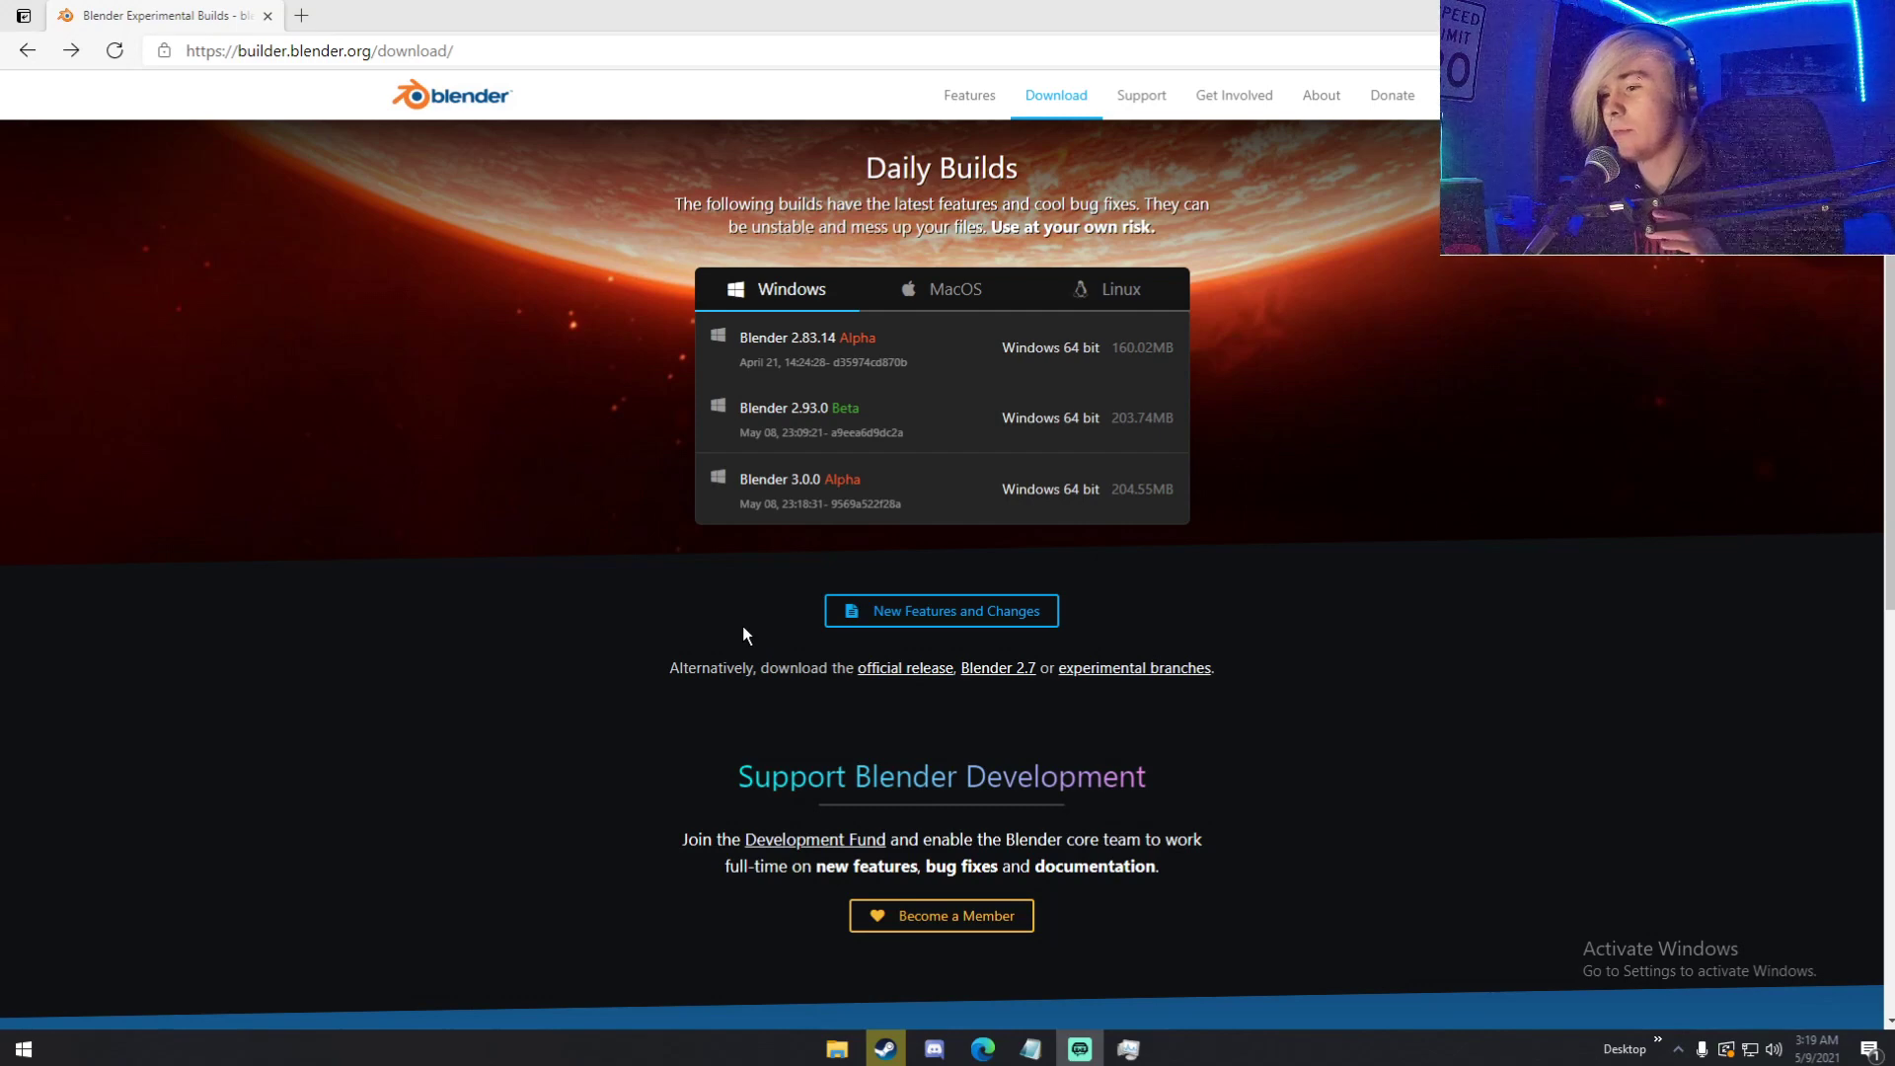
- Download the Windows 64 bit build of the Blender 3.0.0 cycles-x branch from the experimental branches page
{"action": "scroll", "coordinate": [742, 626], "scroll_direction": "down", "scroll_amount": 1}
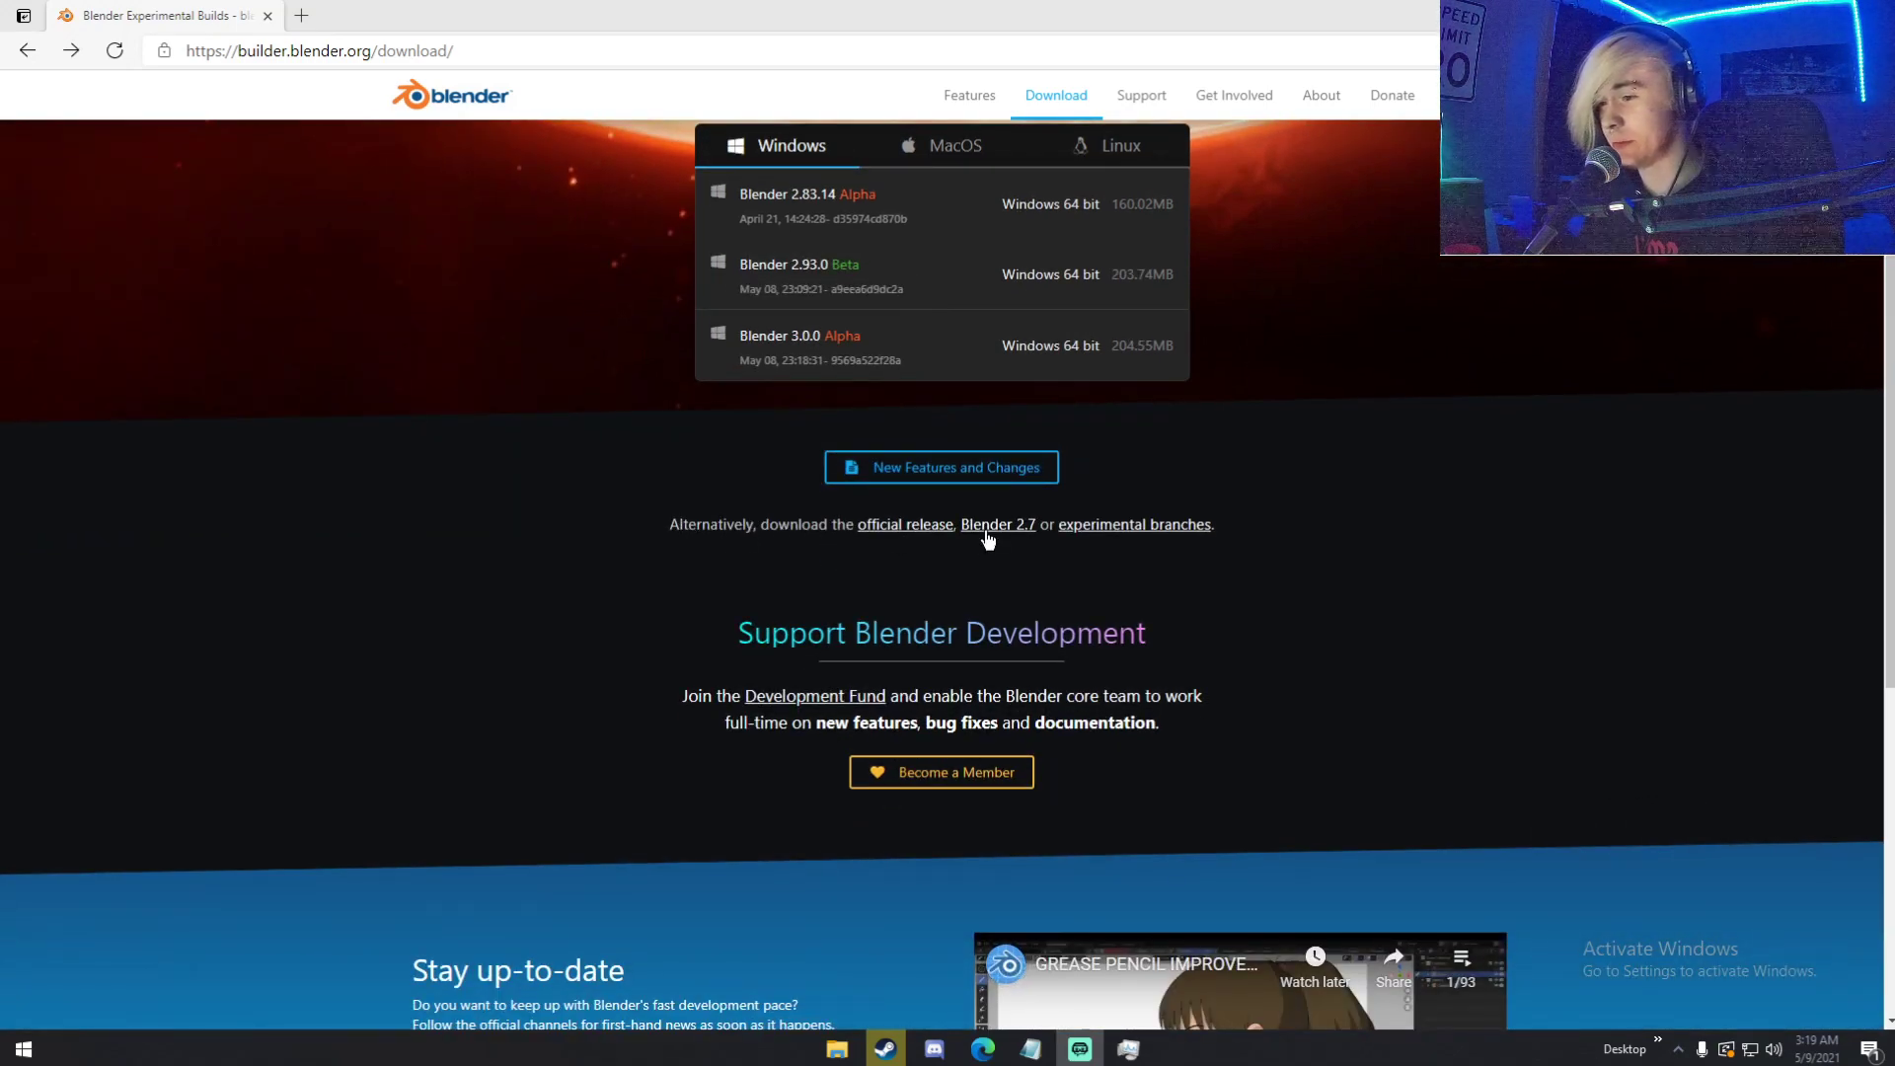
{"action": "left_click", "coordinate": [1095, 526]}
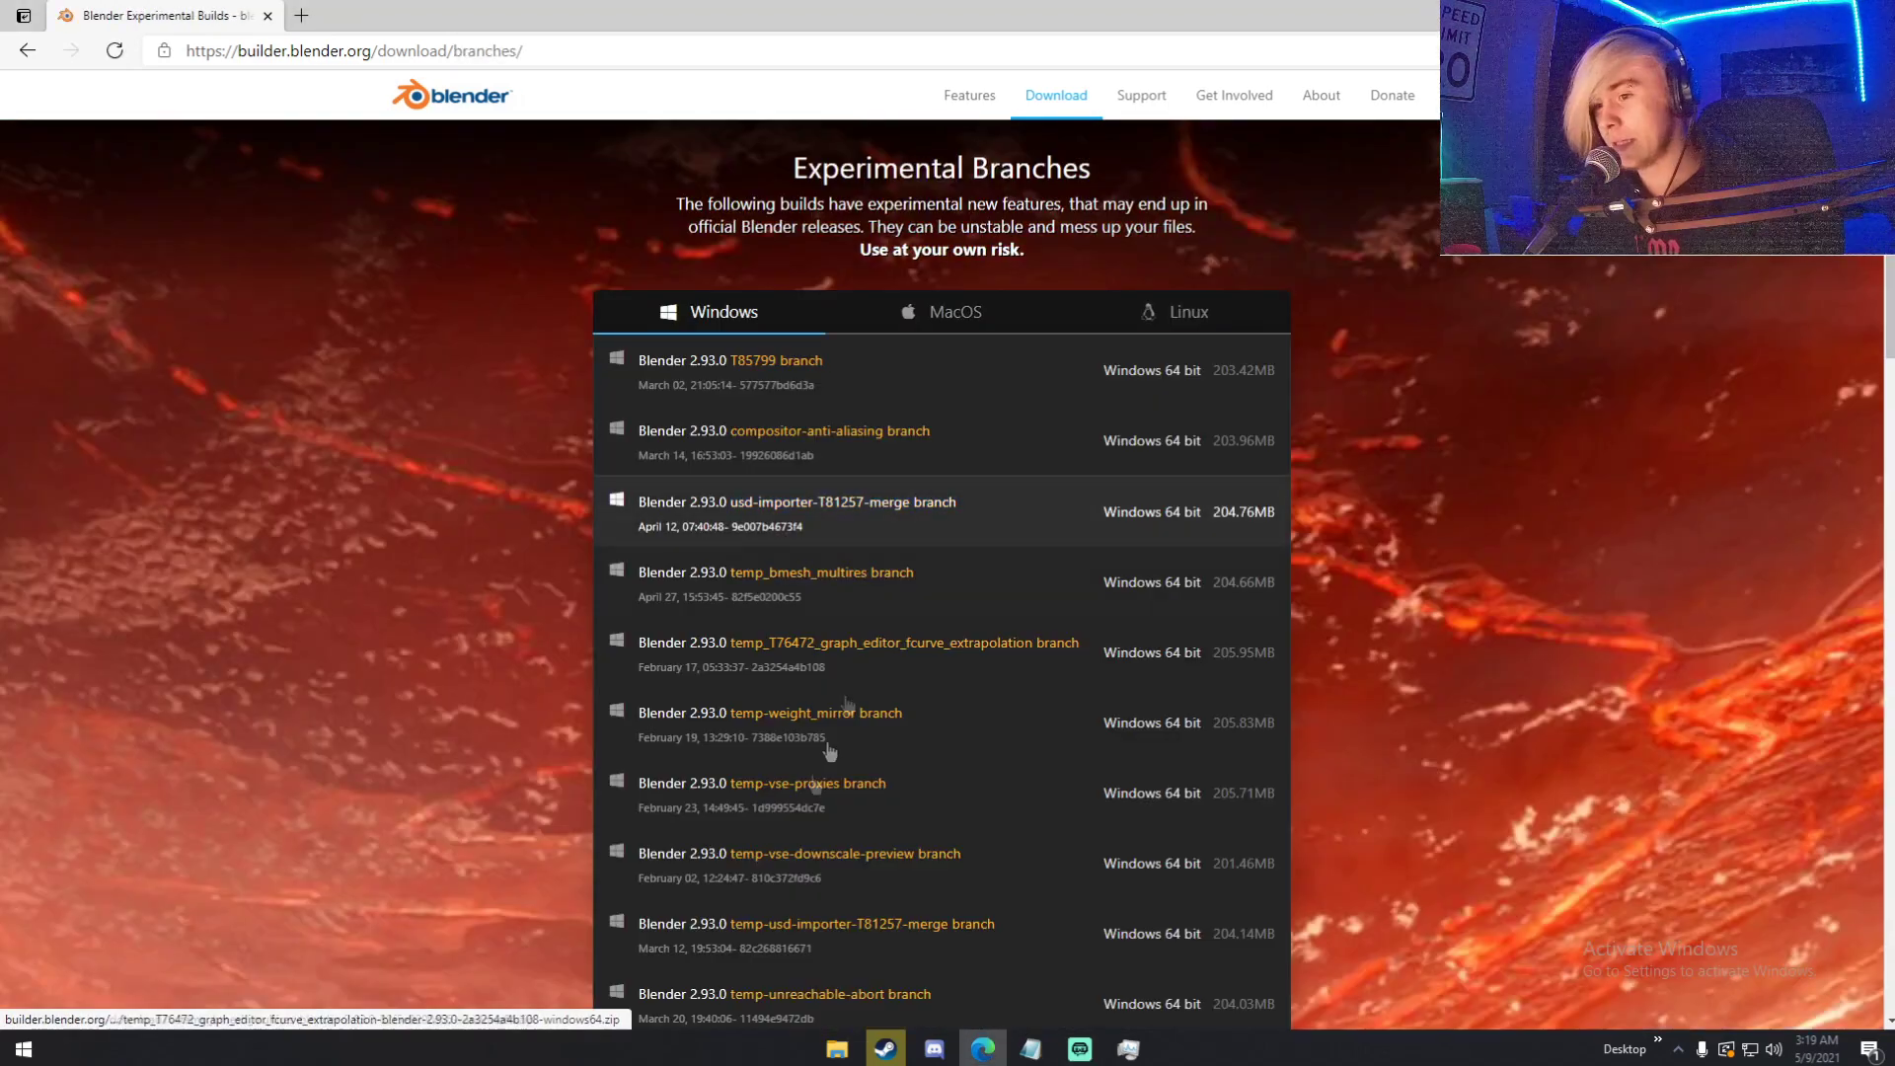
{"action": "scroll", "coordinate": [801, 801], "scroll_direction": "down", "scroll_amount": 1}
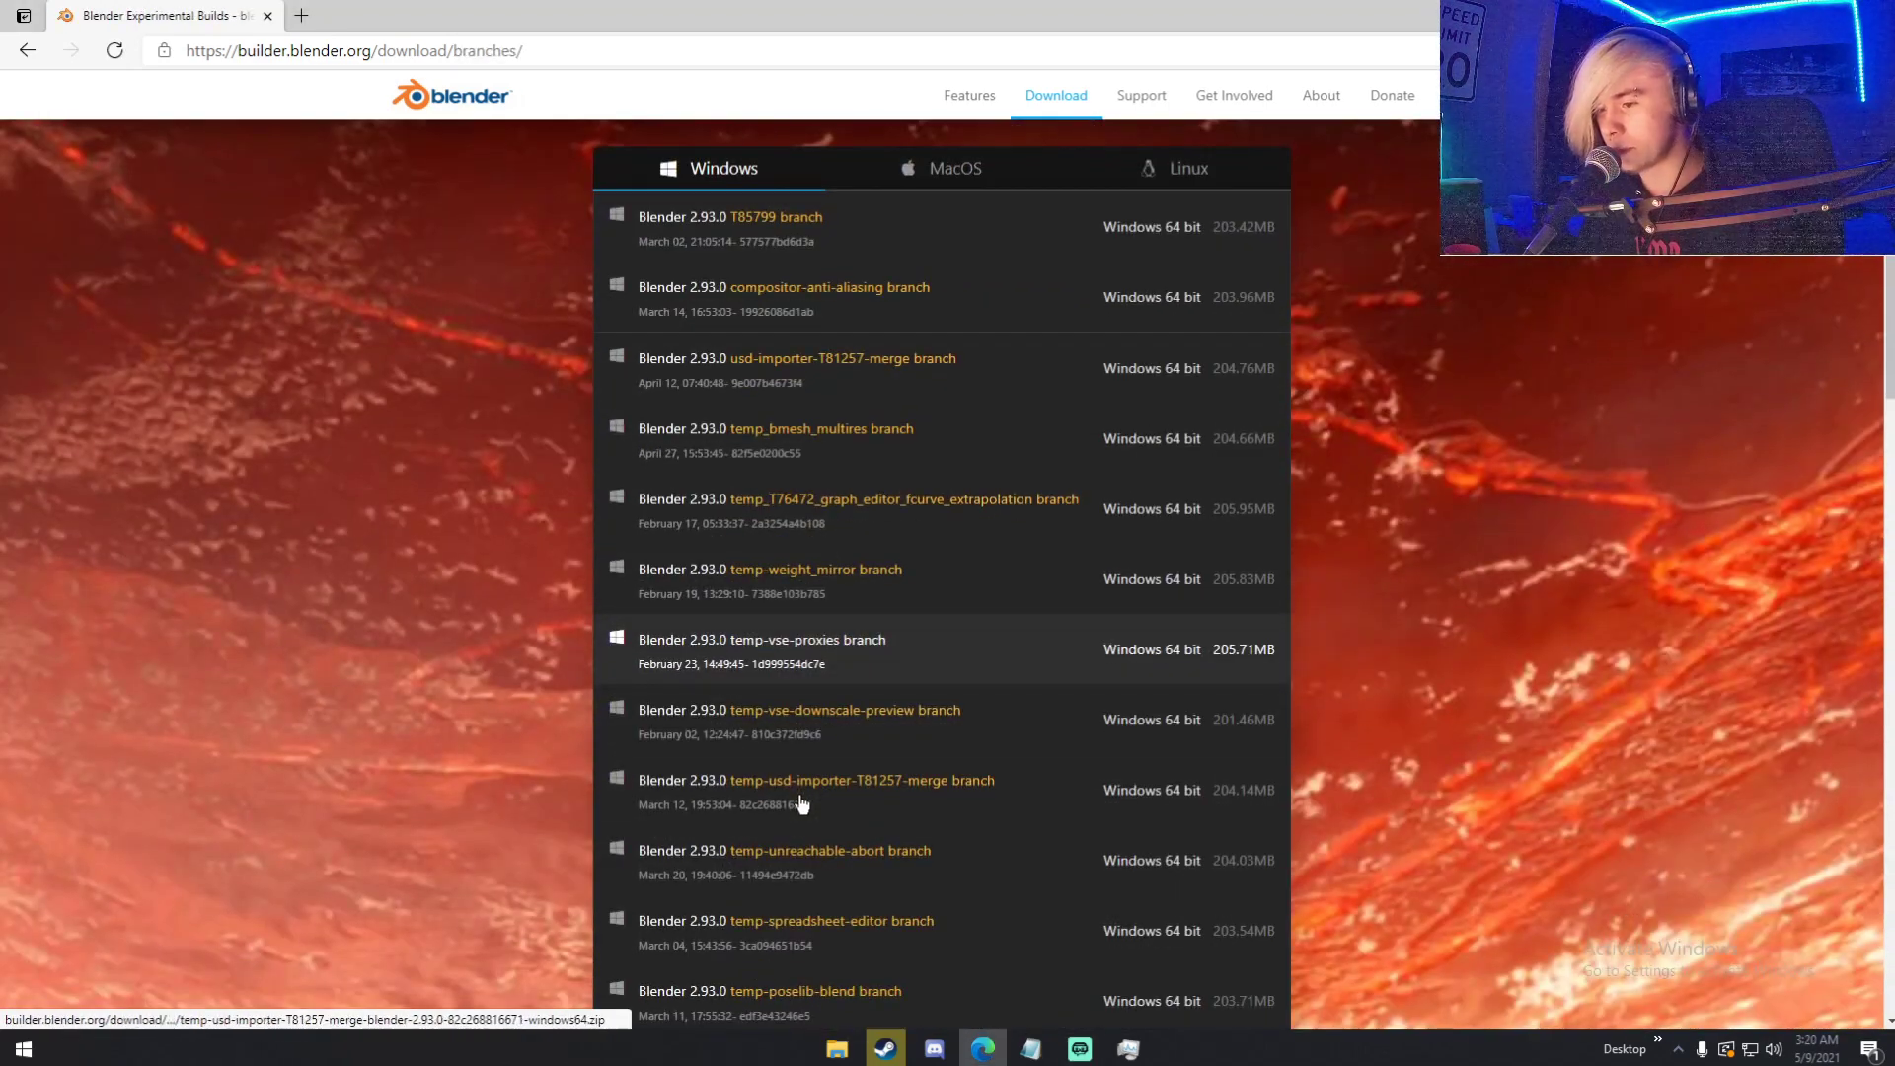
{"action": "scroll", "coordinate": [814, 775], "scroll_direction": "down", "scroll_amount": 1}
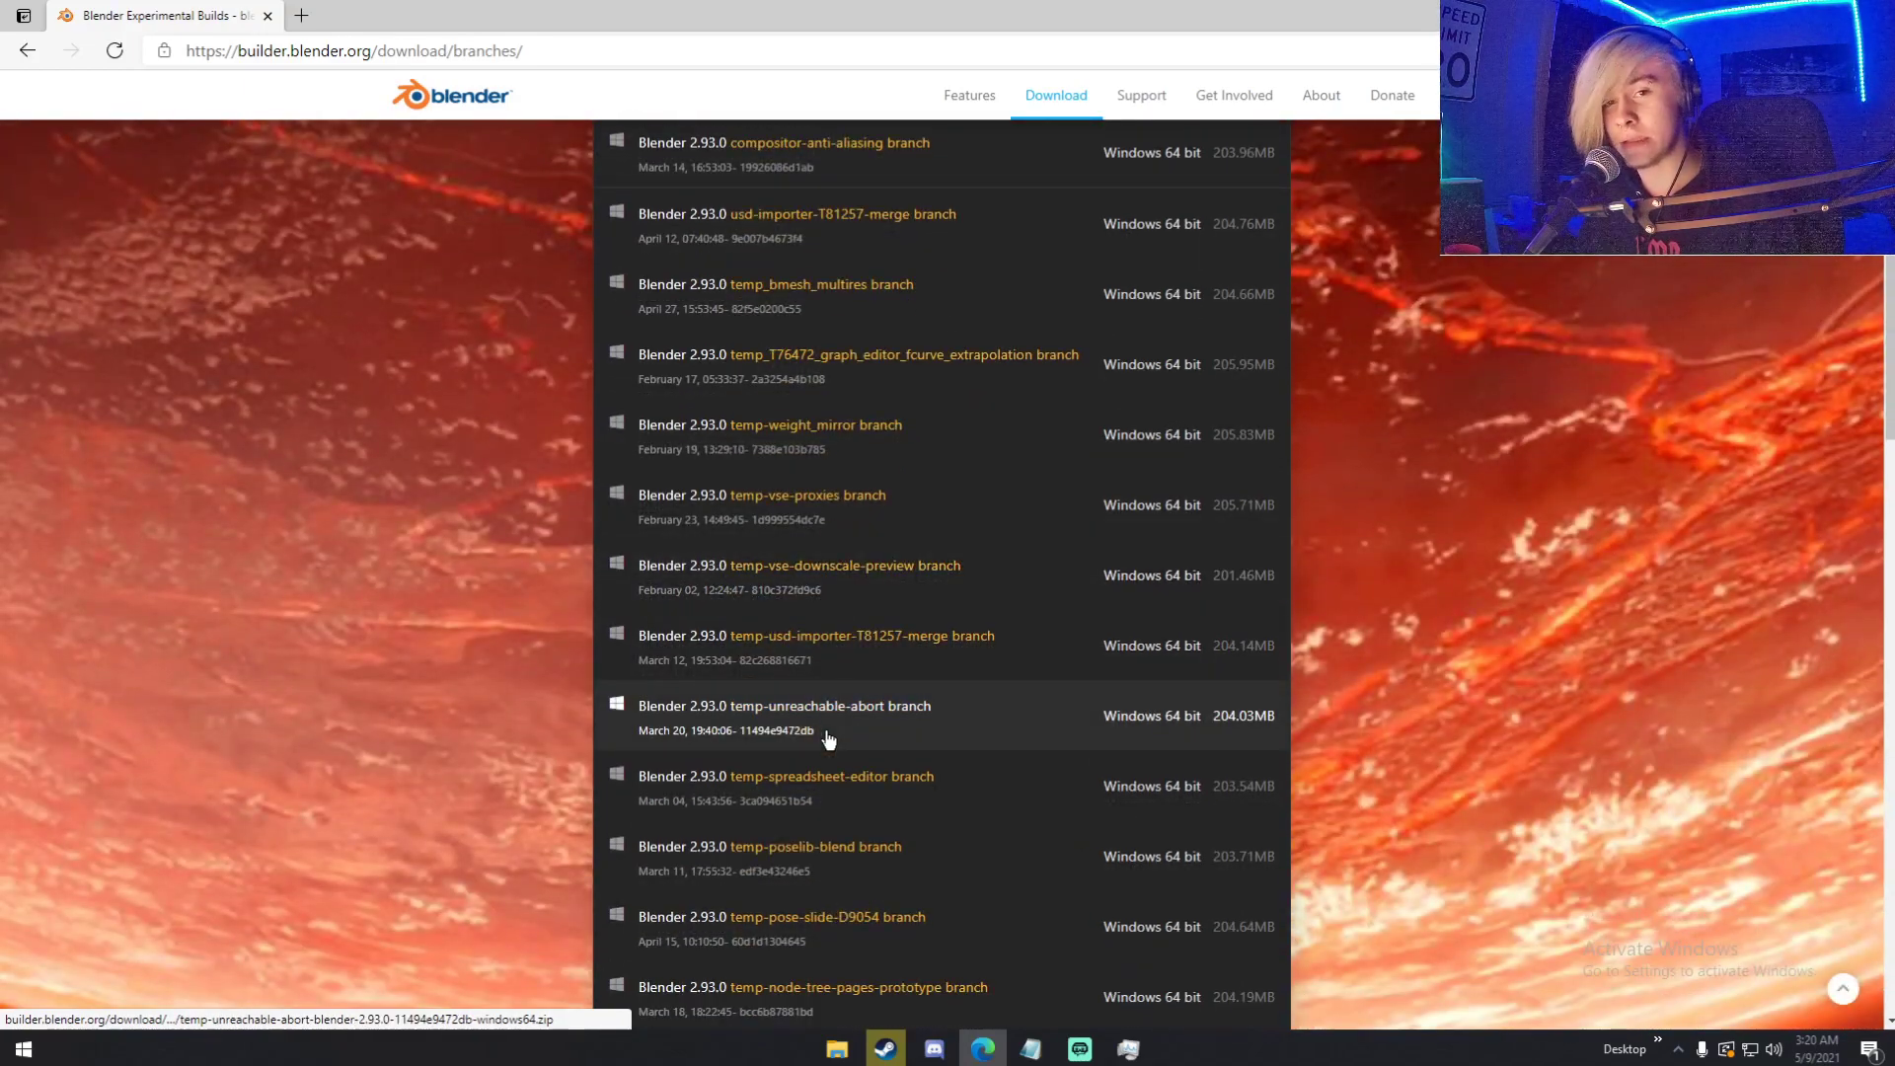
{"action": "scroll", "coordinate": [828, 741], "scroll_direction": "down", "scroll_amount": 4}
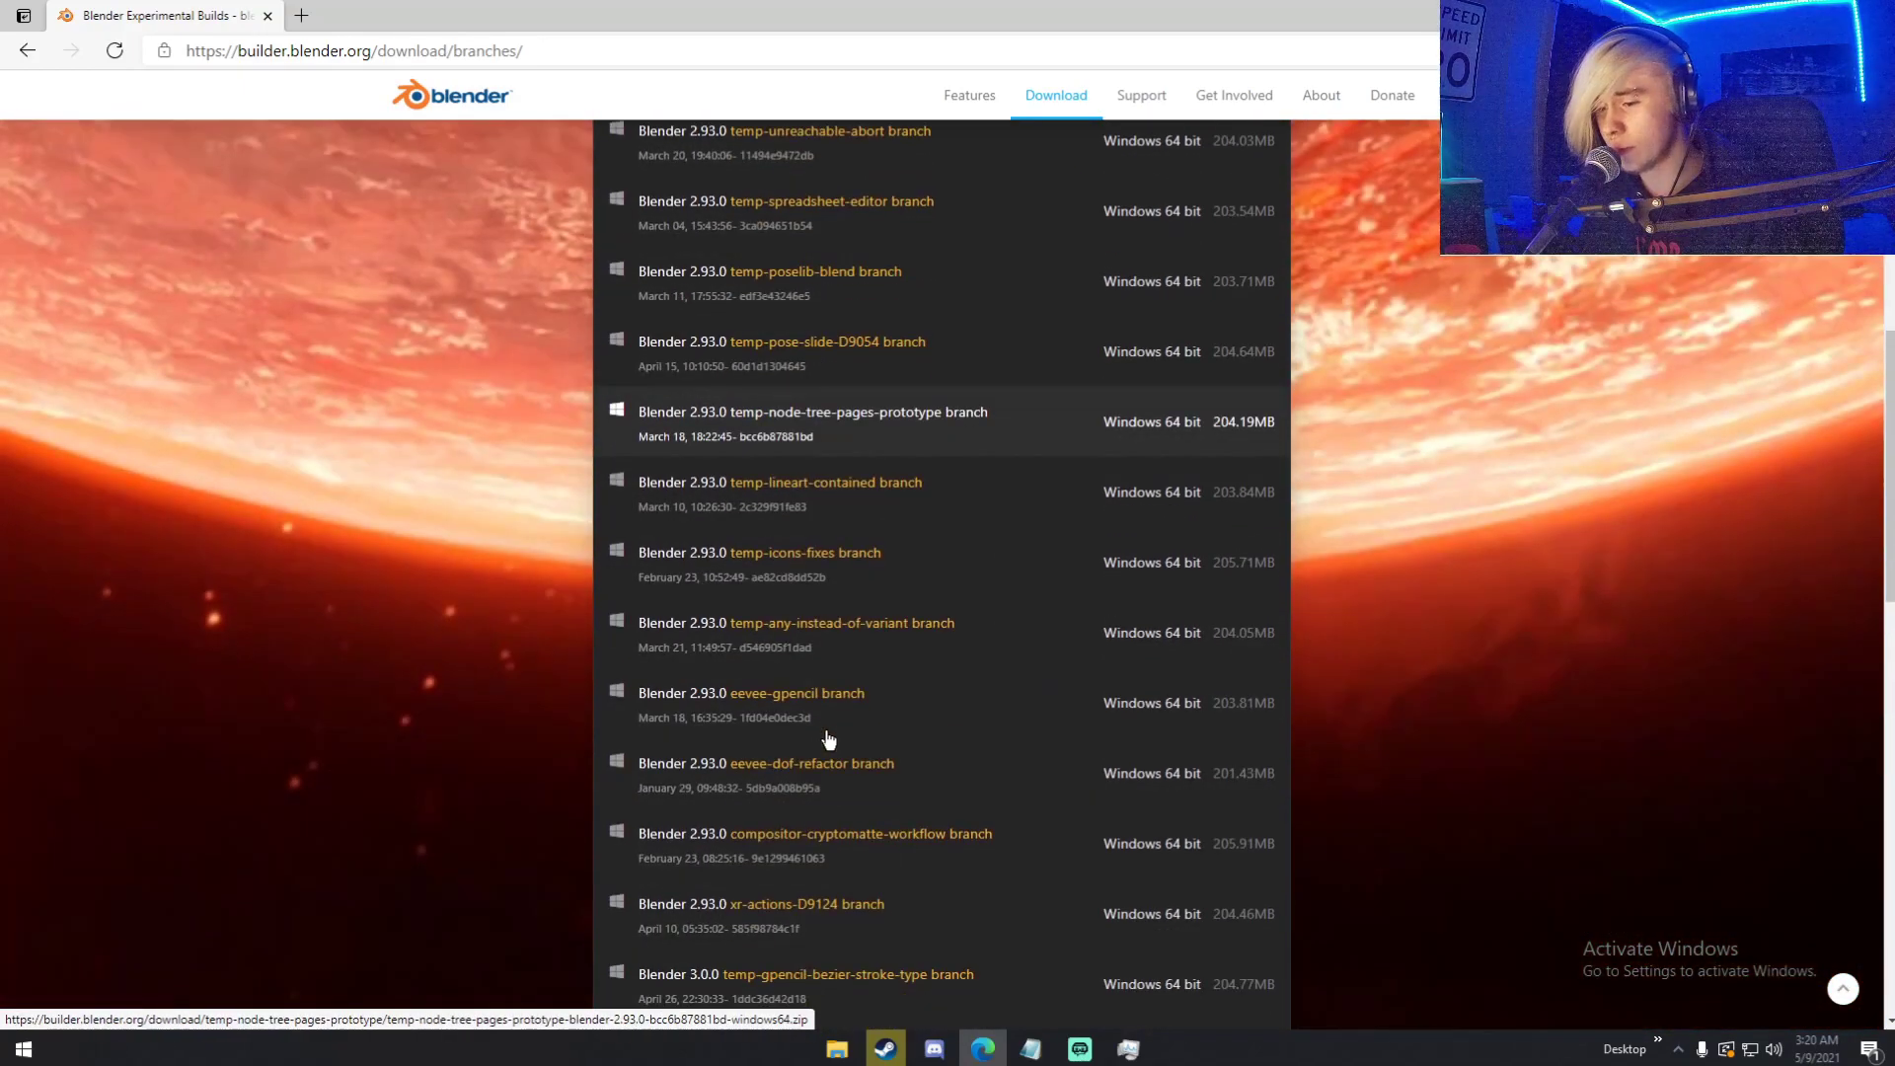
{"action": "scroll", "coordinate": [828, 741], "scroll_direction": "down", "scroll_amount": 3}
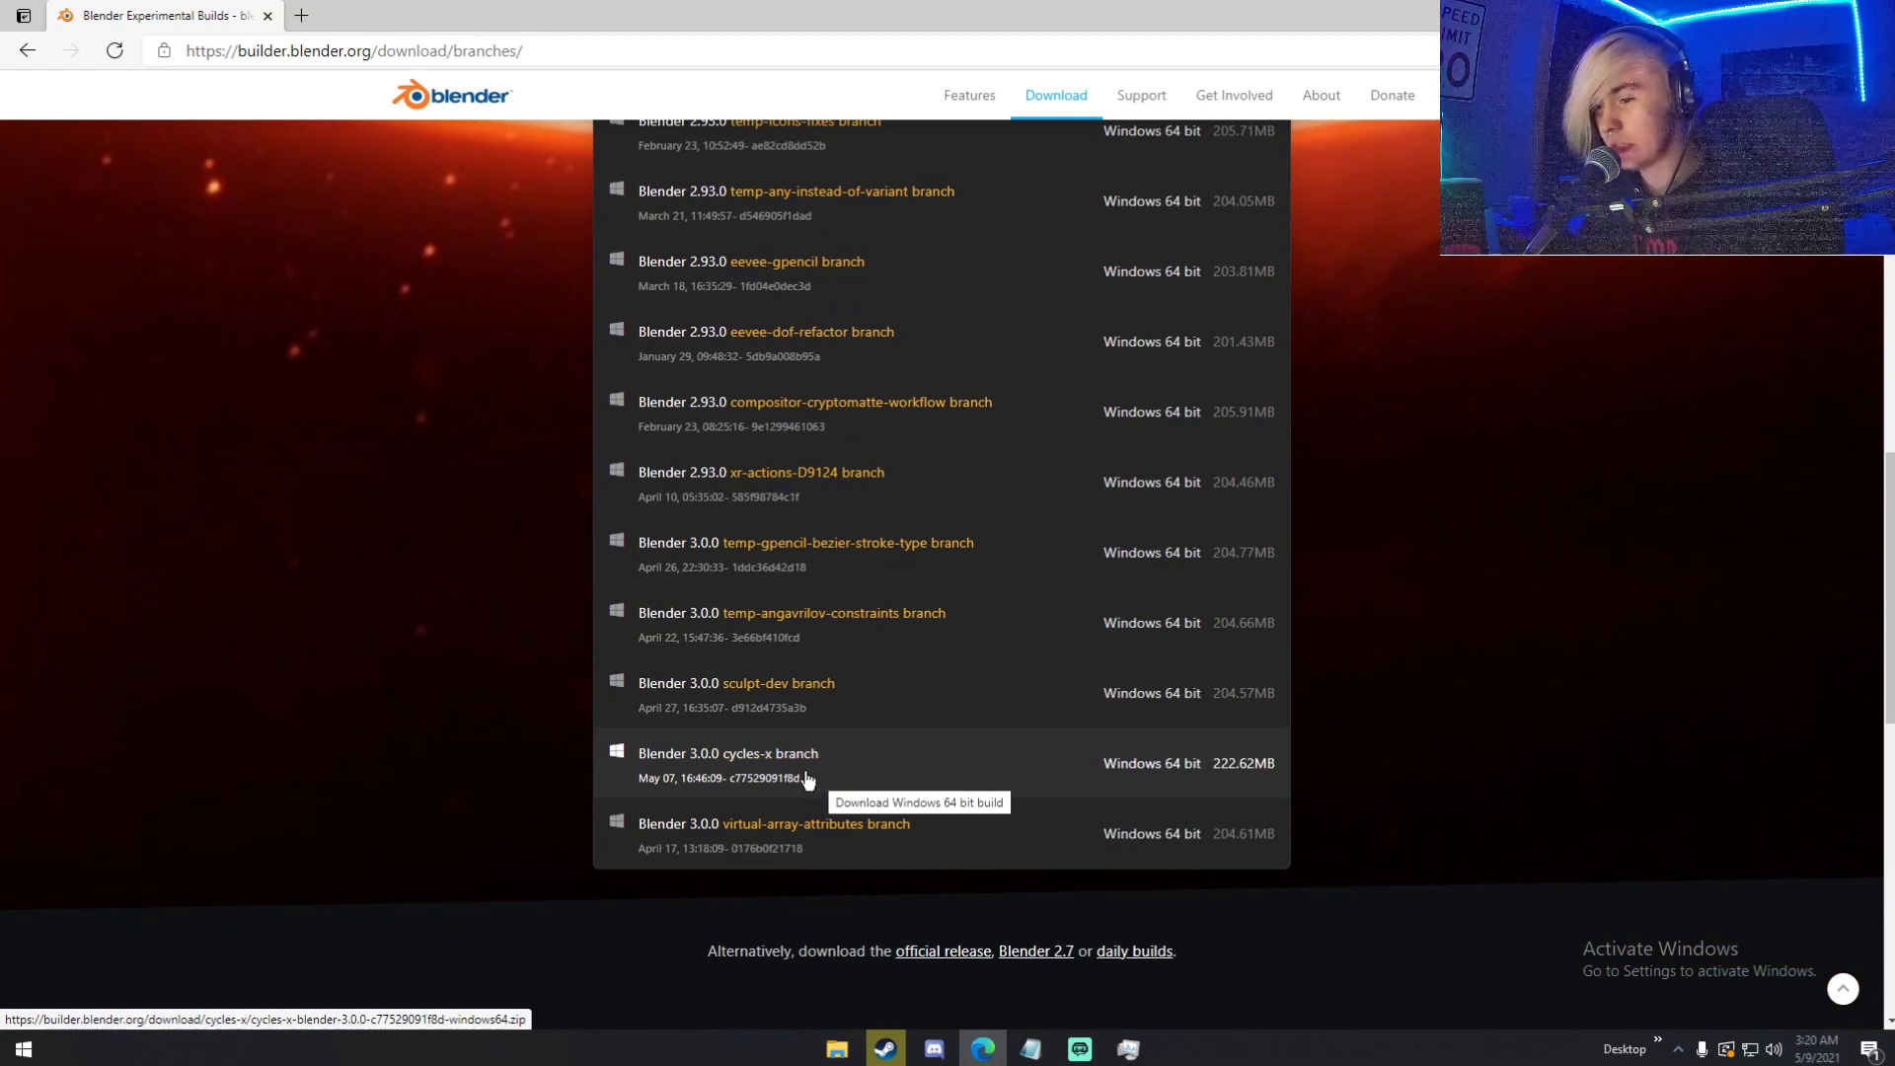
{"action": "left_click", "coordinate": [808, 779]}
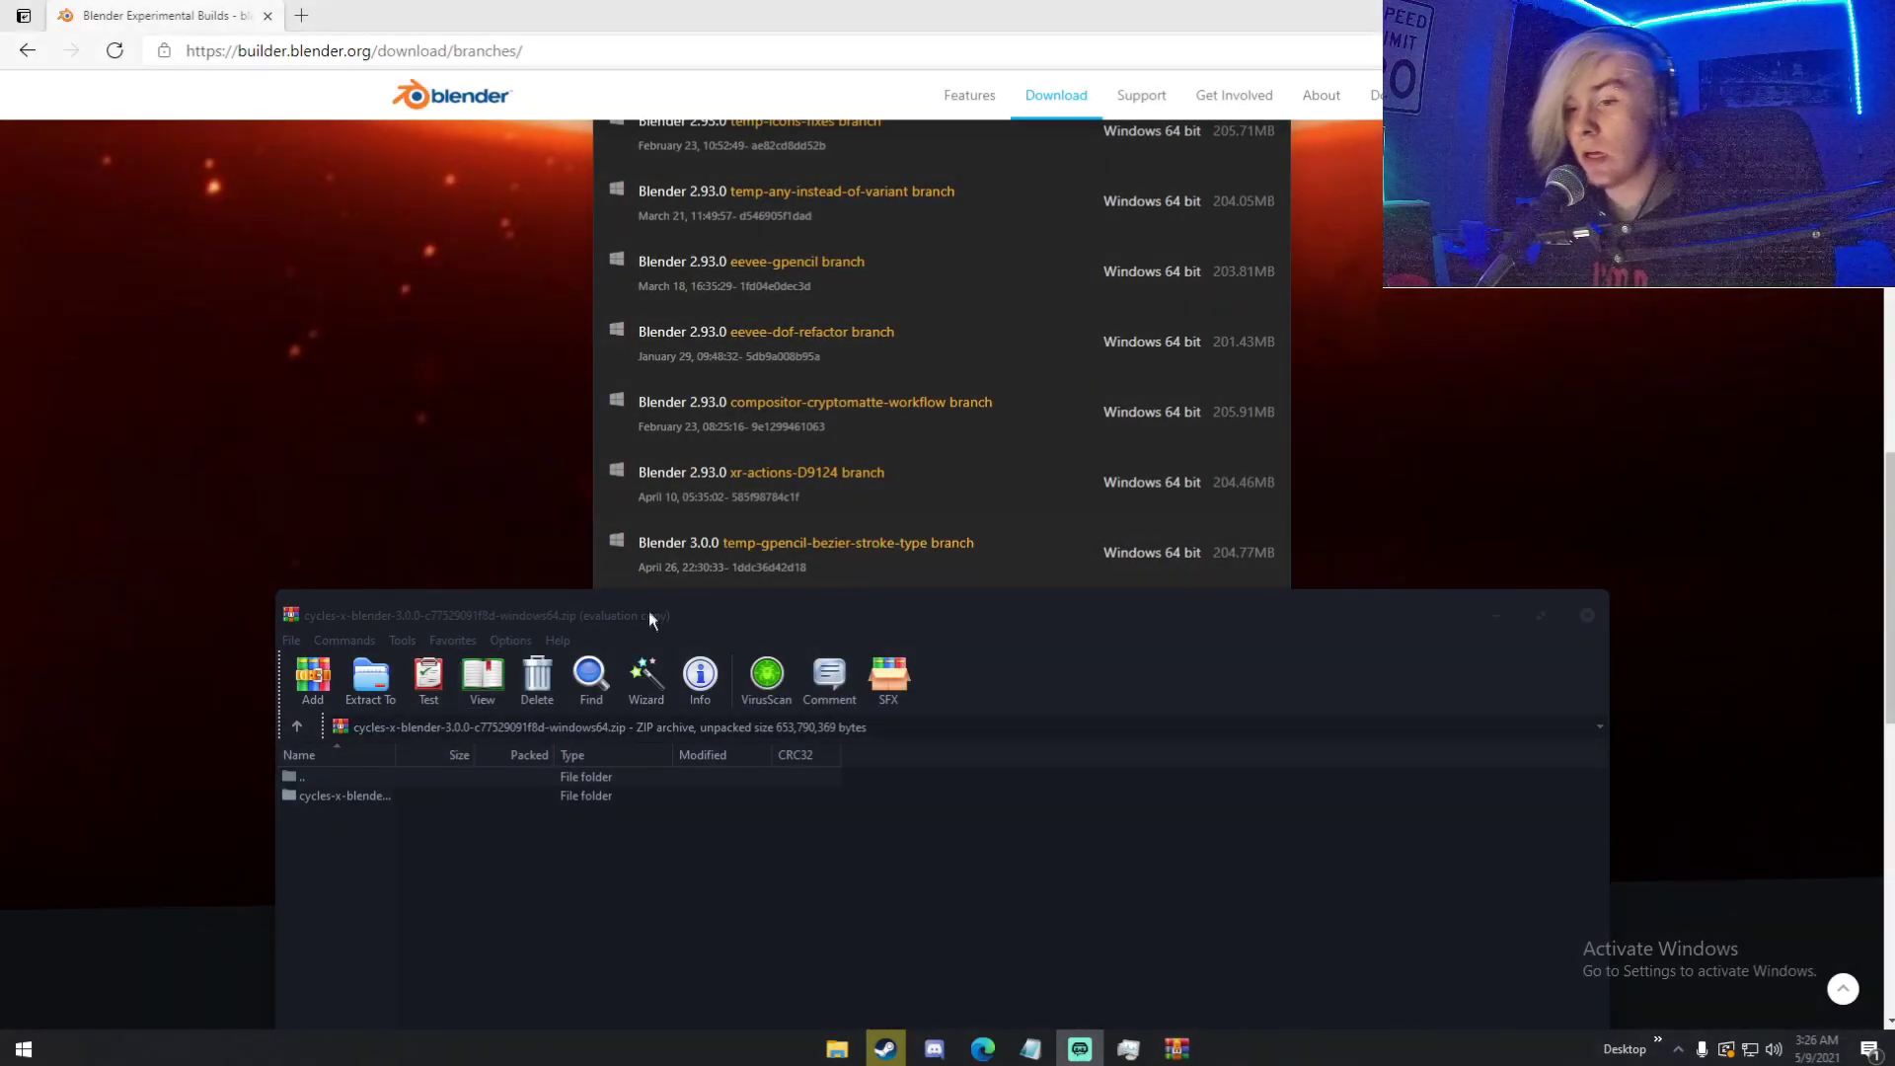
- Open the build folder inside the downloaded cycles-x archive and launch blender.exe from it
{"action": "left_click_drag", "start_coordinate": [648, 619], "coordinate": [723, 340]}
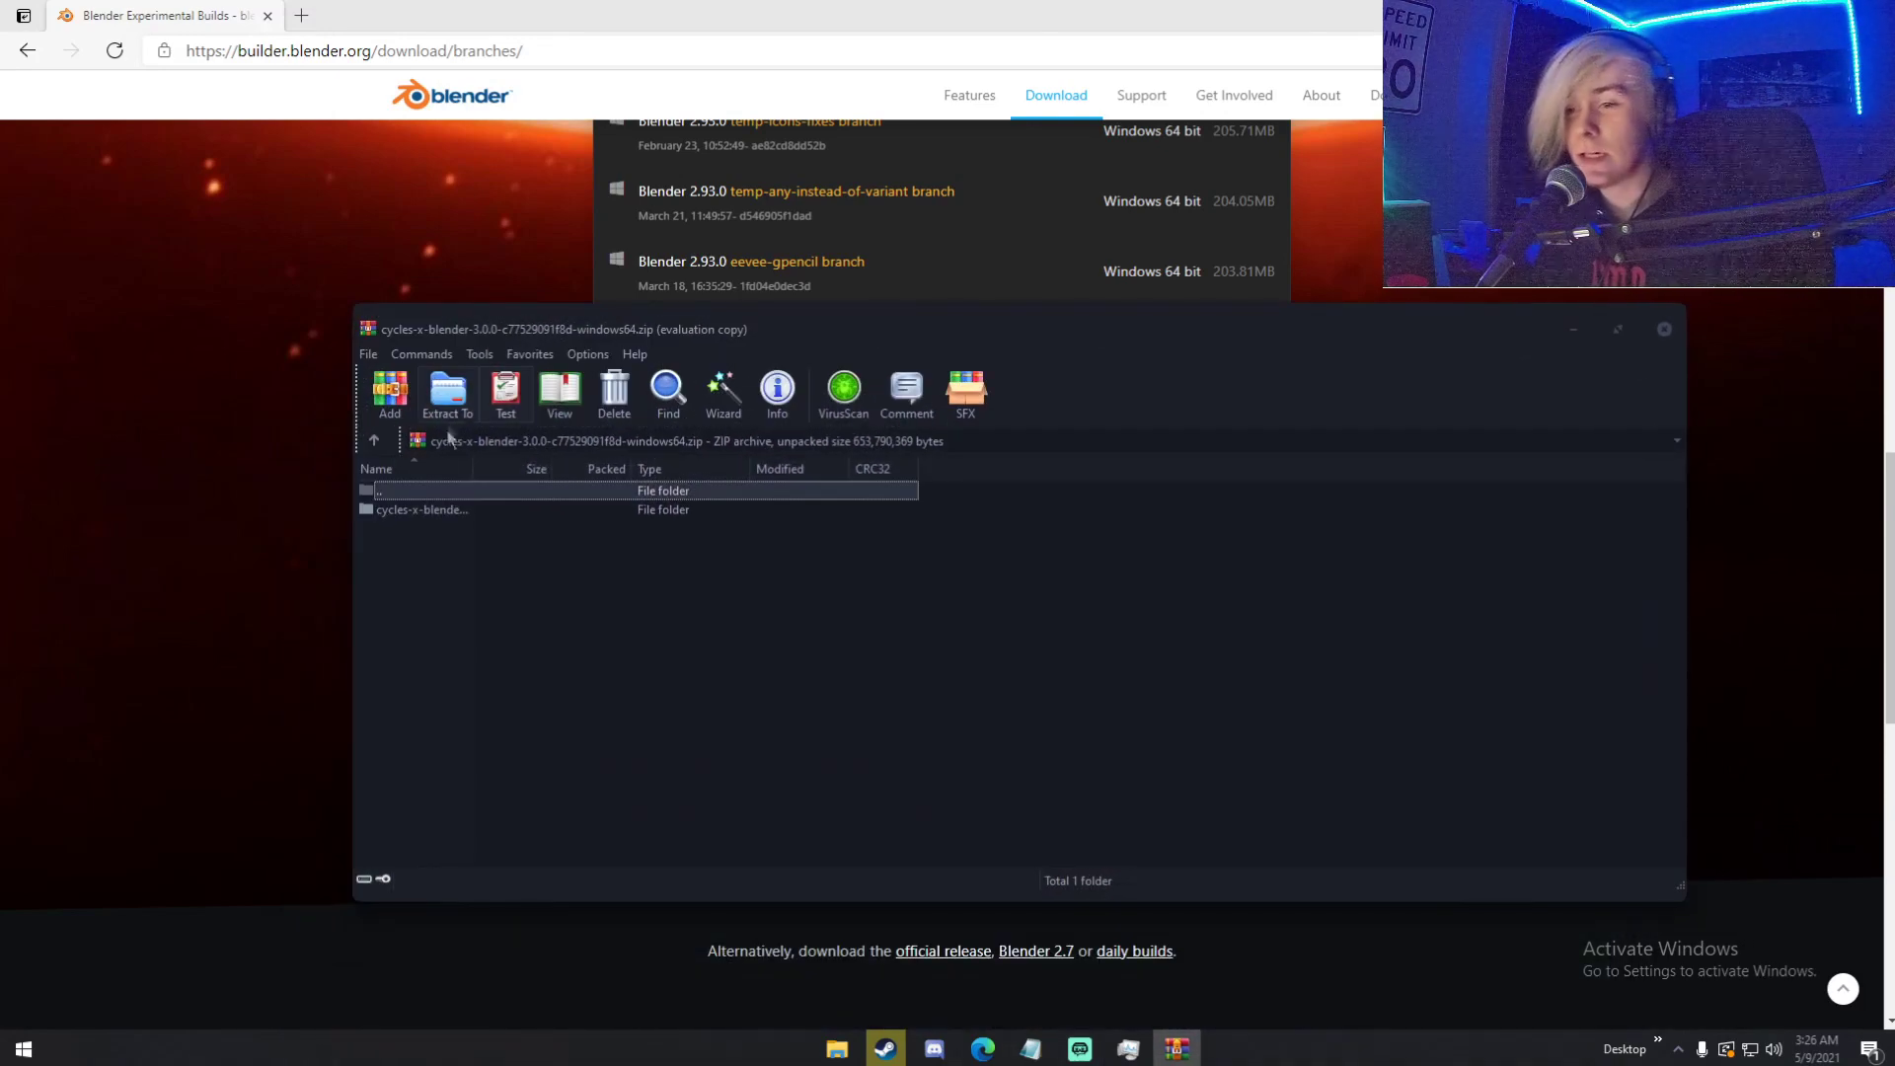
{"action": "left_click_drag", "start_coordinate": [464, 347], "coordinate": [434, 371]}
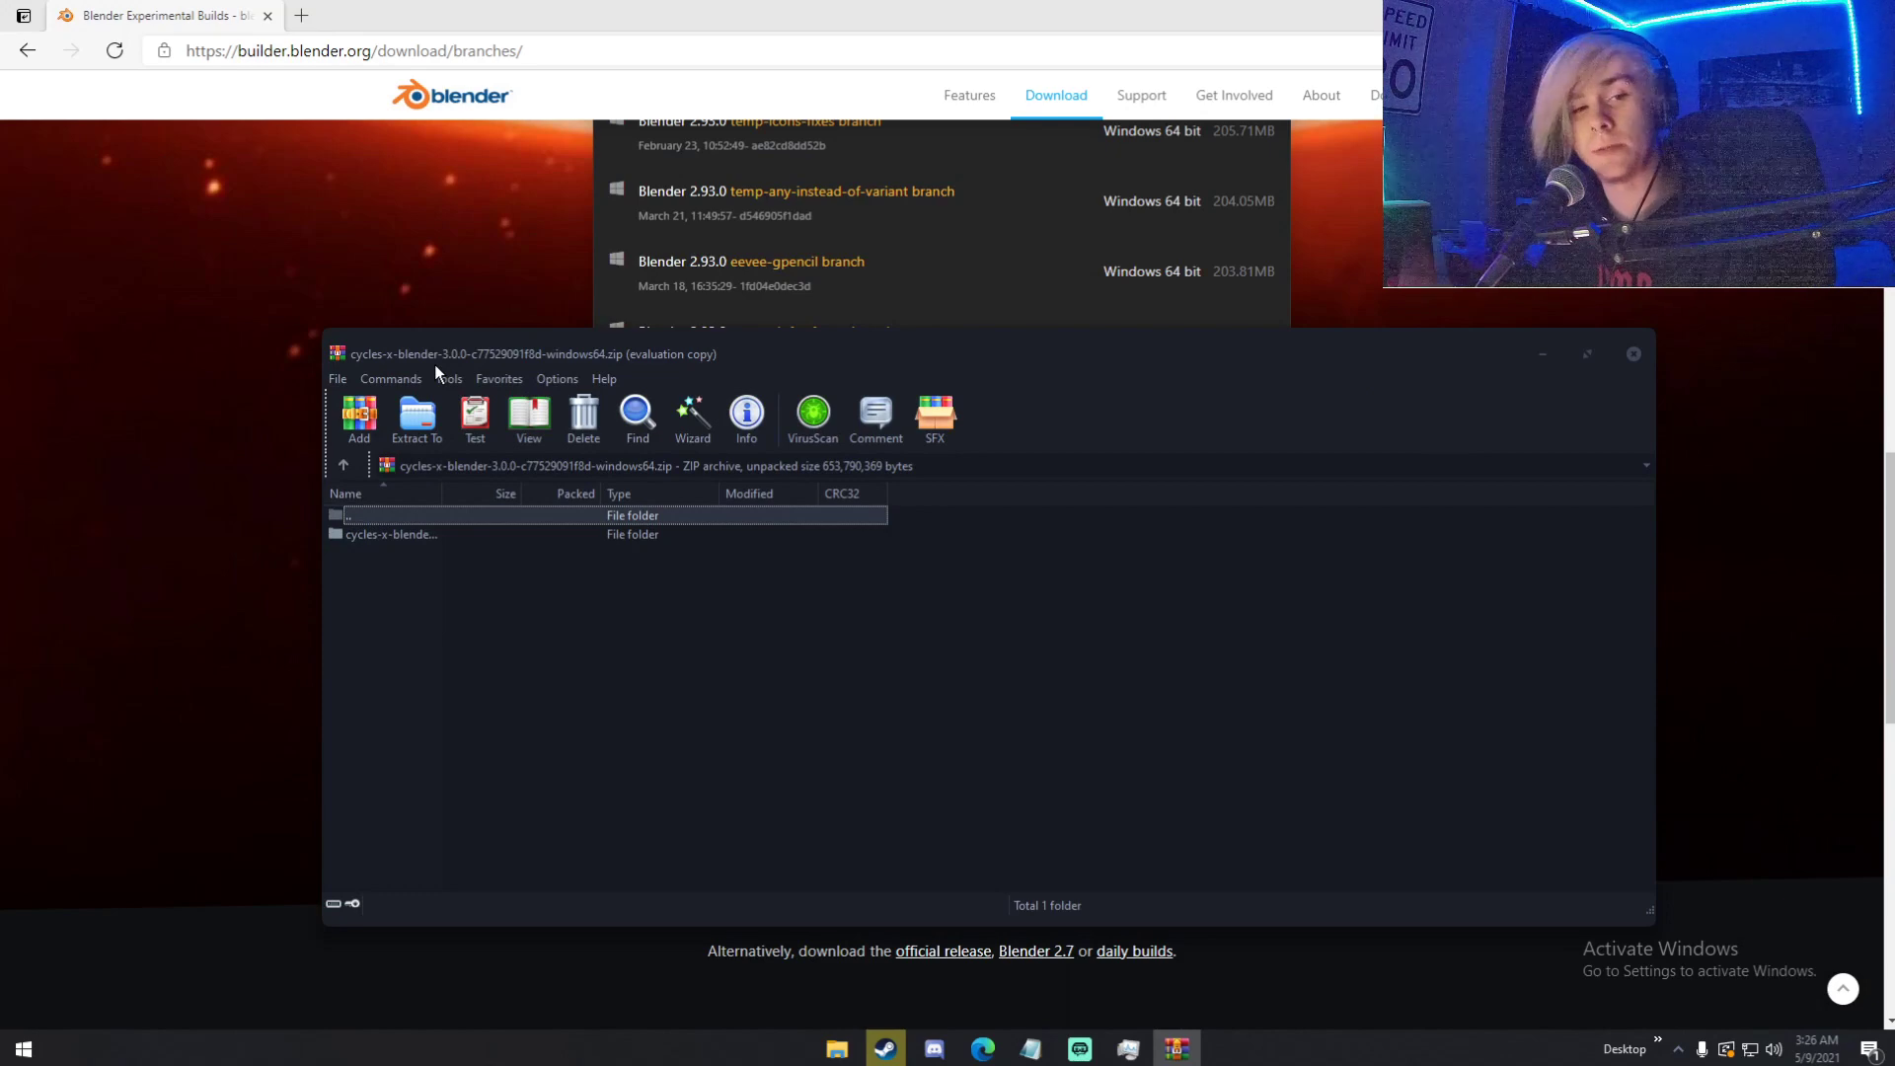
{"action": "double_click", "coordinate": [405, 535]}
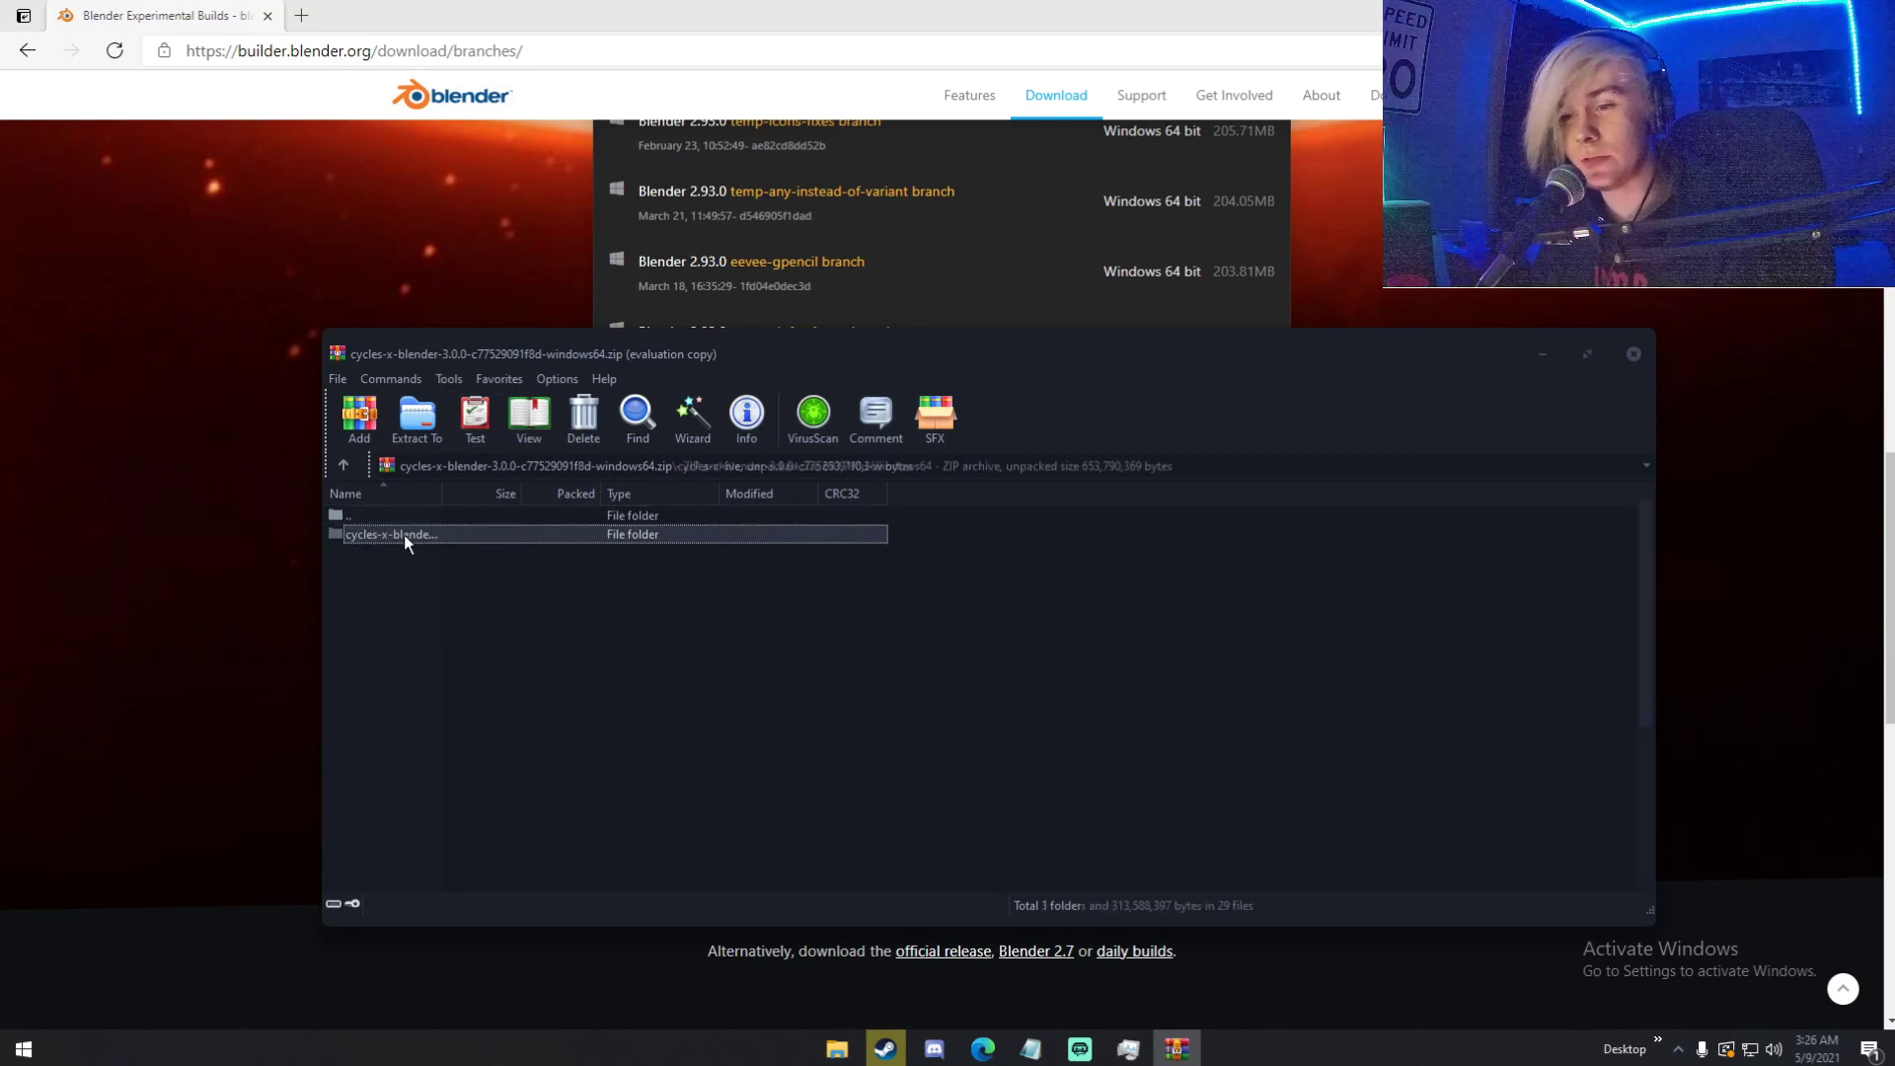
{"action": "scroll", "coordinate": [409, 548], "scroll_direction": "down", "scroll_amount": 2}
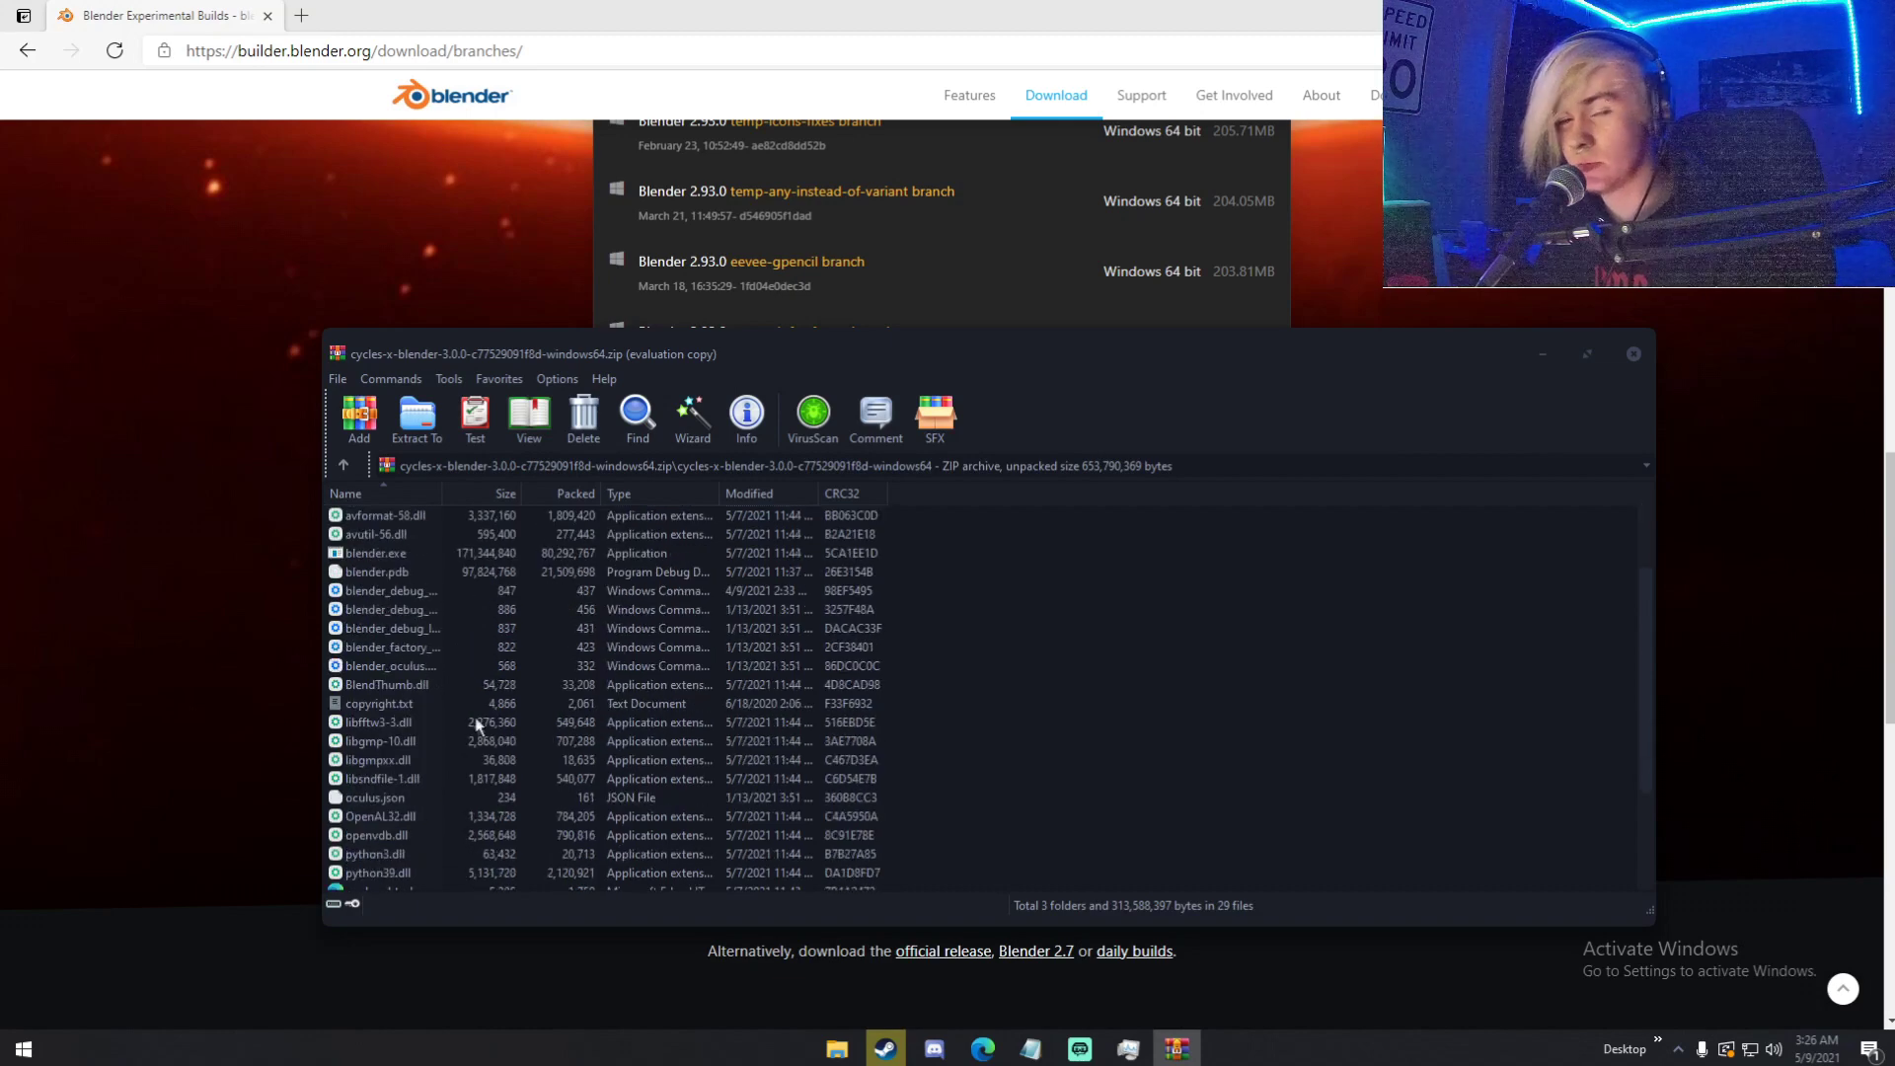
{"action": "scroll", "coordinate": [504, 760], "scroll_direction": "up", "scroll_amount": 2}
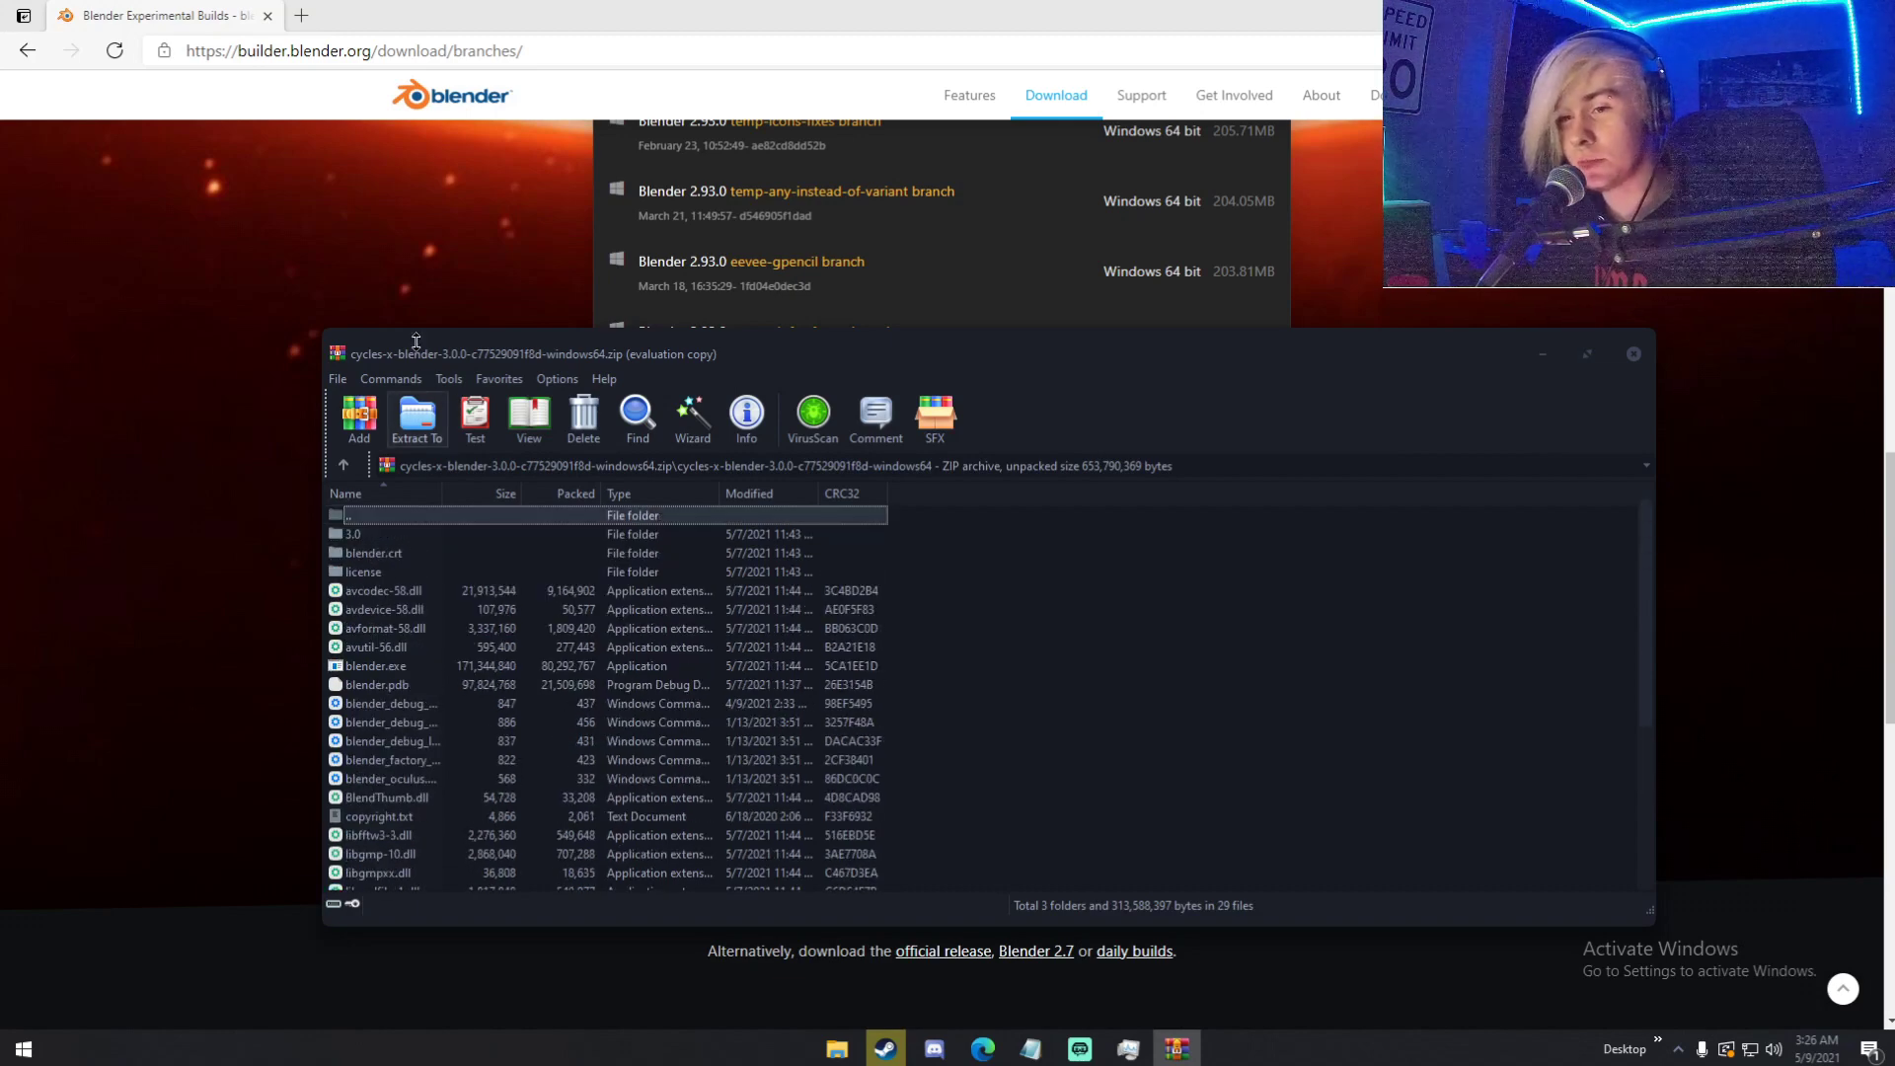
{"action": "left_click_drag", "start_coordinate": [410, 359], "coordinate": [373, 317]}
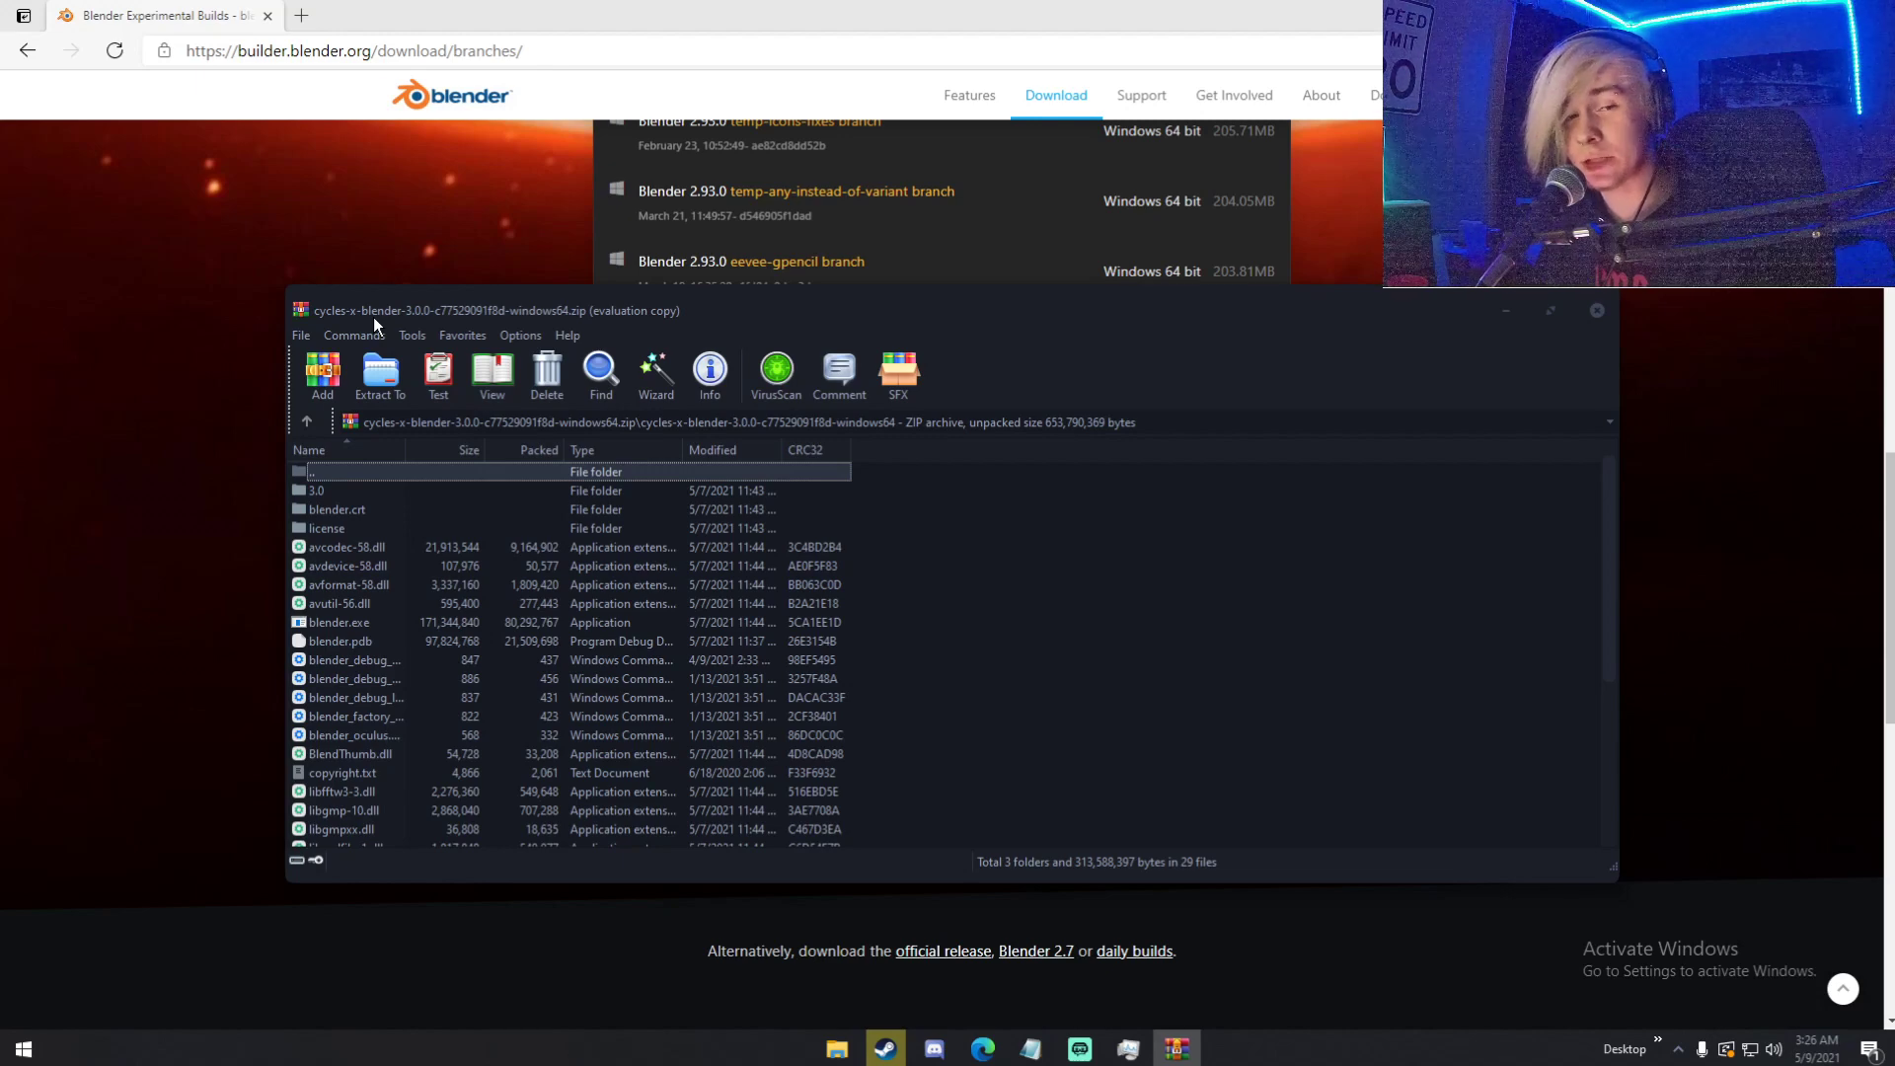
{"action": "double_click", "coordinate": [365, 629]}
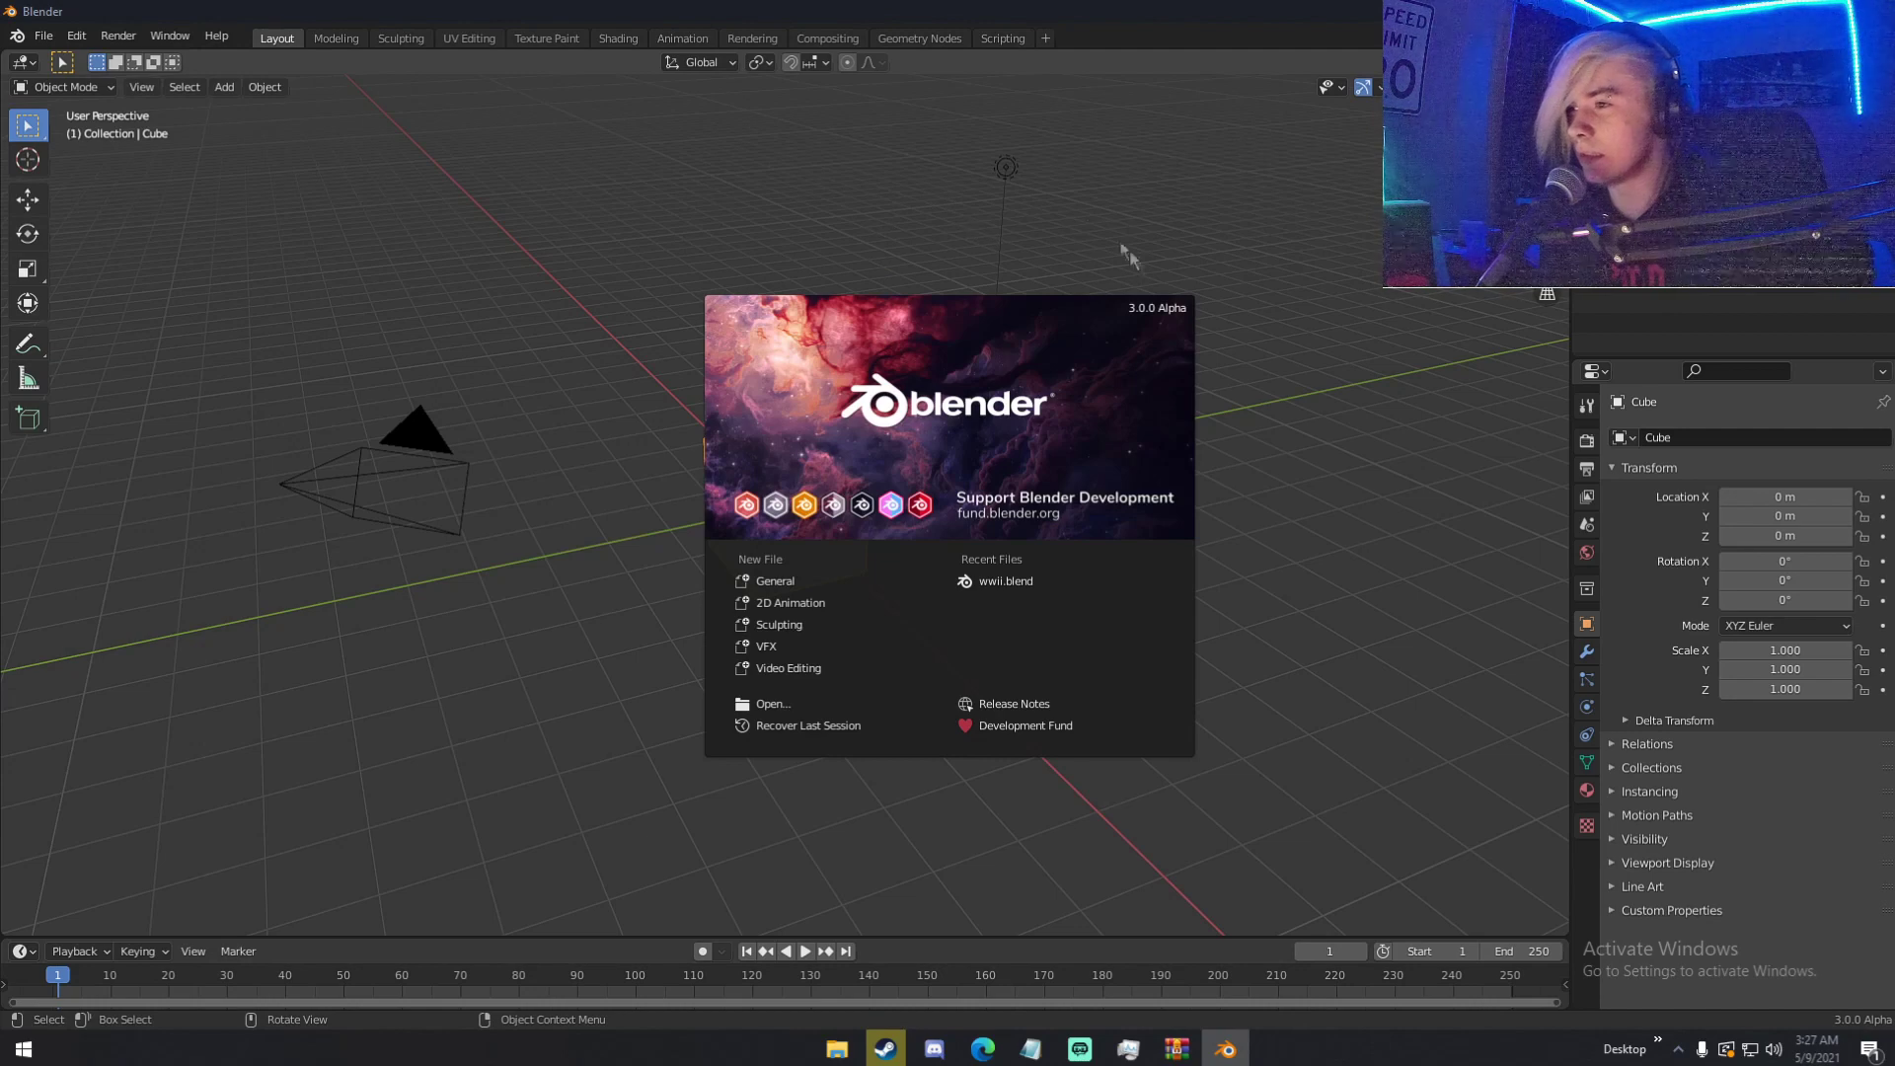
- Dismiss the splash screen and set the render engine to Cycles with GPU Compute as the device
{"action": "left_click", "coordinate": [898, 174]}
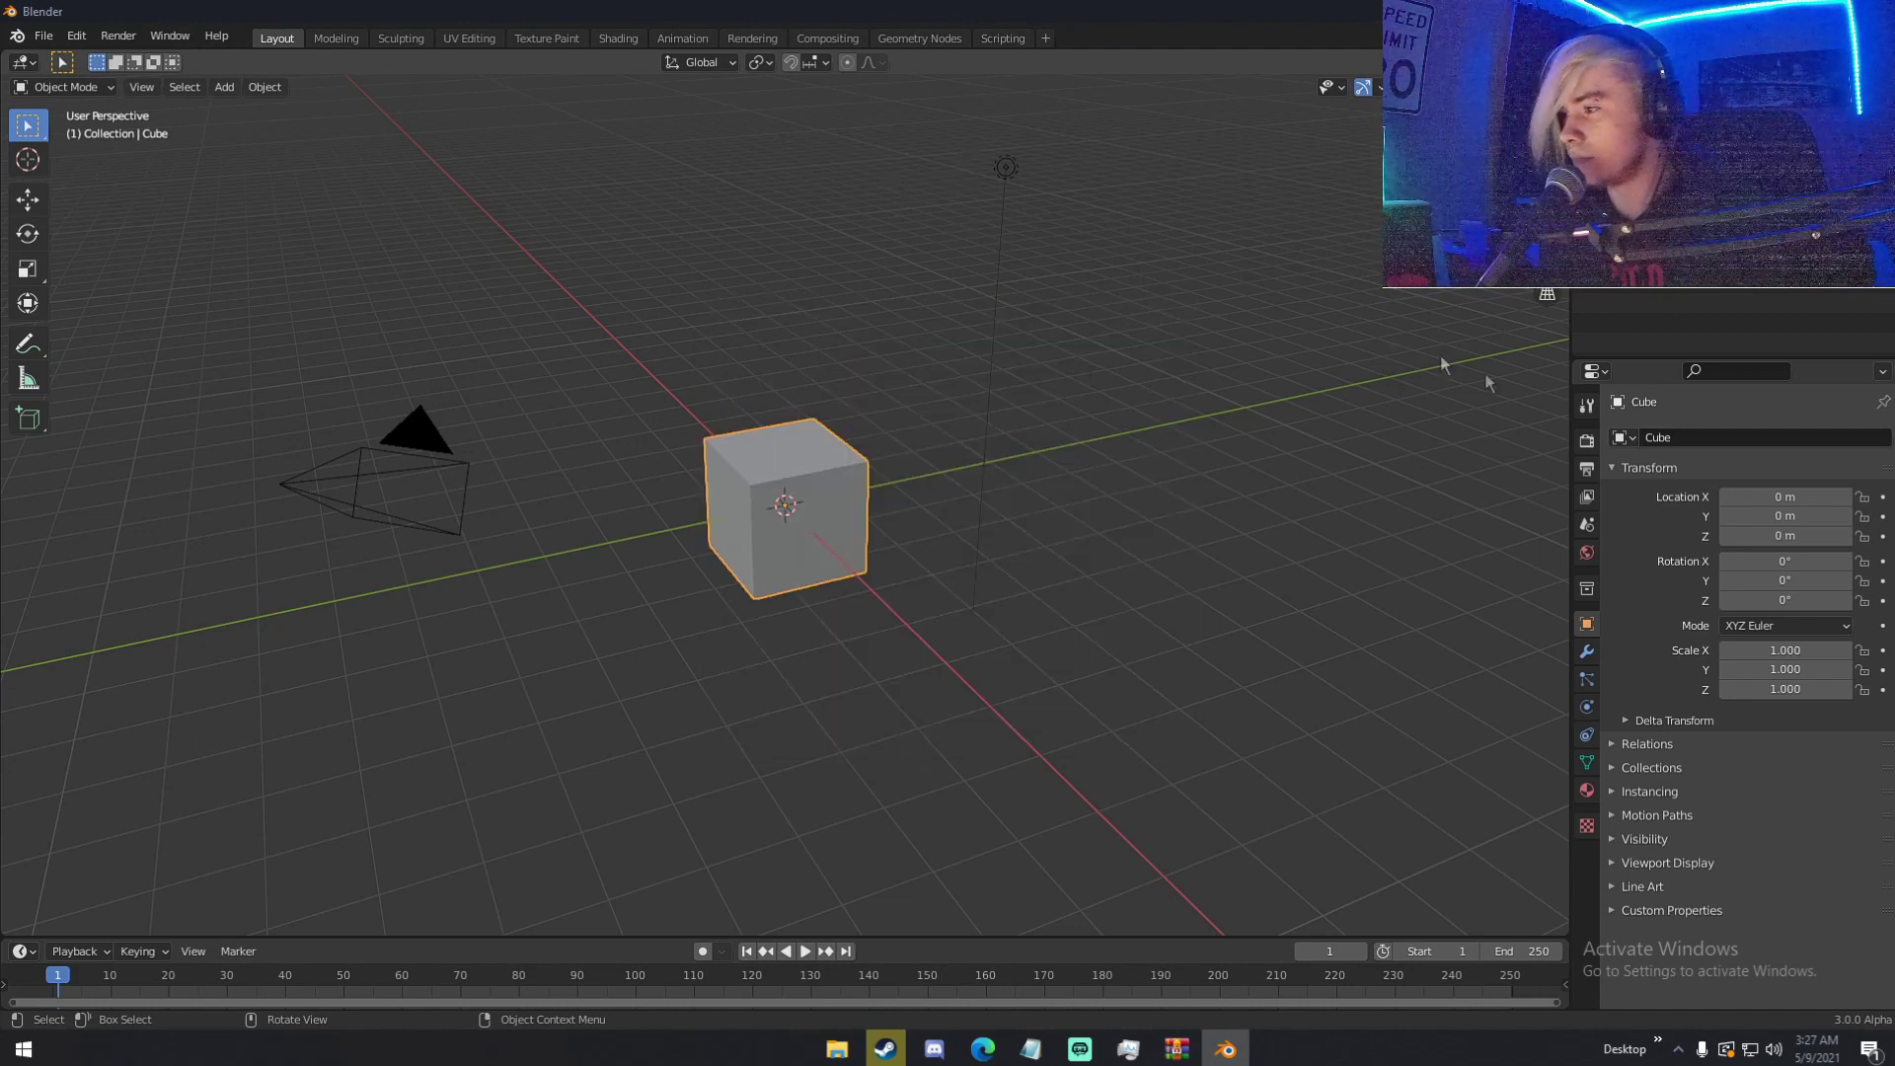
{"action": "left_click", "coordinate": [1587, 442]}
{"action": "left_click", "coordinate": [1816, 437]}
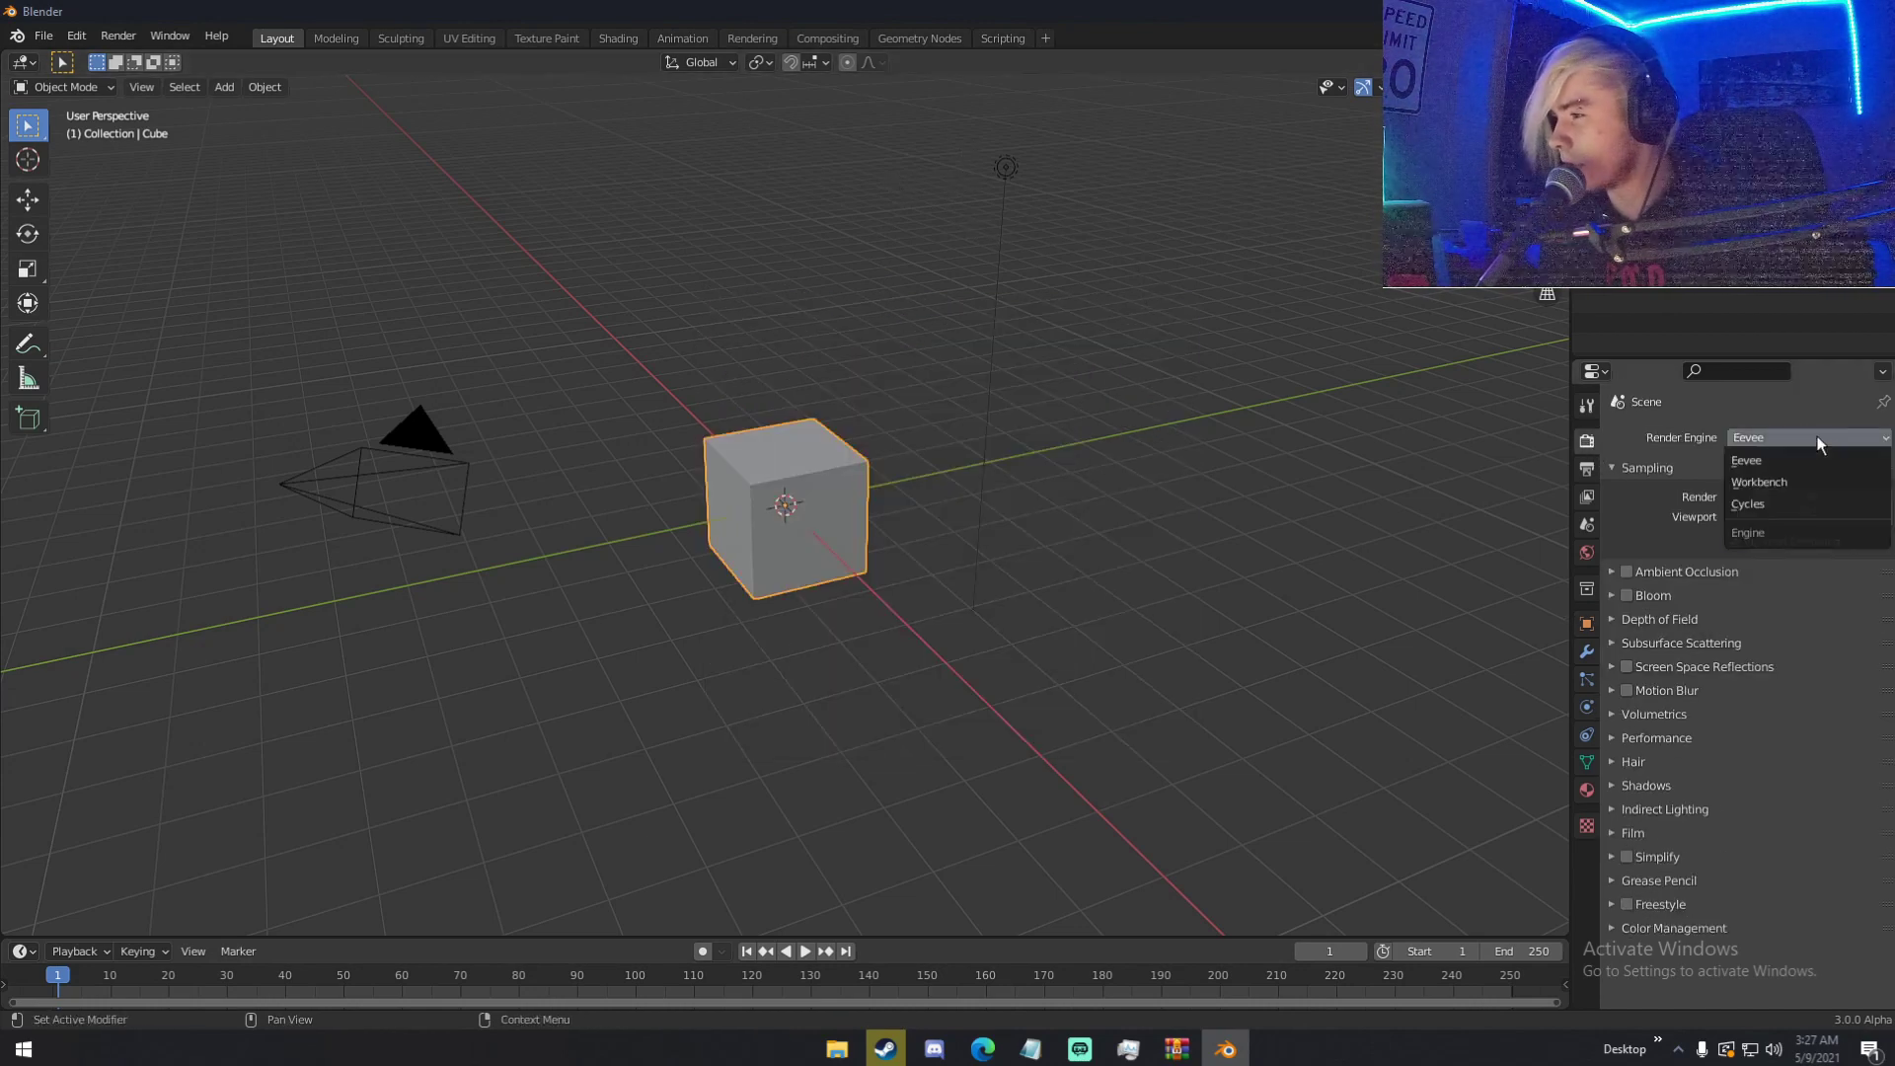
{"action": "left_click", "coordinate": [1789, 506]}
{"action": "left_click", "coordinate": [1791, 487]}
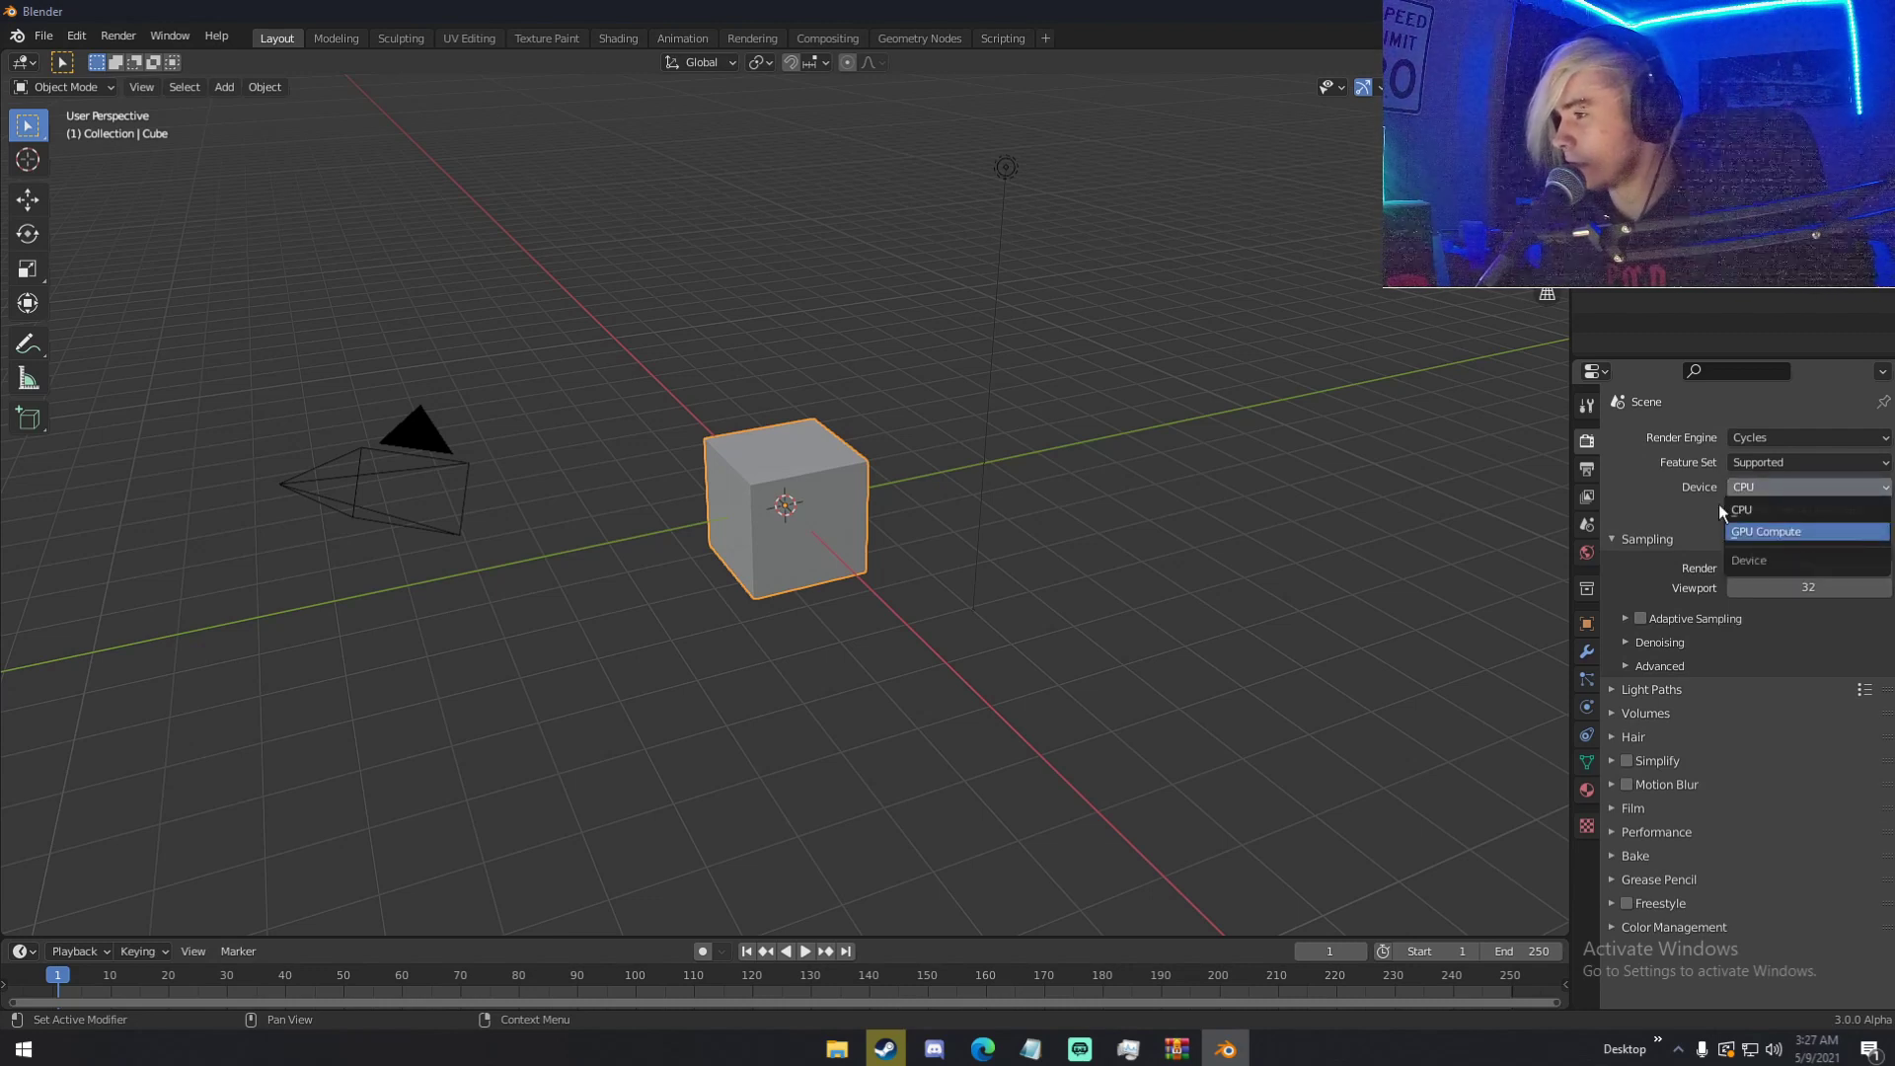
{"action": "left_click", "coordinate": [1758, 531]}
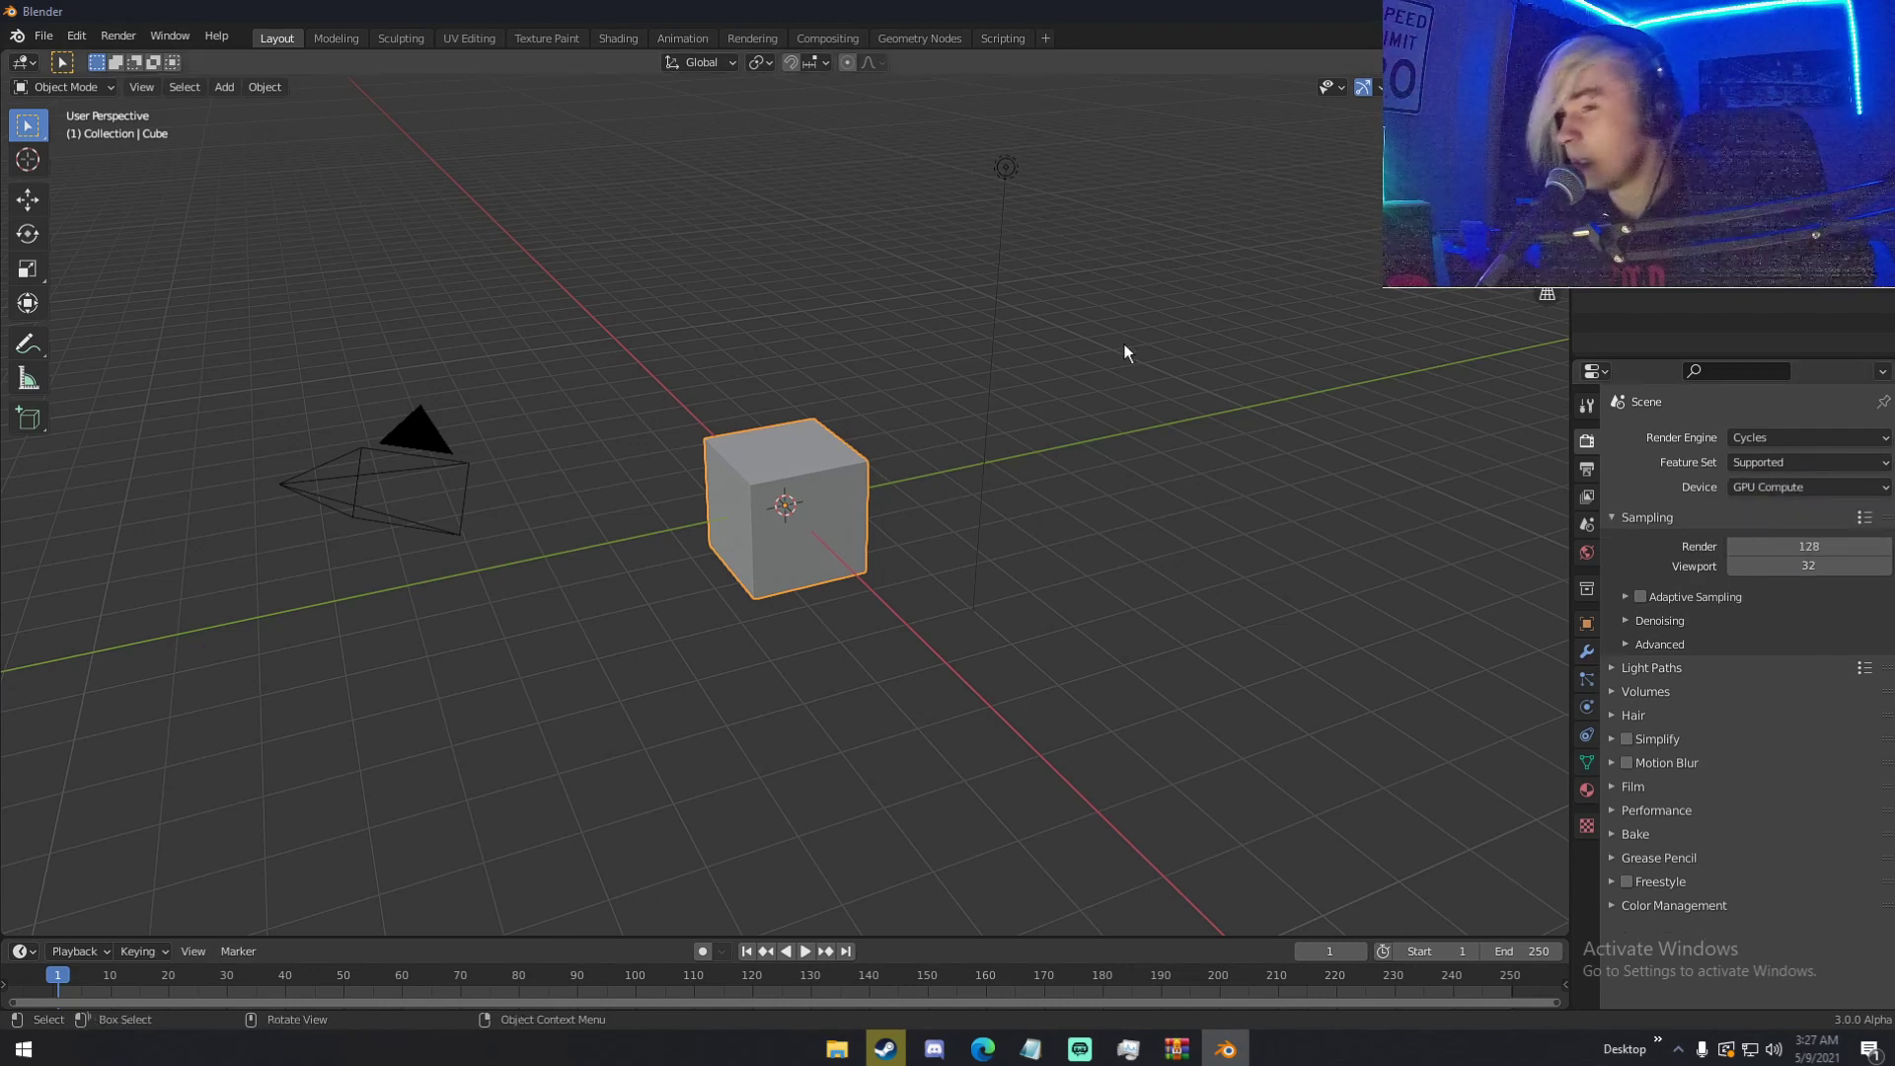
- Check the Cycles render devices in the system preferences and return to the render properties
{"action": "left_click", "coordinate": [76, 36]}
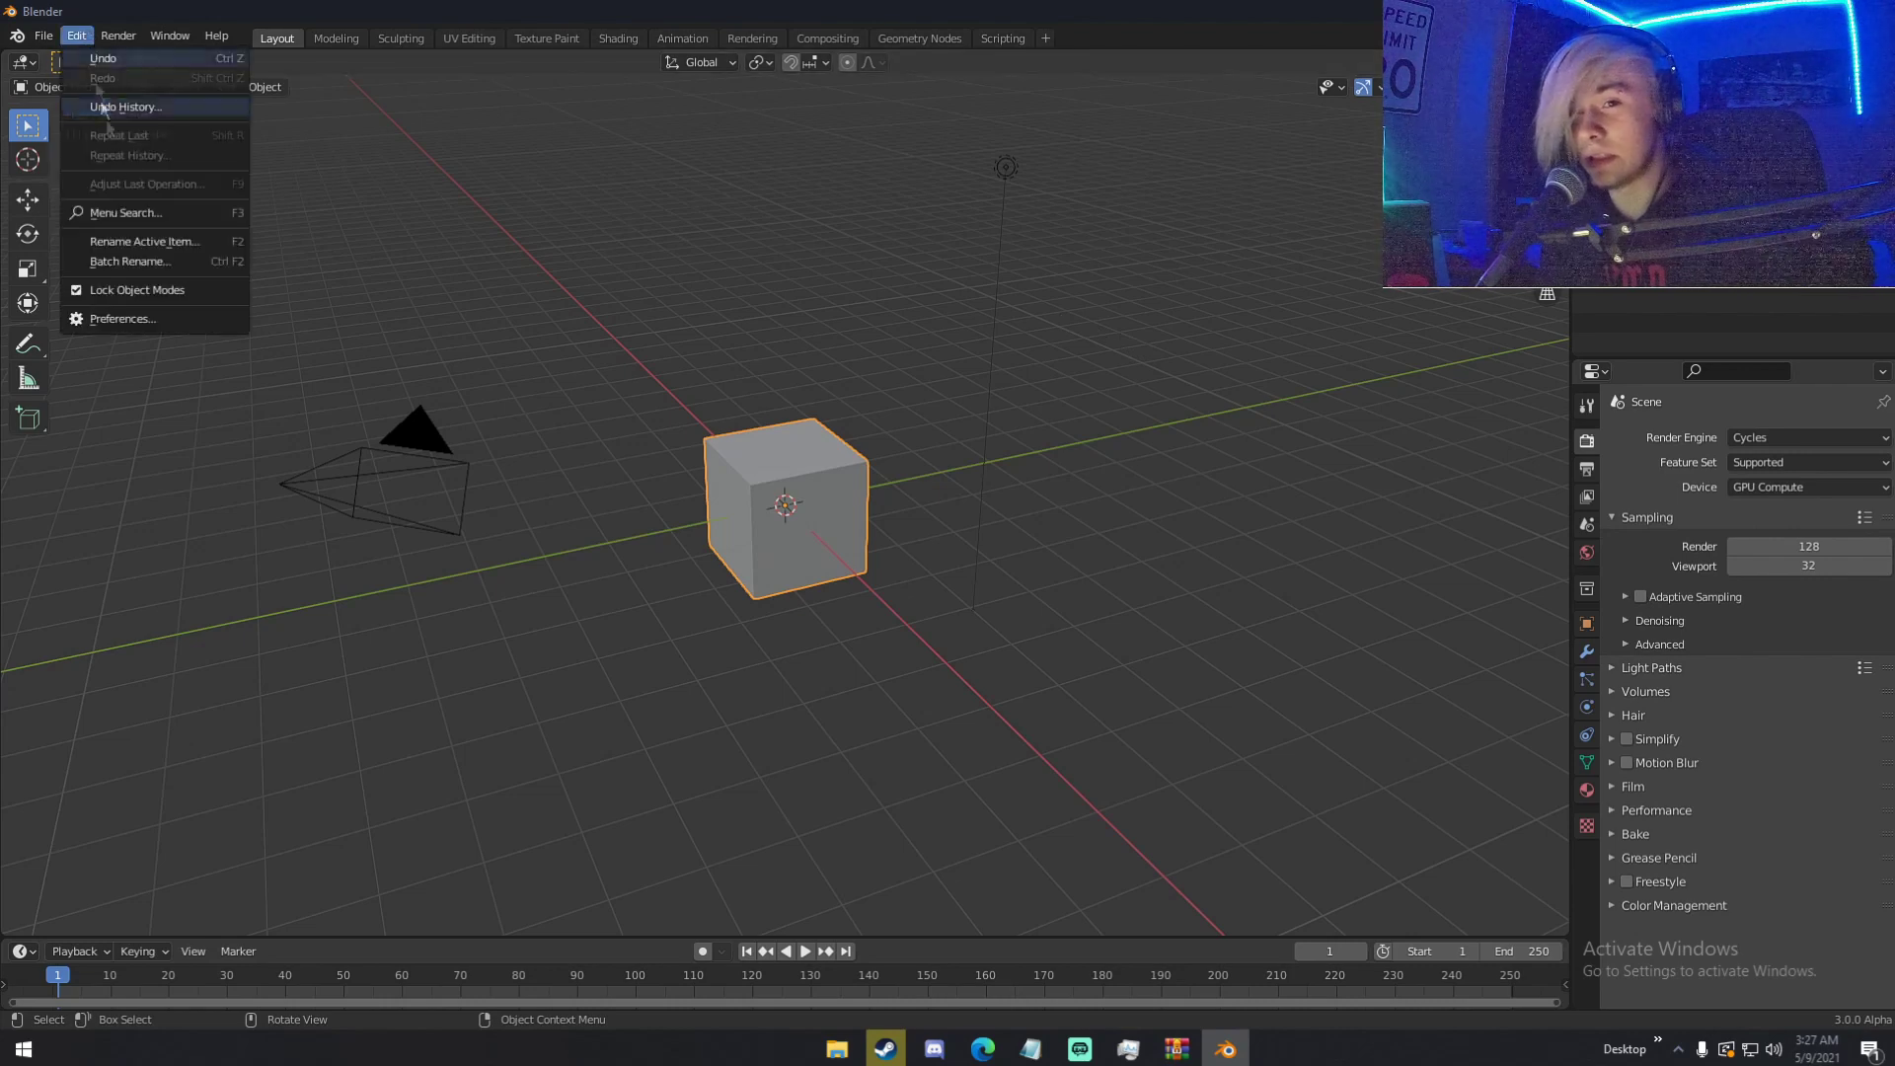
{"action": "left_click", "coordinate": [126, 318]}
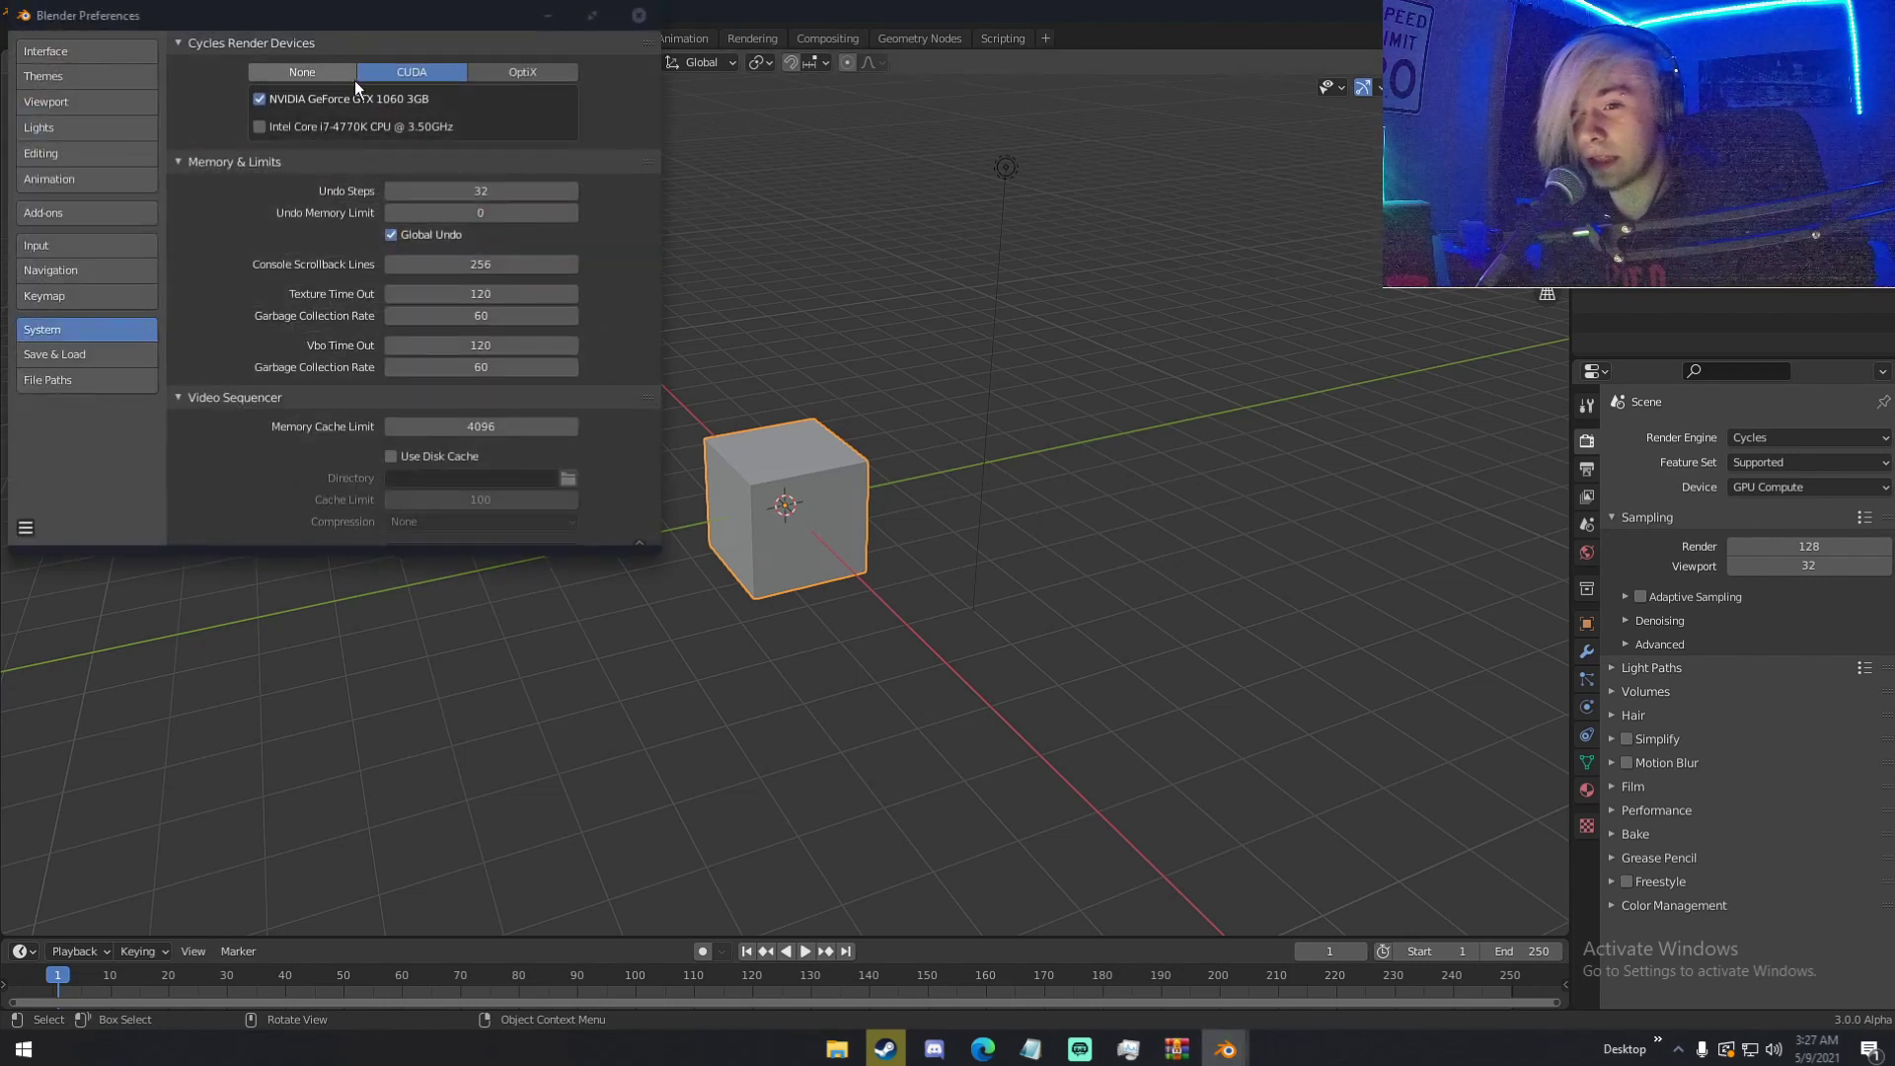
{"action": "left_click", "coordinate": [640, 15]}
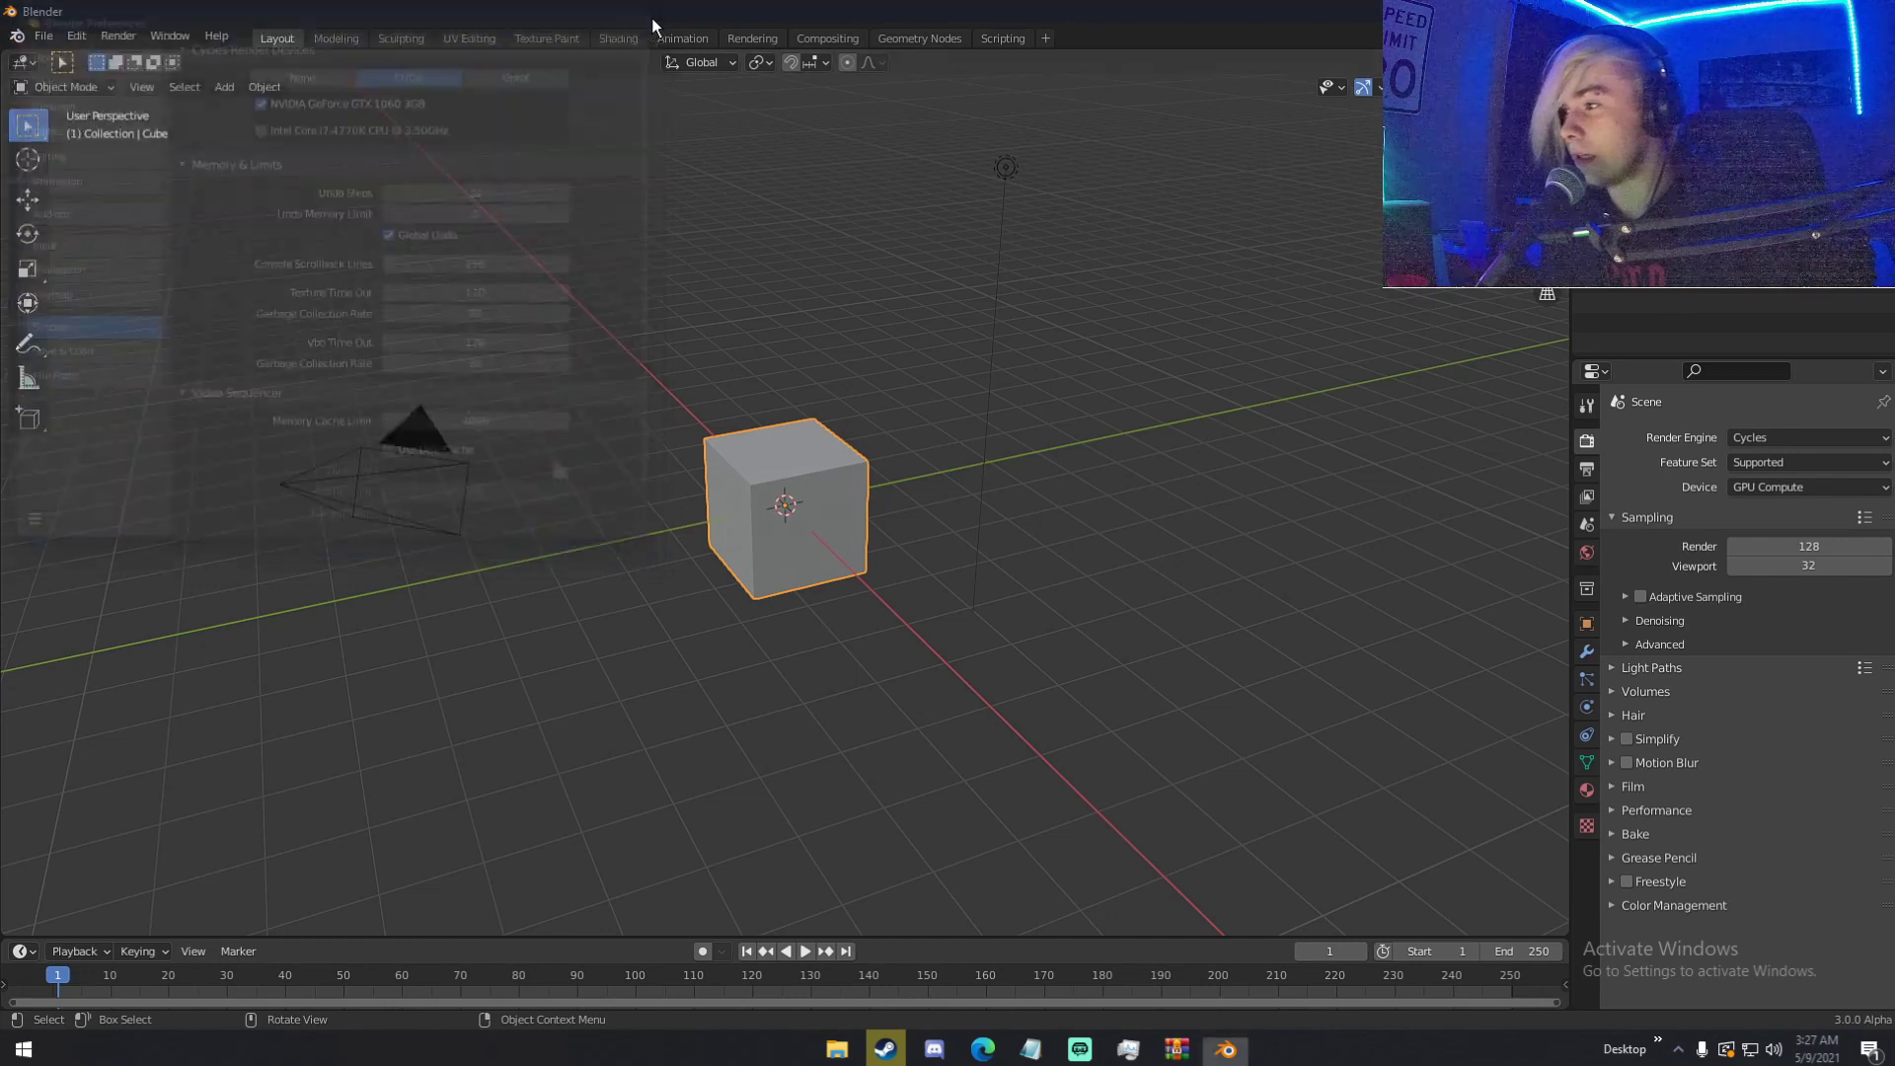
{"action": "left_click", "coordinate": [1587, 470]}
{"action": "left_click", "coordinate": [1587, 441]}
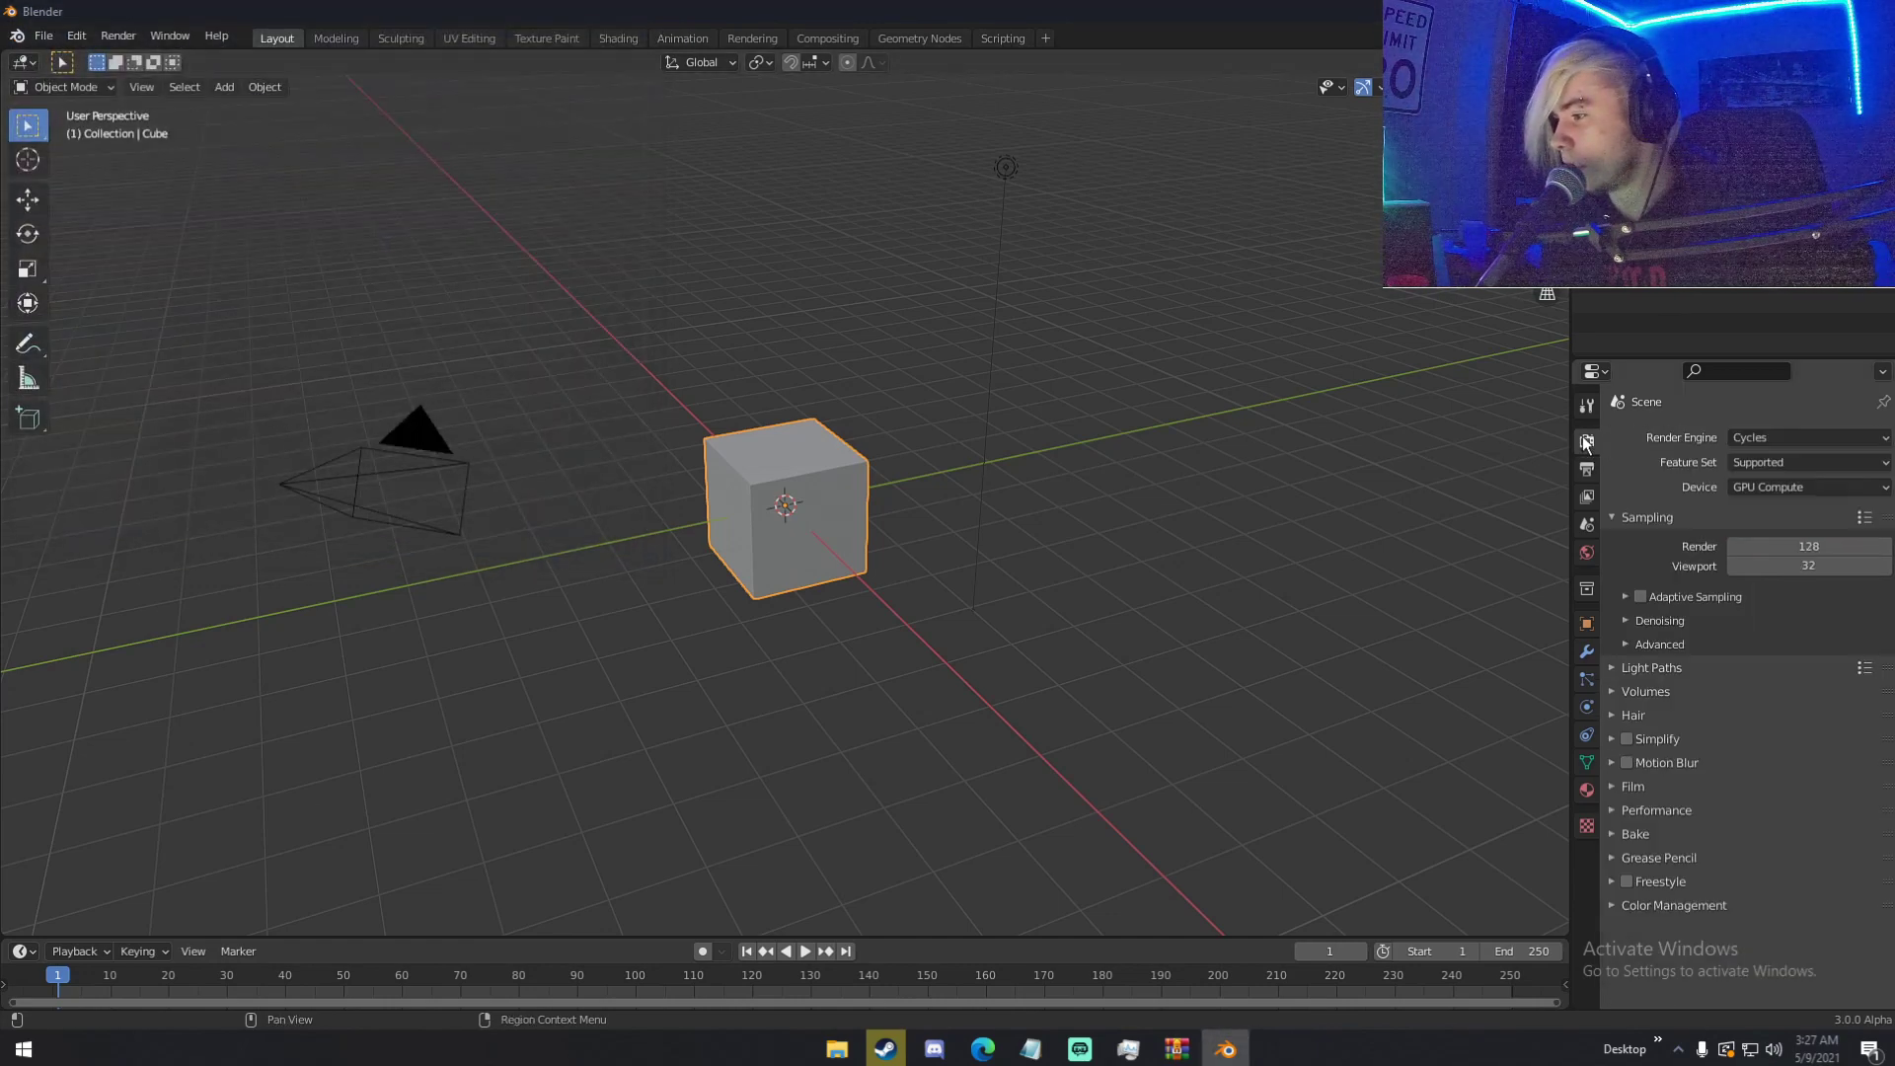
{"action": "middle_click_drag", "start_coordinate": [874, 457], "coordinate": [957, 442]}
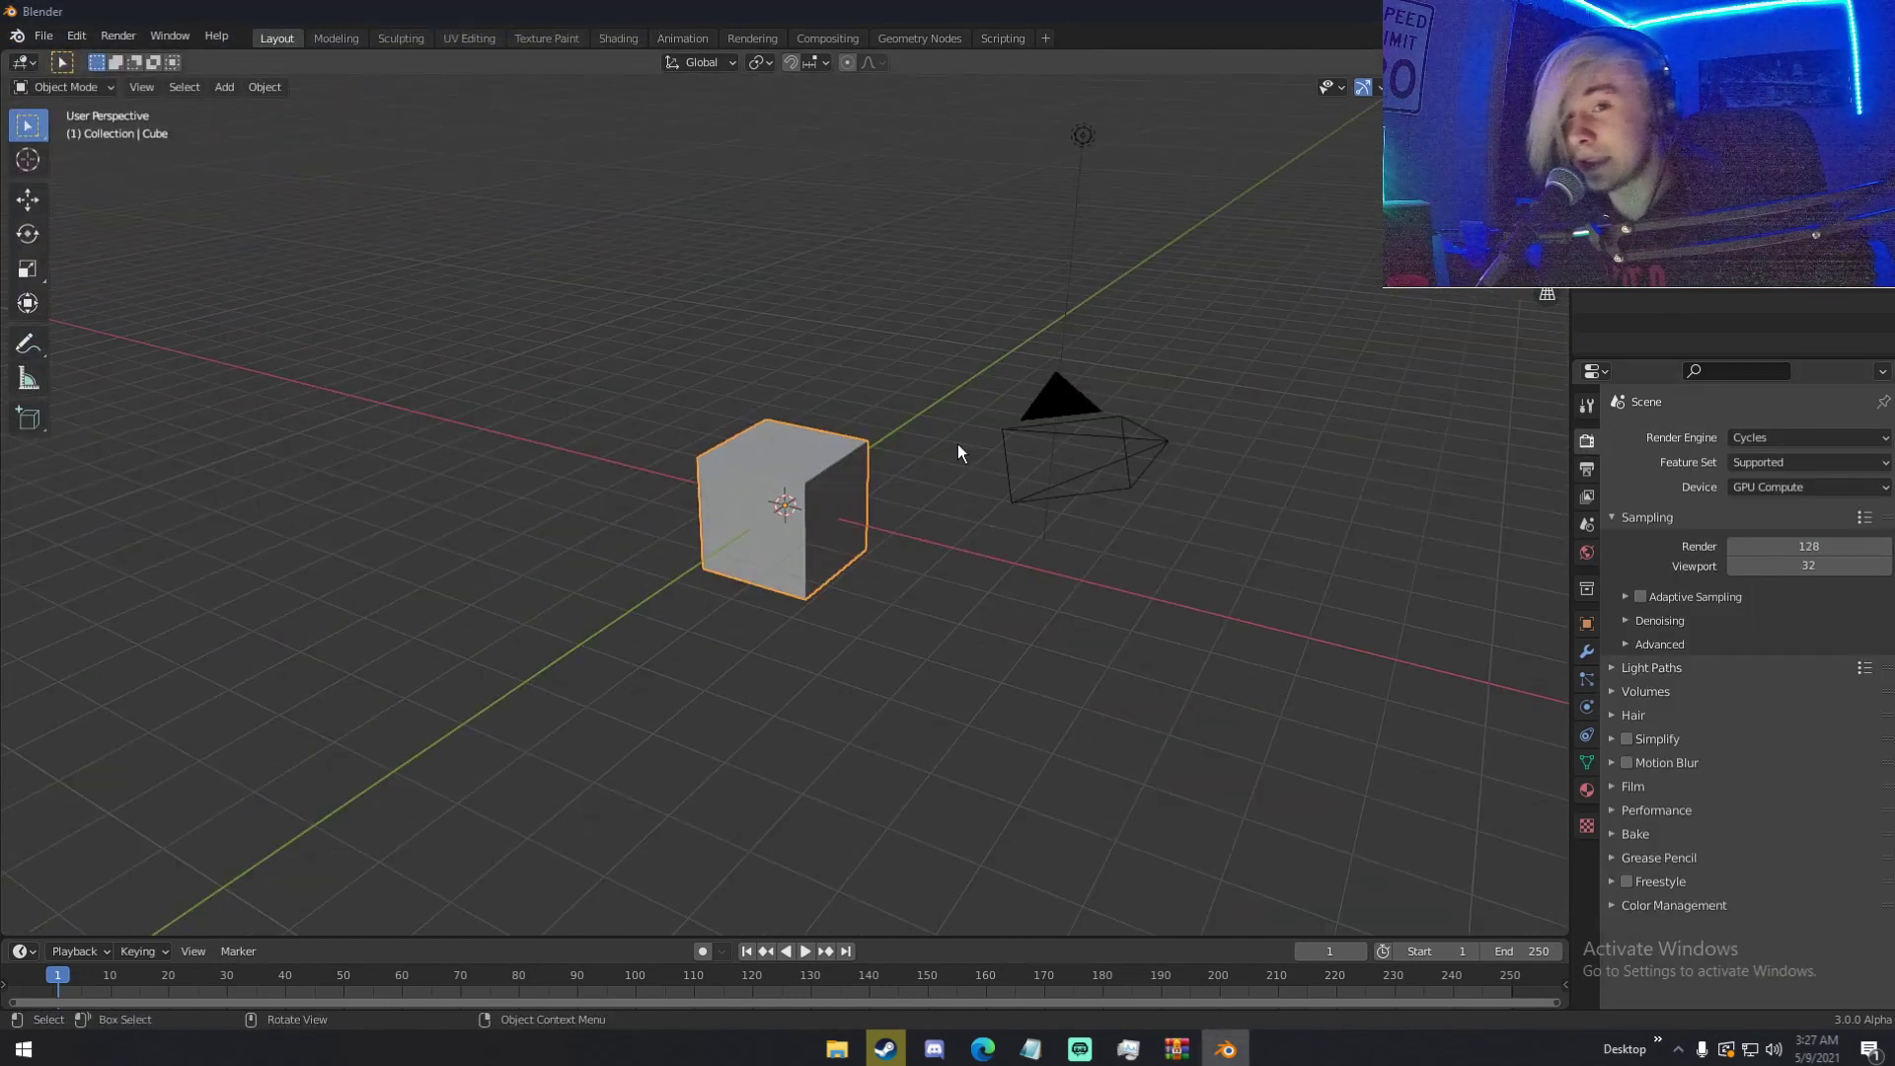
{"action": "scroll", "coordinate": [957, 443], "scroll_direction": "down", "scroll_amount": 4}
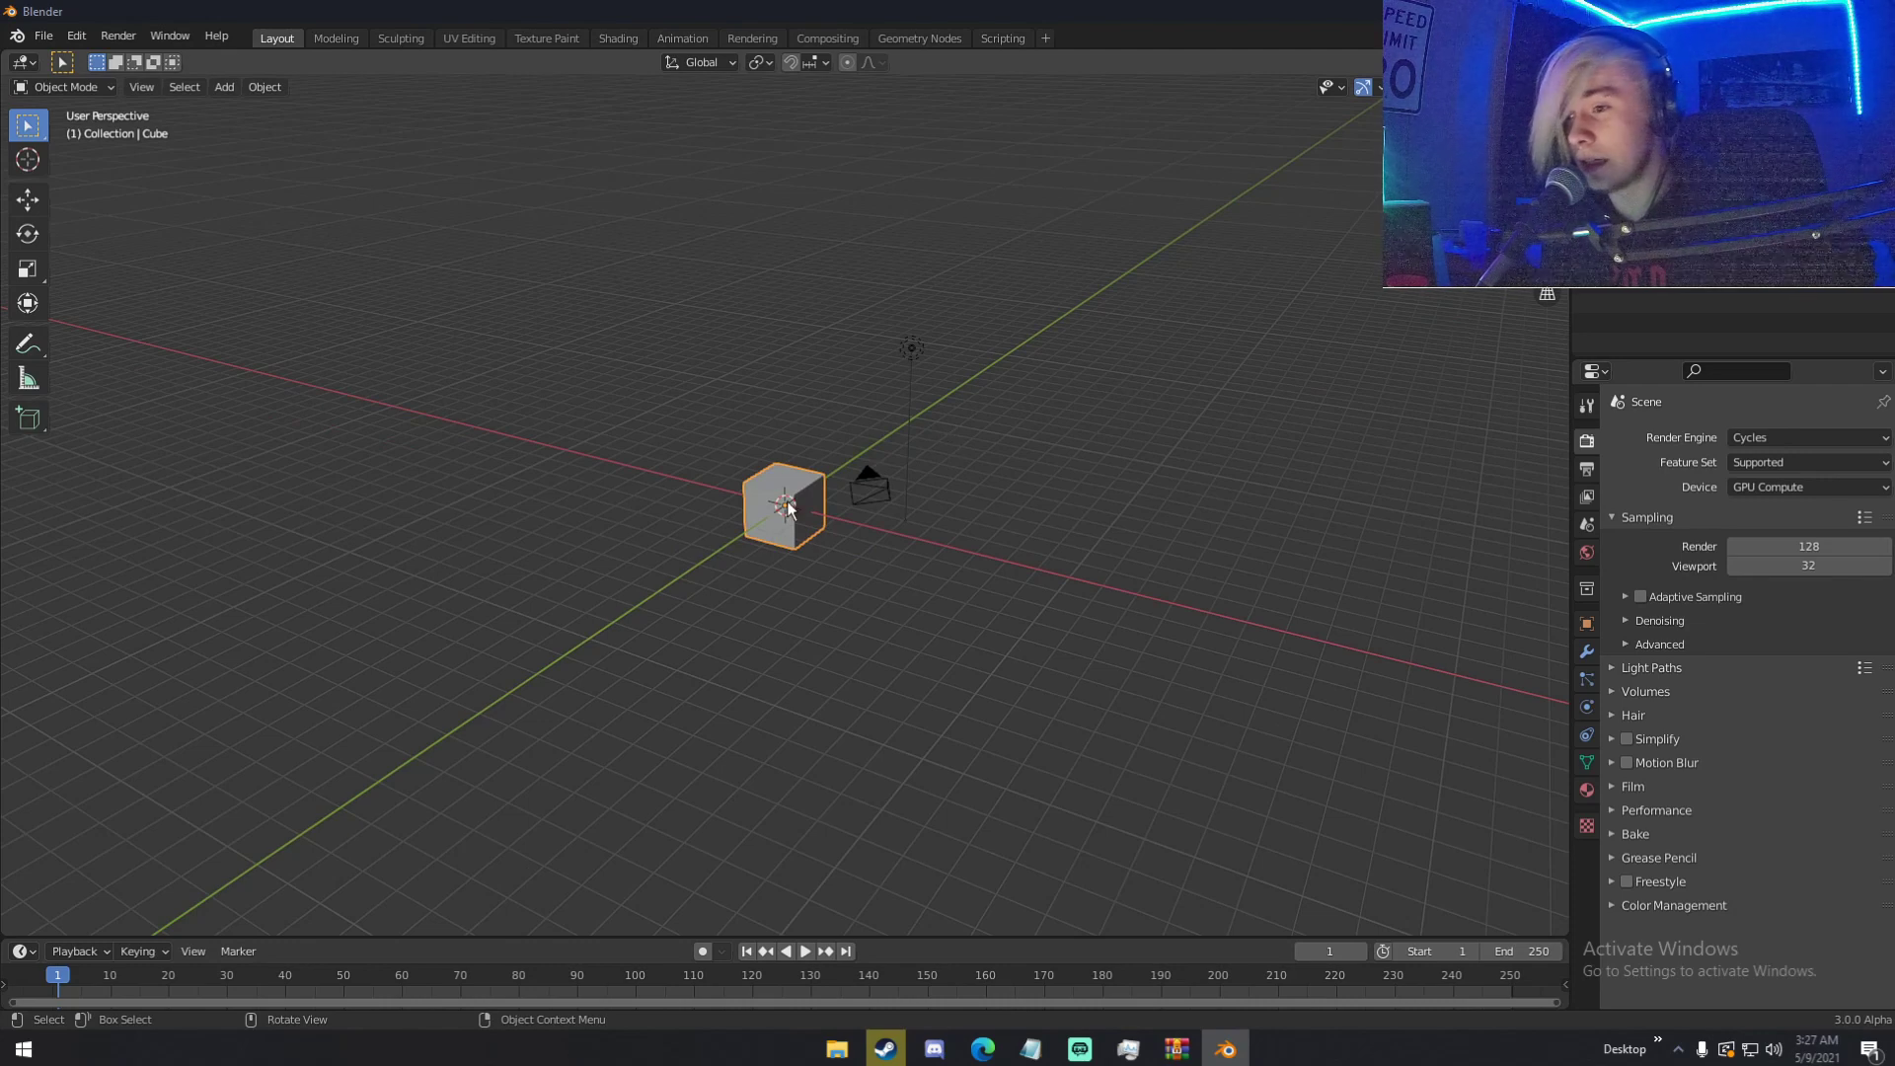
{"action": "middle_click_drag", "start_coordinate": [787, 510], "coordinate": [994, 511]}
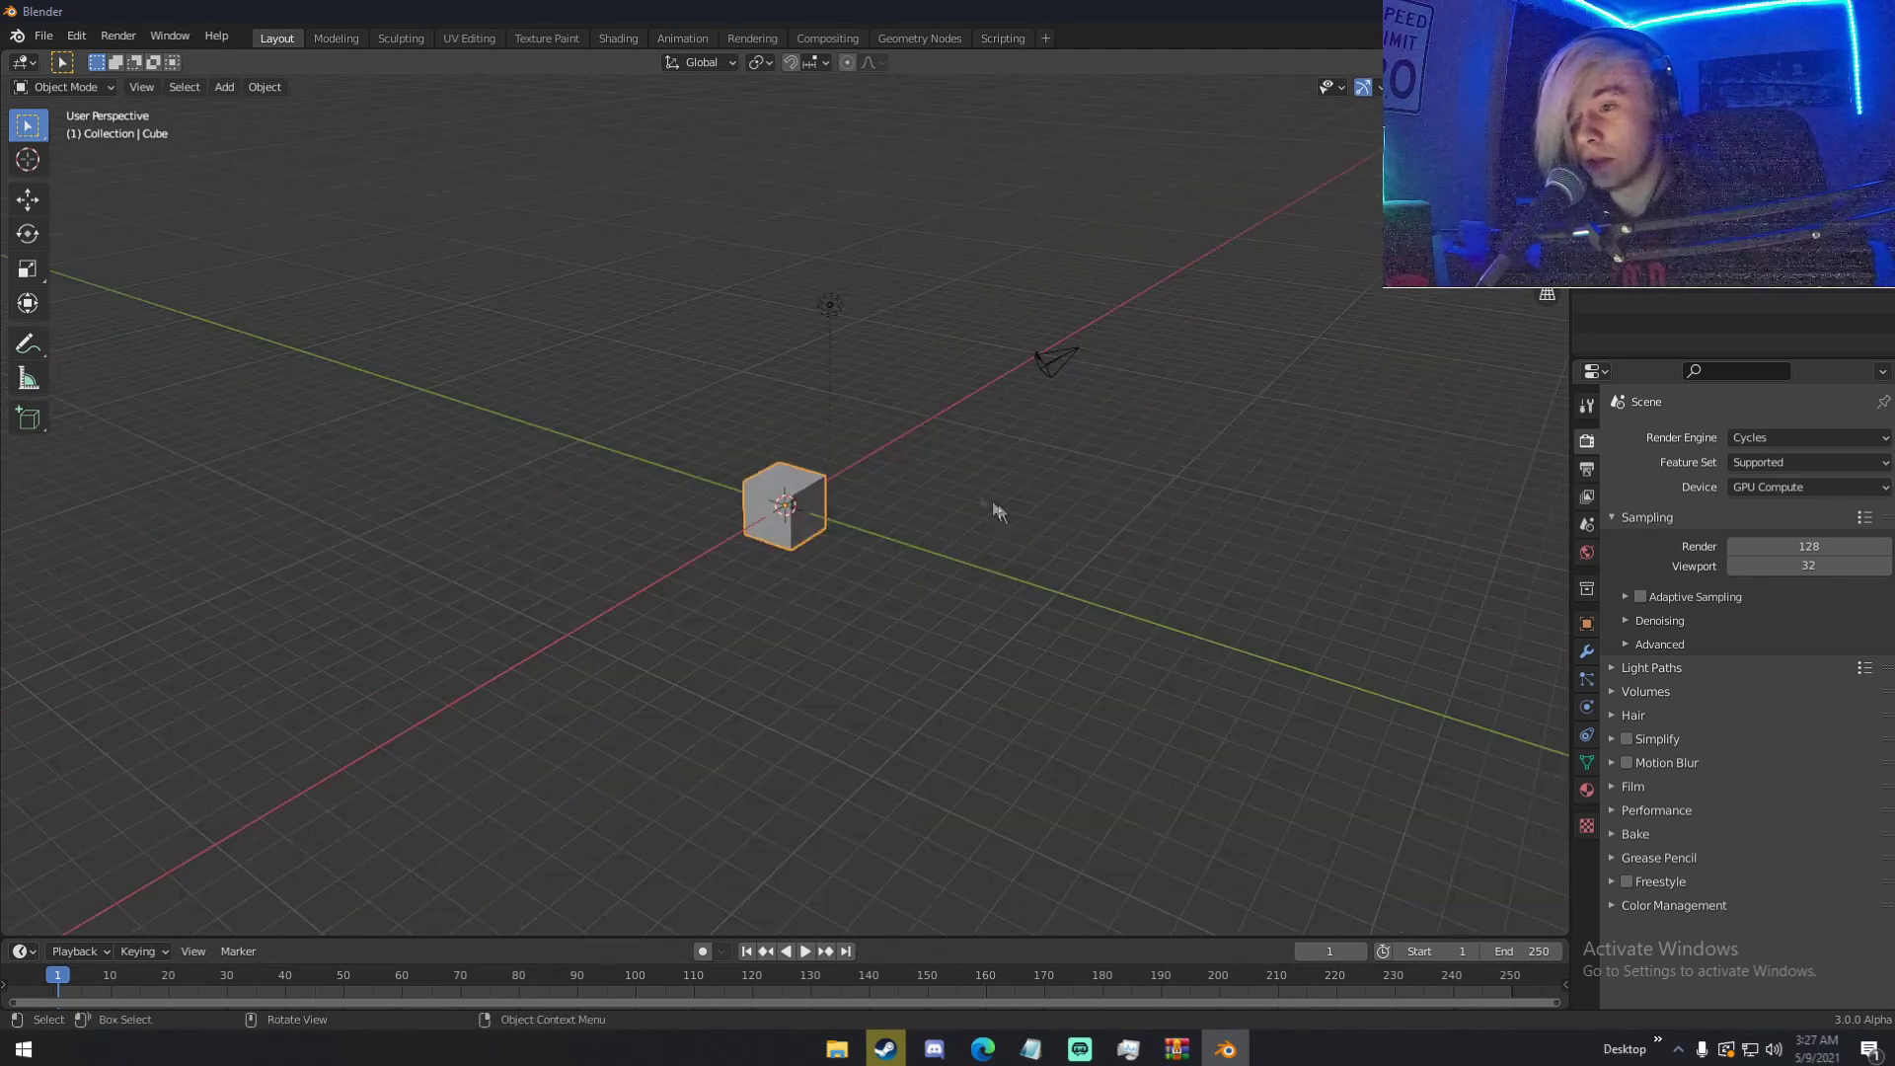
- Open the recent file wwii.blend in place of the default cube scene
{"action": "left_click", "coordinate": [44, 36]}
{"action": "mouse_move", "coordinate": [148, 98]}
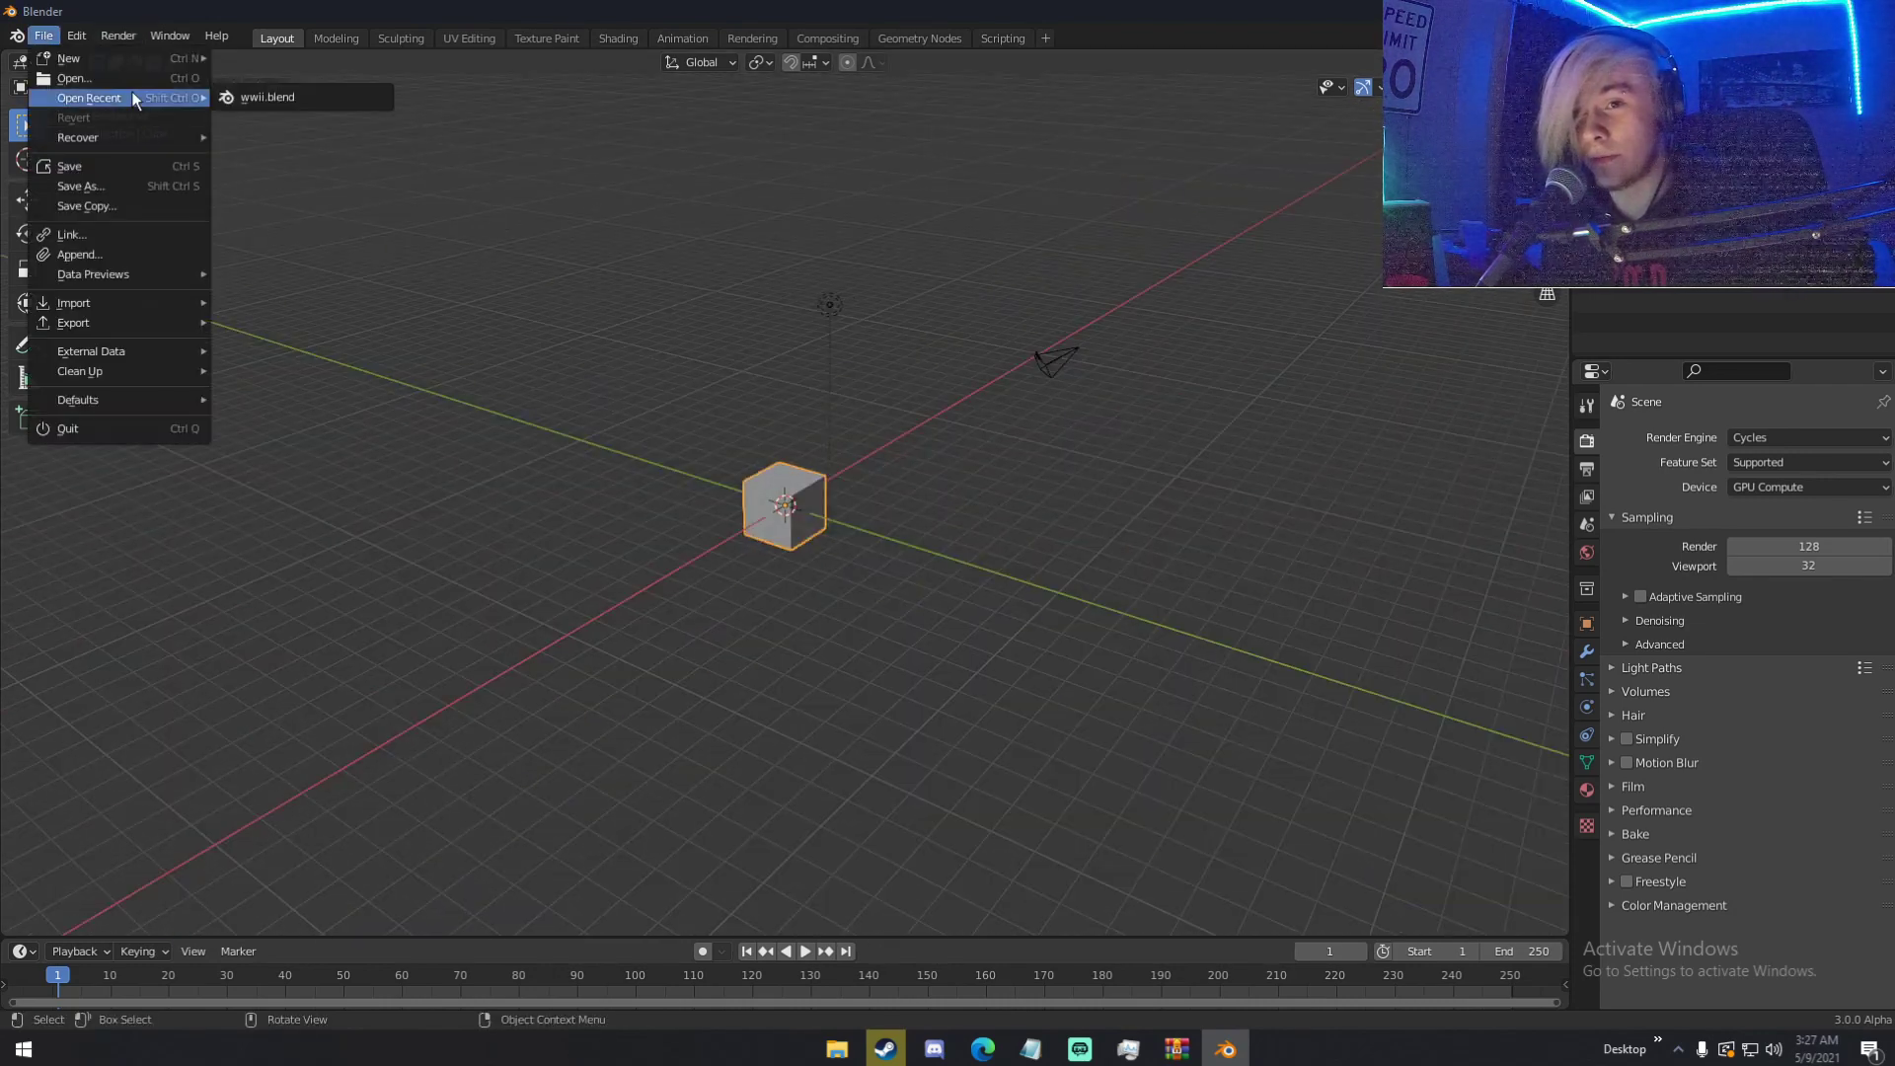
{"action": "left_click", "coordinate": [318, 99]}
{"action": "left_click", "coordinate": [987, 561]}
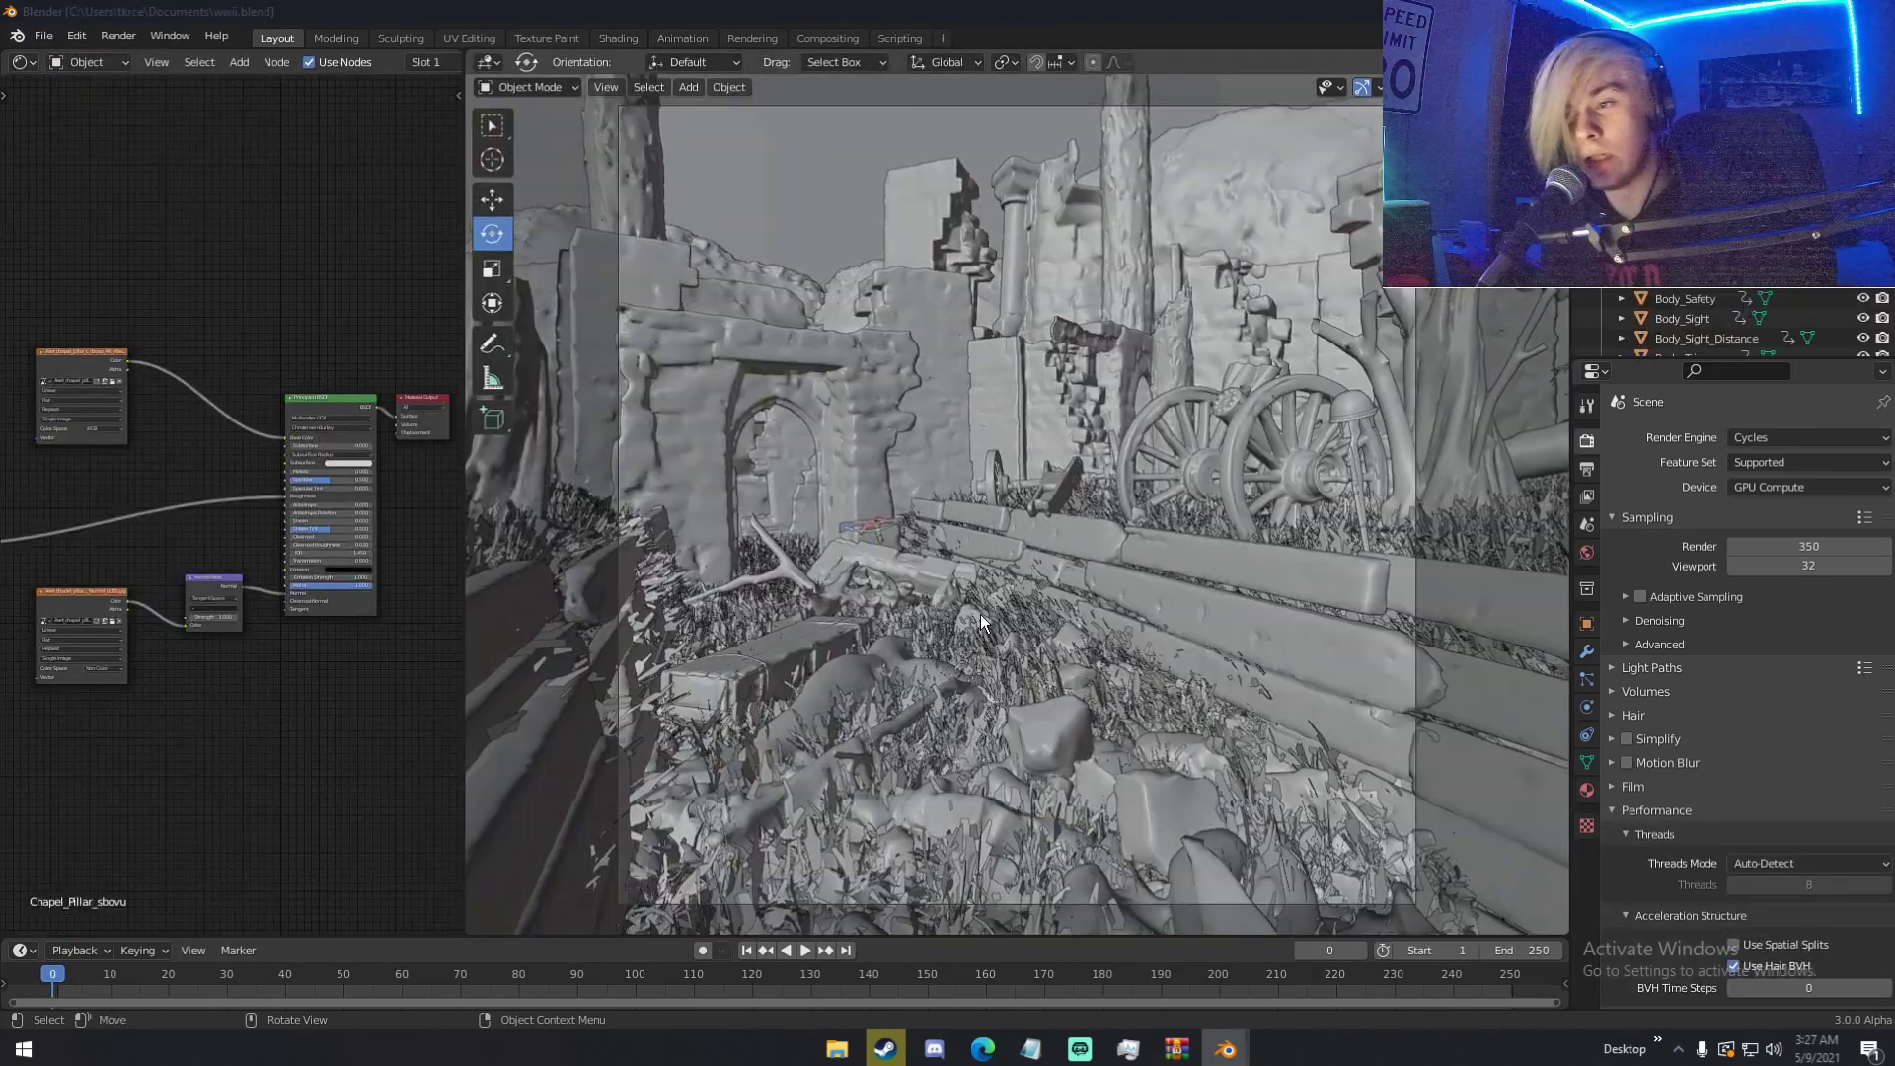
{"action": "middle_click_drag", "start_coordinate": [942, 572], "coordinate": [1026, 592]}
{"action": "scroll", "coordinate": [1026, 592], "scroll_direction": "down", "scroll_amount": 5}
{"action": "scroll", "coordinate": [1025, 577], "scroll_direction": "up", "scroll_amount": 8}
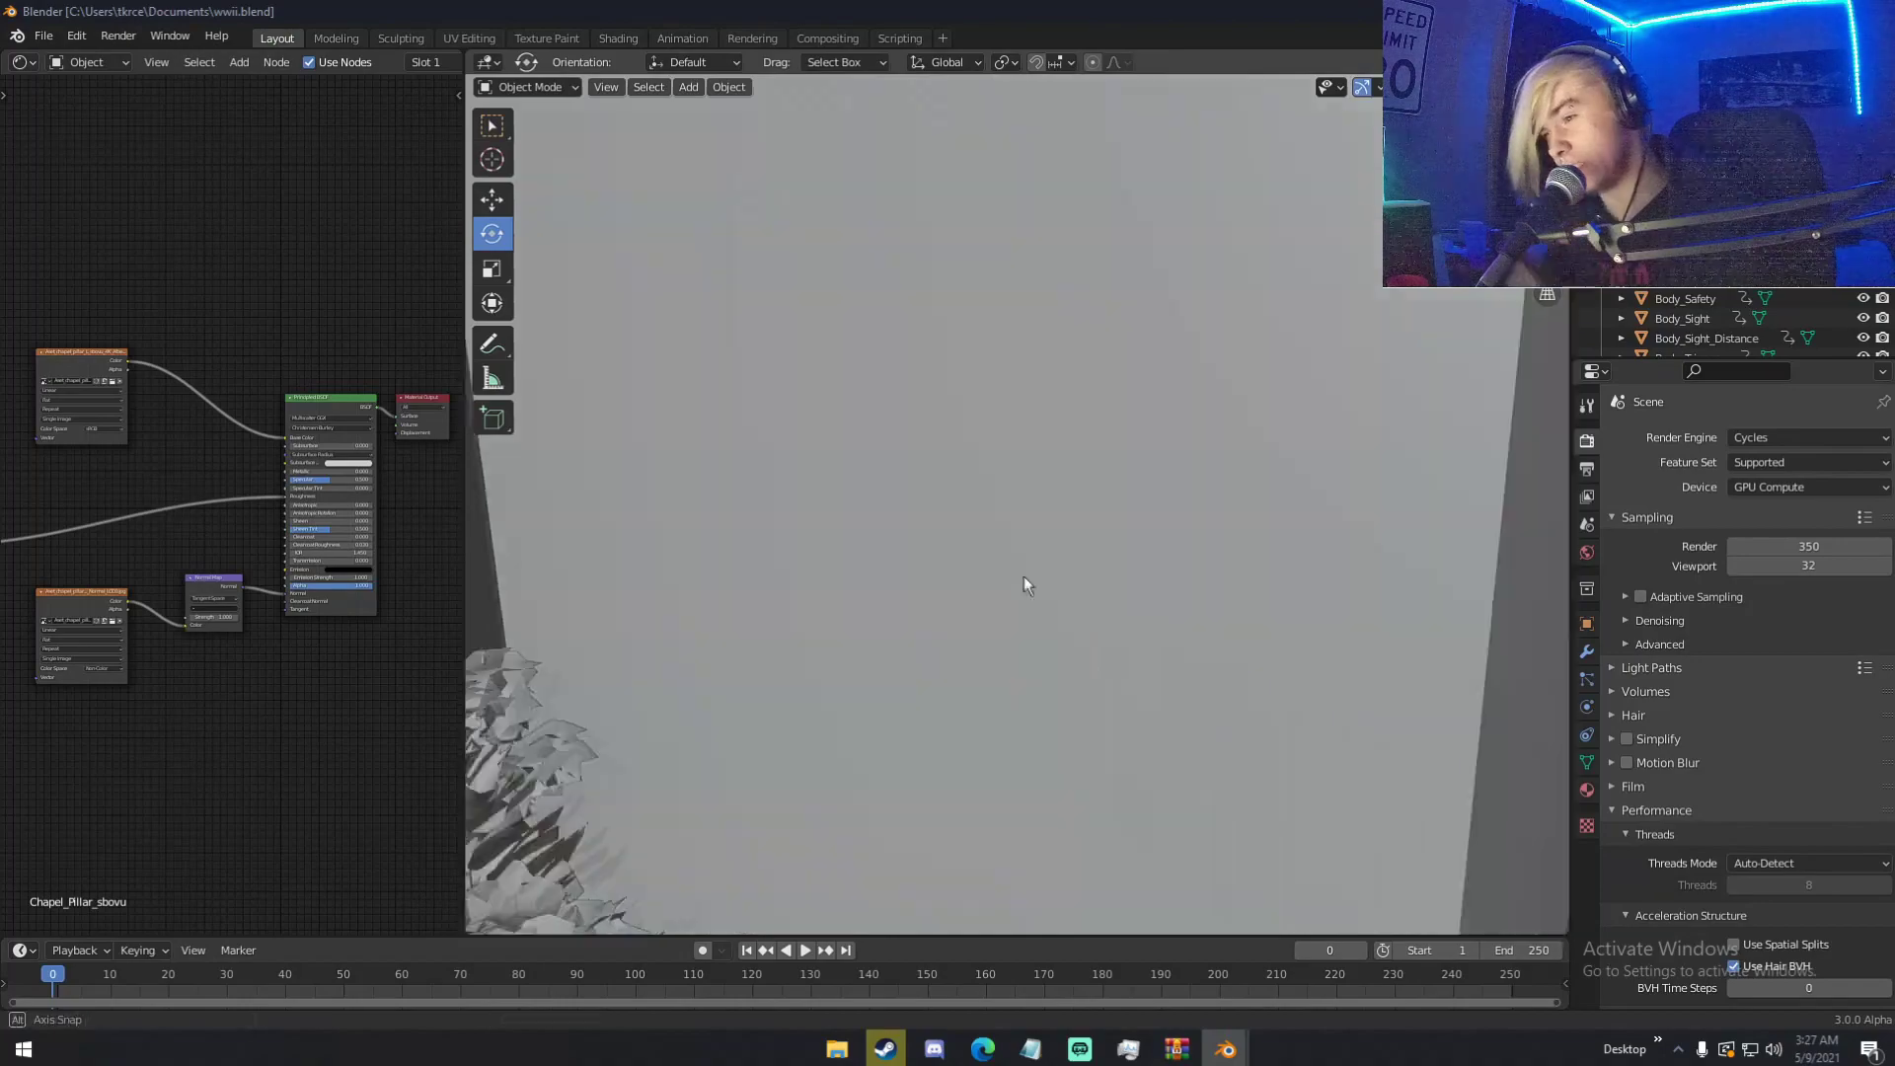
{"action": "scroll", "coordinate": [1010, 575], "scroll_direction": "down", "scroll_amount": 6}
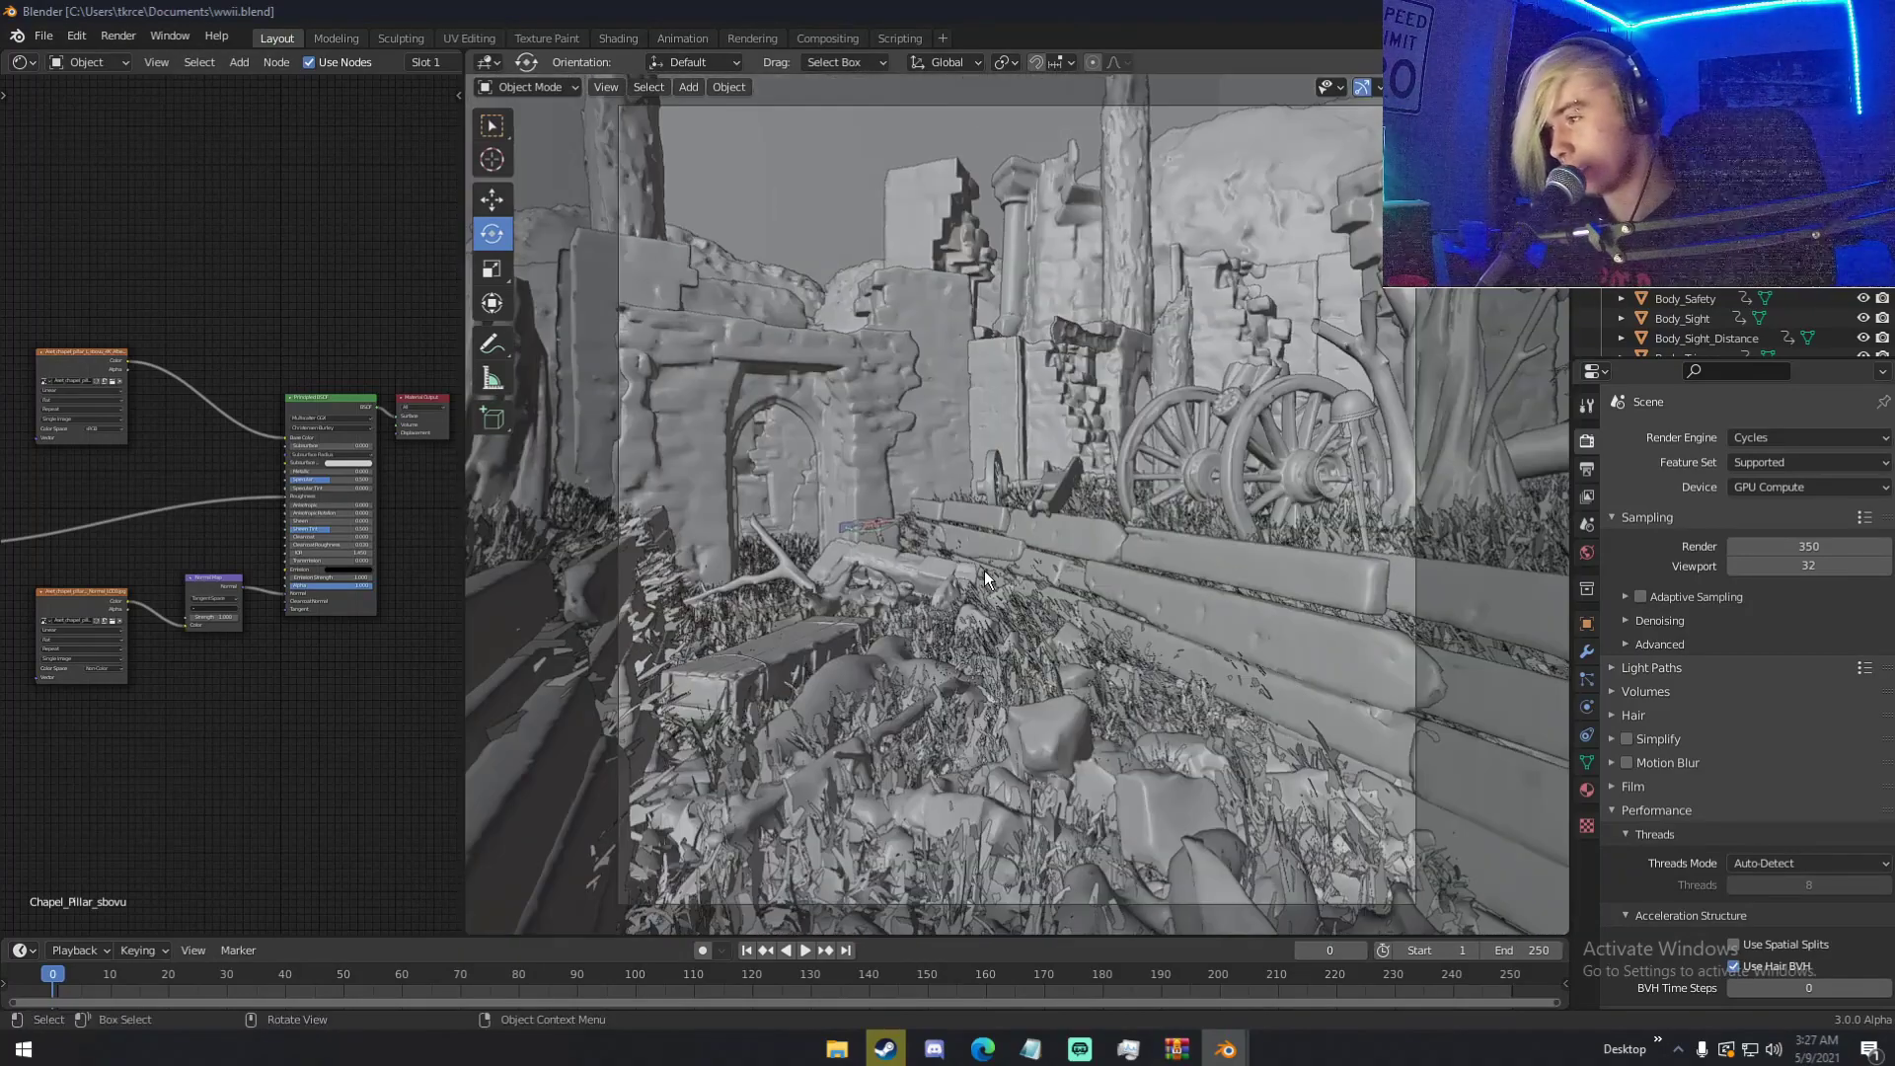
- Switch the 3D viewport of the ruins scene to Rendered shading, keeping Cycles as the render engine
{"action": "left_click", "coordinate": [1792, 435]}
{"action": "left_click", "coordinate": [1792, 435]}
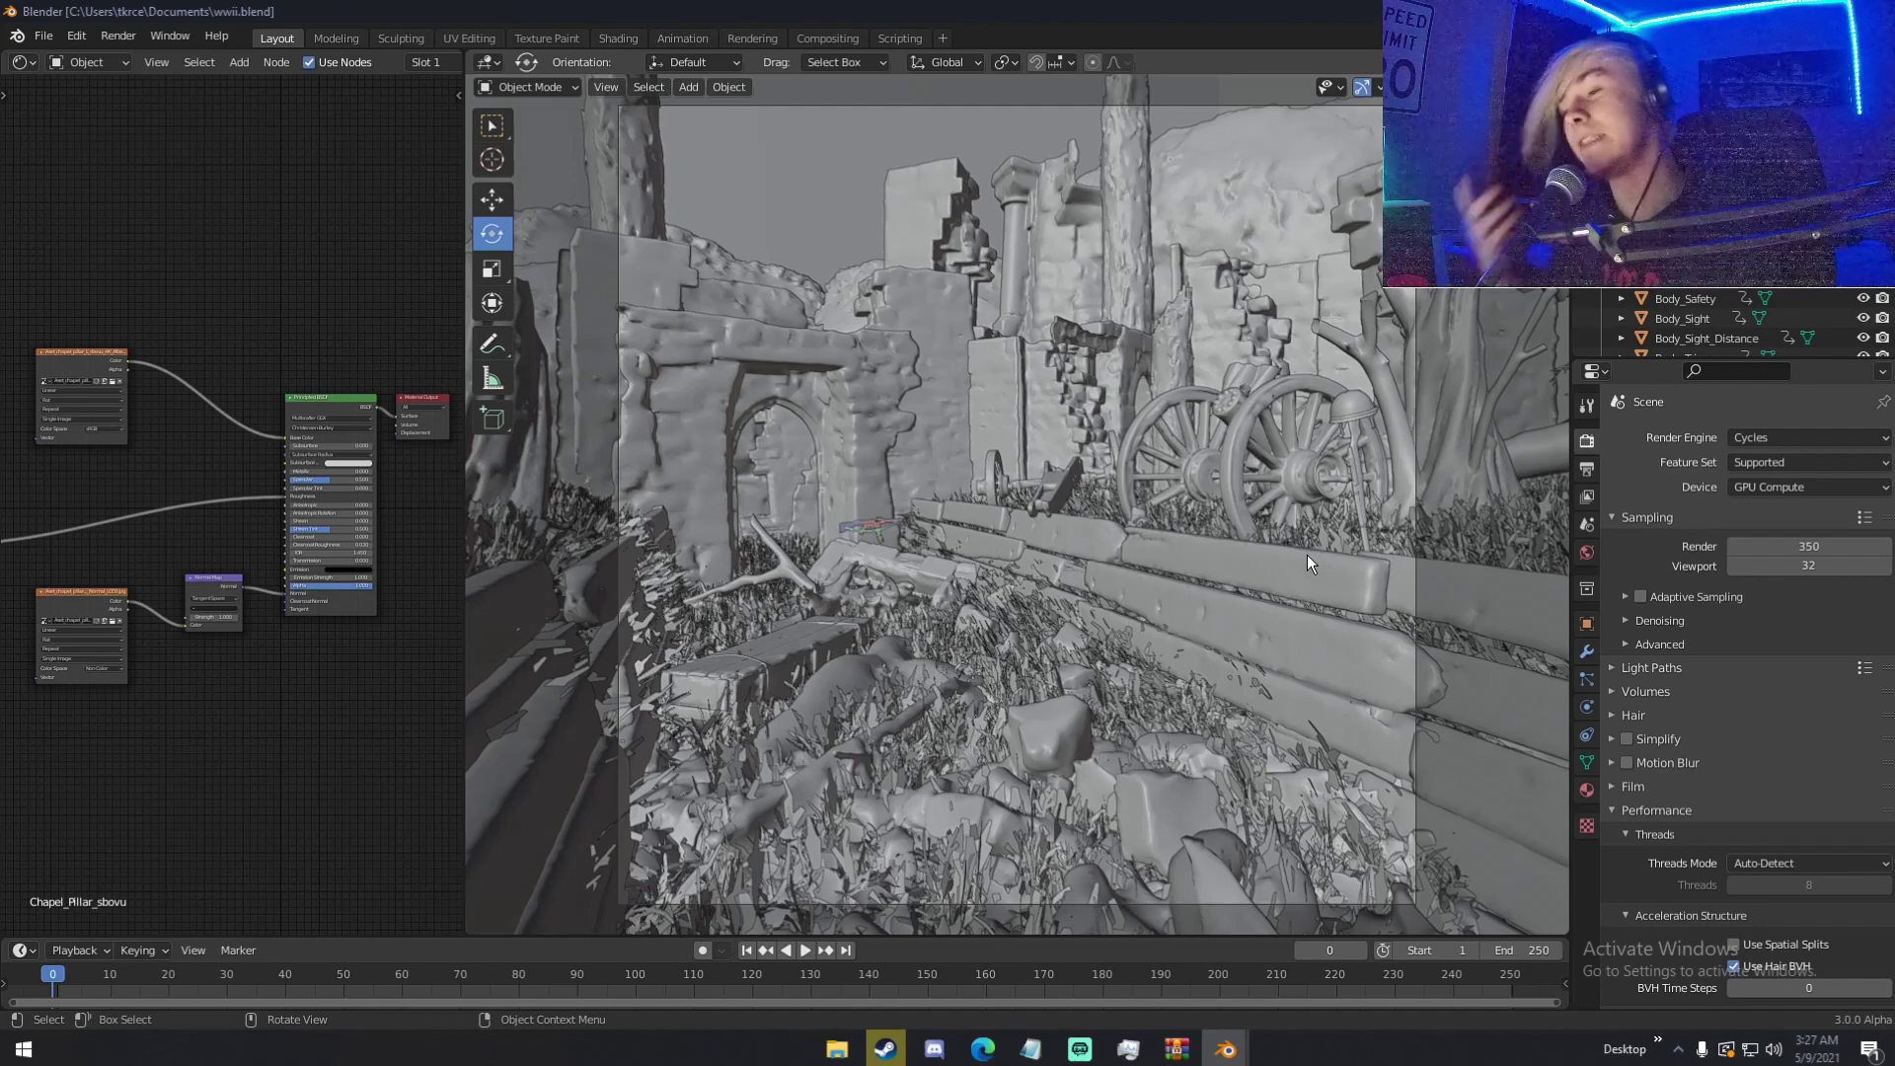
{"action": "key", "text": "z"}
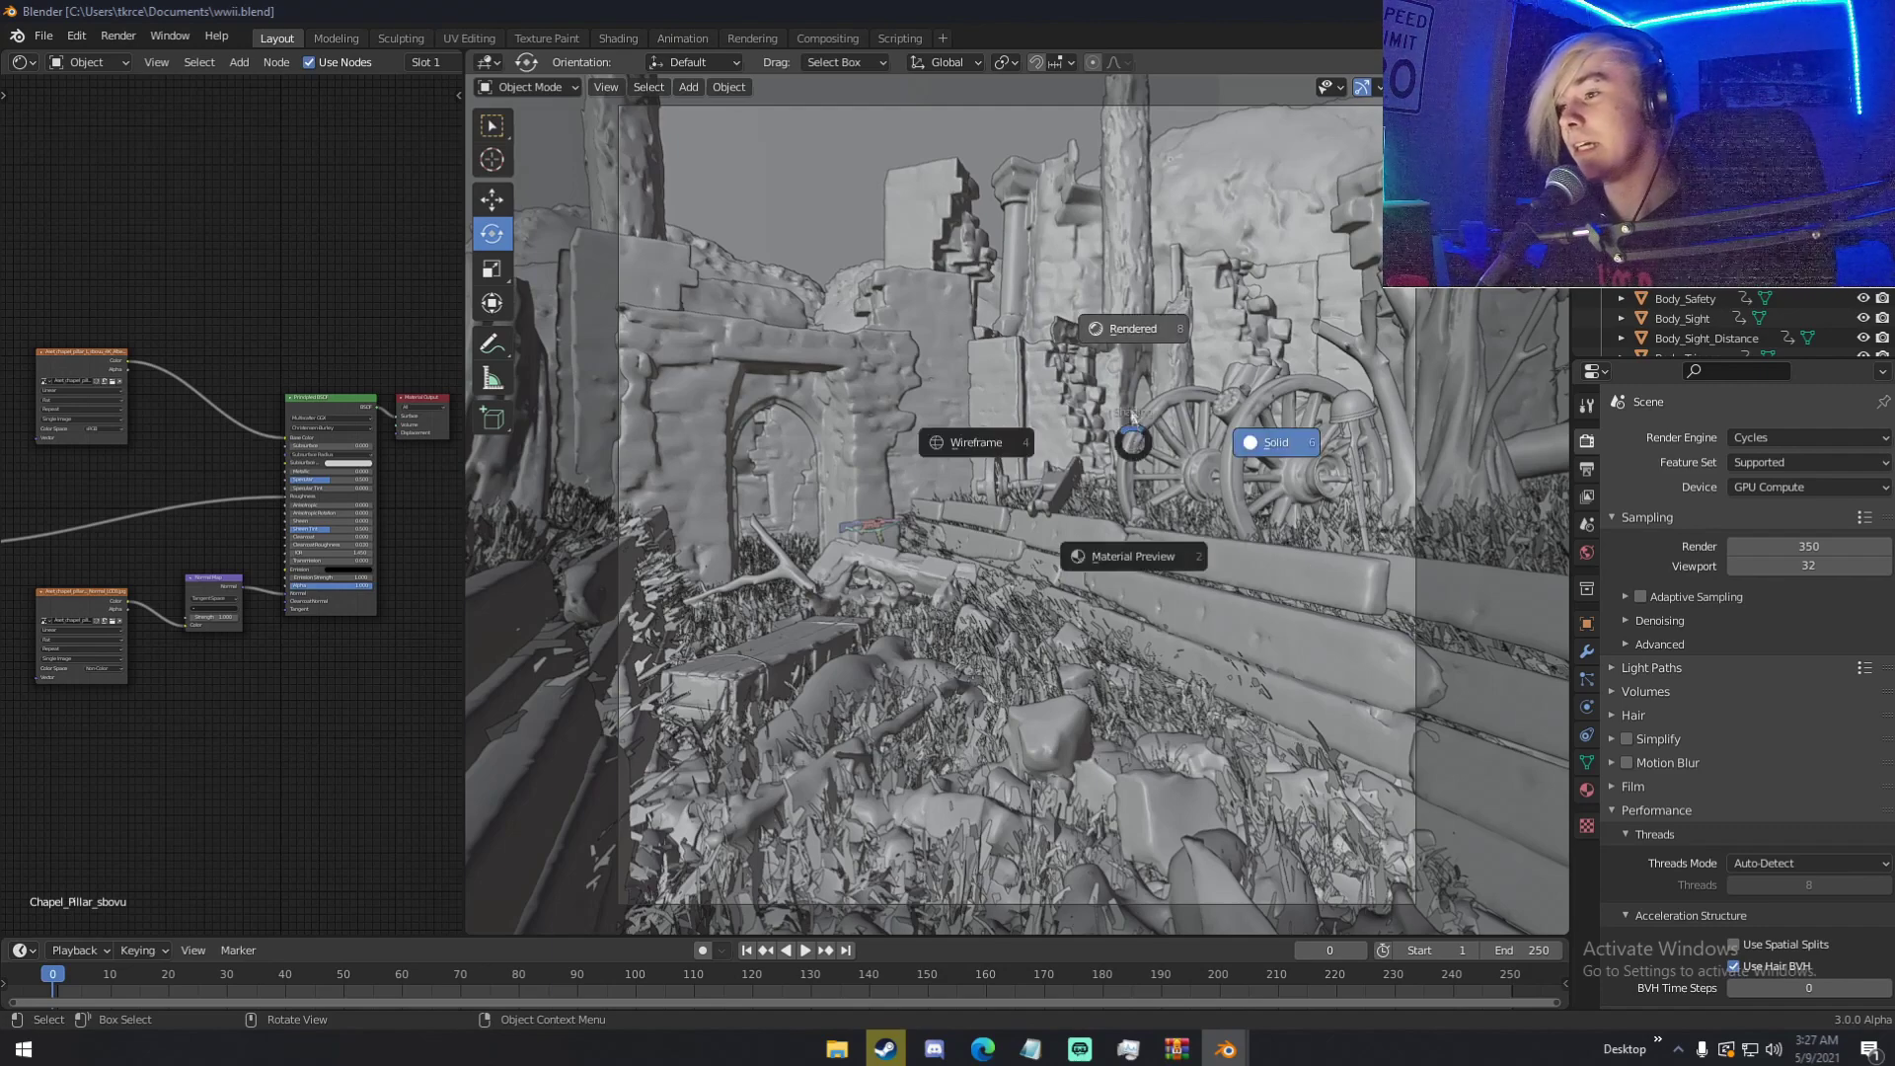
{"action": "left_click", "coordinate": [1144, 358]}
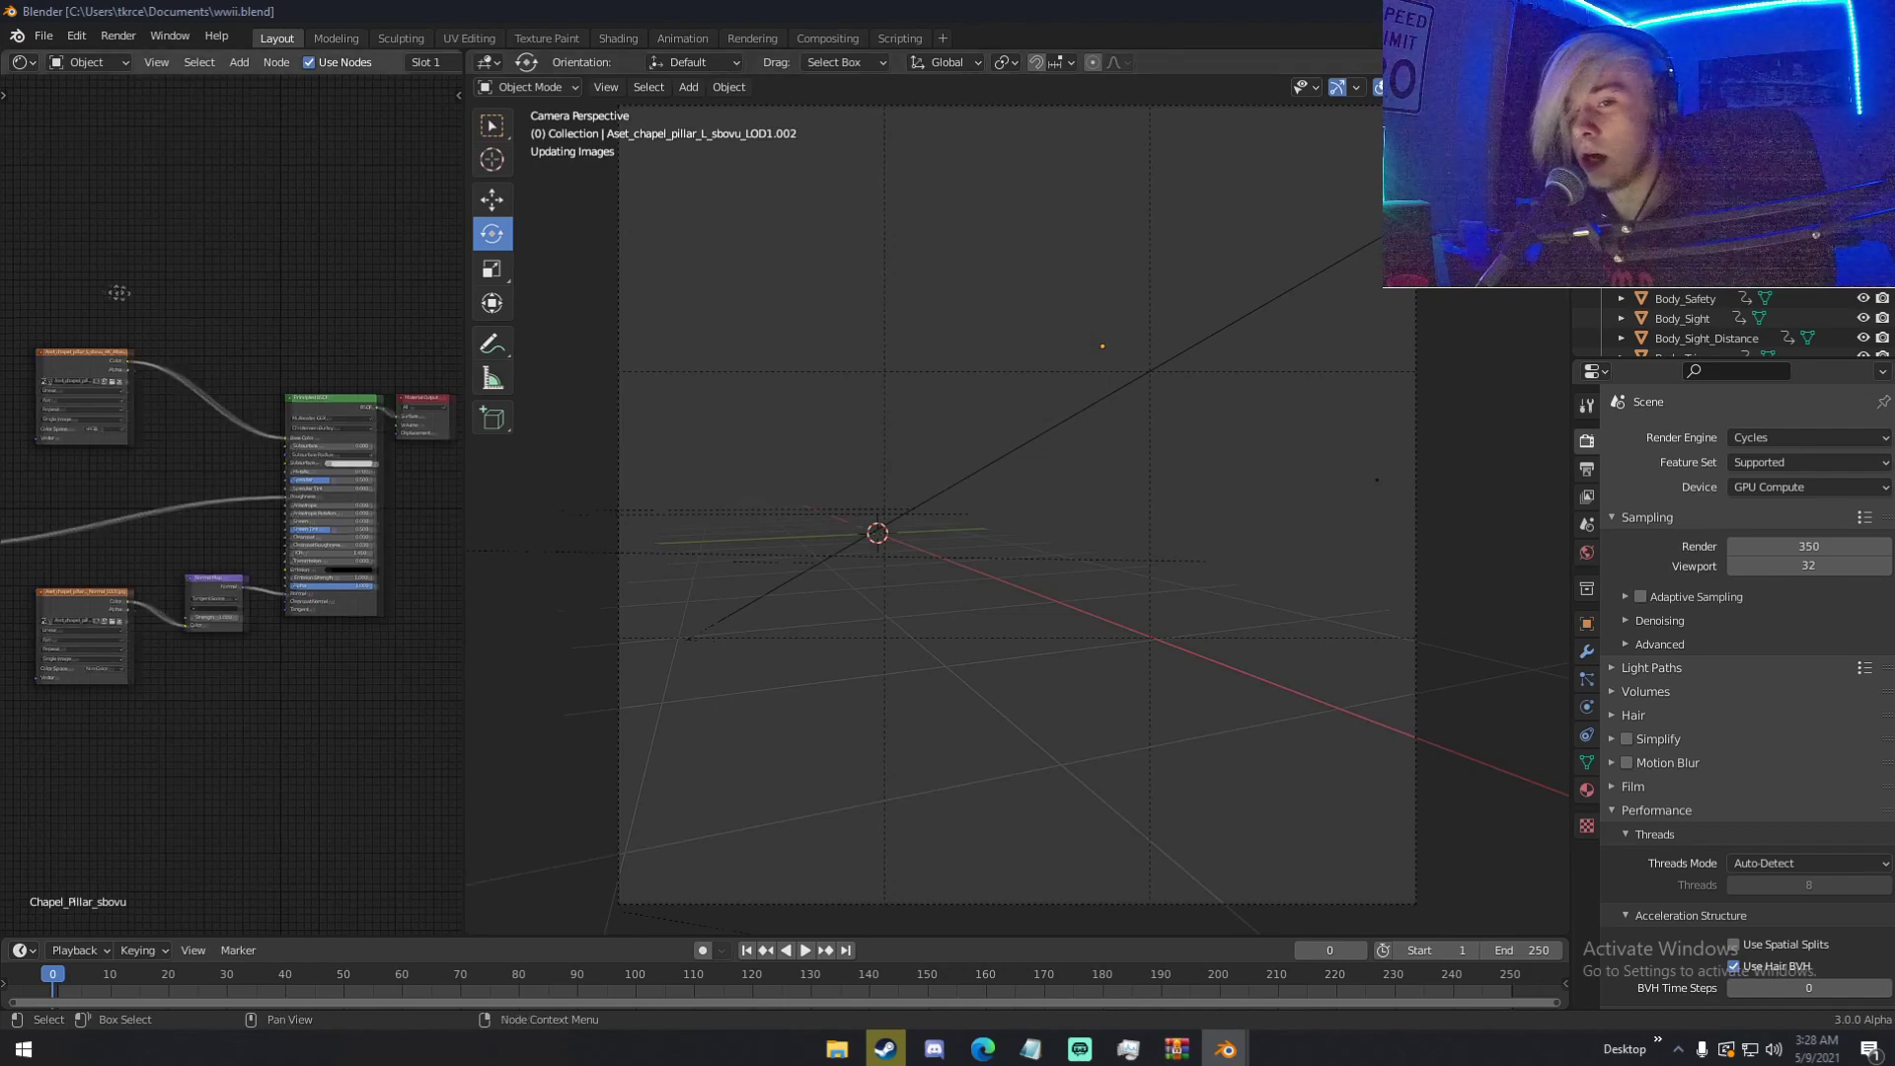
- Move the chapel pillar's albedo image texture node closer to the Principled BSDF node
{"action": "scroll", "coordinate": [215, 381], "scroll_direction": "up", "scroll_amount": 3}
{"action": "scroll", "coordinate": [215, 380], "scroll_direction": "up", "scroll_amount": 3}
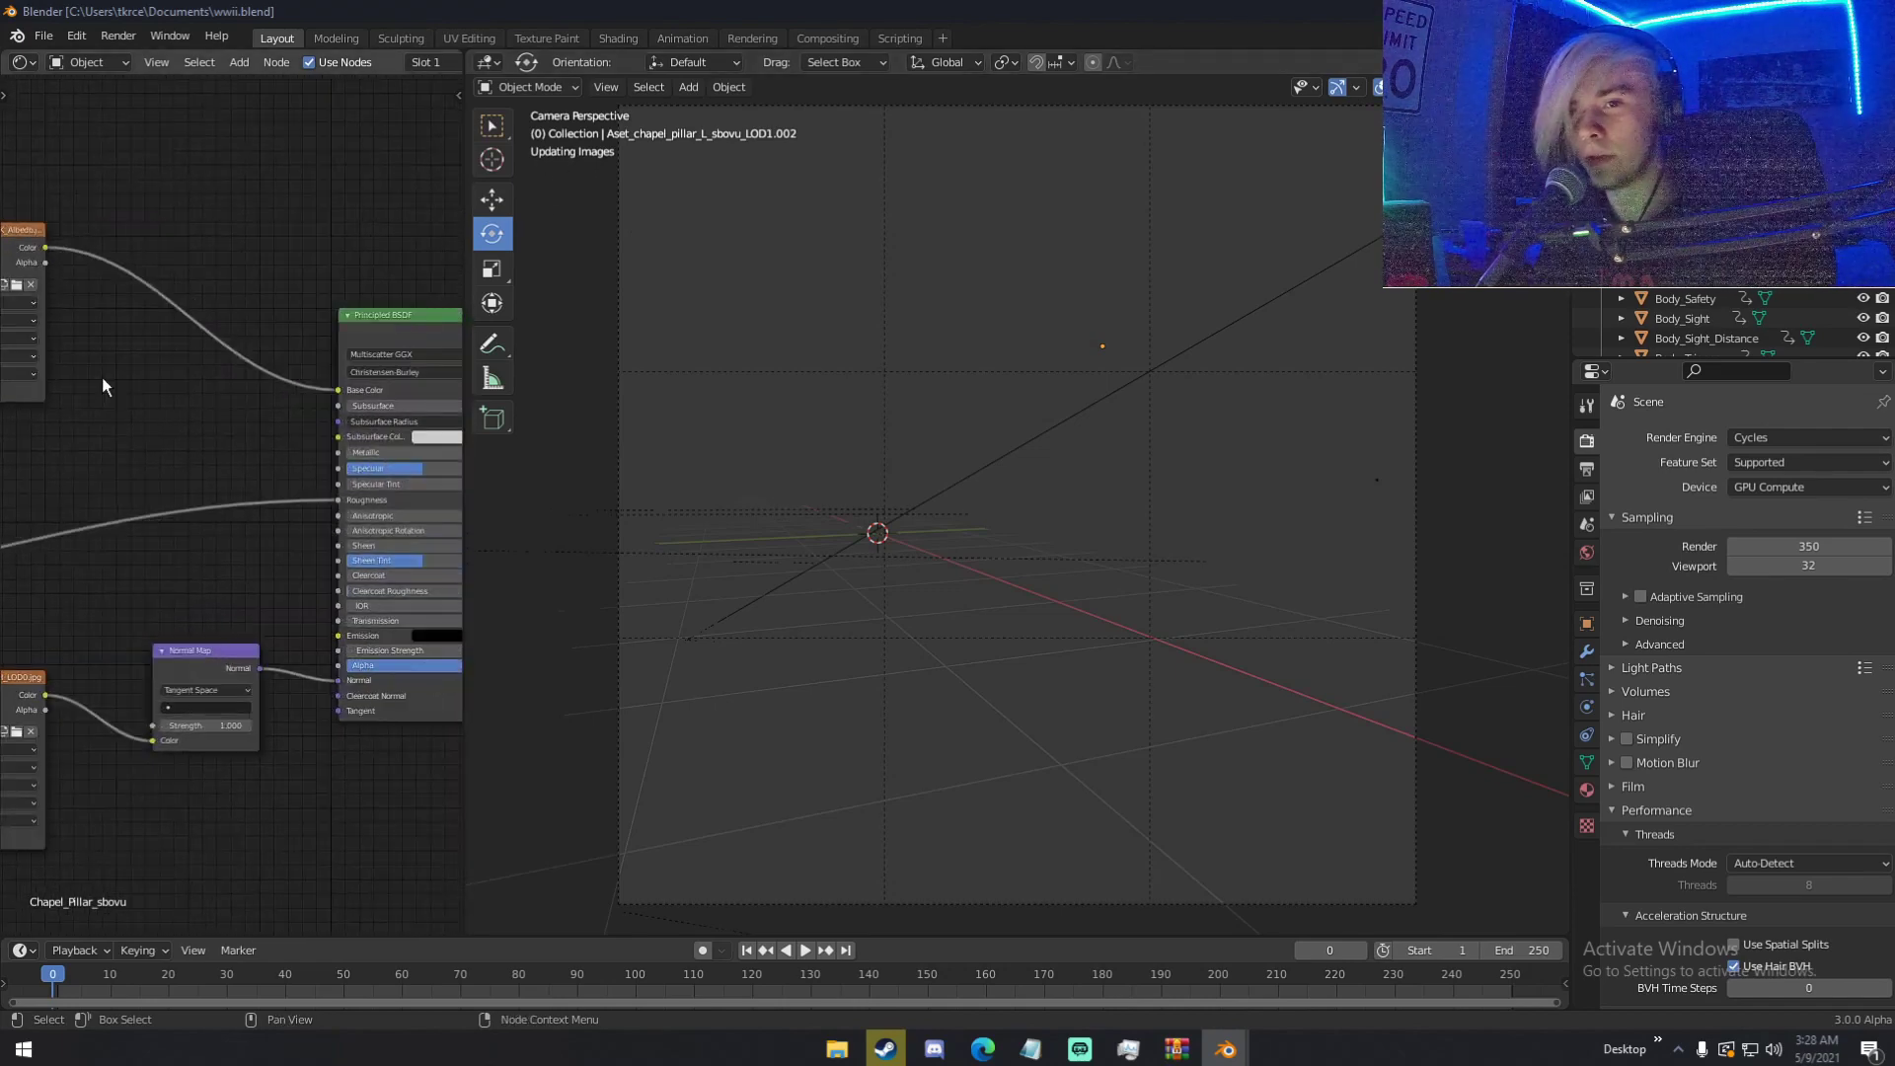
{"action": "left_click_drag", "start_coordinate": [10, 228], "coordinate": [185, 233]}
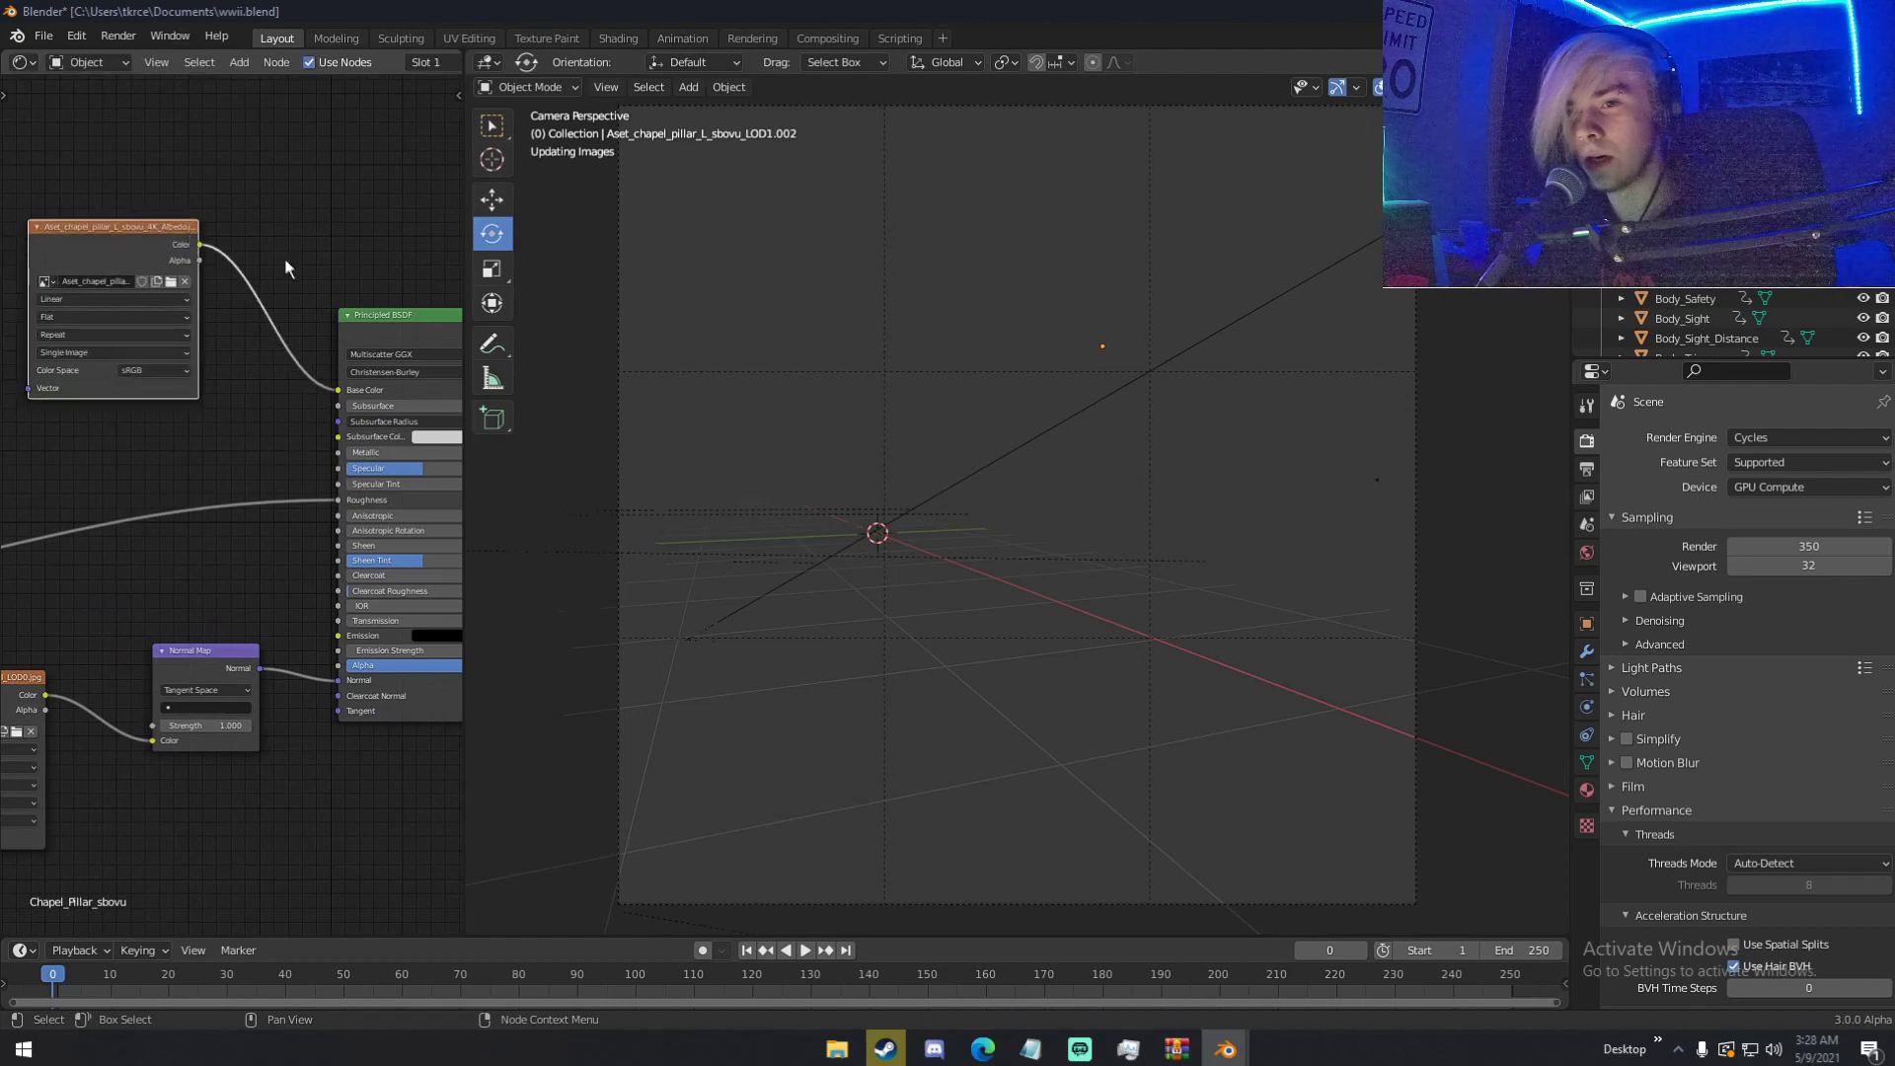
{"action": "scroll", "coordinate": [373, 259], "scroll_direction": "down", "scroll_amount": 3}
{"action": "middle_click_drag", "start_coordinate": [301, 484], "coordinate": [416, 396]}
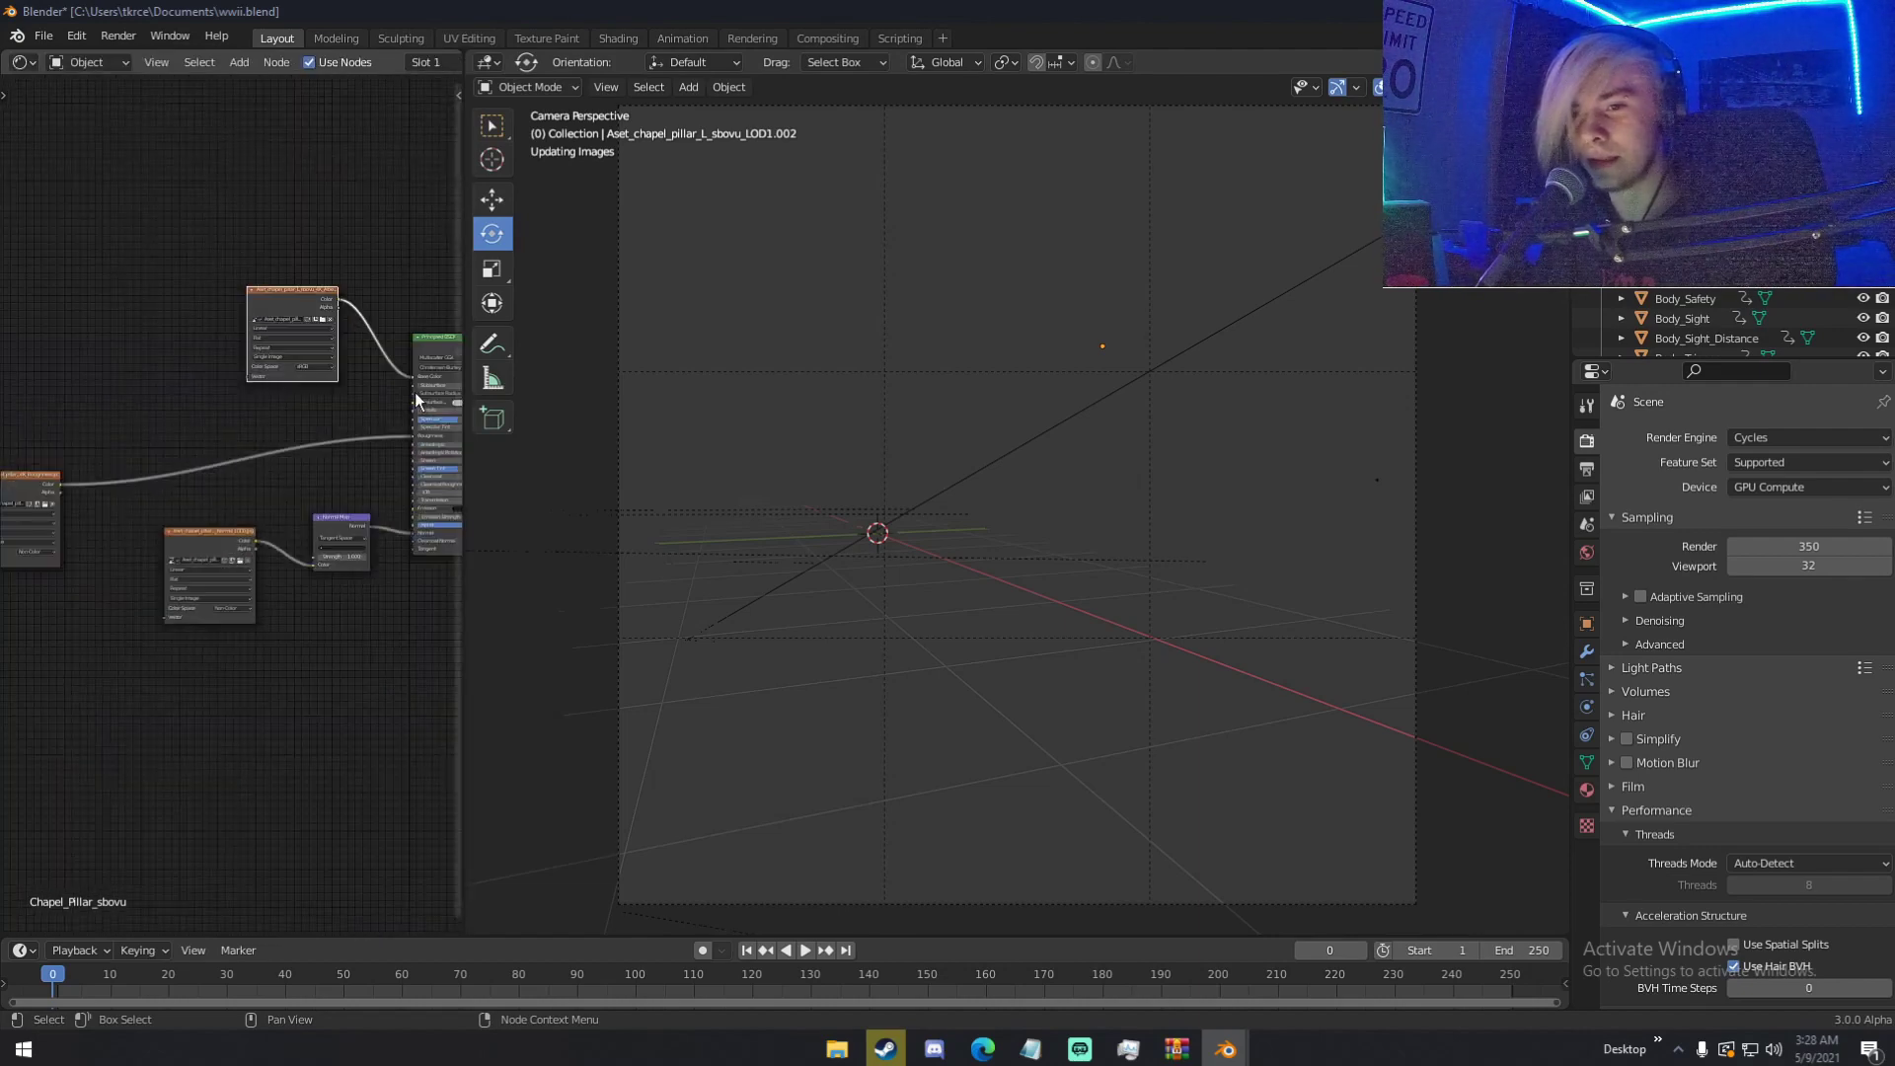
- Move the normal map node, its image texture and the roughness texture node into a tidier arrangement close to the Principled BSDF node
{"action": "left_click_drag", "start_coordinate": [336, 517], "coordinate": [354, 532]}
{"action": "left_click_drag", "start_coordinate": [228, 536], "coordinate": [245, 570]}
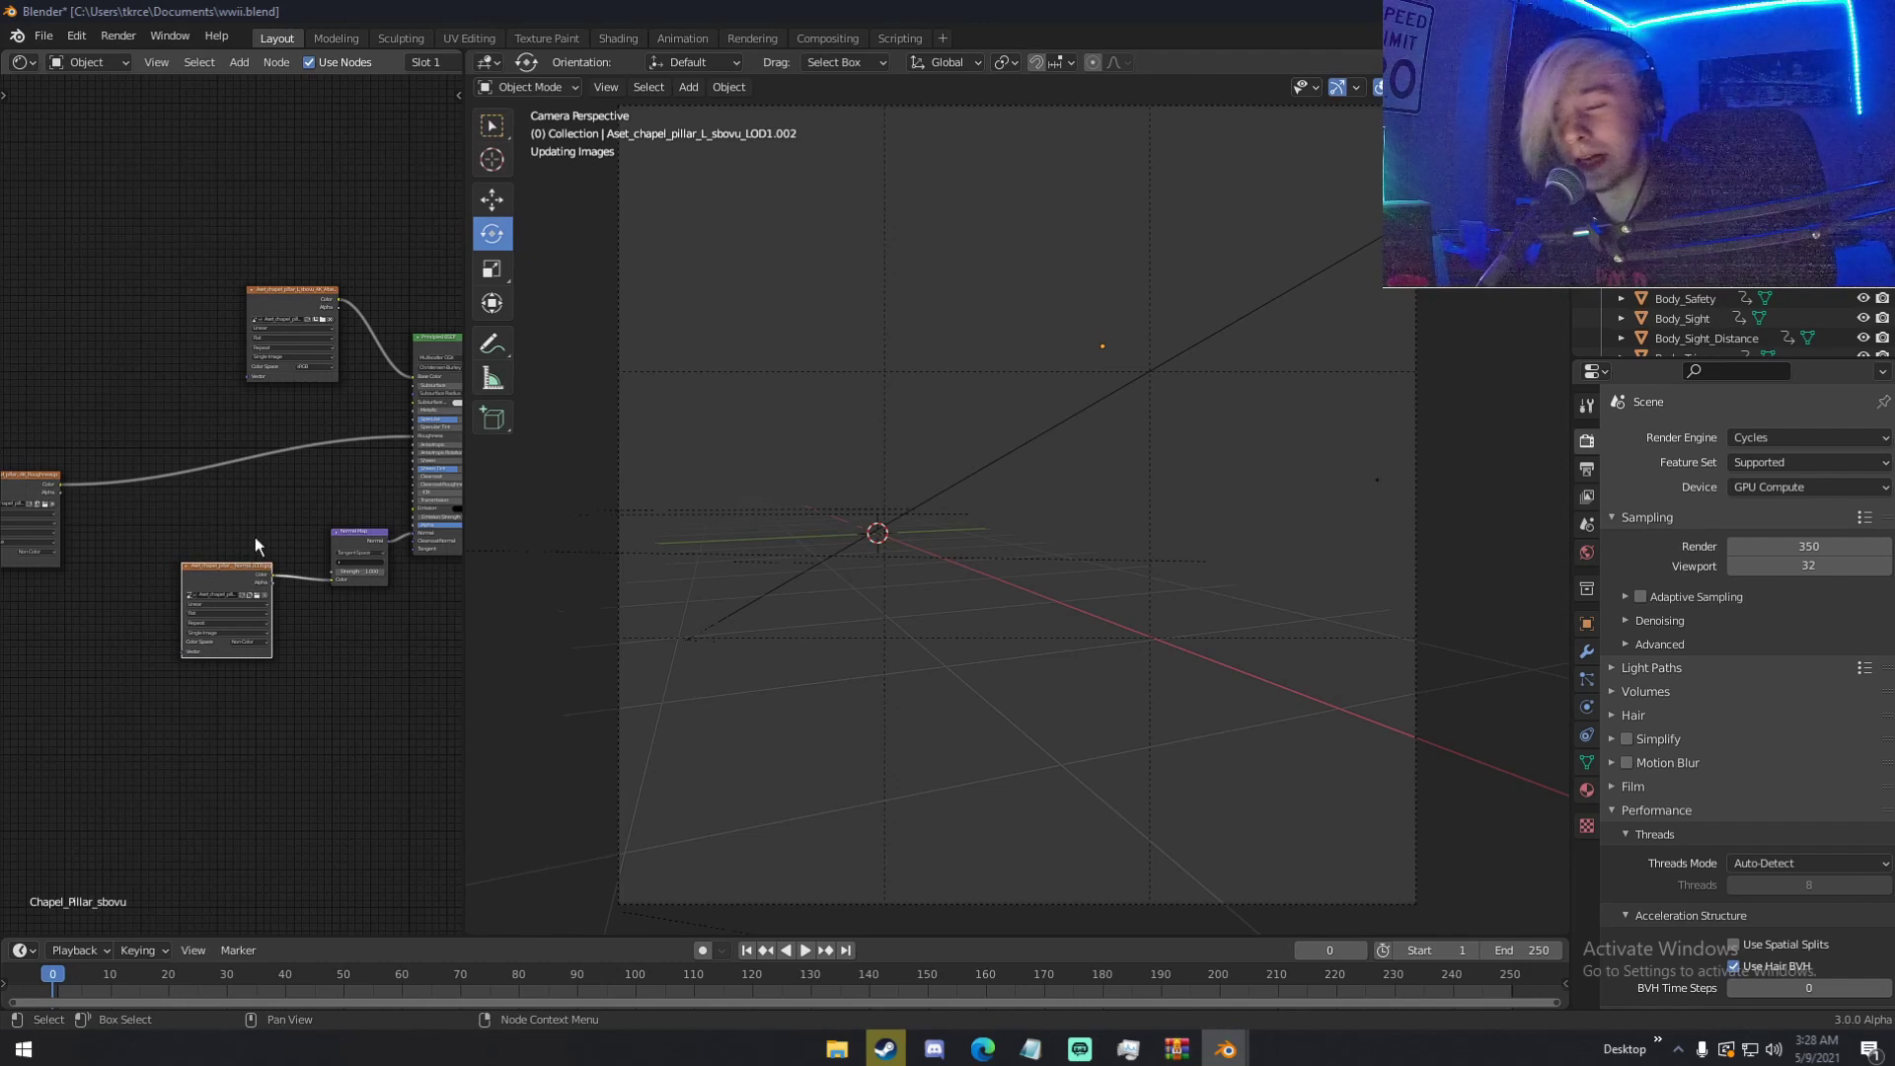
{"action": "scroll", "coordinate": [255, 537], "scroll_direction": "up", "scroll_amount": 2}
{"action": "middle_click_drag", "start_coordinate": [280, 475], "coordinate": [427, 487]}
{"action": "left_click", "coordinate": [74, 493]}
{"action": "left_click_drag", "start_coordinate": [74, 494], "coordinate": [240, 414]}
{"action": "middle_click_drag", "start_coordinate": [345, 431], "coordinate": [101, 407]}
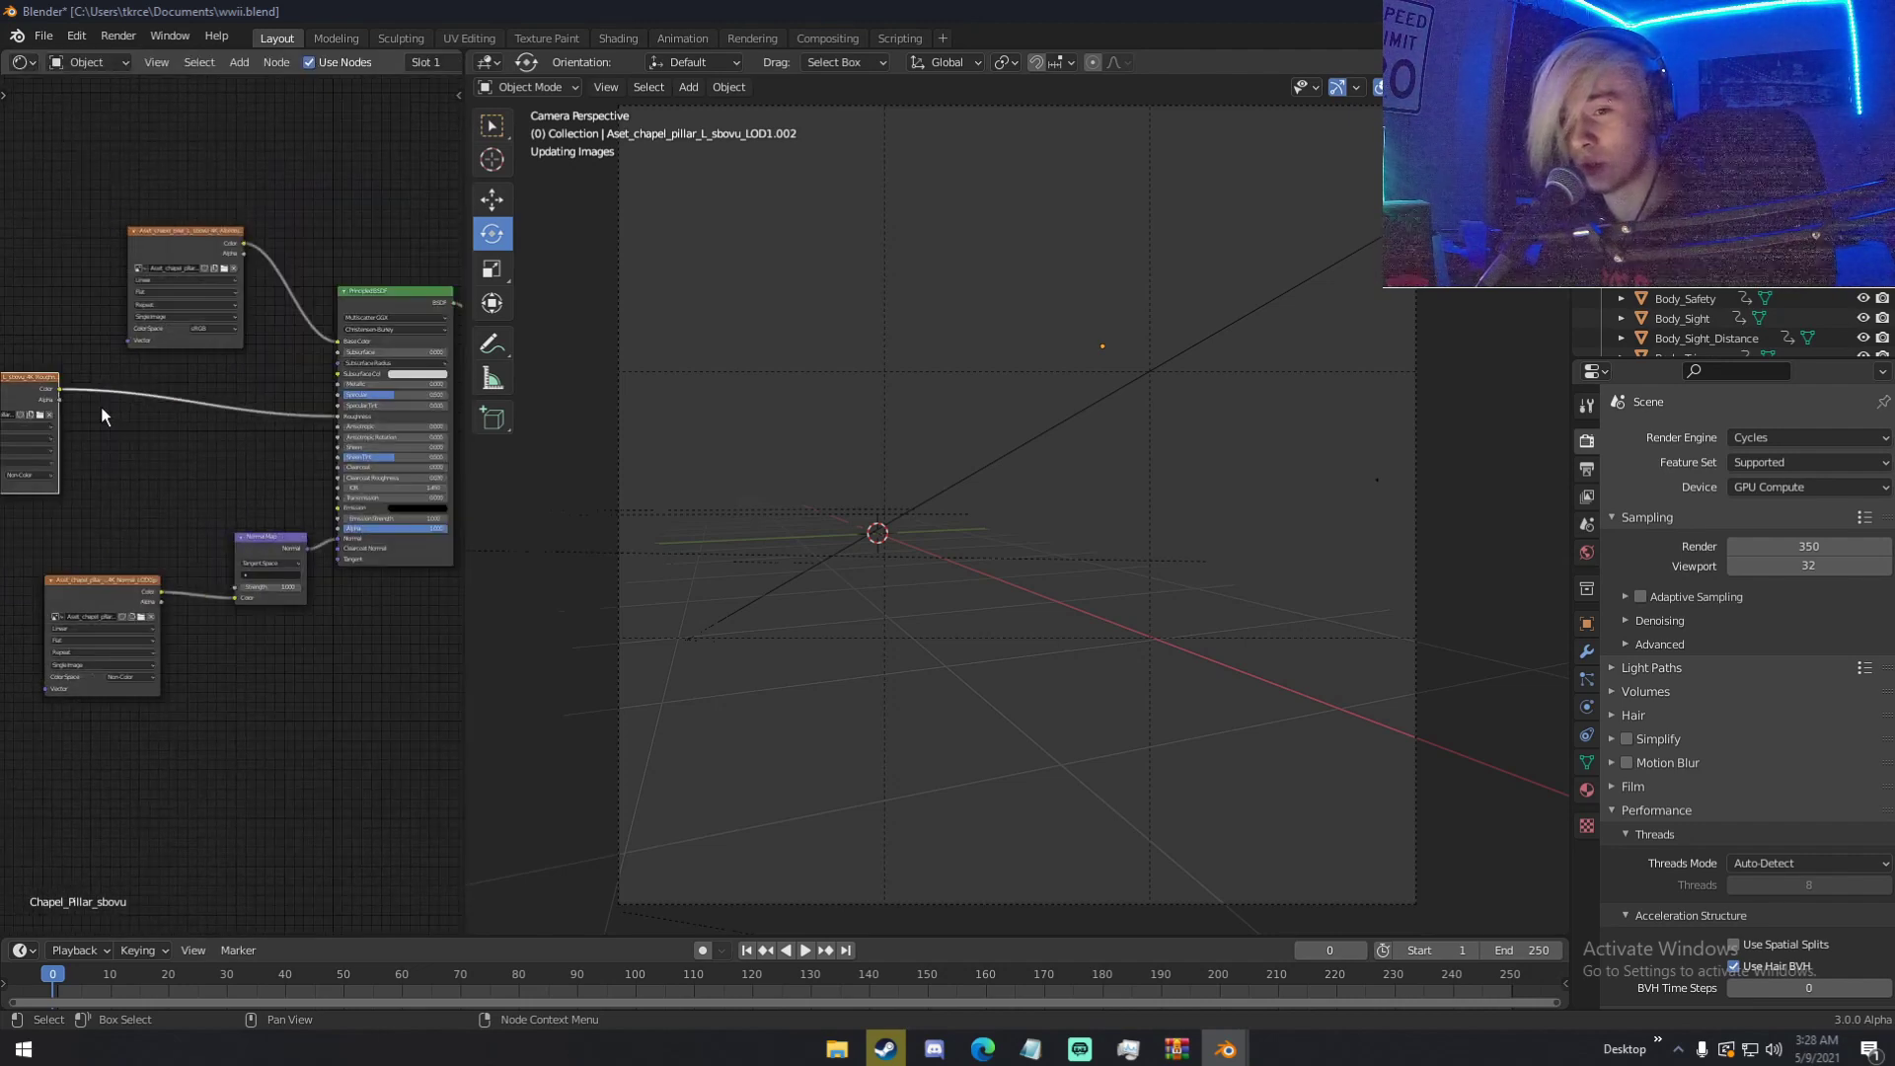
{"action": "left_click_drag", "start_coordinate": [28, 382], "coordinate": [151, 386]}
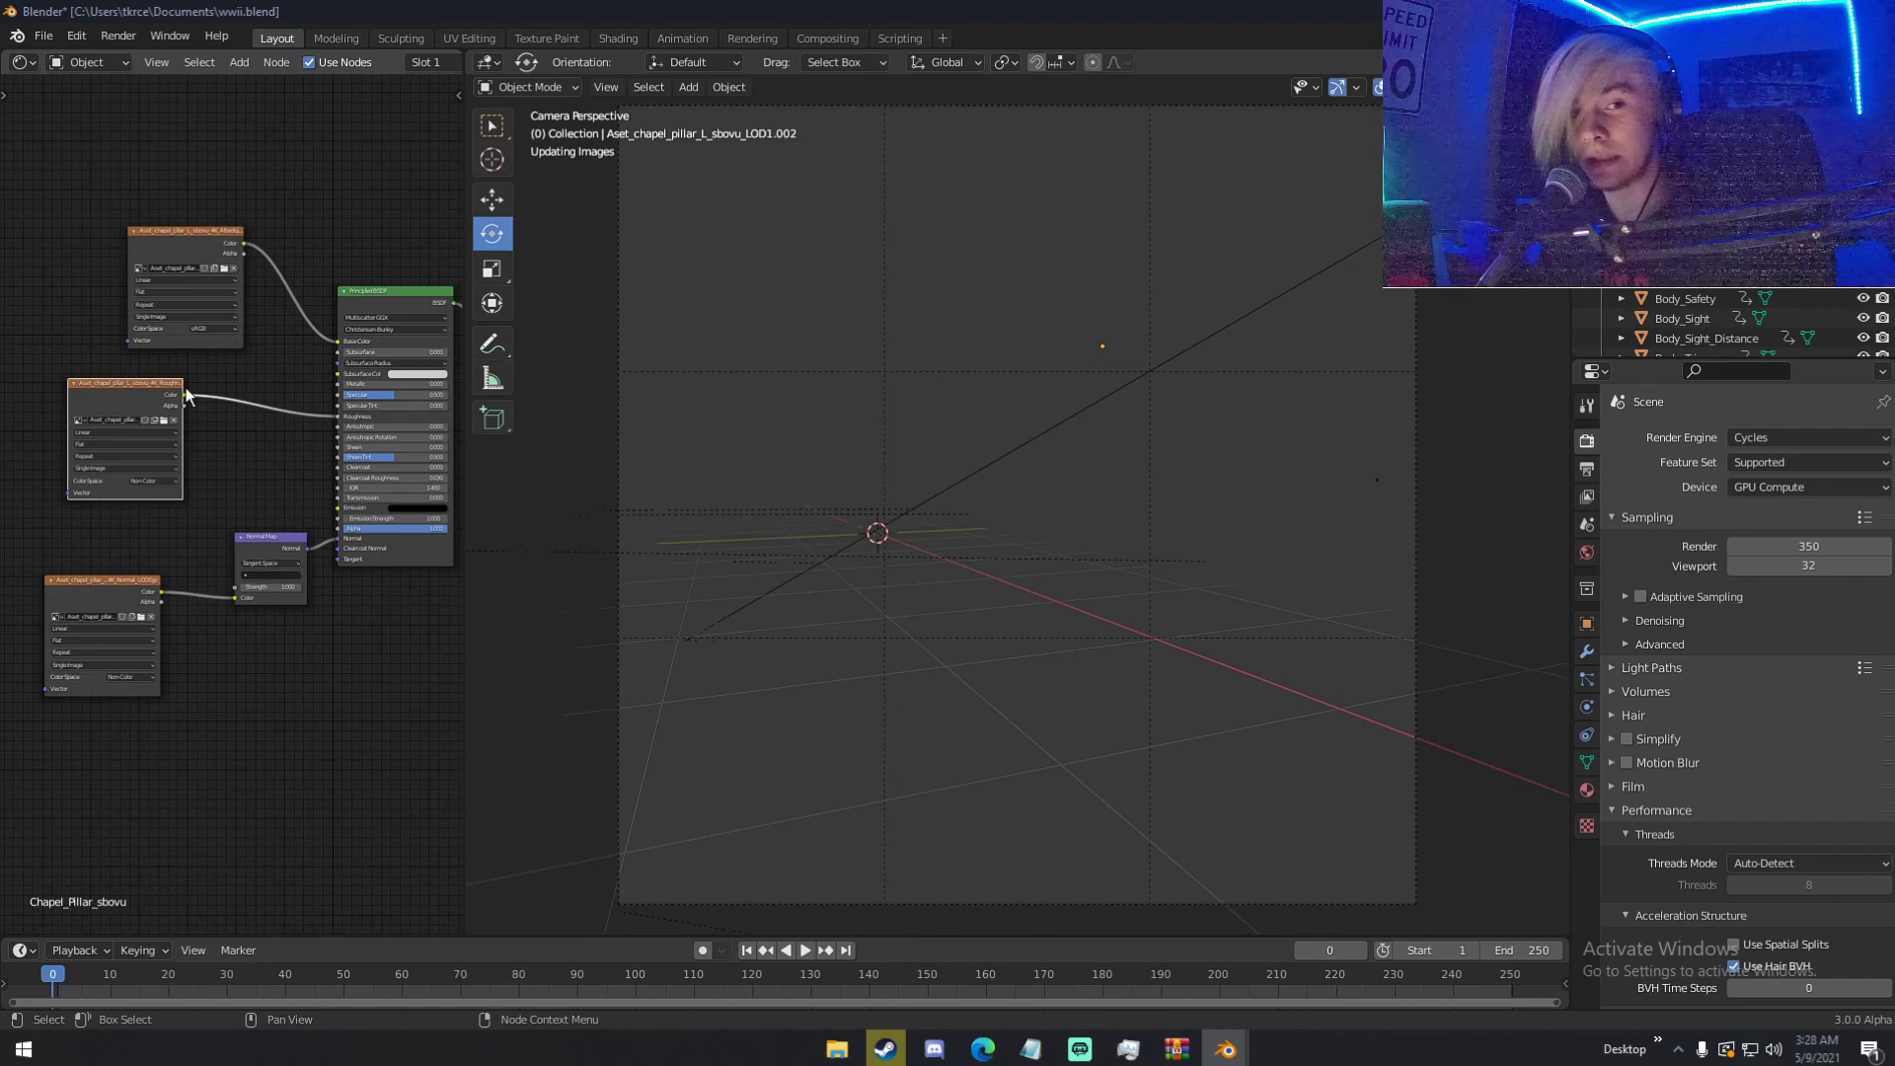
{"action": "scroll", "coordinate": [310, 449], "scroll_direction": "up", "scroll_amount": 3}
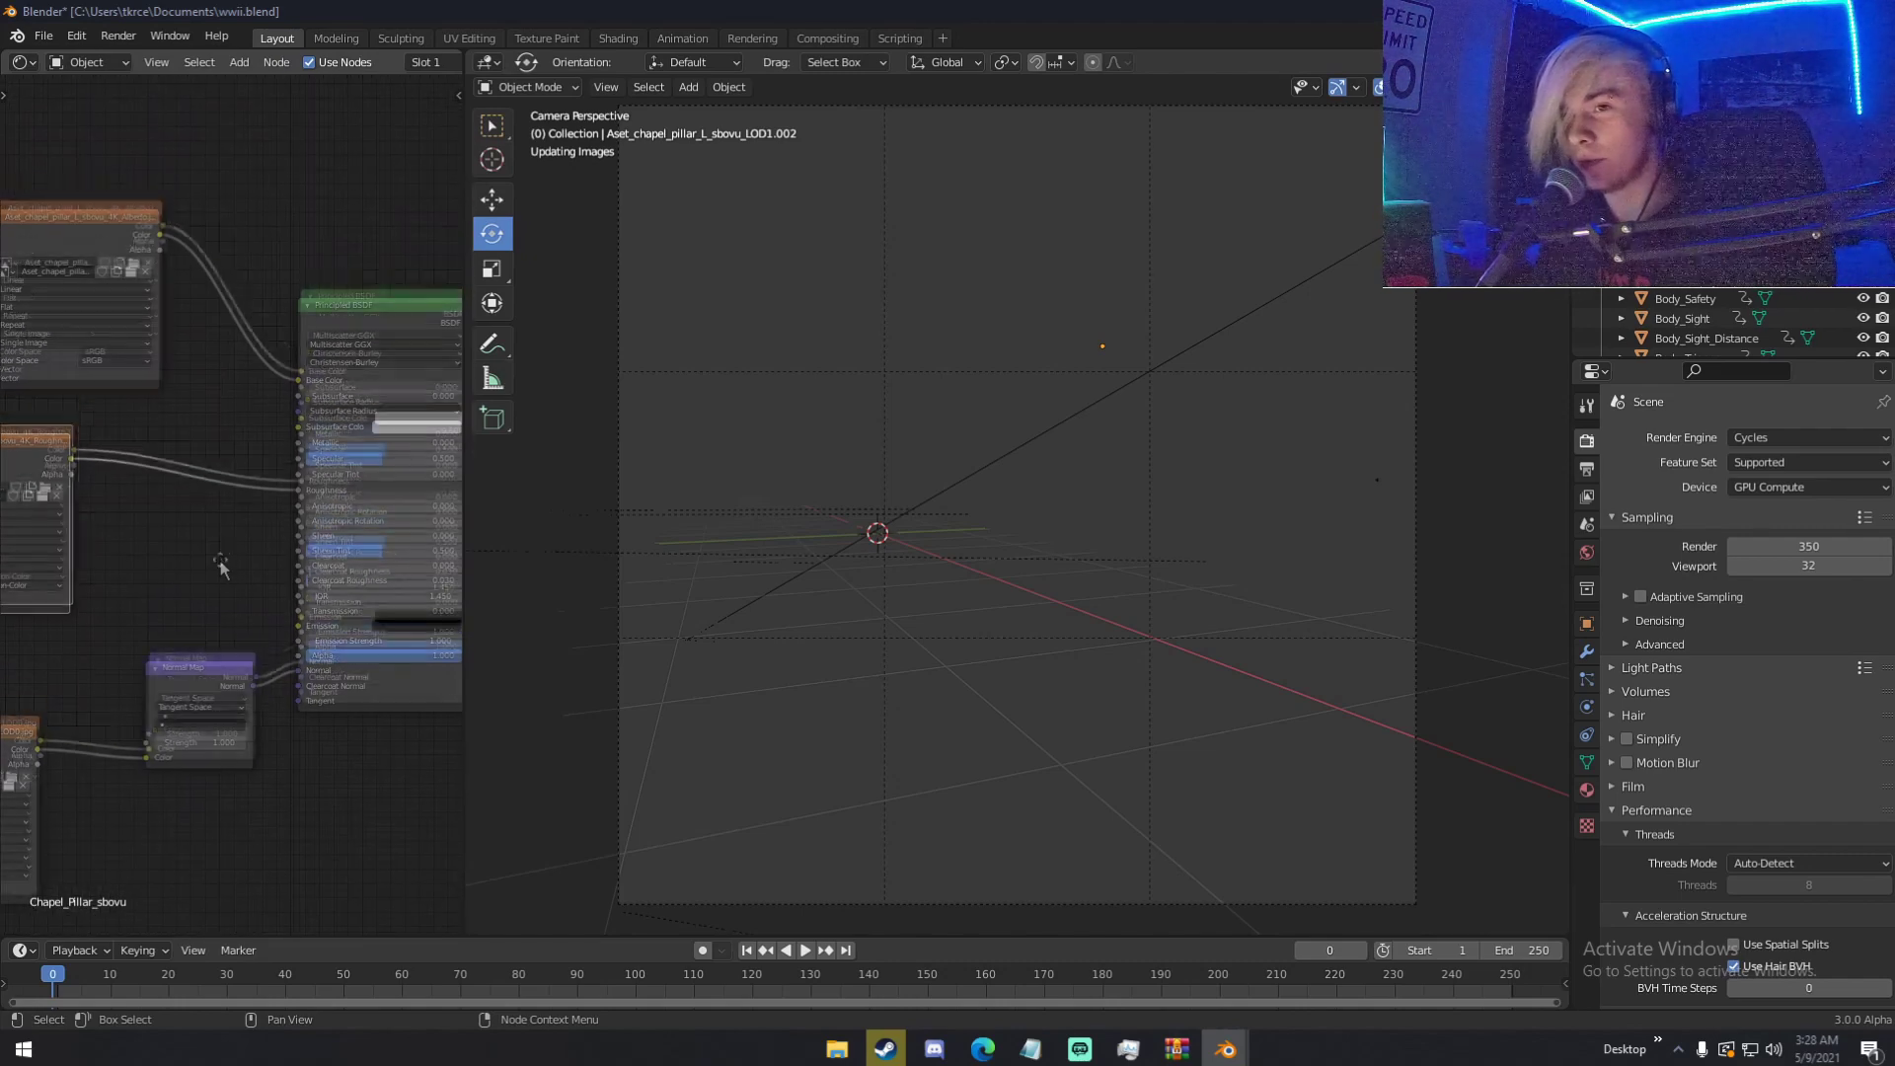
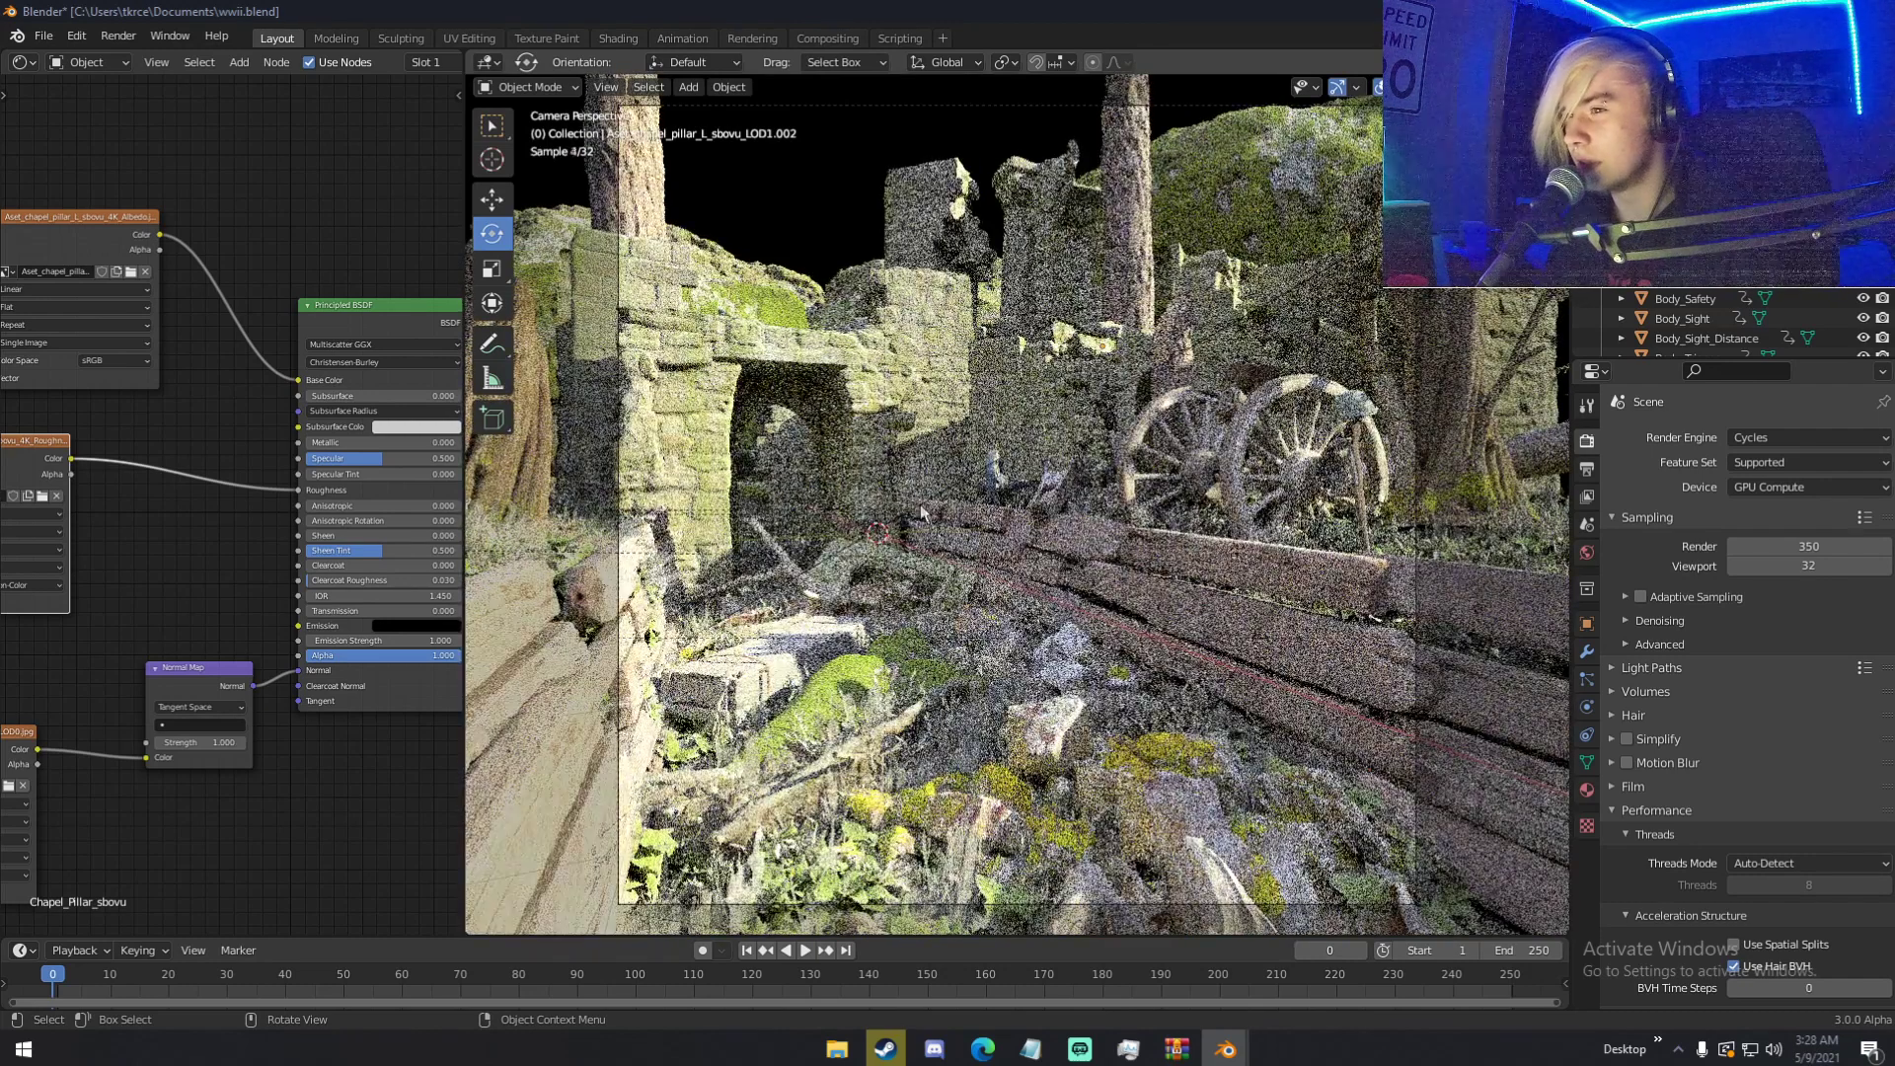
- Open the world settings with the forest_slope_2k.hdr environment and examine the ruins scene in the rendered viewport
{"action": "left_click", "coordinate": [1586, 552]}
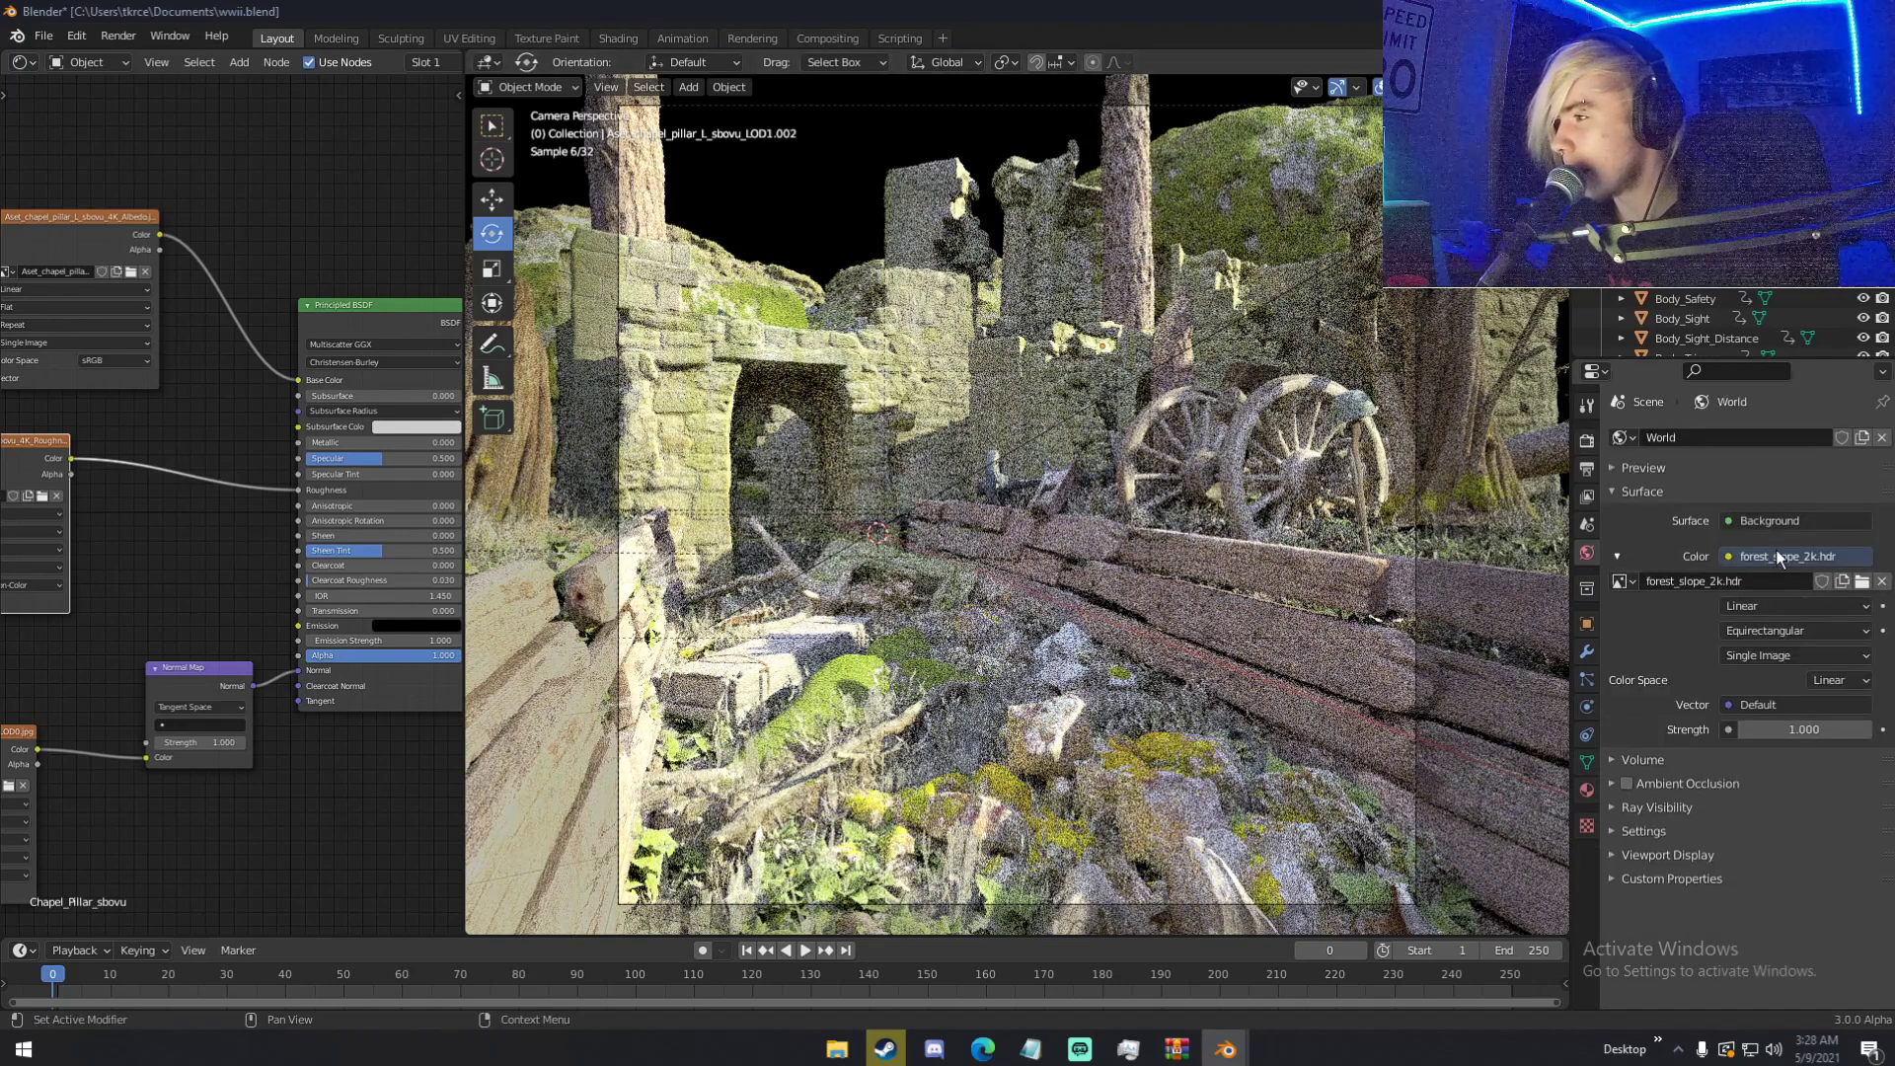
{"action": "scroll", "coordinate": [1661, 331], "scroll_direction": "up", "scroll_amount": 3}
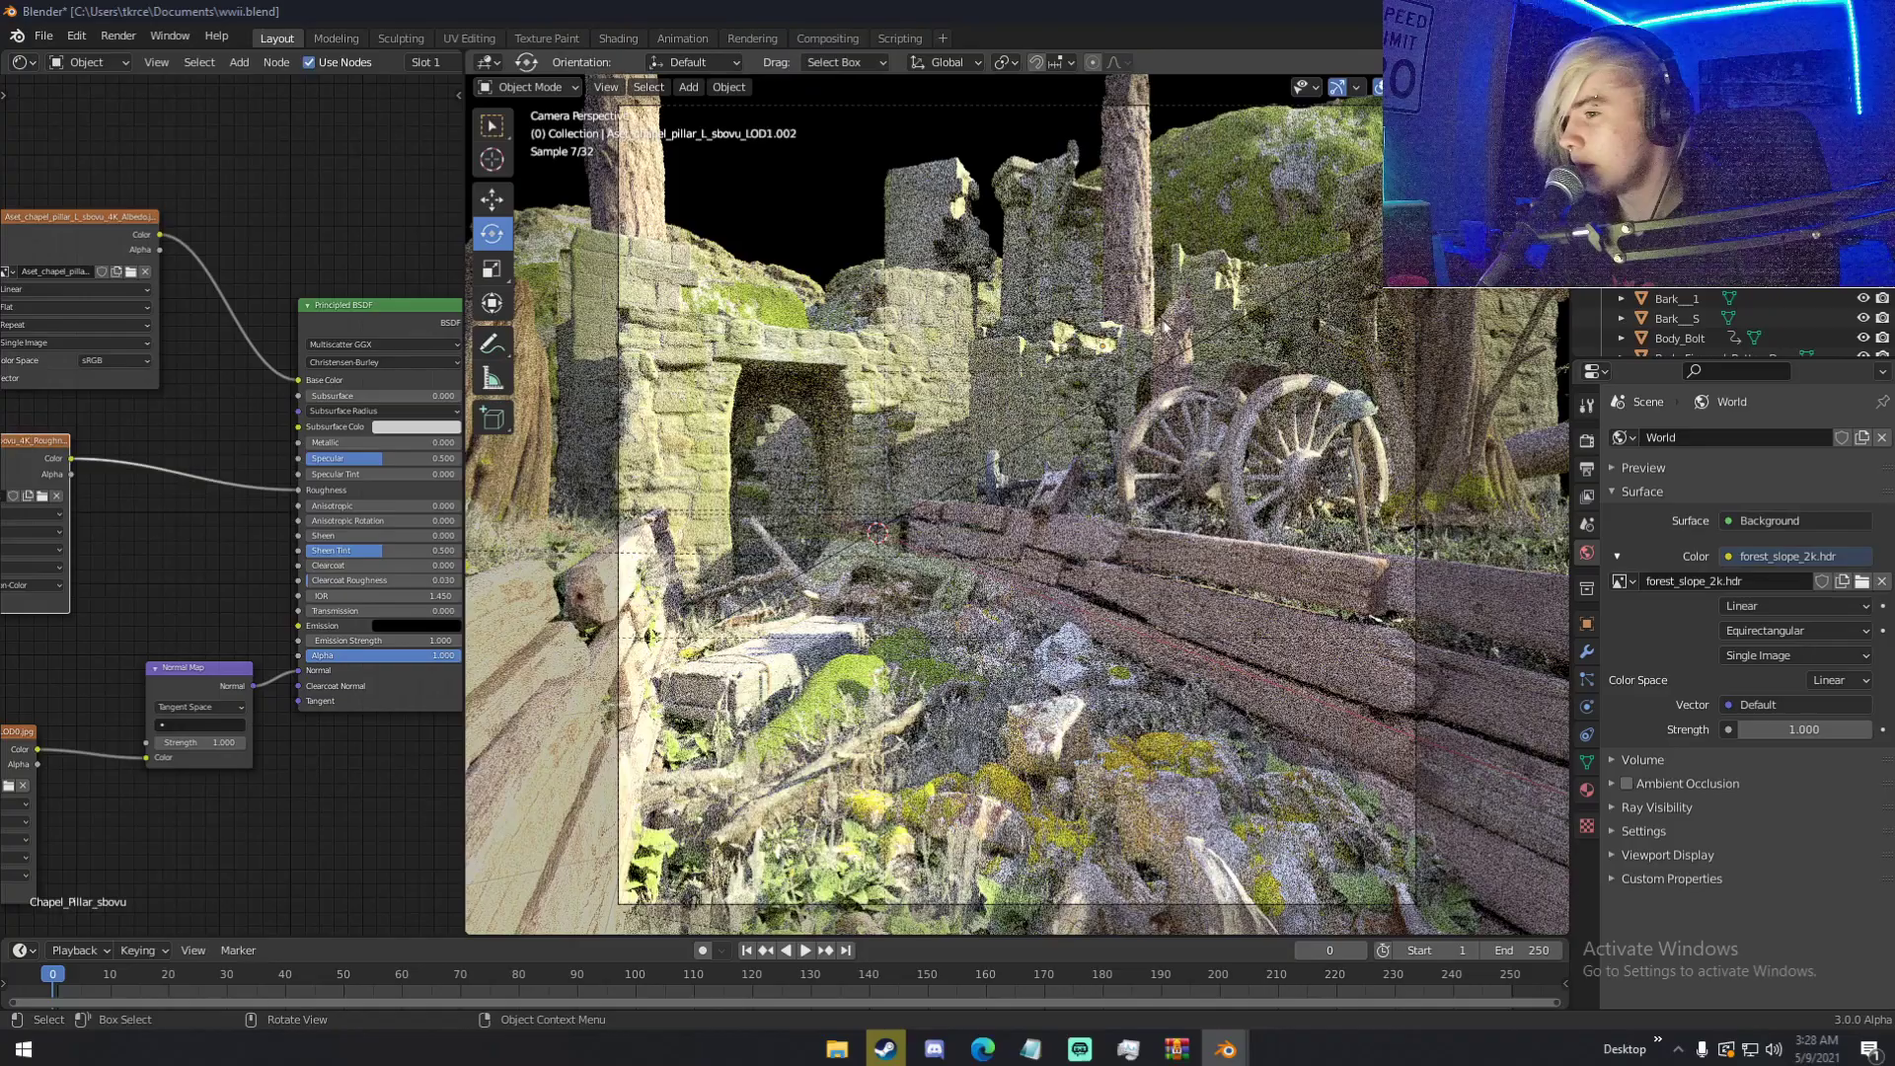
{"action": "scroll", "coordinate": [1203, 357], "scroll_direction": "up", "scroll_amount": 8}
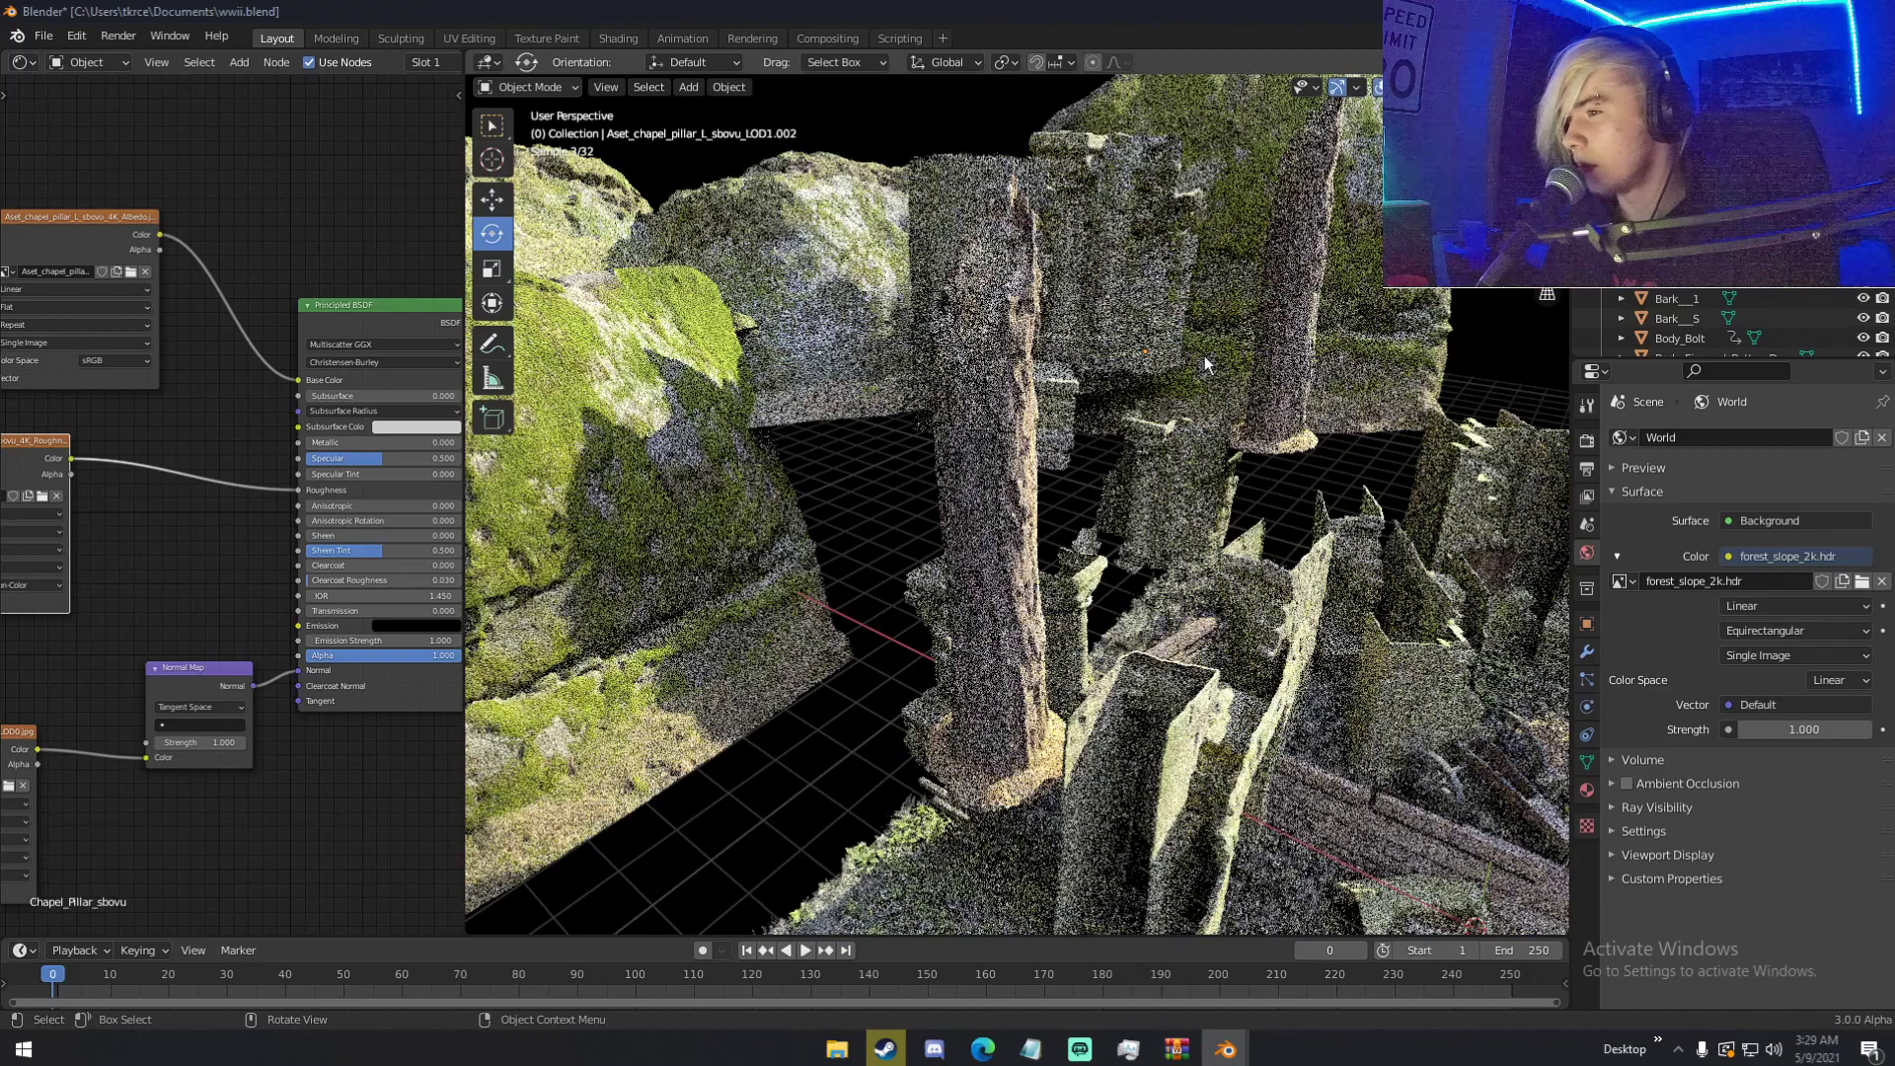
{"action": "scroll", "coordinate": [1204, 360], "scroll_direction": "up", "scroll_amount": 6}
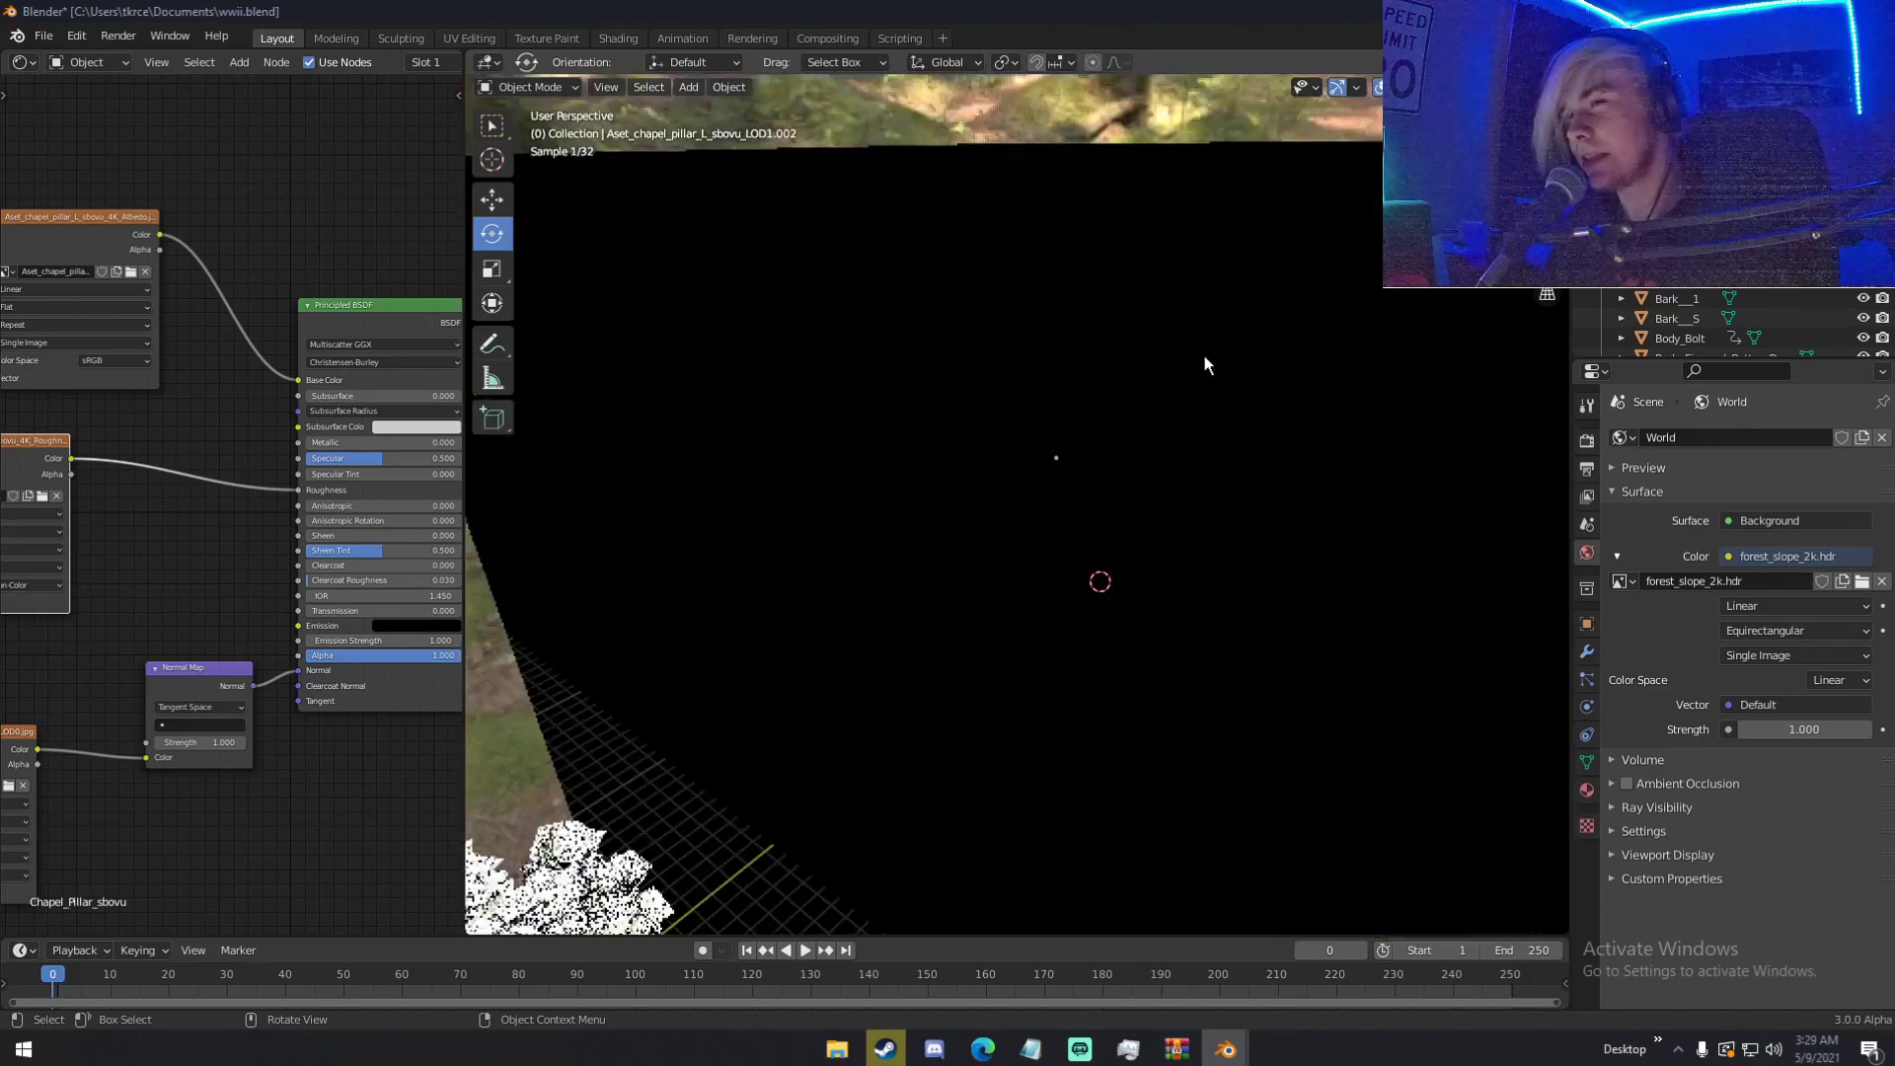
- Select the large cube enclosing the scene and examine its Principled Volume material and rendered appearance from outside
{"action": "scroll", "coordinate": [1204, 357], "scroll_direction": "down", "scroll_amount": 5}
{"action": "left_click", "coordinate": [1204, 357]}
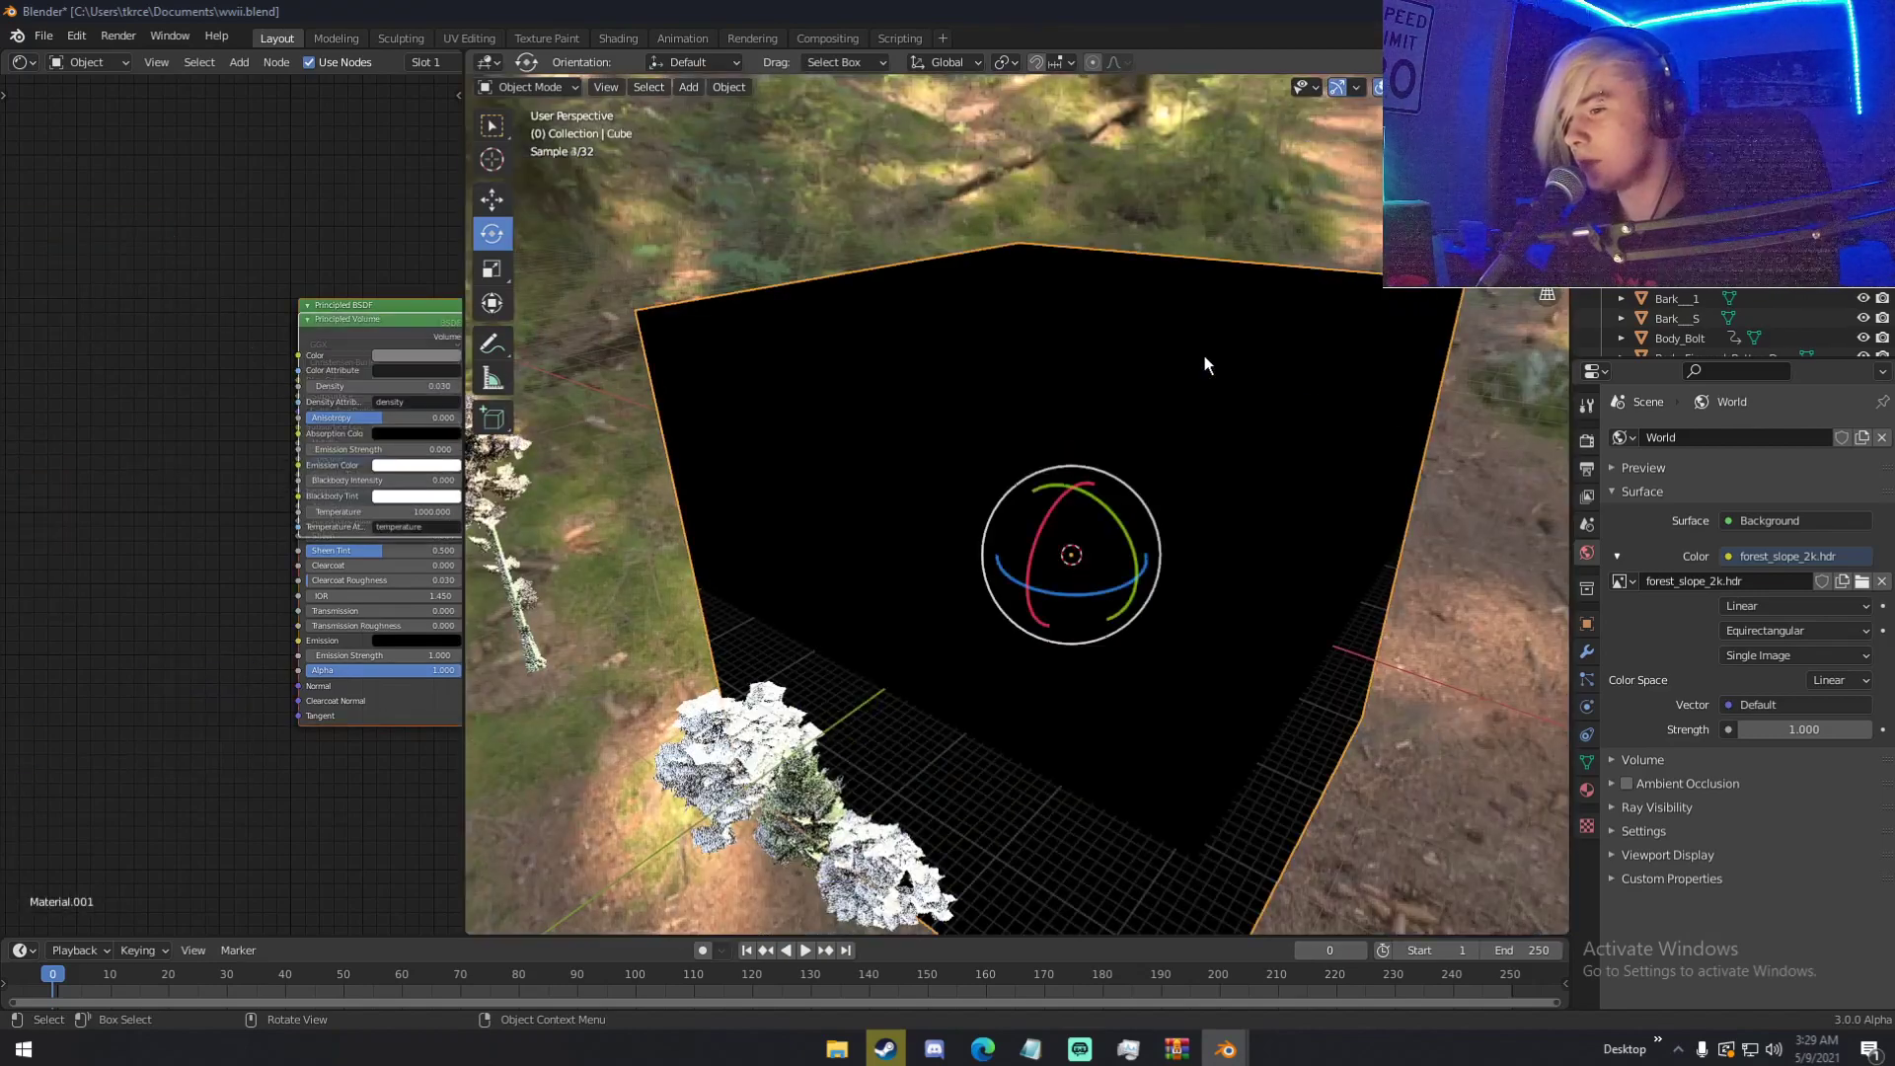
{"action": "left_click", "coordinate": [1585, 787]}
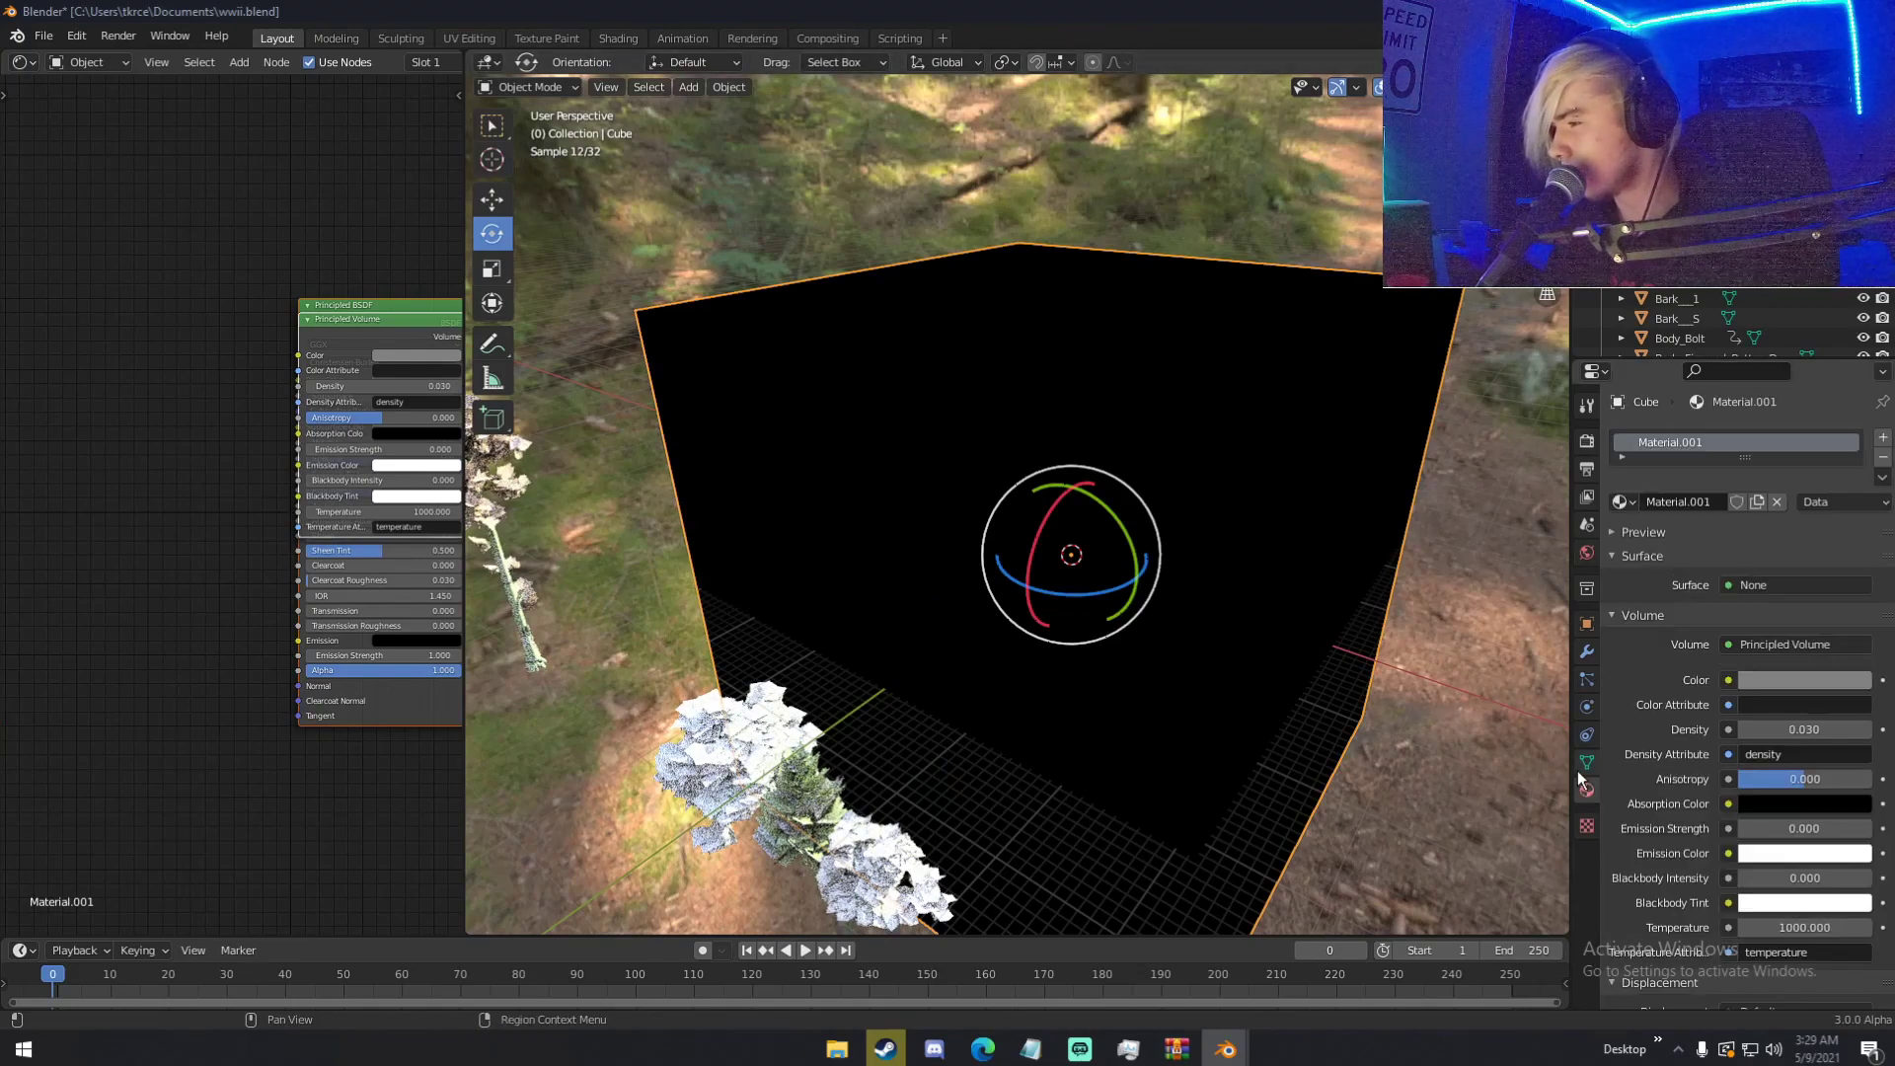
{"action": "key", "text": "ctrl+z"}
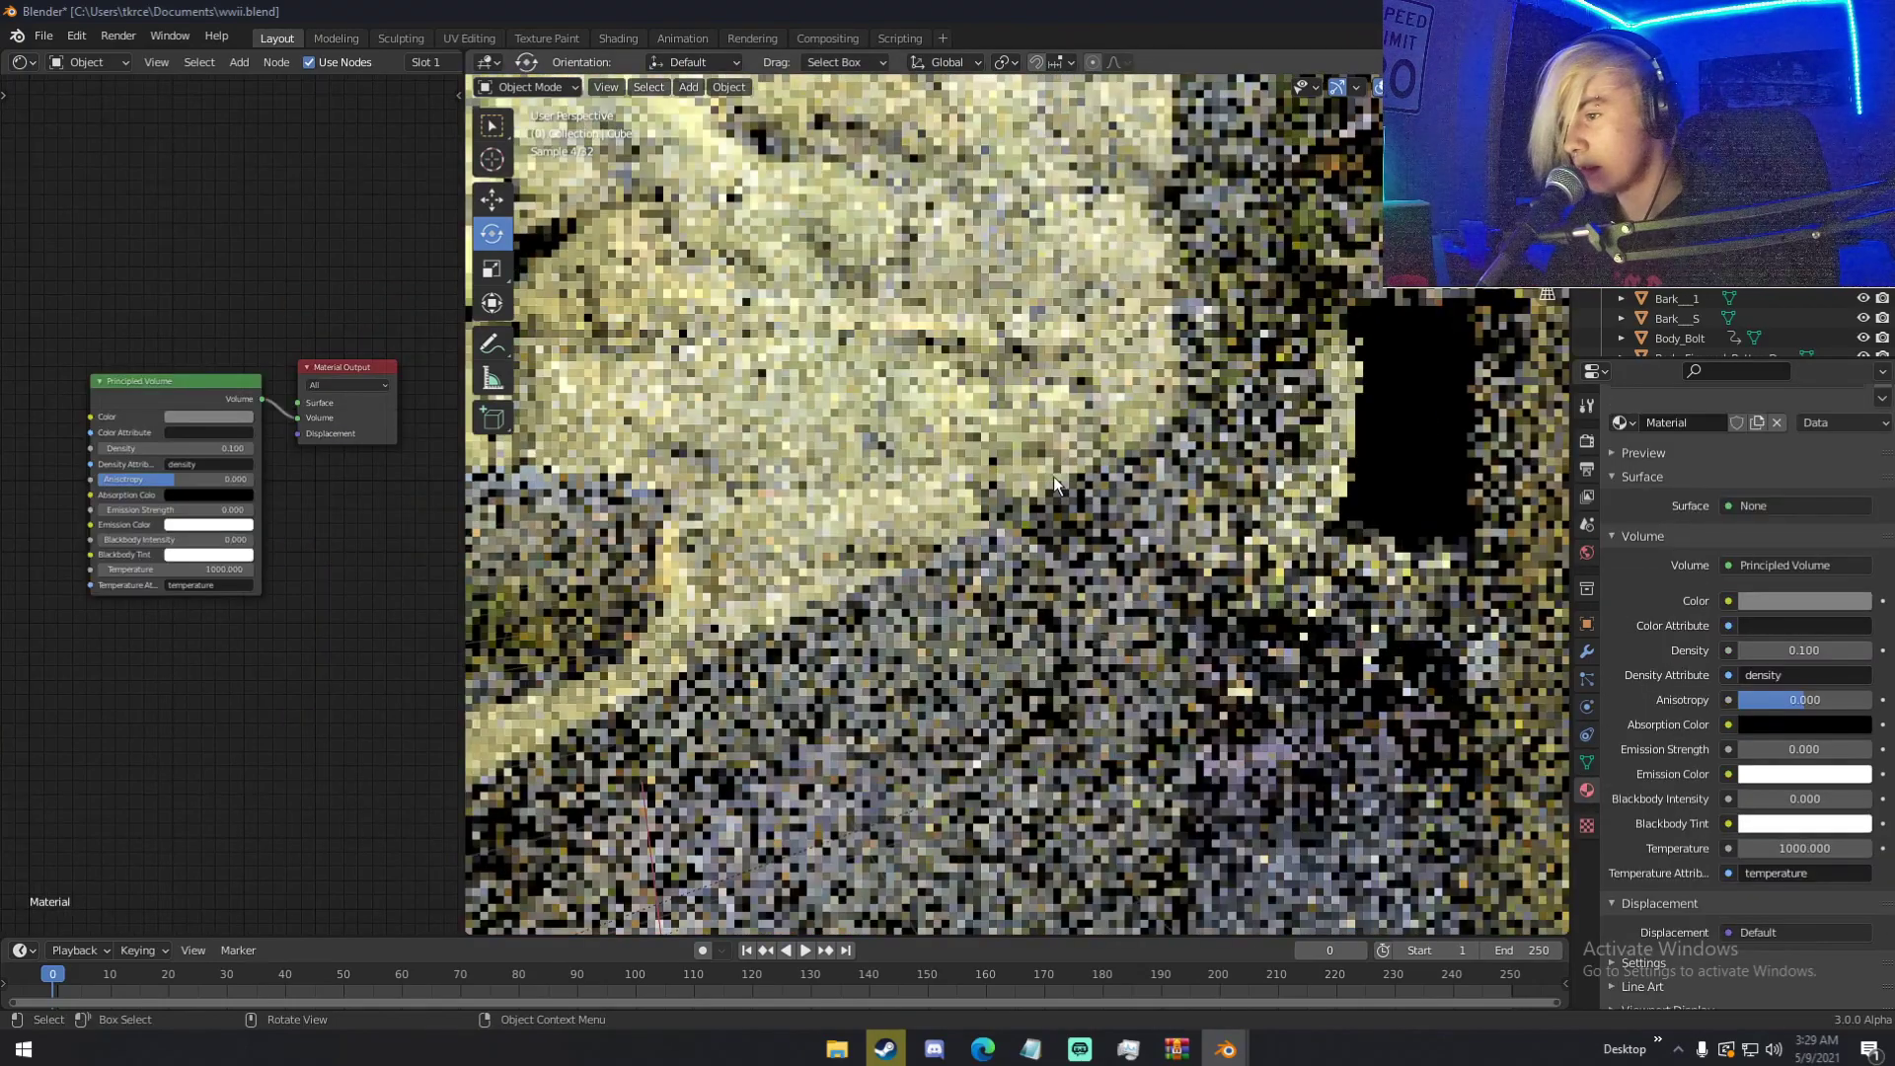
{"action": "key", "text": "KP_Decimal"}
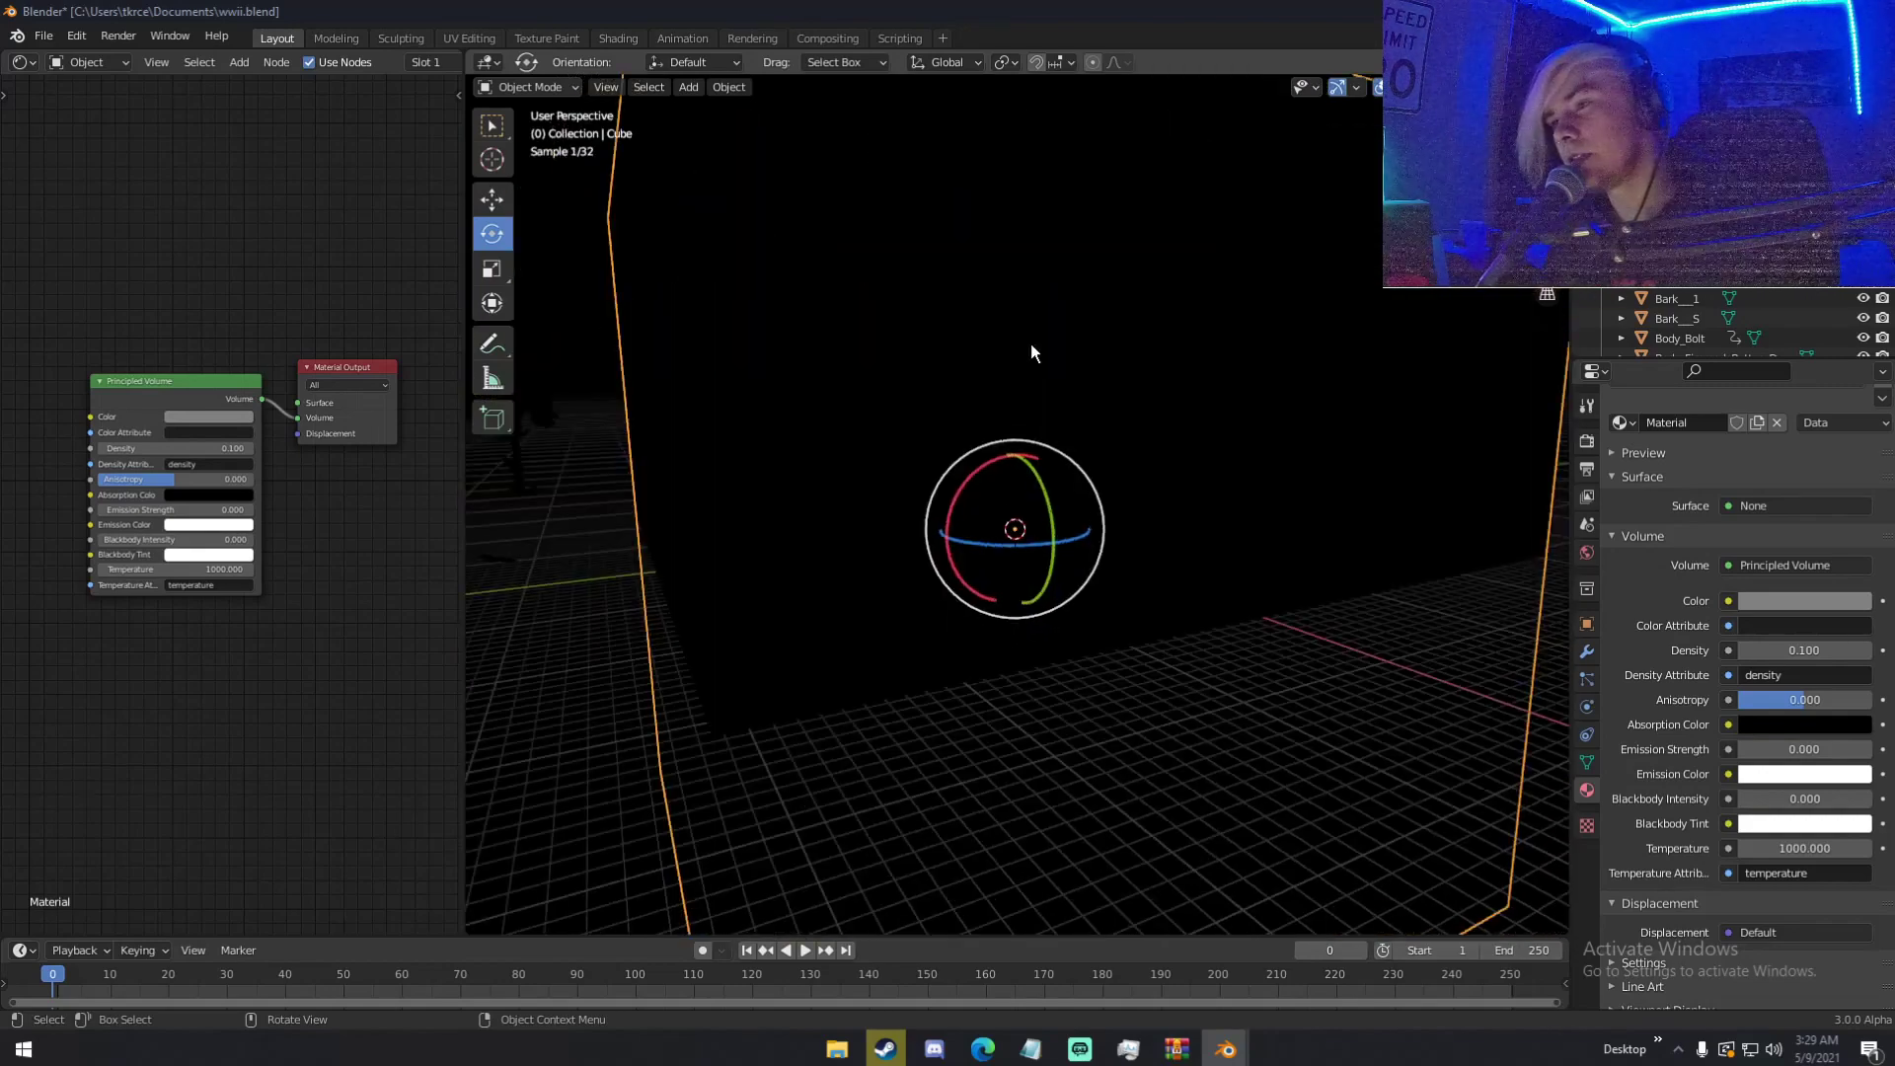
{"action": "middle_click_drag", "start_coordinate": [1141, 238], "coordinate": [1075, 278]}
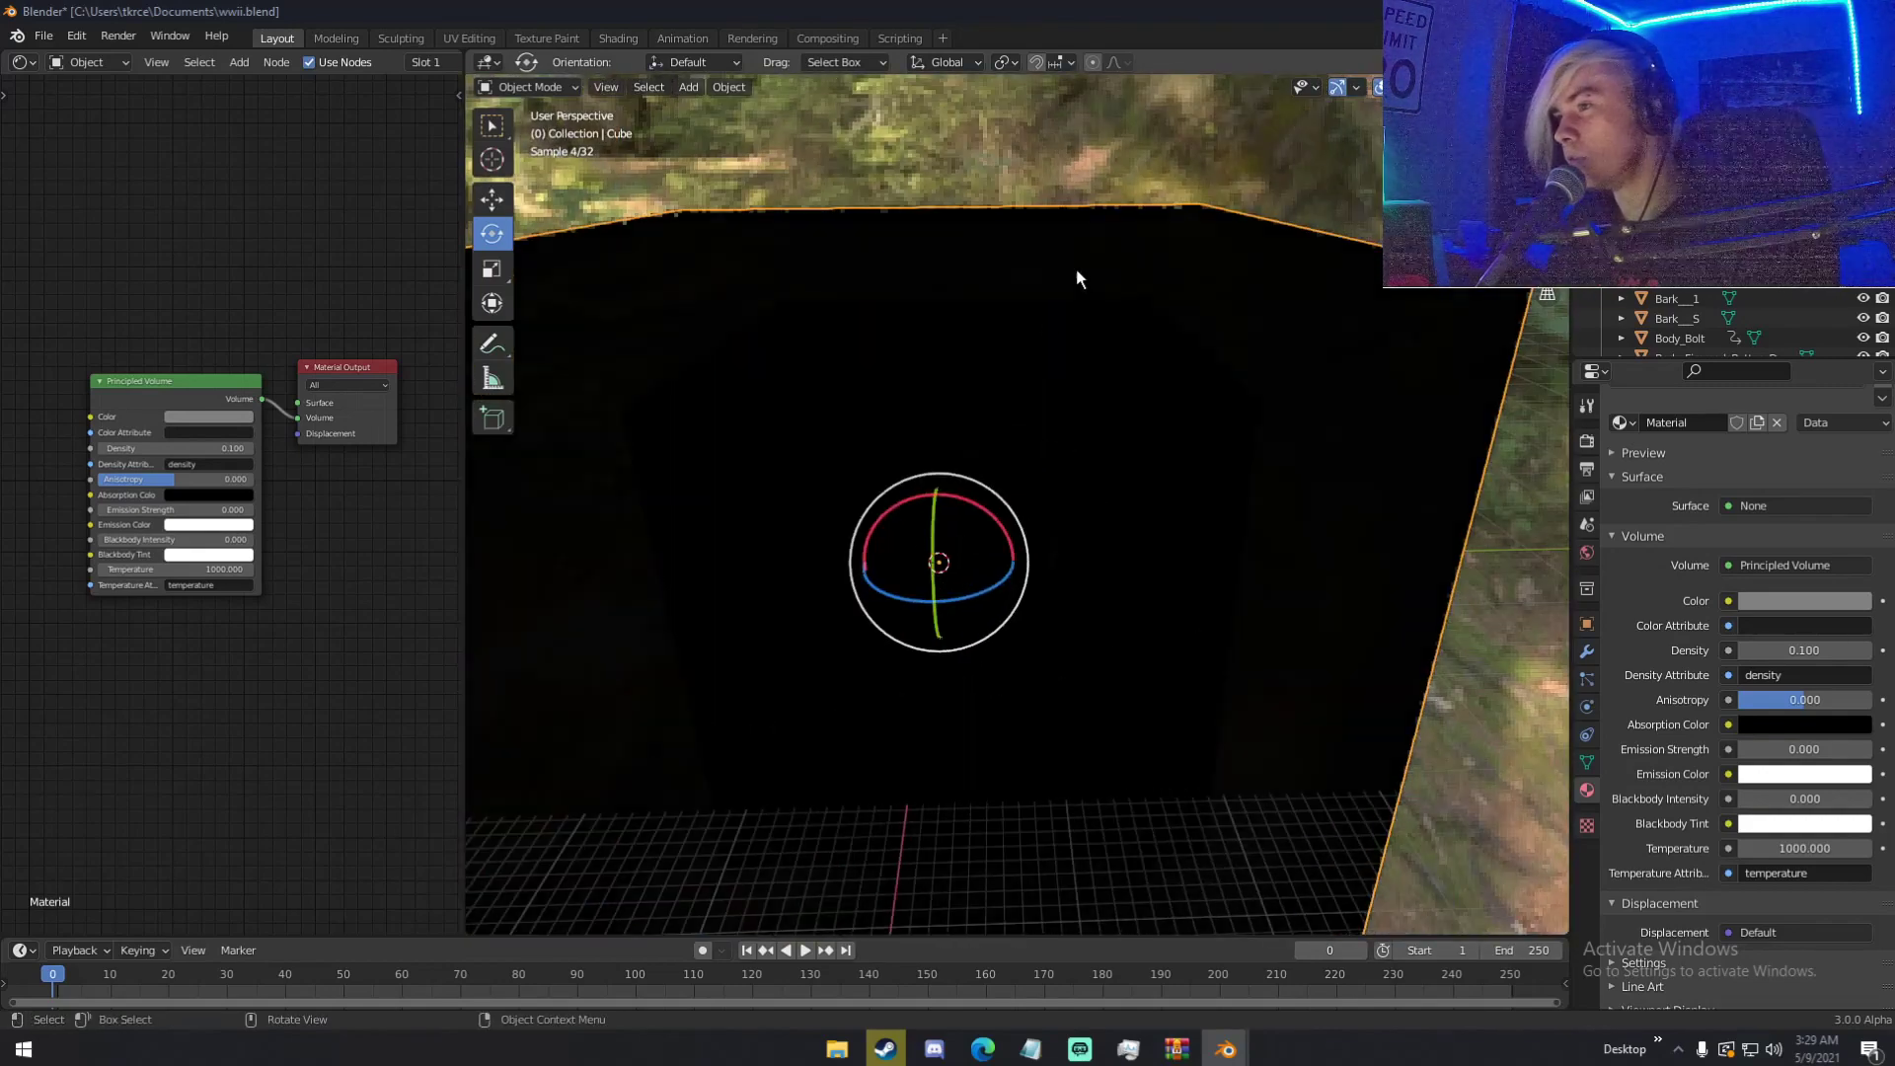
{"action": "scroll", "coordinate": [1075, 268], "scroll_direction": "down", "scroll_amount": 4}
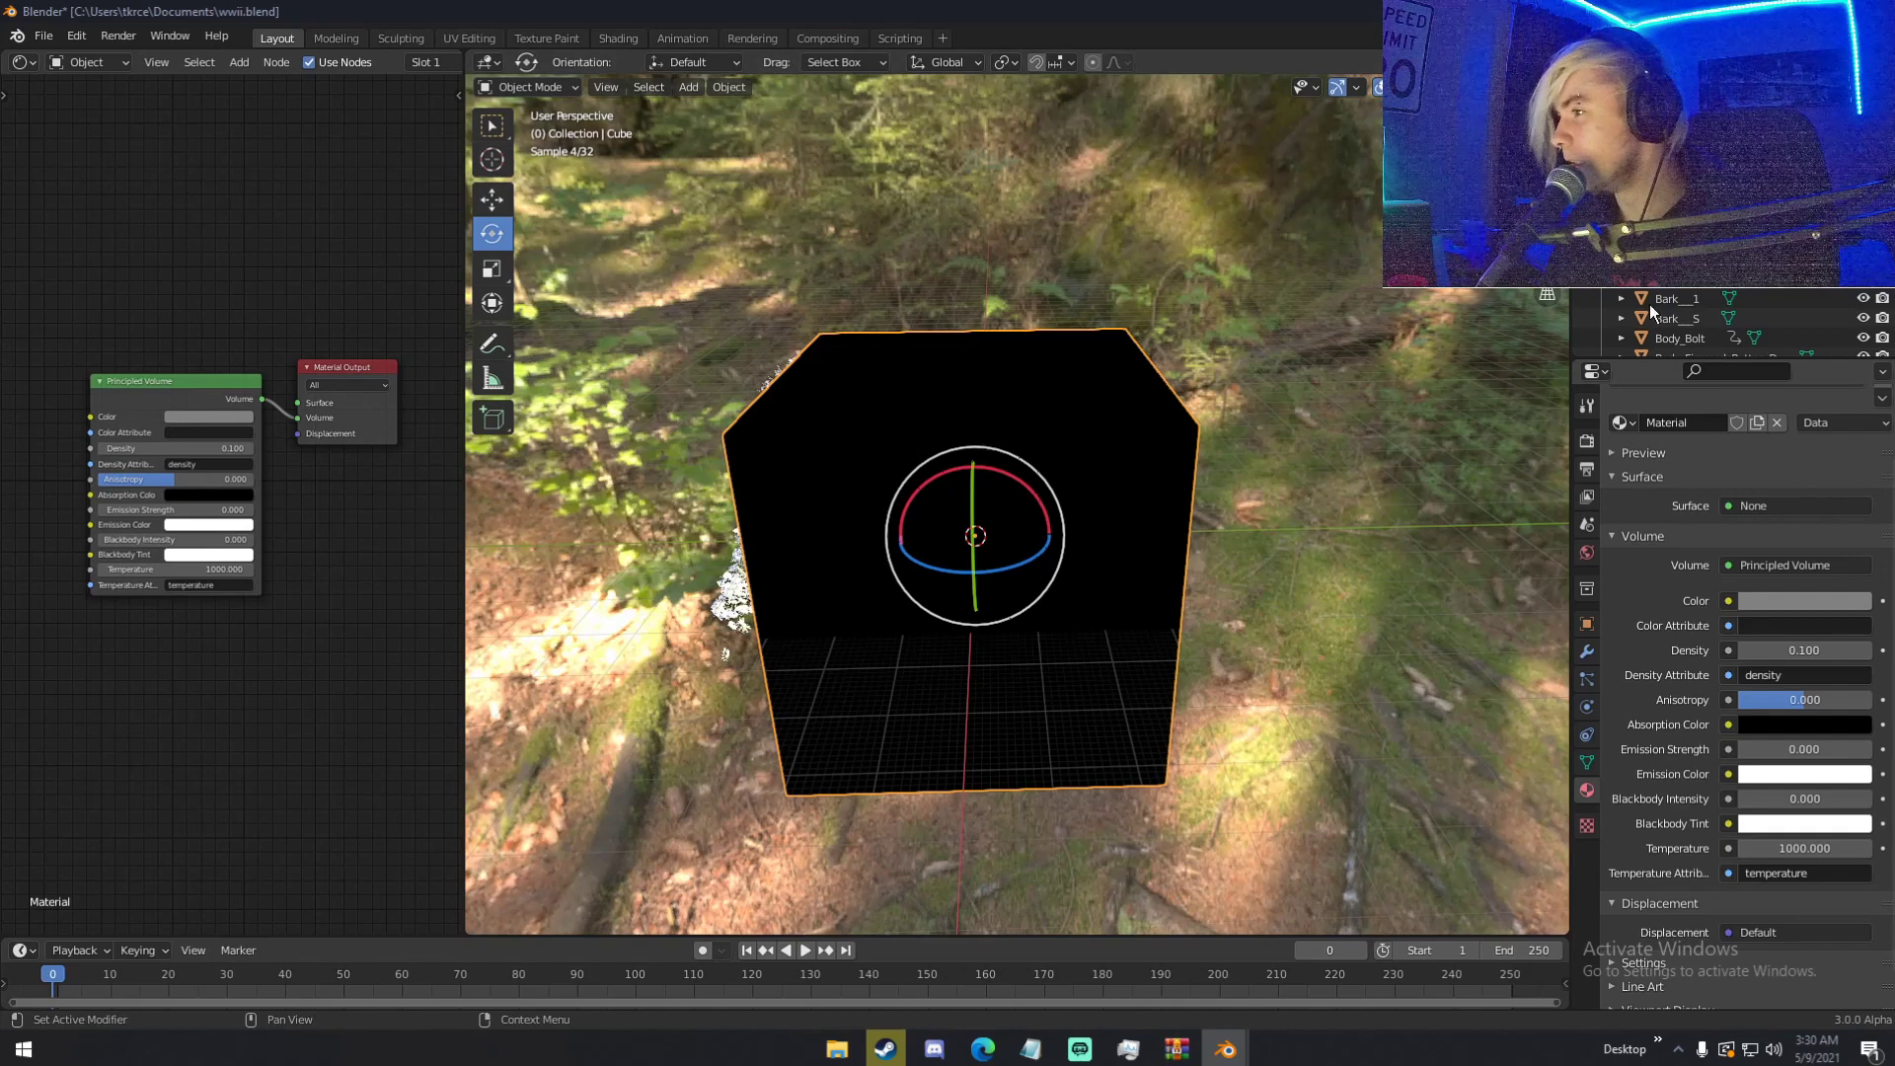
{"action": "key", "text": "KP_Decimal"}
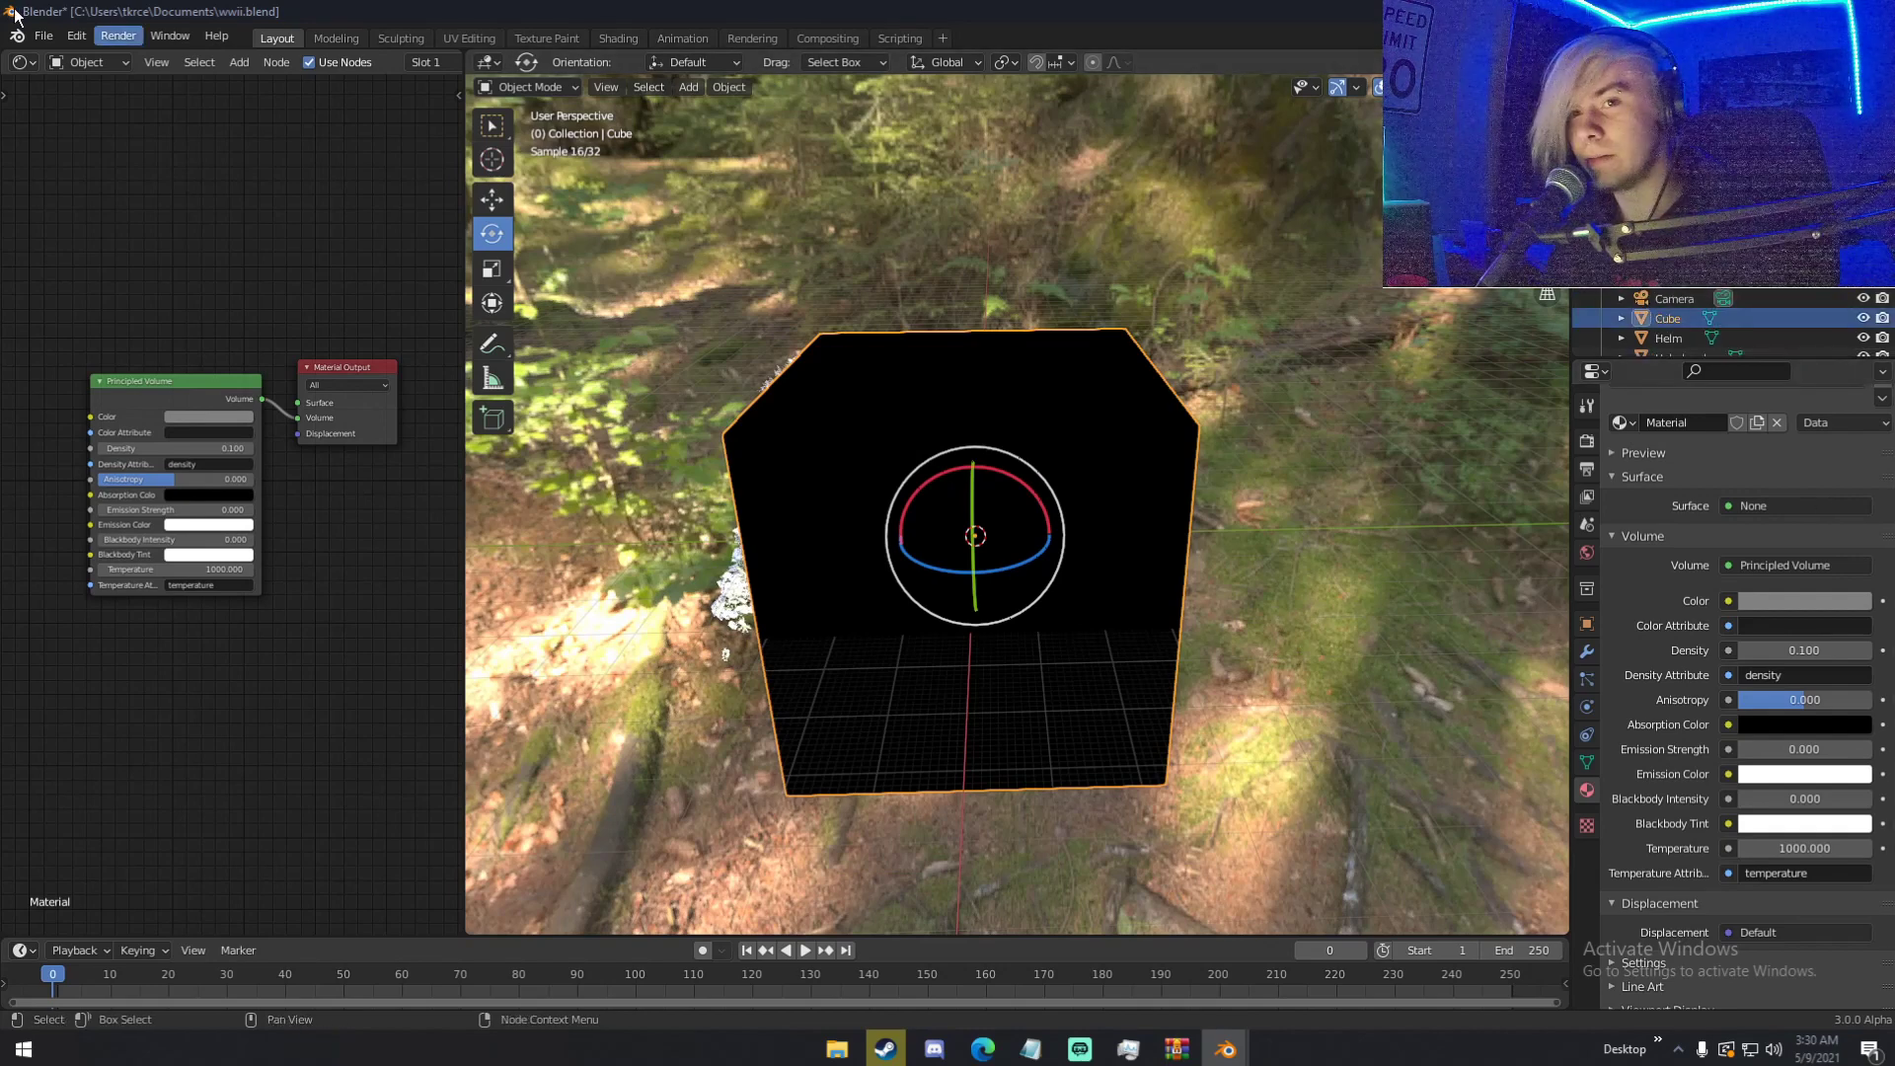
- Start a new General file, discarding the changes to wwii.blend
{"action": "left_click", "coordinate": [43, 36]}
{"action": "left_click", "coordinate": [300, 57]}
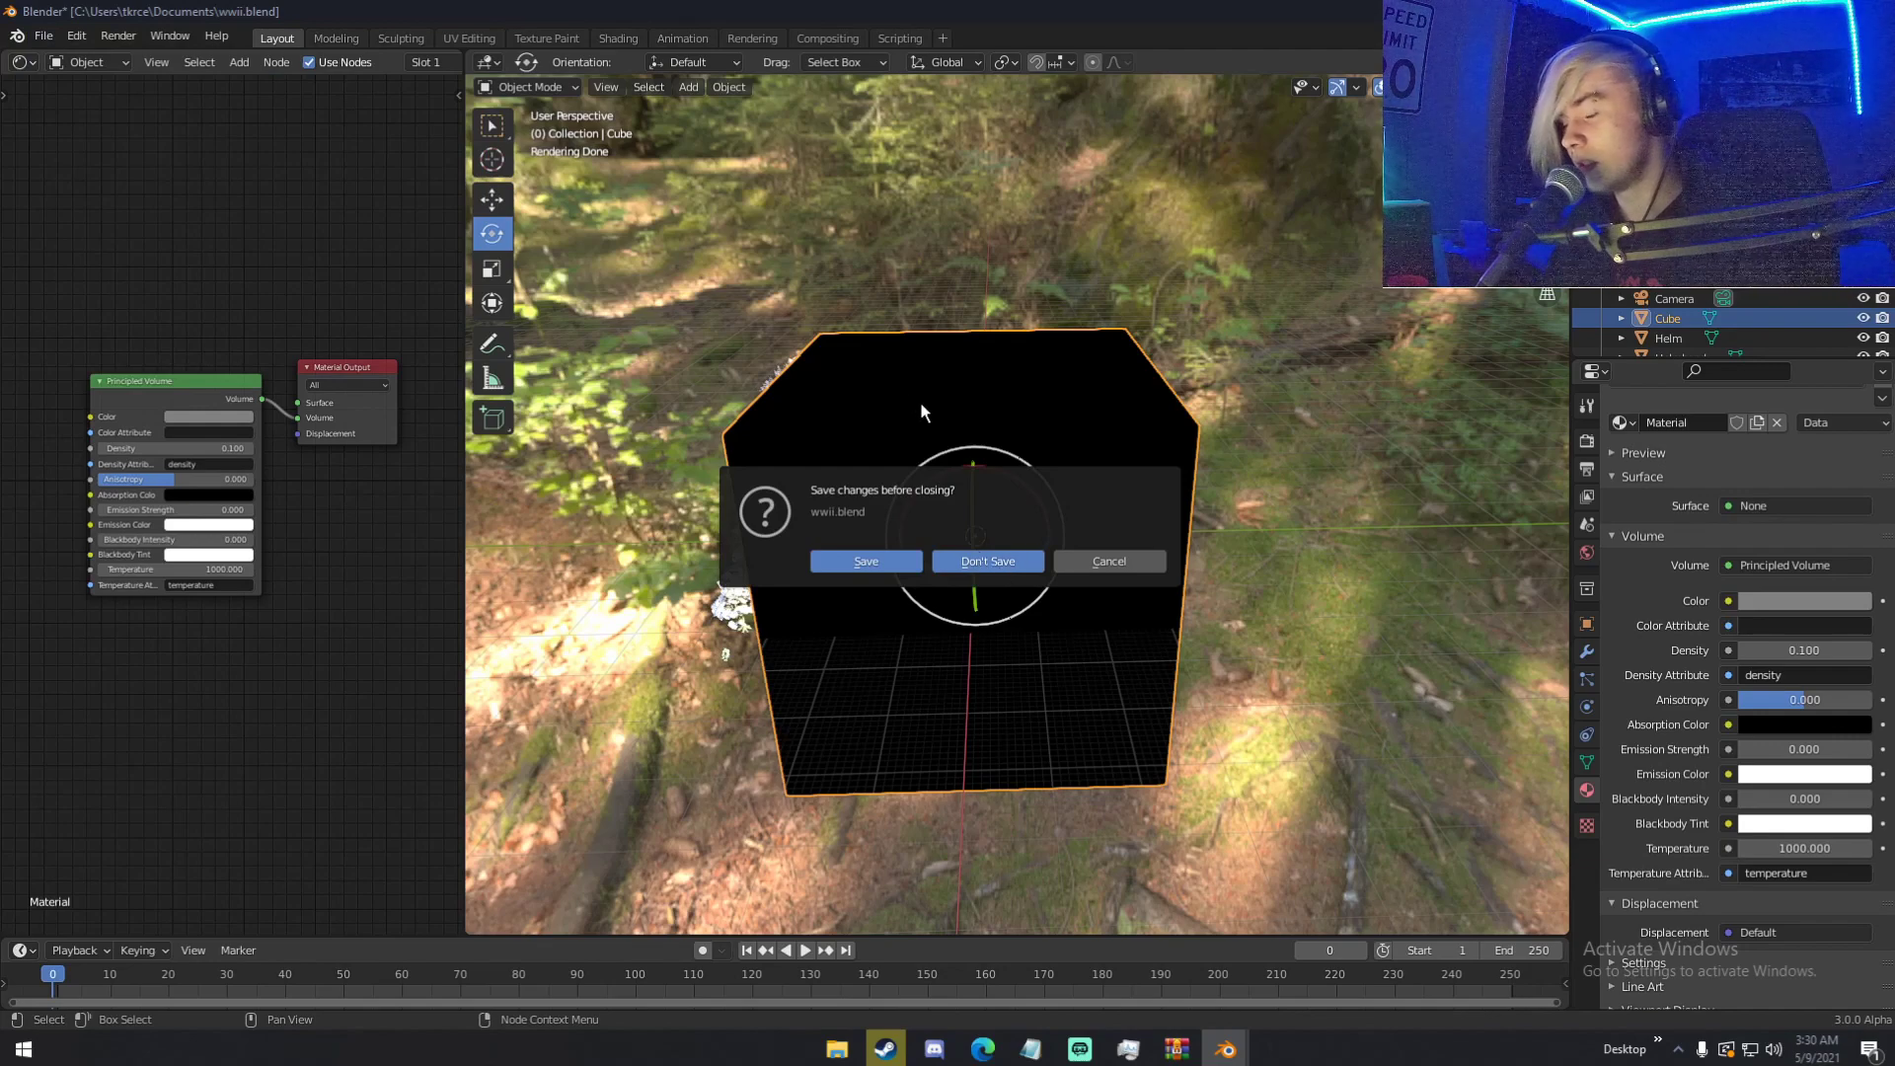
{"action": "key", "text": "d"}
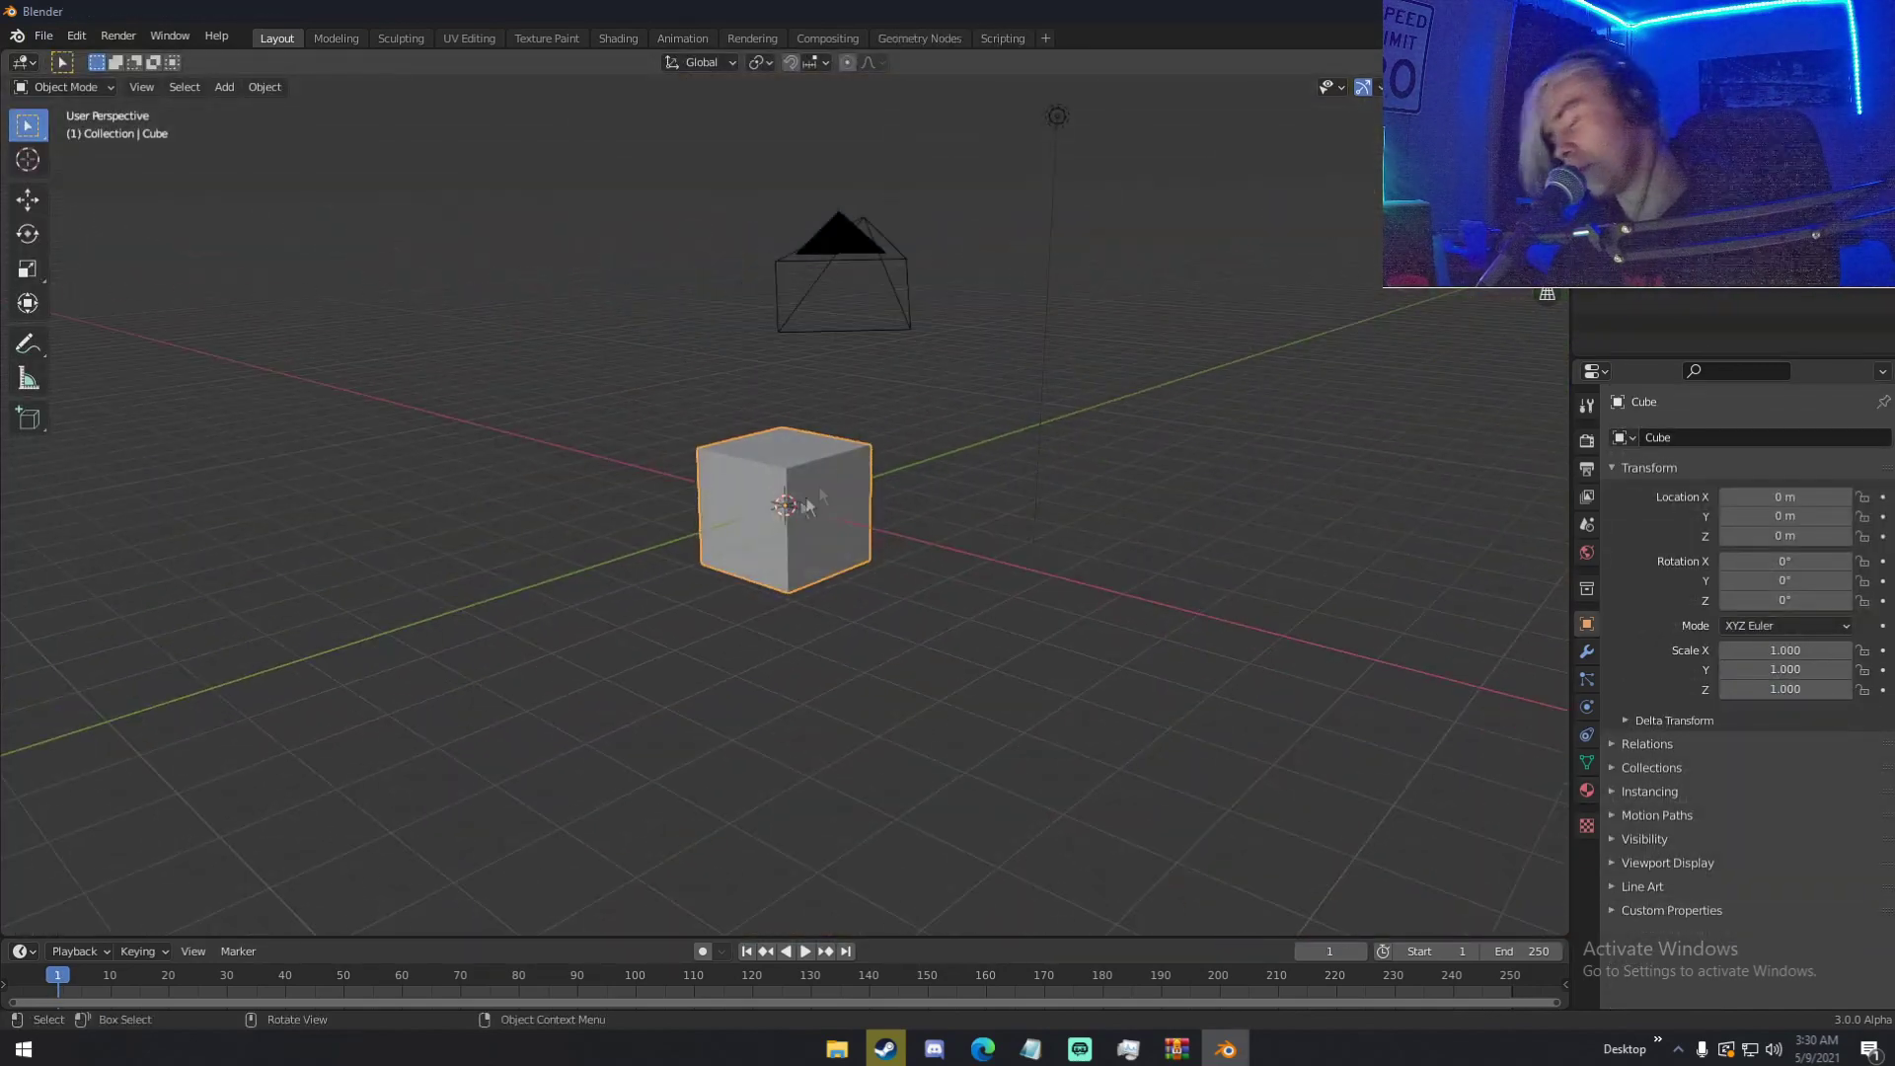
- Scale up the default cube and brighten the world background colour to a light grey
{"action": "key", "text": "s"}
{"action": "left_click", "coordinate": [1202, 538]}
{"action": "left_click", "coordinate": [1586, 552]}
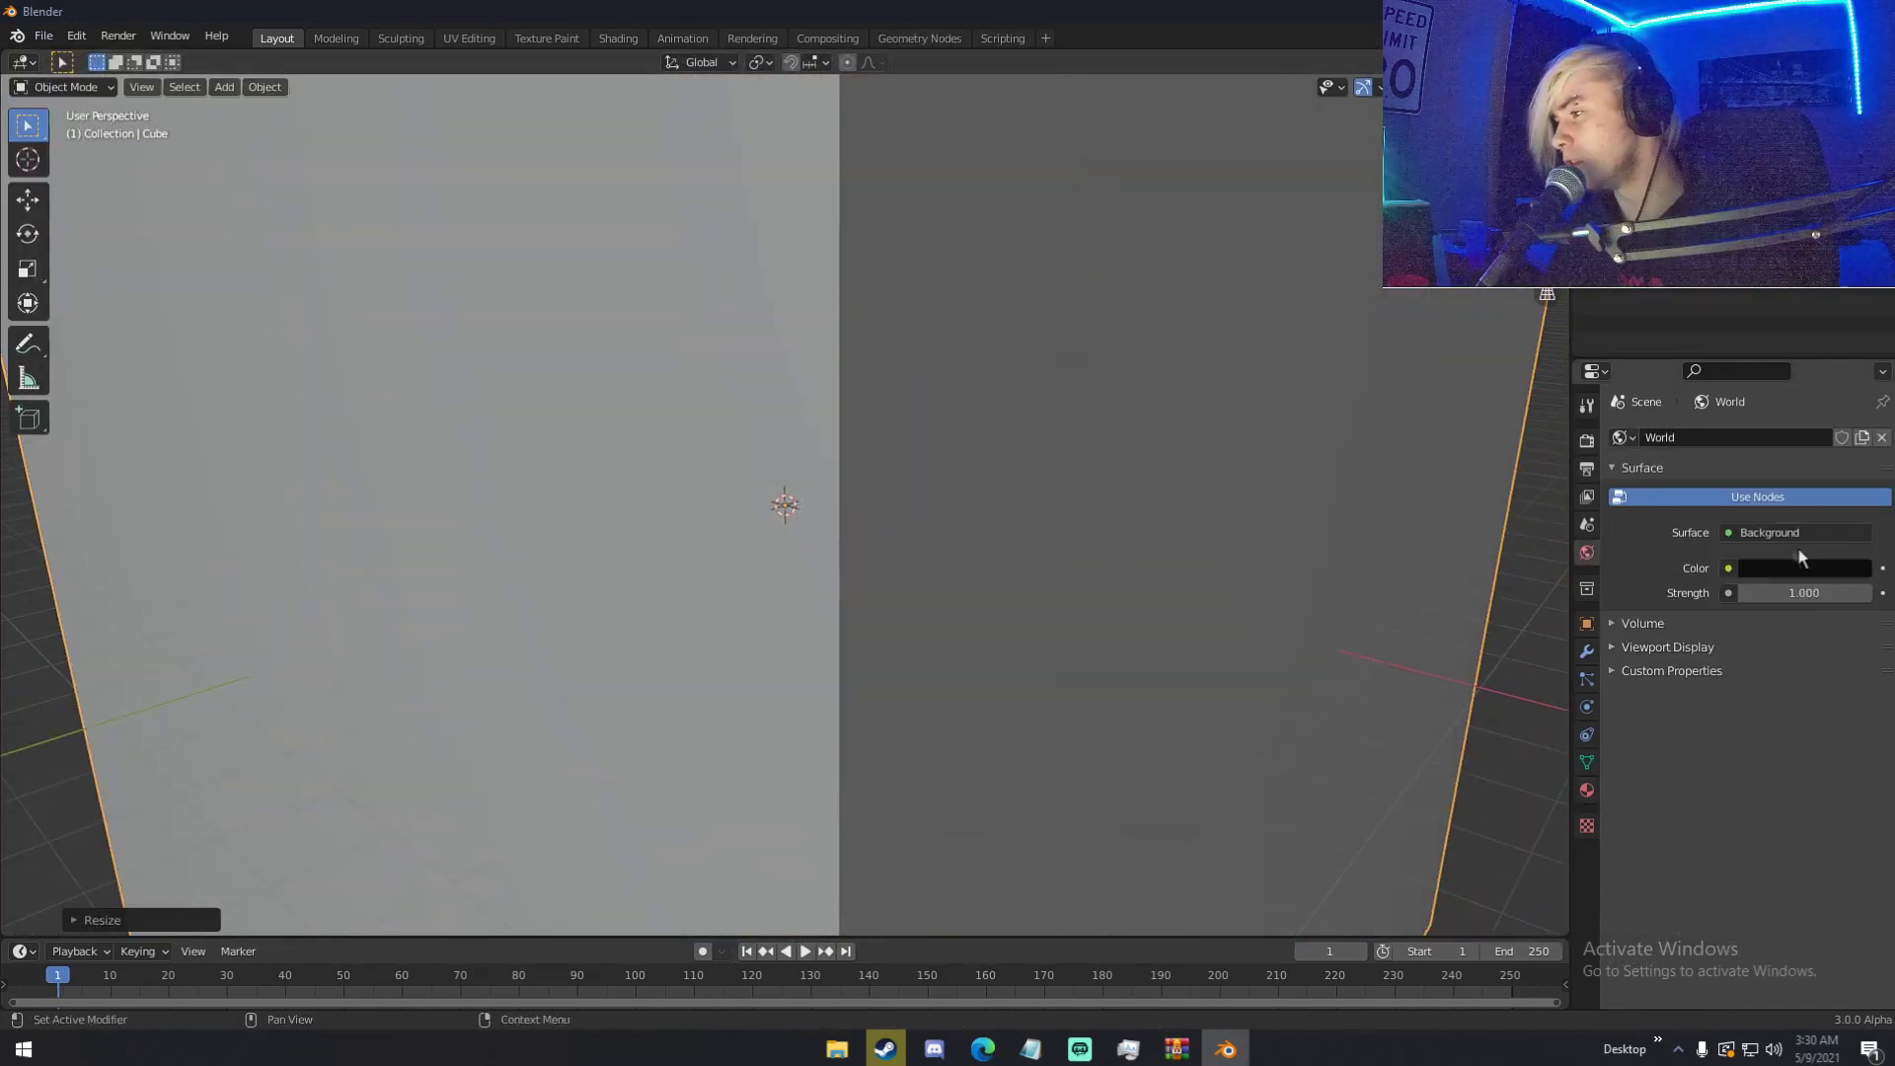
{"action": "left_click", "coordinate": [1802, 569]}
{"action": "scroll", "coordinate": [1720, 340], "scroll_direction": "up", "scroll_amount": 10, "text": "ctrl"}
{"action": "key", "text": "ctrl+z"}
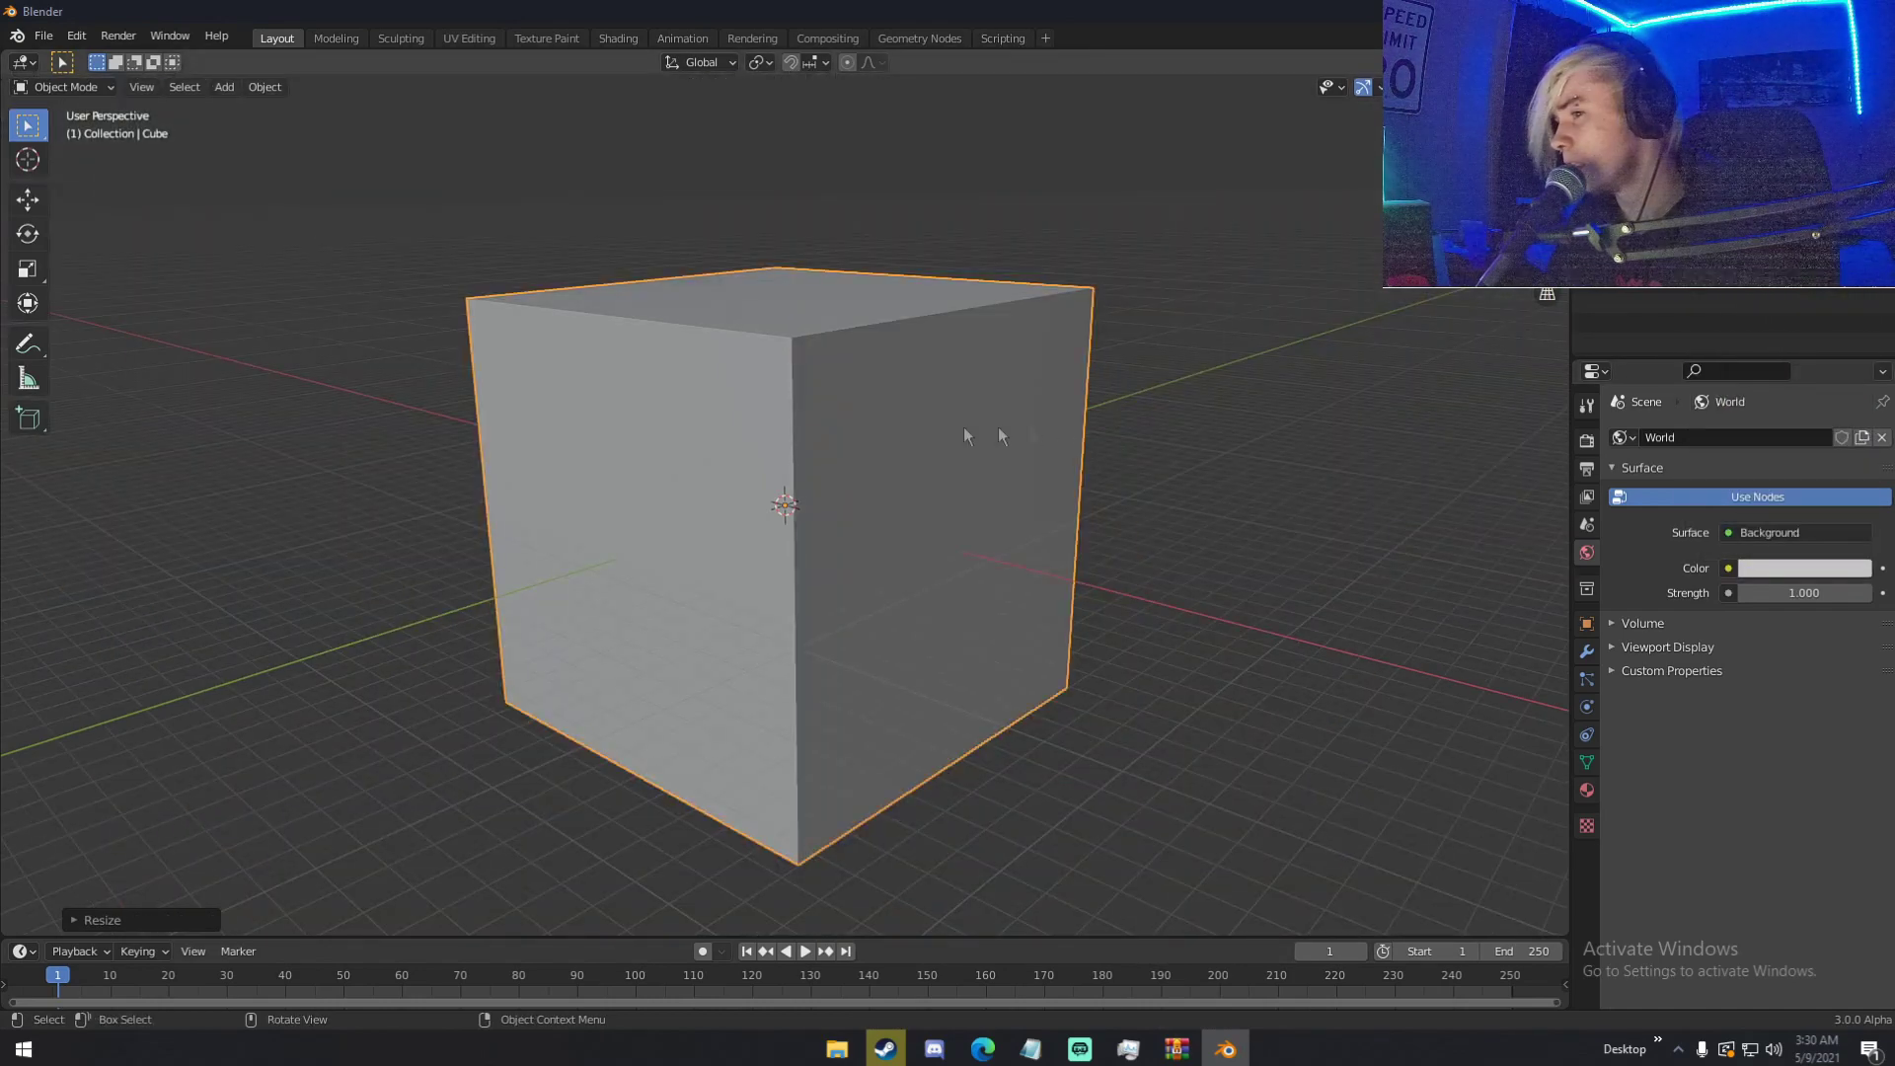
- Remove the cube material's surface shader and give it a Principled Volume with a density of 0.5
{"action": "left_click", "coordinate": [1585, 790]}
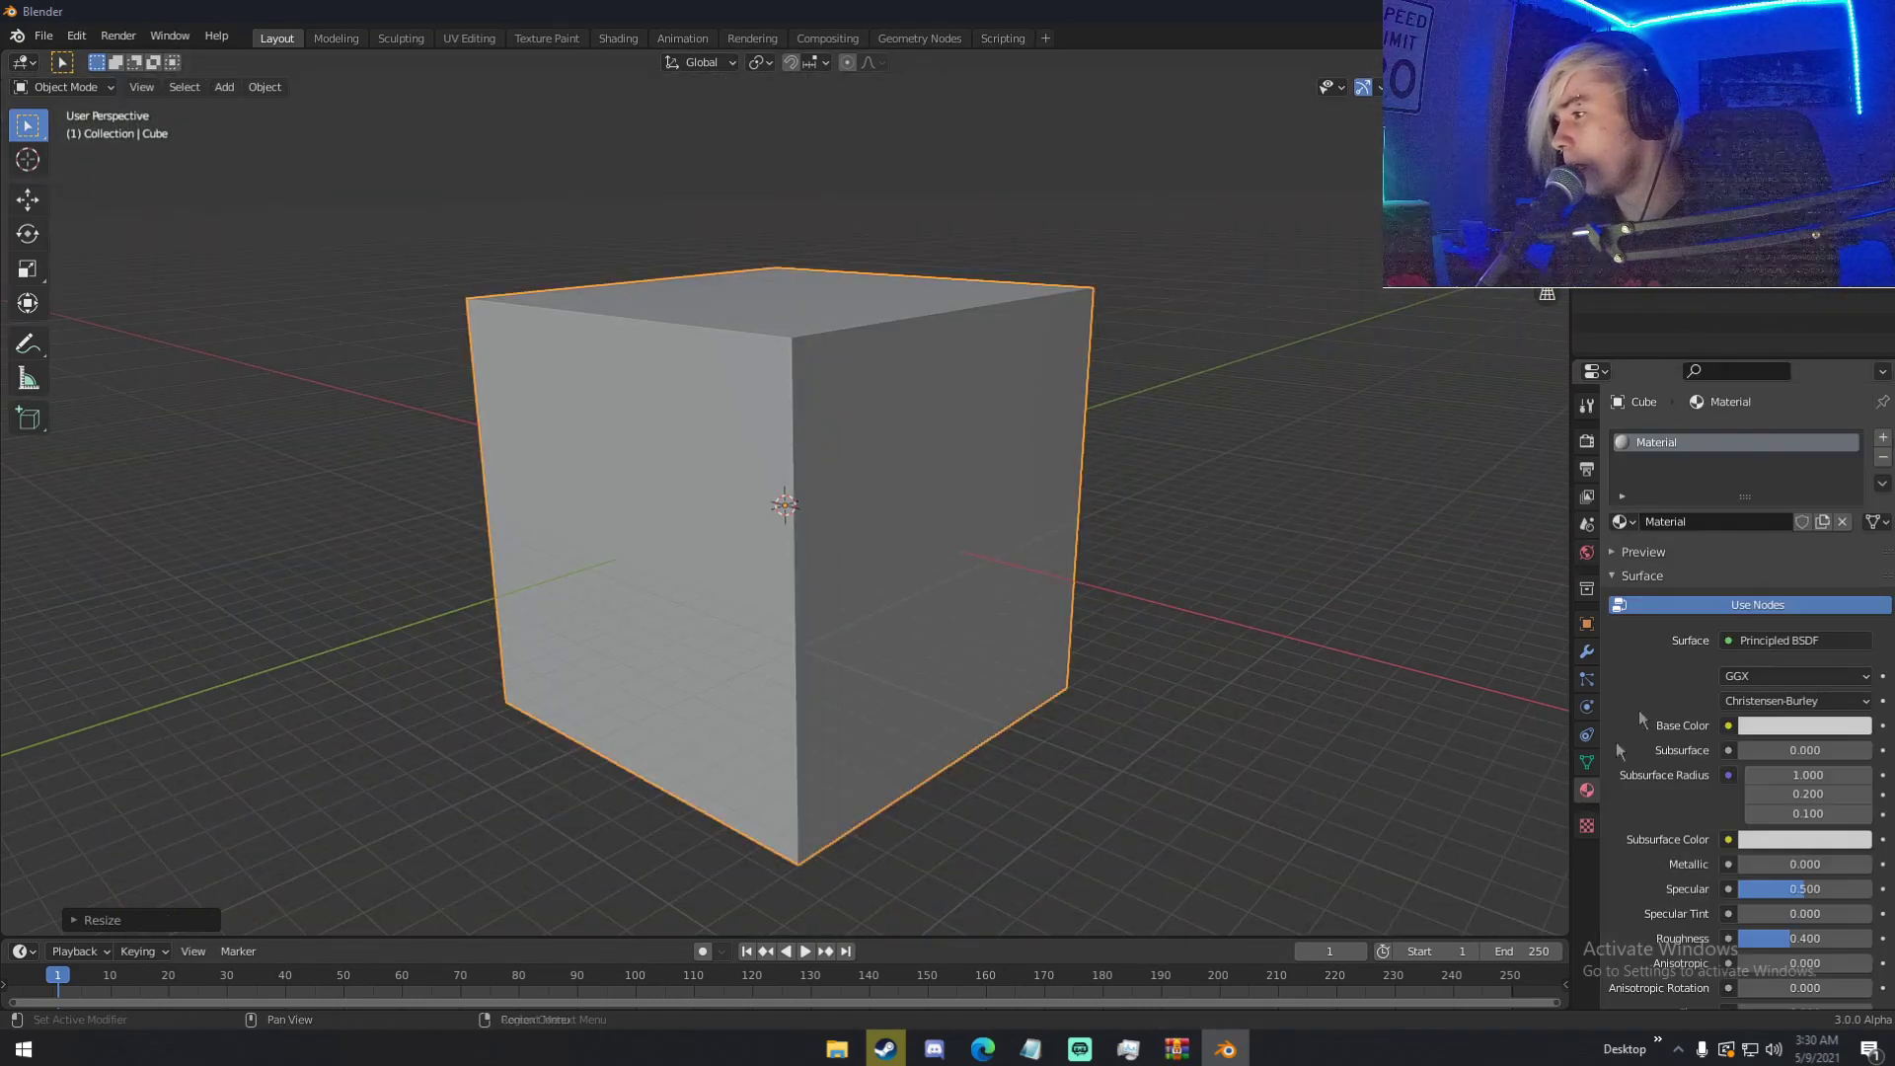
{"action": "left_click", "coordinate": [1798, 641]}
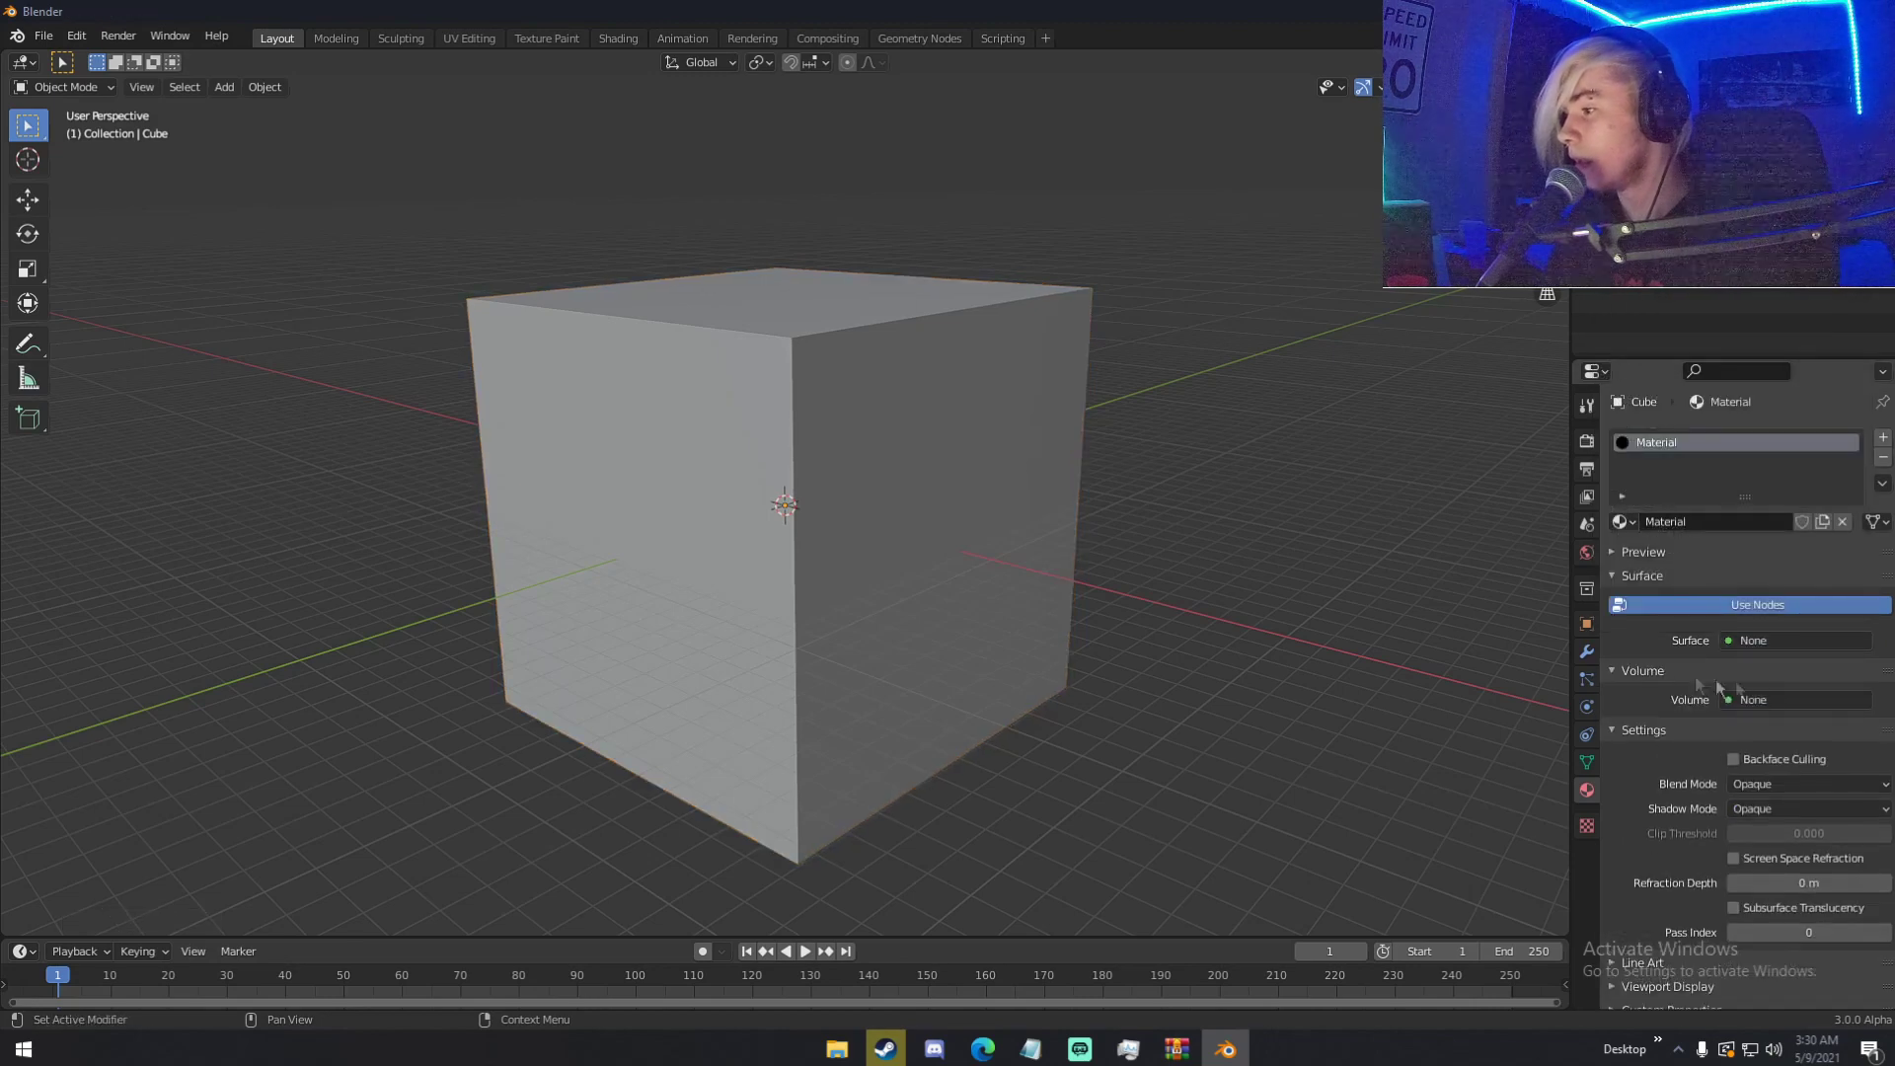
{"action": "left_click", "coordinate": [1761, 698]}
{"action": "left_click", "coordinate": [1762, 480]}
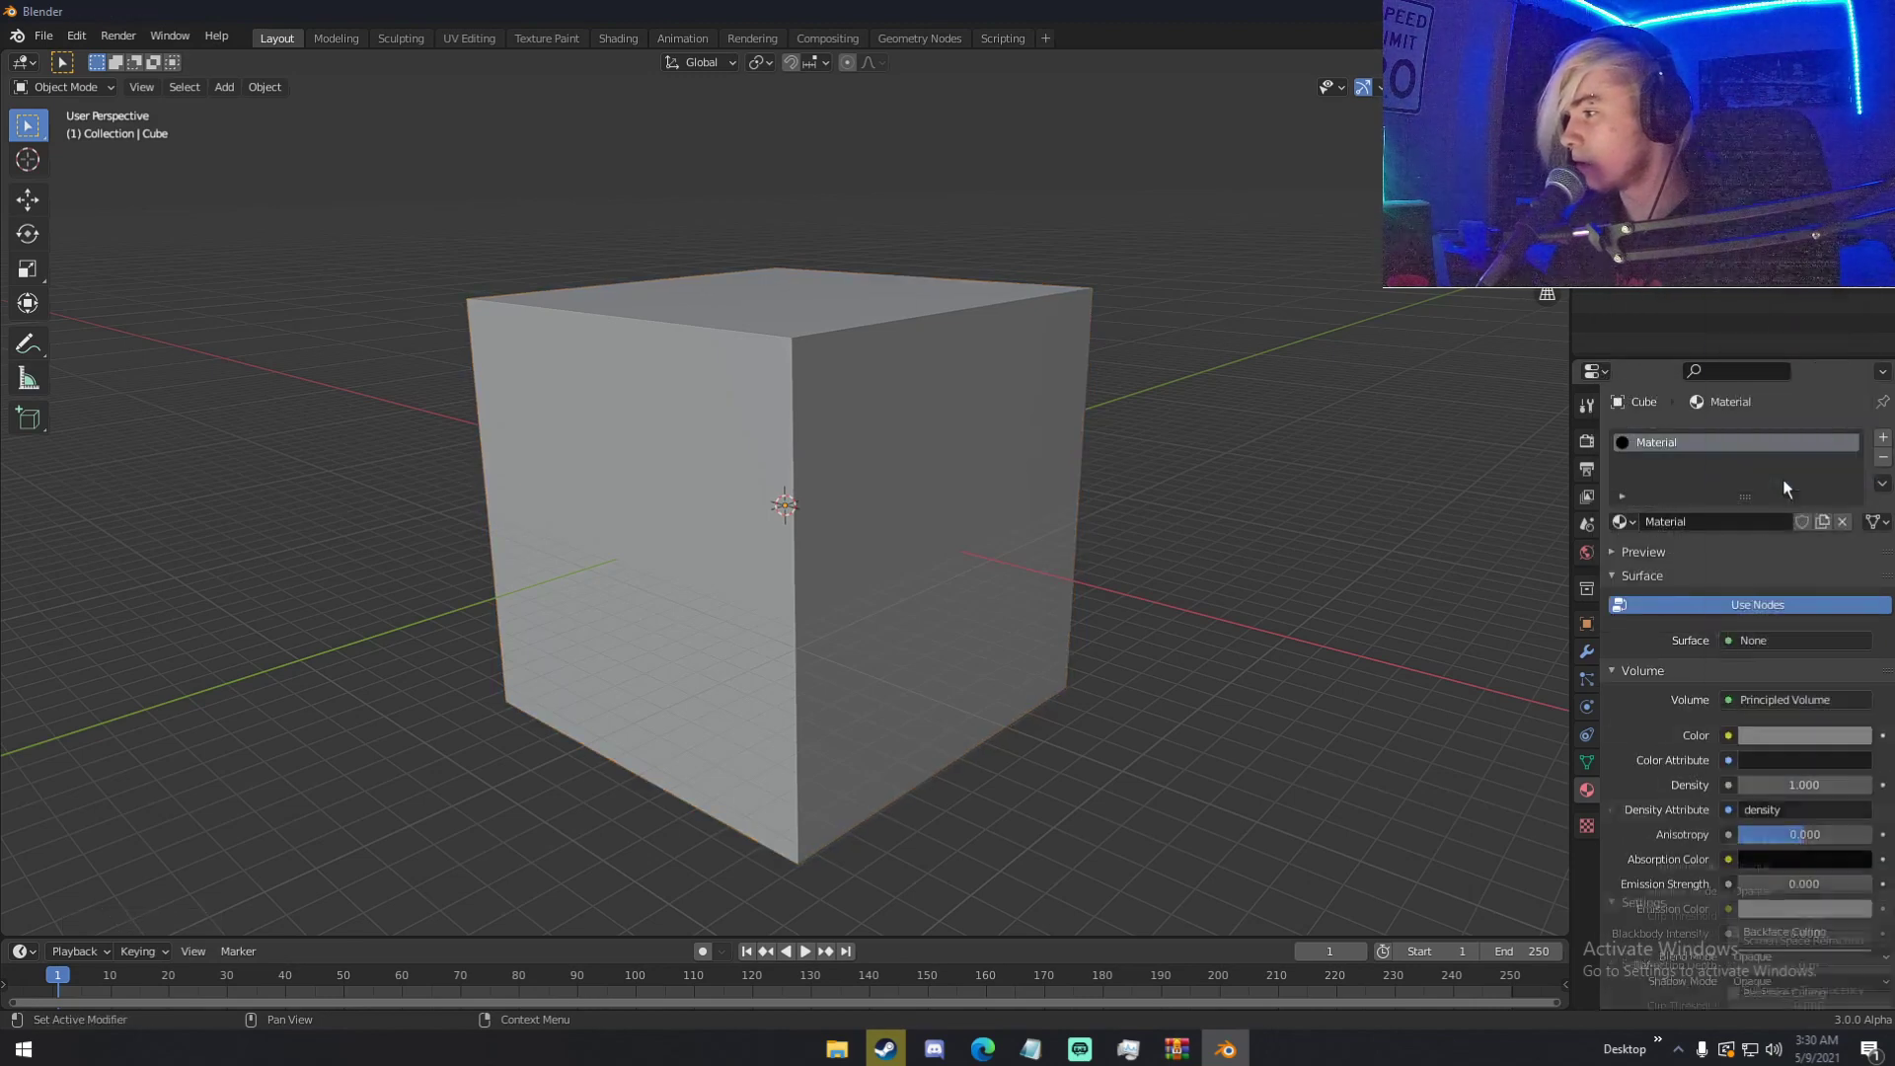
{"action": "left_click", "coordinate": [1779, 781]}
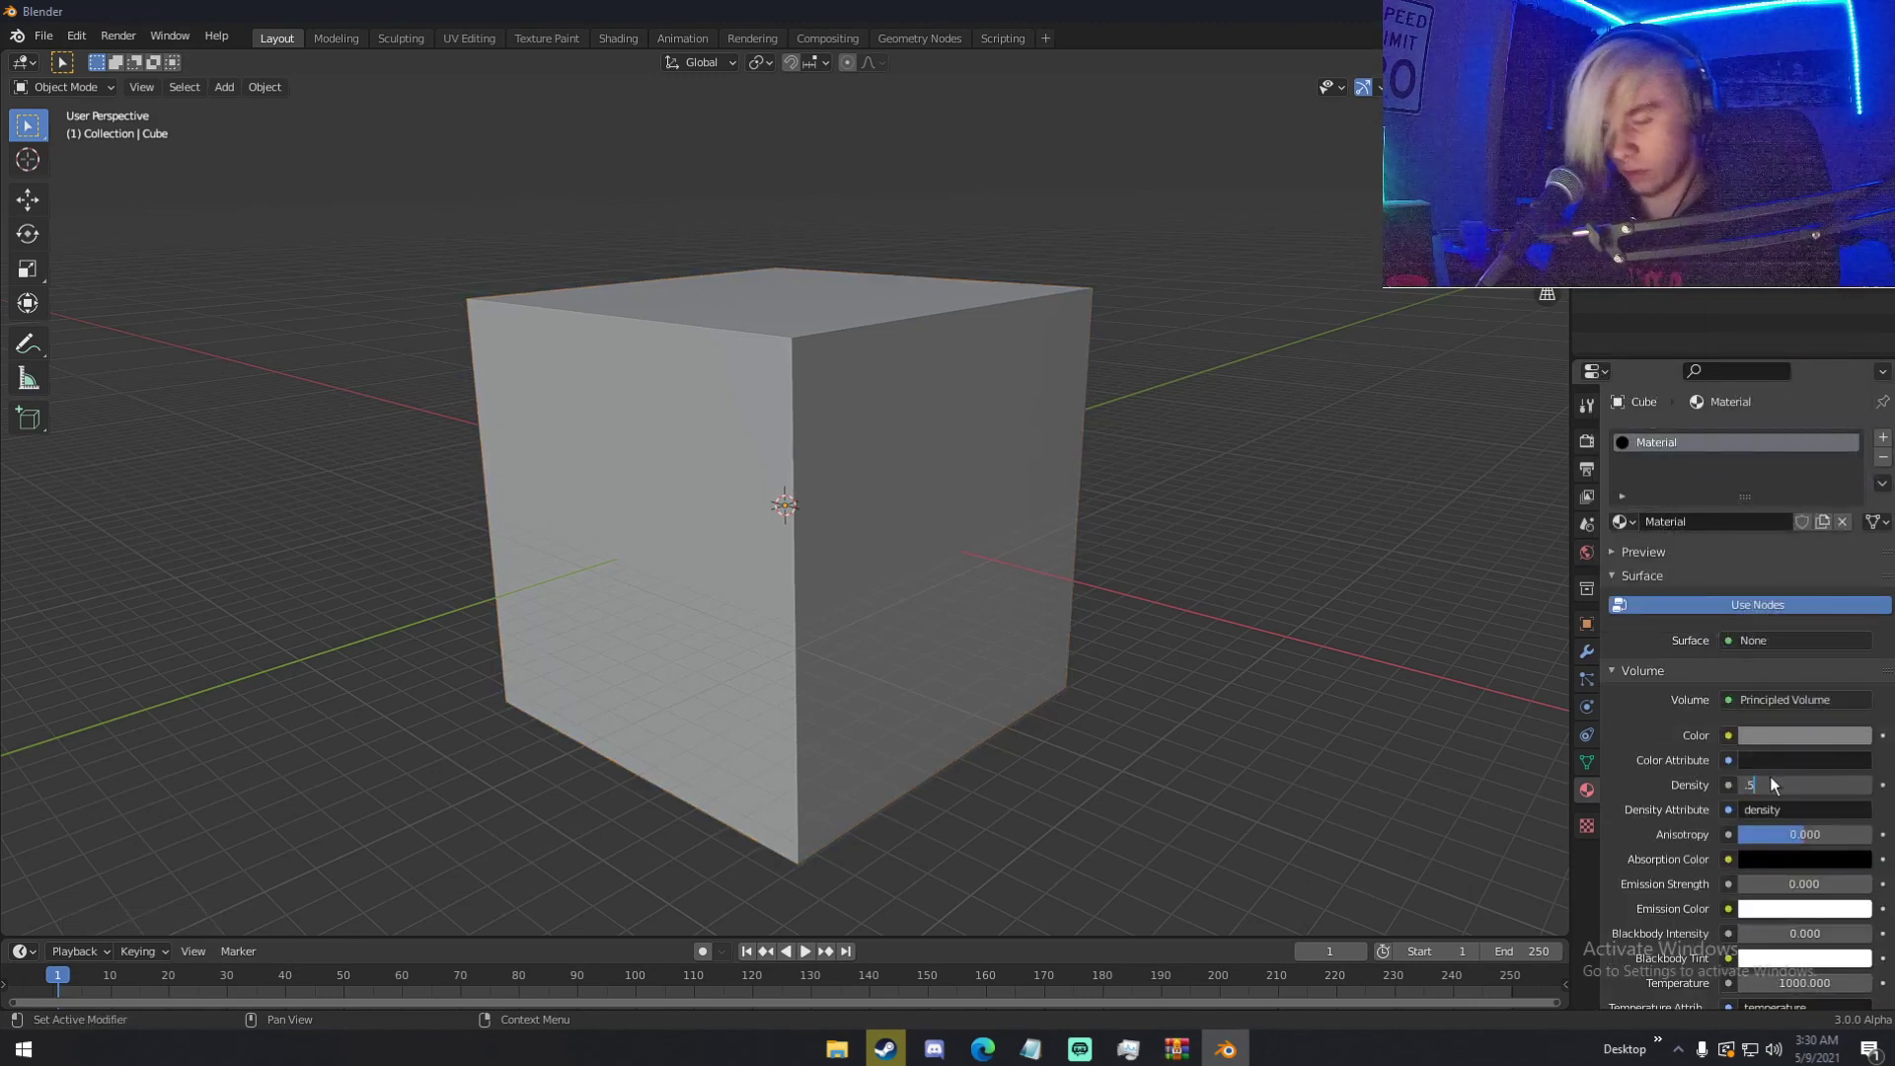
{"action": "key", "text": "Return"}
- Set the render engine to Cycles and the render device to GPU Compute
{"action": "scroll", "coordinate": [1099, 562], "scroll_direction": "up", "scroll_amount": 2}
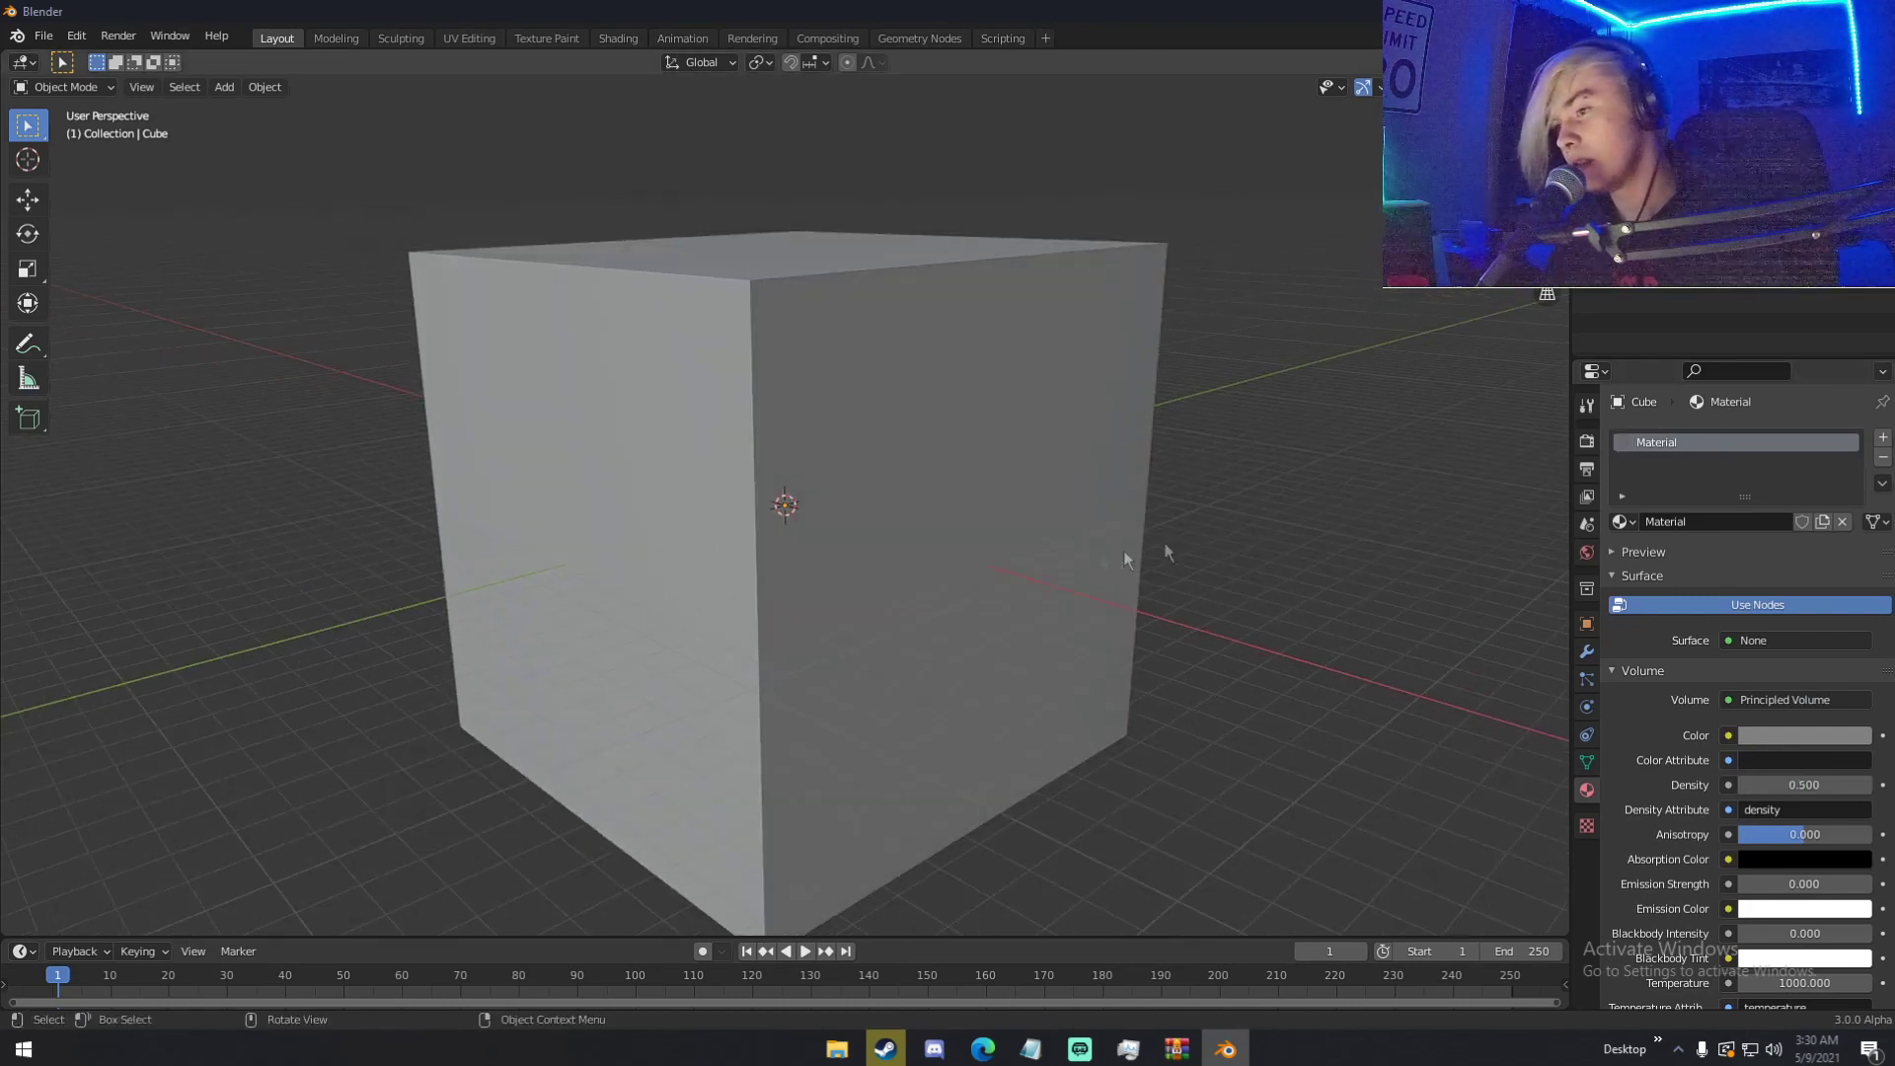
{"action": "left_click", "coordinate": [1587, 441]}
{"action": "left_click", "coordinate": [1773, 437]}
{"action": "left_click", "coordinate": [1763, 501]}
{"action": "left_click", "coordinate": [1767, 486]}
{"action": "left_click", "coordinate": [1769, 539]}
- Switch the viewport to Rendered shading and examine the volume cube from several angles and distances
{"action": "key", "text": "z"}
{"action": "left_click", "coordinate": [1061, 329]}
{"action": "mouse_move", "coordinate": [1015, 431]}
{"action": "middle_mouse_down"}
{"action": "mouse_move", "coordinate": [991, 572]}
{"action": "mouse_move", "coordinate": [1040, 577]}
{"action": "mouse_move", "coordinate": [1087, 456]}
{"action": "middle_mouse_up"}
{"action": "middle_click_drag", "start_coordinate": [766, 435], "coordinate": [914, 533]}
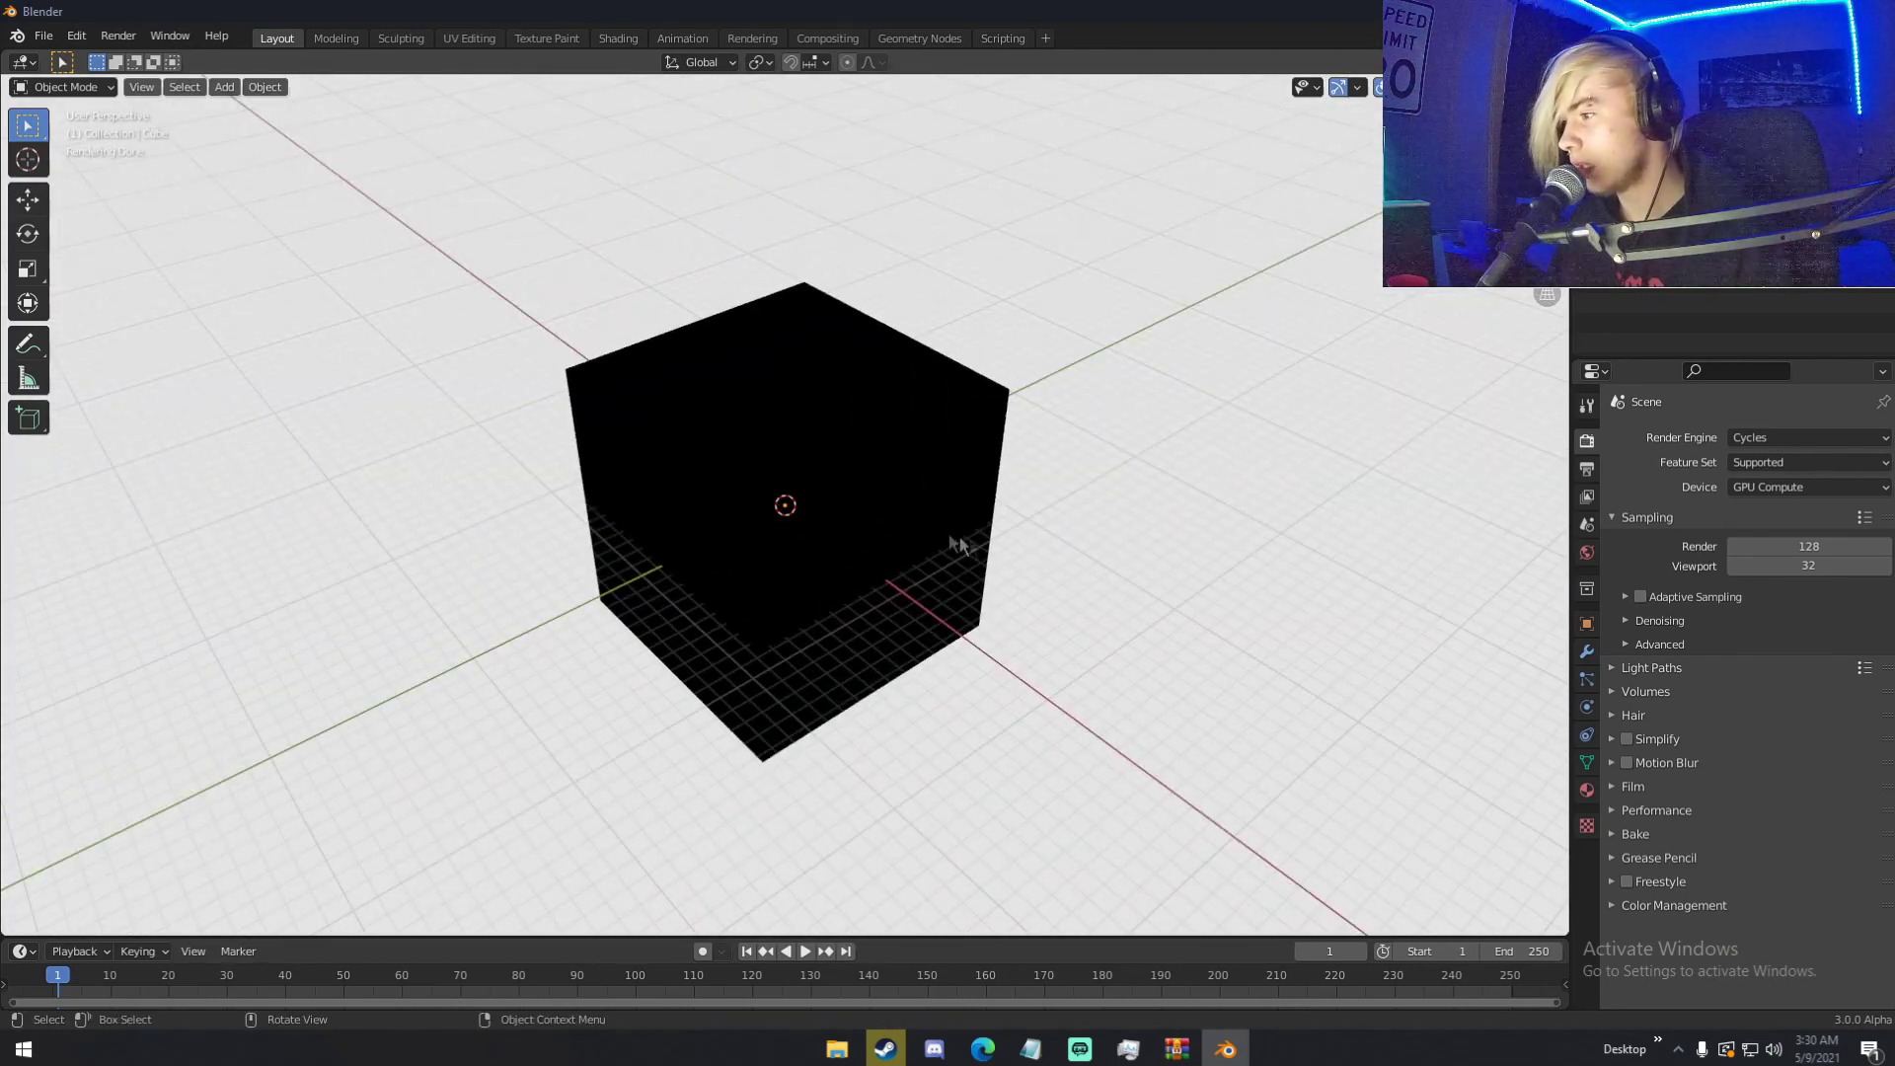
{"action": "scroll", "coordinate": [900, 578], "scroll_direction": "up", "scroll_amount": 6}
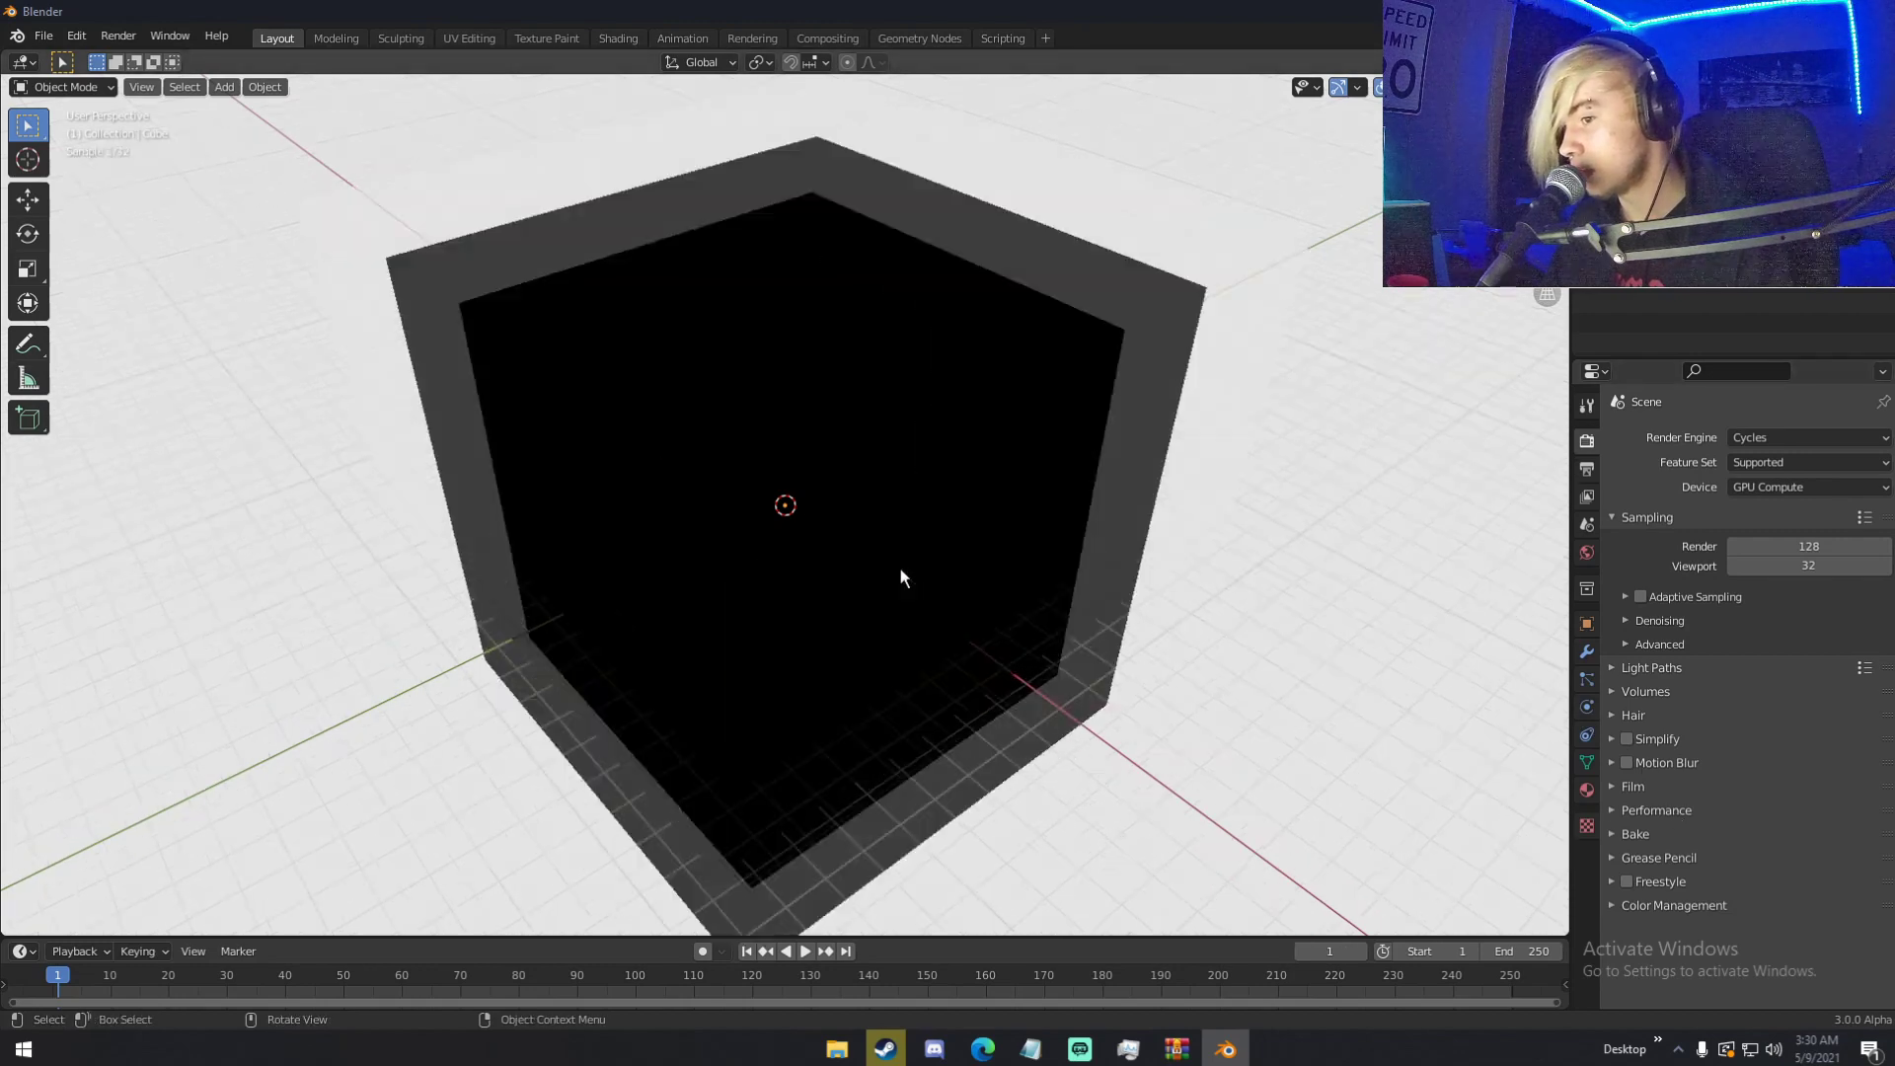
{"action": "scroll", "coordinate": [900, 579], "scroll_direction": "down", "scroll_amount": 6}
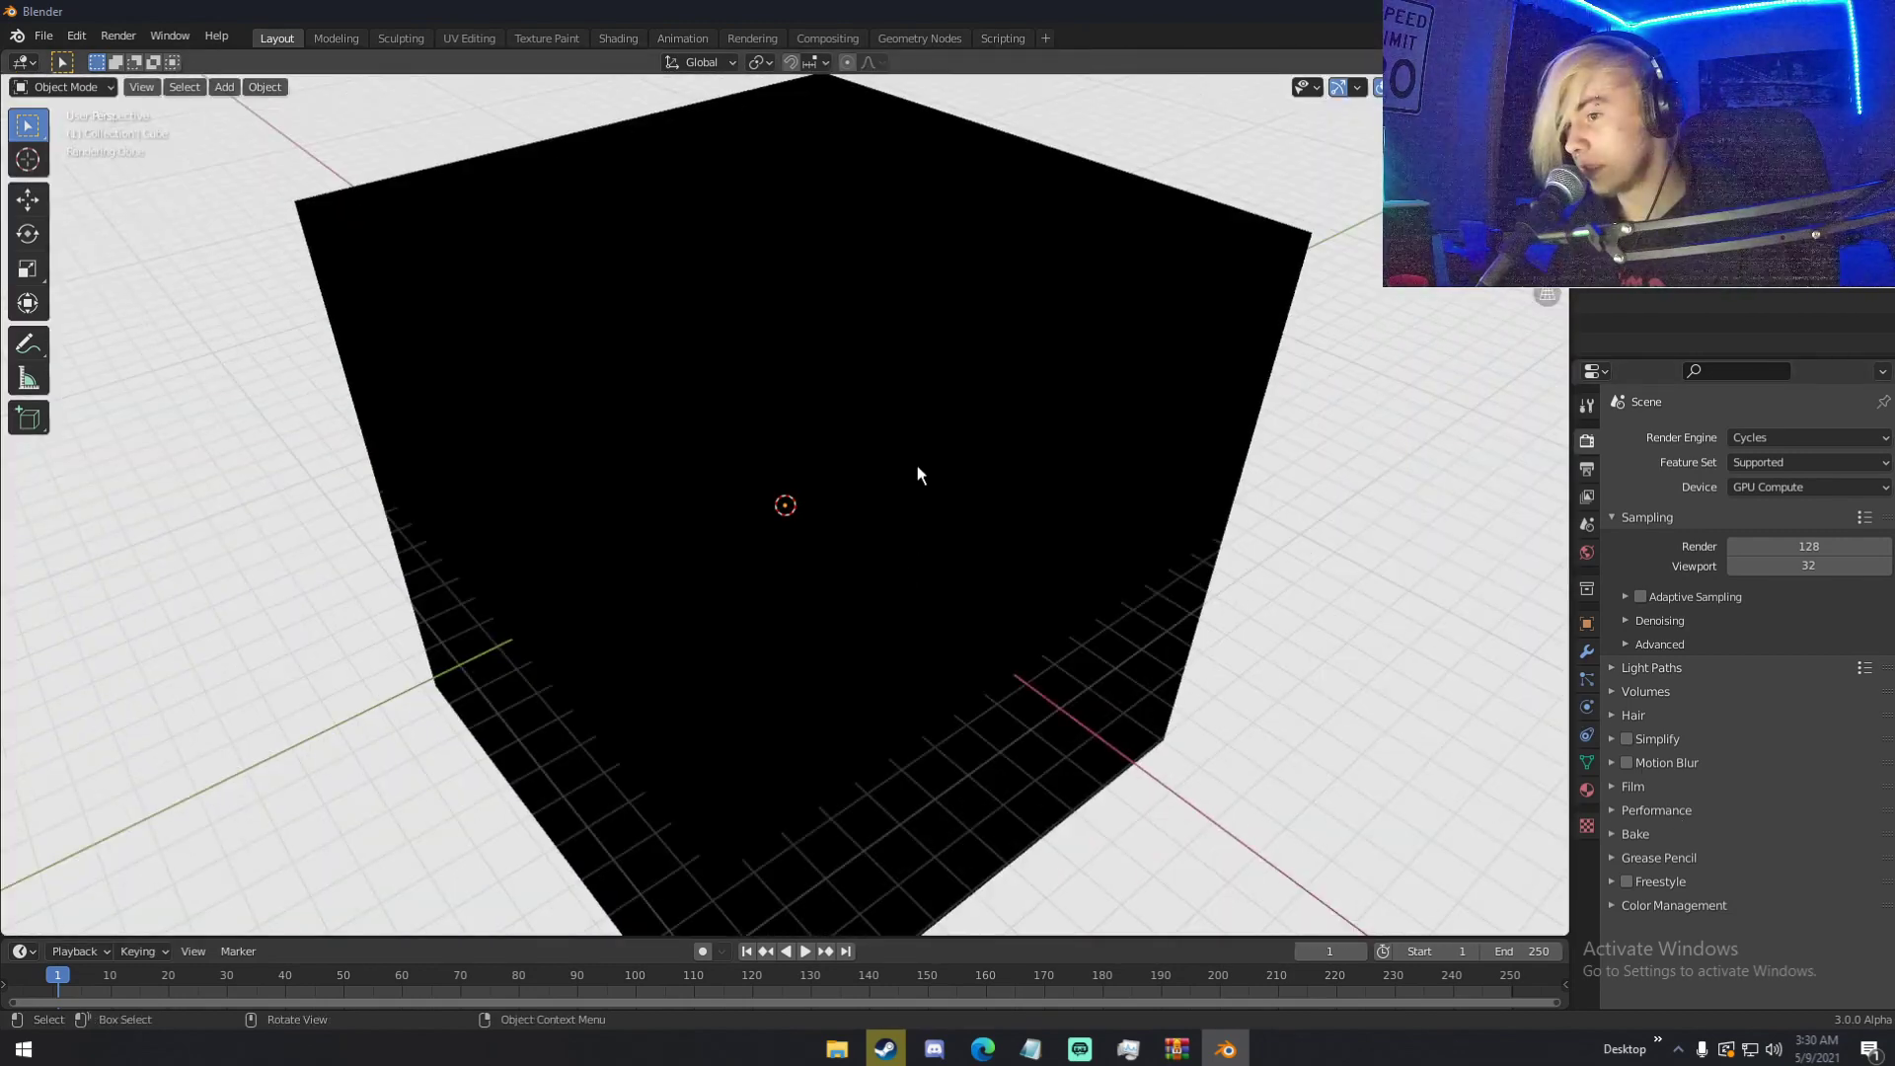
- Return the viewport to Solid shading and delete the volume cube
{"action": "key", "text": "z"}
{"action": "left_click", "coordinate": [1180, 439]}
{"action": "middle_click_drag", "start_coordinate": [1360, 173], "coordinate": [973, 470]}
{"action": "left_click", "coordinate": [961, 471]}
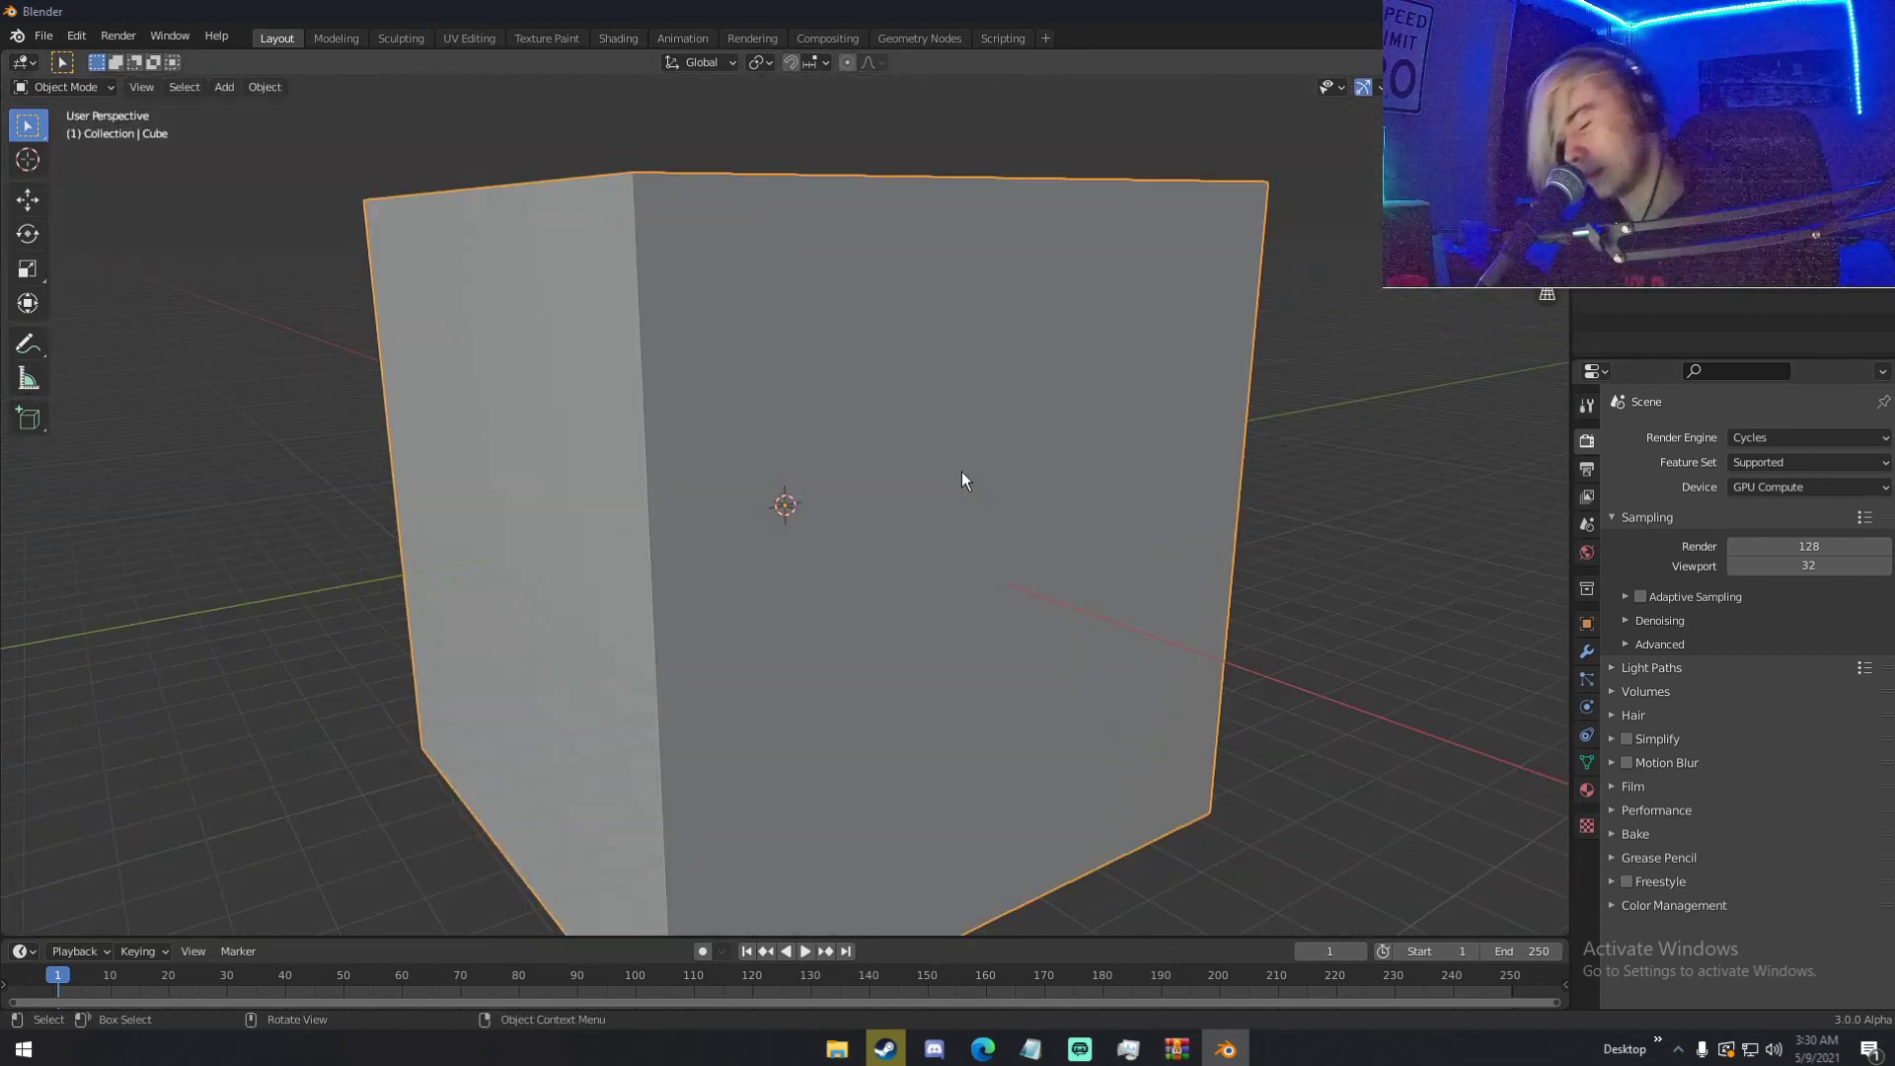
{"action": "key", "text": "Delete"}
- Add a new cube at the scene's centre and scale it up slightly
{"action": "key", "text": "shift+a"}
{"action": "left_click", "coordinate": [1037, 492]}
{"action": "key", "text": "s"}
{"action": "left_click", "coordinate": [882, 387]}
- Add a plane and move it down about 1.3 m along the Z axis to the underside of the cube
{"action": "key", "text": "shift+a"}
{"action": "left_click", "coordinate": [947, 373]}
{"action": "middle_click_drag", "start_coordinate": [825, 592], "coordinate": [790, 568]}
{"action": "key", "text": "g"}
{"action": "key", "text": "z"}
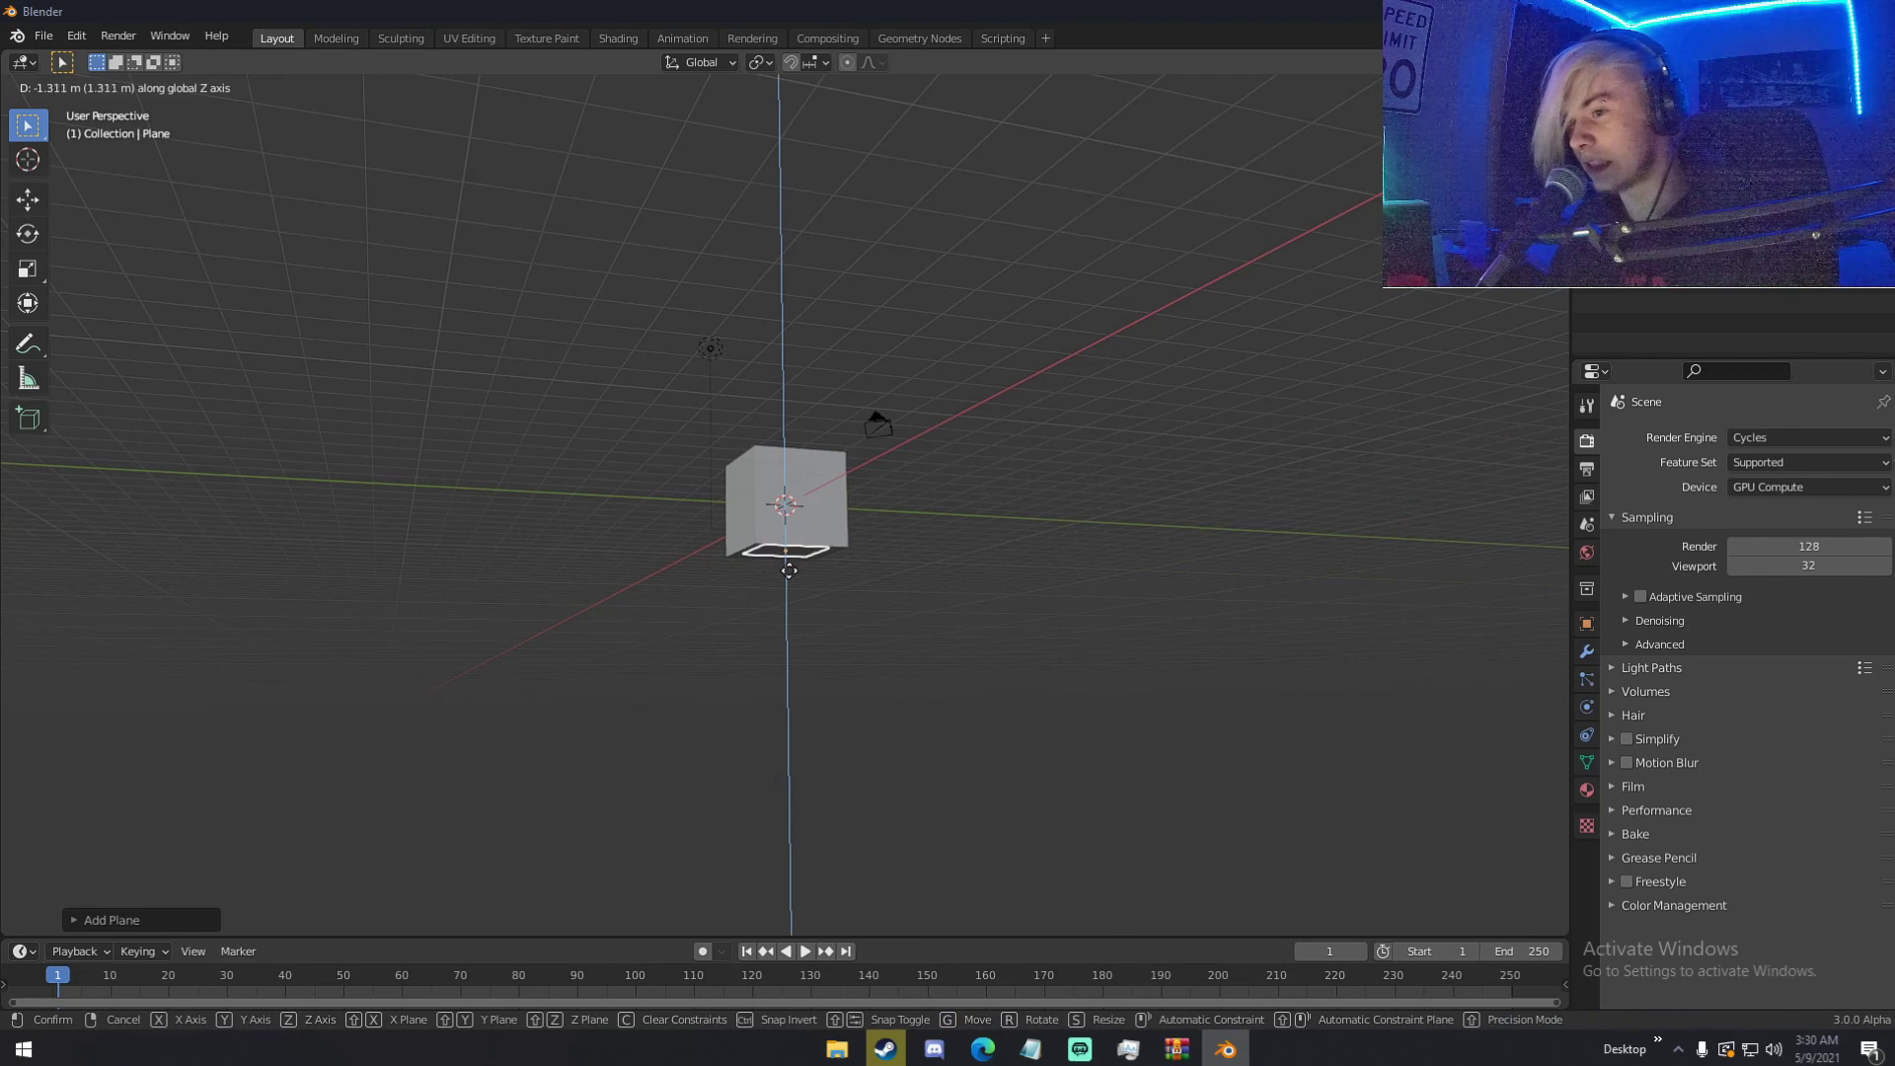
{"action": "left_click", "coordinate": [789, 571]}
- Scale the plane by a factor of 10 so that it forms a floor under the cube
{"action": "type", "text": "s10"}
{"action": "key", "text": "Return"}
{"action": "middle_click_drag", "start_coordinate": [1092, 549], "coordinate": [1085, 613]}
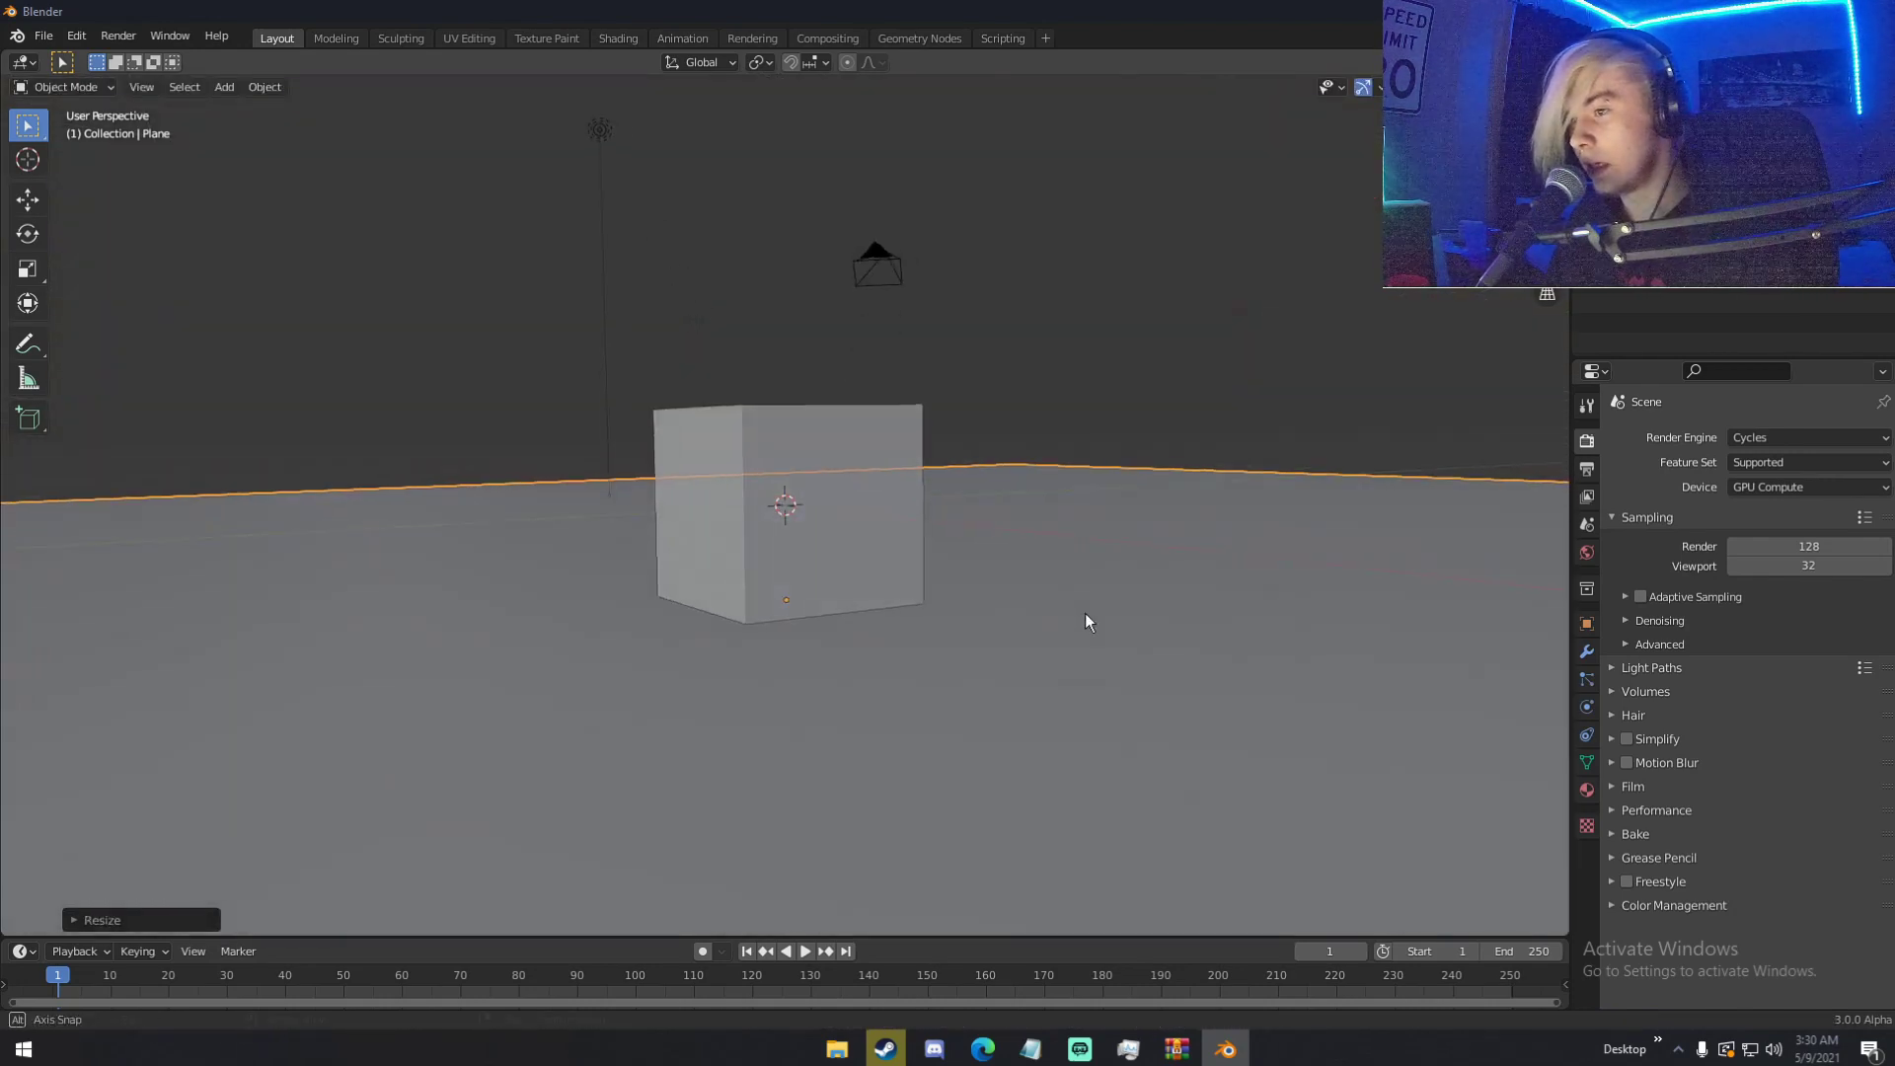
- Darken the world background colour to a near-black grey
{"action": "left_click", "coordinate": [1586, 553]}
{"action": "left_click", "coordinate": [1804, 556]}
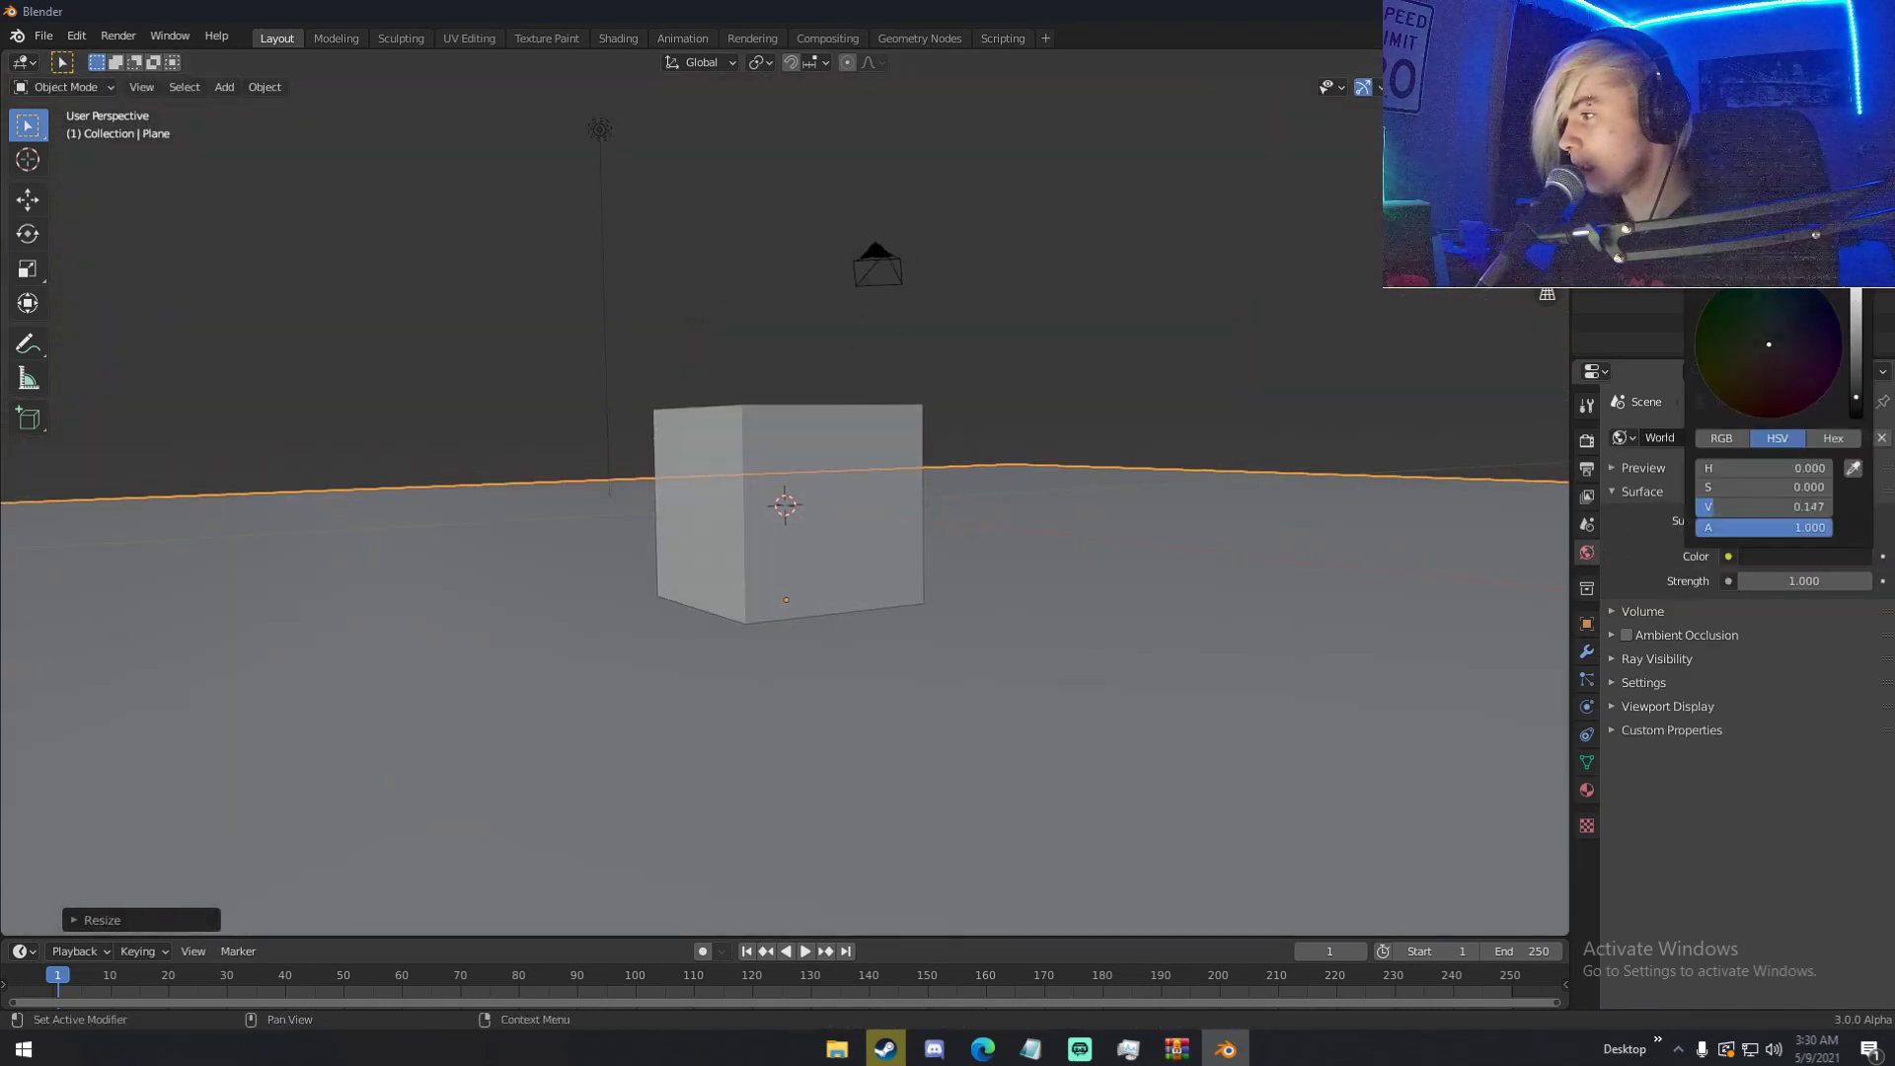
{"action": "left_click", "coordinate": [1587, 589]}
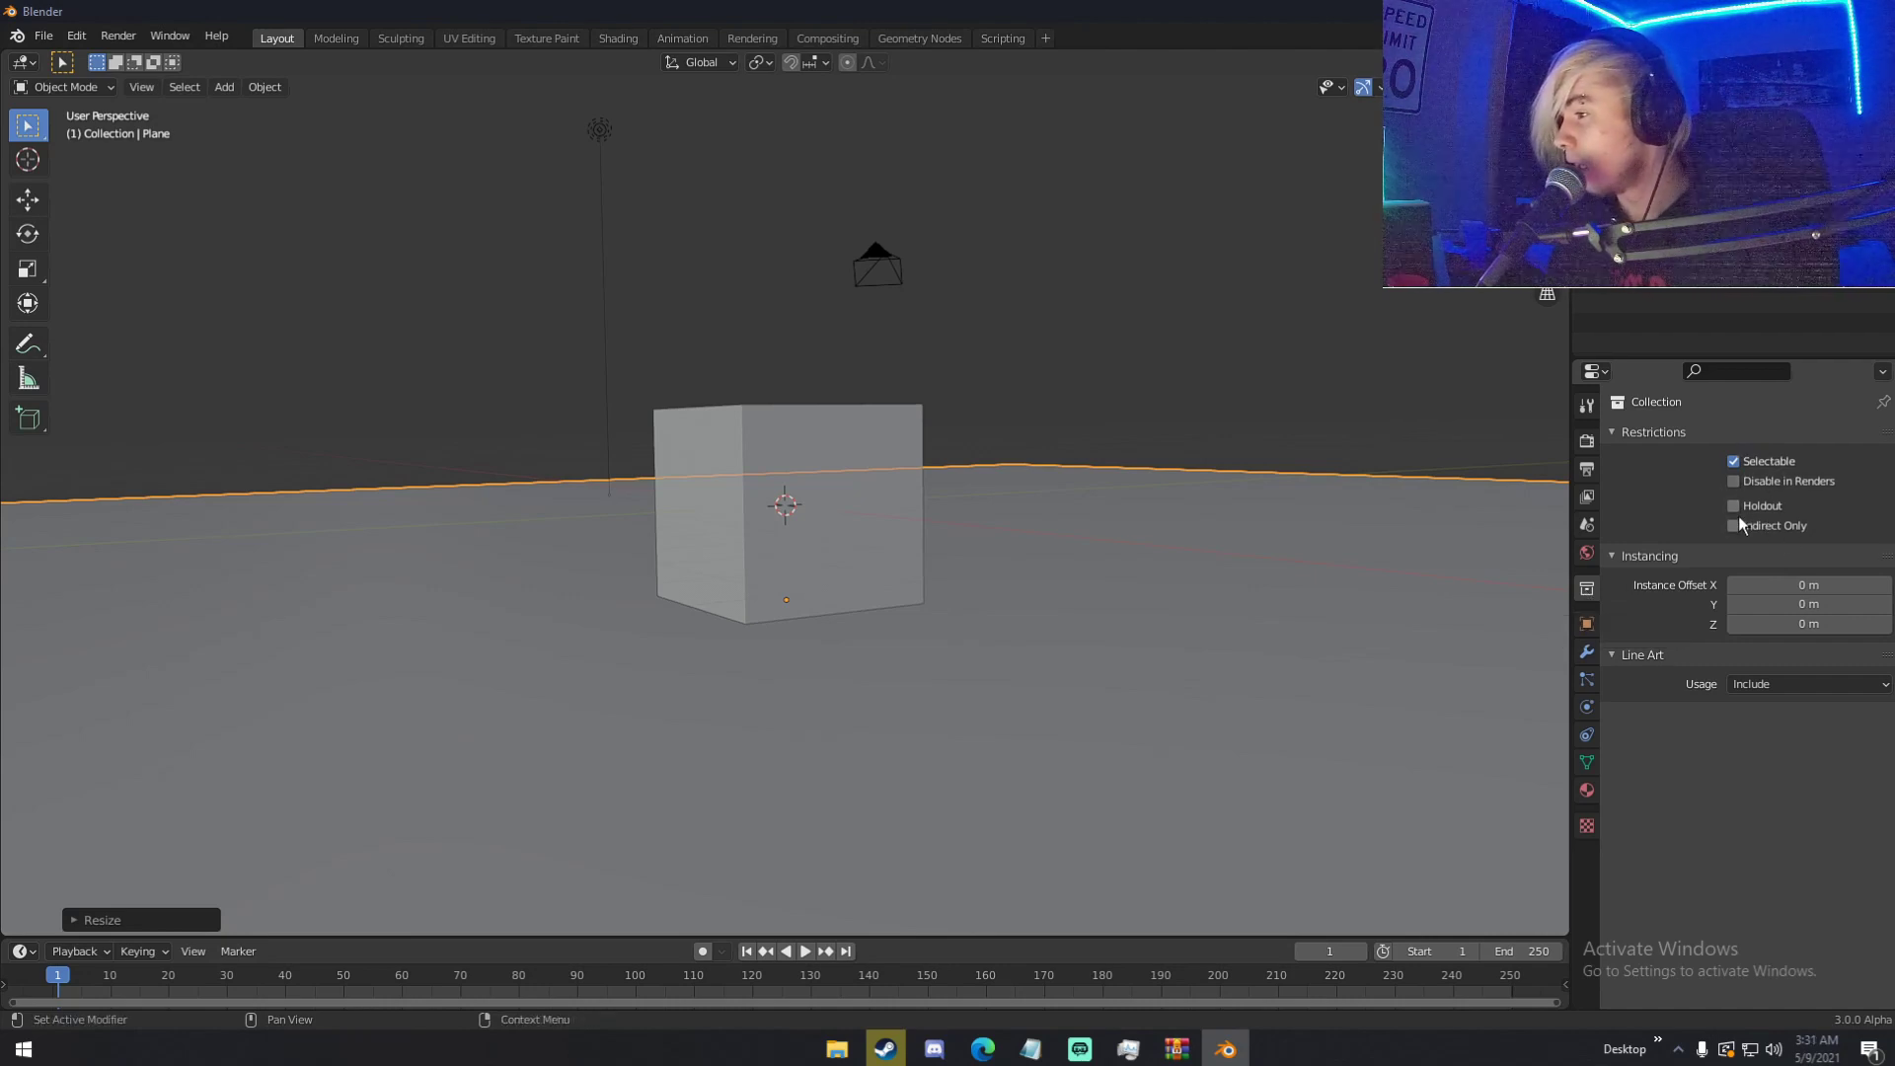
{"action": "left_click", "coordinate": [1585, 627]}
{"action": "left_click", "coordinate": [1587, 589]}
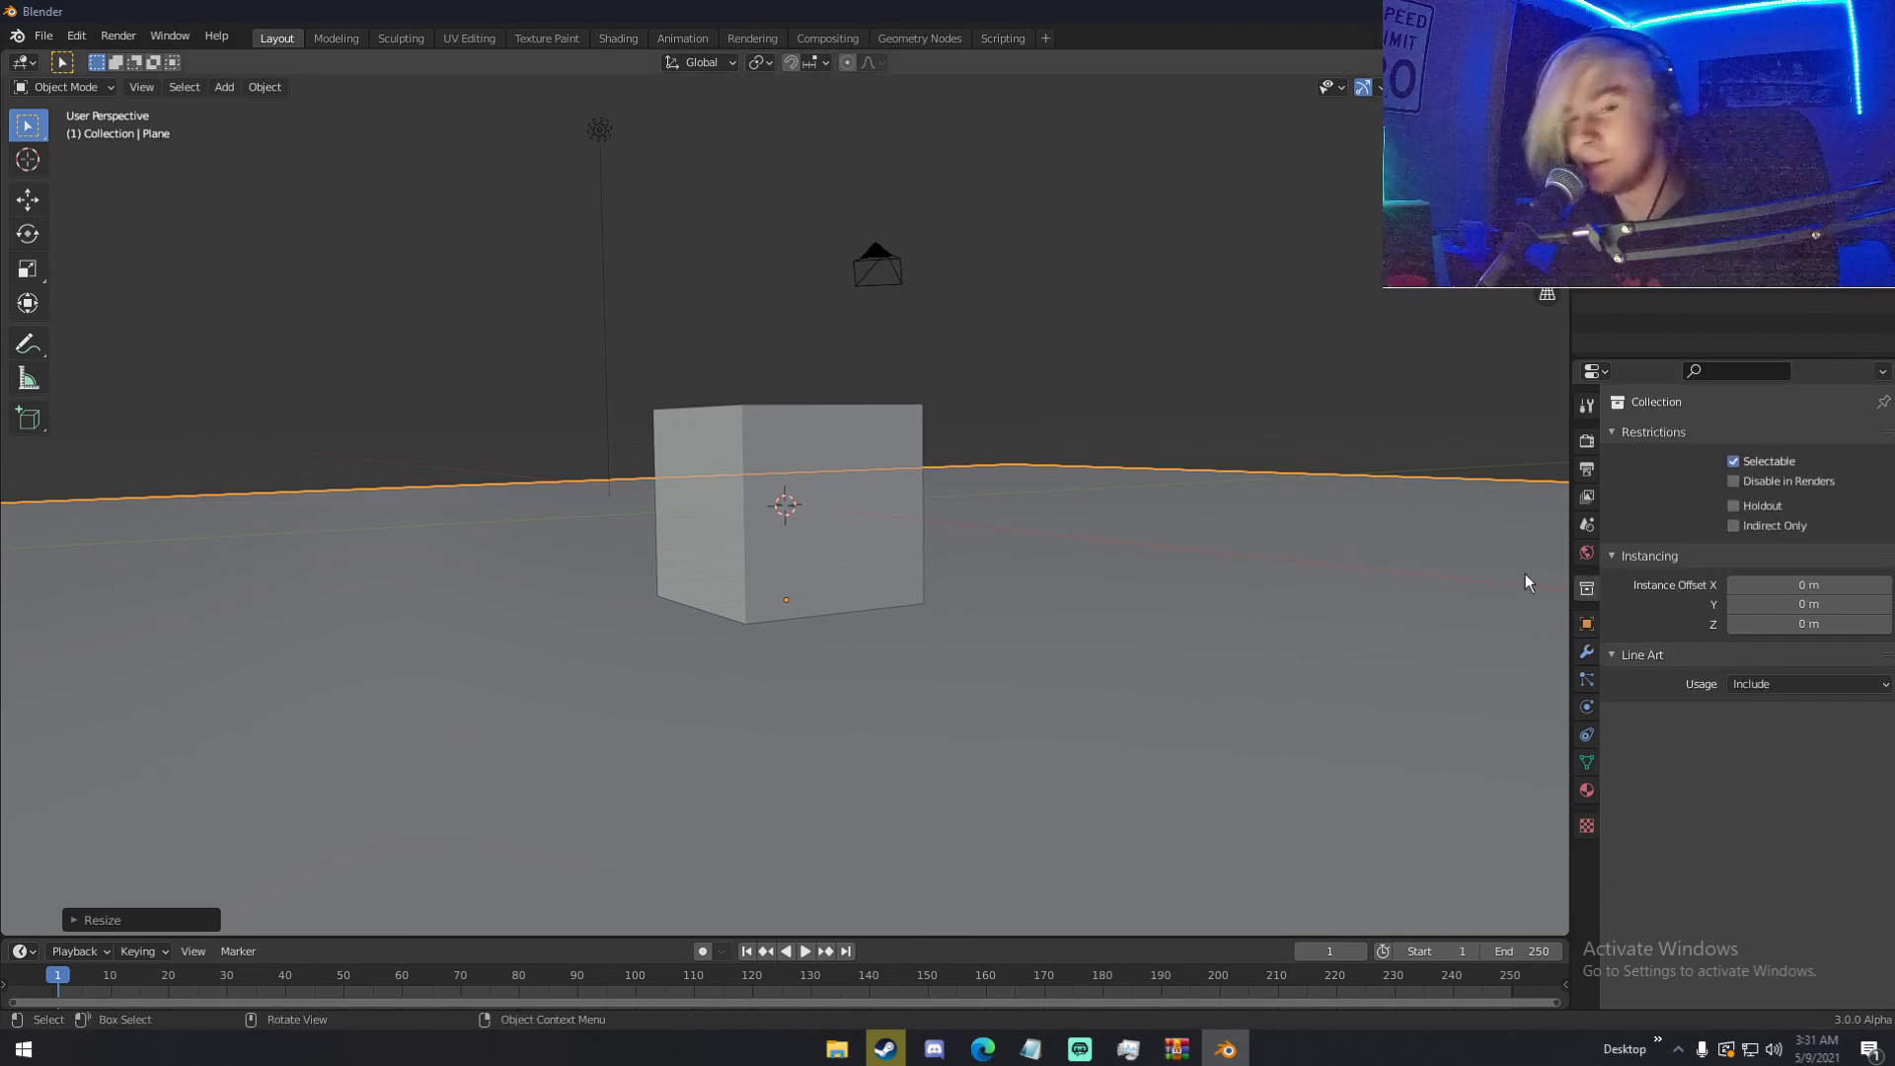
{"action": "left_click", "coordinate": [1585, 789]}
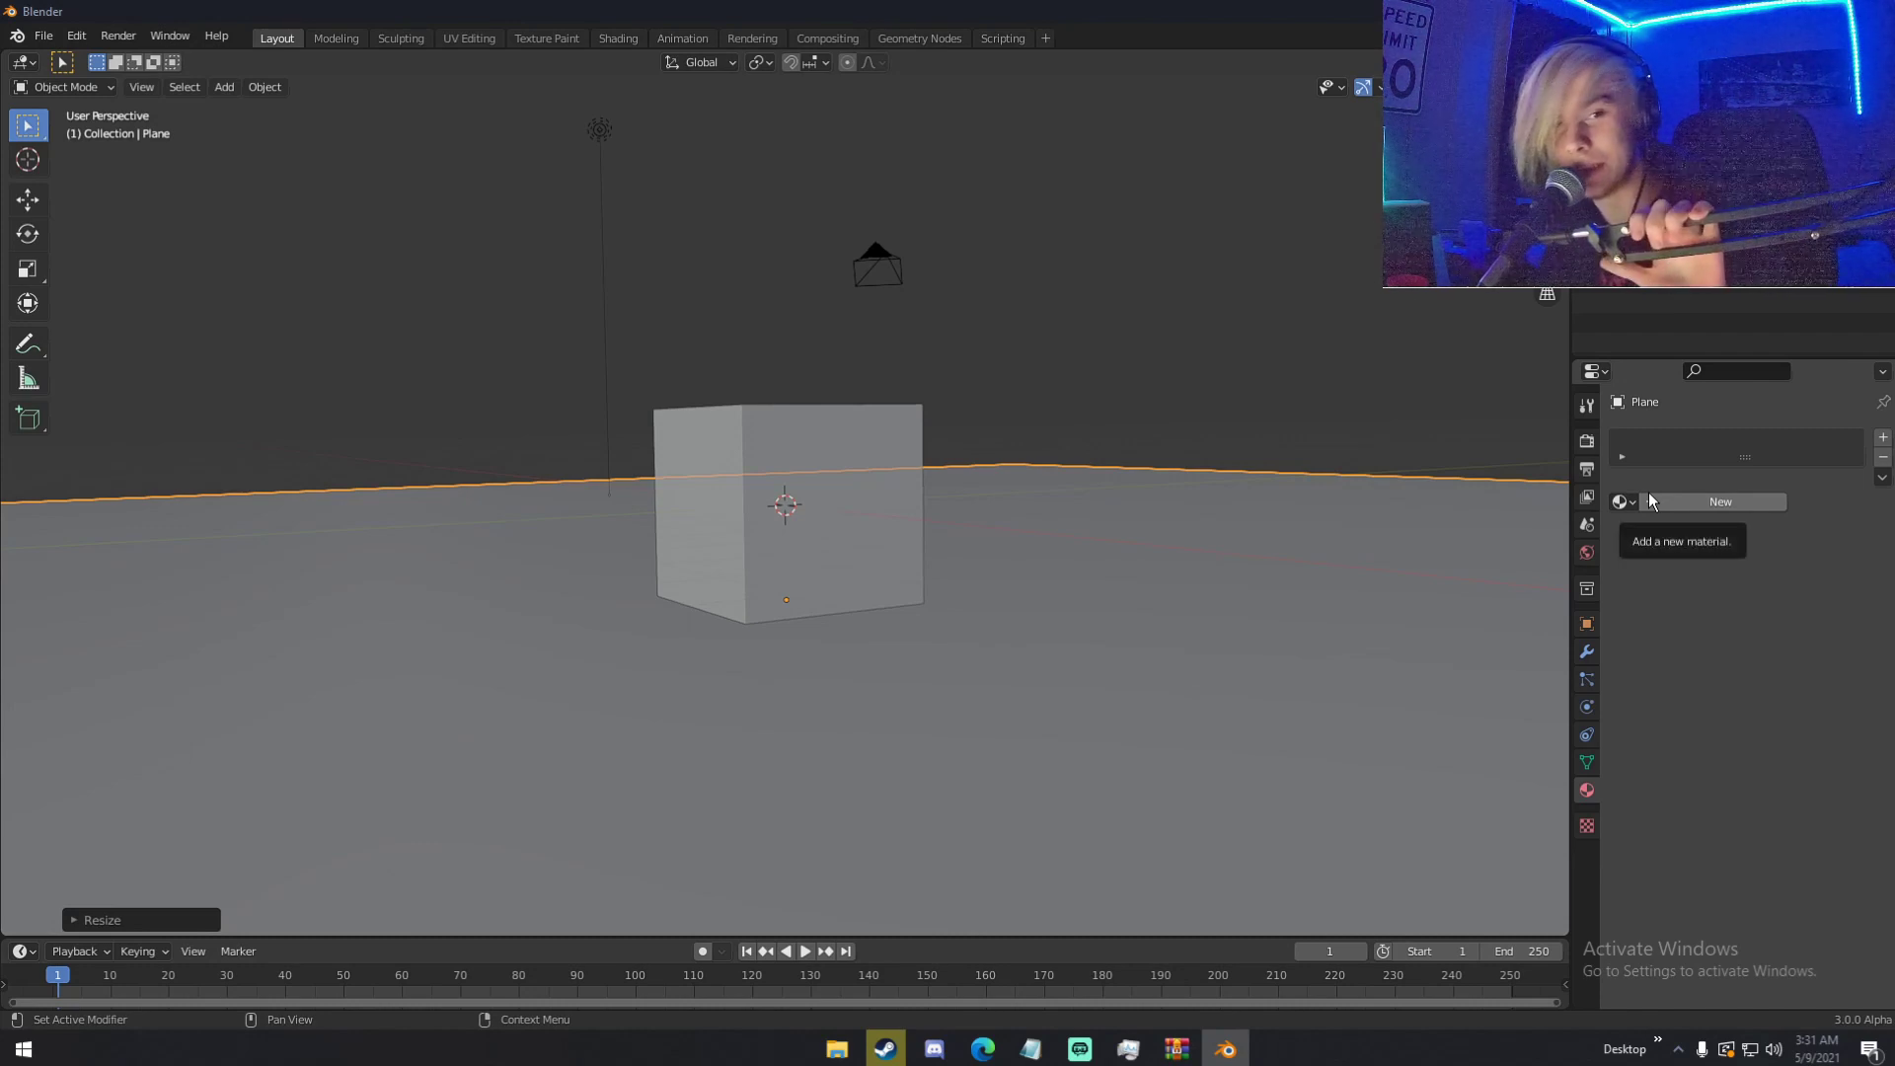
- Preview the cube and plane in rendered shading, examine the lighting and shadow from several angles, and return to solid shading
{"action": "middle_click_drag", "start_coordinate": [1554, 553], "coordinate": [1135, 680]}
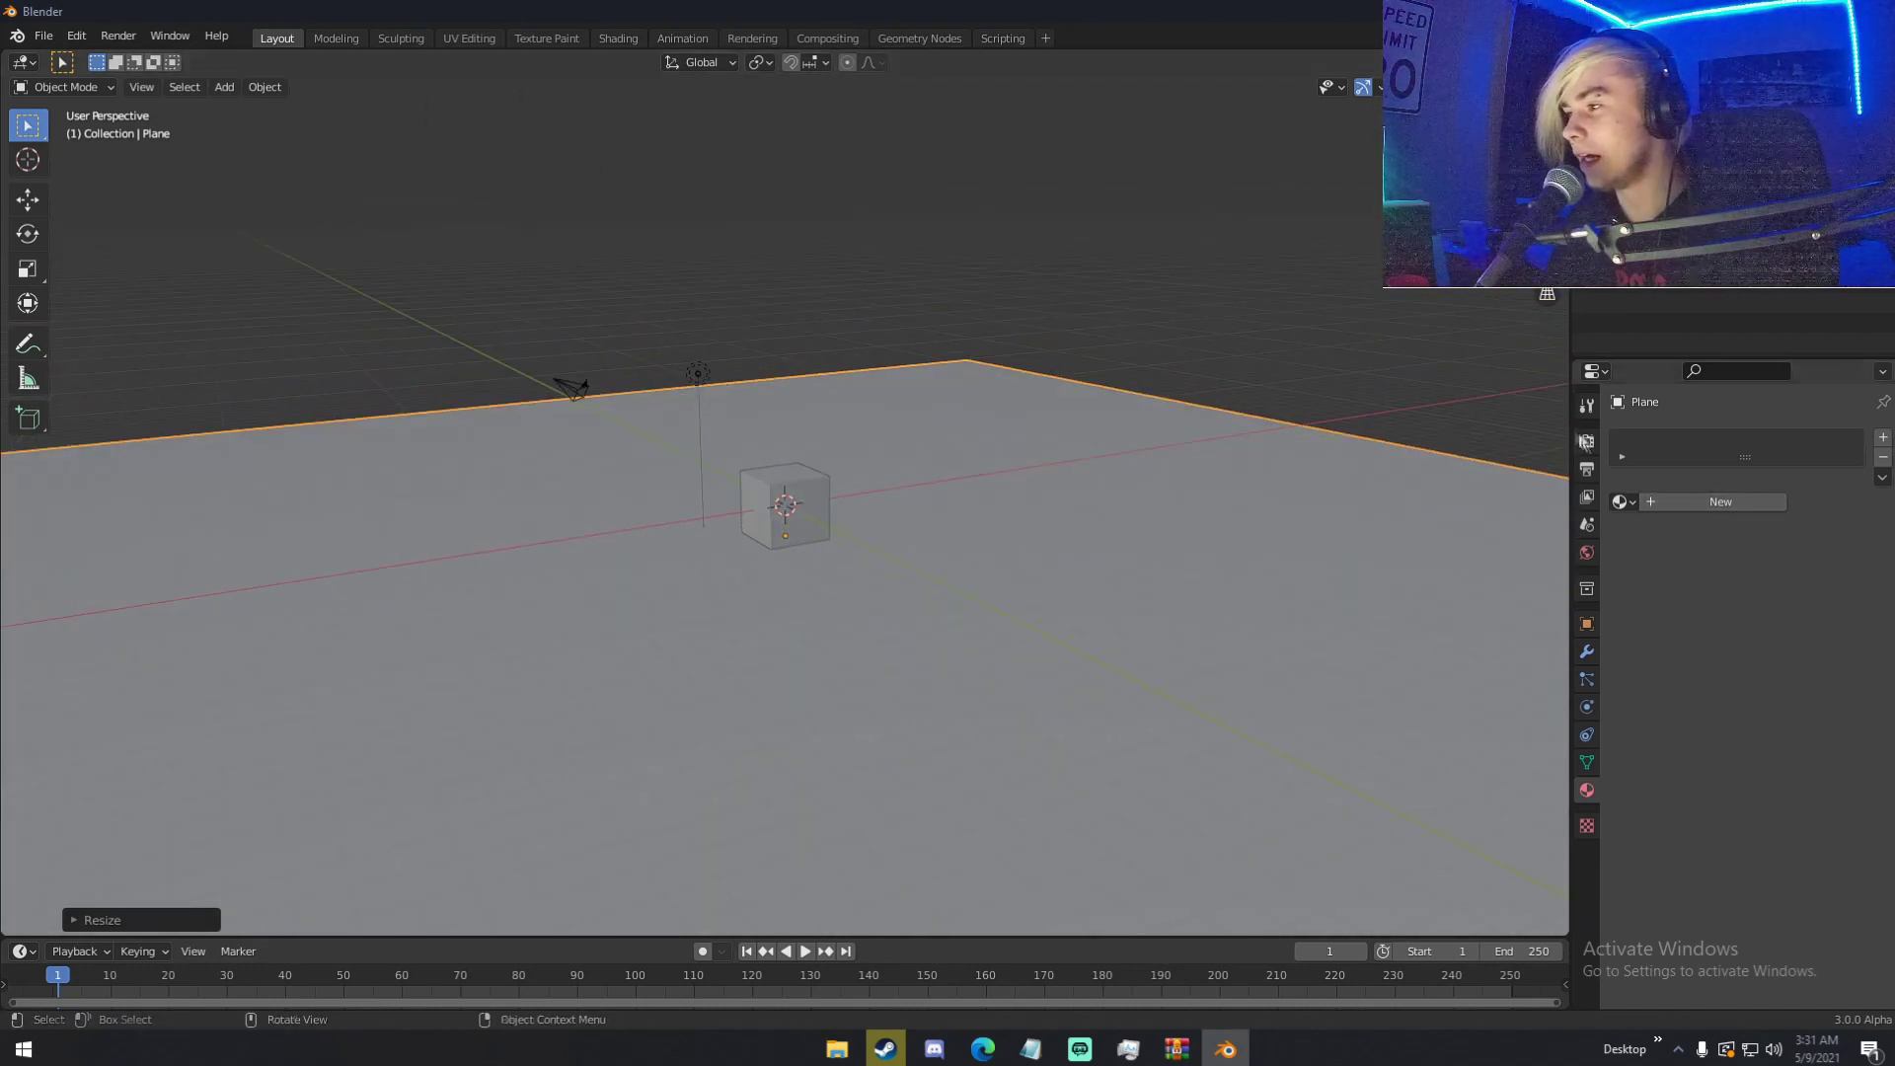
{"action": "key", "text": "z"}
{"action": "left_click", "coordinate": [1036, 444]}
{"action": "middle_click_drag", "start_coordinate": [896, 424], "coordinate": [987, 493]}
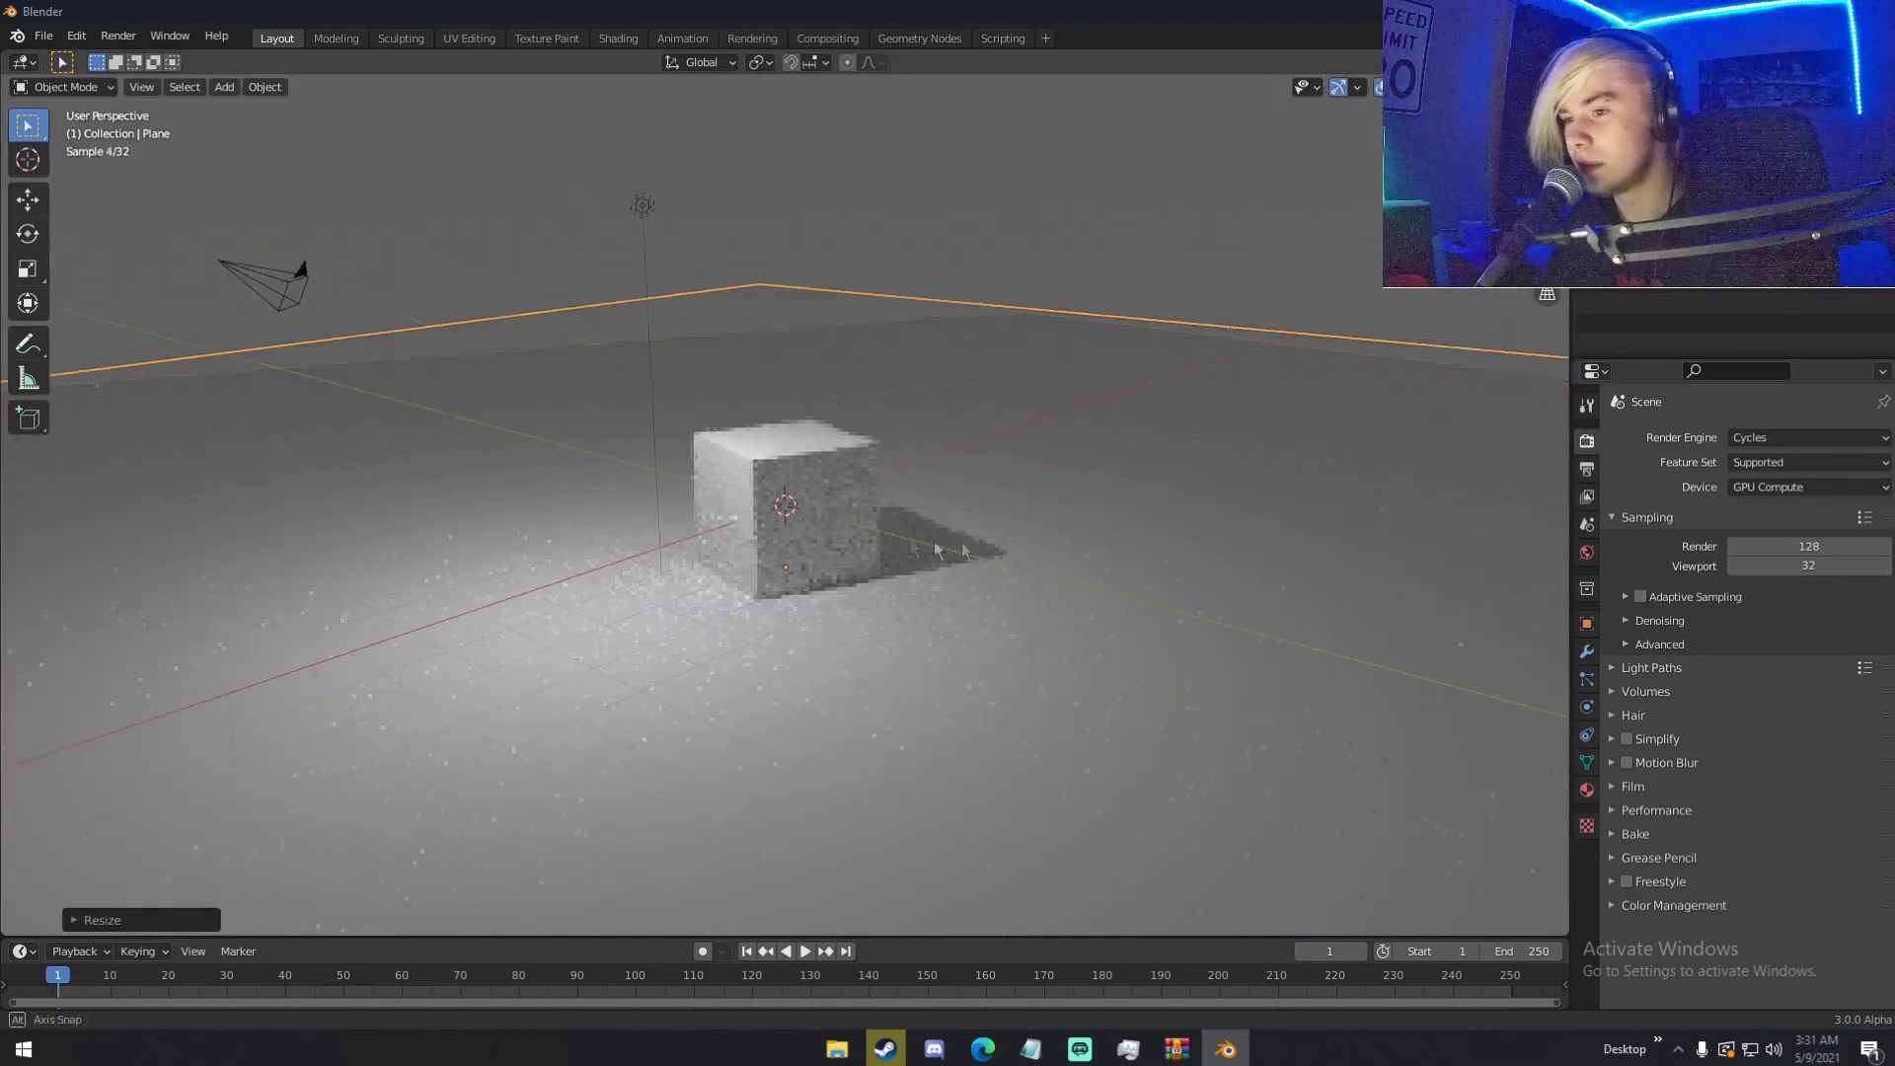
{"action": "scroll", "coordinate": [1046, 543], "scroll_direction": "up", "scroll_amount": 3}
{"action": "mouse_move", "coordinate": [1048, 548]}
{"action": "middle_mouse_down"}
{"action": "mouse_move", "coordinate": [1099, 435]}
{"action": "mouse_move", "coordinate": [1075, 520]}
{"action": "mouse_move", "coordinate": [981, 541]}
{"action": "mouse_move", "coordinate": [1027, 577]}
{"action": "middle_mouse_up"}
{"action": "scroll", "coordinate": [1022, 570], "scroll_direction": "up", "scroll_amount": 4}
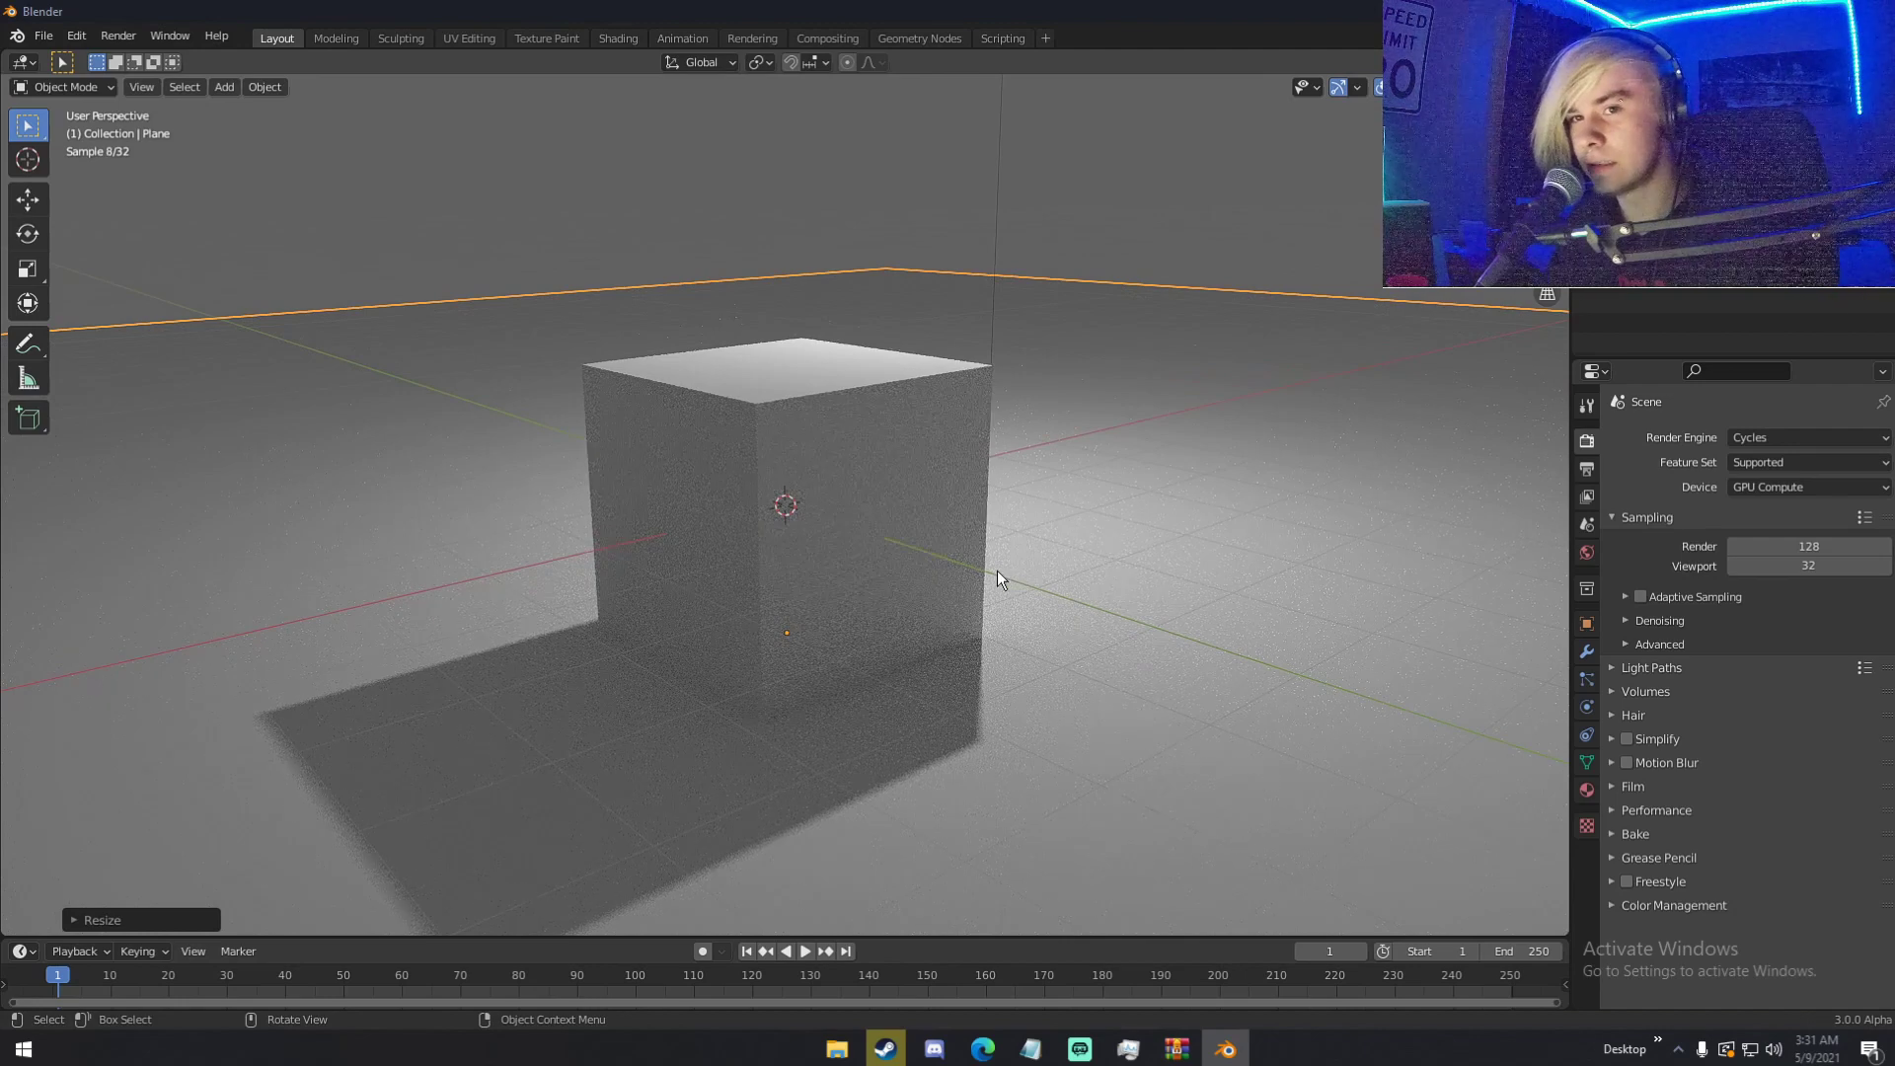
{"action": "mouse_move", "coordinate": [997, 571]}
{"action": "middle_mouse_down"}
{"action": "mouse_move", "coordinate": [1062, 576]}
{"action": "mouse_move", "coordinate": [905, 588]}
{"action": "middle_mouse_up"}
{"action": "scroll", "coordinate": [1057, 576], "scroll_direction": "down", "scroll_amount": 4}
{"action": "key", "text": "z"}
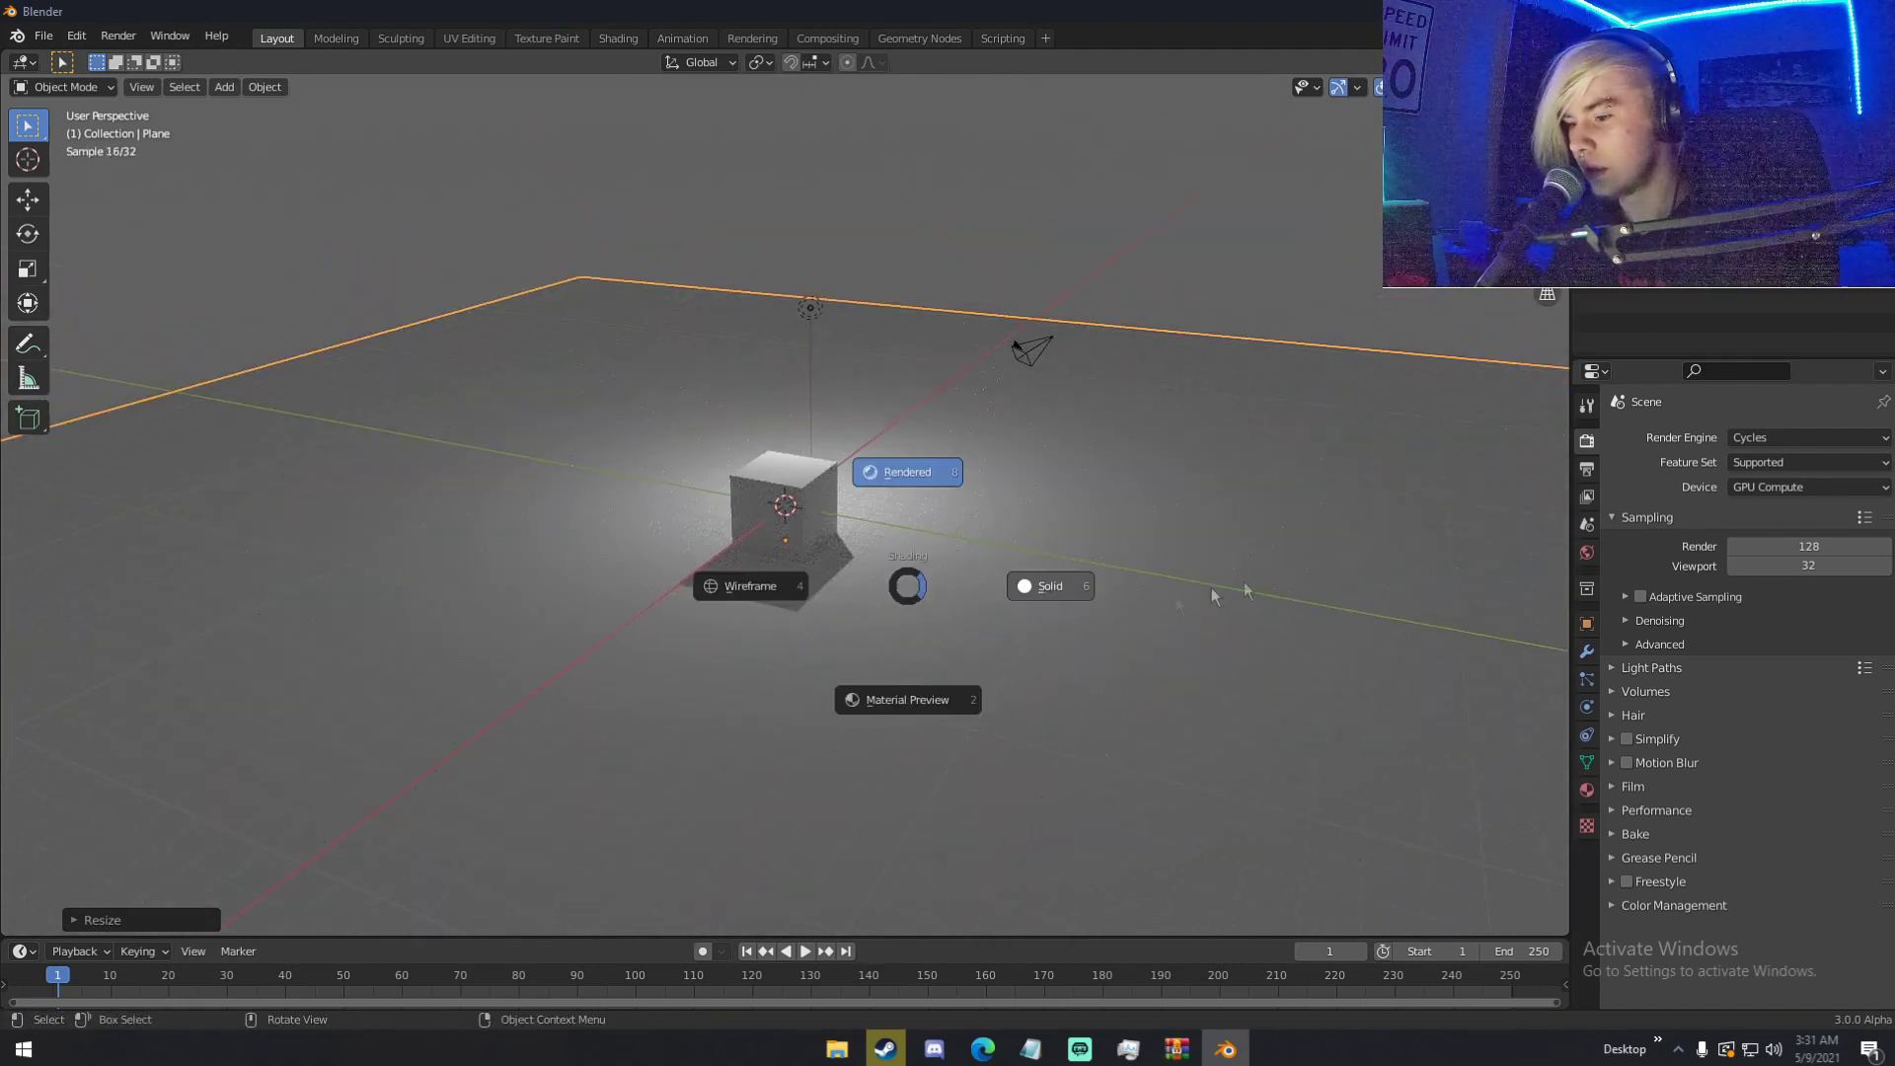
{"action": "left_click", "coordinate": [901, 470]}
- Switch to Steam, launch Blender from the library and dismiss its splash screen
{"action": "key", "text": "alt+Tab"}
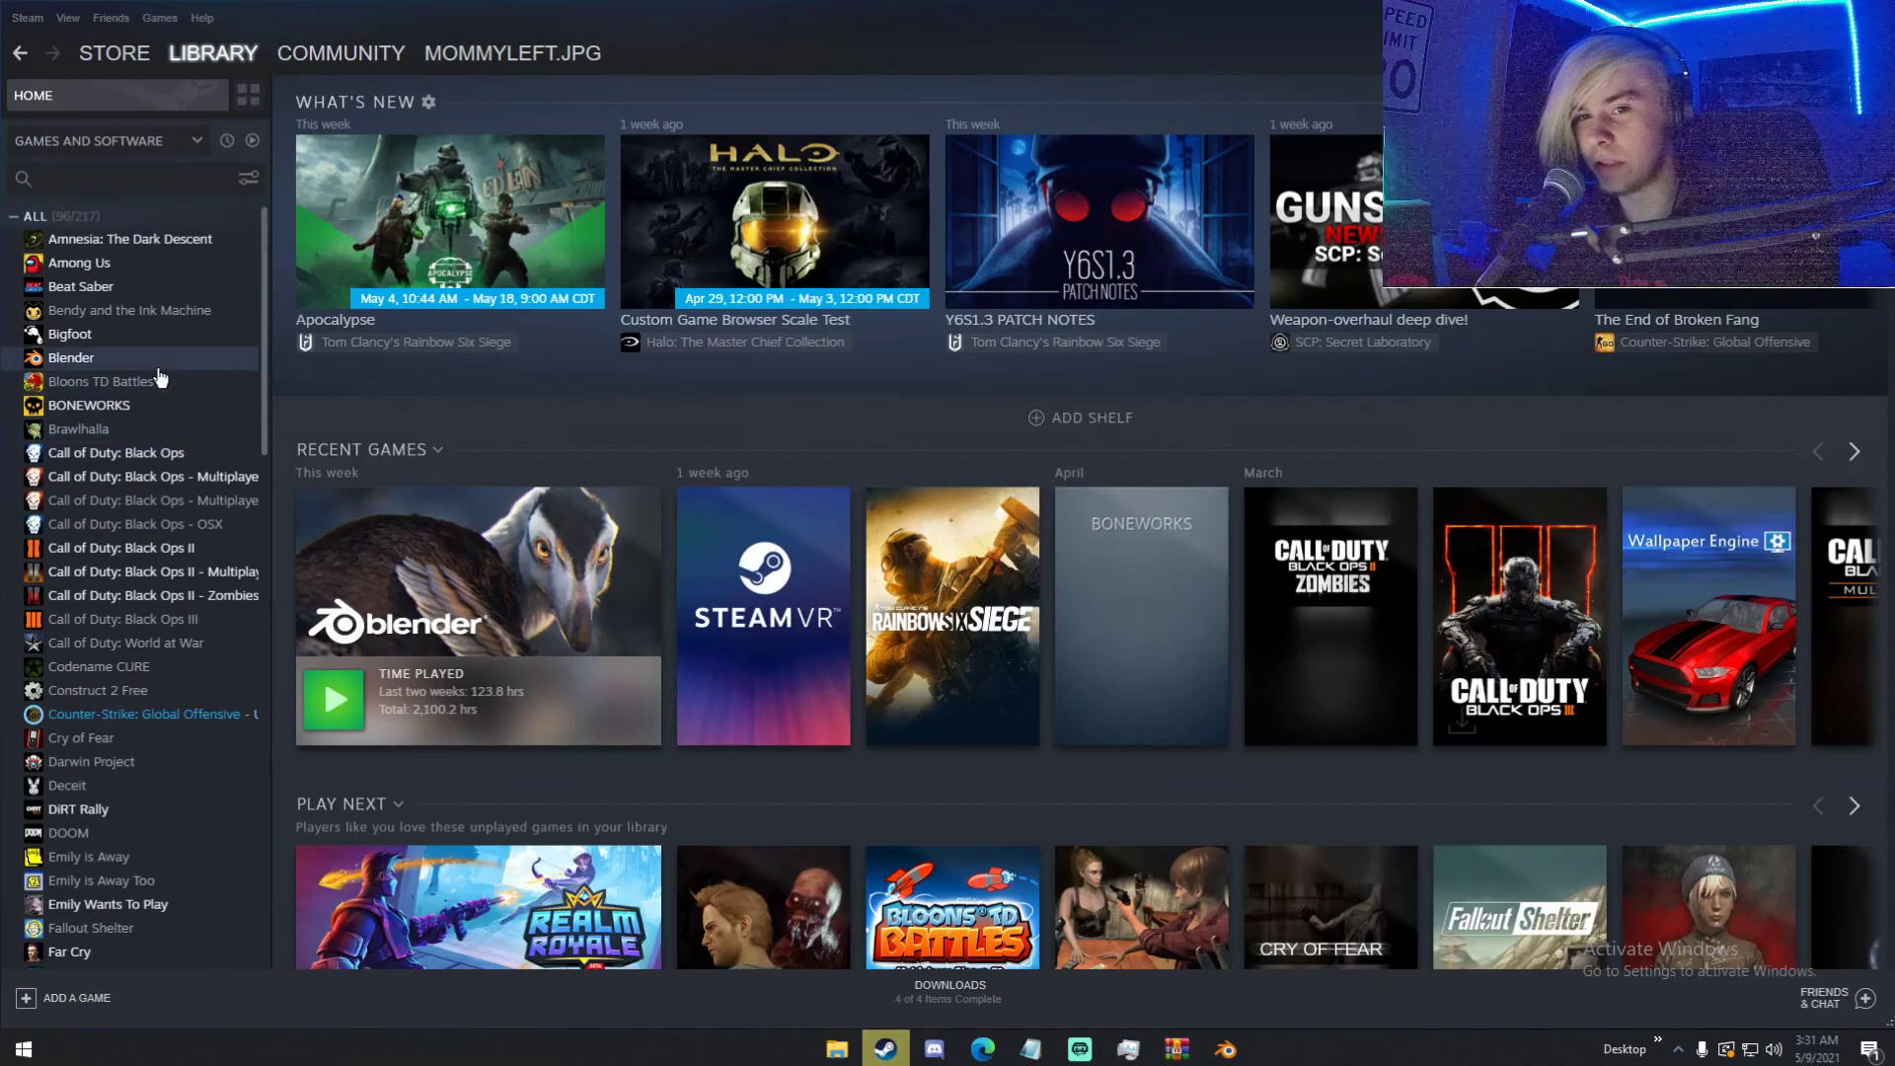
{"action": "left_click", "coordinate": [99, 357]}
{"action": "left_click", "coordinate": [373, 424]}
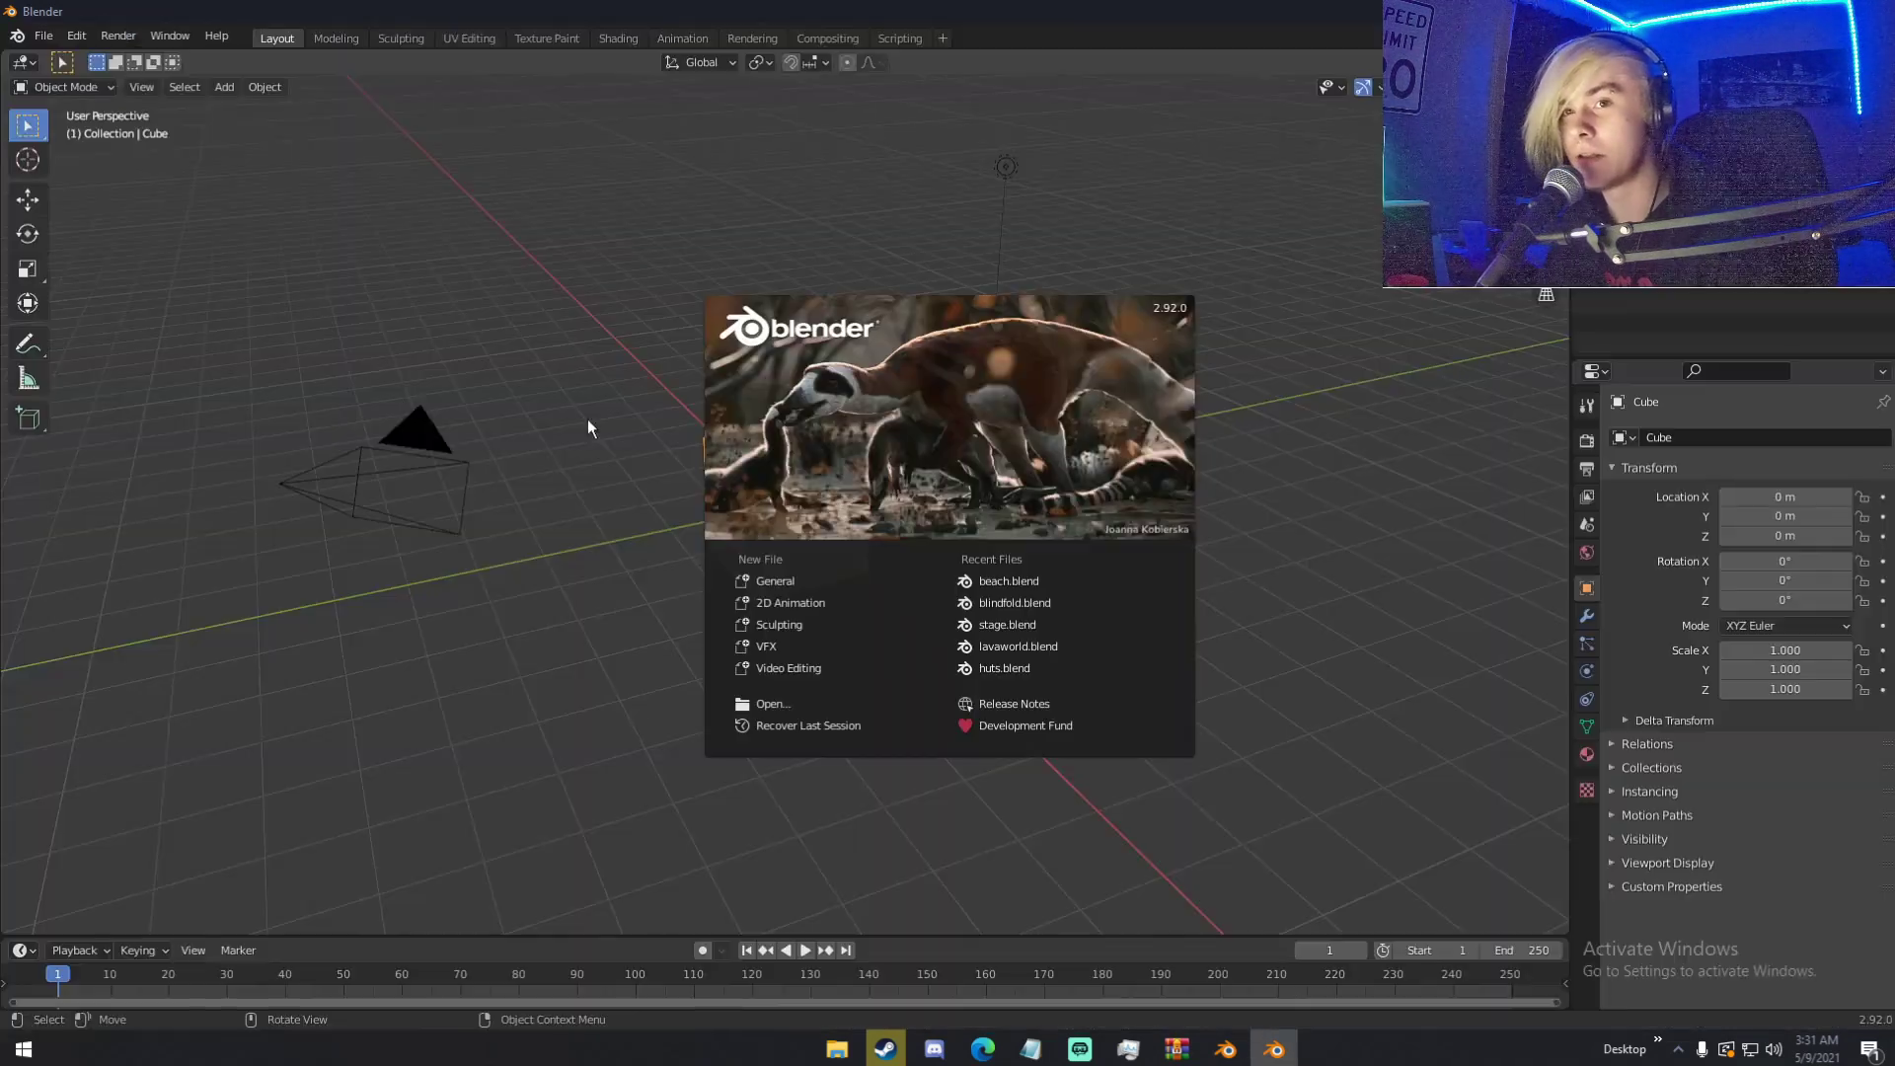
{"action": "left_click", "coordinate": [612, 380]}
- Add a plane about 1.14 m below the scene's centre and scale it up by about 56 to form a floor
{"action": "key", "text": "shift+a"}
{"action": "mouse_move", "coordinate": [761, 449]}
{"action": "left_click", "coordinate": [839, 455]}
{"action": "middle_click_drag", "start_coordinate": [838, 456], "coordinate": [873, 463]}
{"action": "key", "text": "g"}
{"action": "key", "text": "z"}
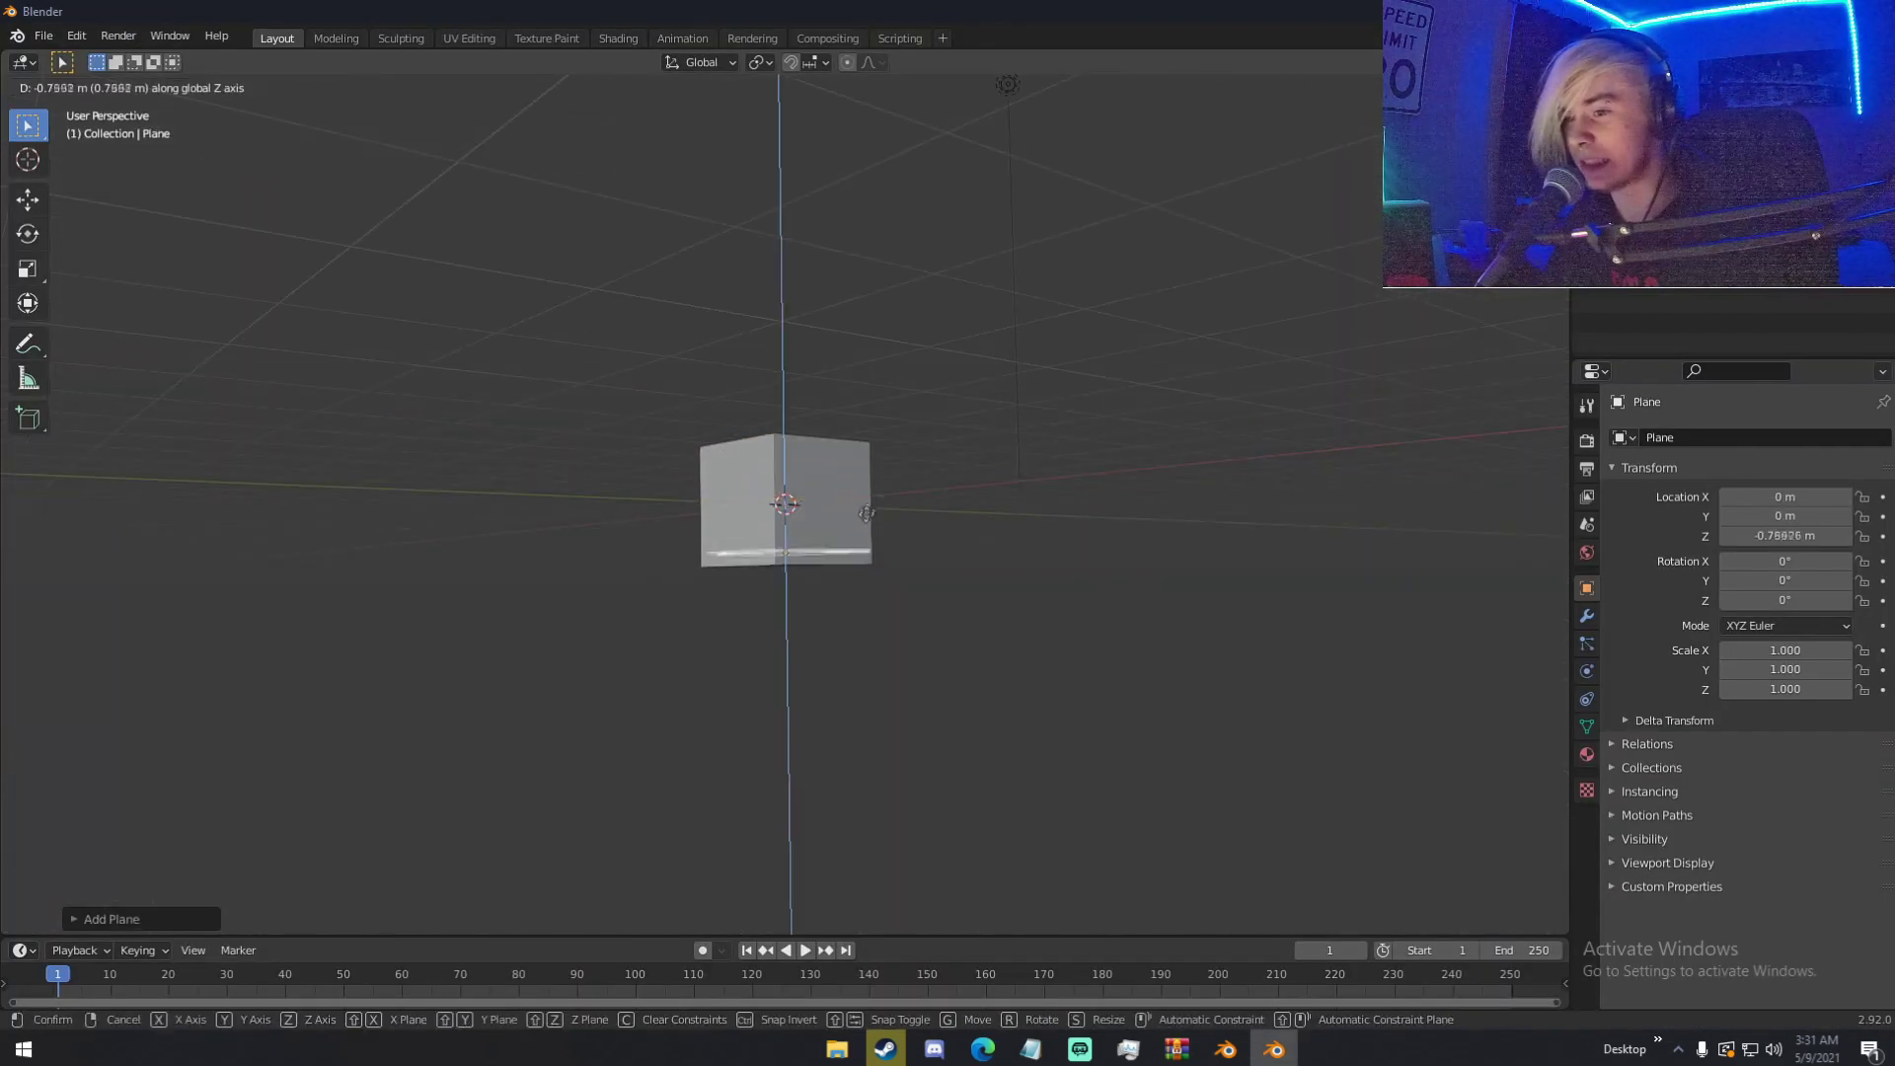
{"action": "key", "text": "Return"}
{"action": "key", "text": "s"}
{"action": "key", "text": "Return"}
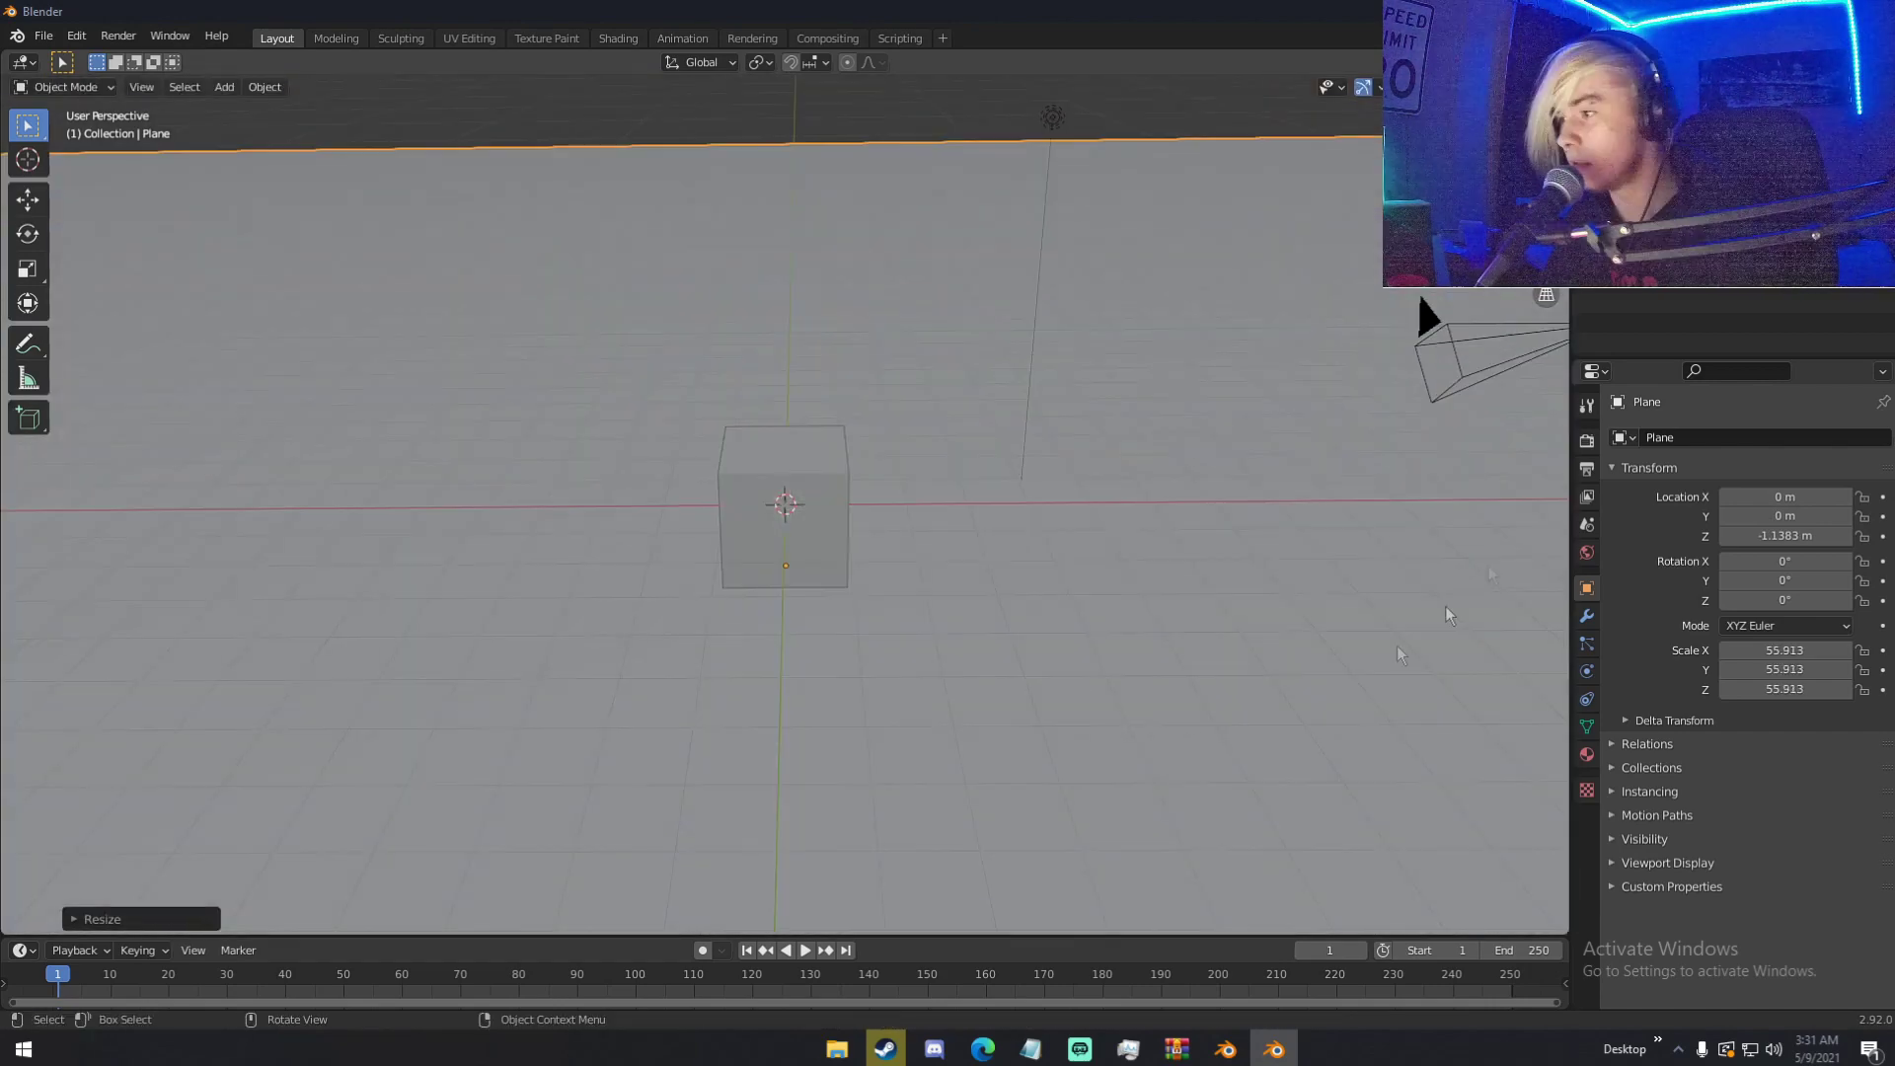
- Set the render engine to Cycles and the render device to GPU Compute
{"action": "left_click", "coordinate": [1587, 441]}
{"action": "left_click", "coordinate": [1776, 437]}
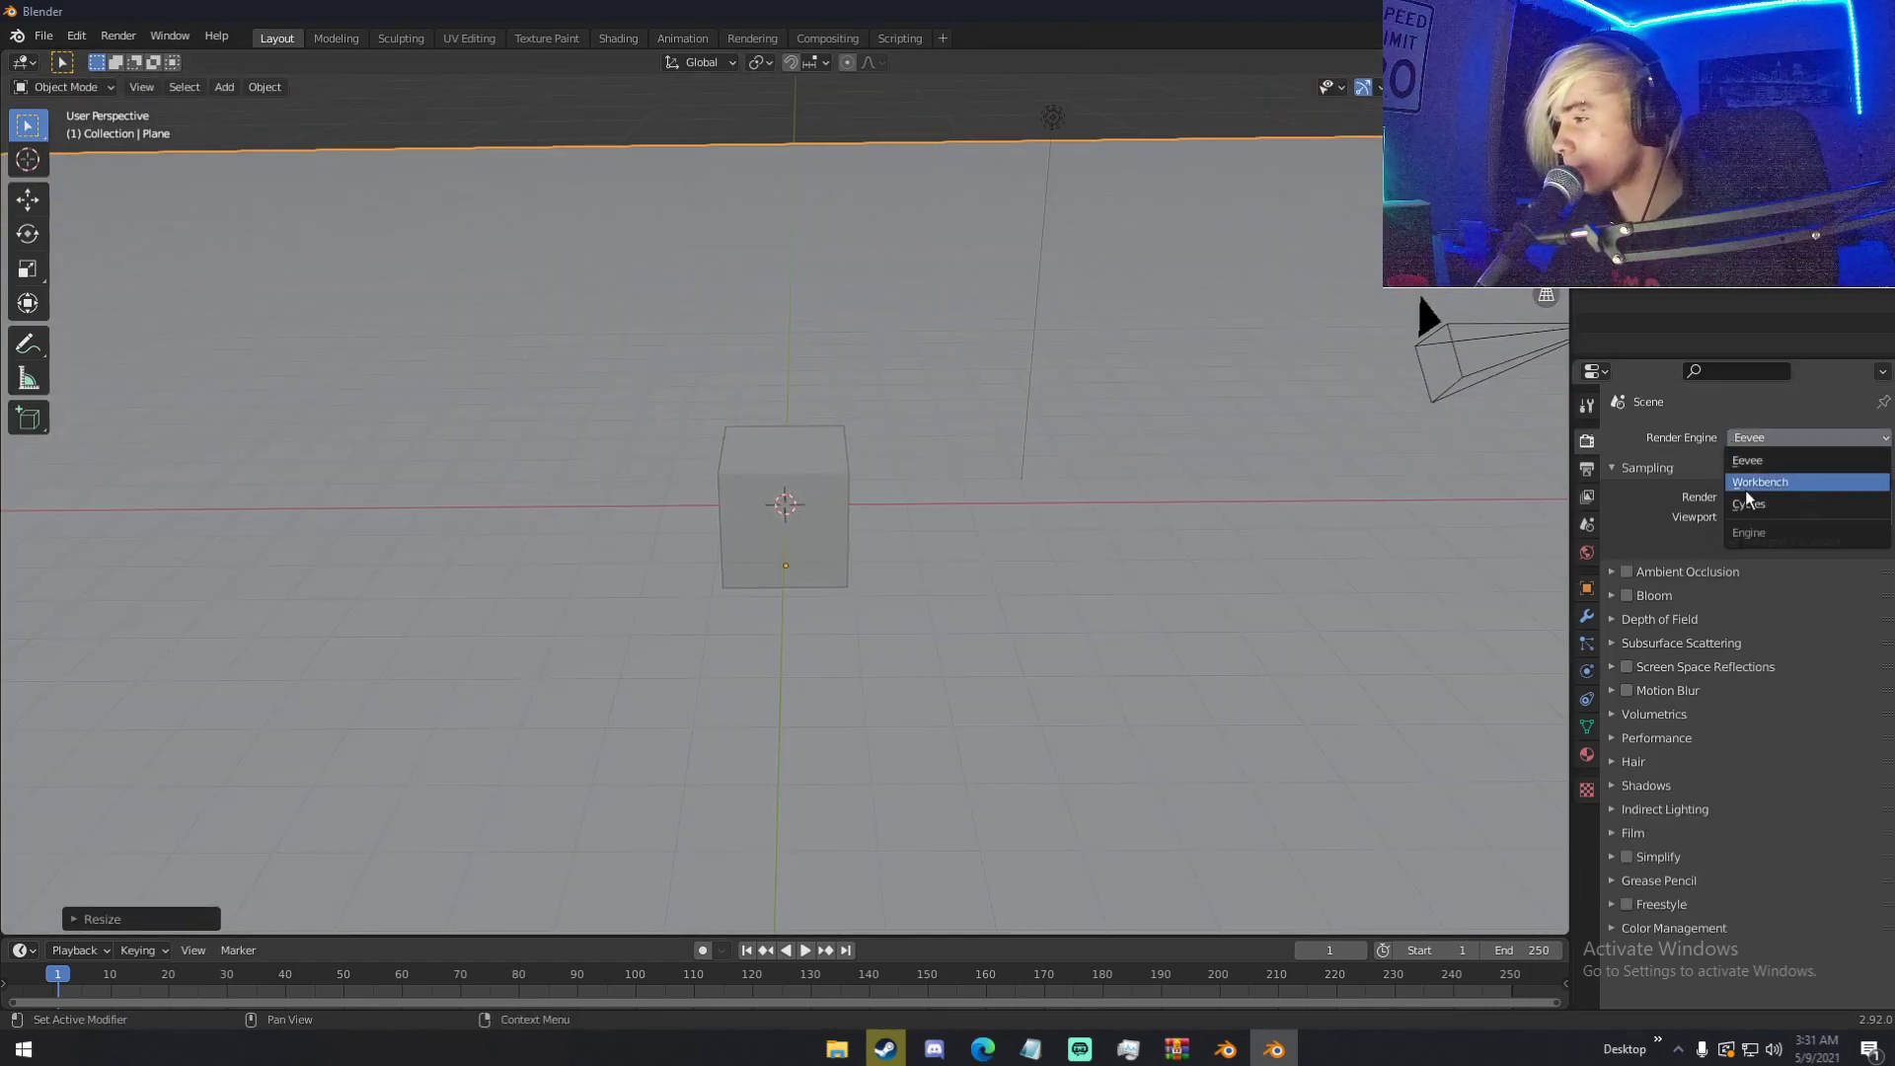
{"action": "left_click", "coordinate": [1766, 493]}
{"action": "left_click", "coordinate": [1806, 486]}
{"action": "left_click", "coordinate": [1776, 529]}
{"action": "scroll", "coordinate": [1279, 599], "scroll_direction": "up", "scroll_amount": 2}
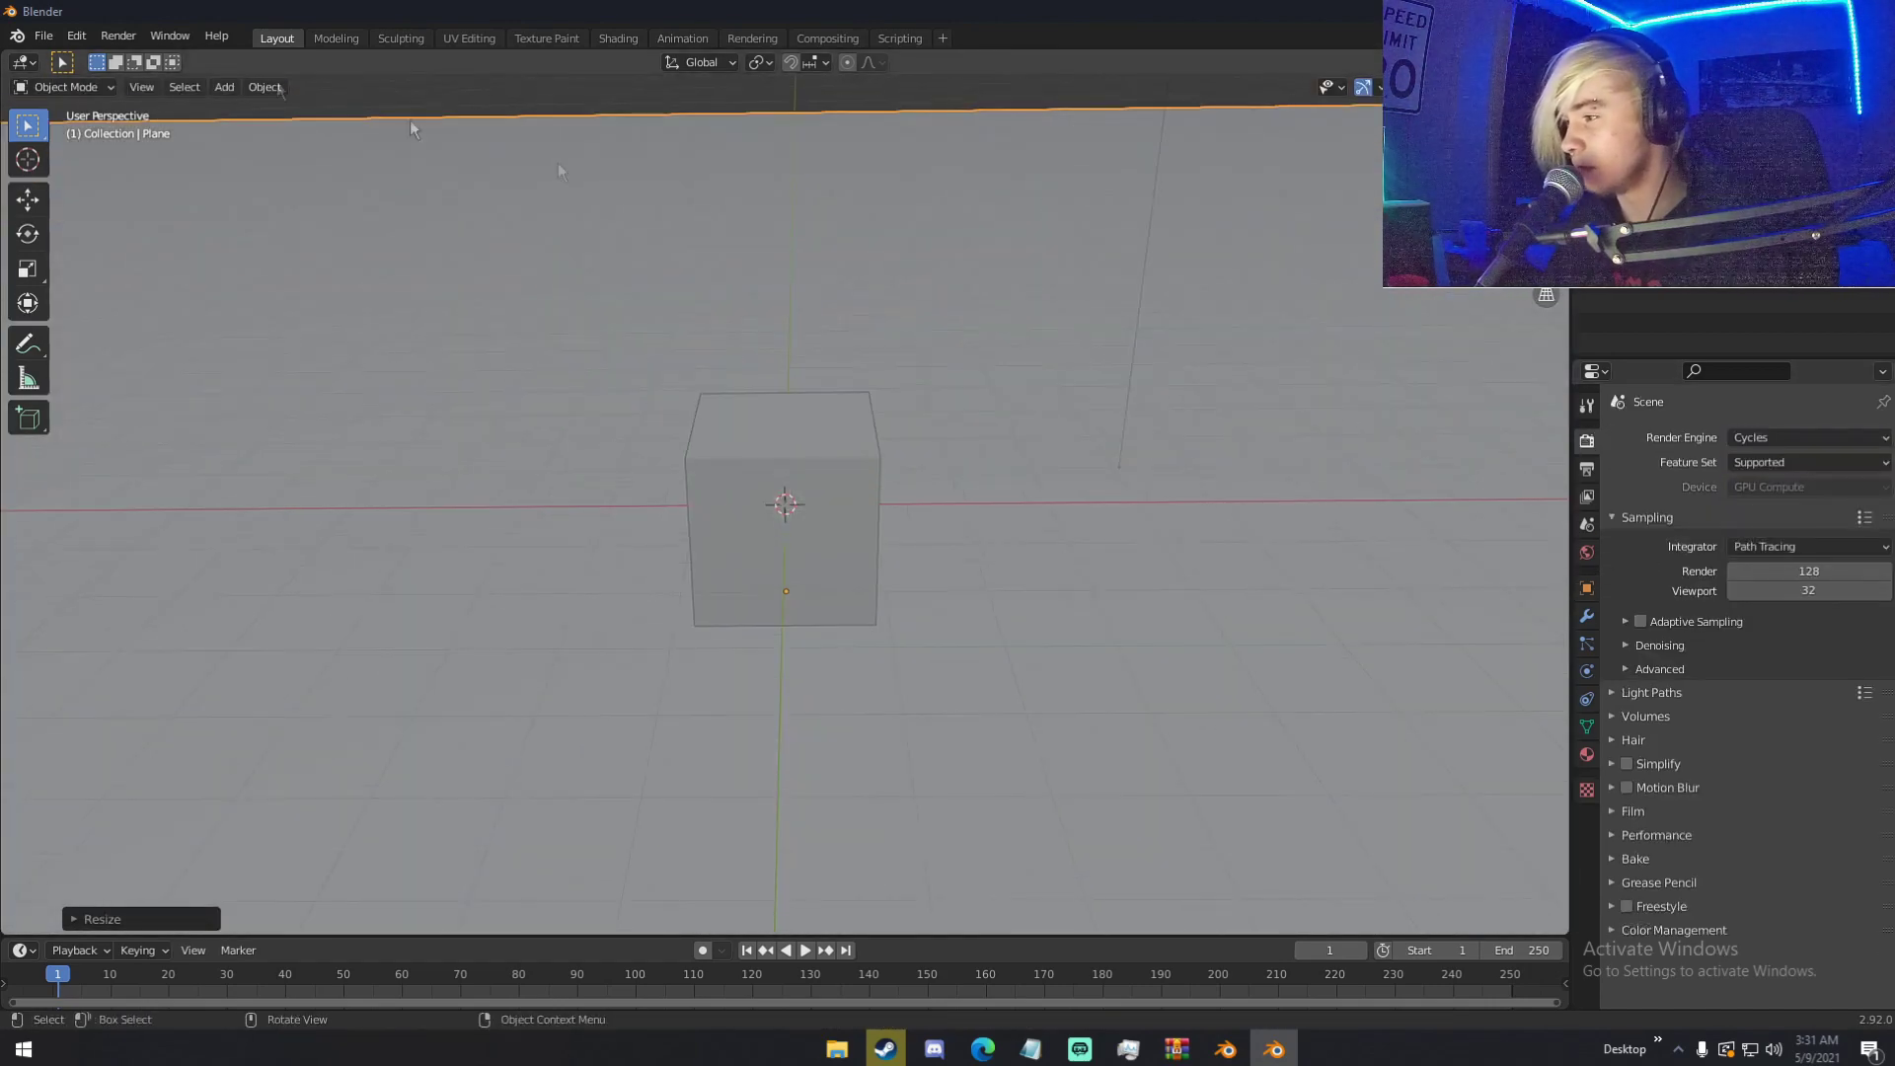
- Enable CUDA with the NVIDIA GeForce GTX 1060 3GB as the Cycles render device in the system preferences
{"action": "left_click", "coordinate": [76, 36]}
{"action": "left_click", "coordinate": [153, 318]}
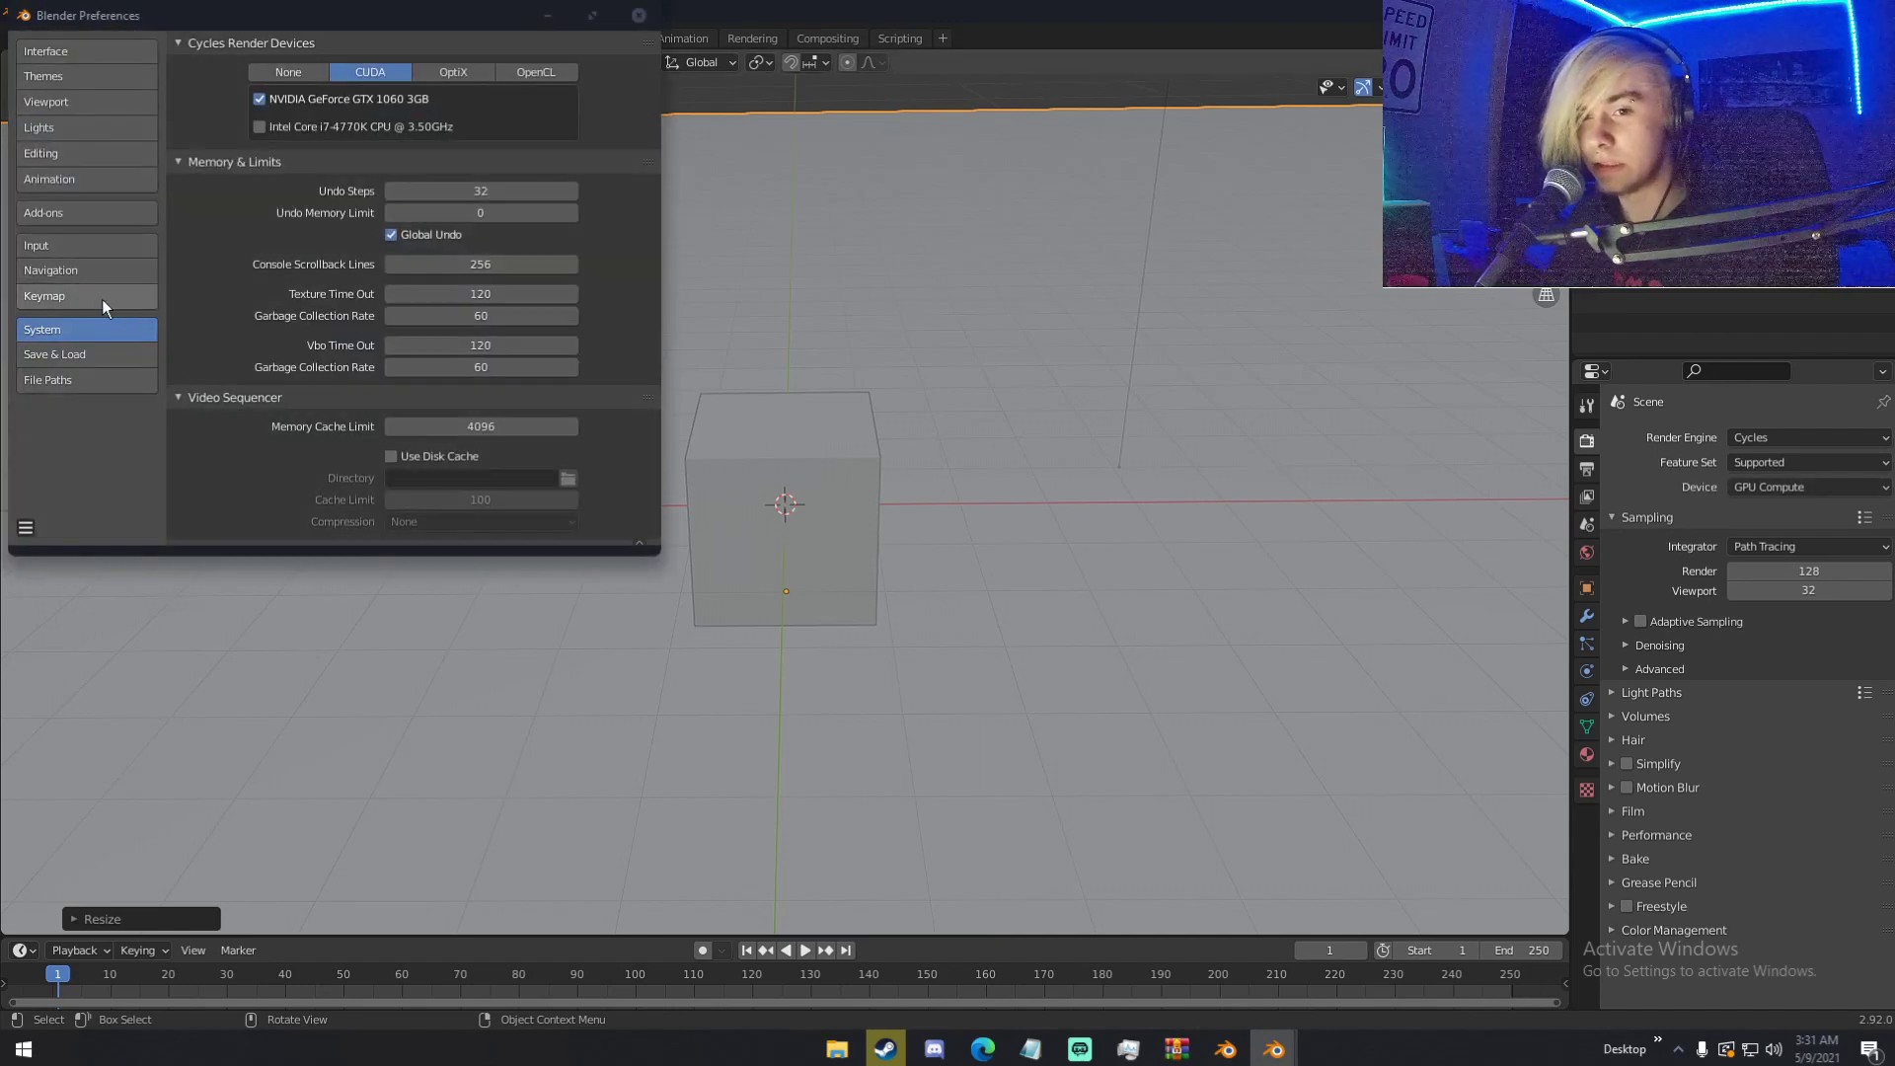
{"action": "left_click", "coordinate": [413, 99]}
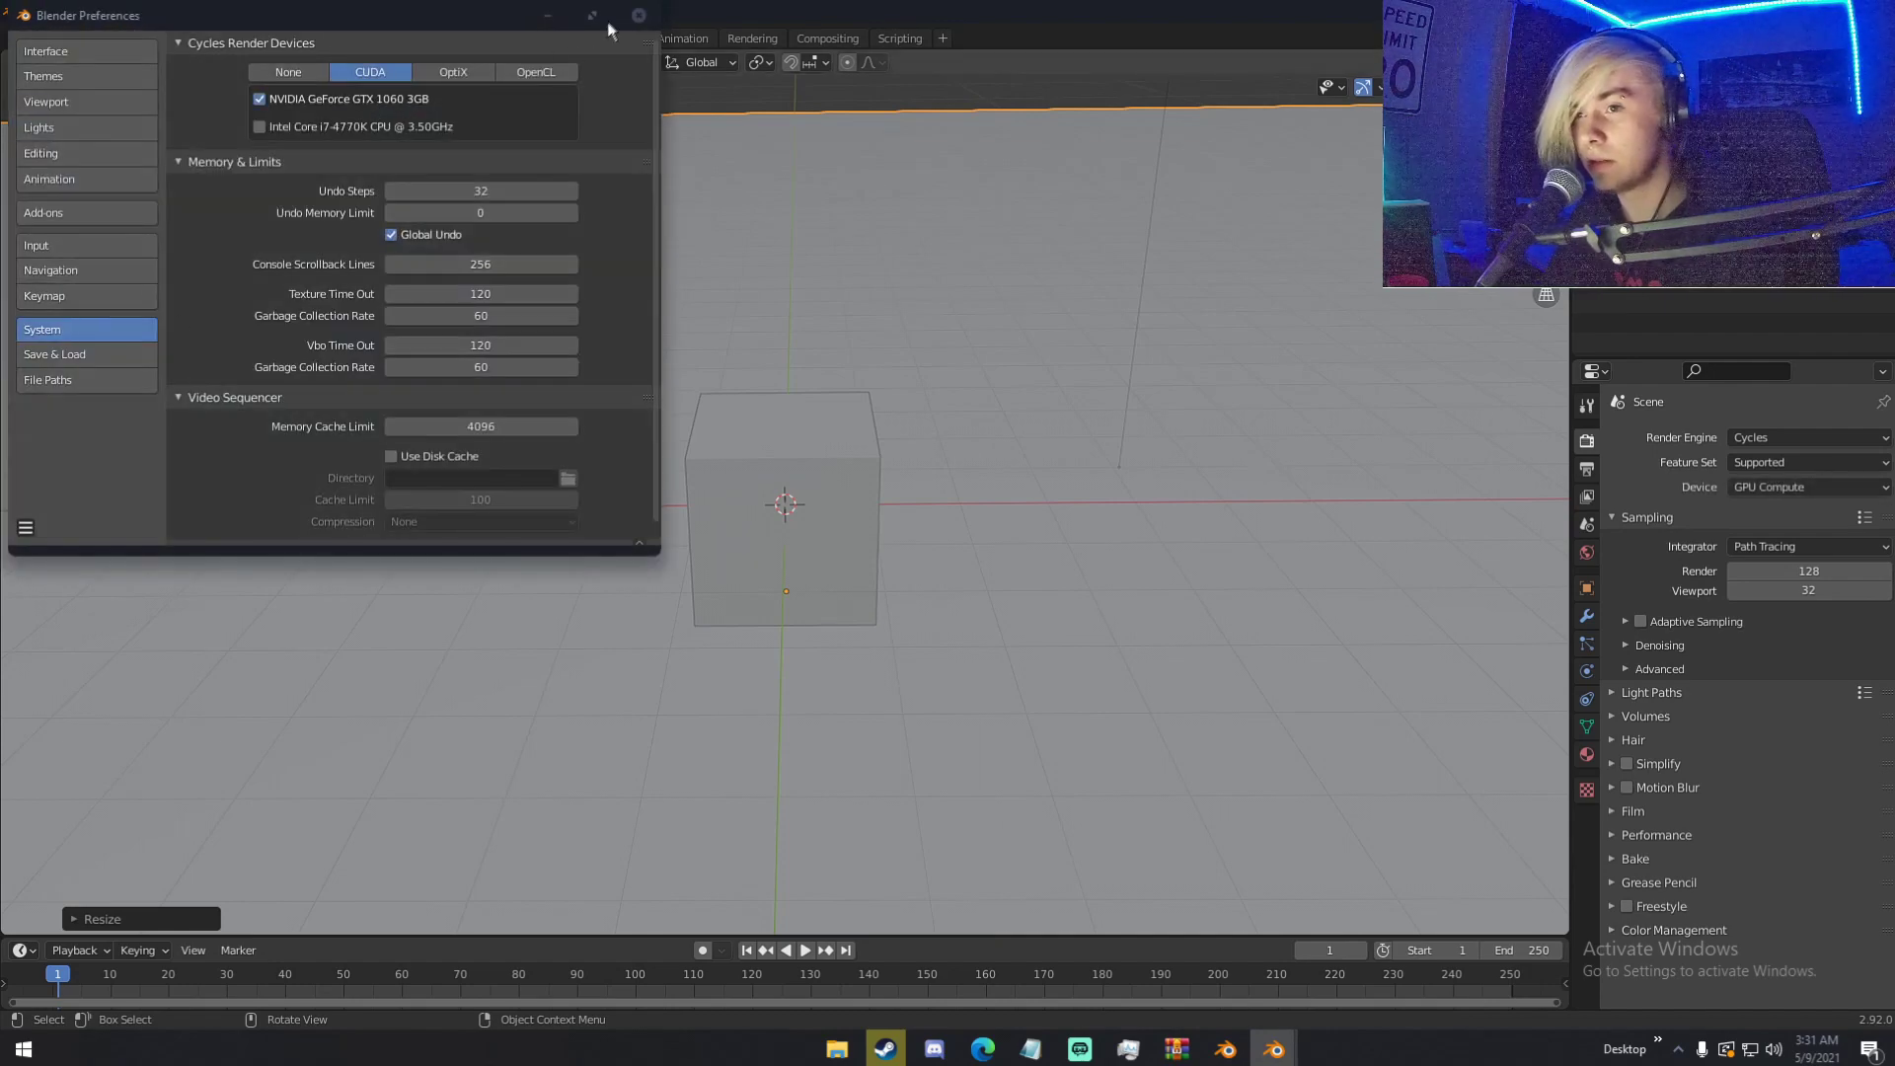
{"action": "left_click", "coordinate": [639, 14]}
- Switch the viewport to rendered shading and examine the noise on the cube and its shadow
{"action": "key", "text": "z"}
{"action": "left_click", "coordinate": [961, 312]}
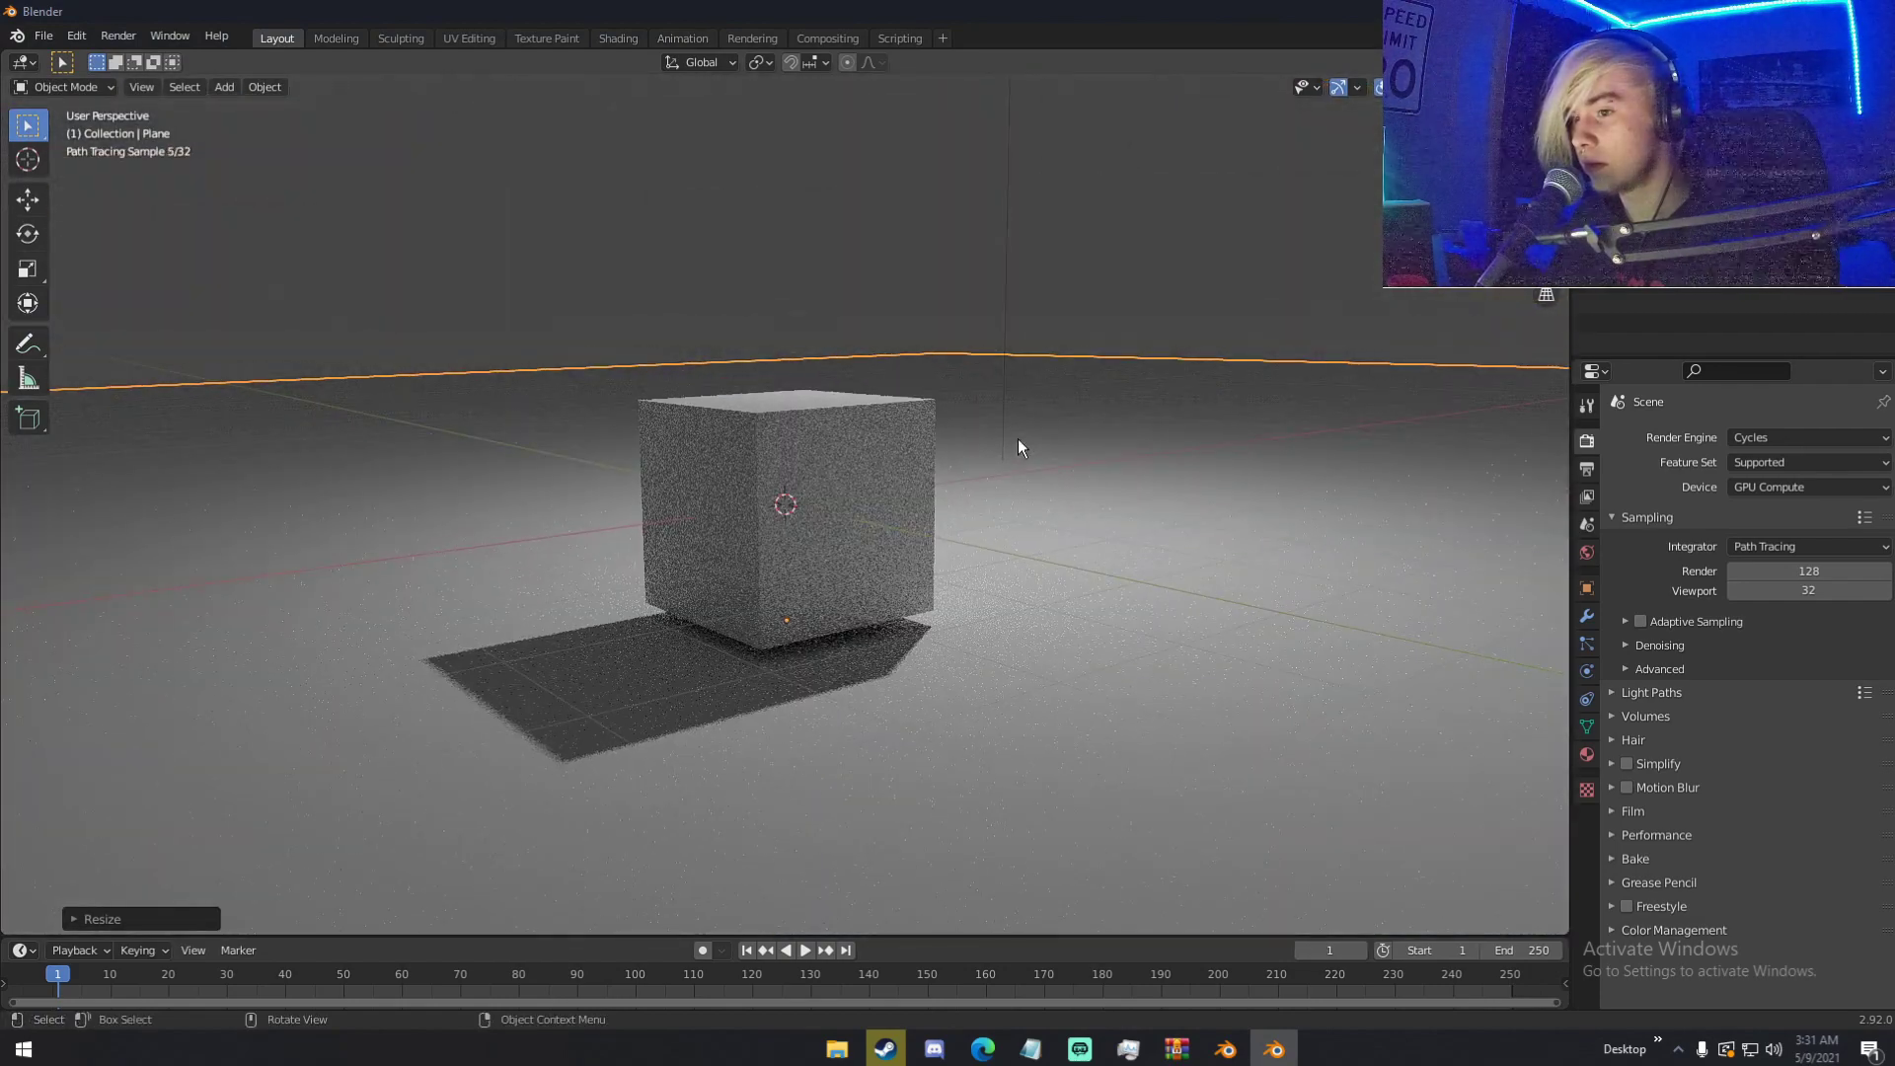
{"action": "middle_click_drag", "start_coordinate": [1016, 447], "coordinate": [951, 511]}
{"action": "scroll", "coordinate": [1056, 492], "scroll_direction": "down", "scroll_amount": 3}
{"action": "scroll", "coordinate": [948, 511], "scroll_direction": "up", "scroll_amount": 3}
{"action": "scroll", "coordinate": [945, 512], "scroll_direction": "up", "scroll_amount": 2}
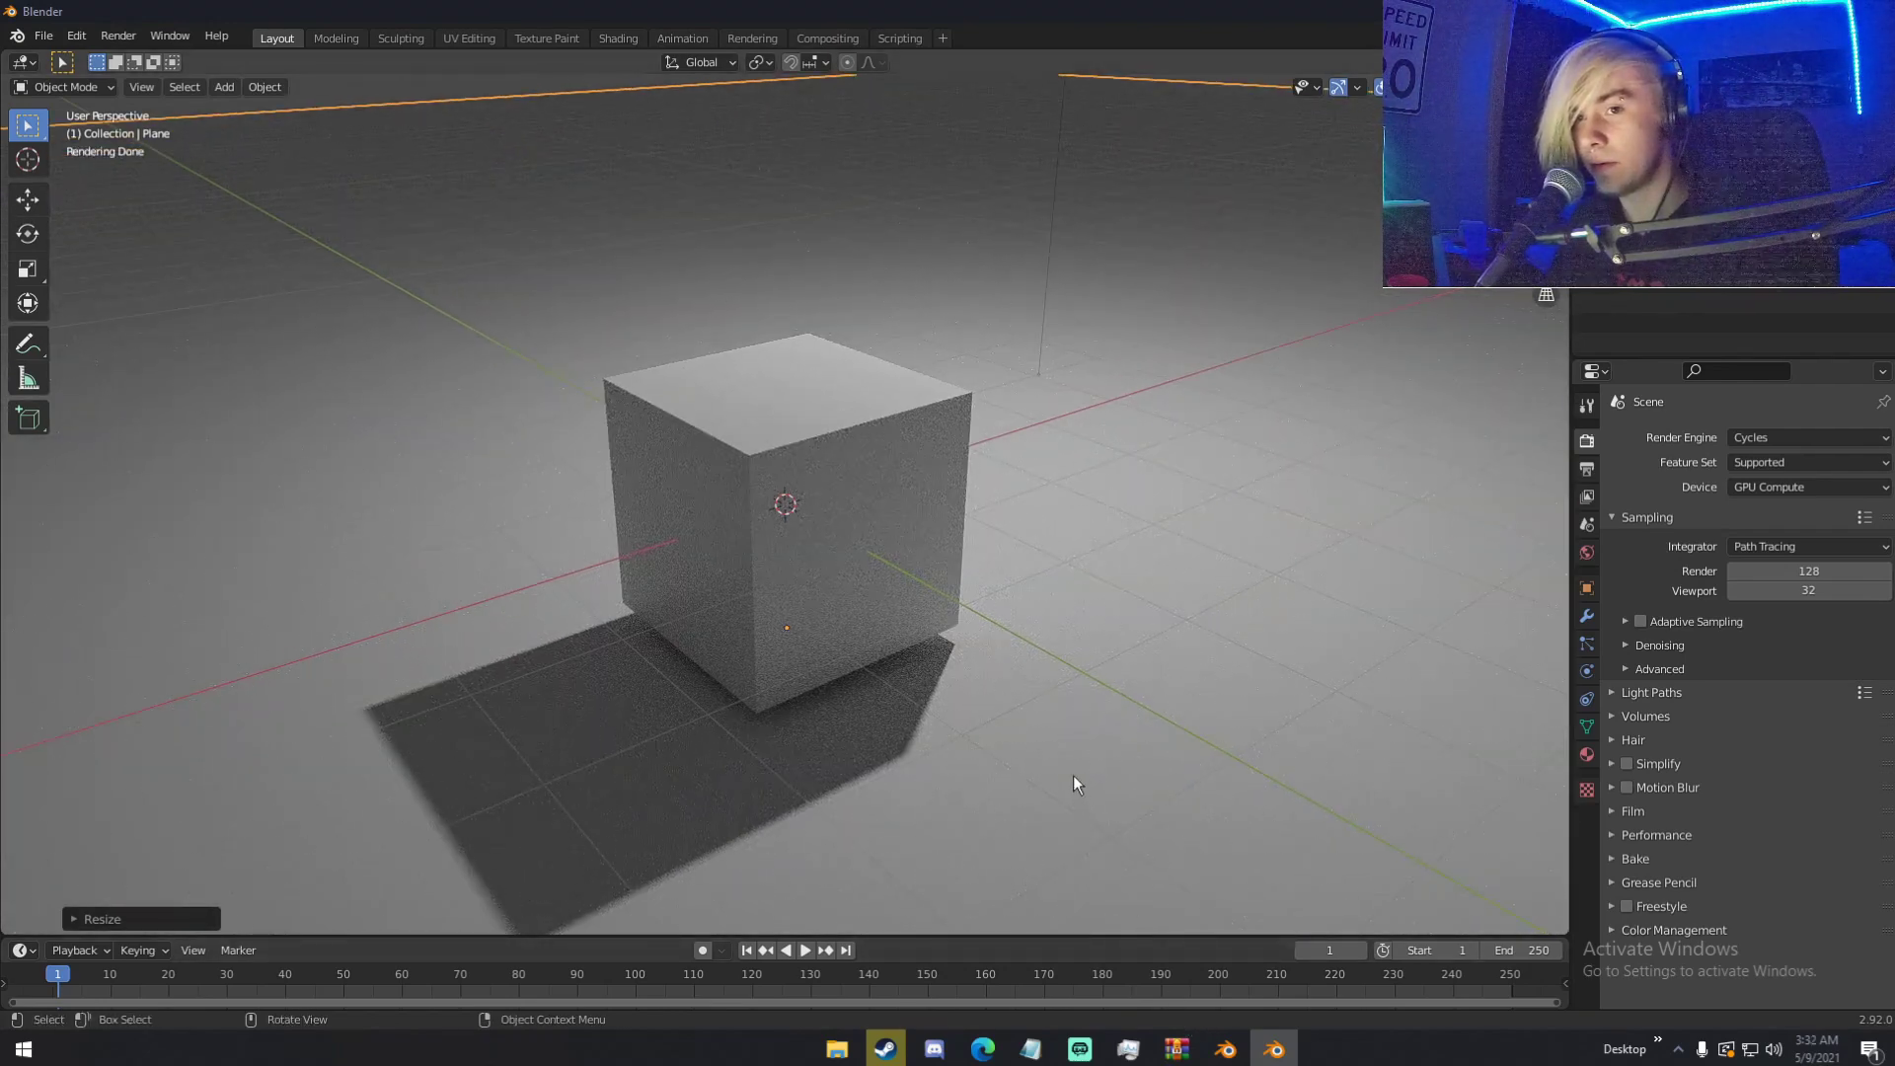
- Align the camera to a low, wider view of the cube and deselect everything
{"action": "middle_click_drag", "start_coordinate": [1087, 589], "coordinate": [1018, 565]}
{"action": "scroll", "coordinate": [1004, 536], "scroll_direction": "down", "scroll_amount": 4}
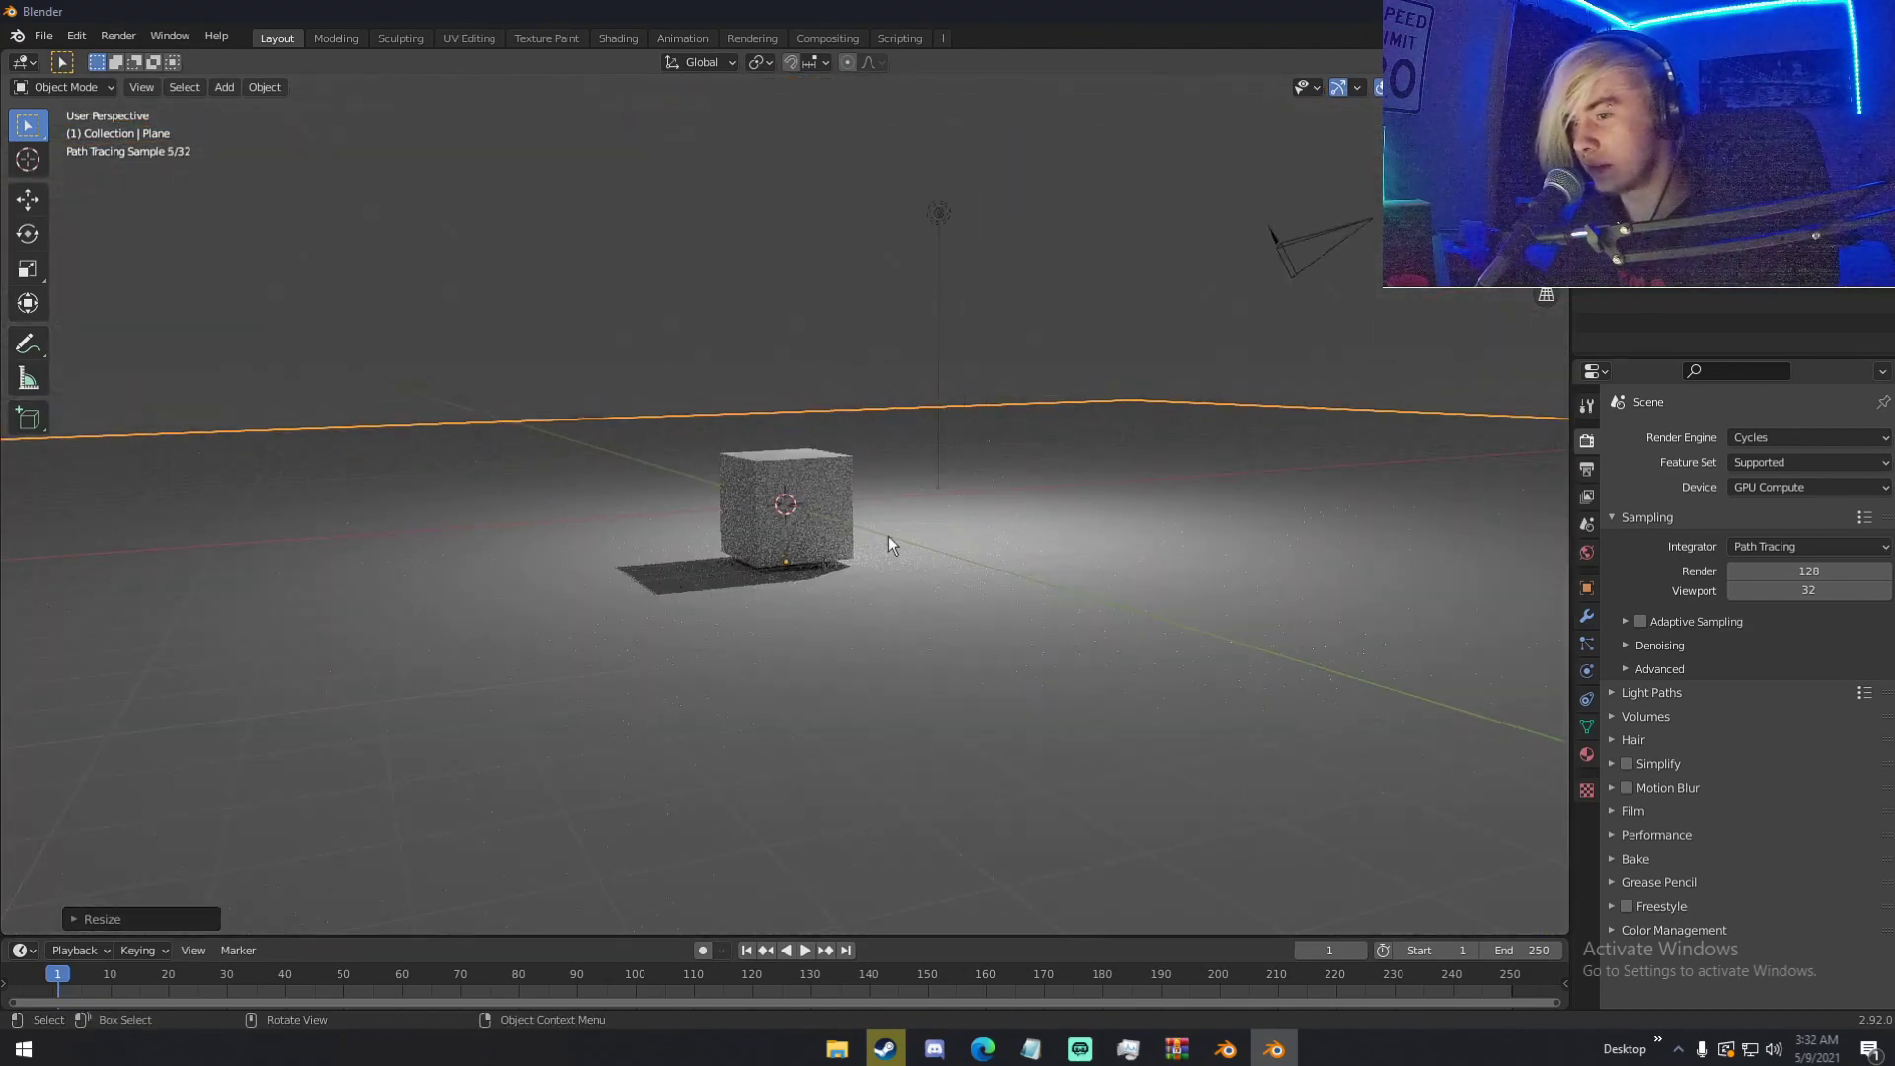
{"action": "key", "text": "KP_0"}
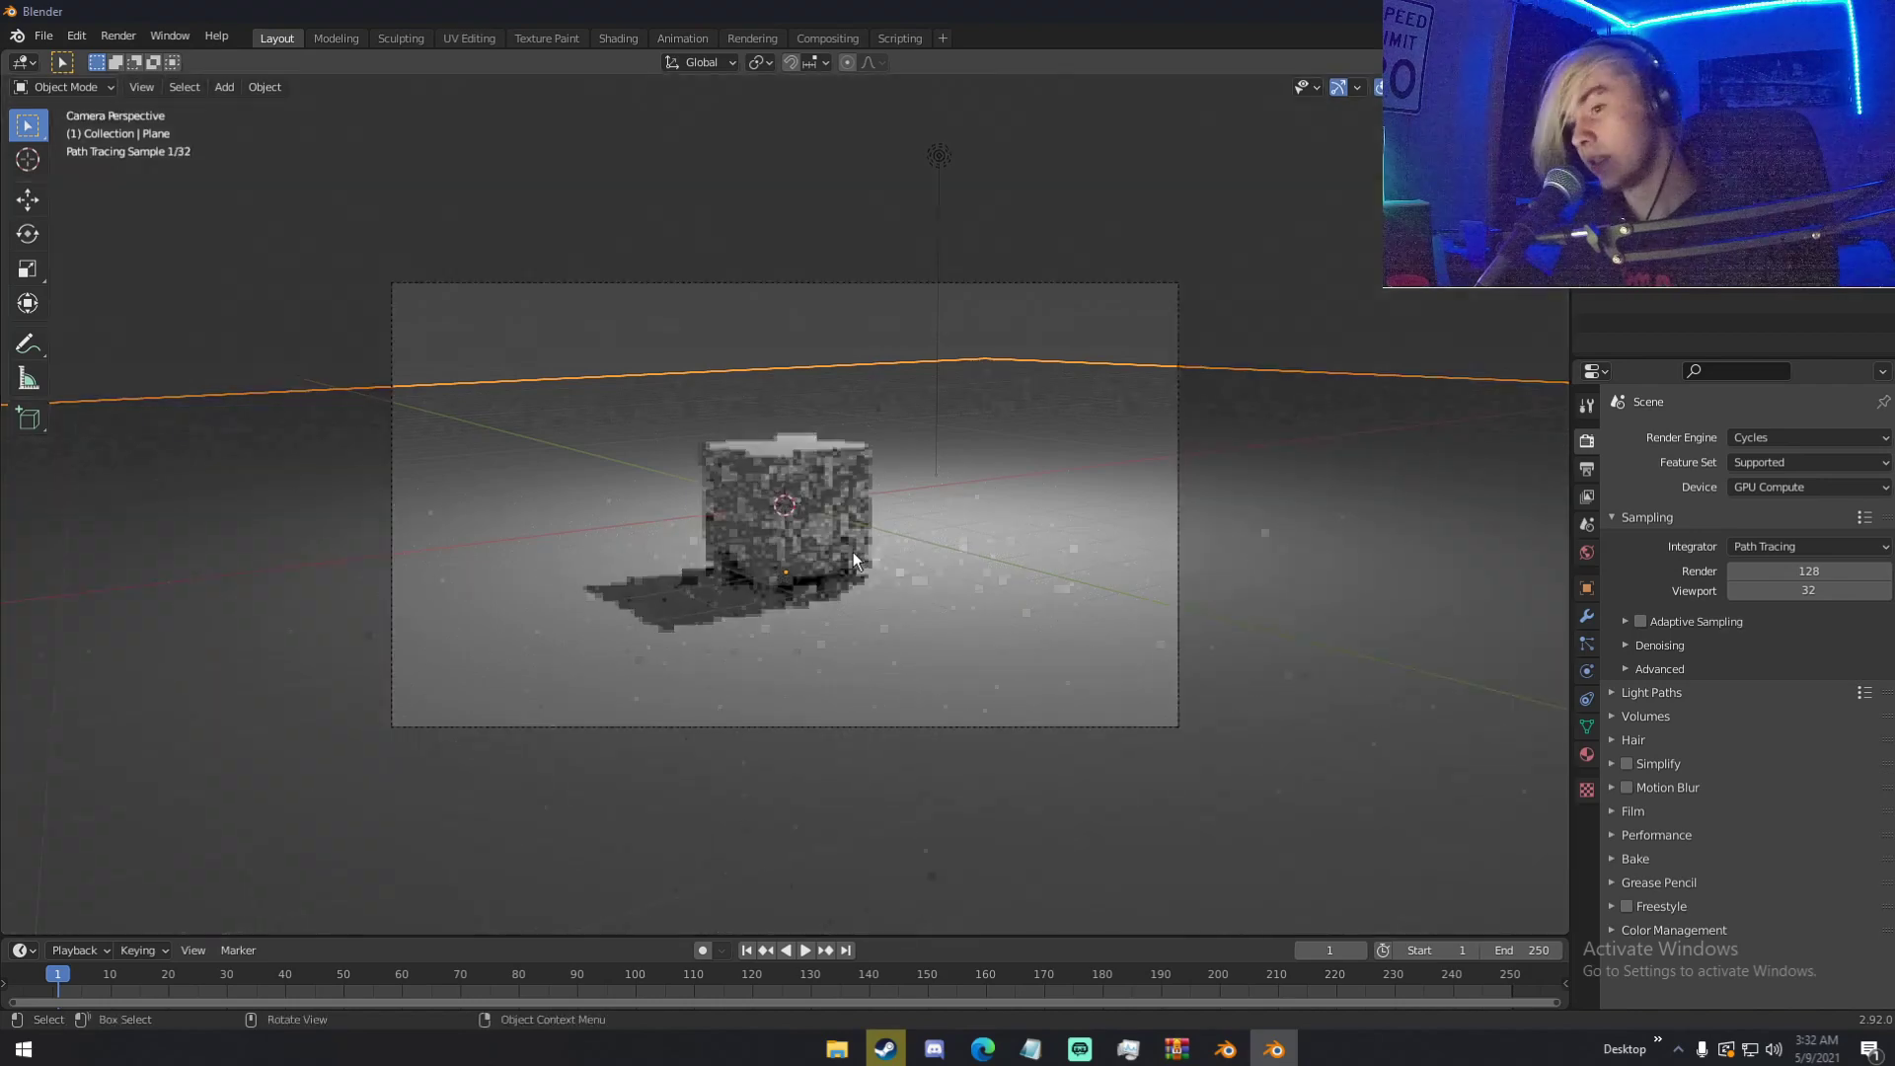
{"action": "key", "text": "alt+a"}
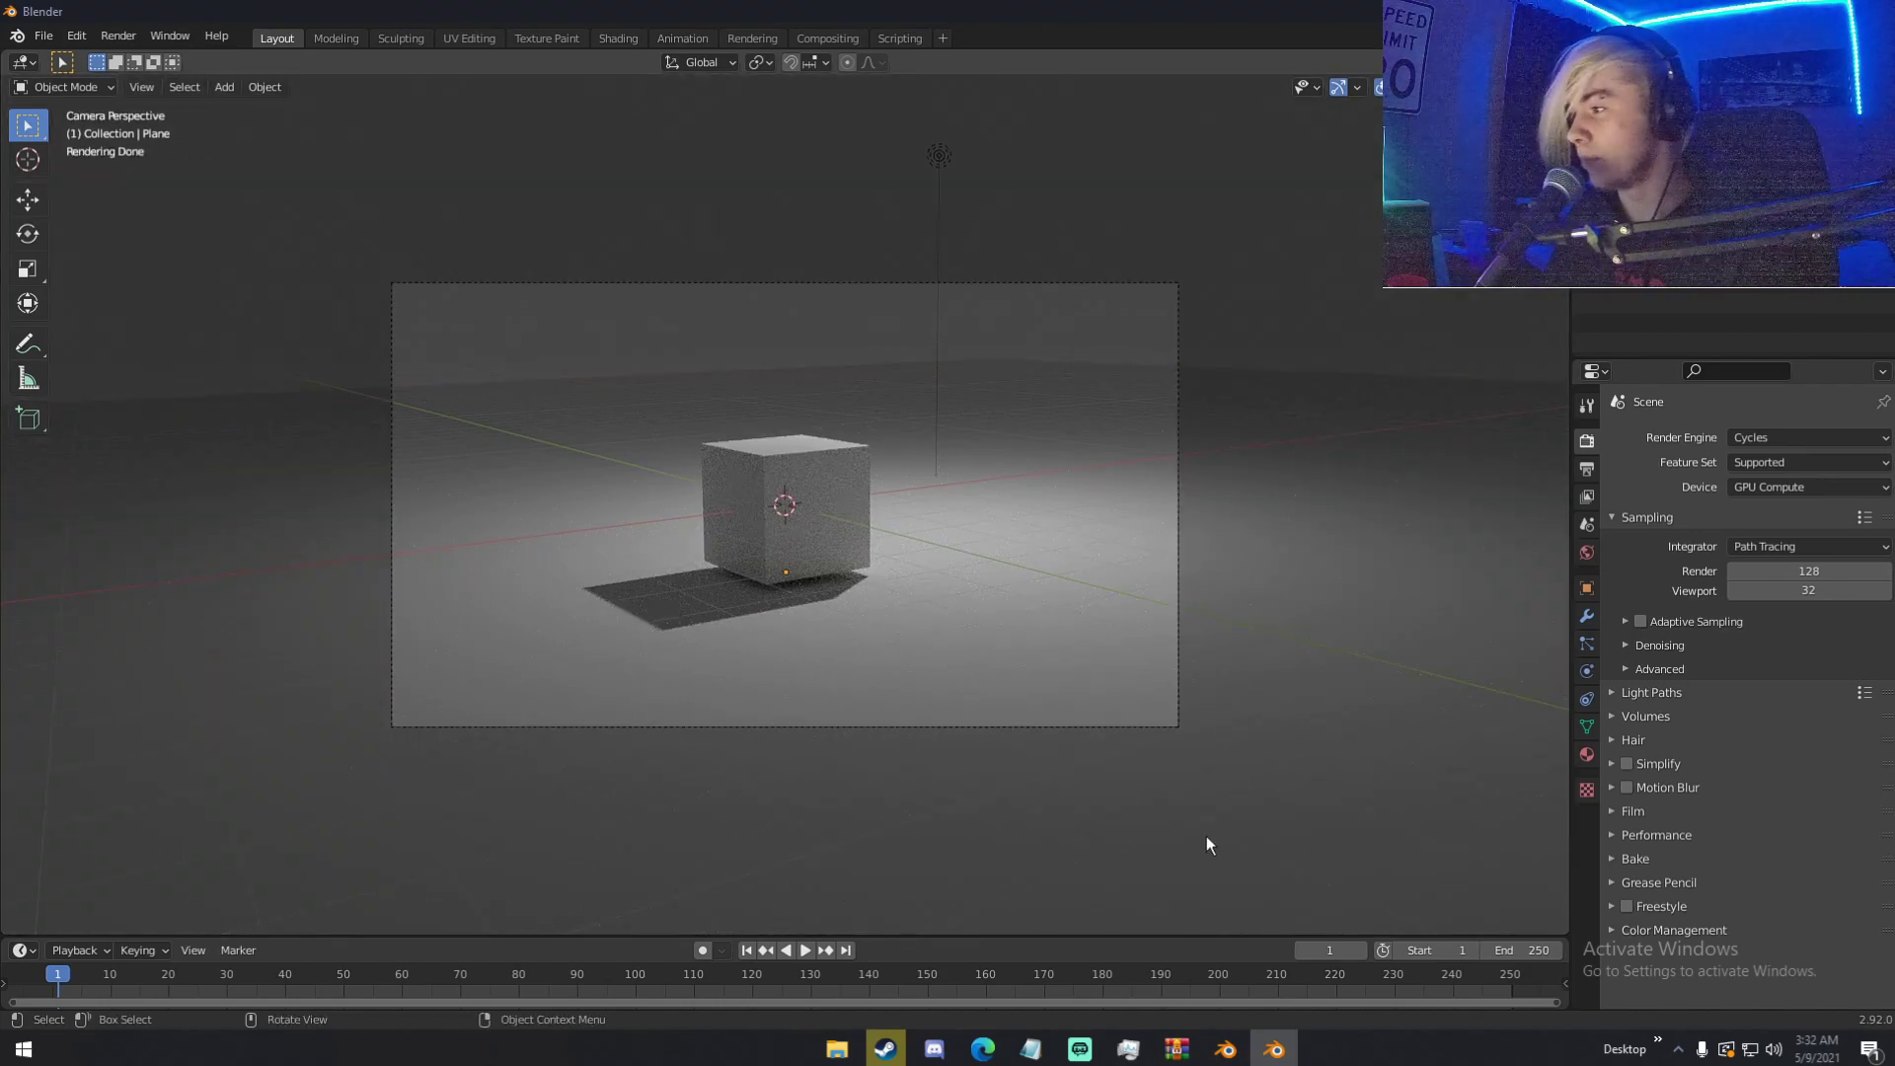
- Start a test render of the camera view and cancel it
{"action": "key", "text": "F12"}
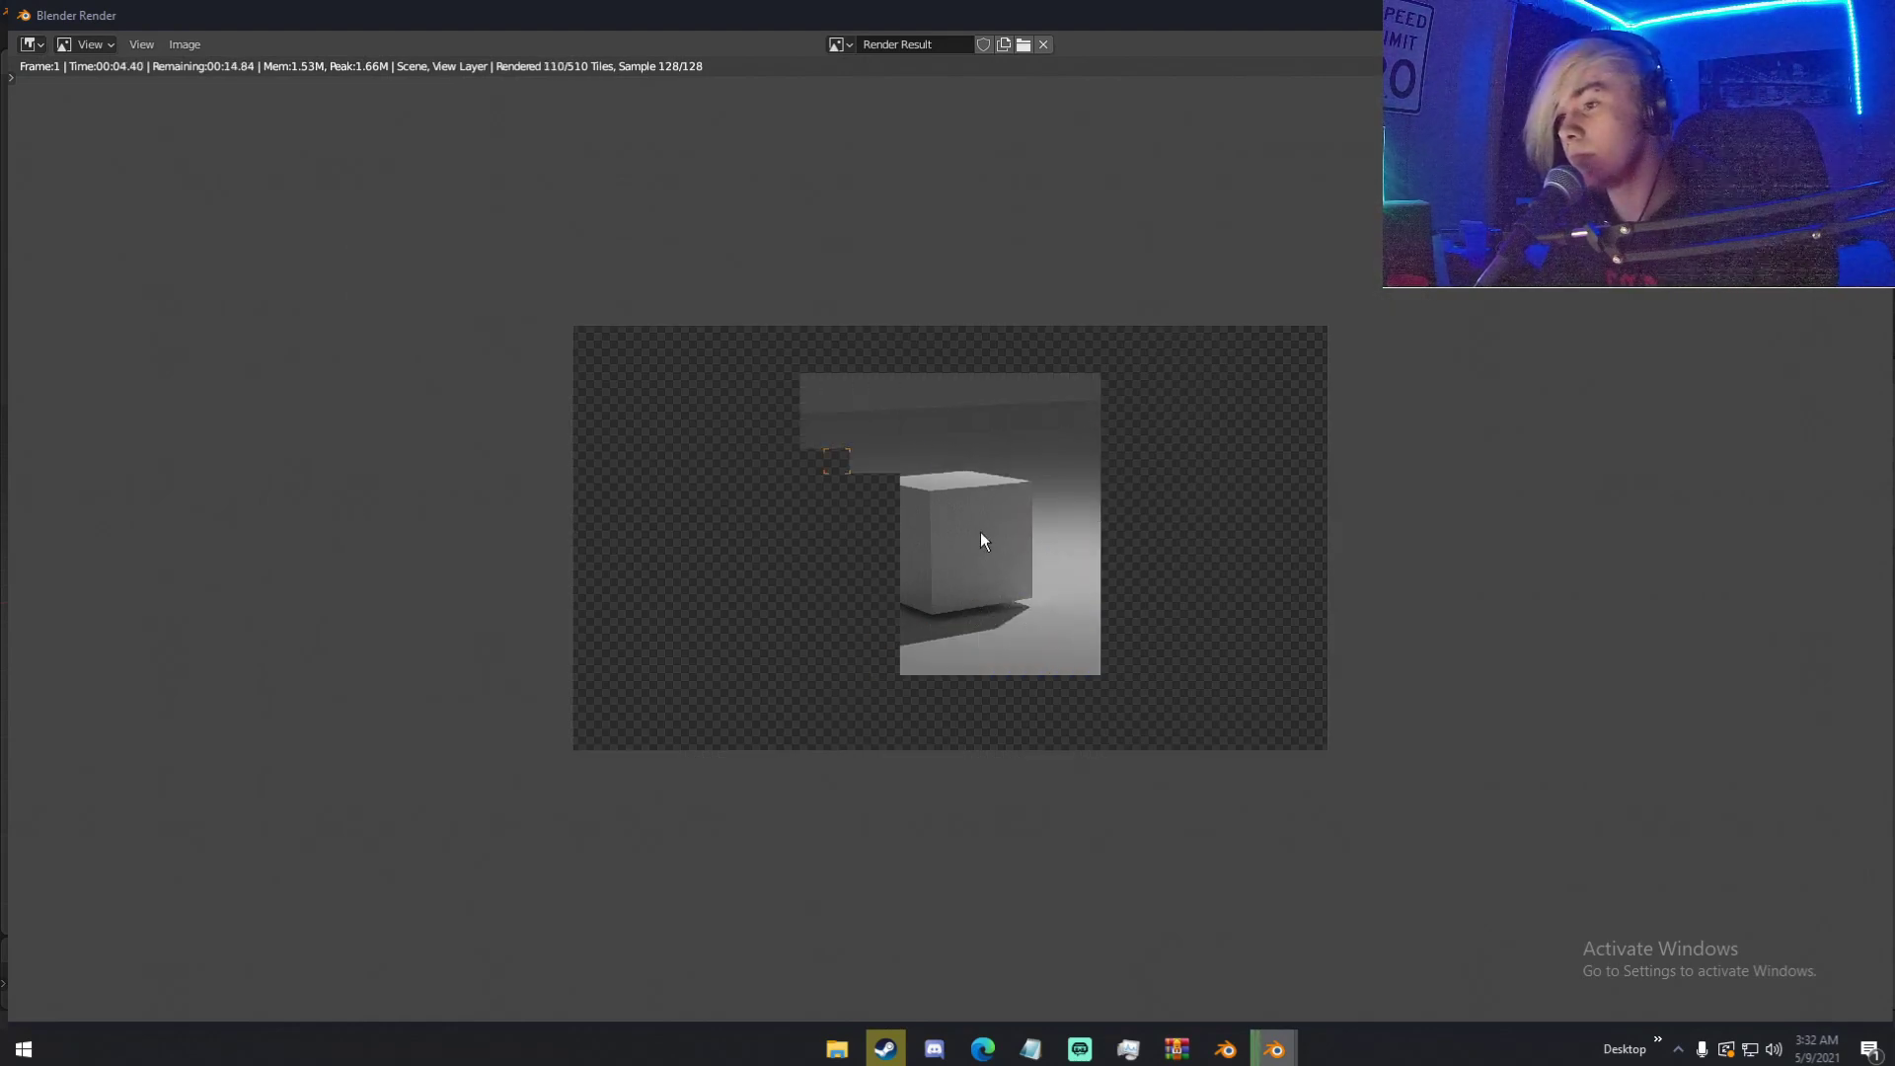
{"action": "key", "text": "Escape"}
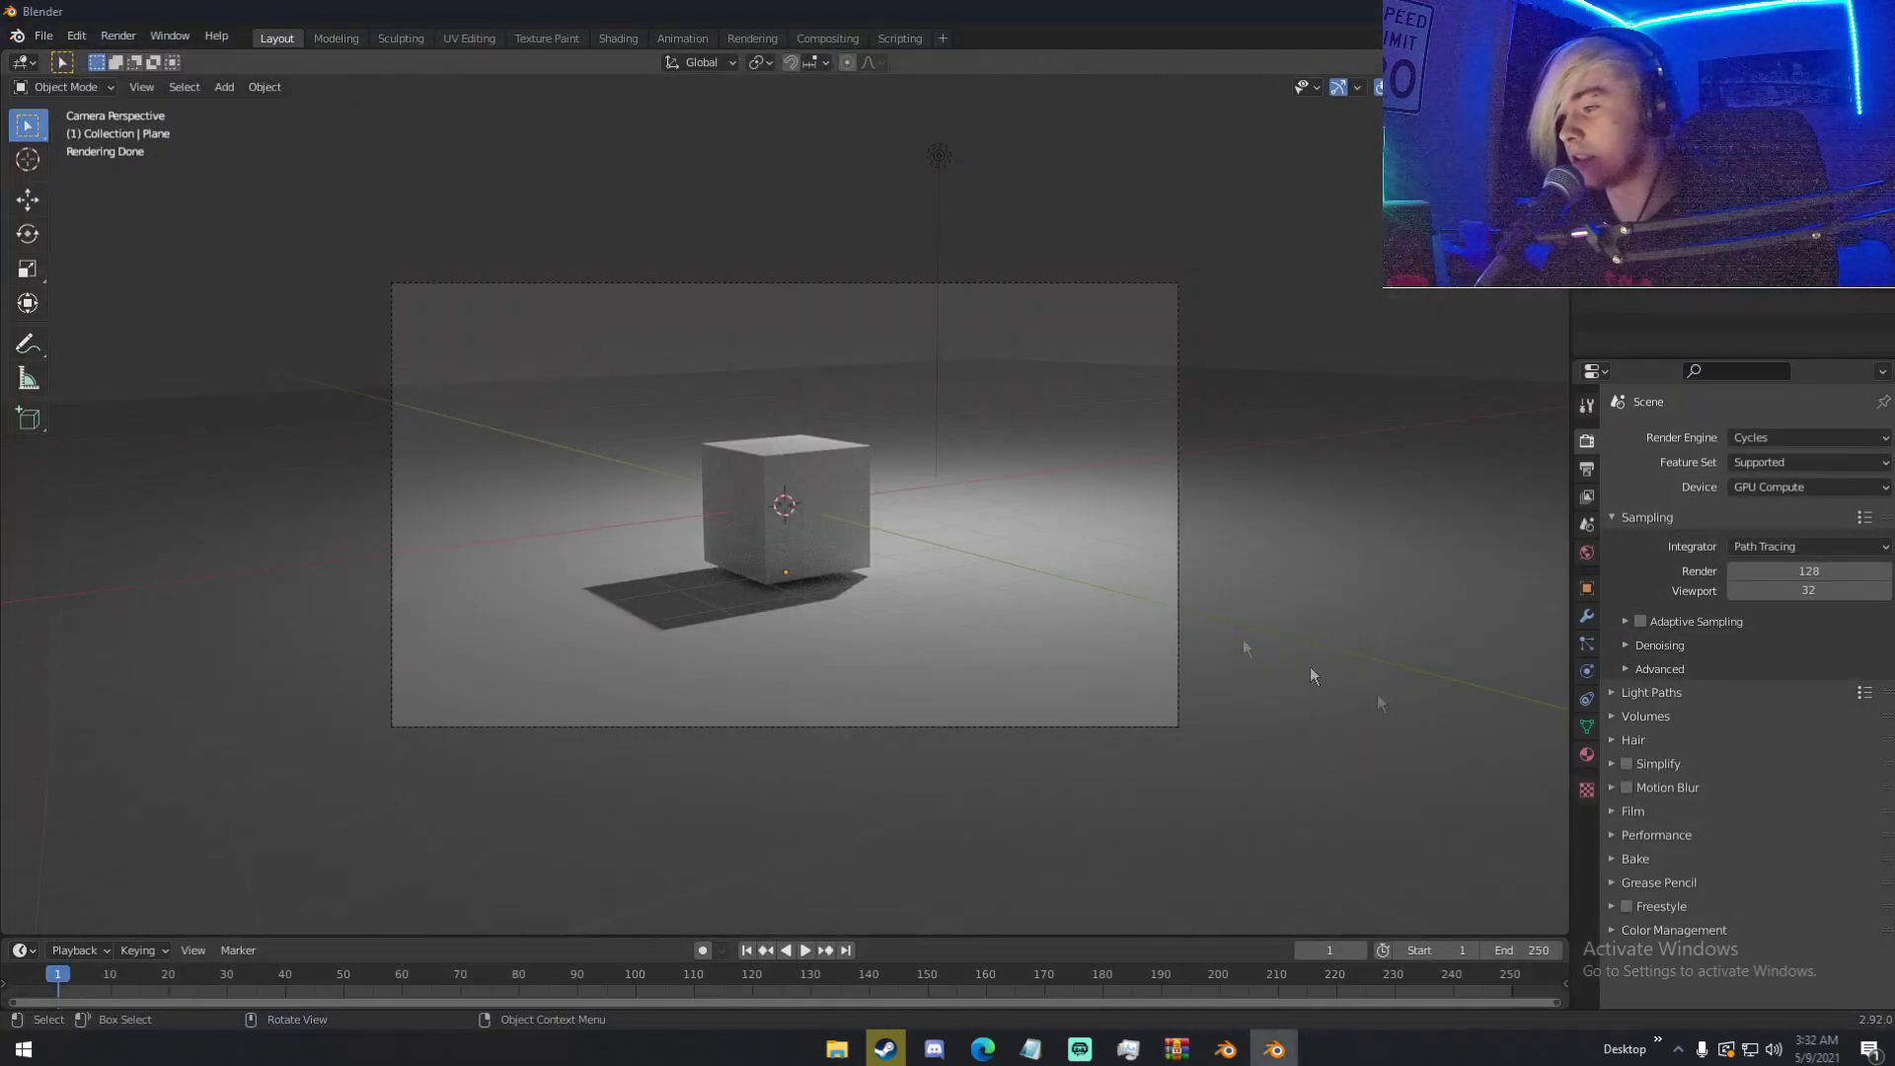
- Set the render tile size to 256 px in both X and Y and render the image
{"action": "left_click", "coordinate": [1678, 839]}
{"action": "left_click", "coordinate": [1800, 967]}
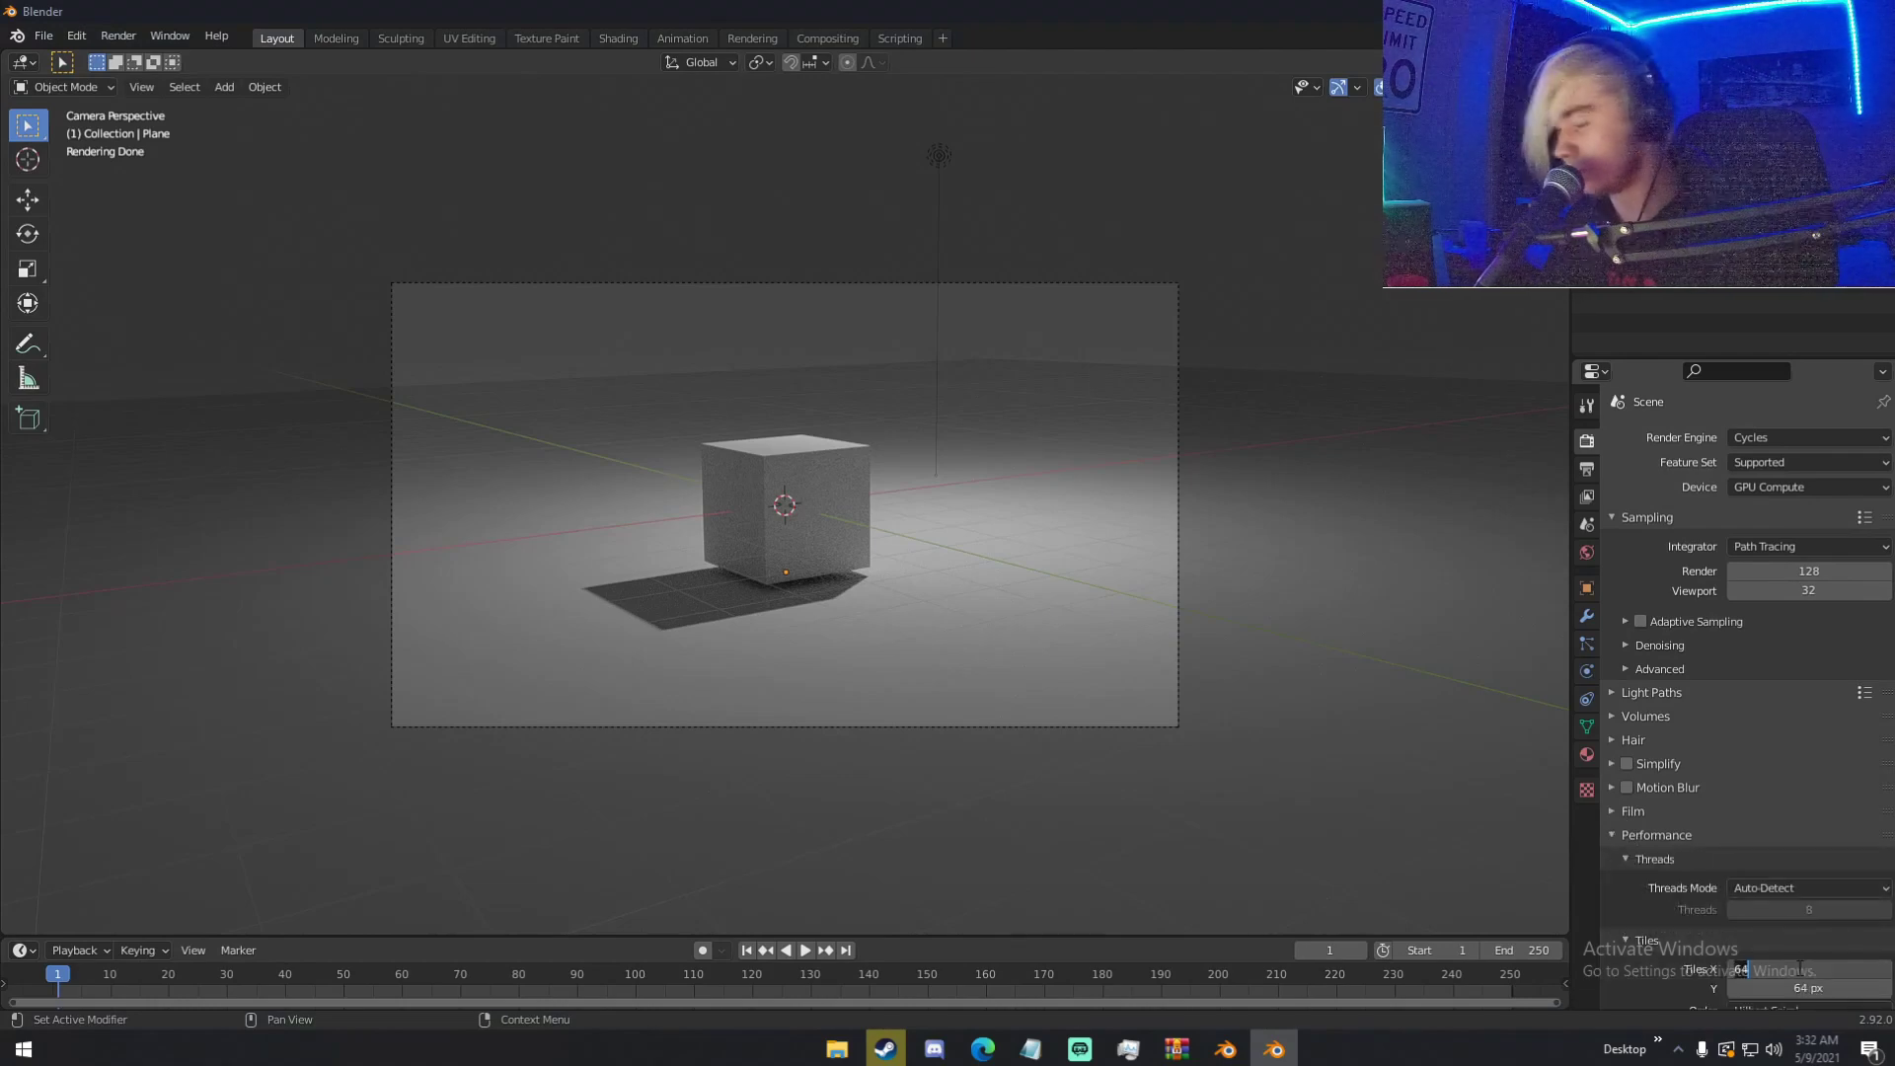
{"action": "left_click", "coordinate": [1802, 988]}
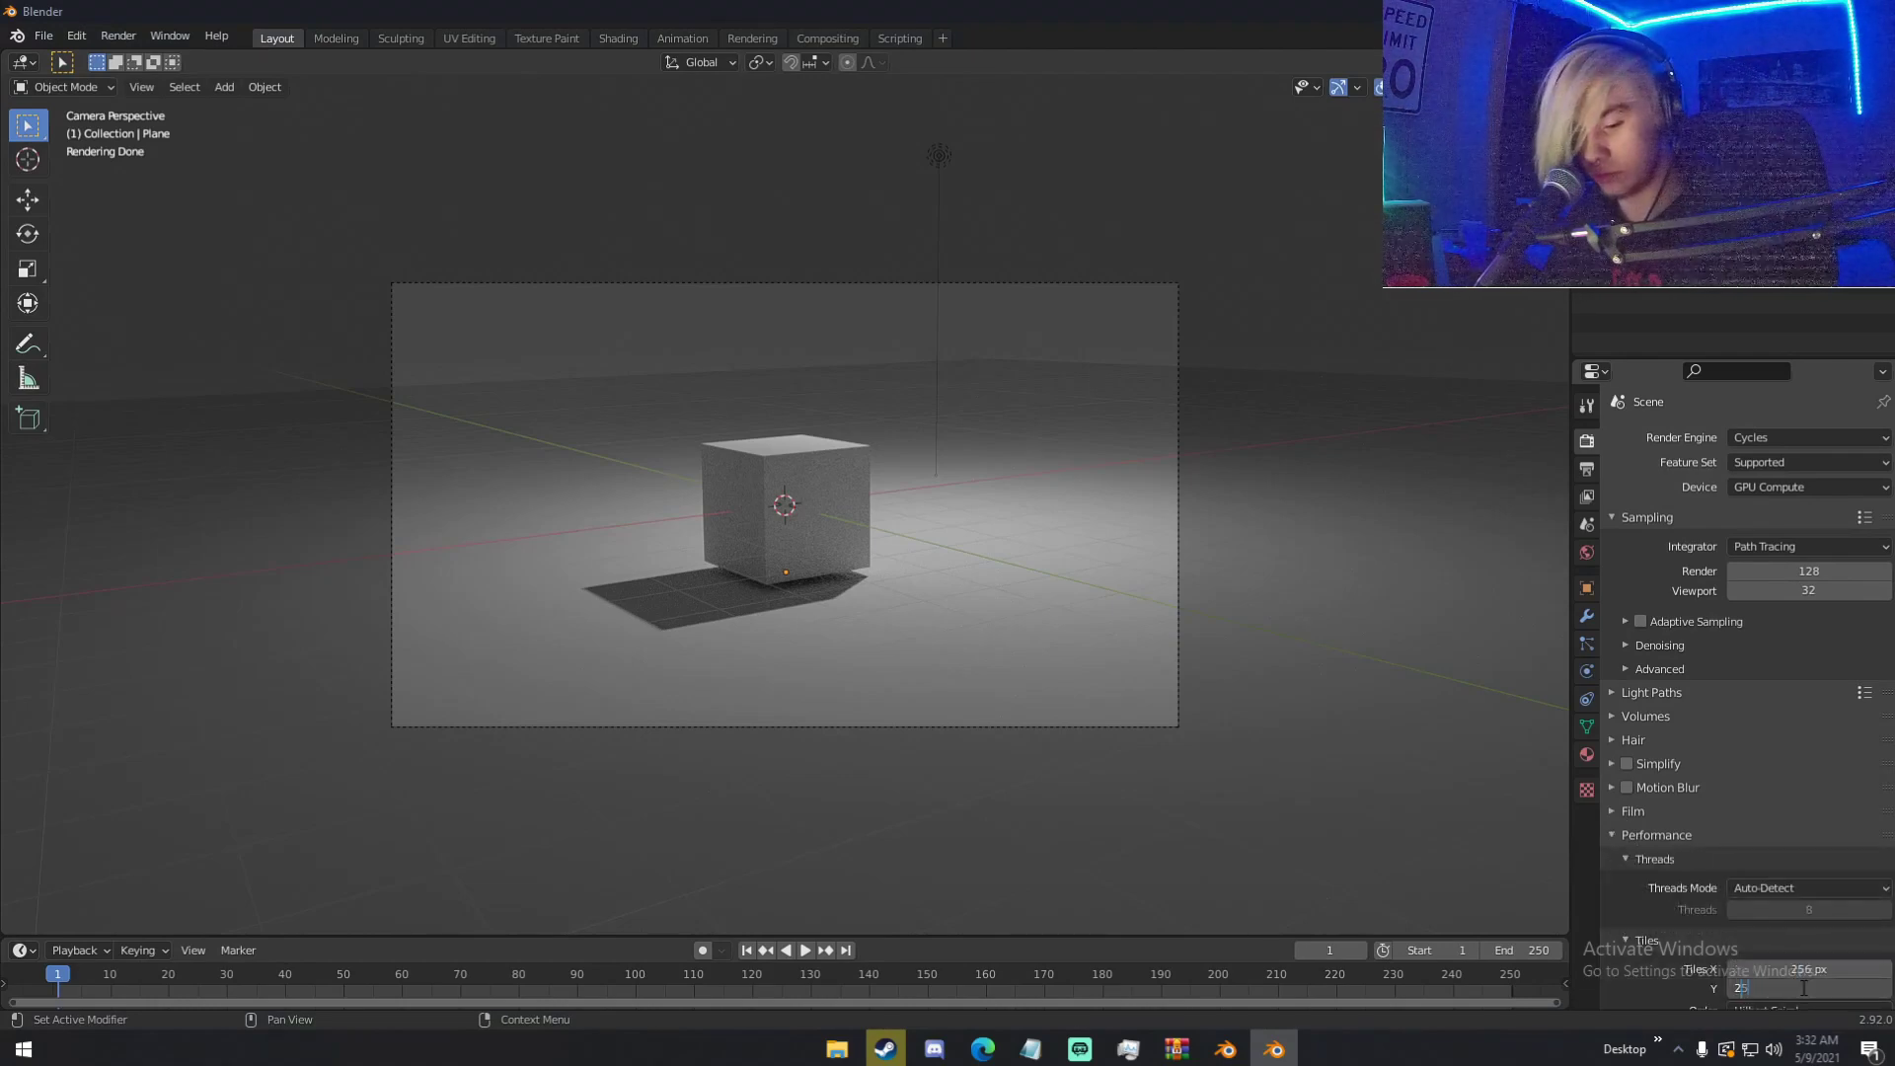
{"action": "type", "text": "256"}
{"action": "key", "text": "Return"}
{"action": "key", "text": "F12"}
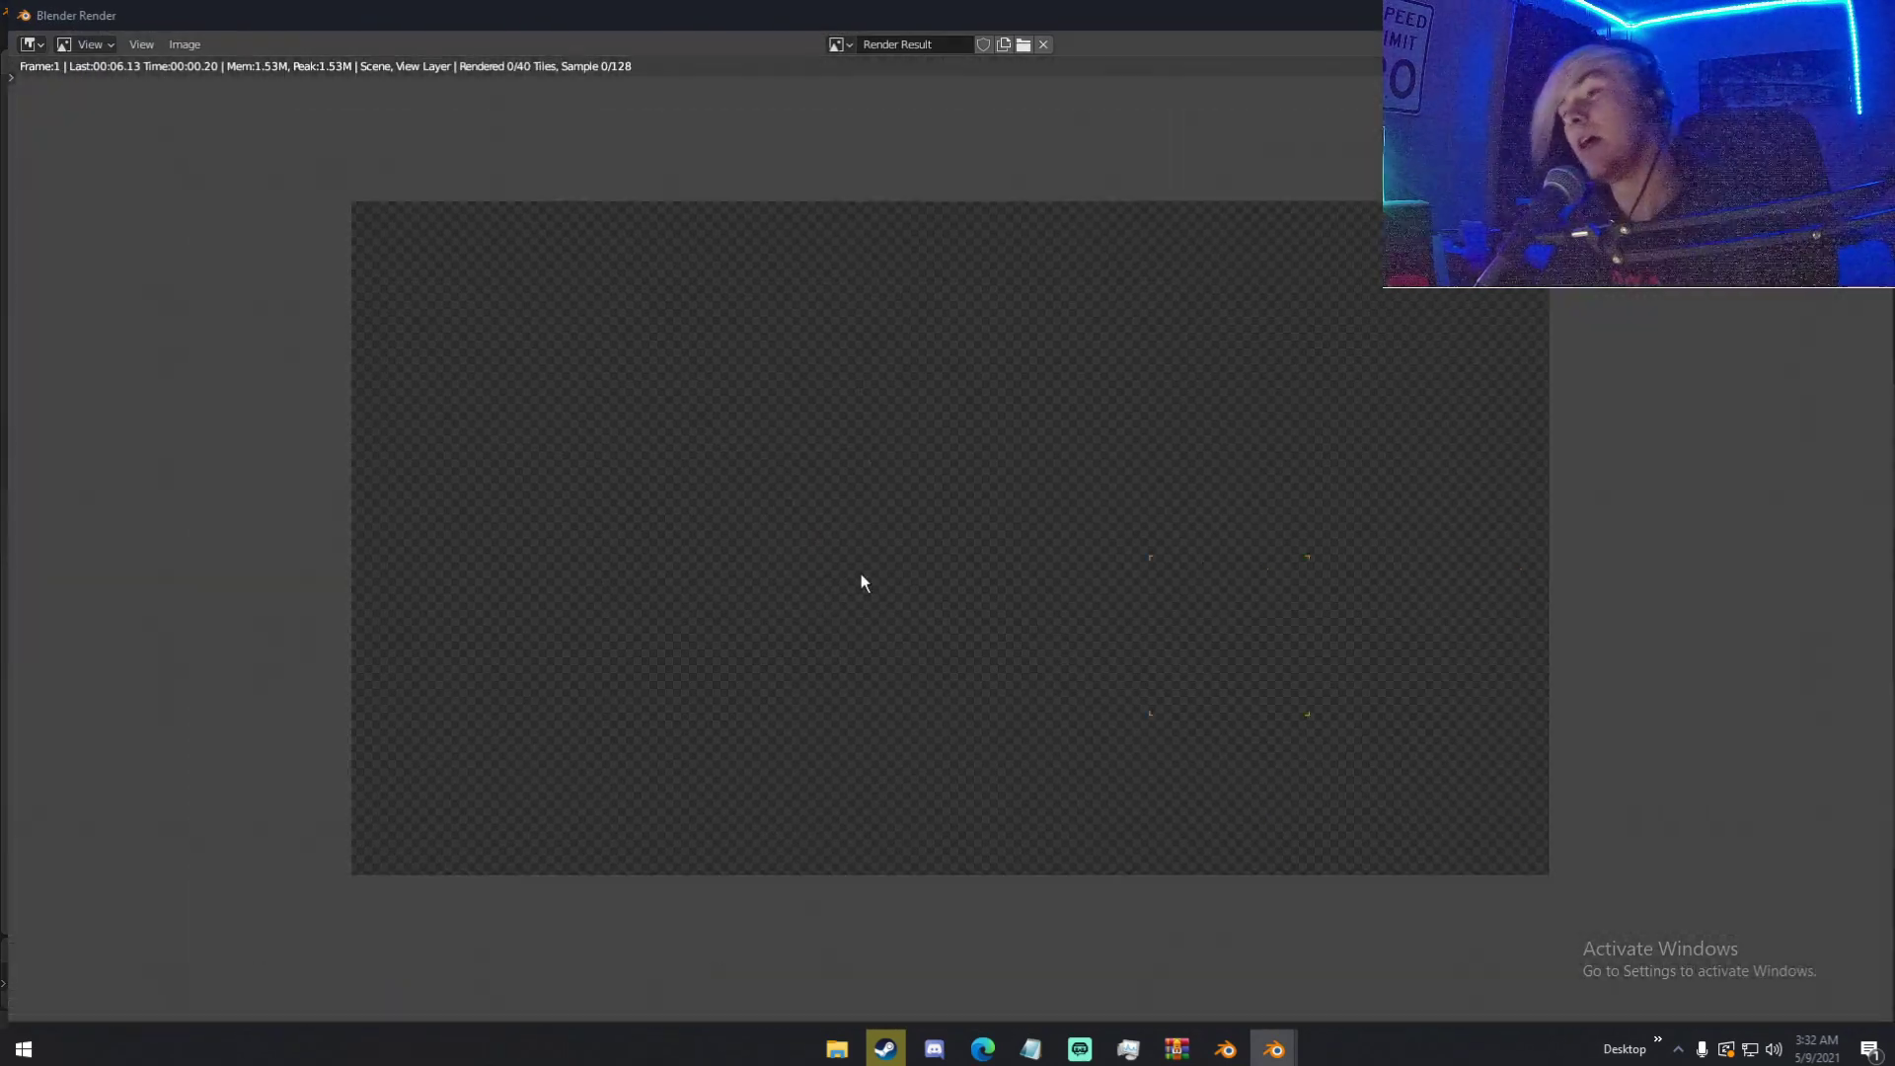
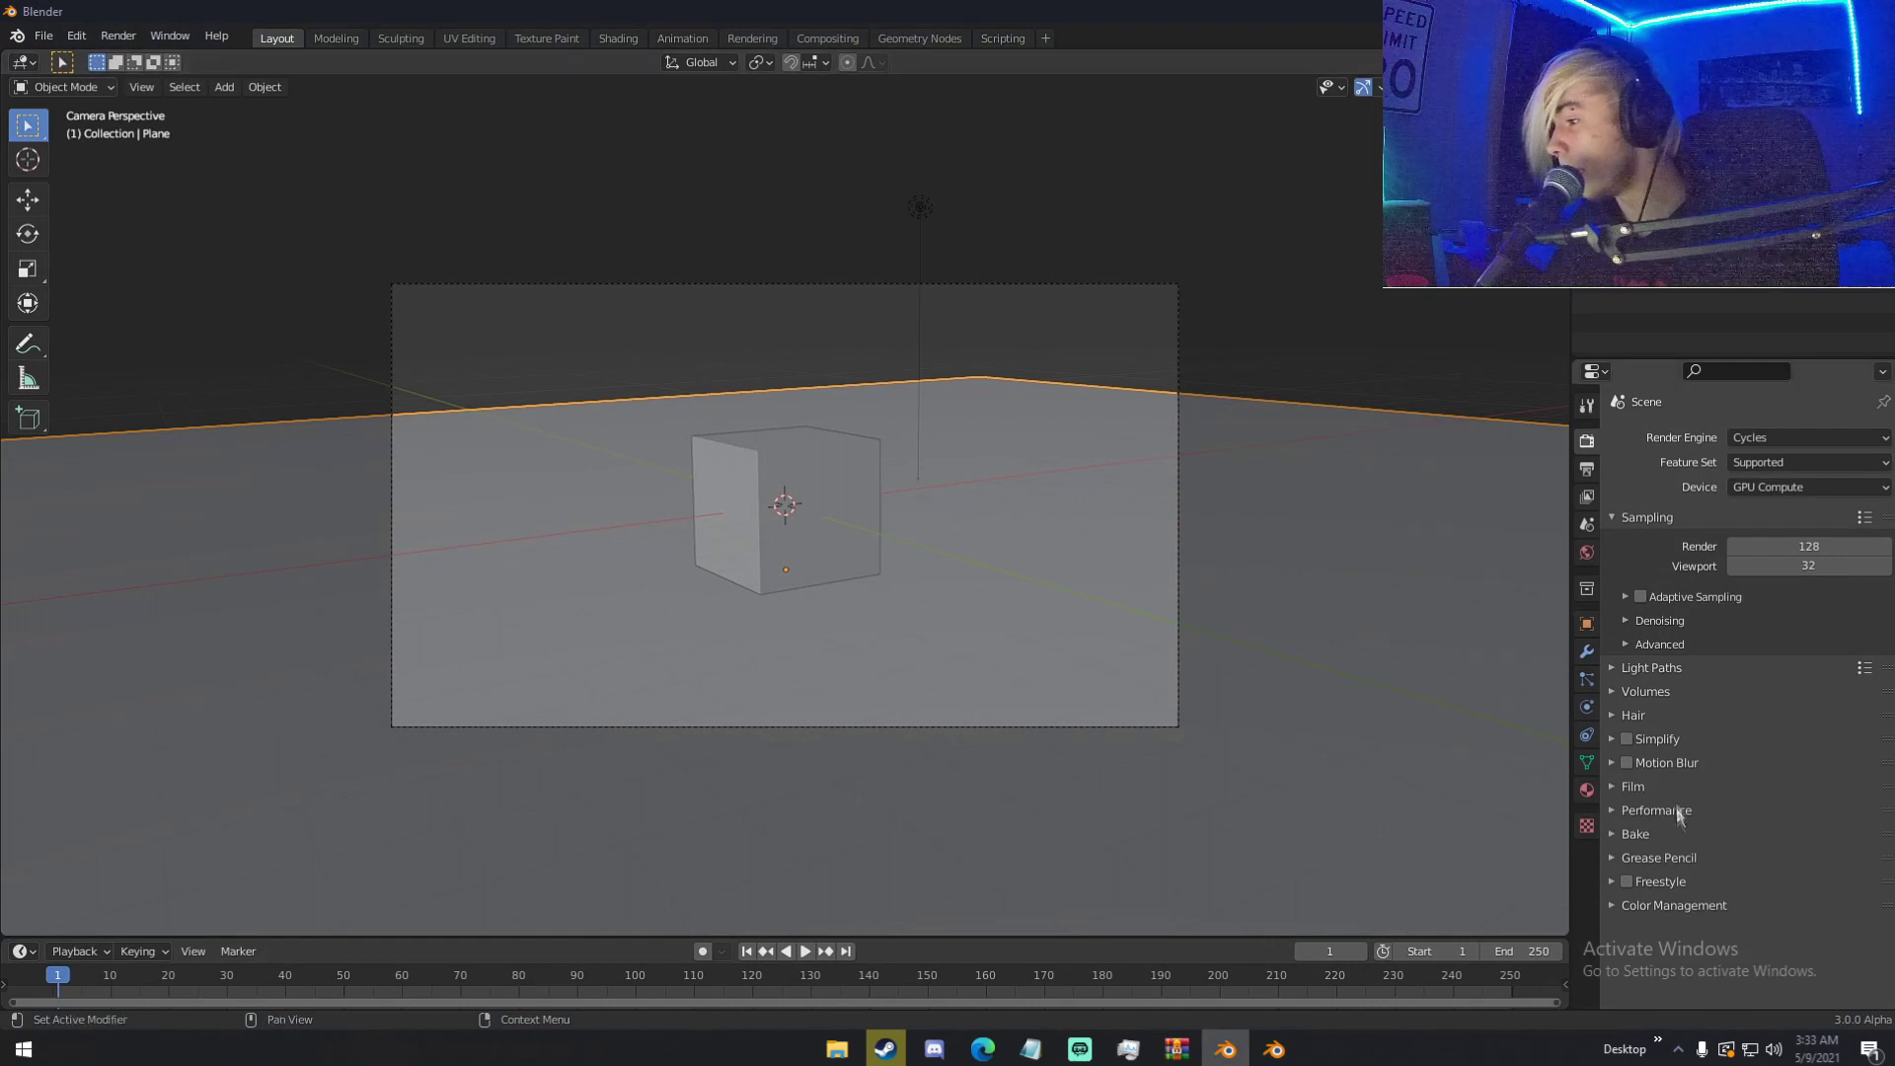
- Examine the Performance render settings of the Blender 3.0.0 scene, including the viewport pixel size options
{"action": "left_click", "coordinate": [1676, 809]}
{"action": "scroll", "coordinate": [1675, 809], "scroll_direction": "down", "scroll_amount": 2}
{"action": "scroll", "coordinate": [1675, 809], "scroll_direction": "down", "scroll_amount": 4}
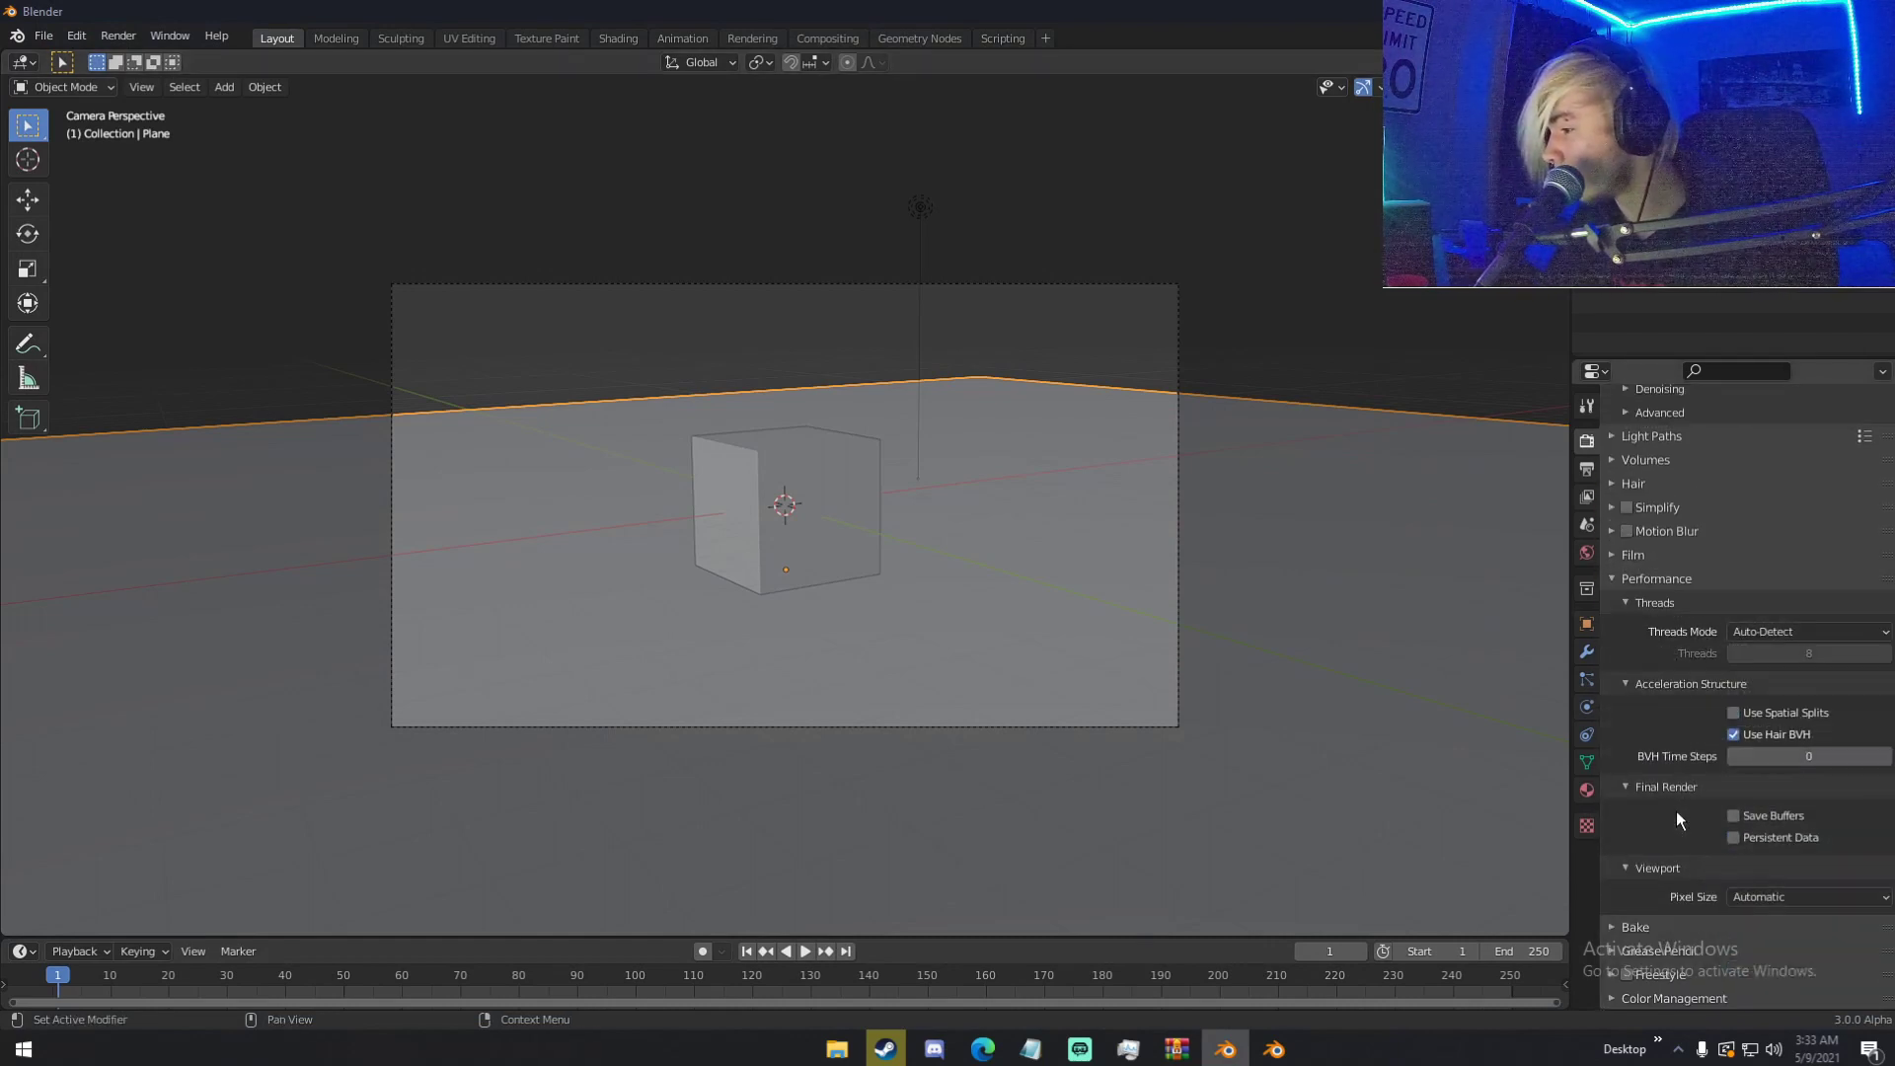
{"action": "left_click", "coordinate": [1754, 897]}
{"action": "left_click", "coordinate": [1754, 896]}
{"action": "scroll", "coordinate": [1741, 878], "scroll_direction": "up", "scroll_amount": 2}
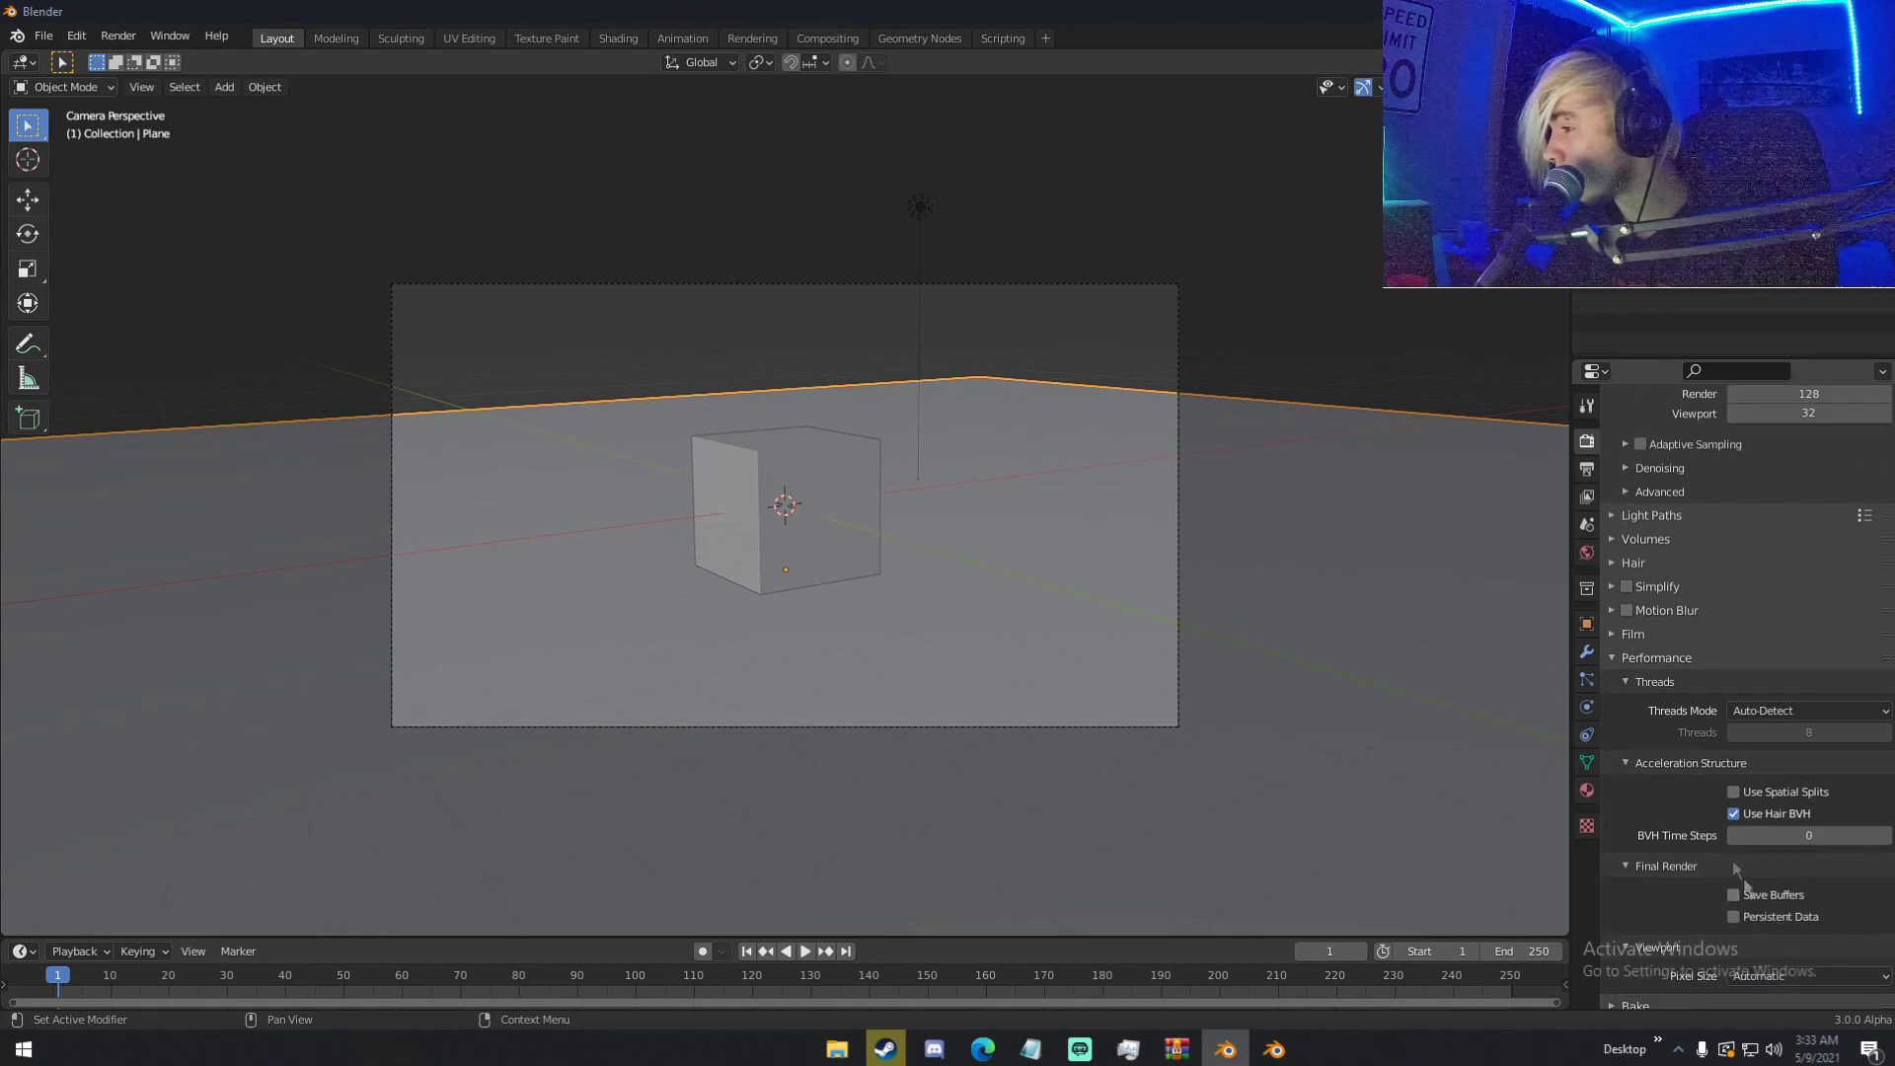
{"action": "left_click", "coordinate": [1666, 655]}
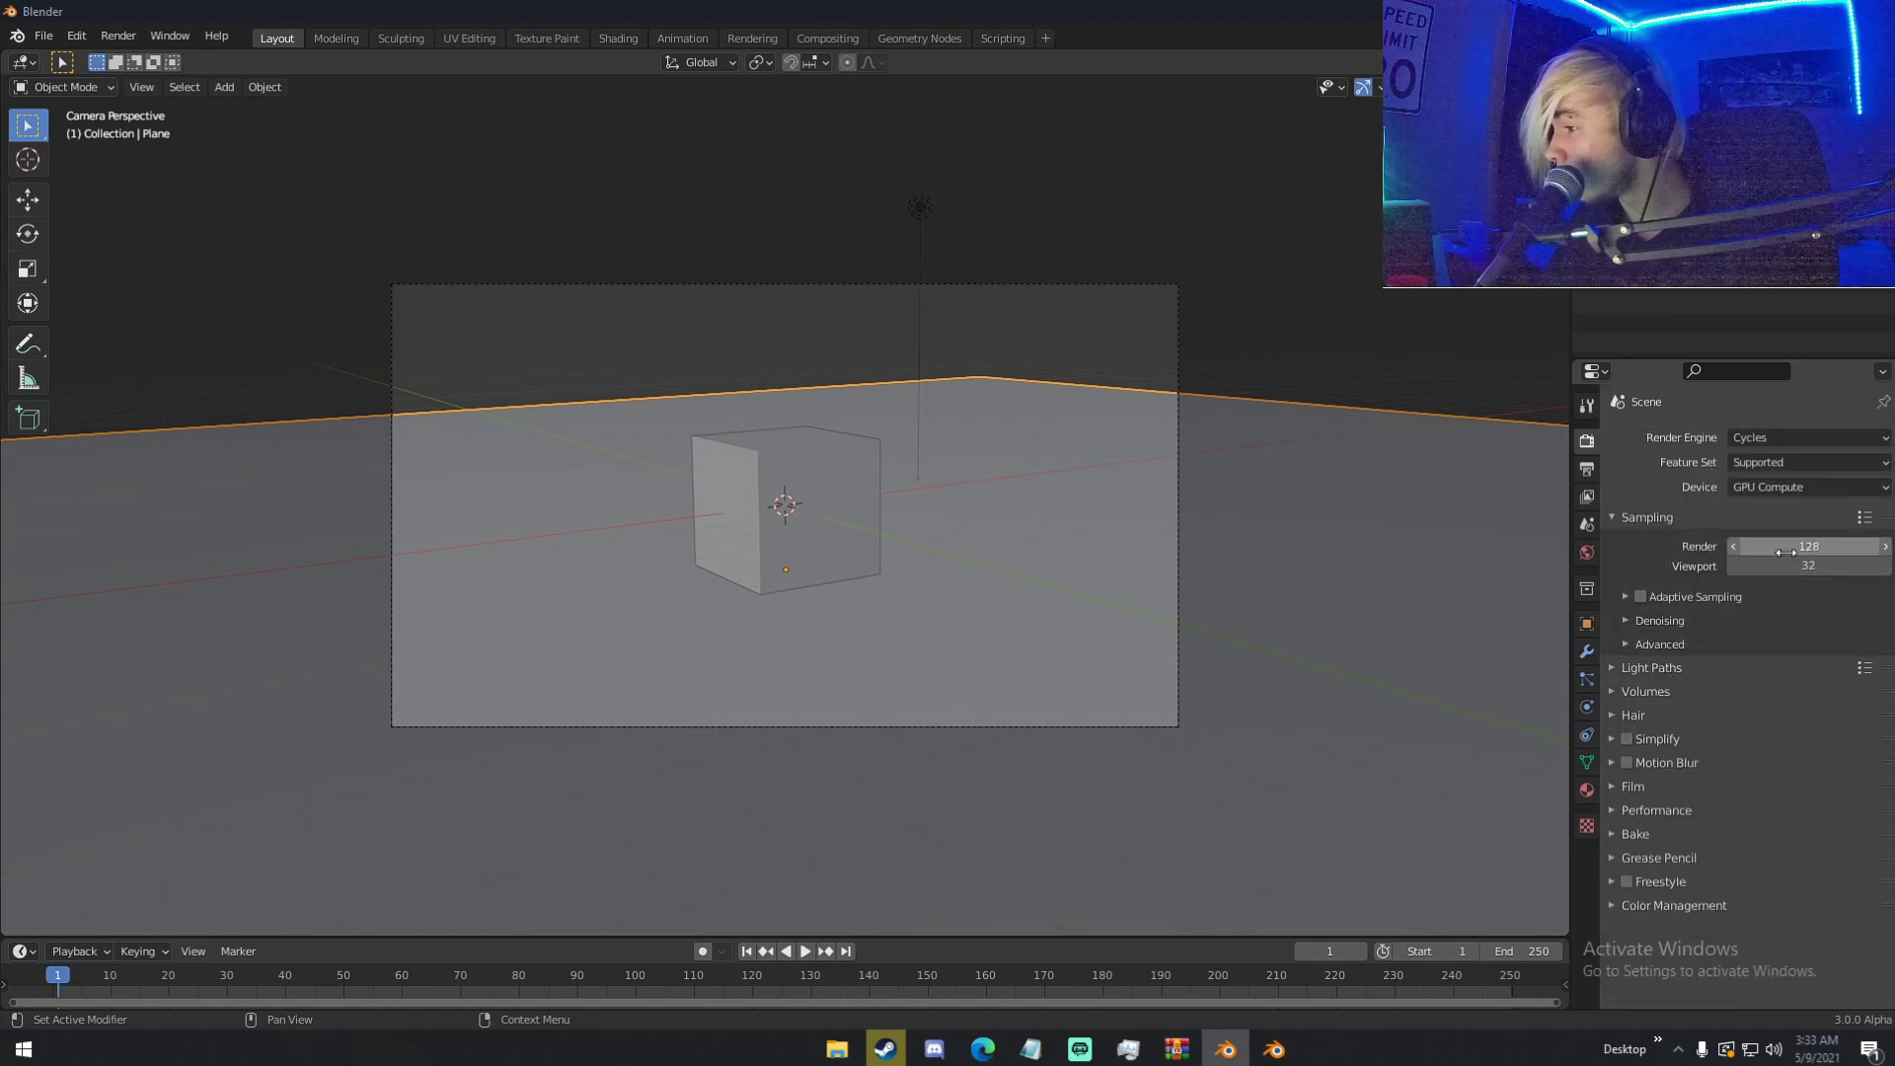
- Switch to the Blender 2.92 window, set the viewport to solid shading and check the tile settings
{"action": "left_click", "coordinate": [1200, 950]}
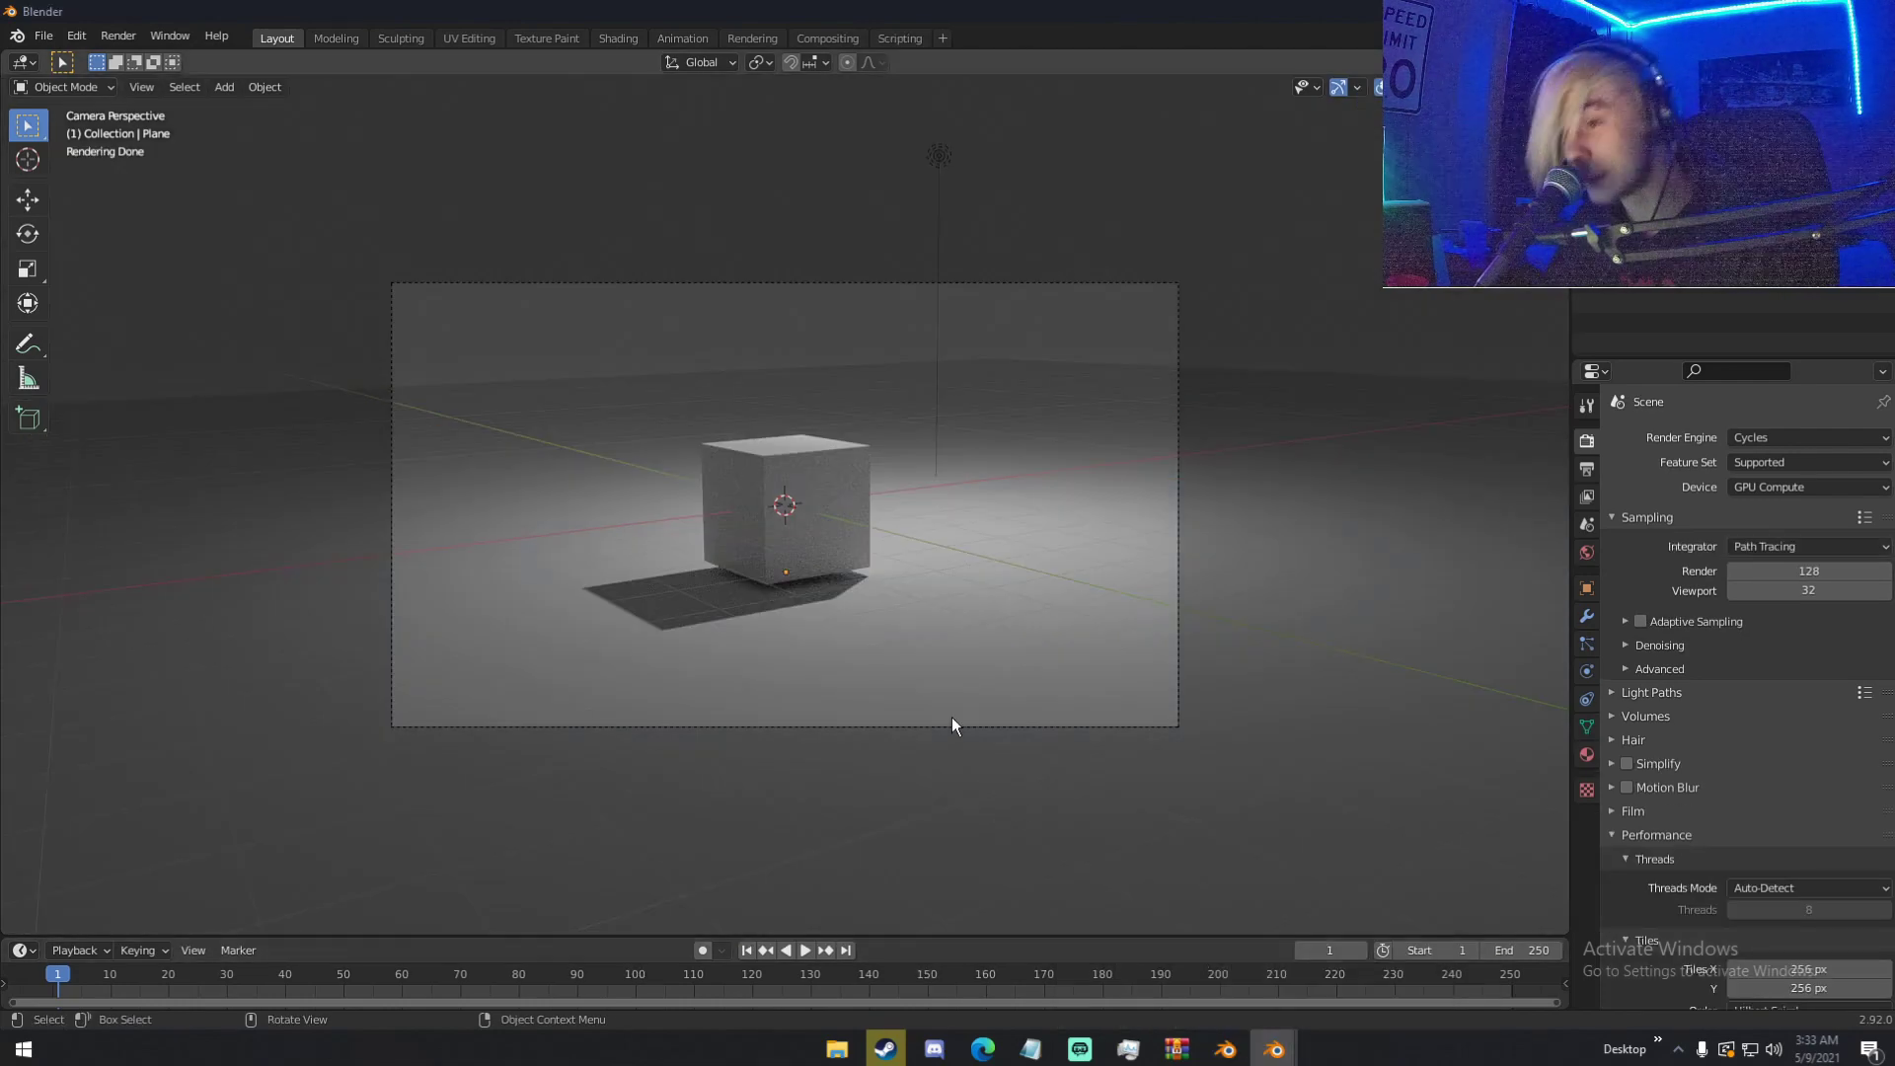
{"action": "key", "text": "z"}
{"action": "left_click", "coordinate": [1234, 697]}
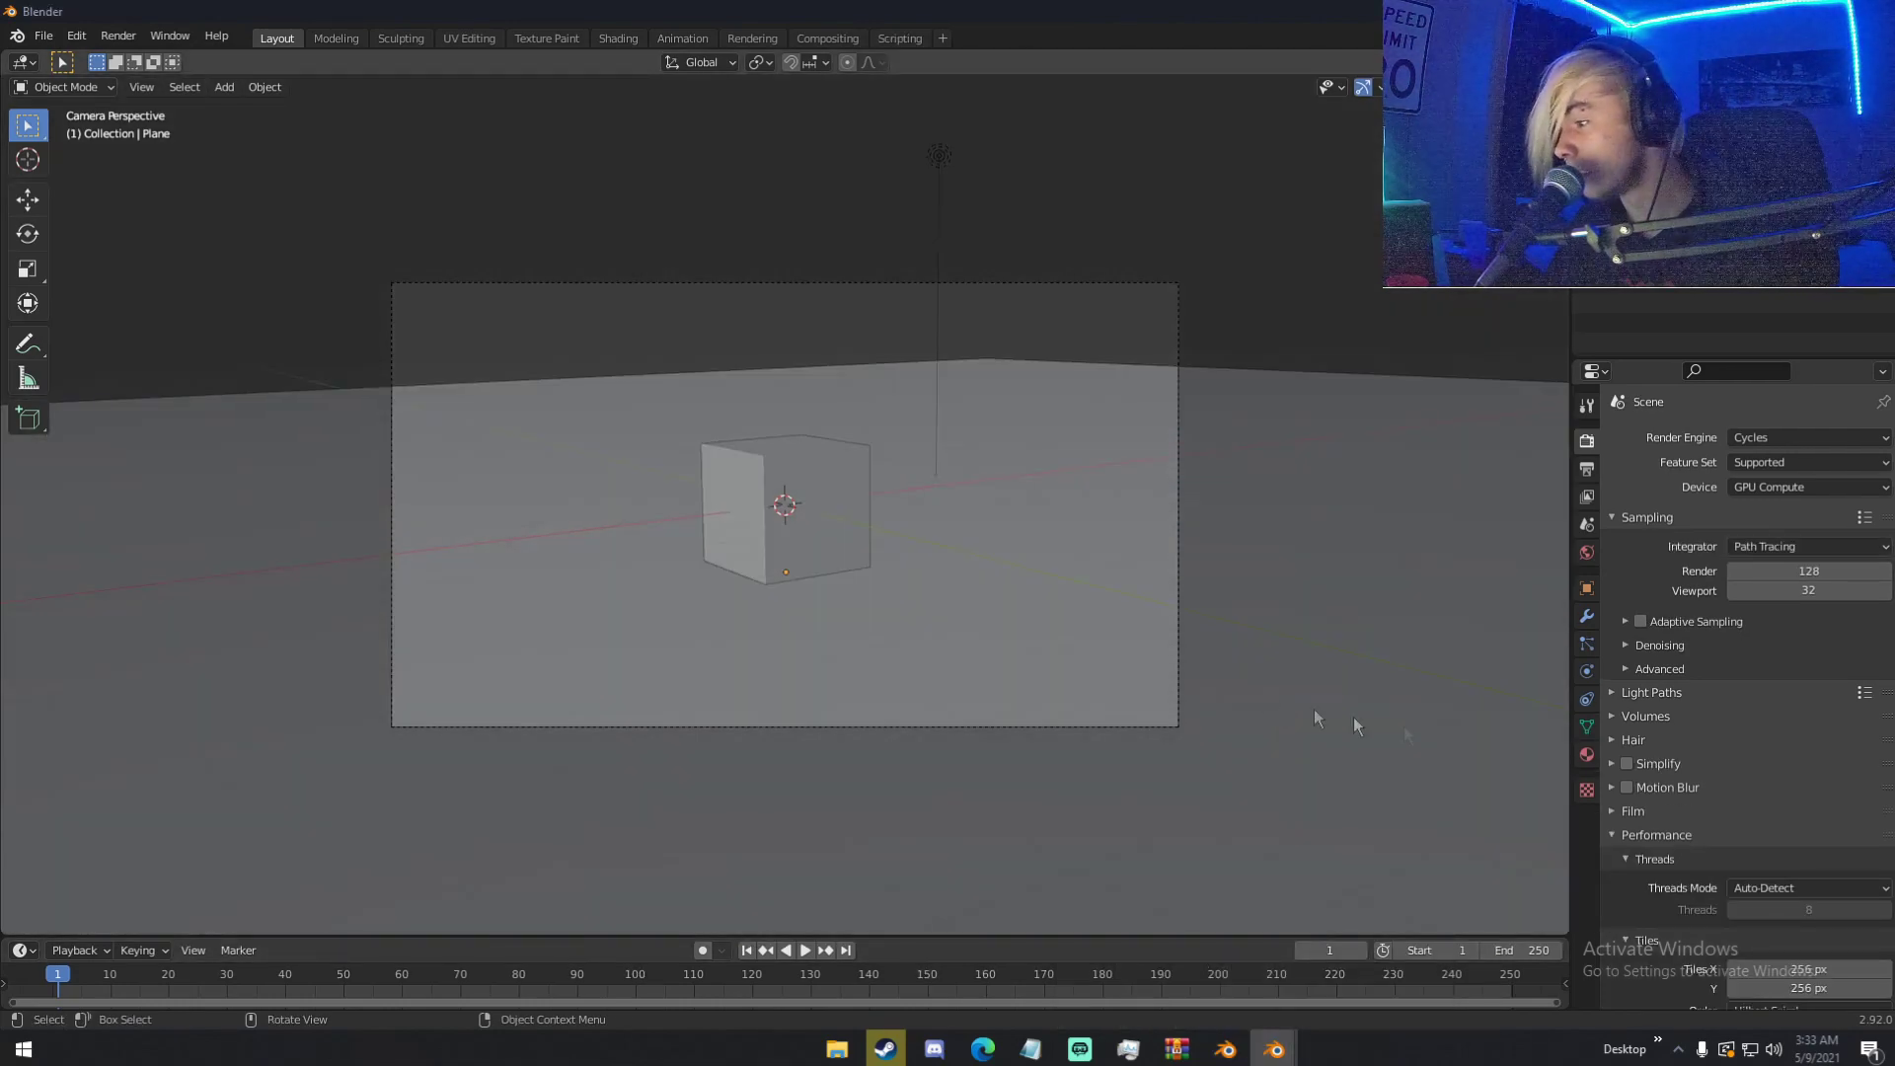
{"action": "scroll", "coordinate": [1690, 804], "scroll_direction": "down", "scroll_amount": 4}
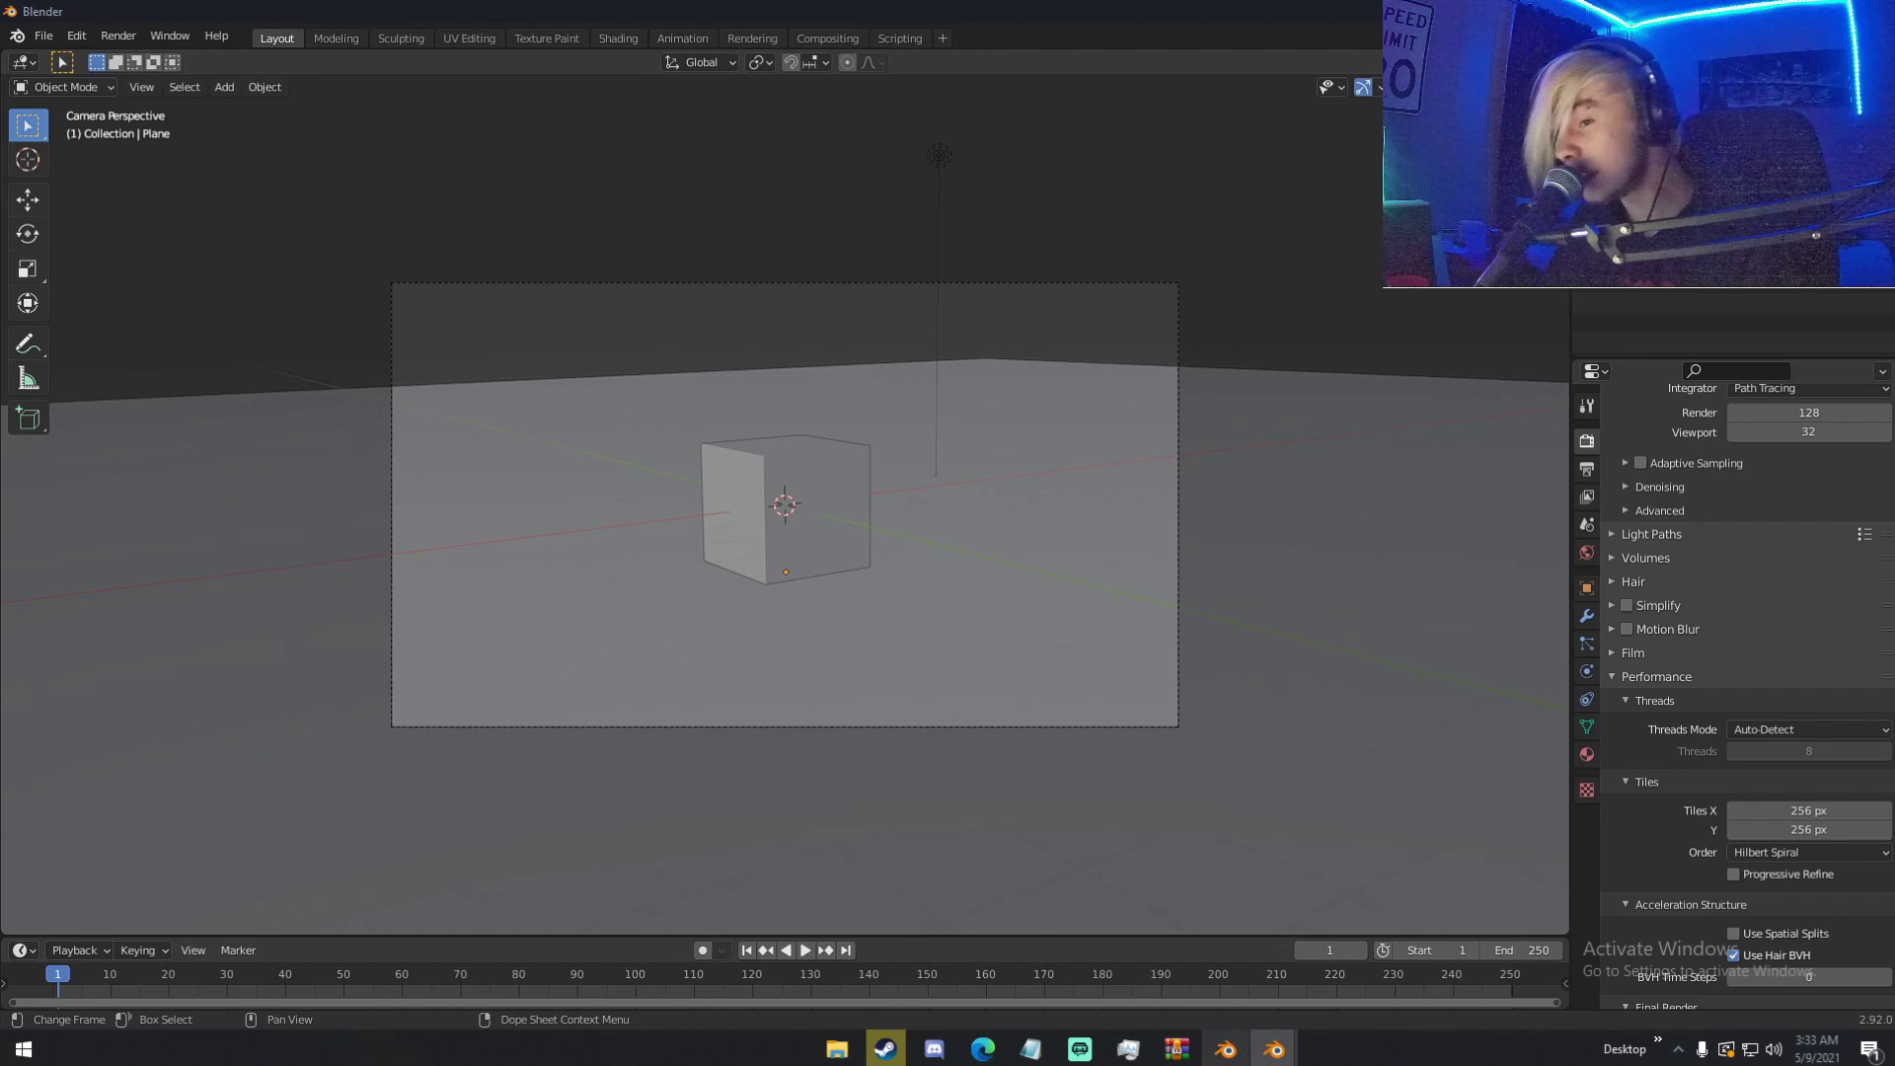
- Switch back to the Blender 3.0.0 window and close the Blender 2.92 window
{"action": "mouse_move", "coordinate": [1225, 1048]}
{"action": "left_click", "coordinate": [1224, 1048]}
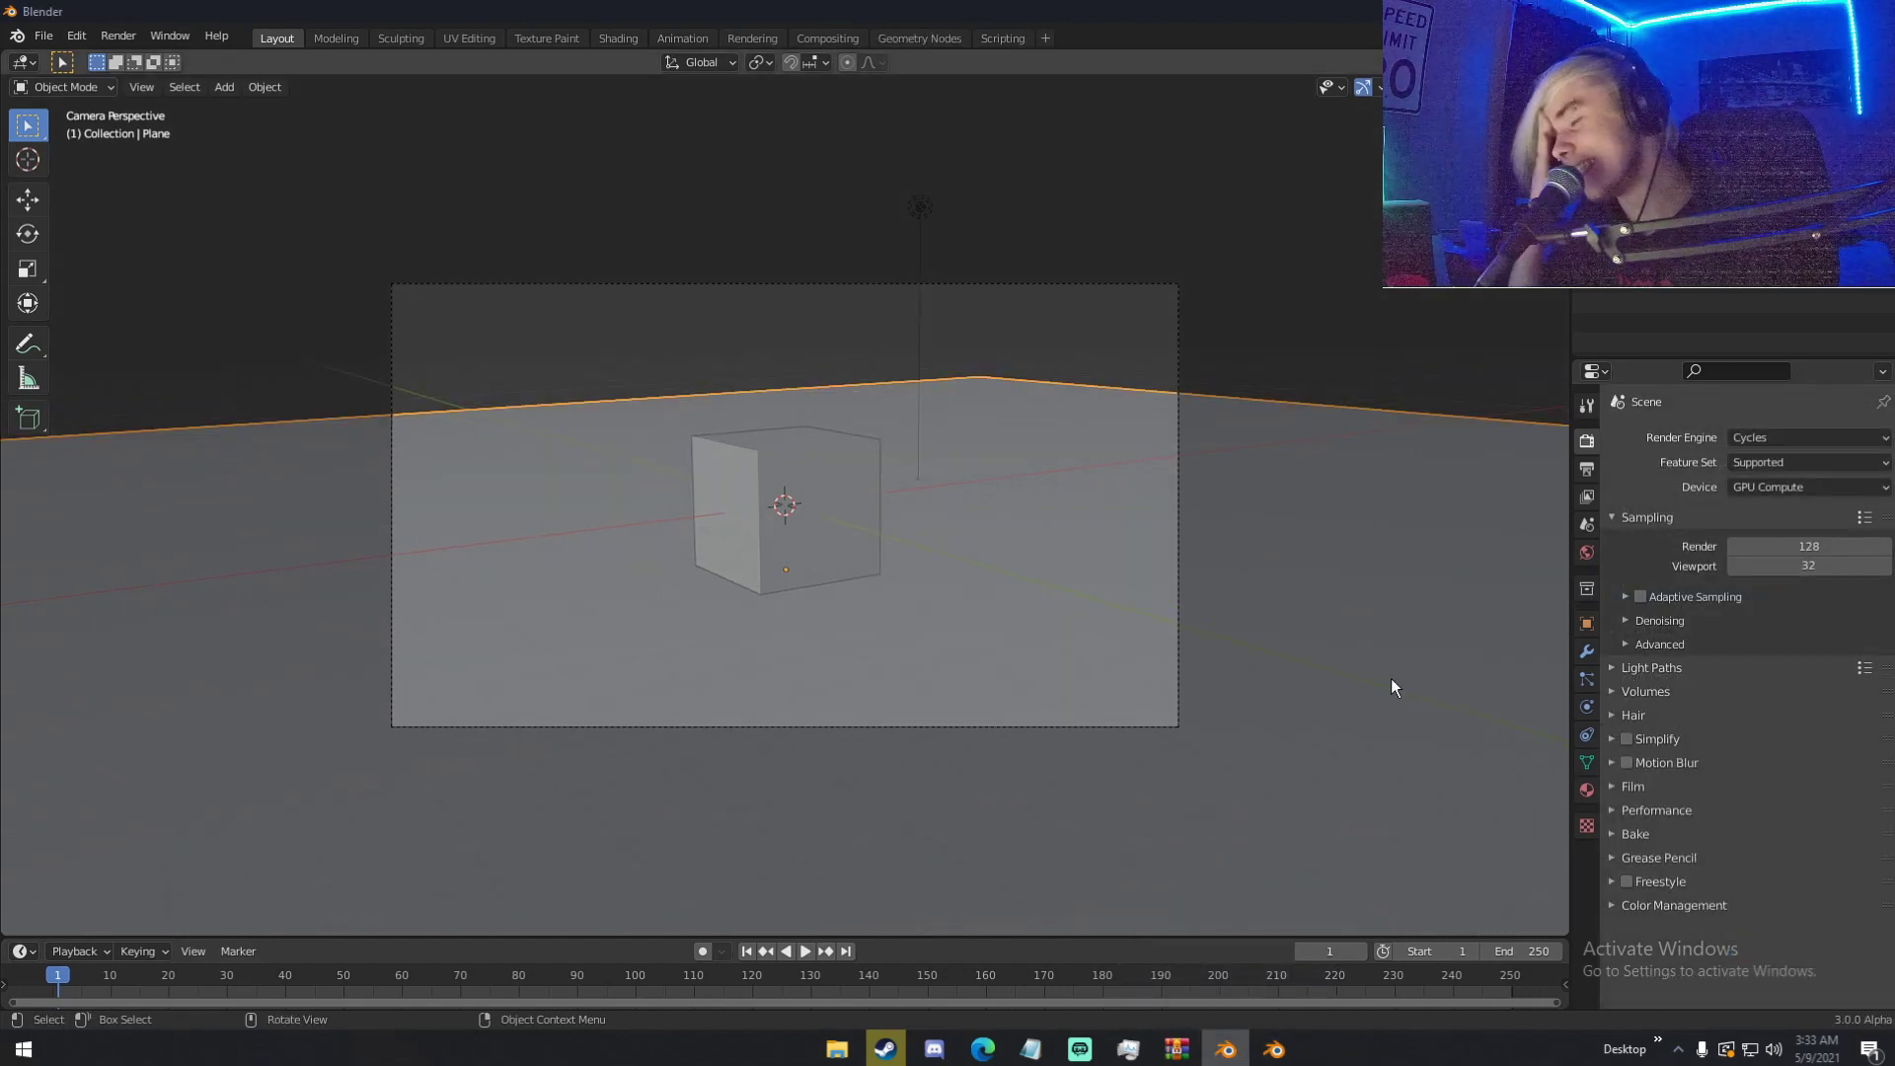
{"action": "mouse_move", "coordinate": [1273, 1048]}
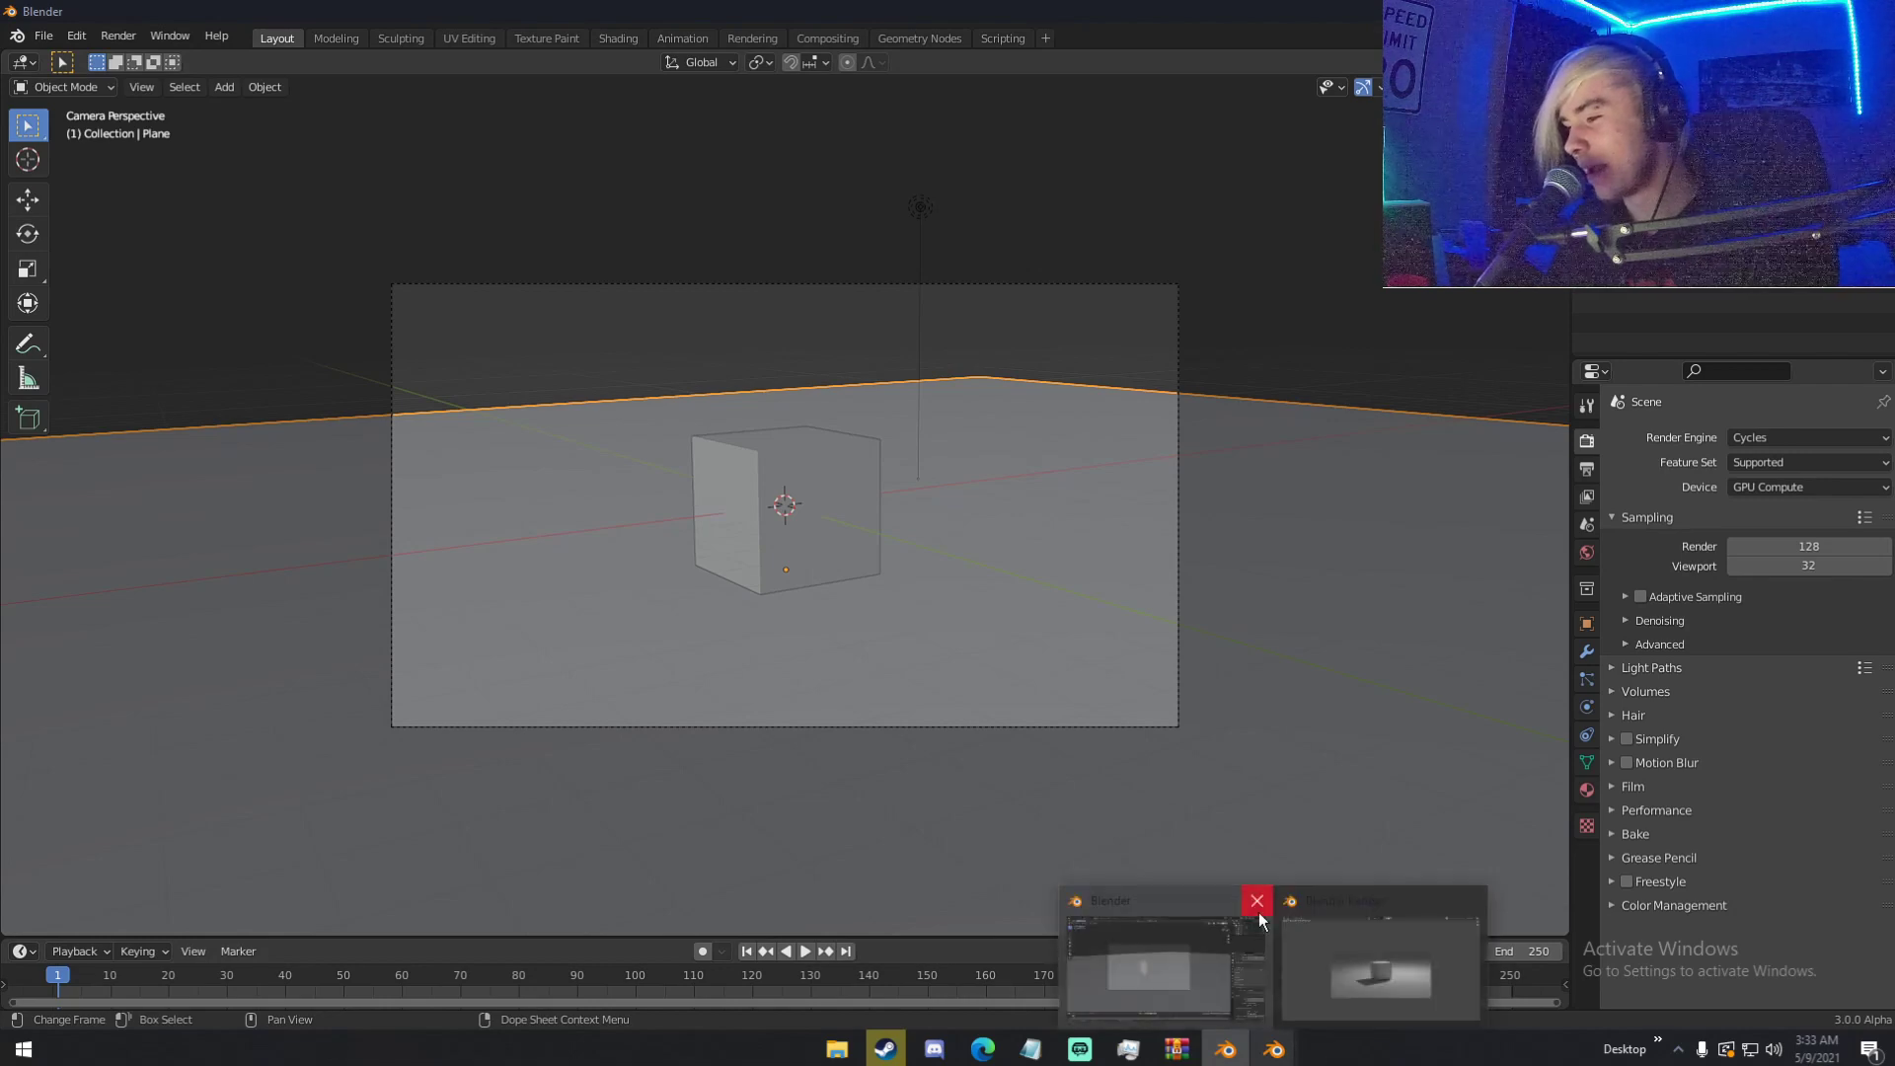
{"action": "left_click", "coordinate": [1256, 900]}
{"action": "left_click", "coordinate": [991, 560]}
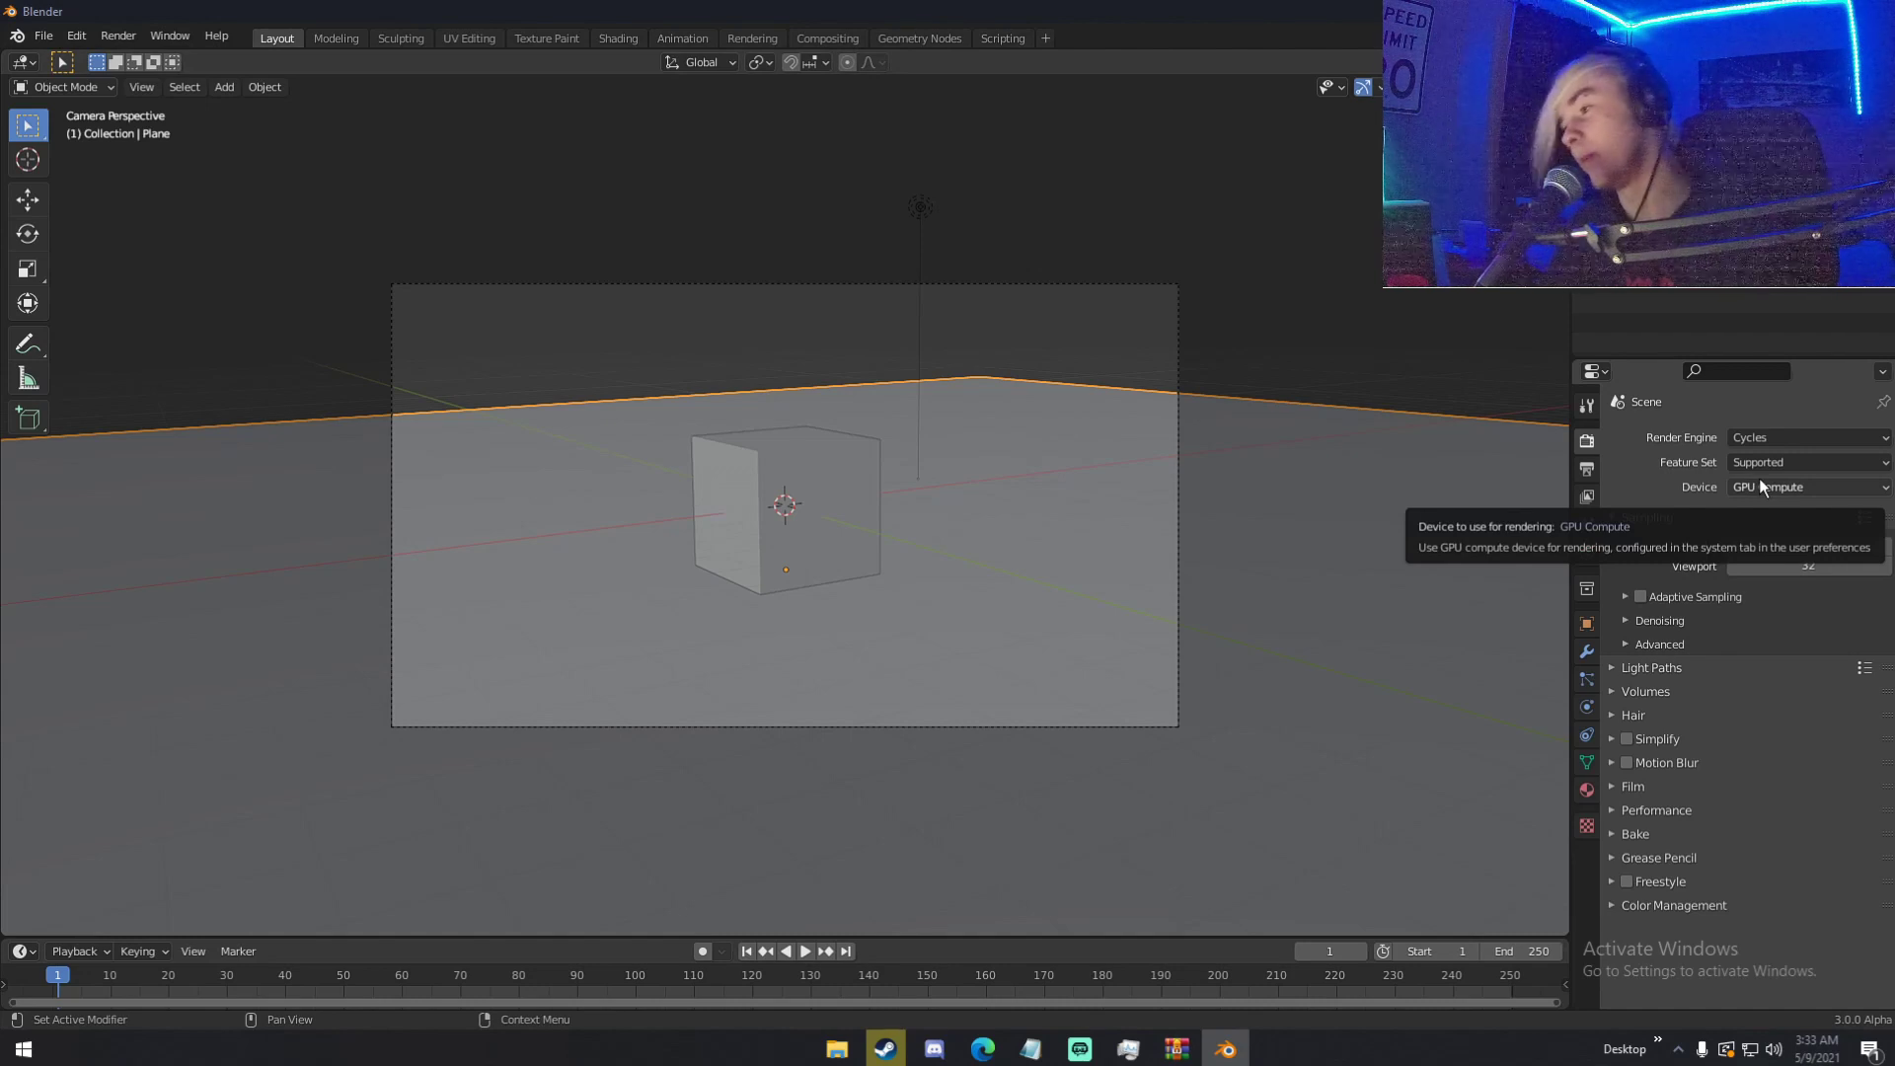
- Examine the scene's Performance render settings from Threads down to the viewport Pixel Size option
{"action": "left_click", "coordinate": [1677, 811]}
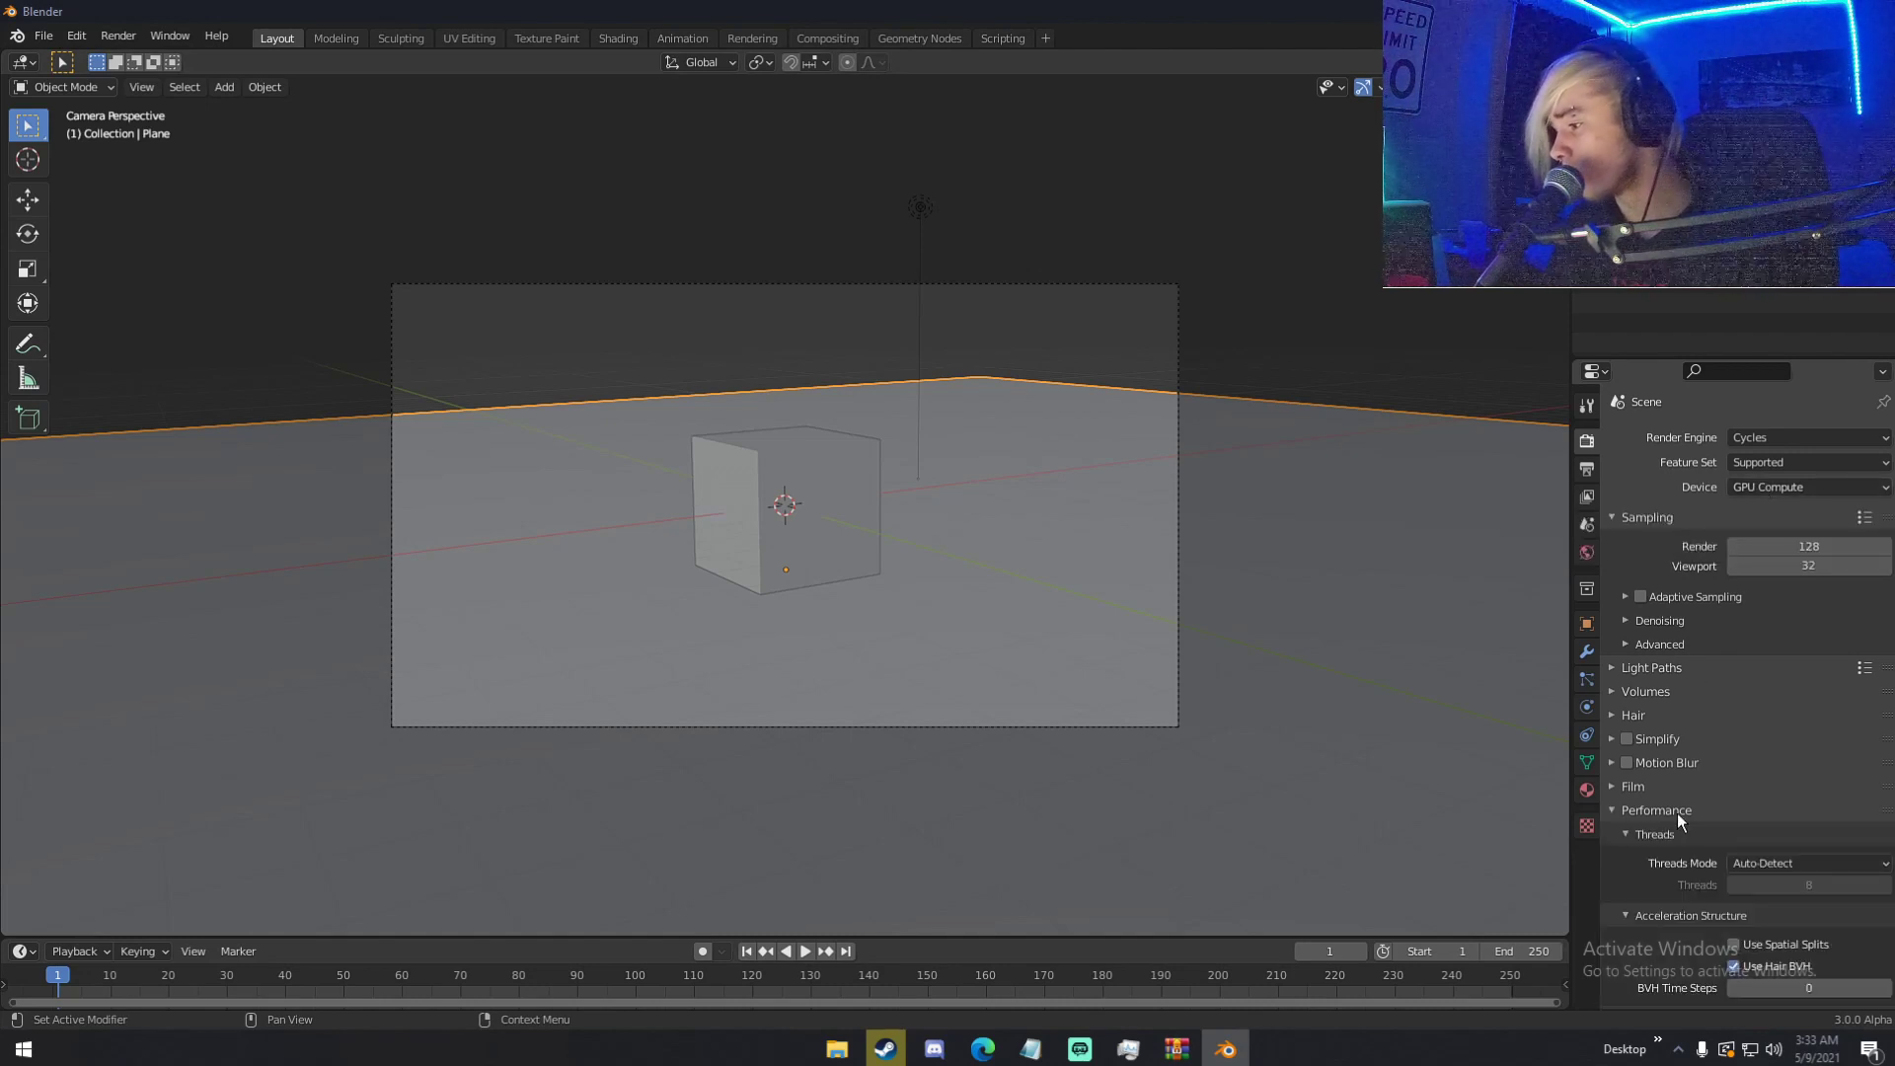
{"action": "scroll", "coordinate": [1678, 814], "scroll_direction": "down", "scroll_amount": 2}
{"action": "scroll", "coordinate": [1701, 914], "scroll_direction": "down", "scroll_amount": 2}
{"action": "scroll", "coordinate": [1684, 959], "scroll_direction": "down", "scroll_amount": 2}
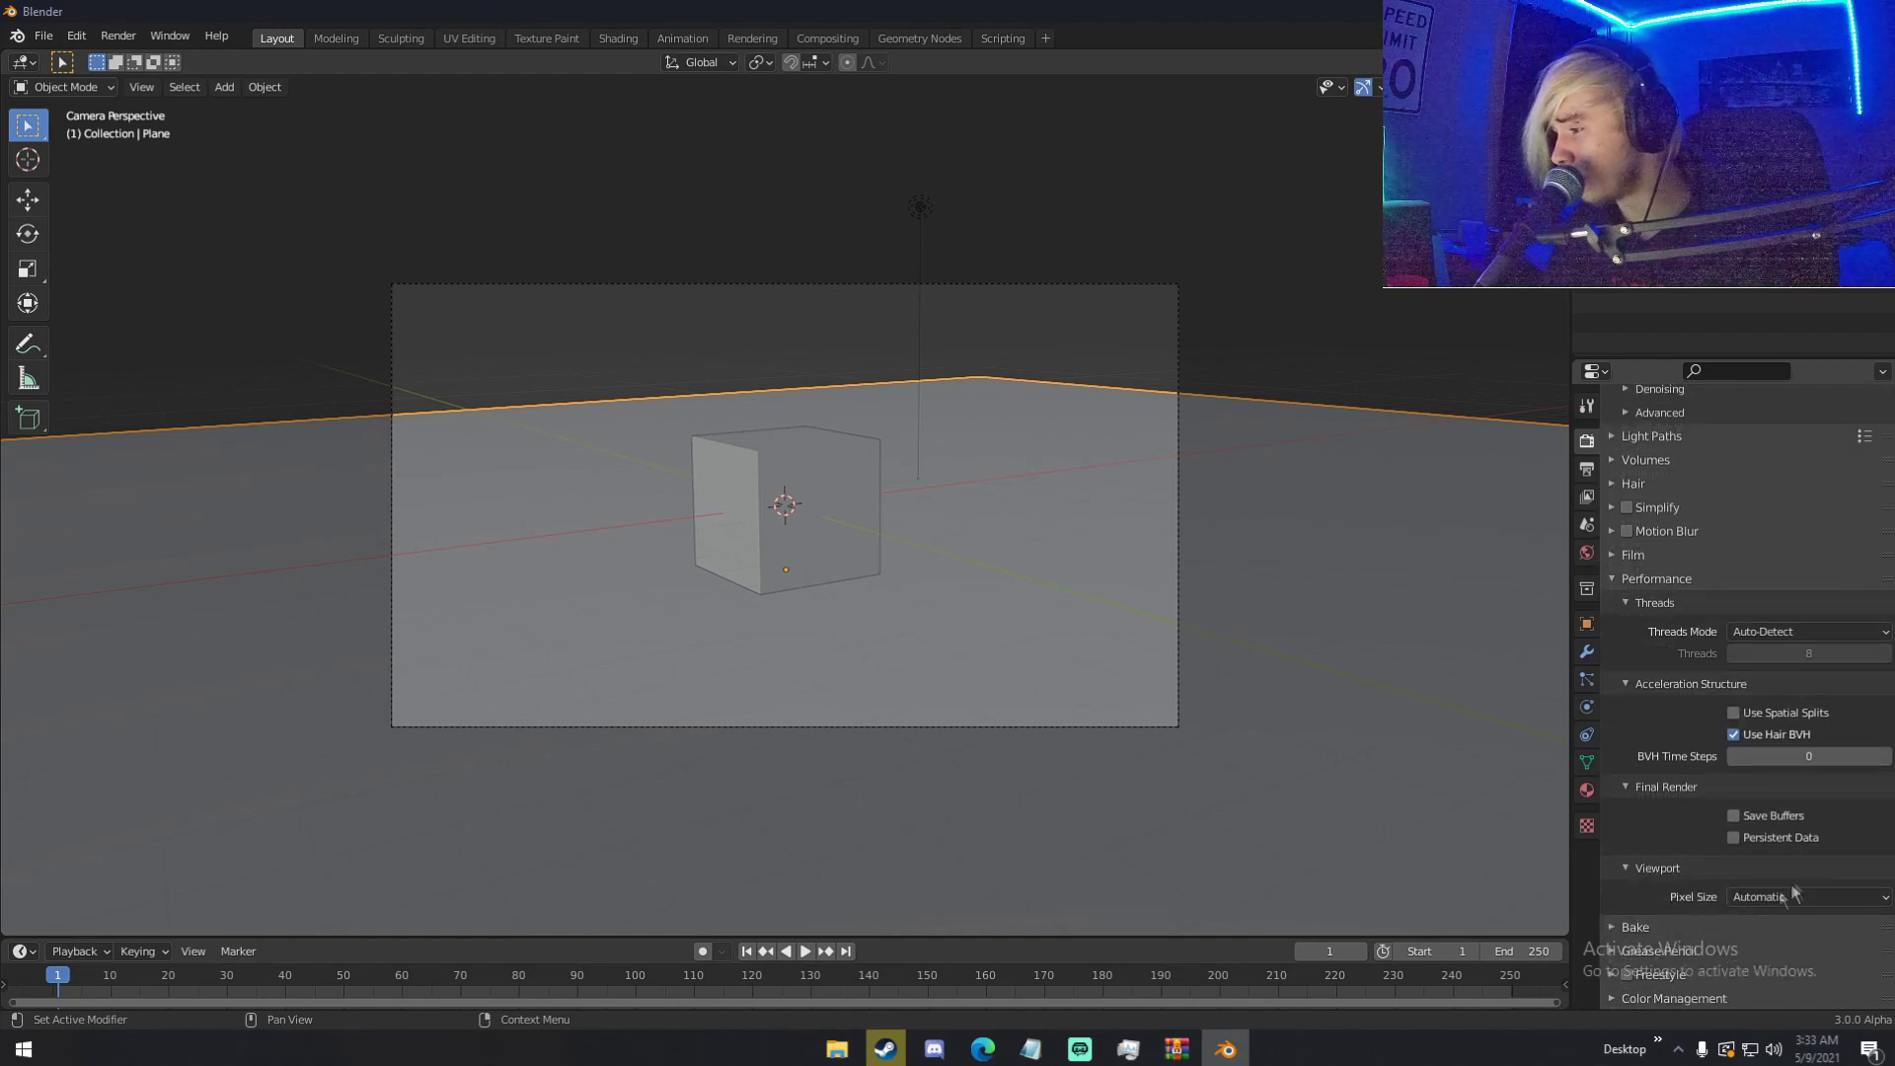
{"action": "scroll", "coordinate": [1617, 916], "scroll_direction": "up", "scroll_amount": 5}
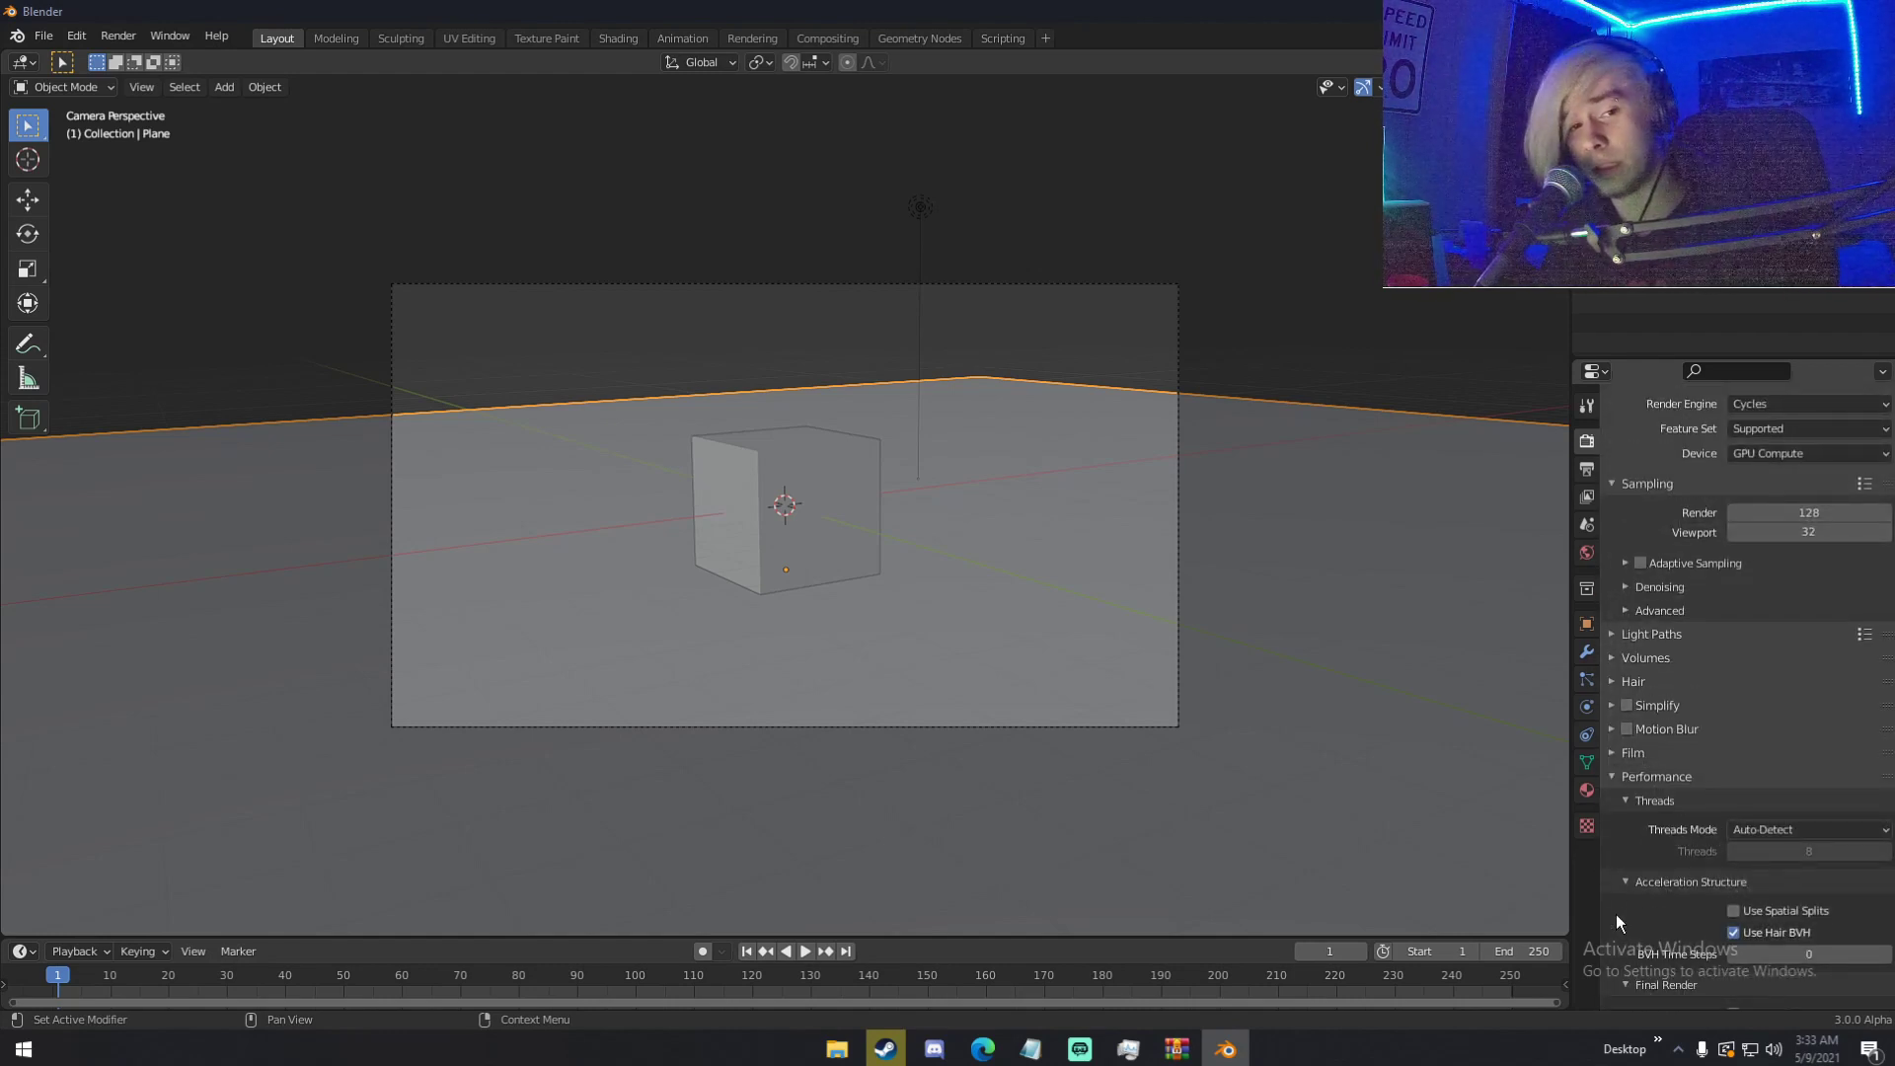
{"action": "scroll", "coordinate": [1746, 671], "scroll_direction": "up", "scroll_amount": 1}
{"action": "scroll", "coordinate": [1663, 807], "scroll_direction": "down", "scroll_amount": 6}
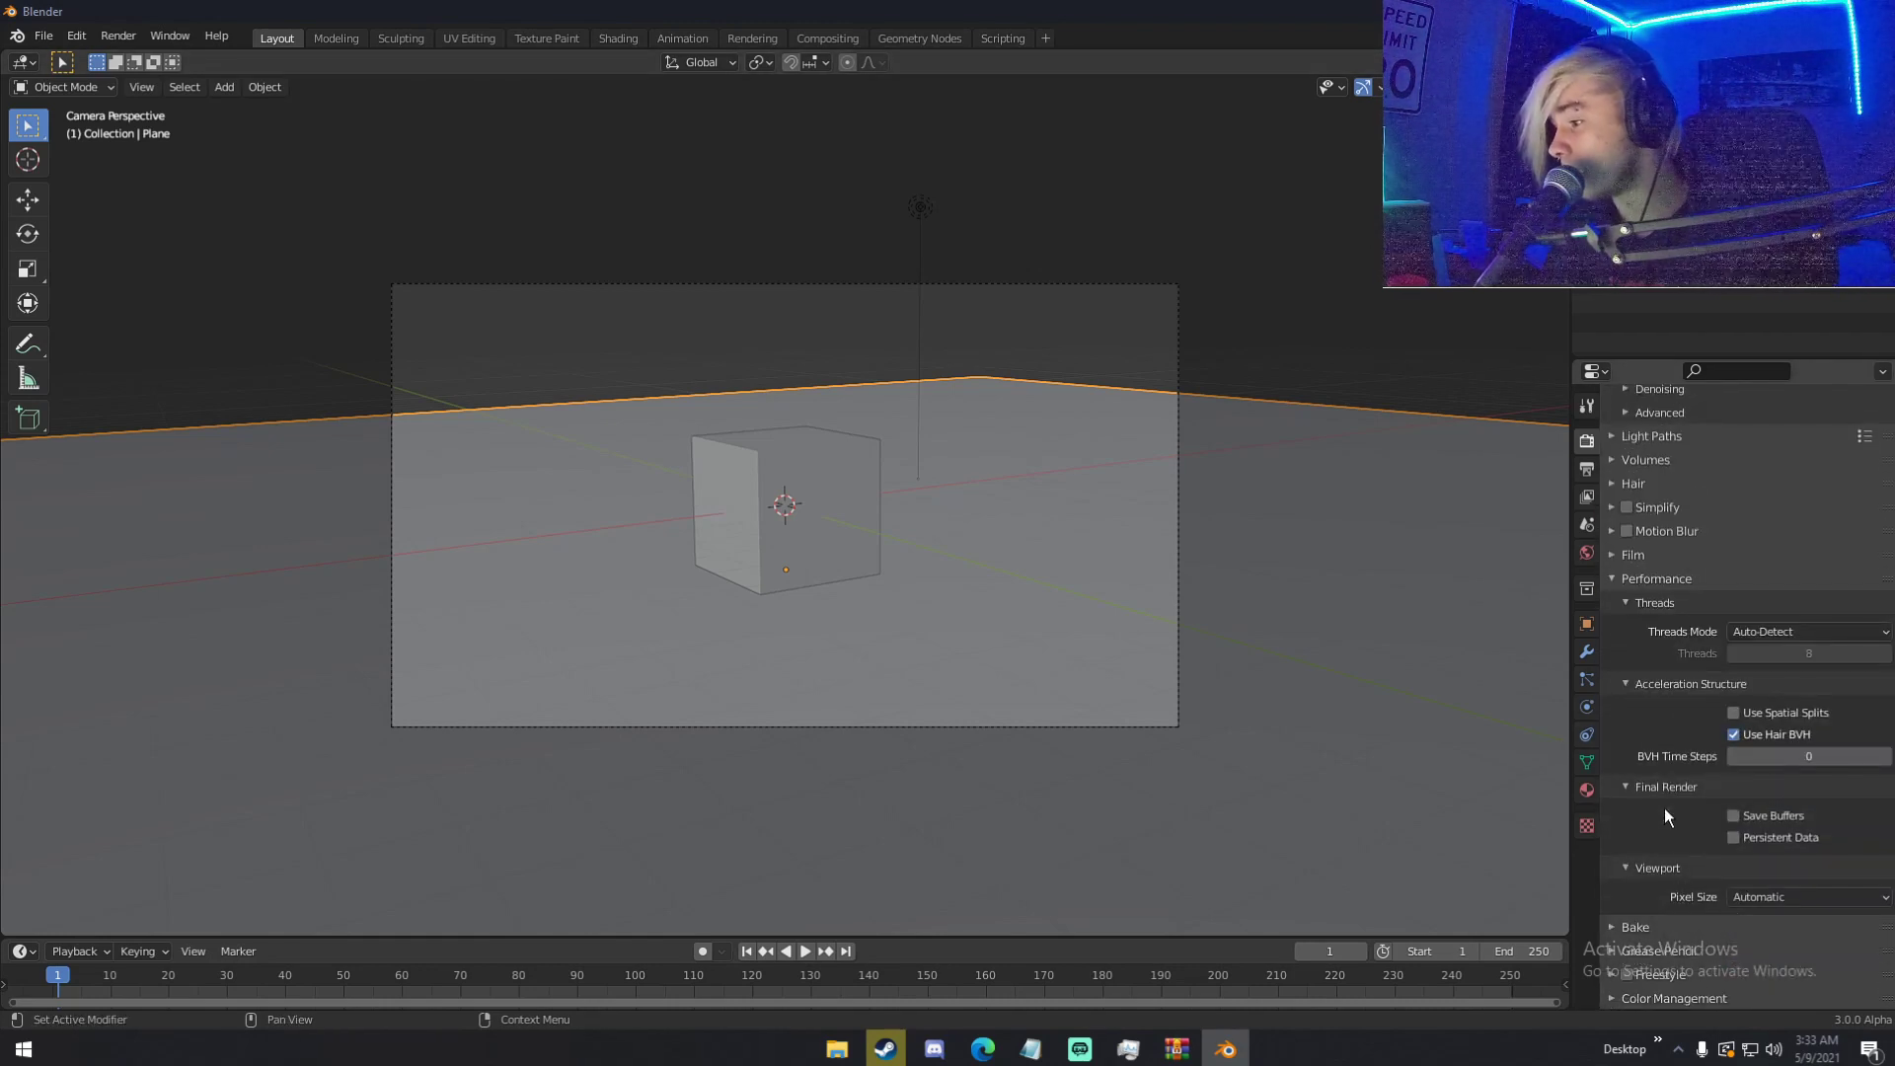
{"action": "left_click", "coordinate": [1797, 901]}
{"action": "left_click", "coordinate": [1796, 908]}
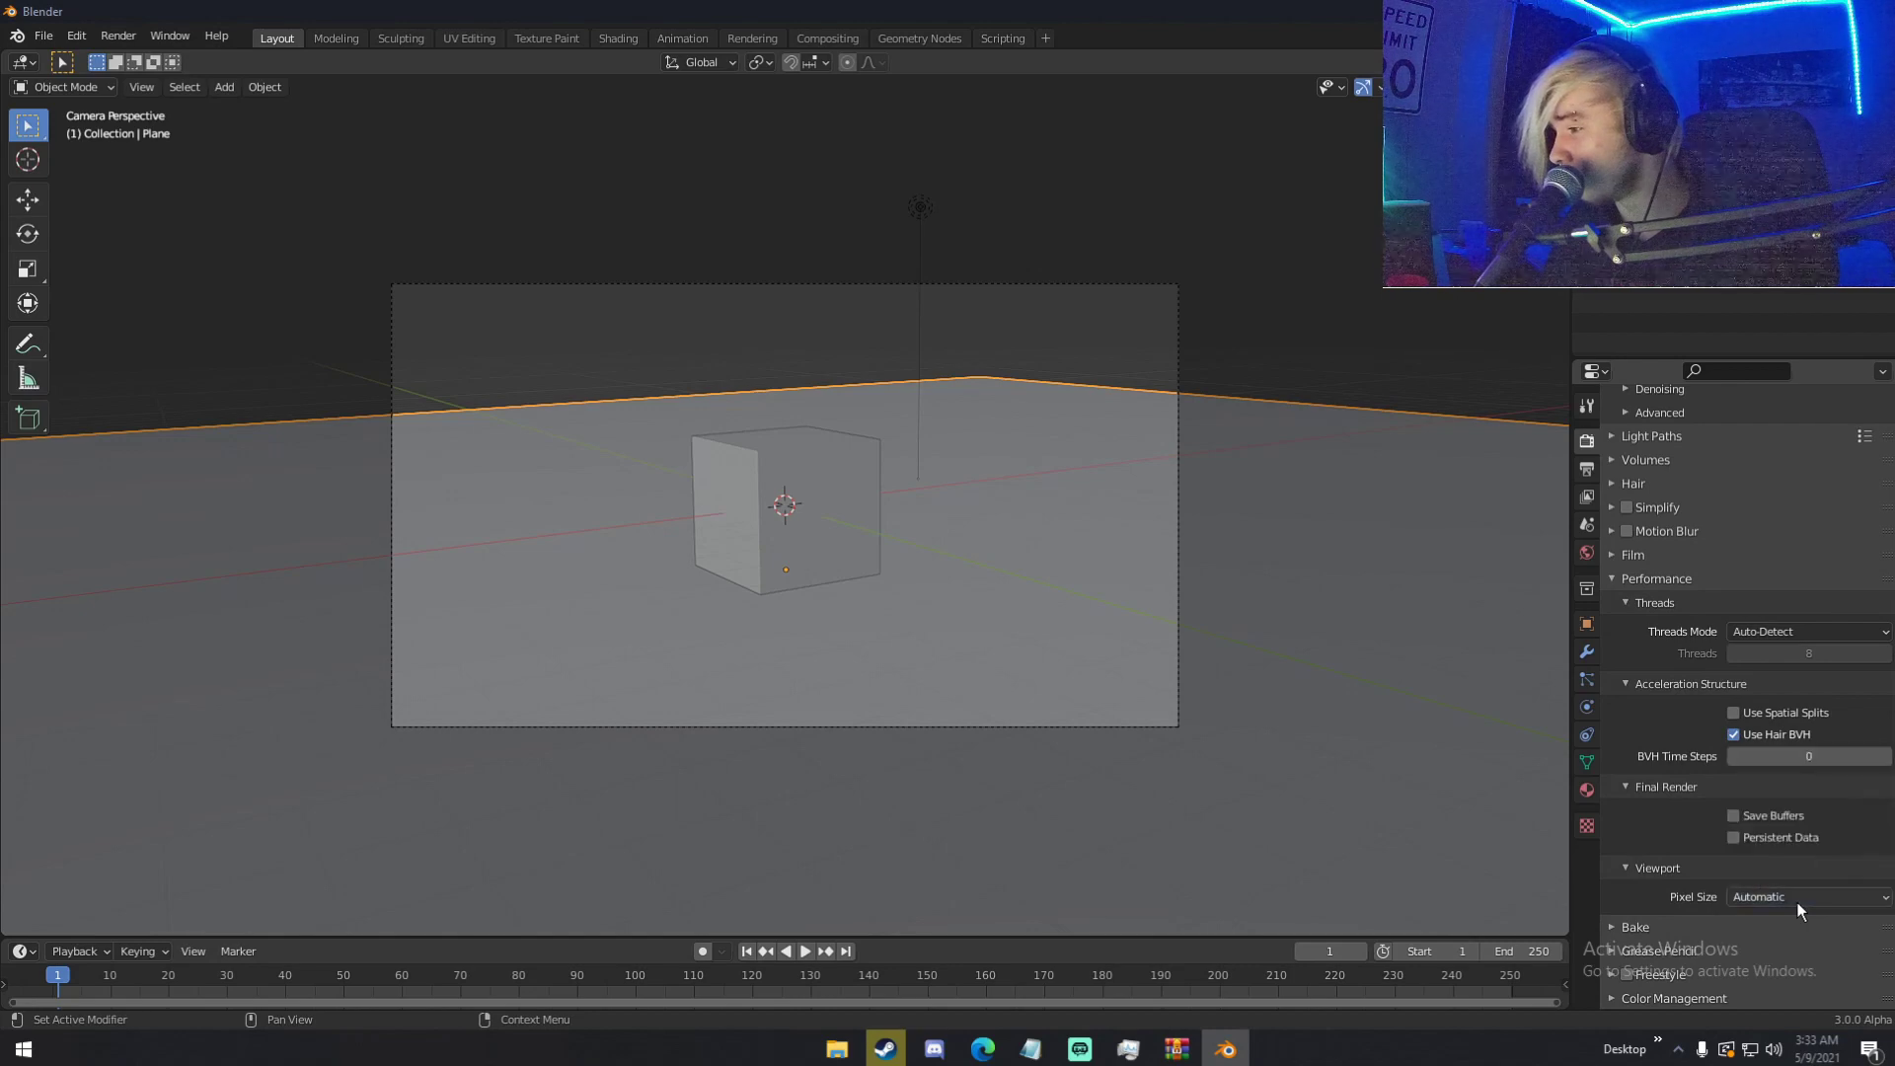
- Switch the viewport to rendered shading and set the viewport pixel size to 8x
{"action": "key", "text": "z"}
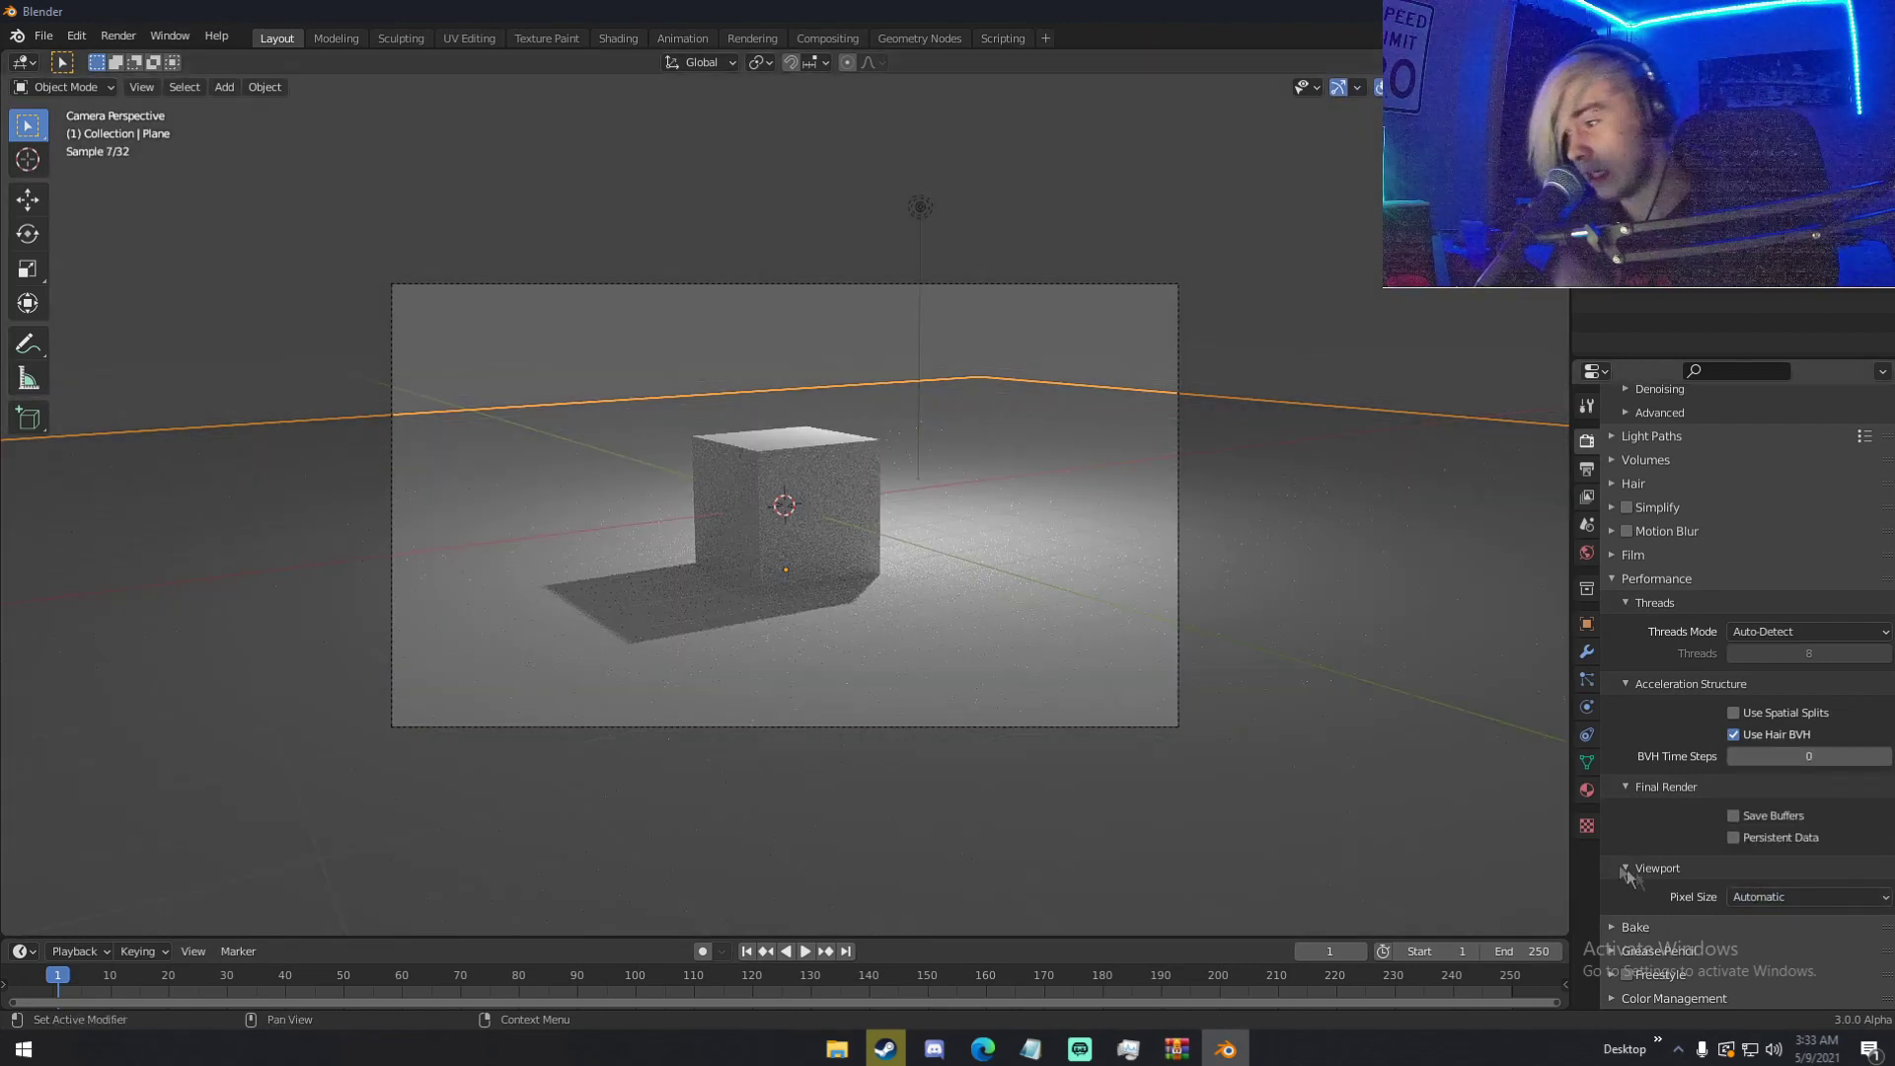
{"action": "left_click", "coordinate": [1757, 898]}
{"action": "left_click", "coordinate": [1763, 786]}
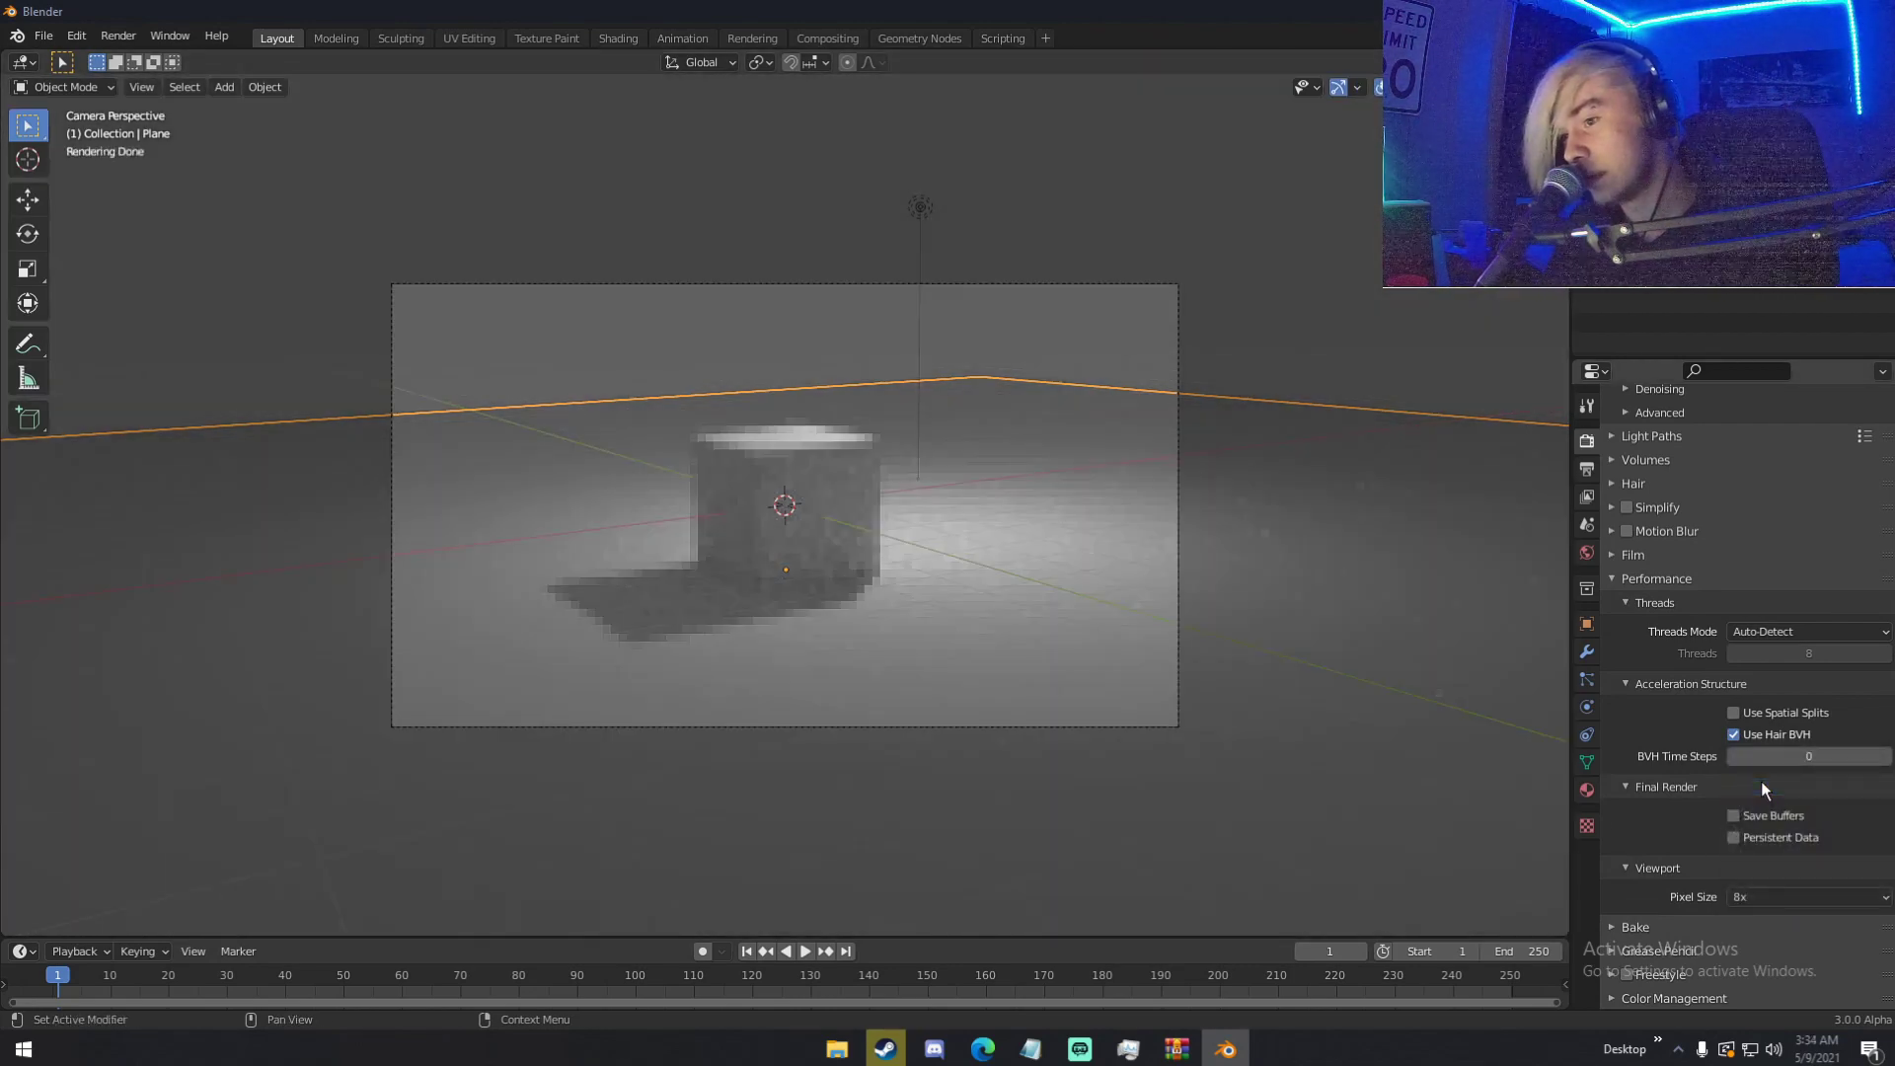
- Set the viewport pixel size back to Automatic, return to solid shading and collapse the Performance settings
{"action": "left_click", "coordinate": [1756, 894]}
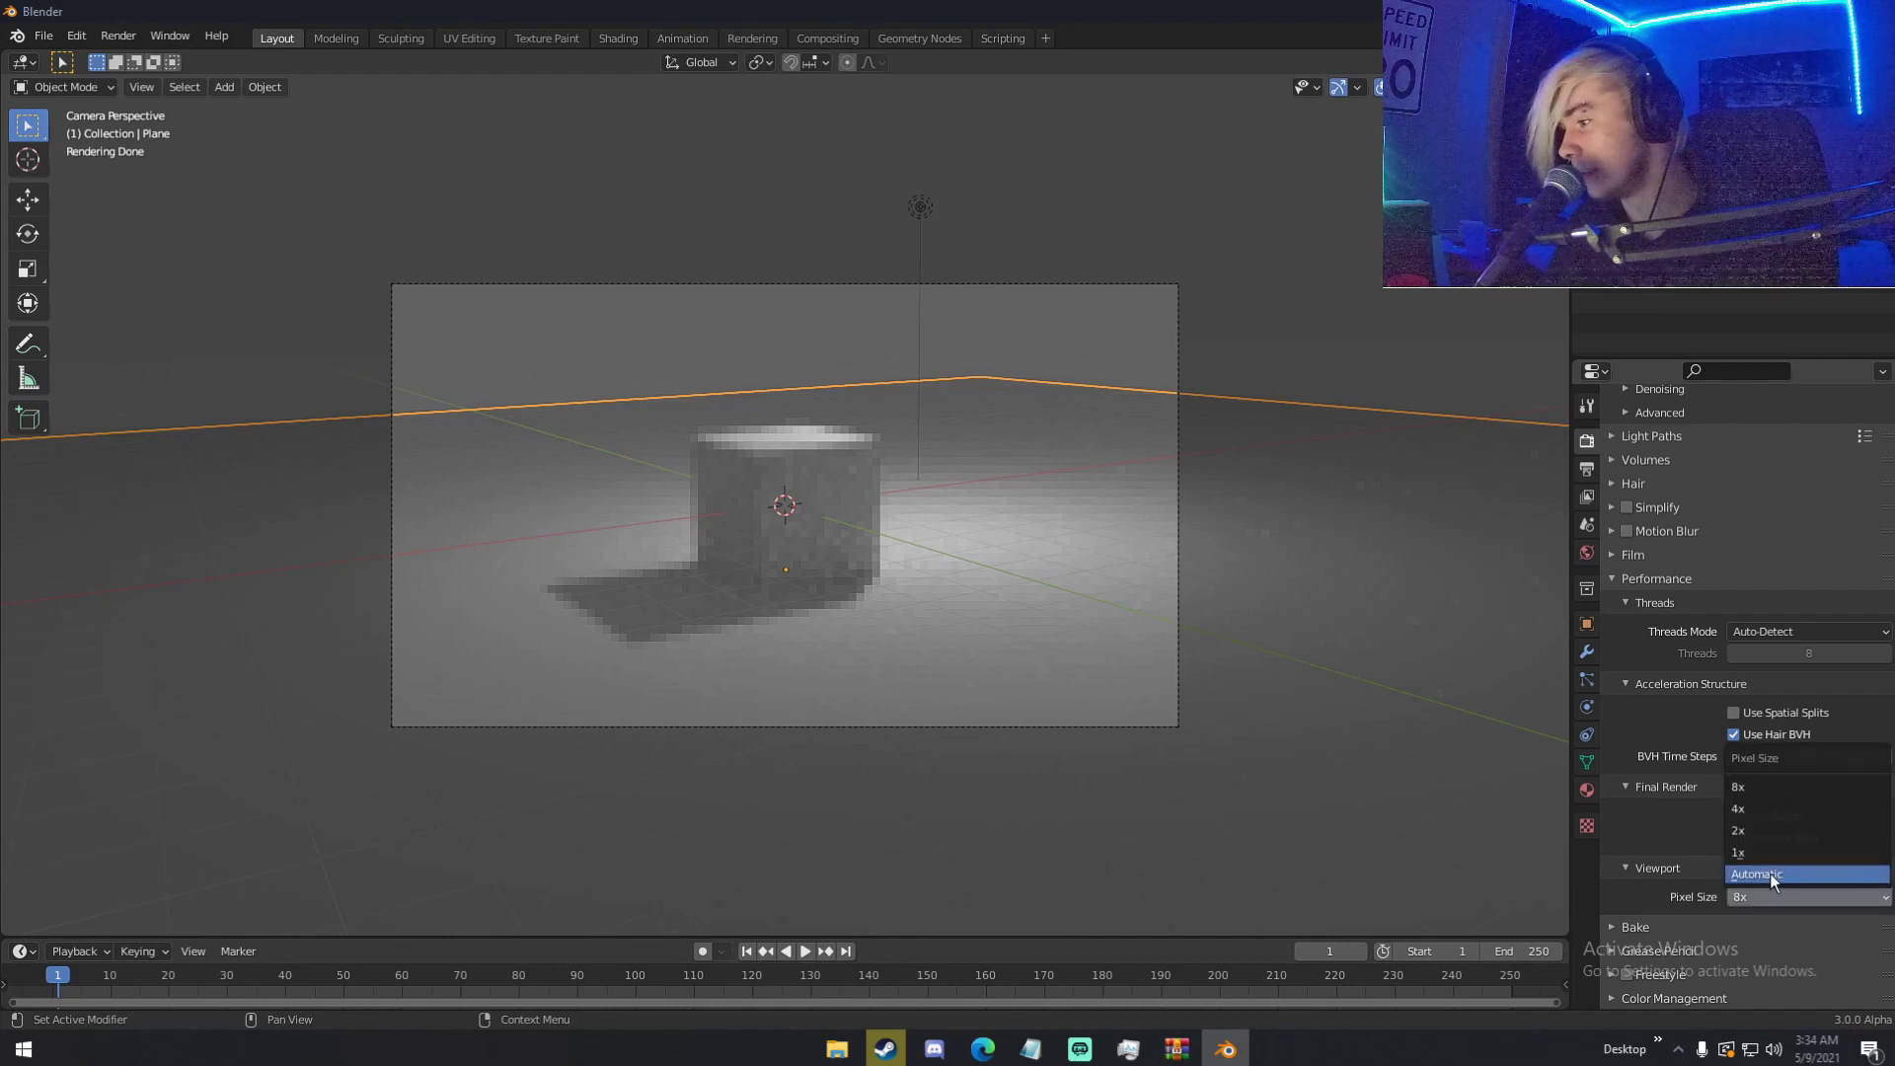
{"action": "left_click", "coordinate": [1772, 876]}
{"action": "key", "text": "z"}
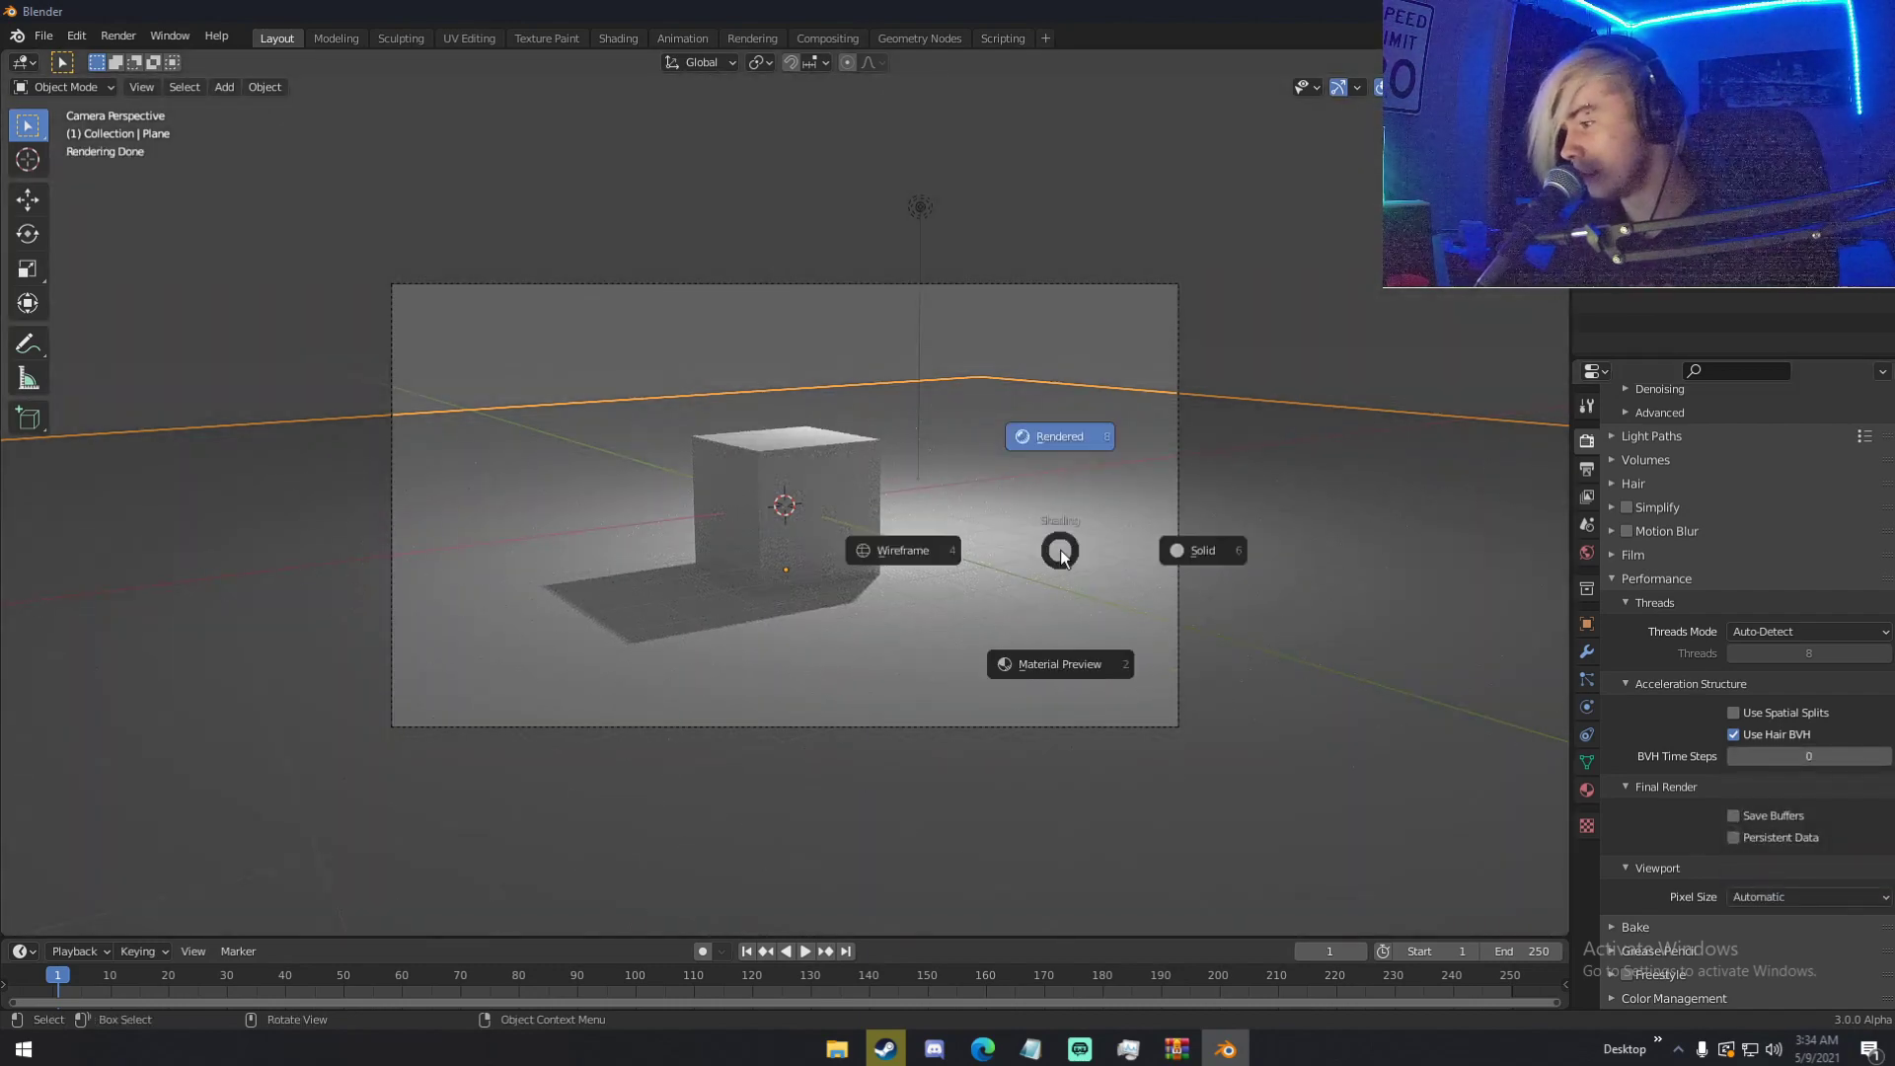
{"action": "left_click", "coordinate": [1269, 571]}
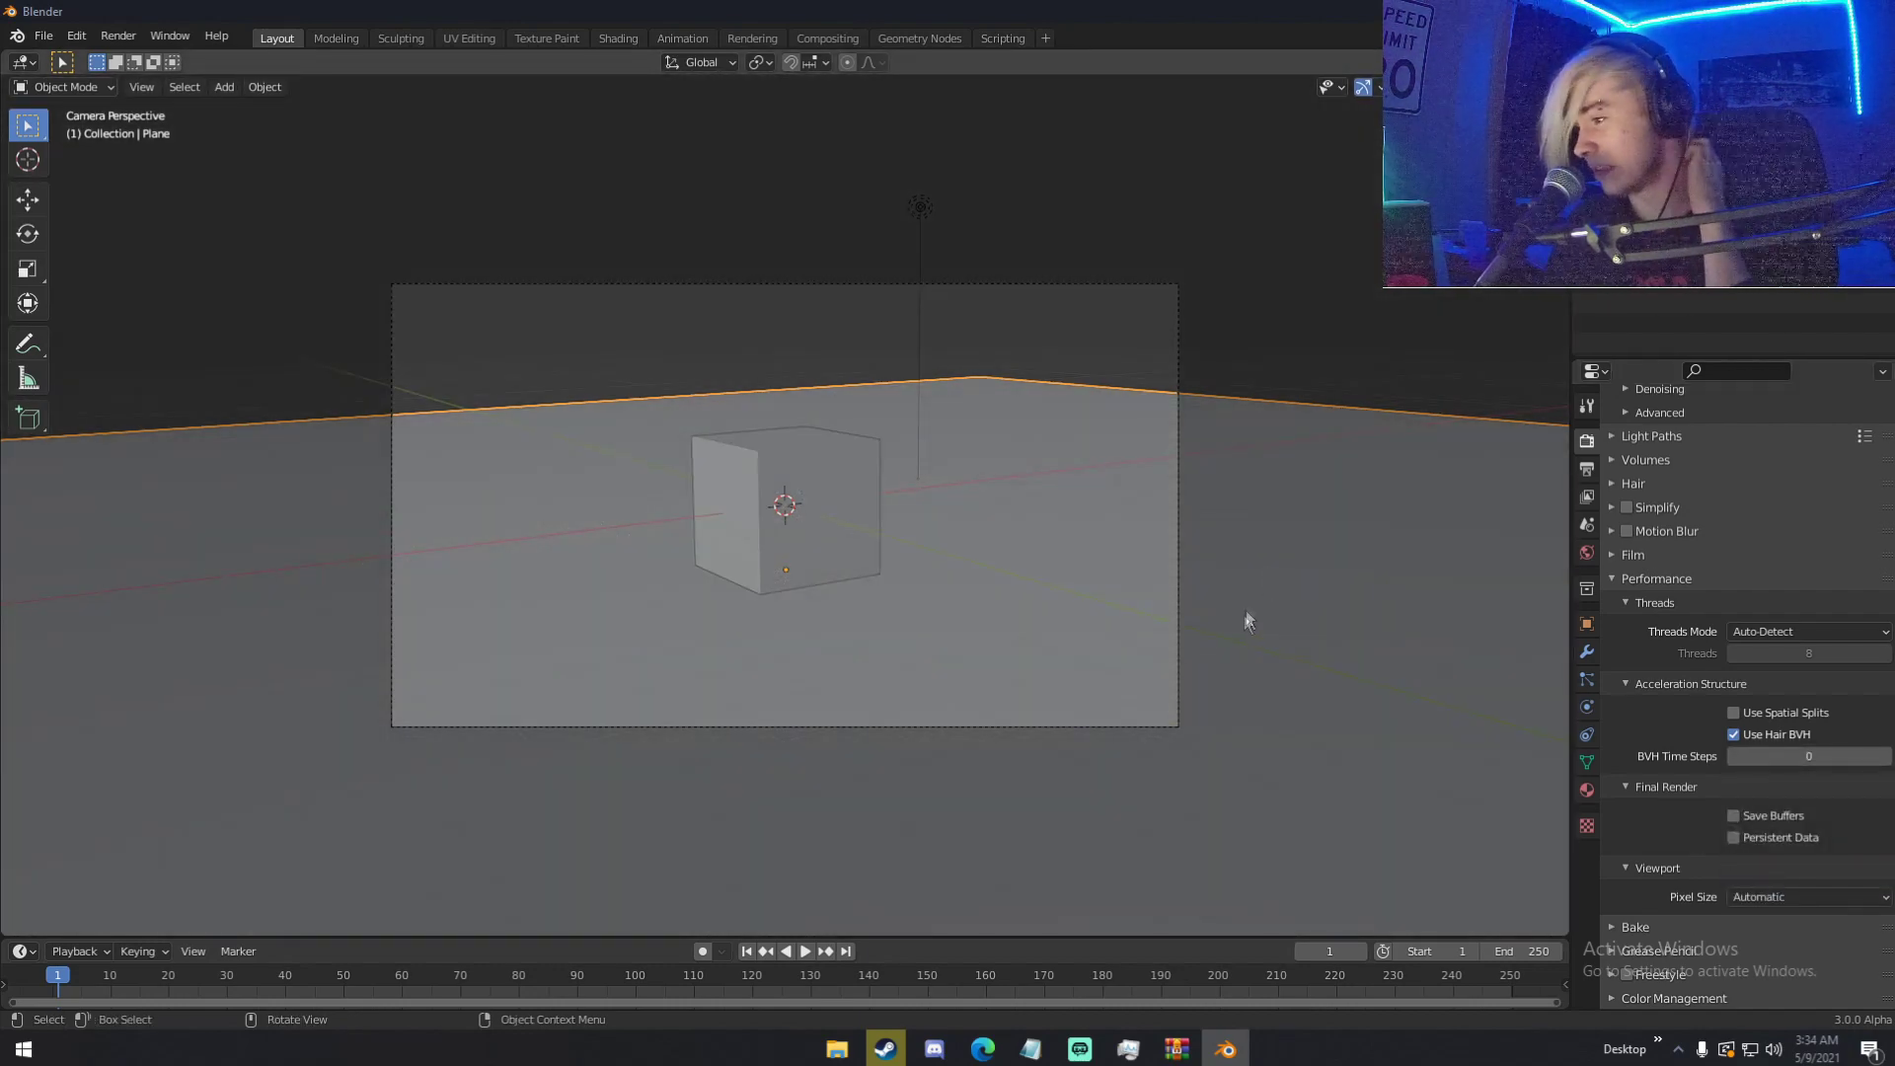
{"action": "left_click", "coordinate": [1653, 579]}
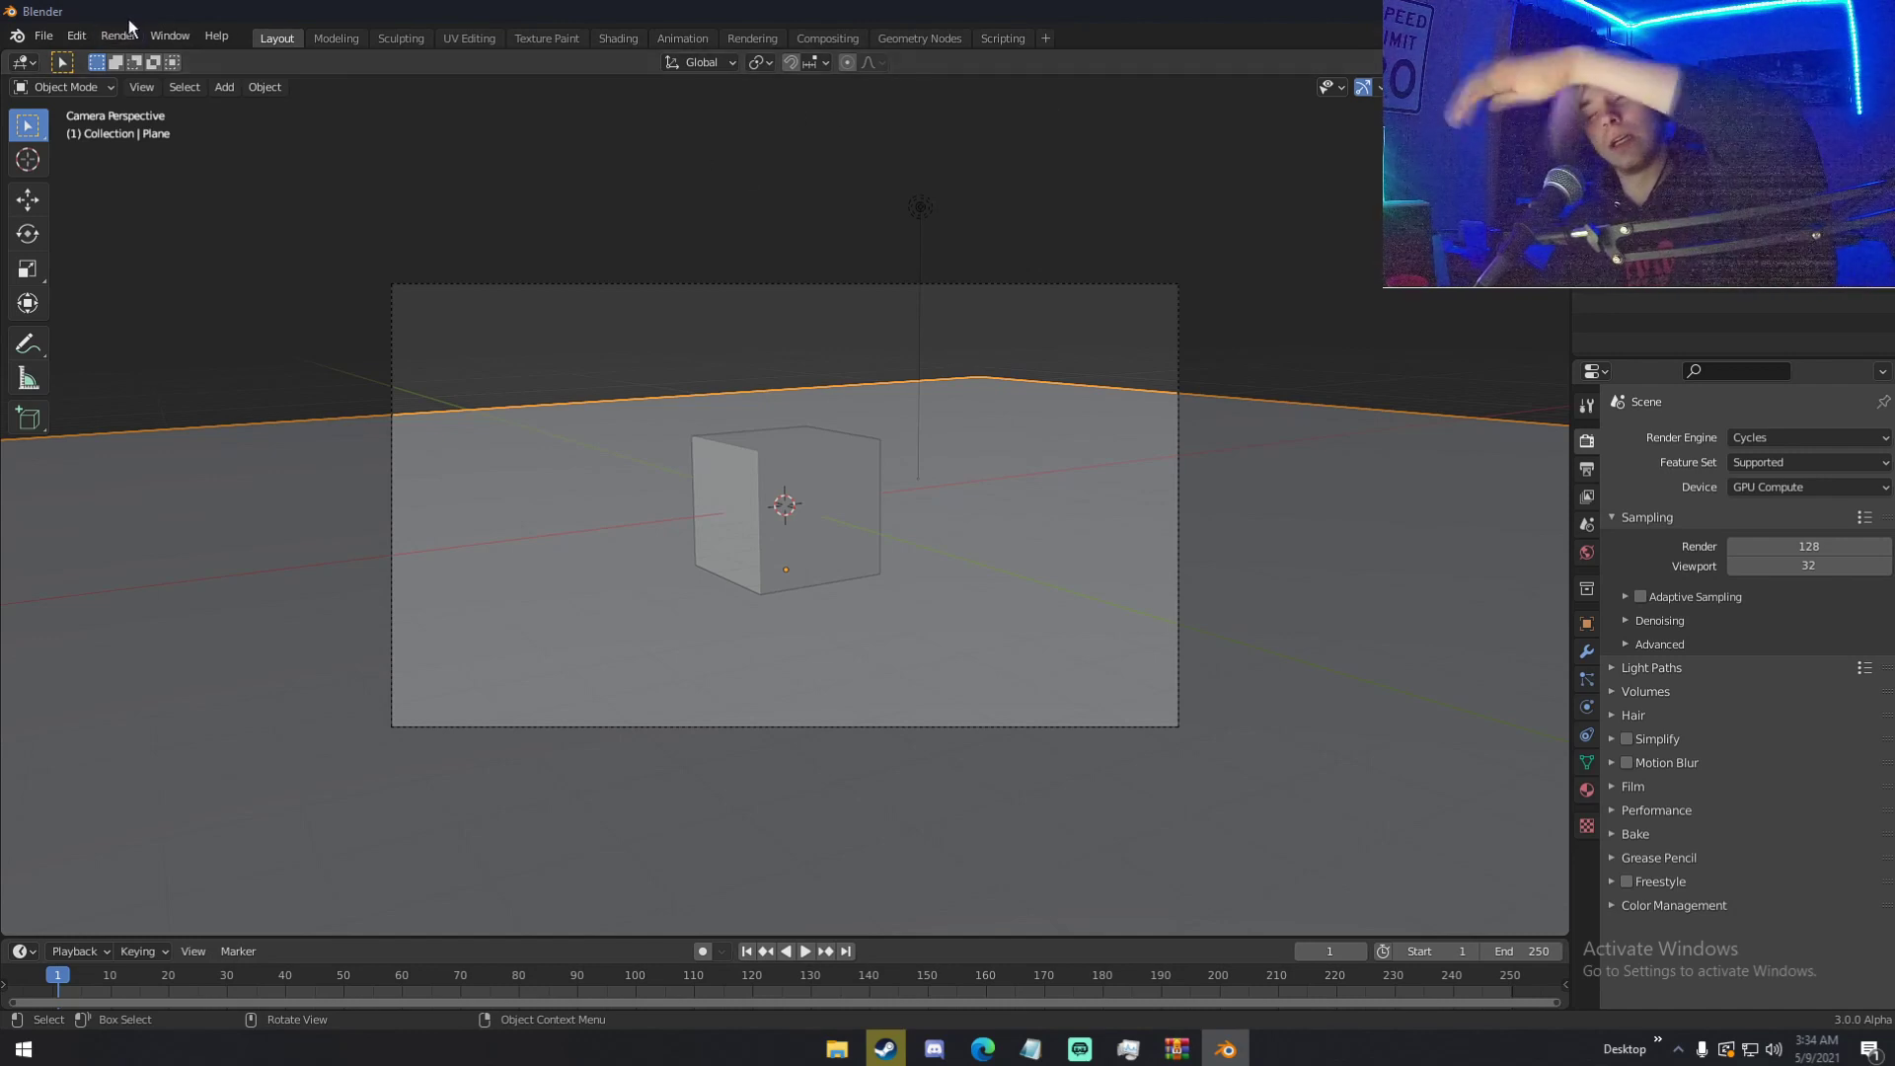
{"action": "left_click", "coordinate": [1667, 628]}
{"action": "left_click", "coordinate": [1667, 627]}
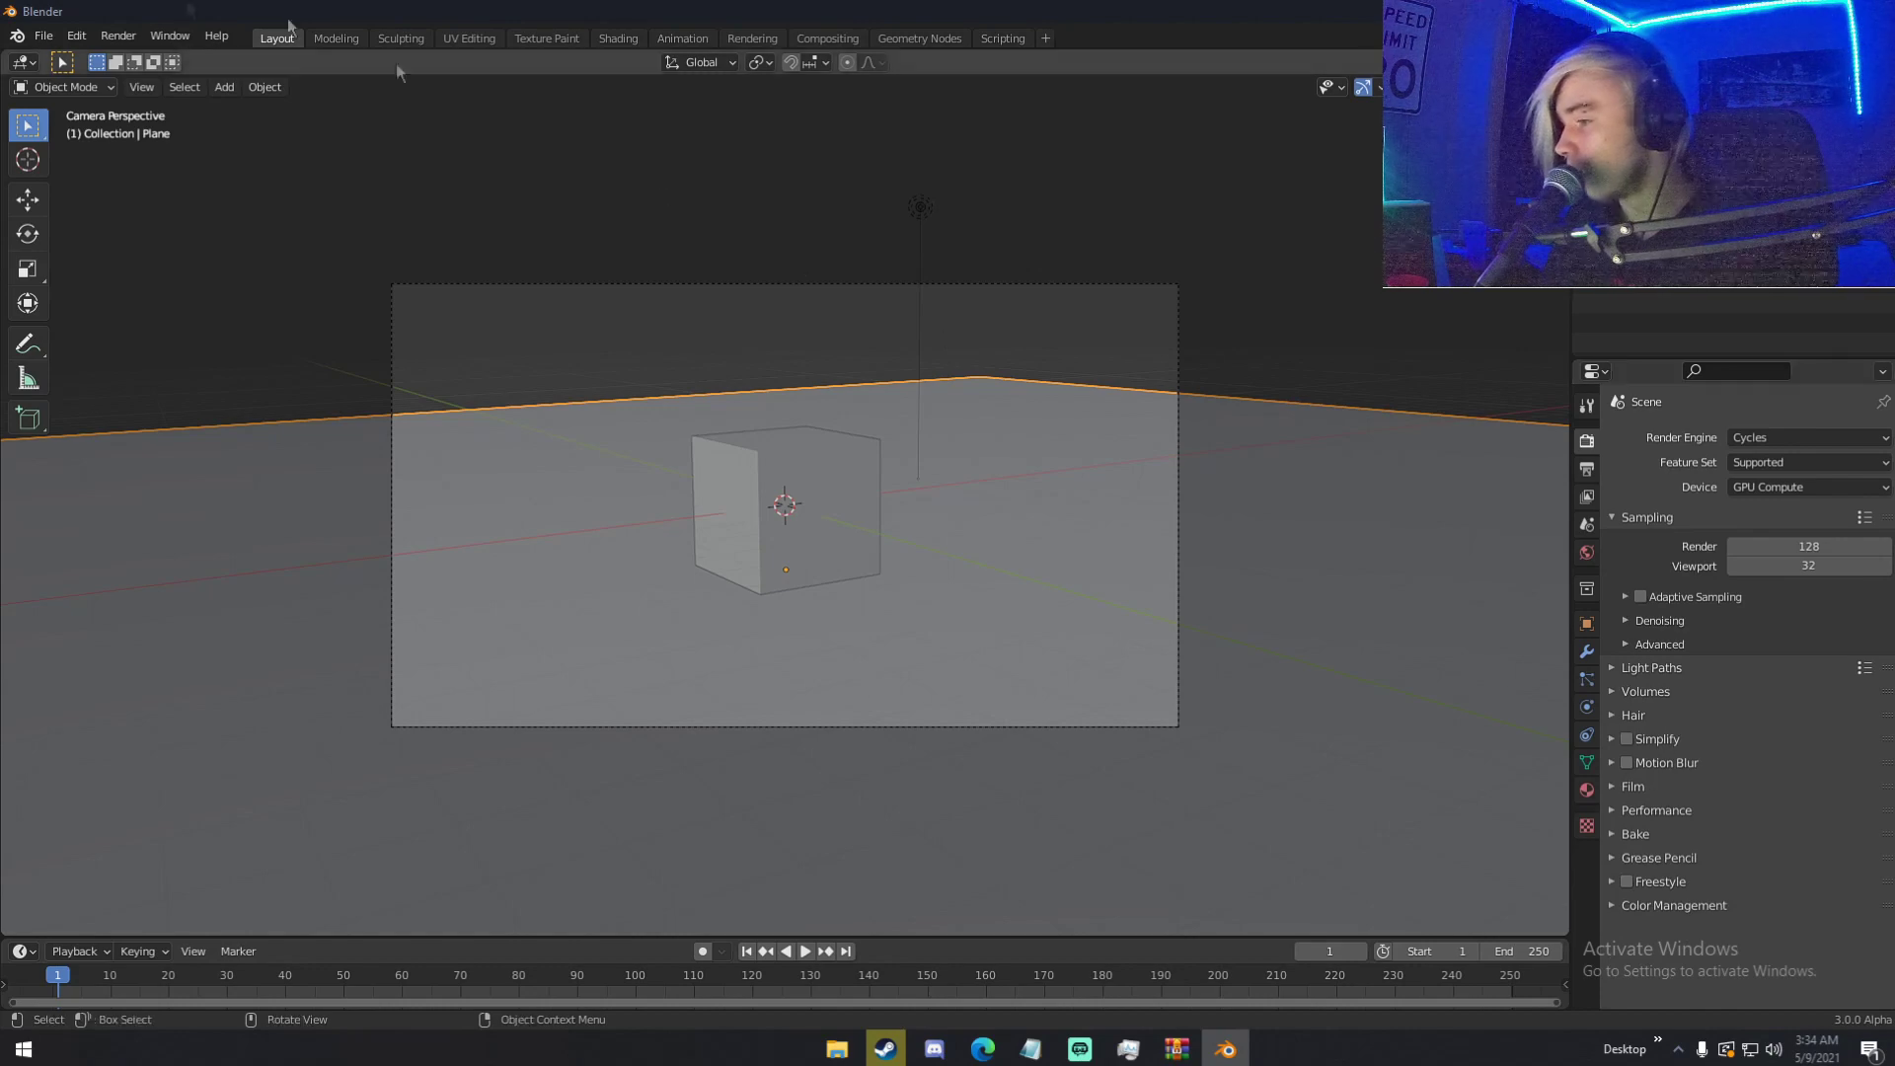
- Open the file roman.blend from the Documents folder
{"action": "left_click", "coordinate": [43, 37]}
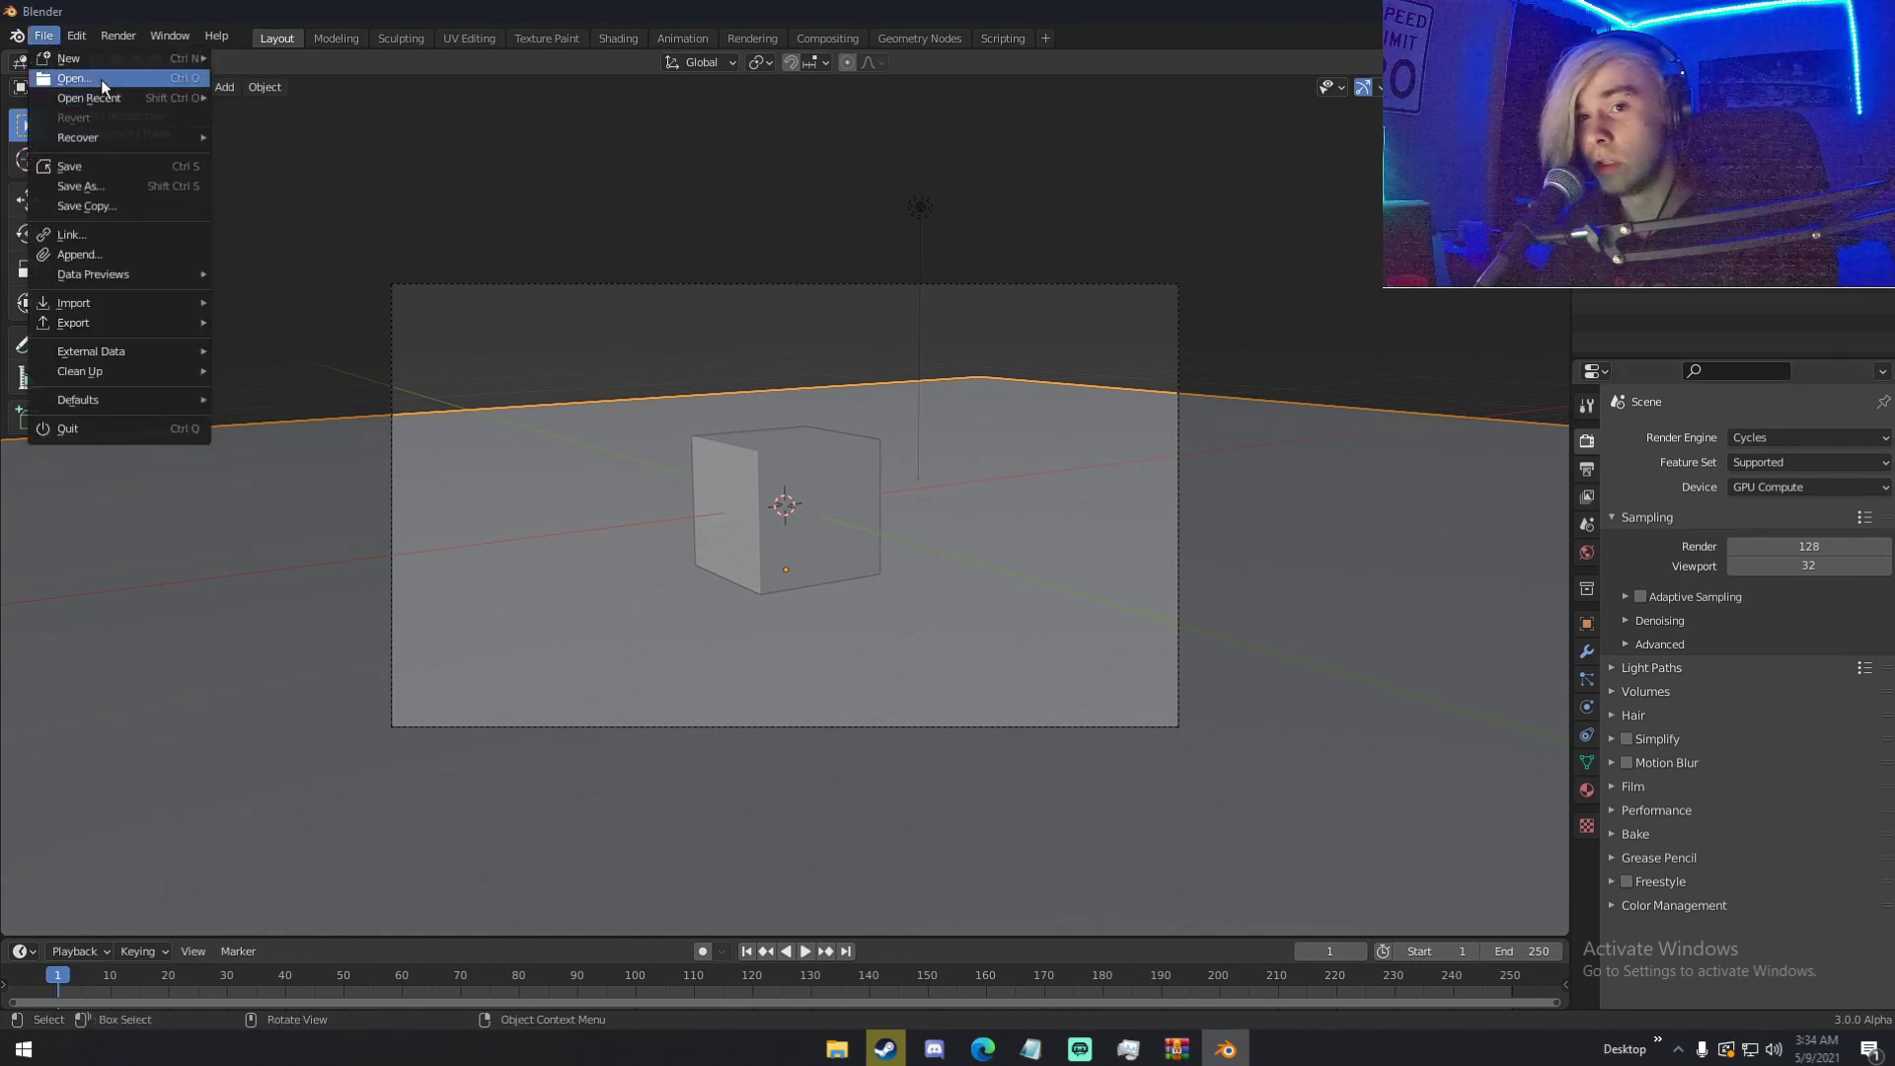
{"action": "left_click", "coordinate": [217, 140]}
{"action": "left_click", "coordinate": [987, 560]}
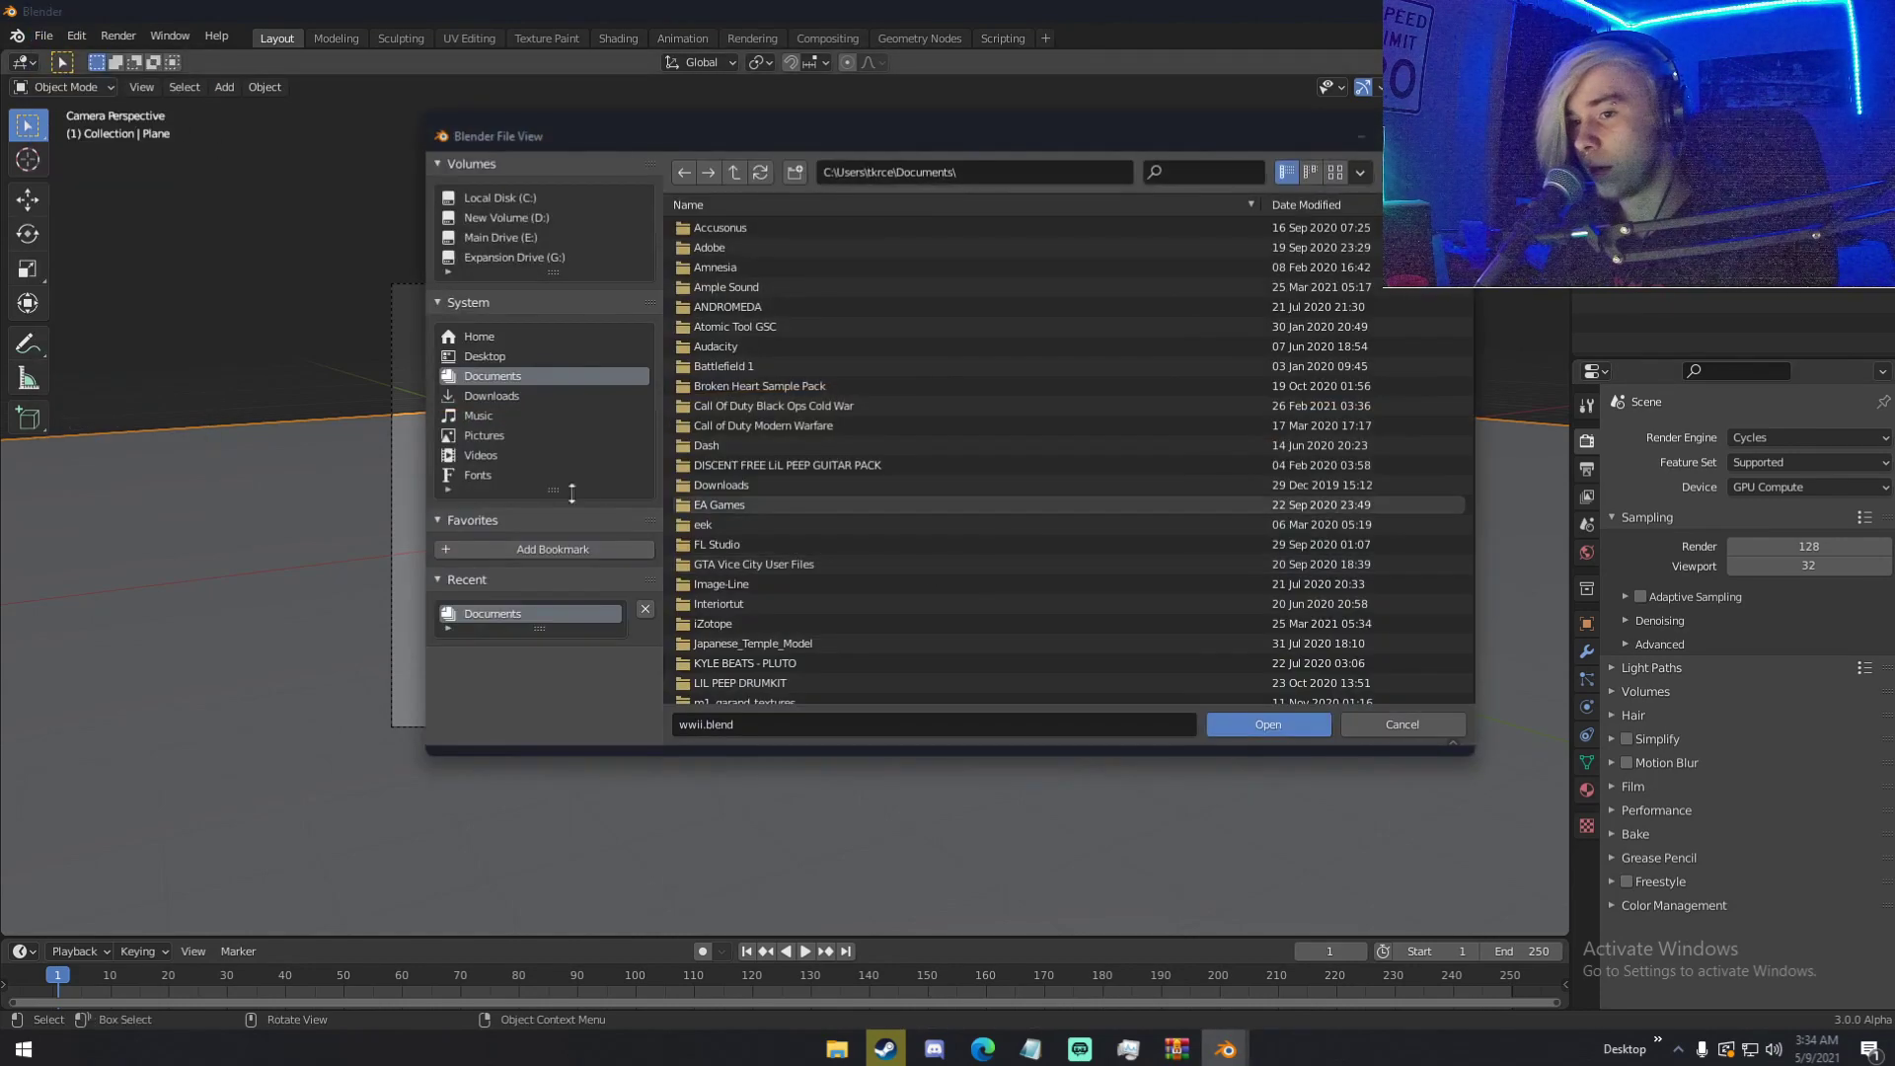
{"action": "scroll", "coordinate": [813, 521], "scroll_direction": "down", "scroll_amount": 7}
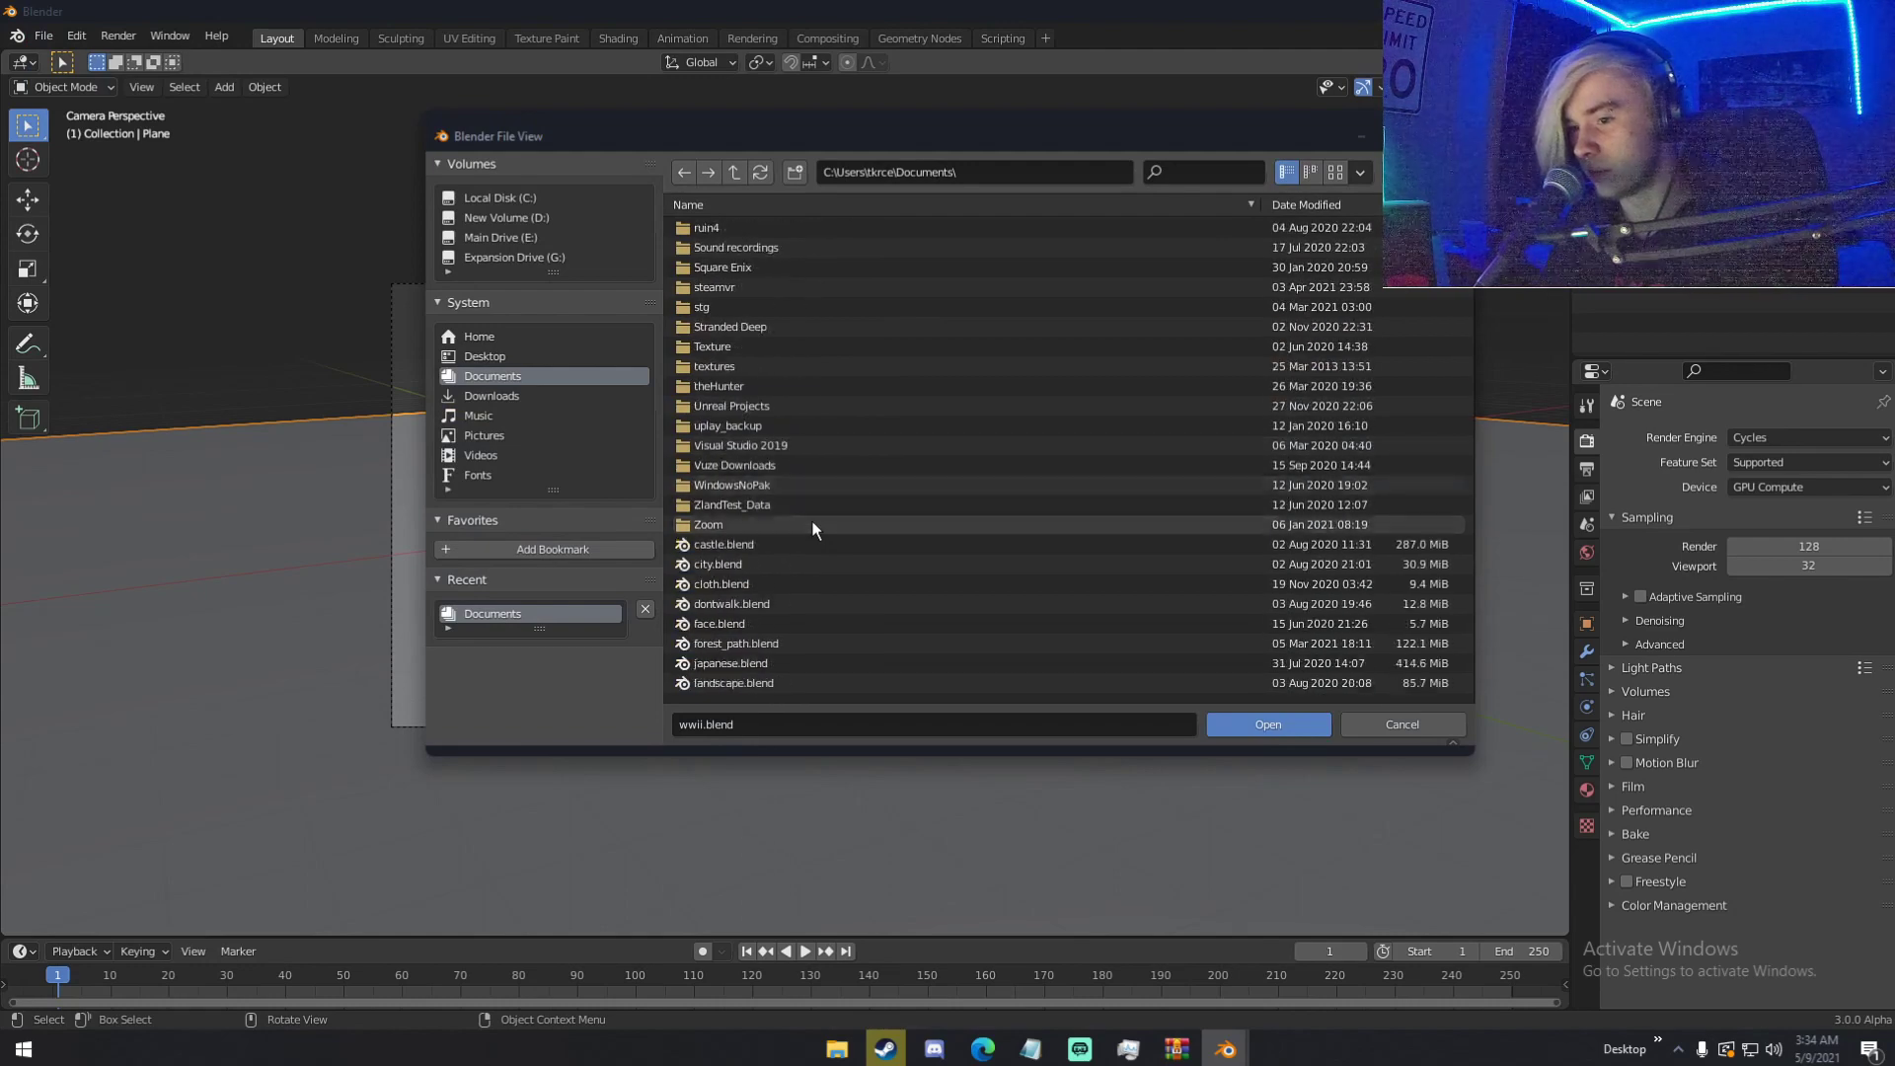
{"action": "left_click", "coordinate": [820, 642]}
{"action": "scroll", "coordinate": [820, 641], "scroll_direction": "down", "scroll_amount": 1}
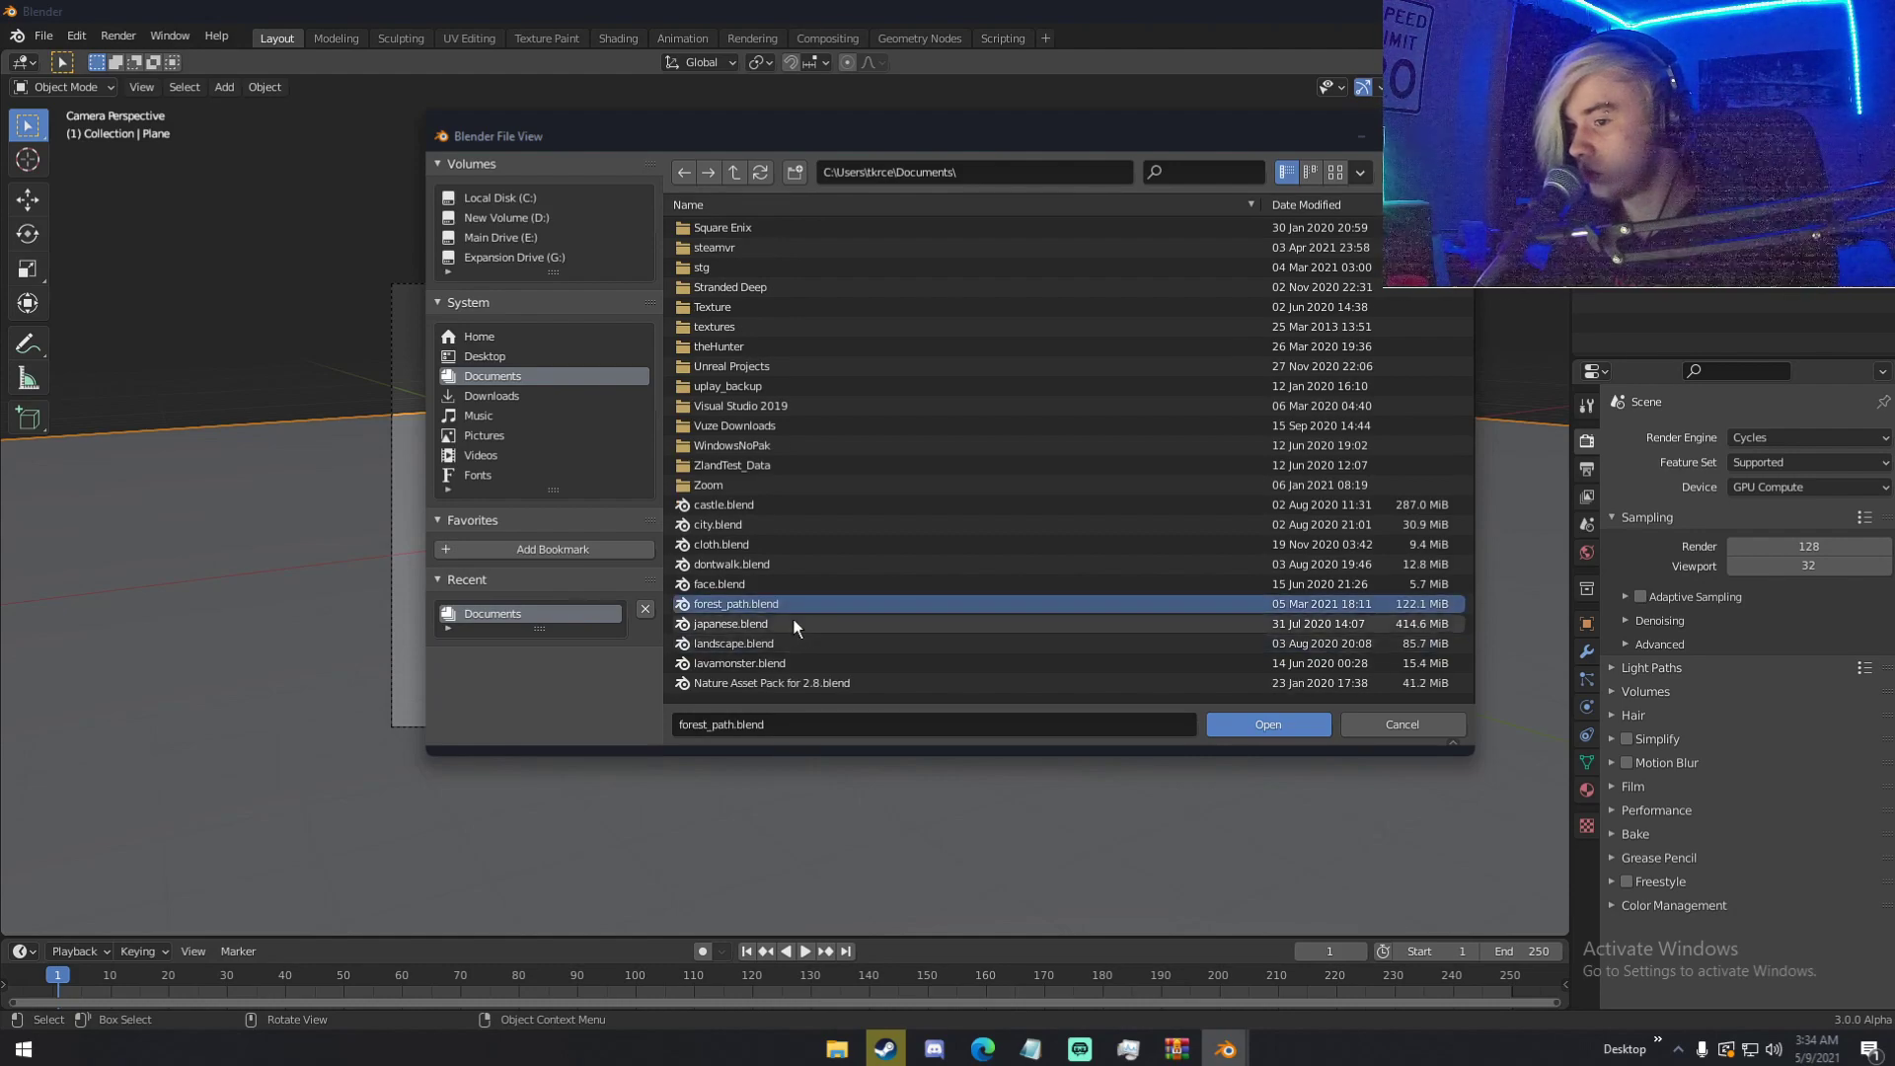
{"action": "left_click", "coordinate": [793, 622]}
{"action": "scroll", "coordinate": [789, 637], "scroll_direction": "down", "scroll_amount": 2}
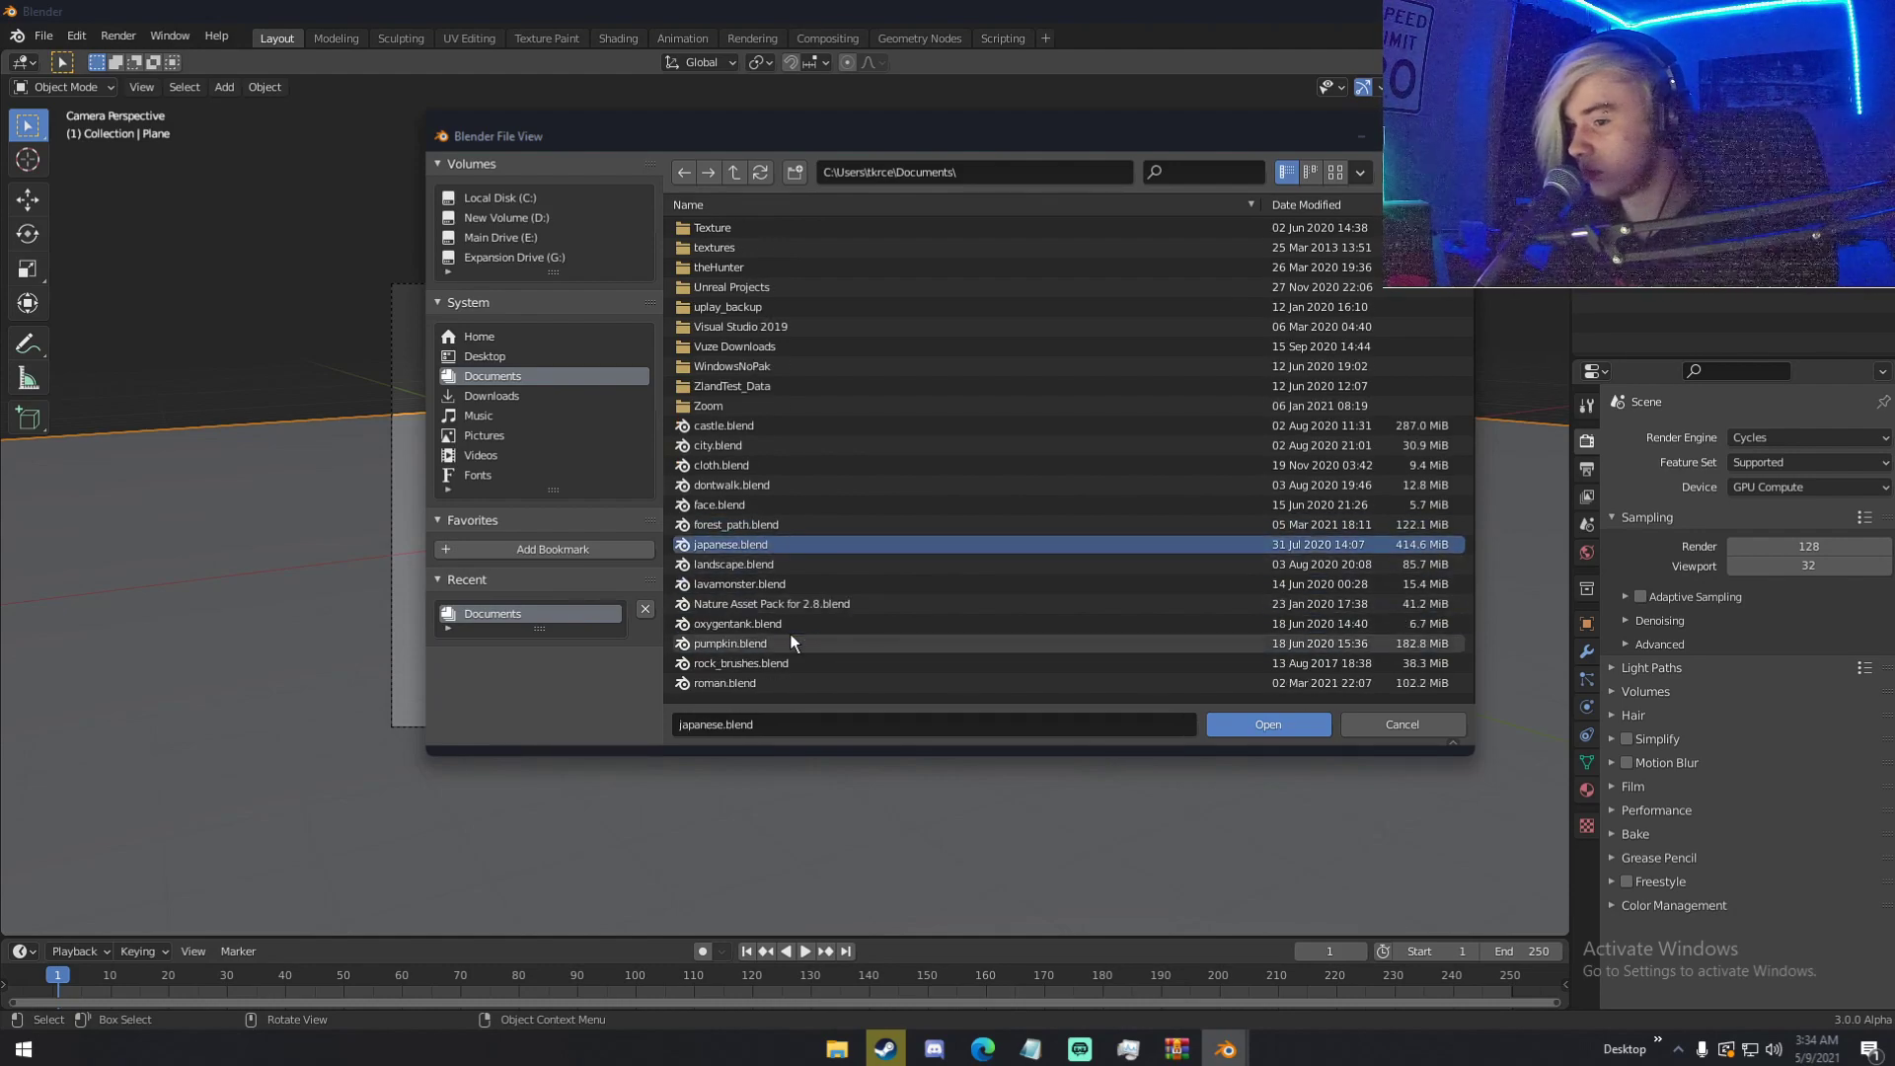
{"action": "scroll", "coordinate": [789, 634], "scroll_direction": "down", "scroll_amount": 3}
{"action": "left_click", "coordinate": [835, 564]}
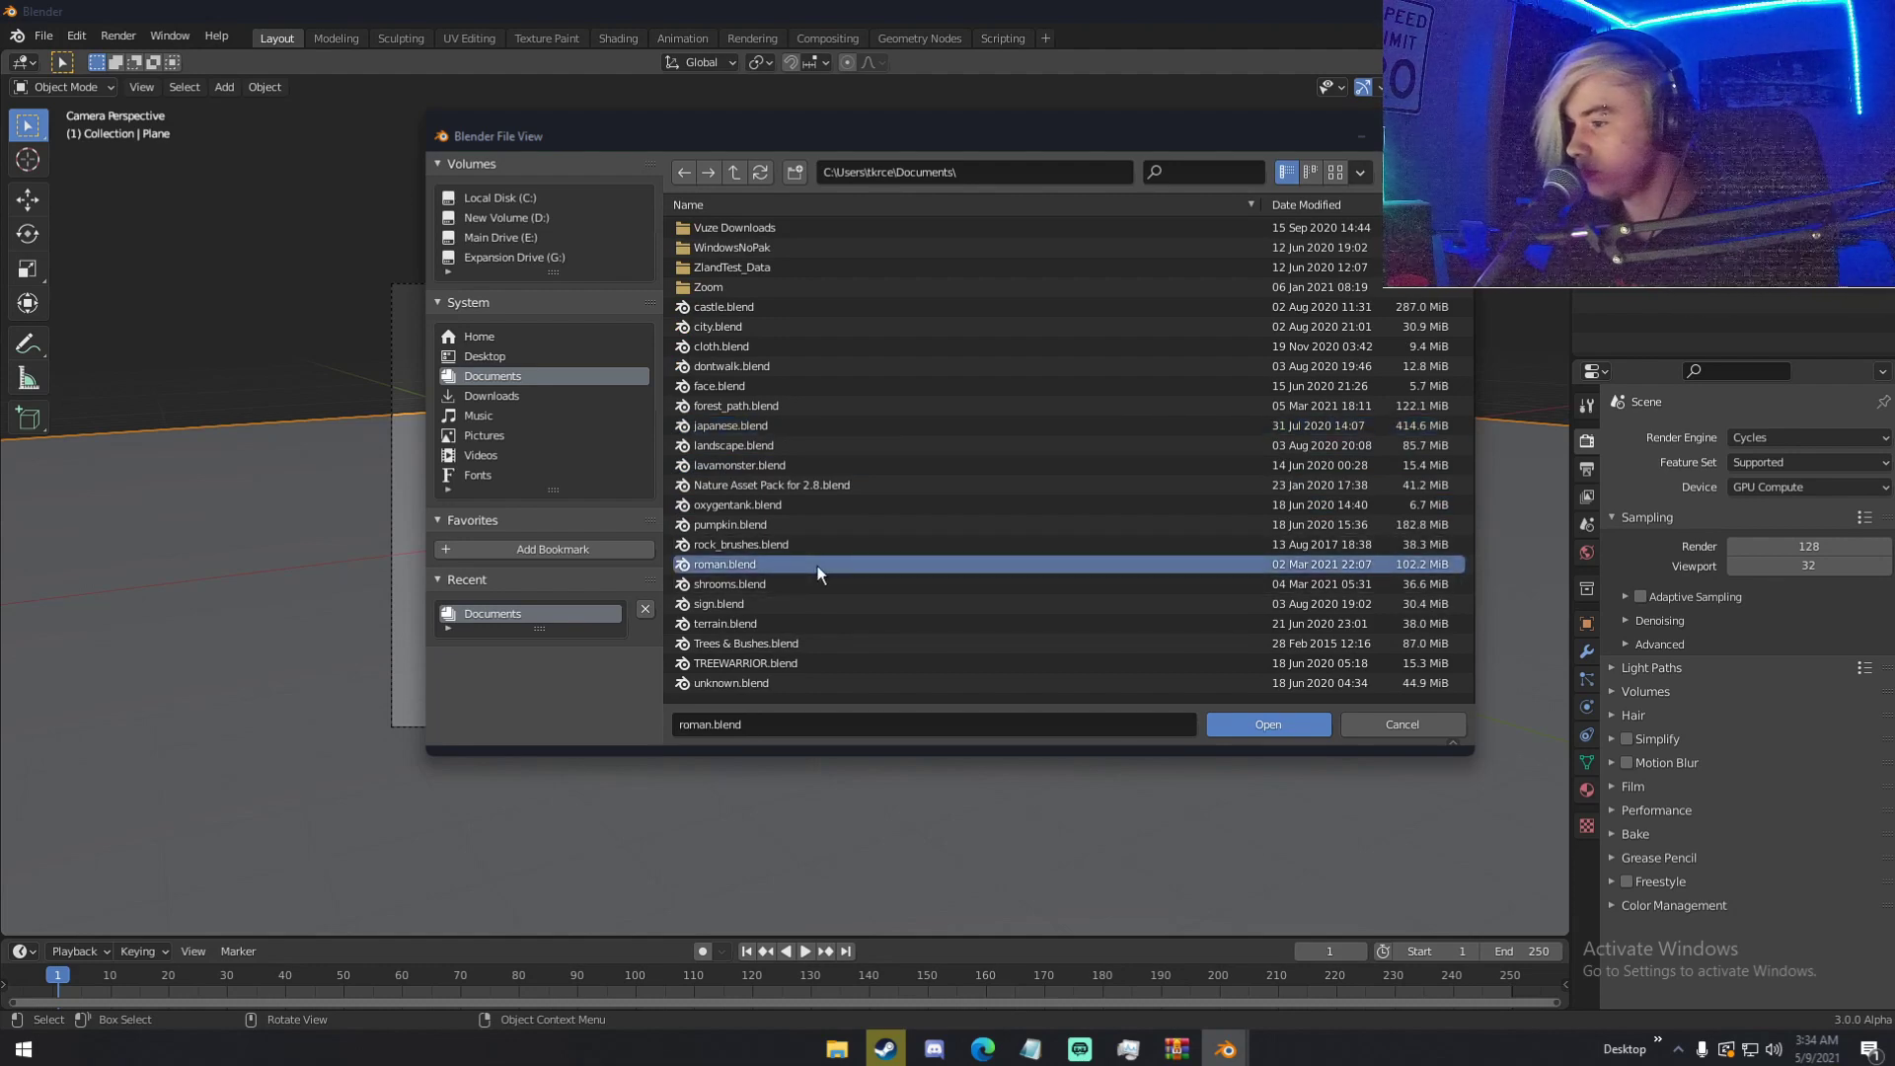
{"action": "double_click", "coordinate": [817, 565]}
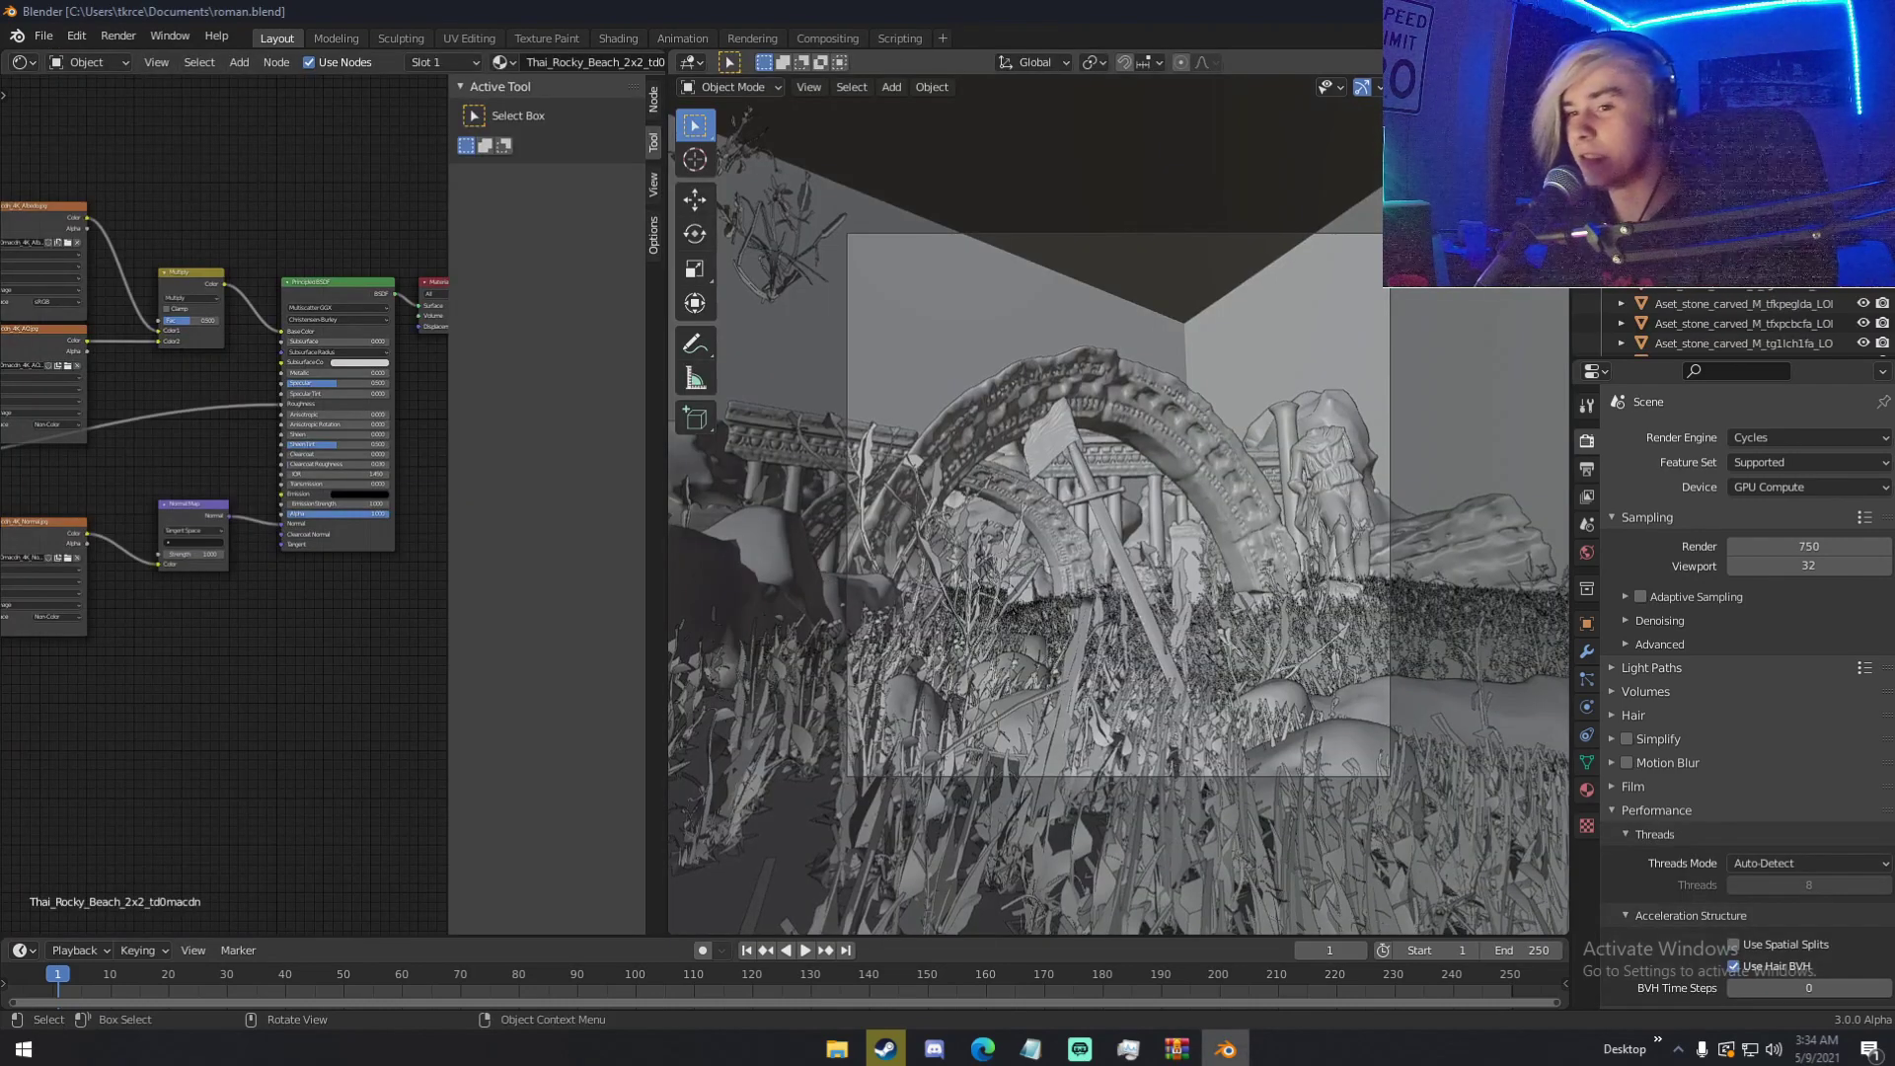
- Show the Roman ruins scene in rendered shading through the camera
{"action": "middle_click_drag", "start_coordinate": [1145, 686], "coordinate": [1169, 706]}
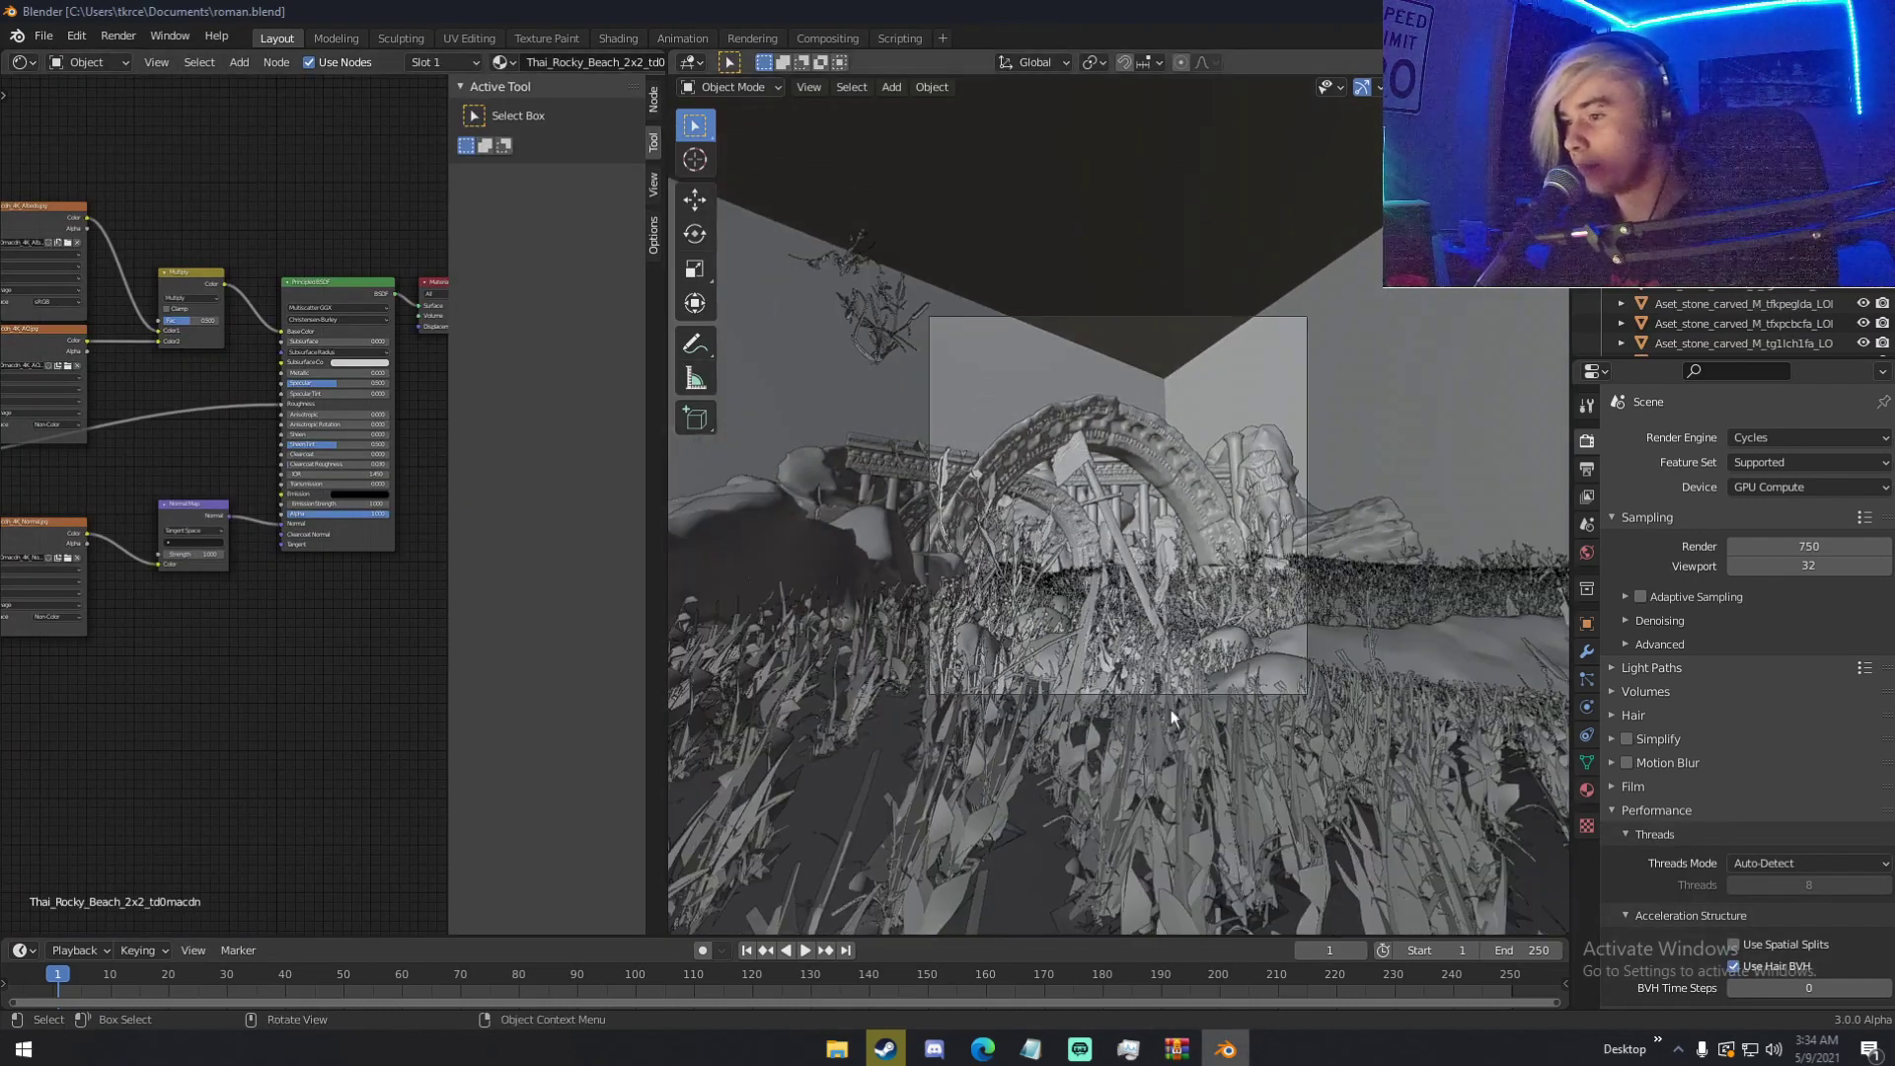
{"action": "key", "text": "KP_0"}
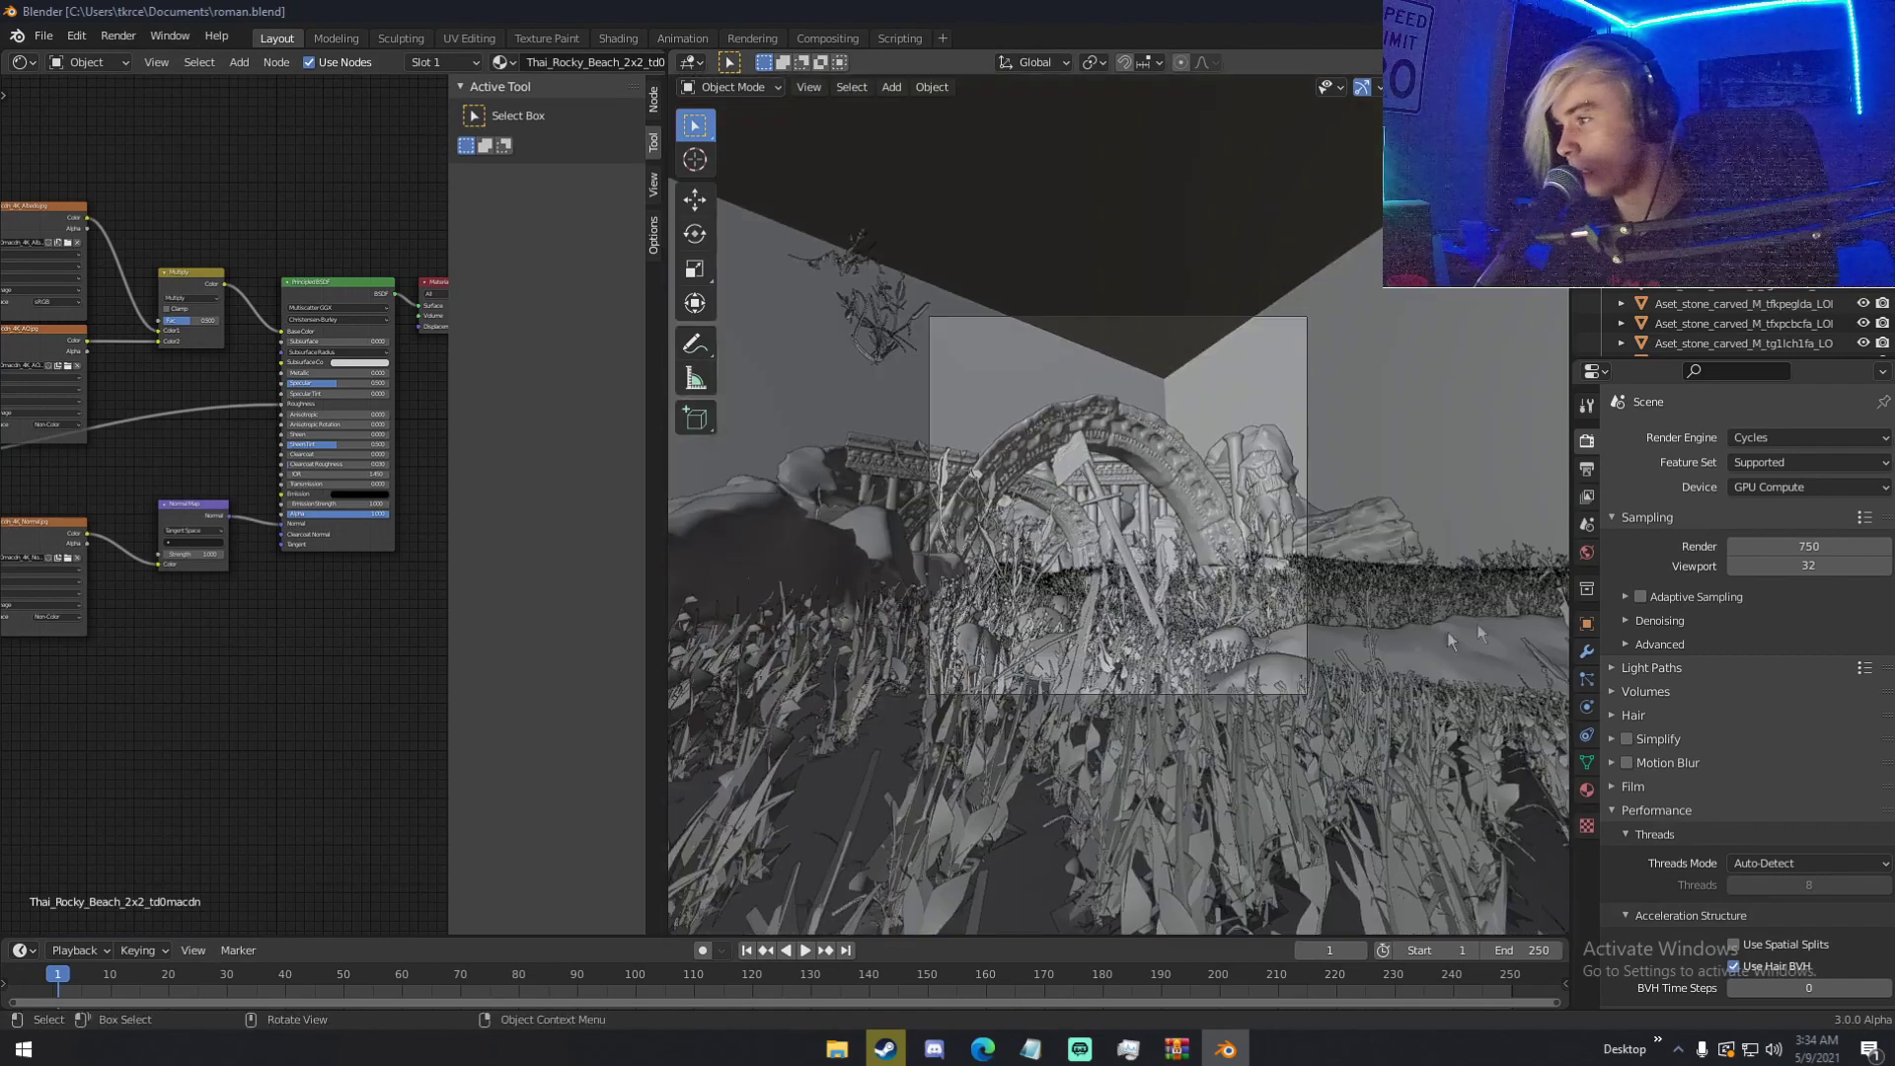
{"action": "key", "text": "z"}
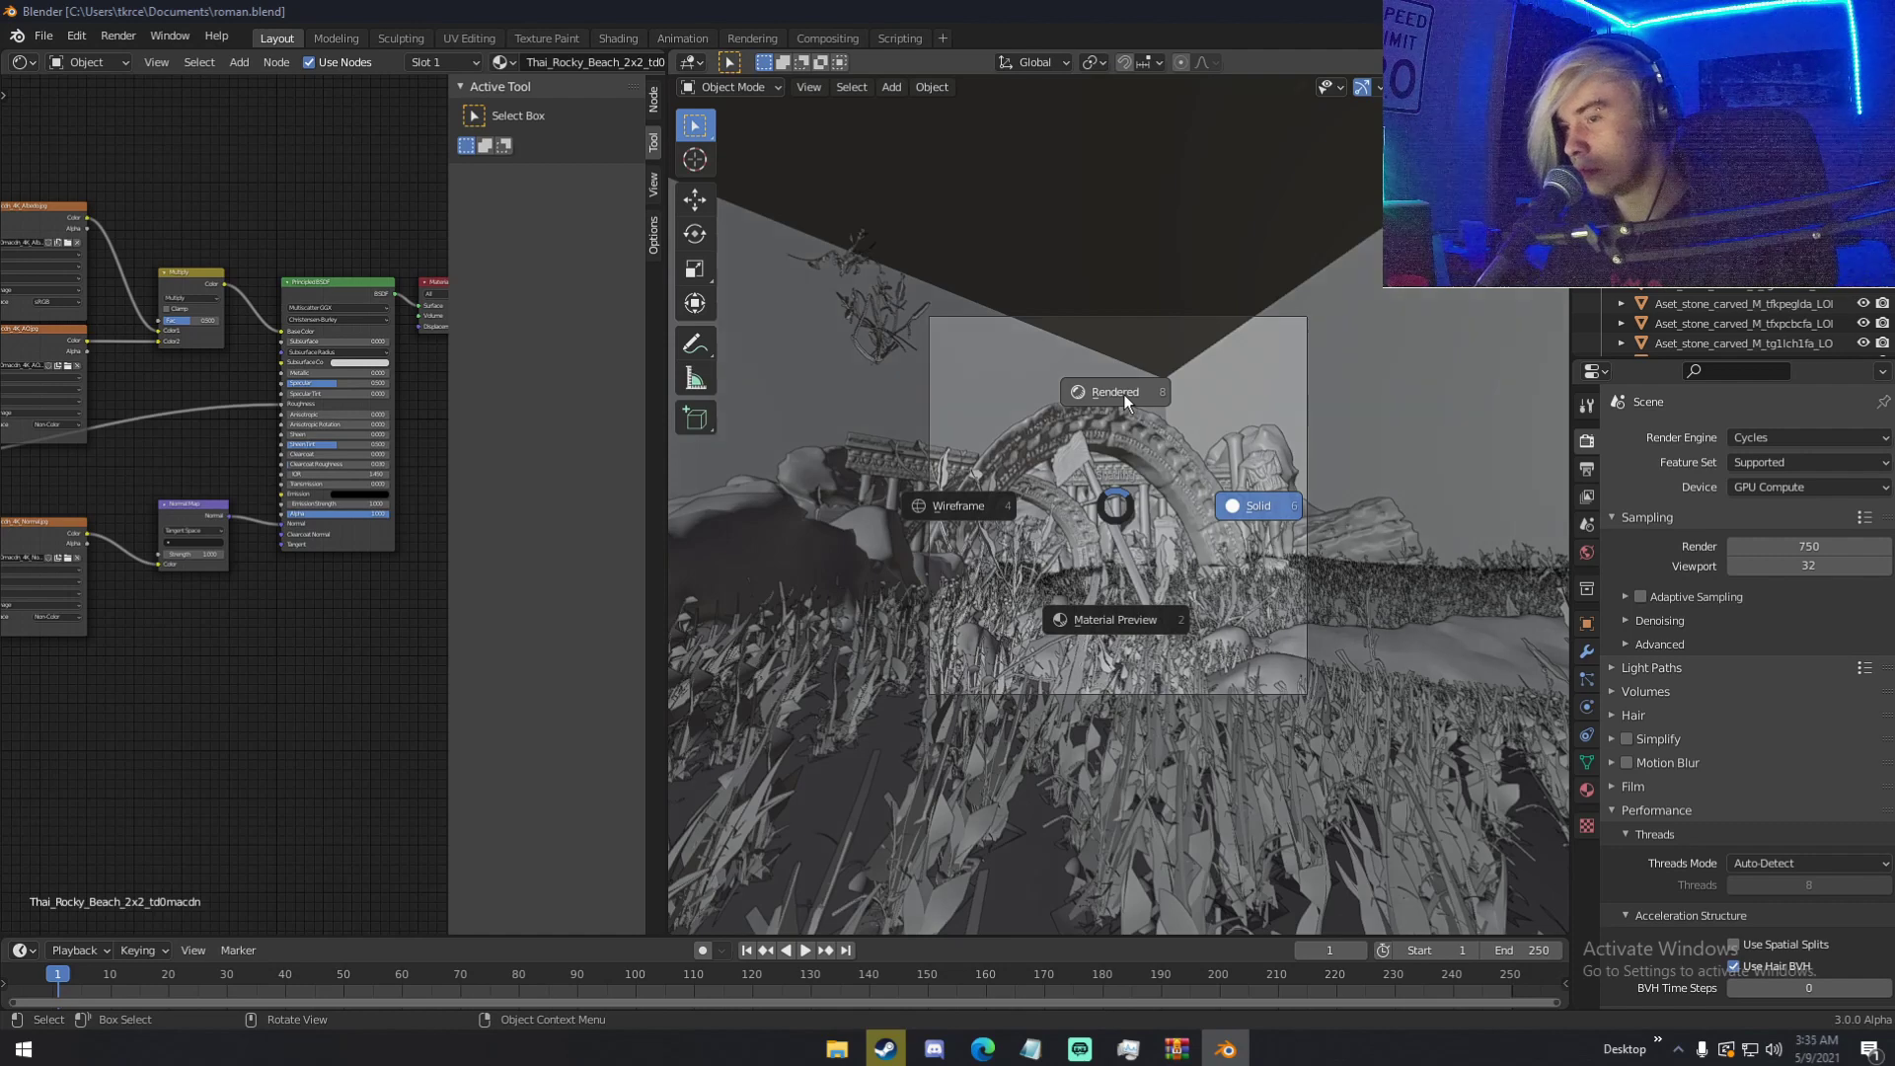
{"action": "left_click", "coordinate": [1123, 394]}
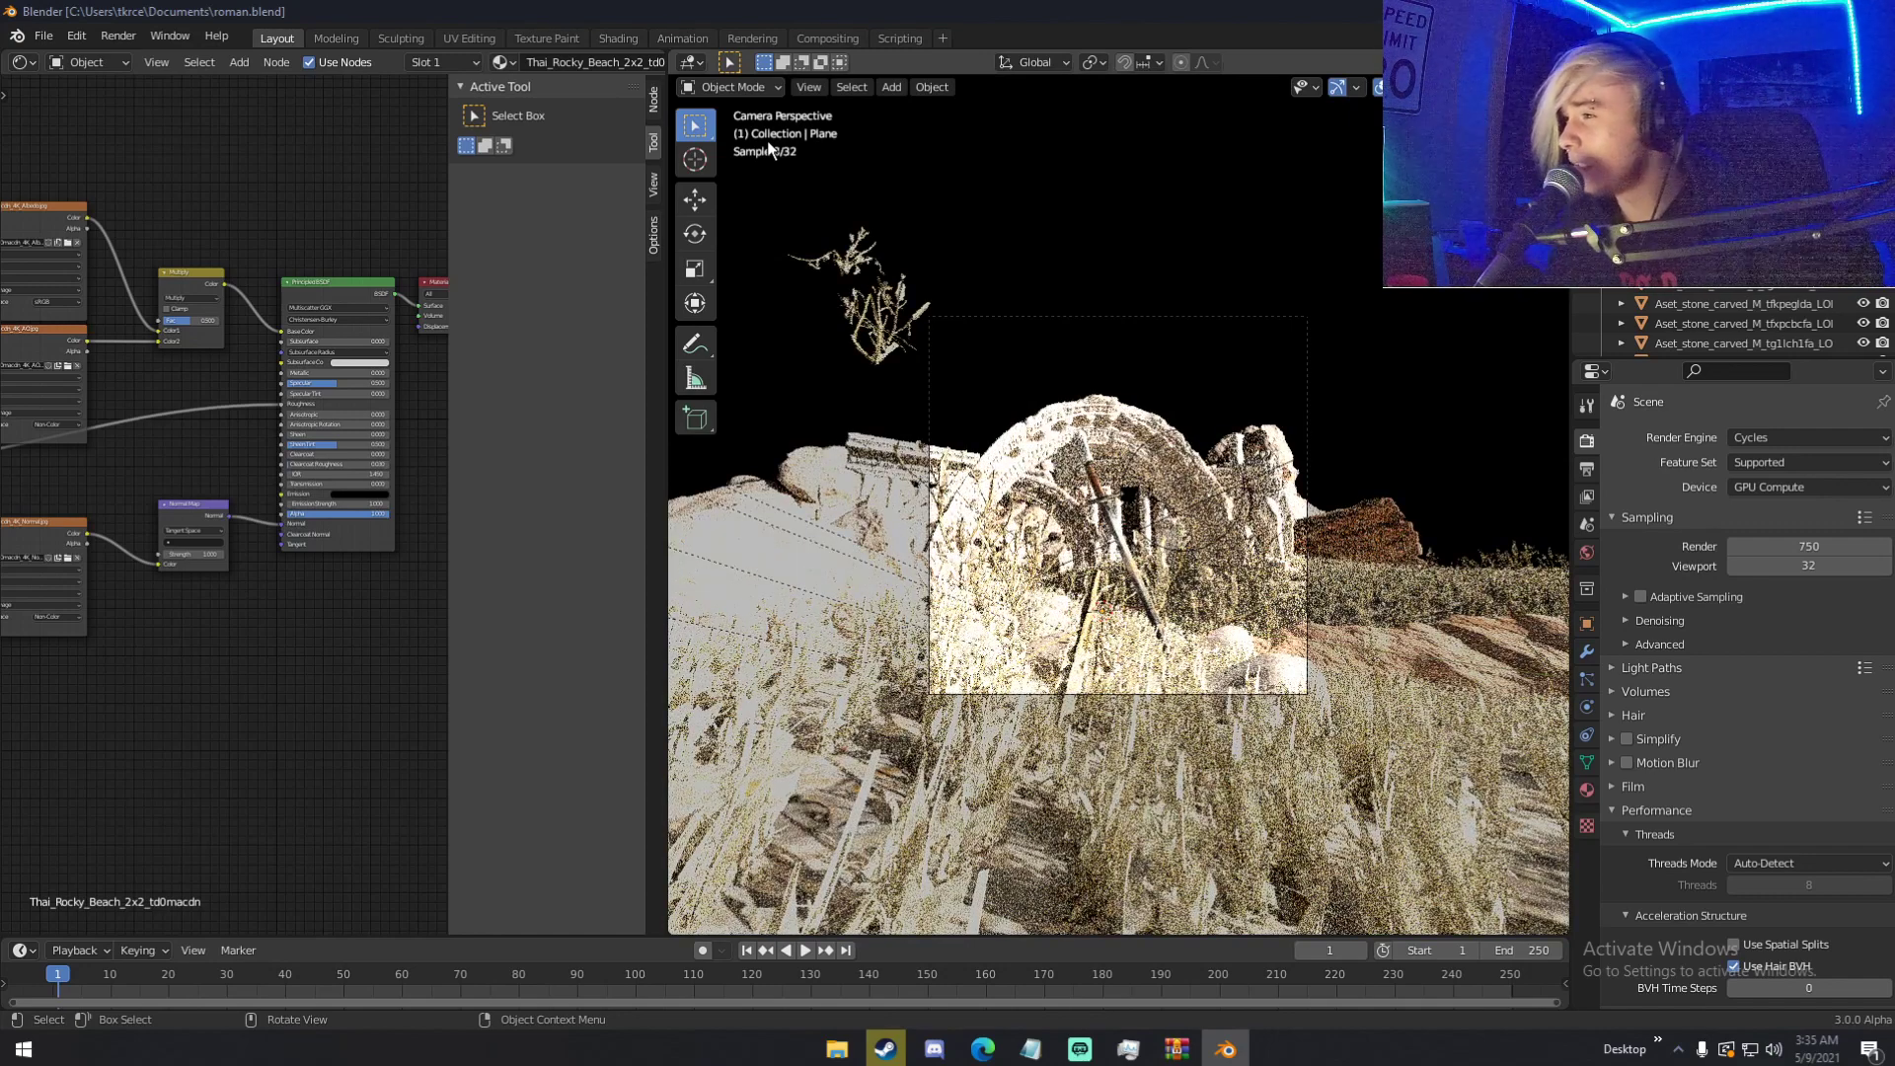
- Delete the volume cube enclosing the ruins scene and turn off the viewport overlays
{"action": "left_click", "coordinate": [1088, 263]}
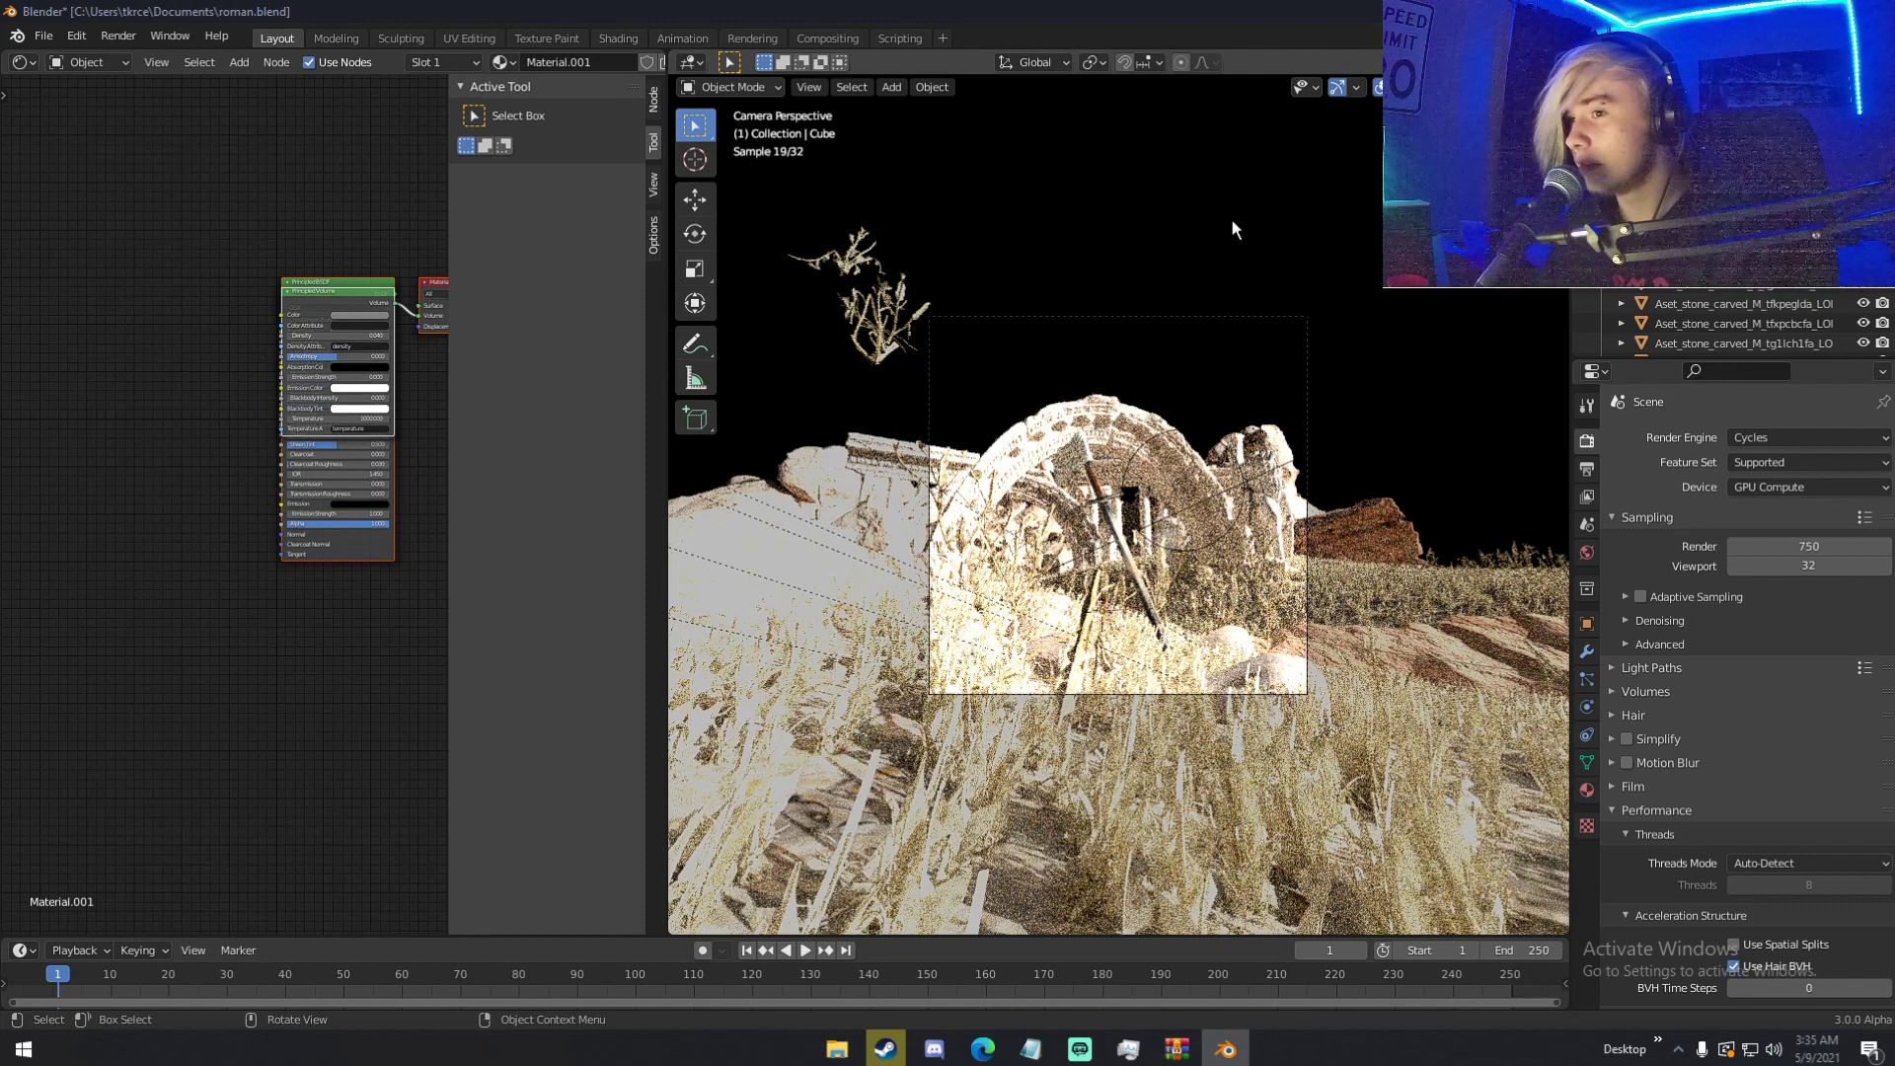
{"action": "key", "text": "Delete"}
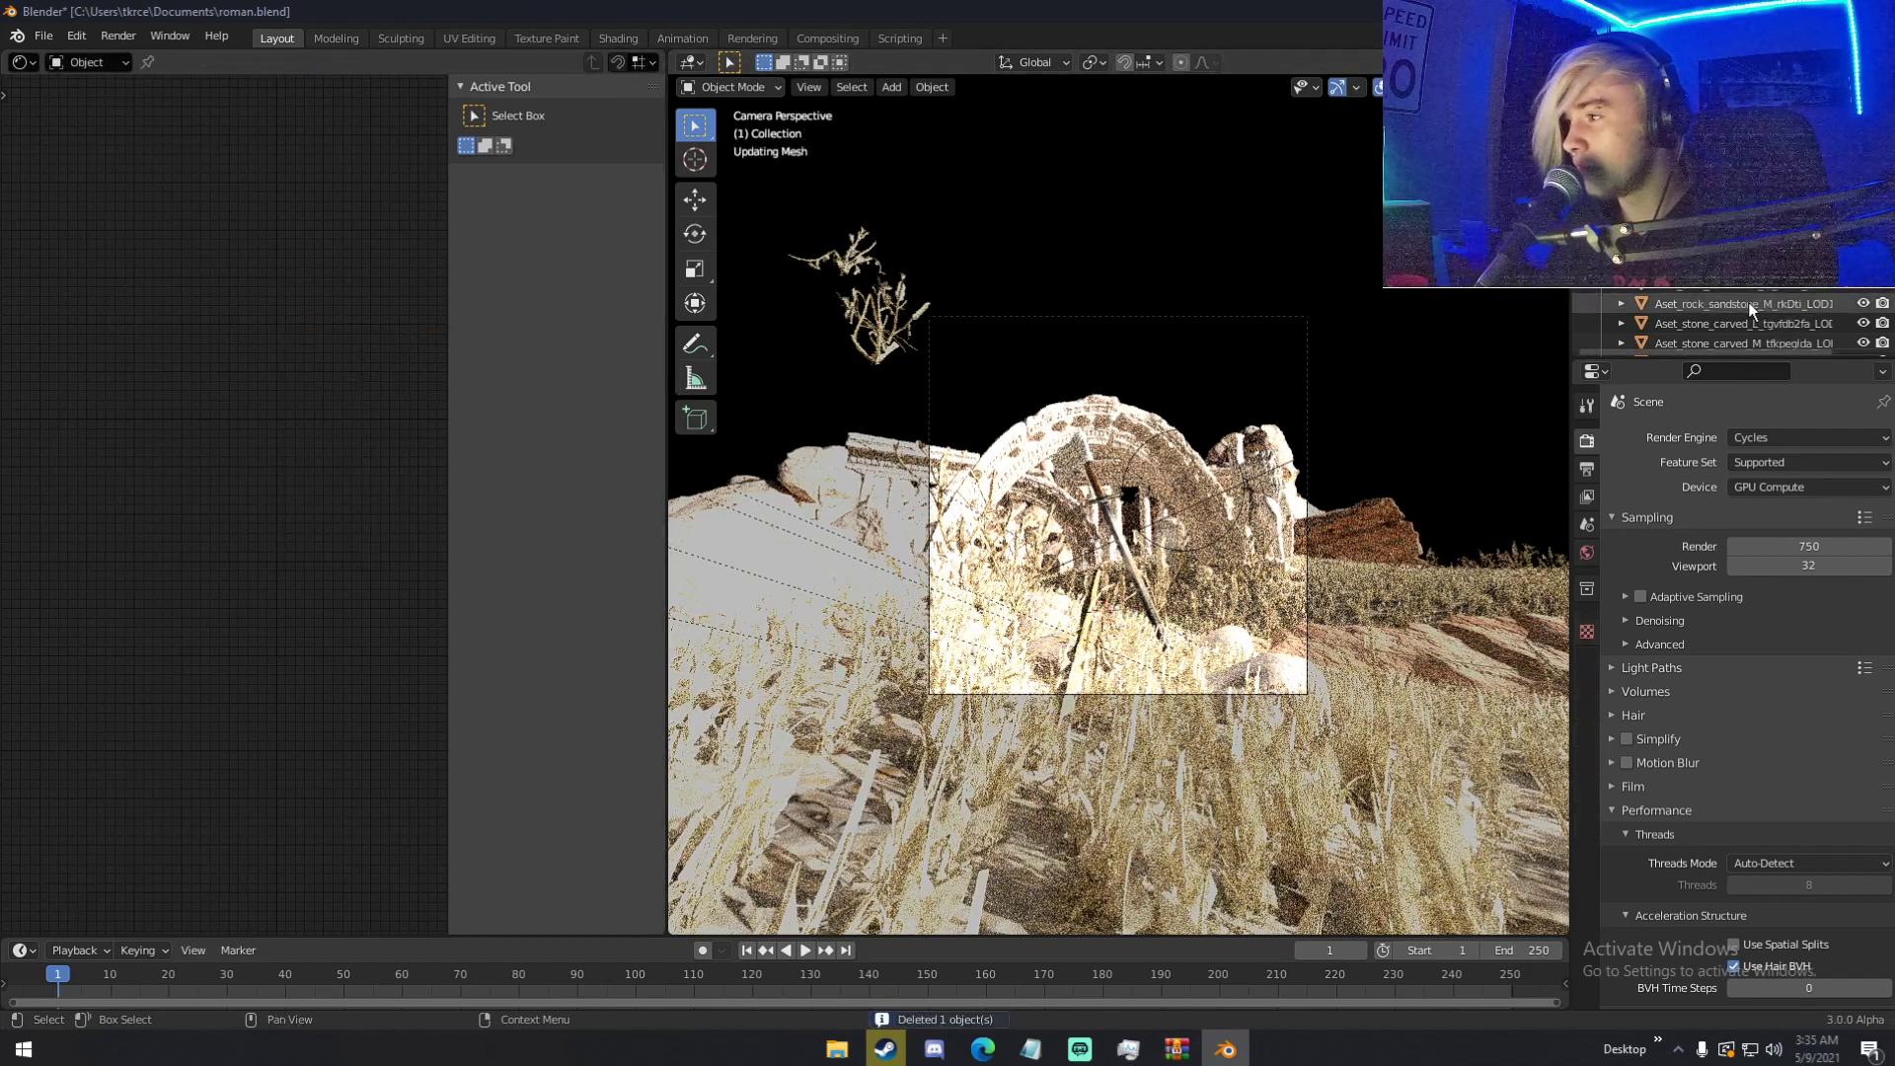
{"action": "scroll", "coordinate": [1745, 302], "scroll_direction": "up", "scroll_amount": 3}
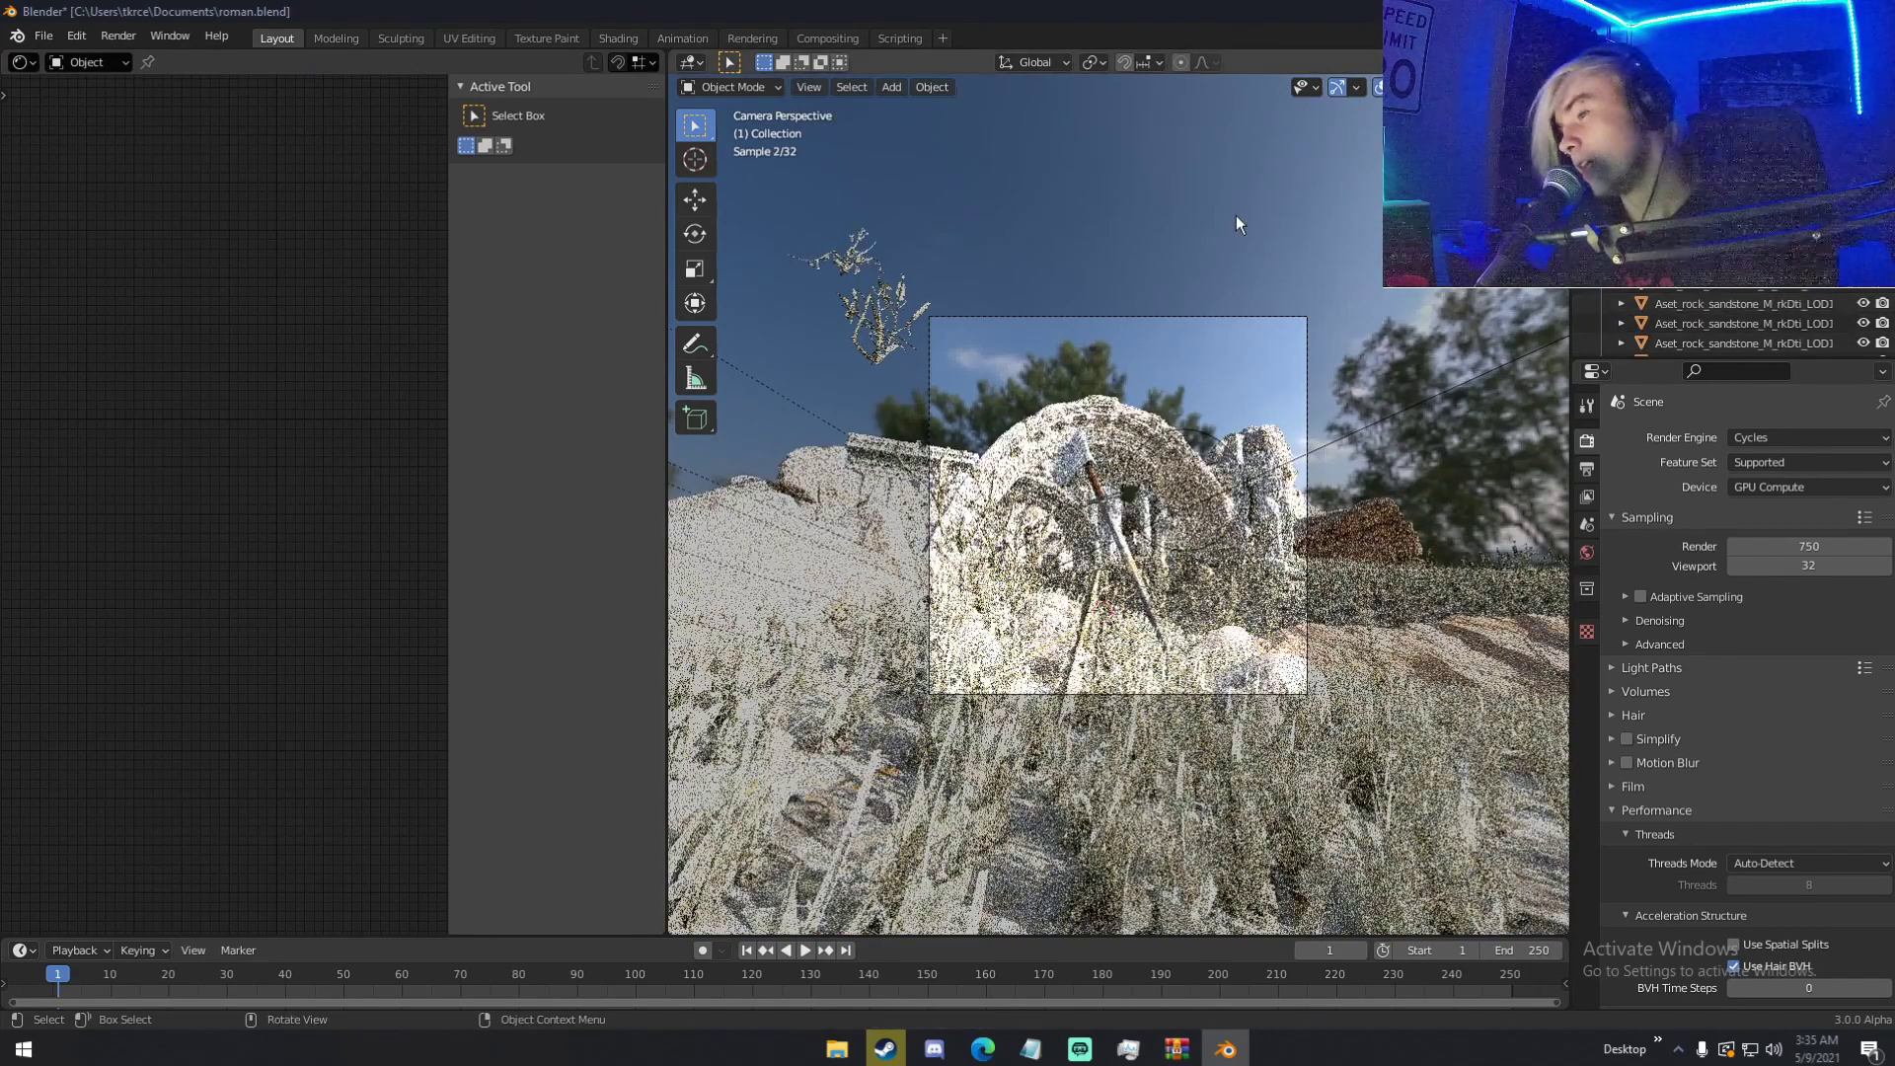
{"action": "left_click", "coordinate": [1379, 86]}
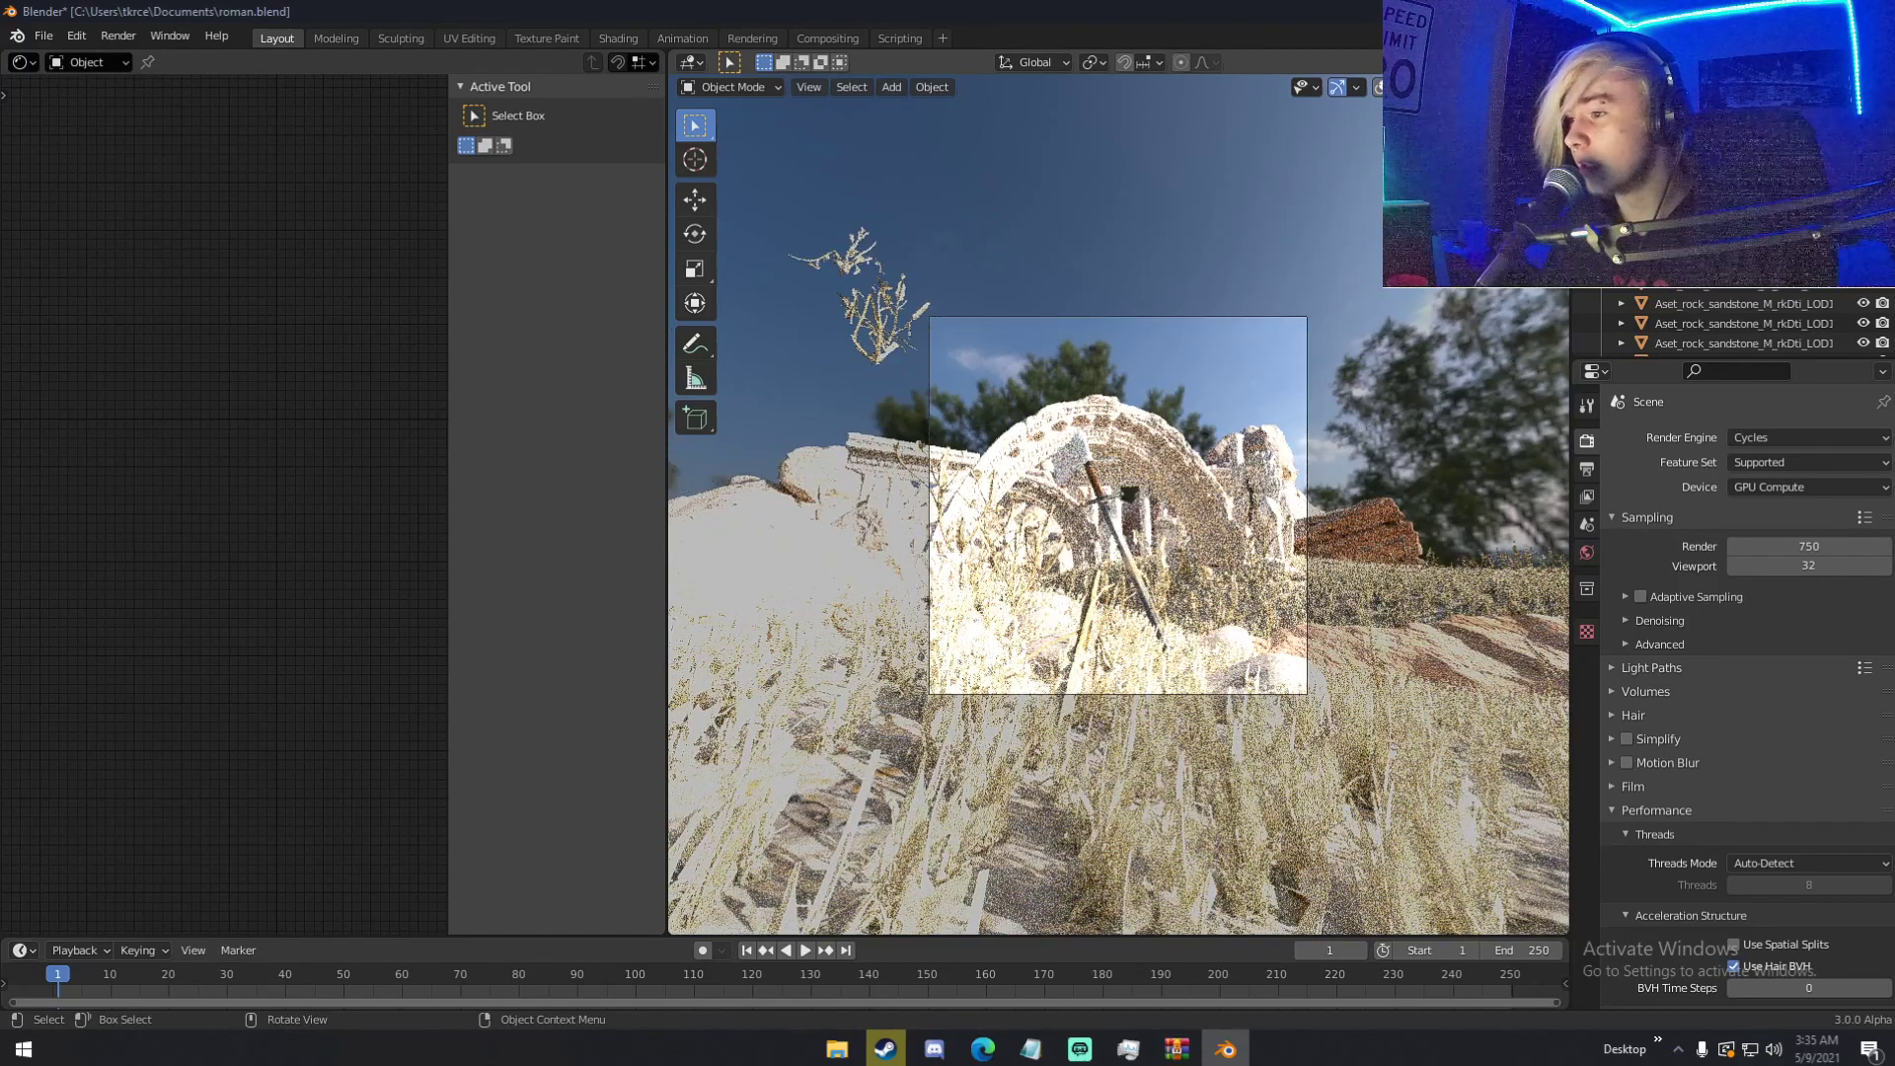
- Select the Sun light and set its strength to 4
{"action": "scroll", "coordinate": [1620, 326], "scroll_direction": "down", "scroll_amount": 4}
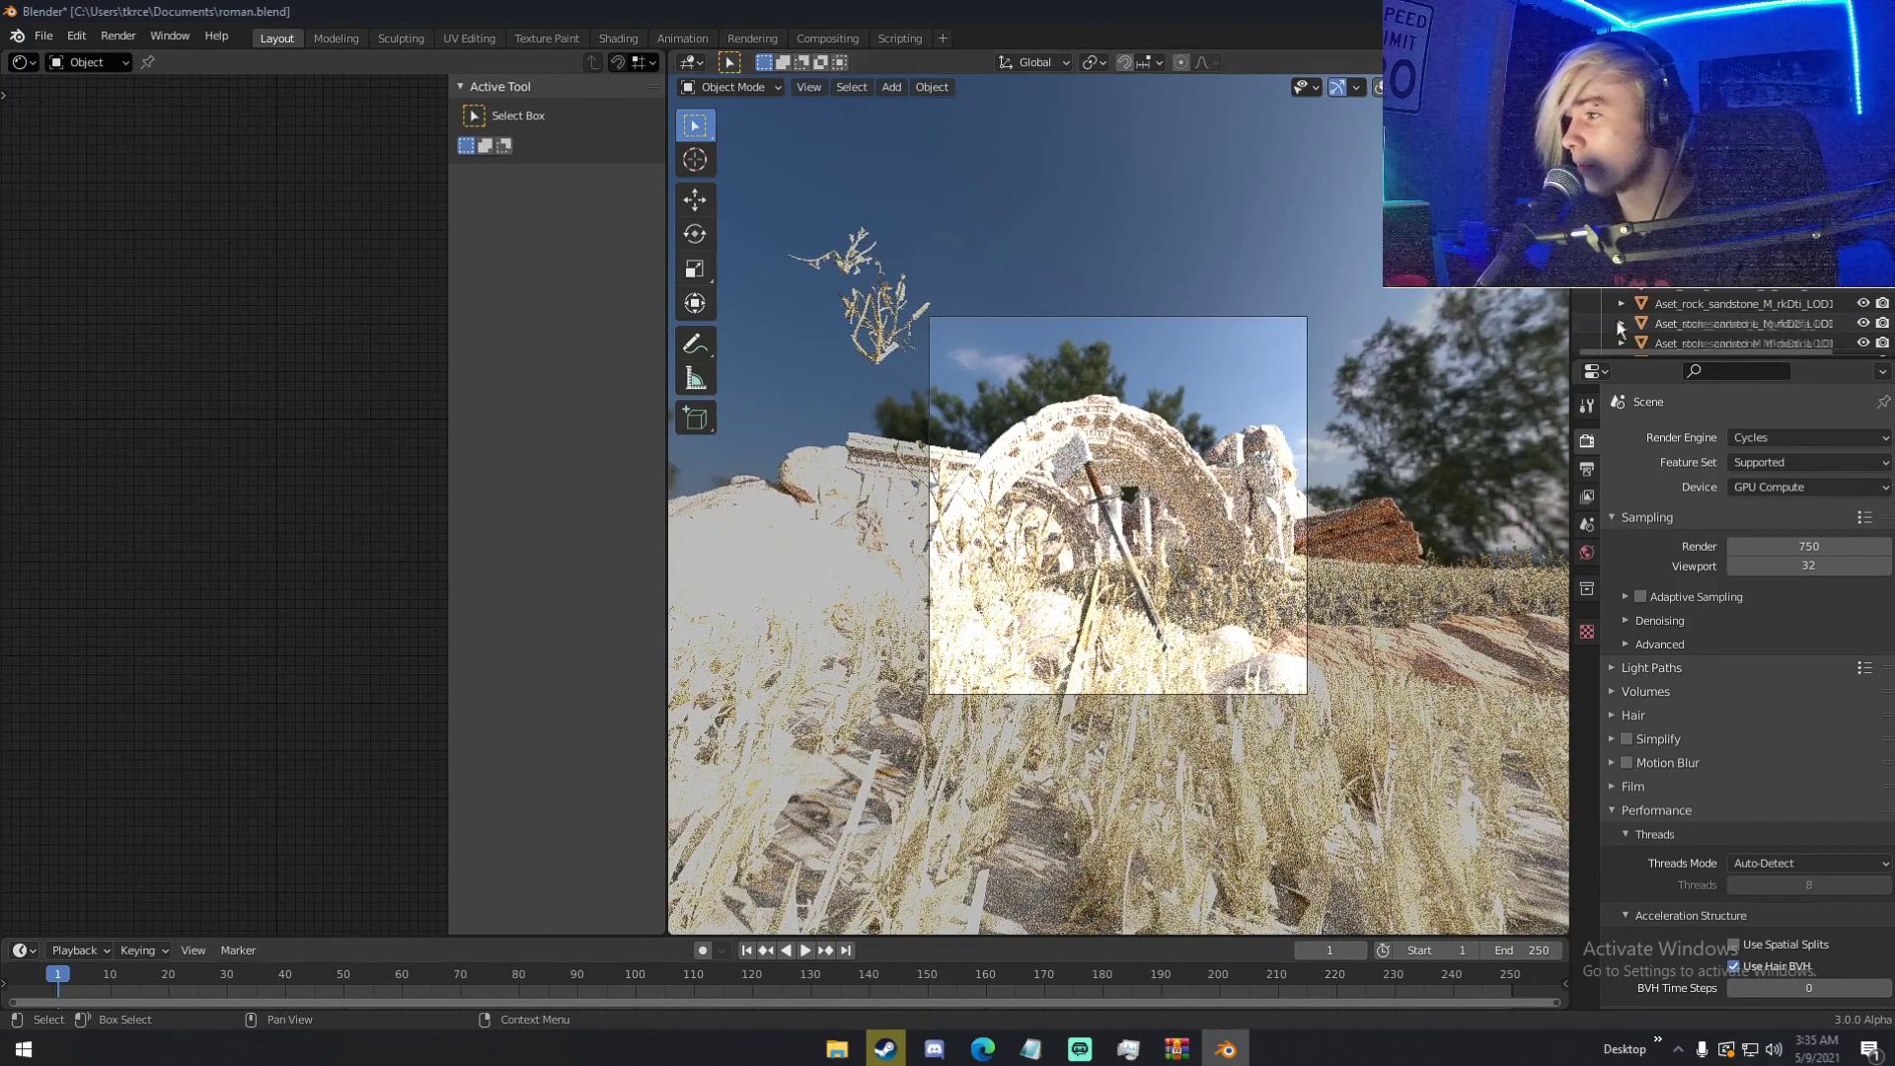
{"action": "scroll", "coordinate": [1620, 316], "scroll_direction": "down", "scroll_amount": 3}
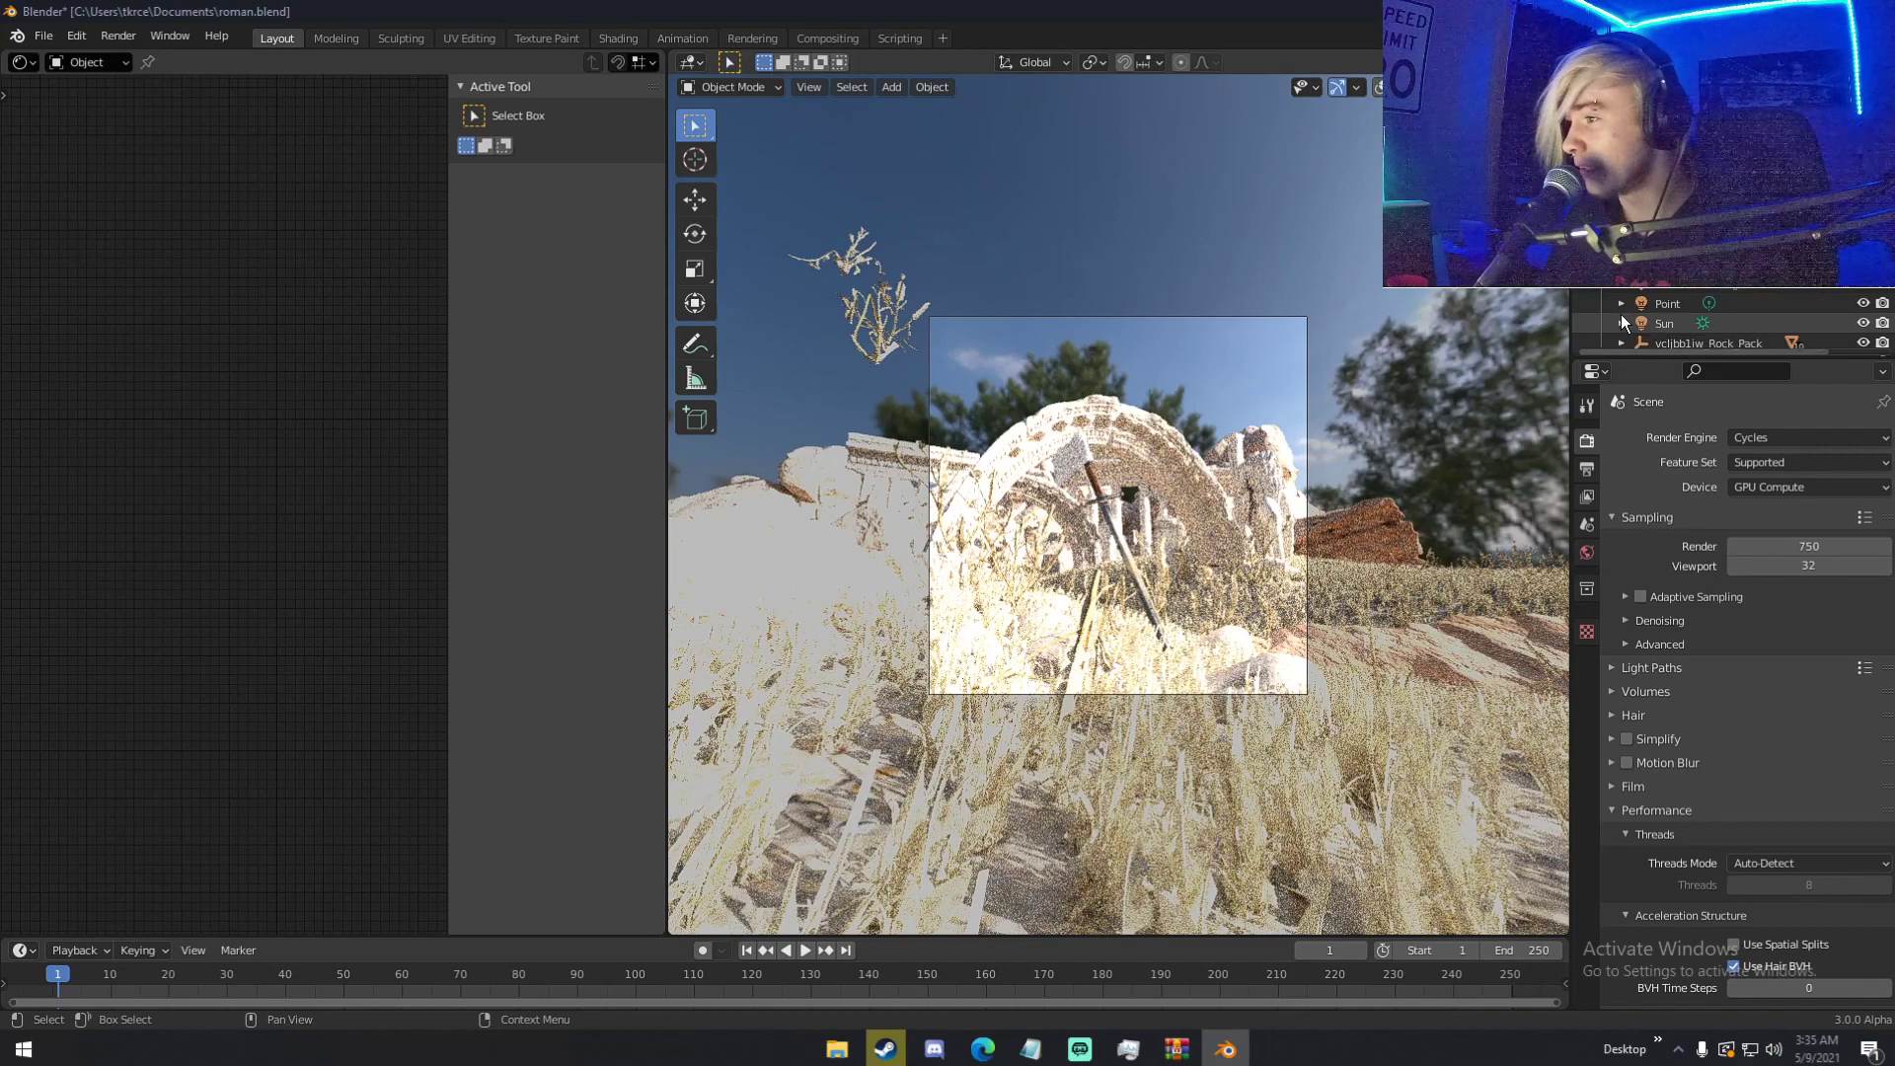
{"action": "left_click", "coordinate": [1650, 324]}
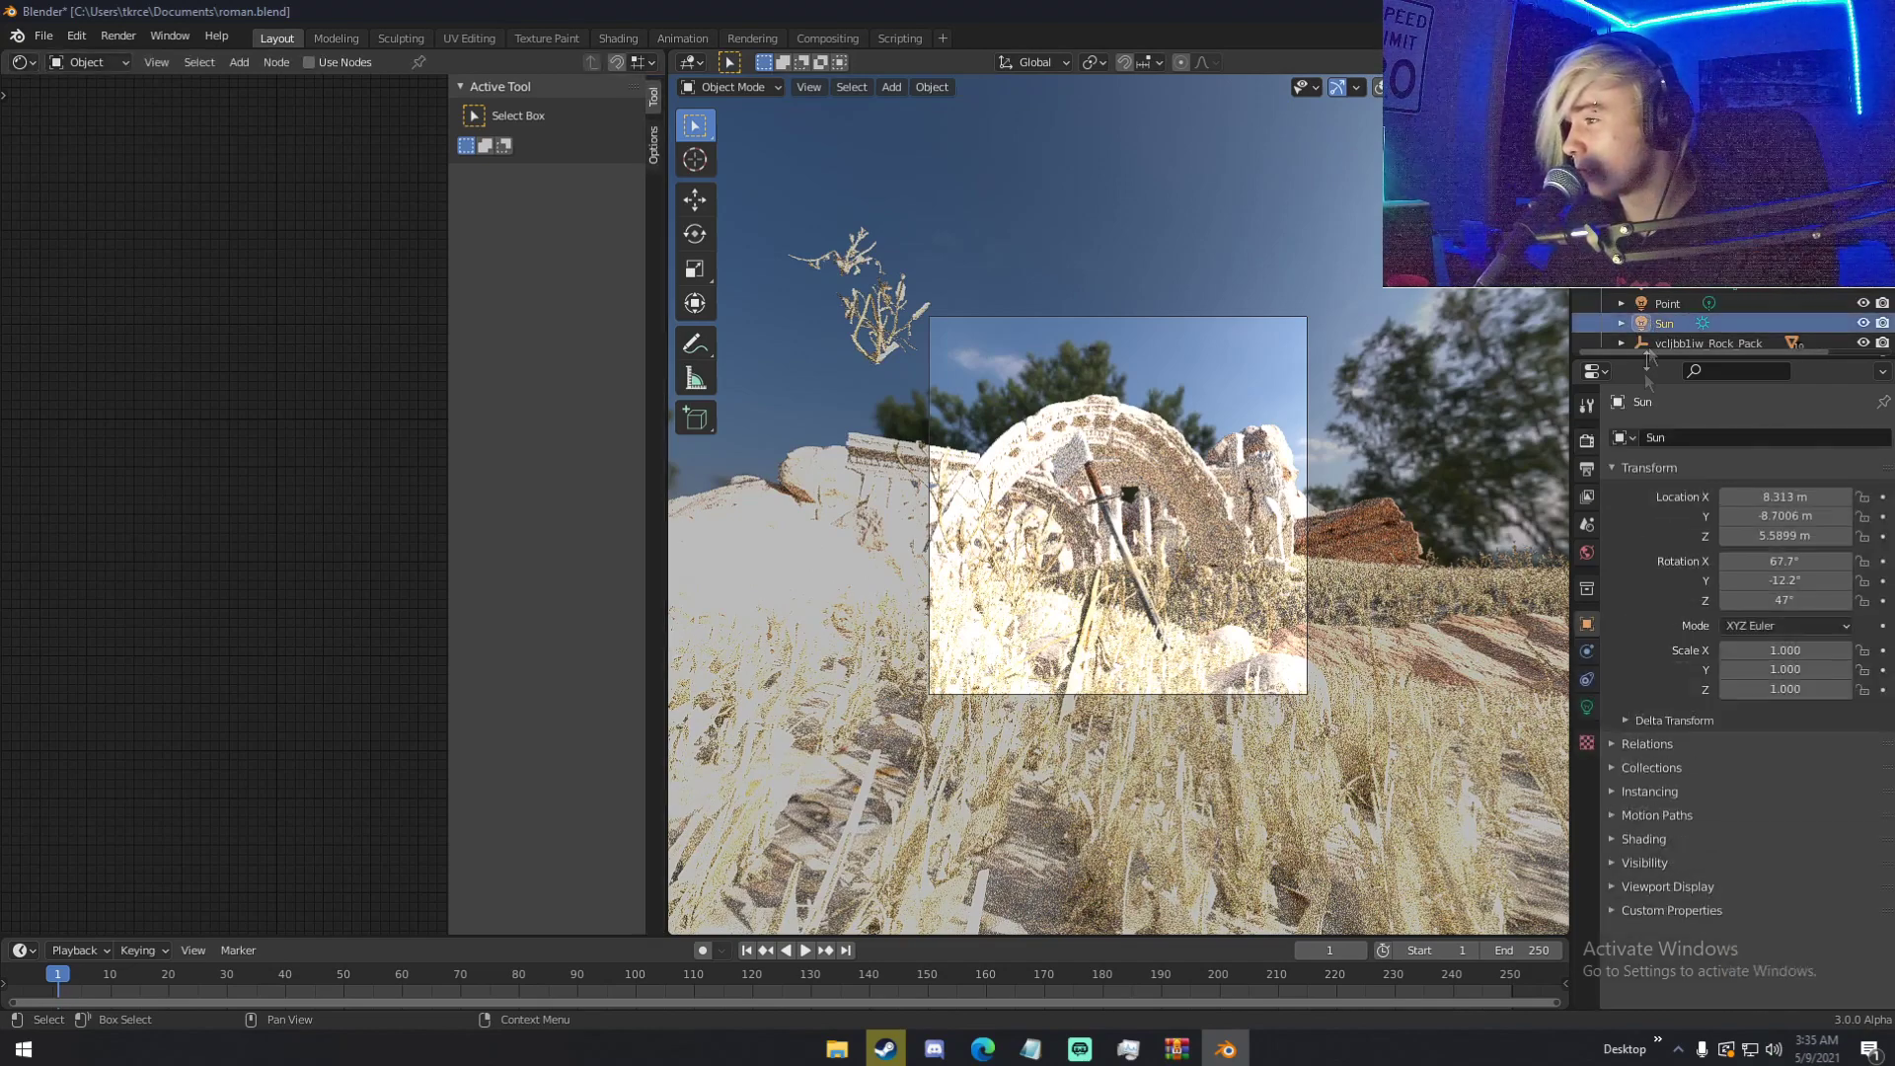
{"action": "left_click", "coordinate": [1587, 706]}
{"action": "left_click", "coordinate": [1786, 568]}
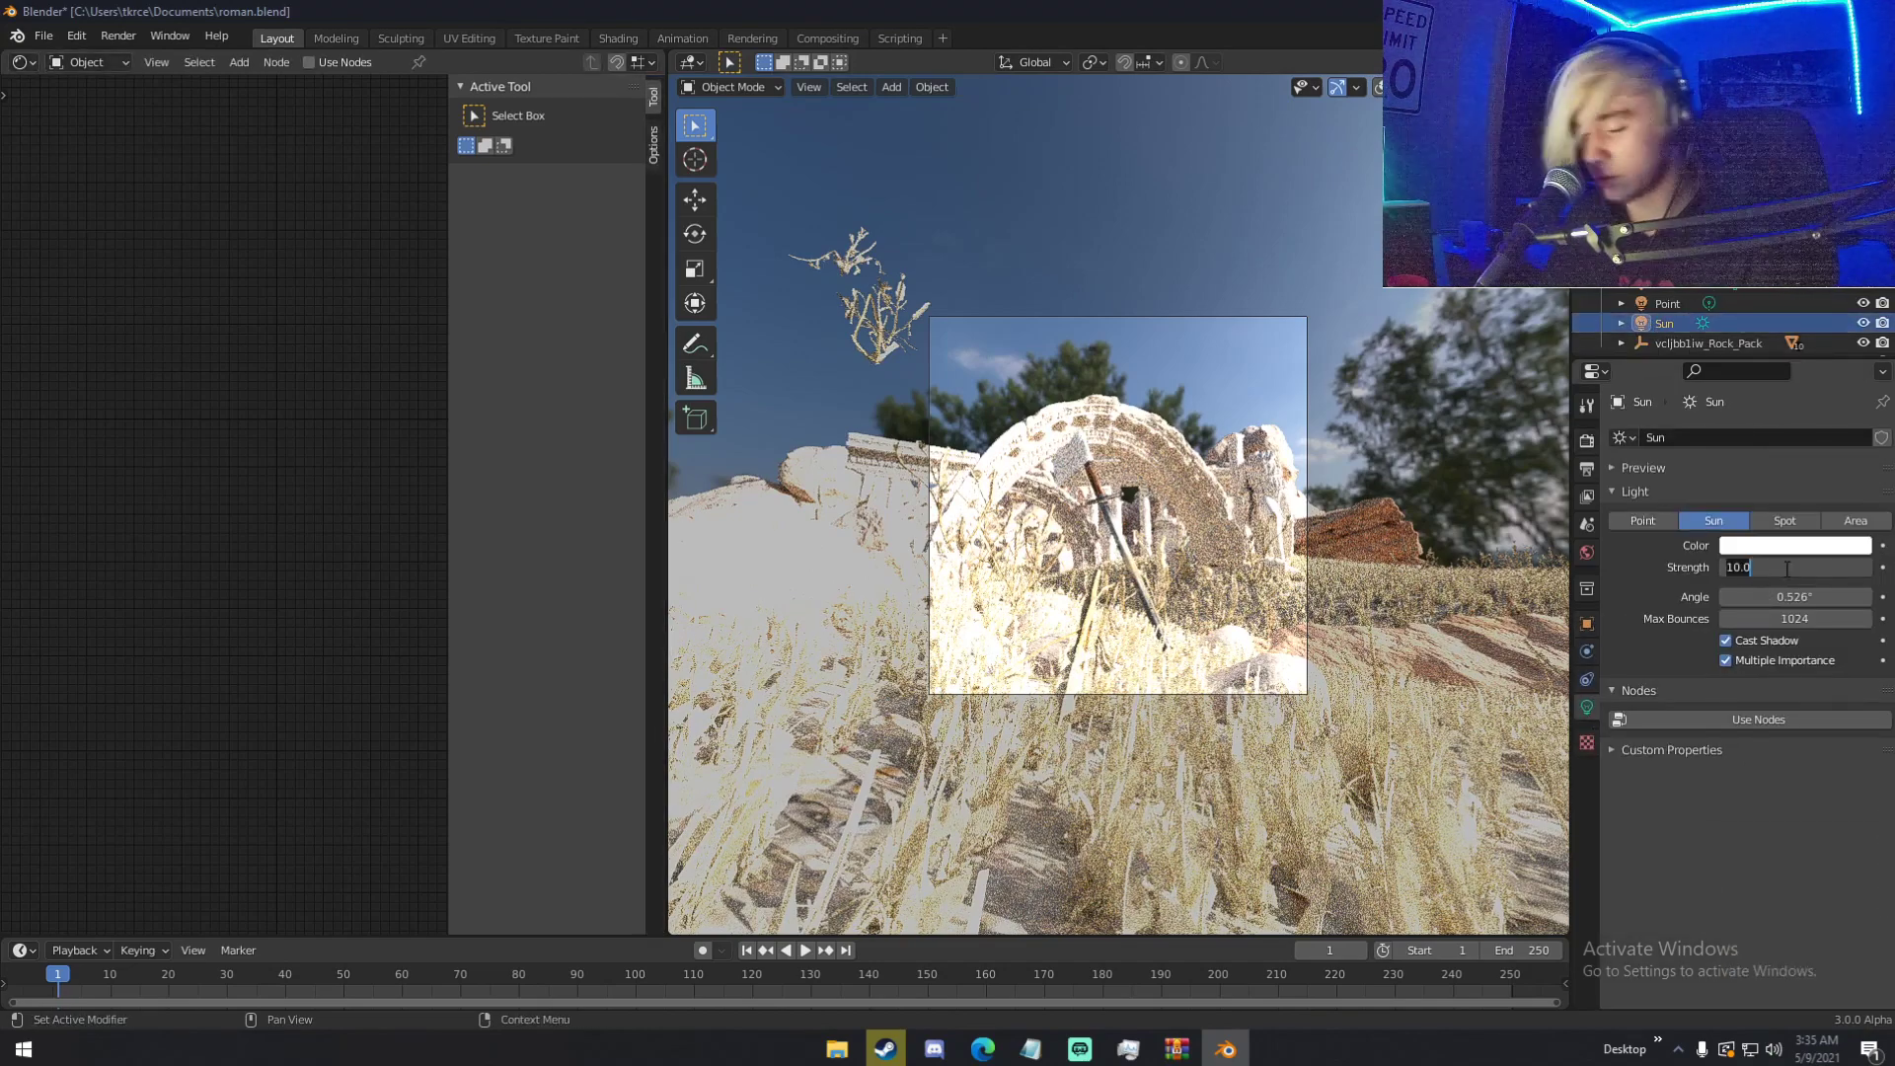
{"action": "type", "text": "4"}
{"action": "key", "text": "Return"}
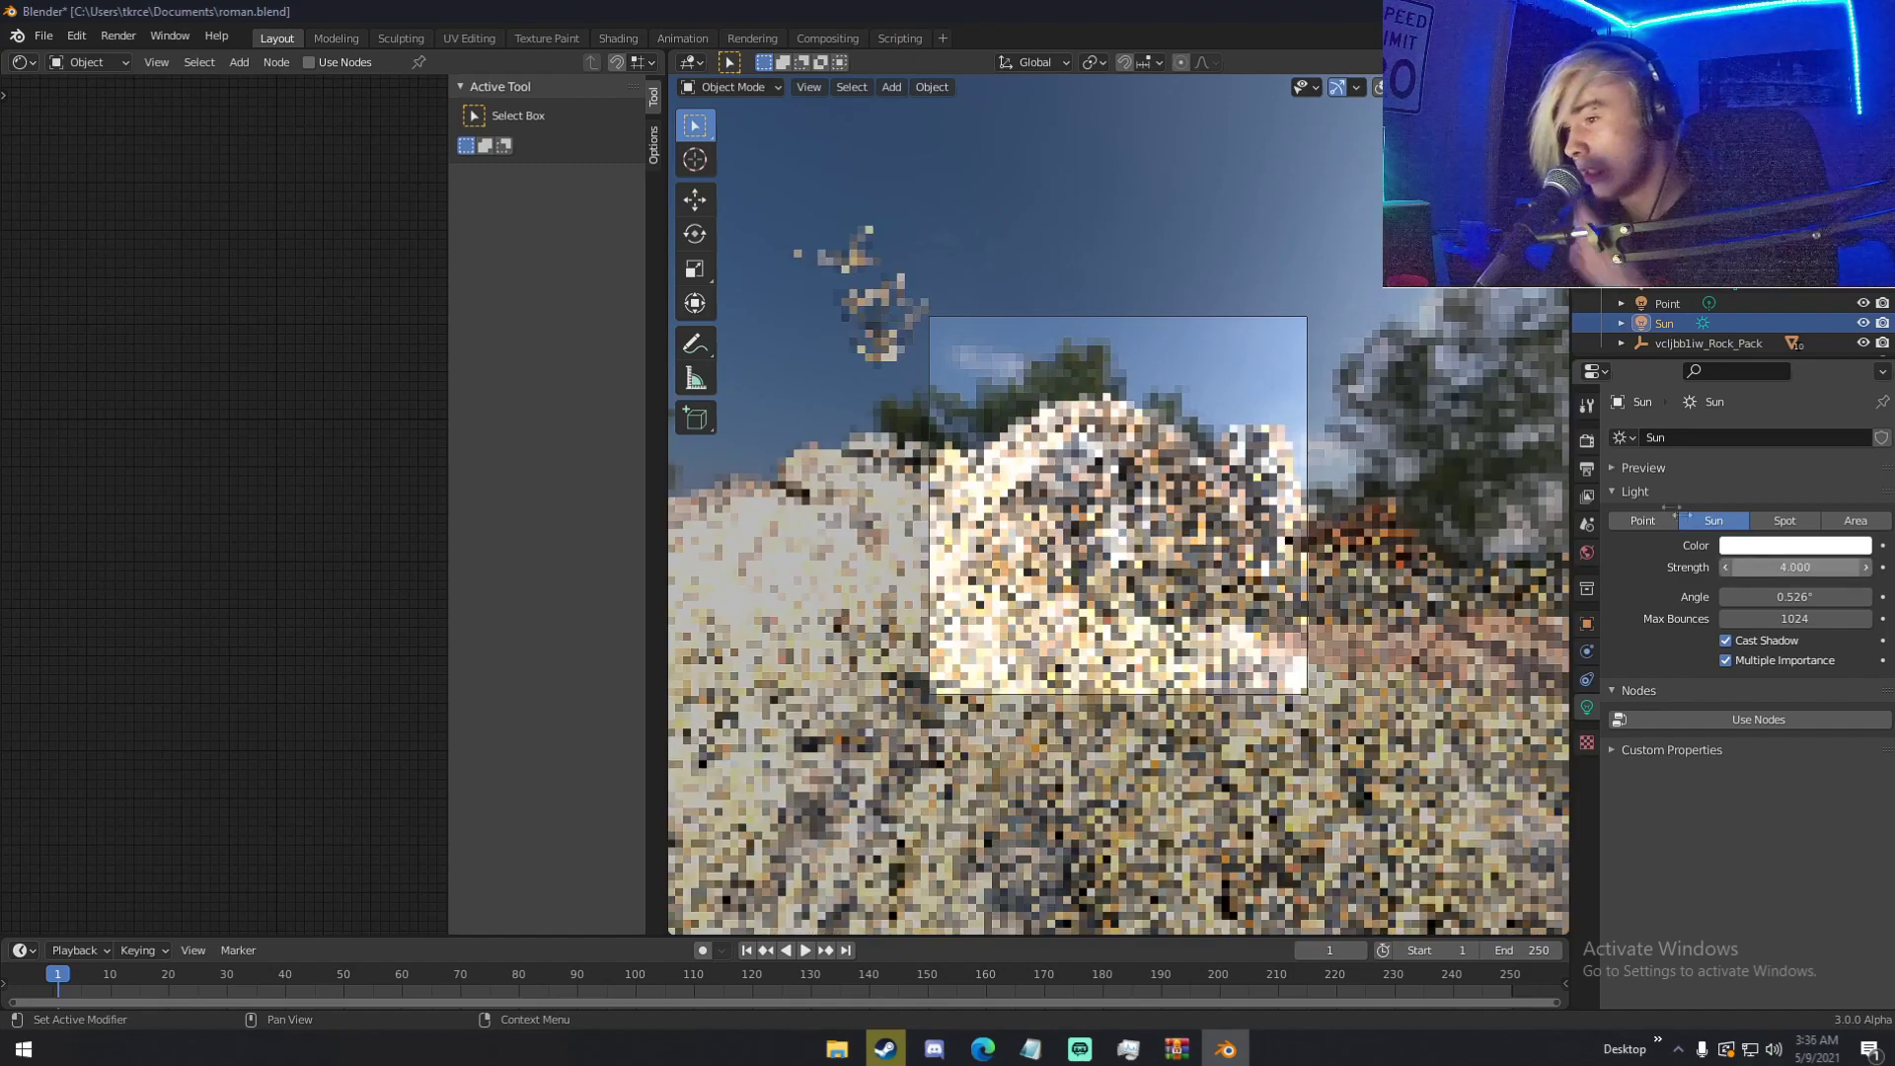
- Lower the Sun light's strength to 1
{"action": "left_click", "coordinate": [1794, 566]}
{"action": "type", "text": "1"}
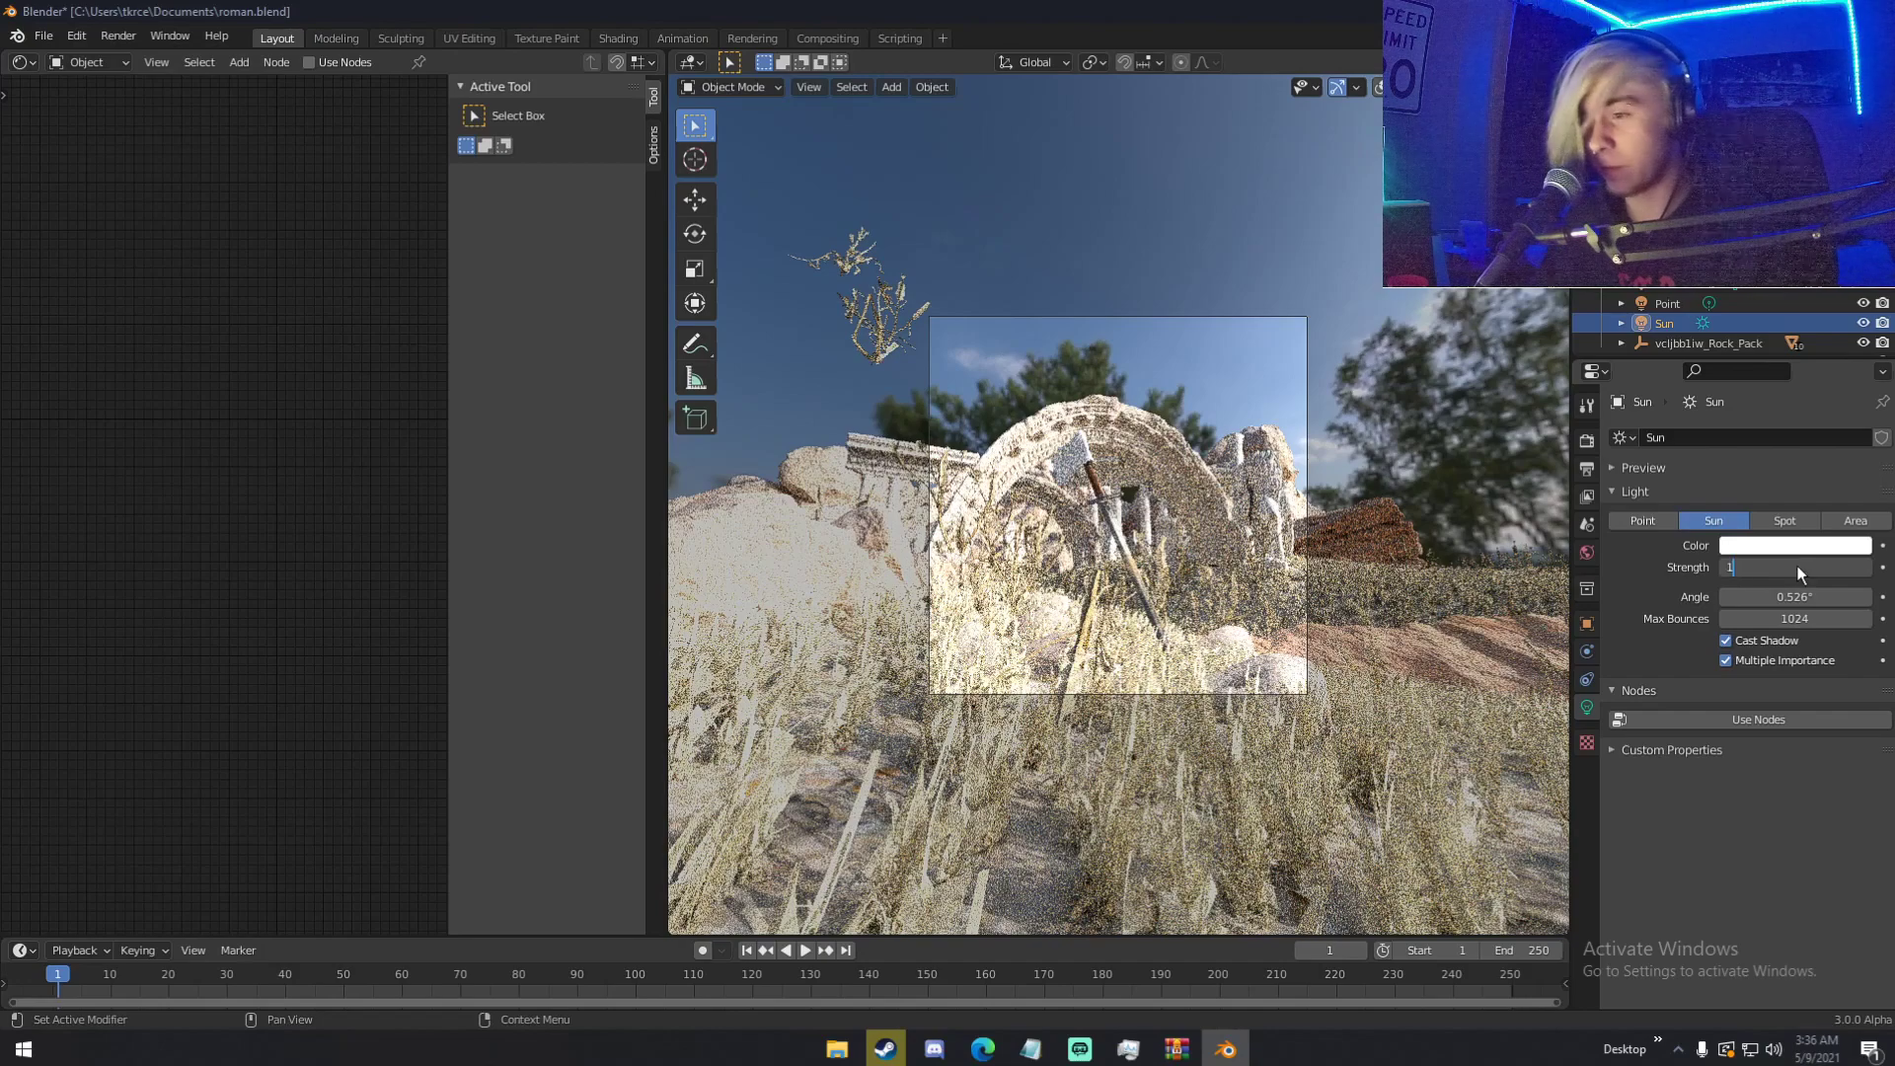
{"action": "key", "text": "Return"}
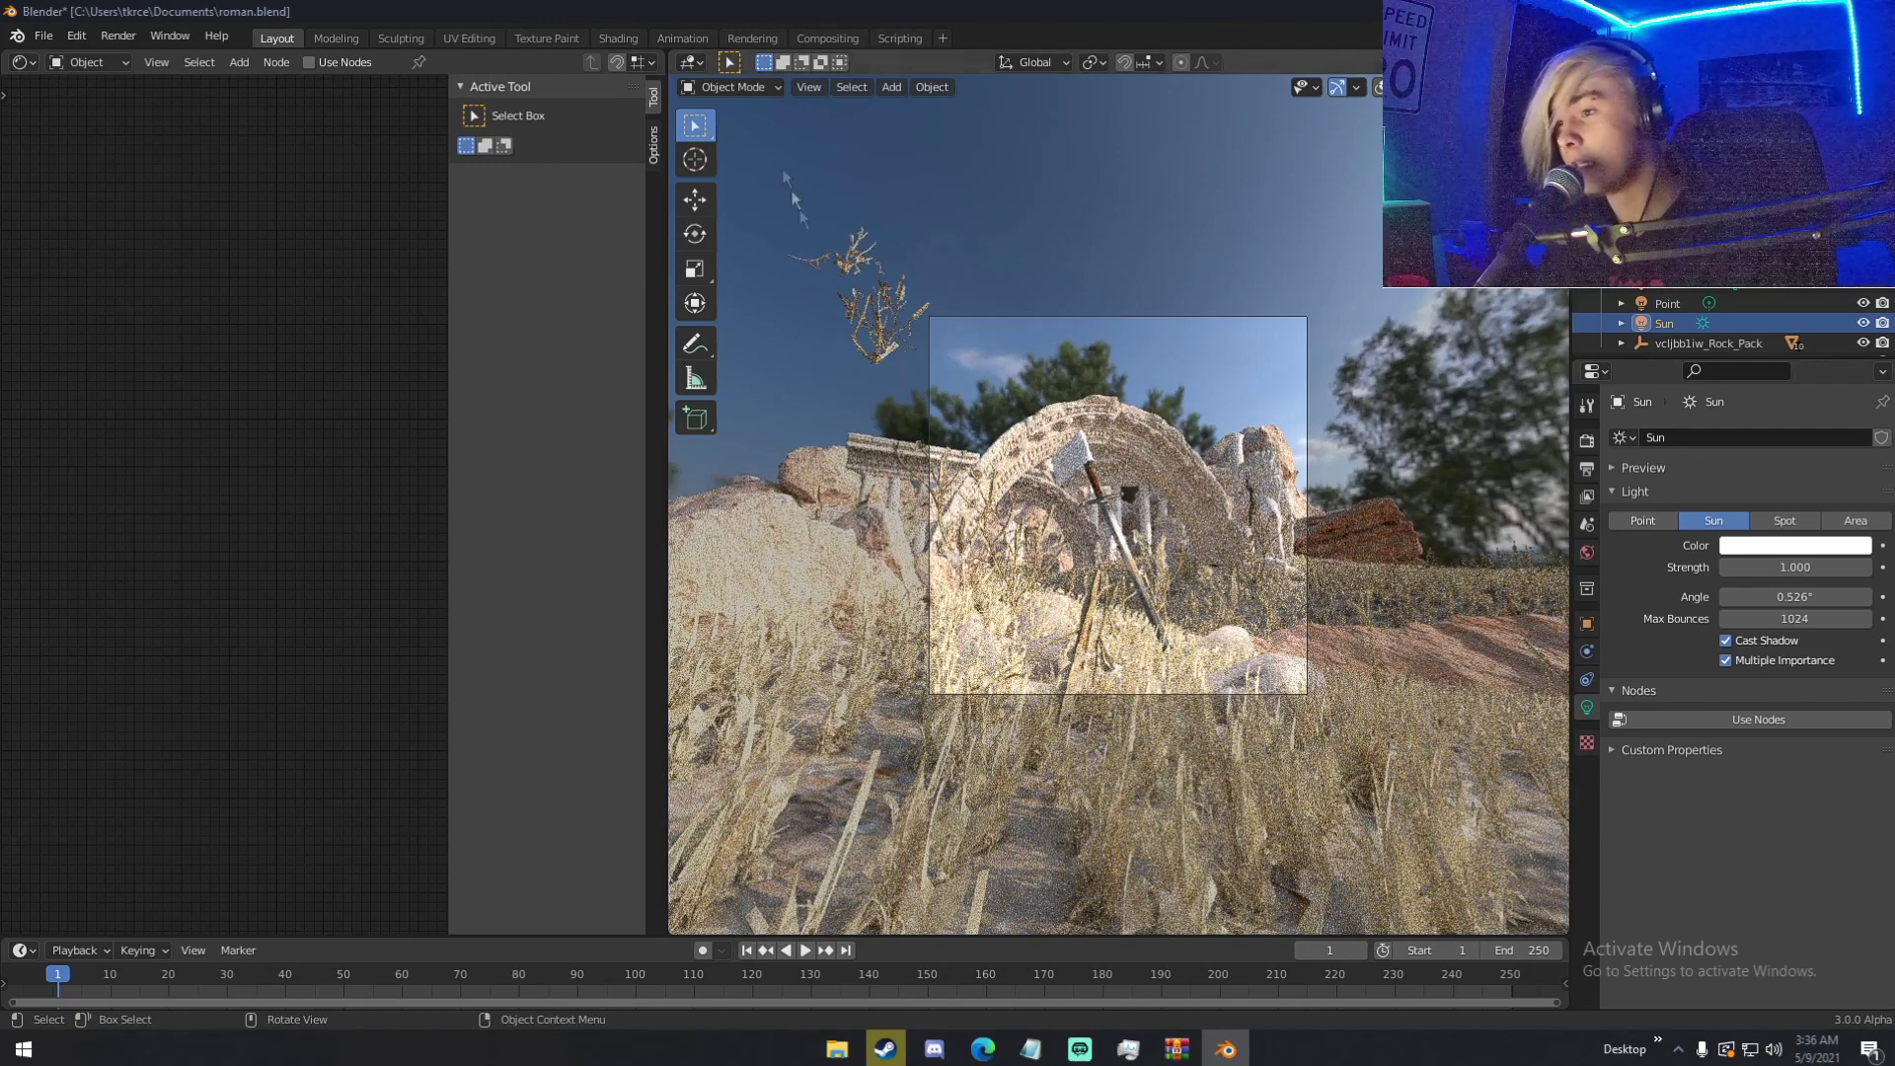
- Switch the viewport to solid shading and render the ruins scene from the render settings already in place
{"action": "key", "text": "z"}
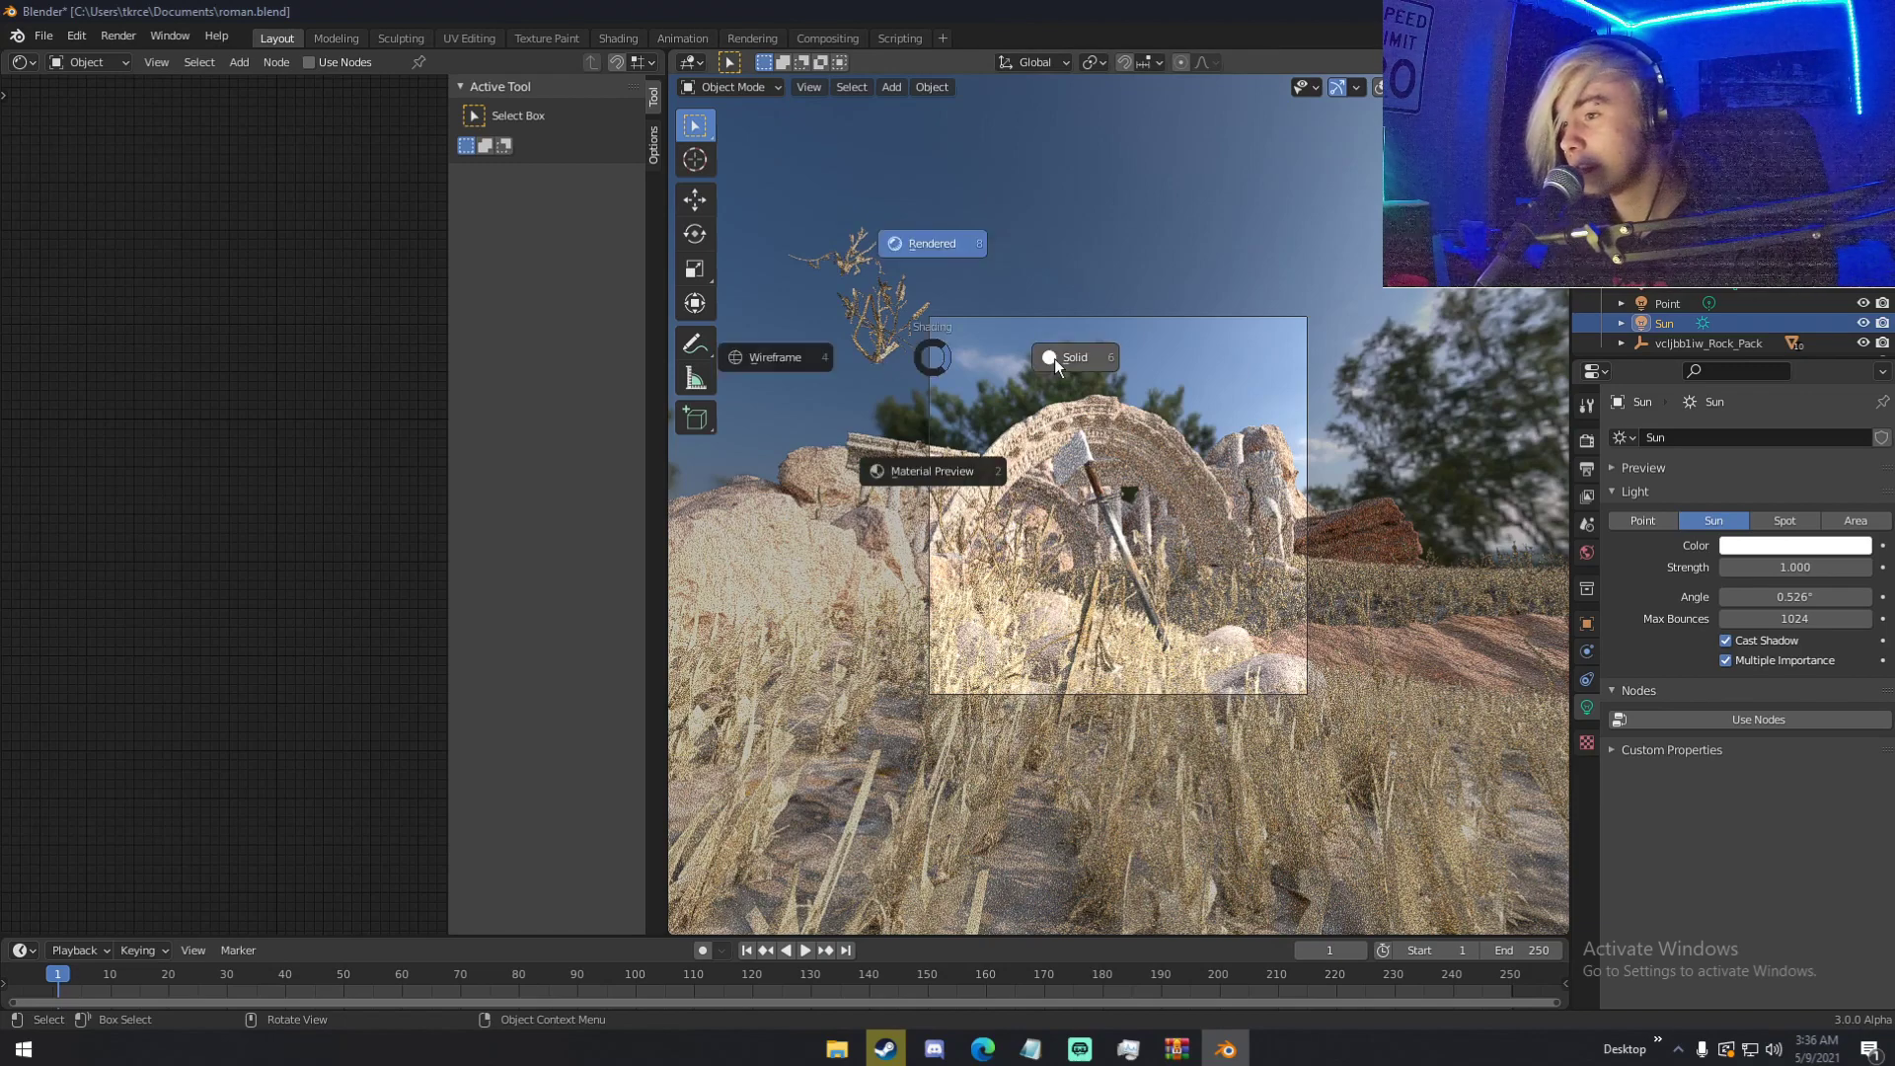
{"action": "left_click", "coordinate": [1076, 359]}
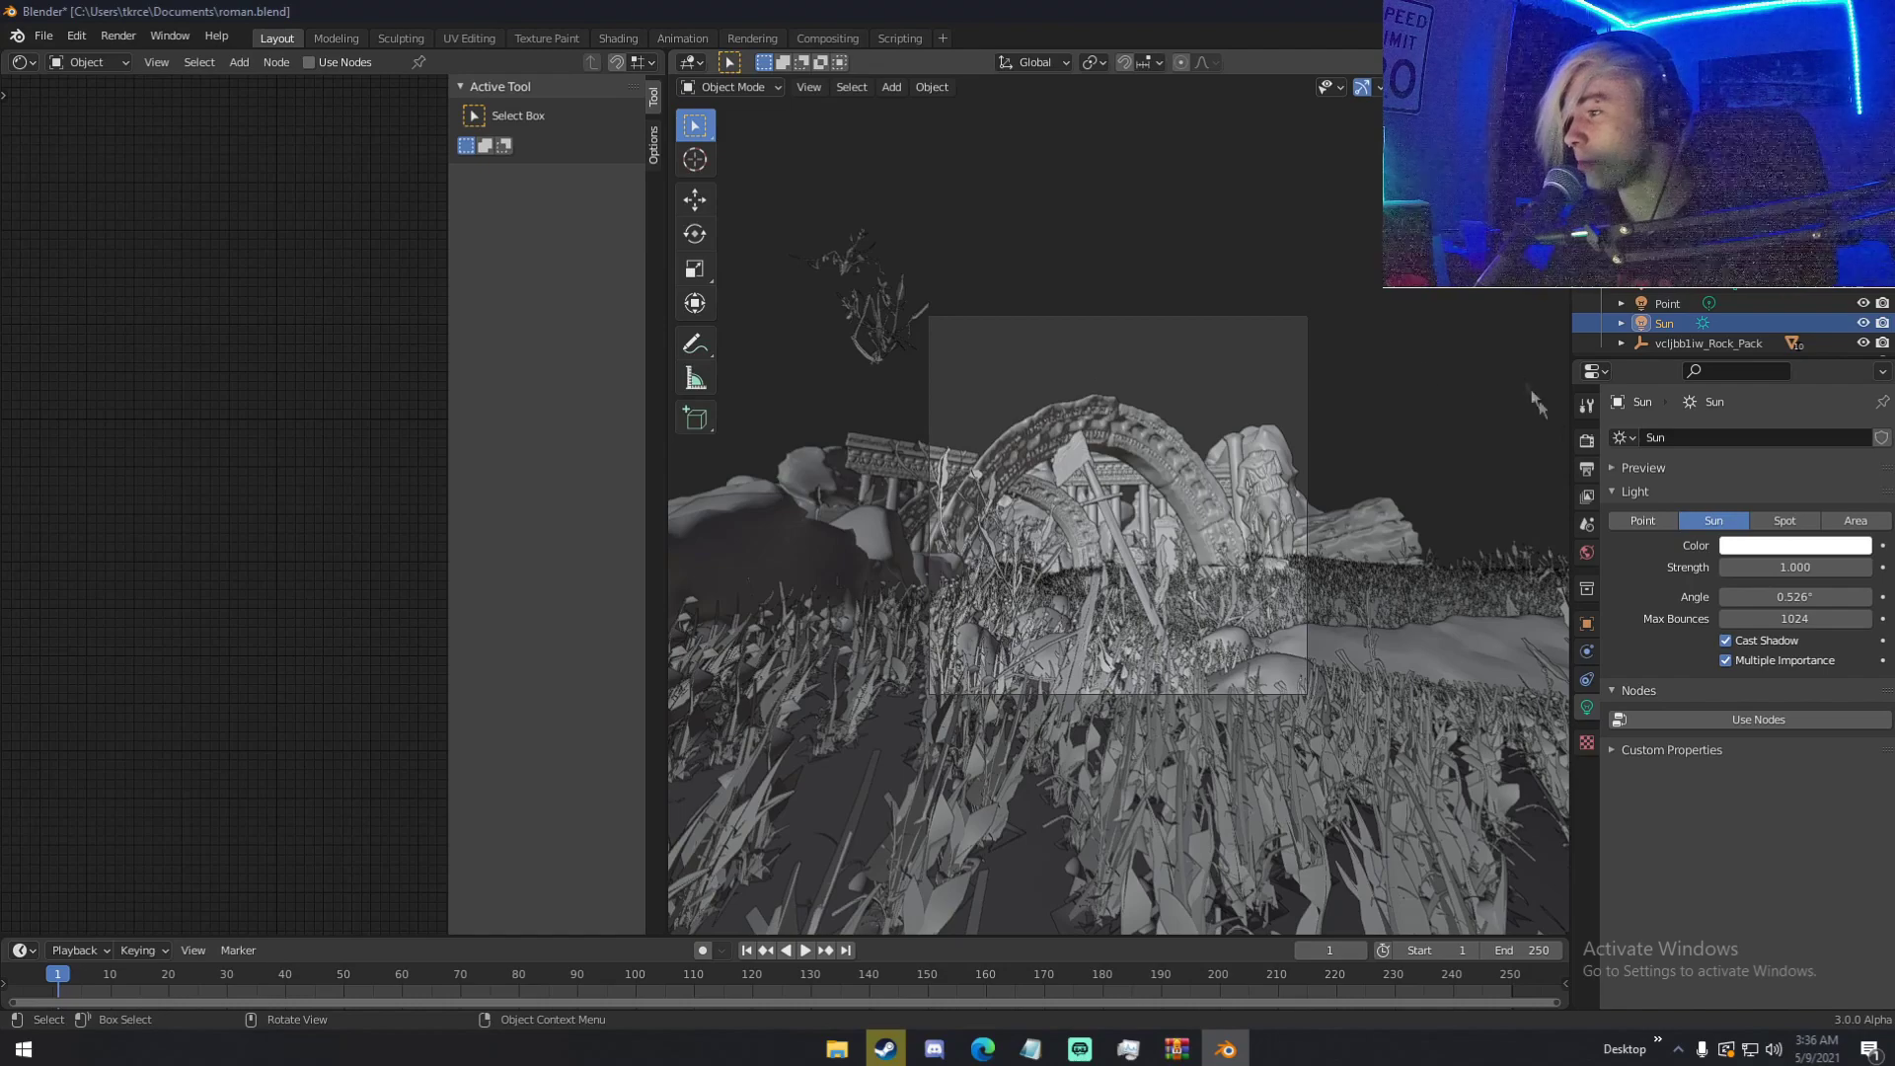
{"action": "left_click", "coordinate": [1586, 440]}
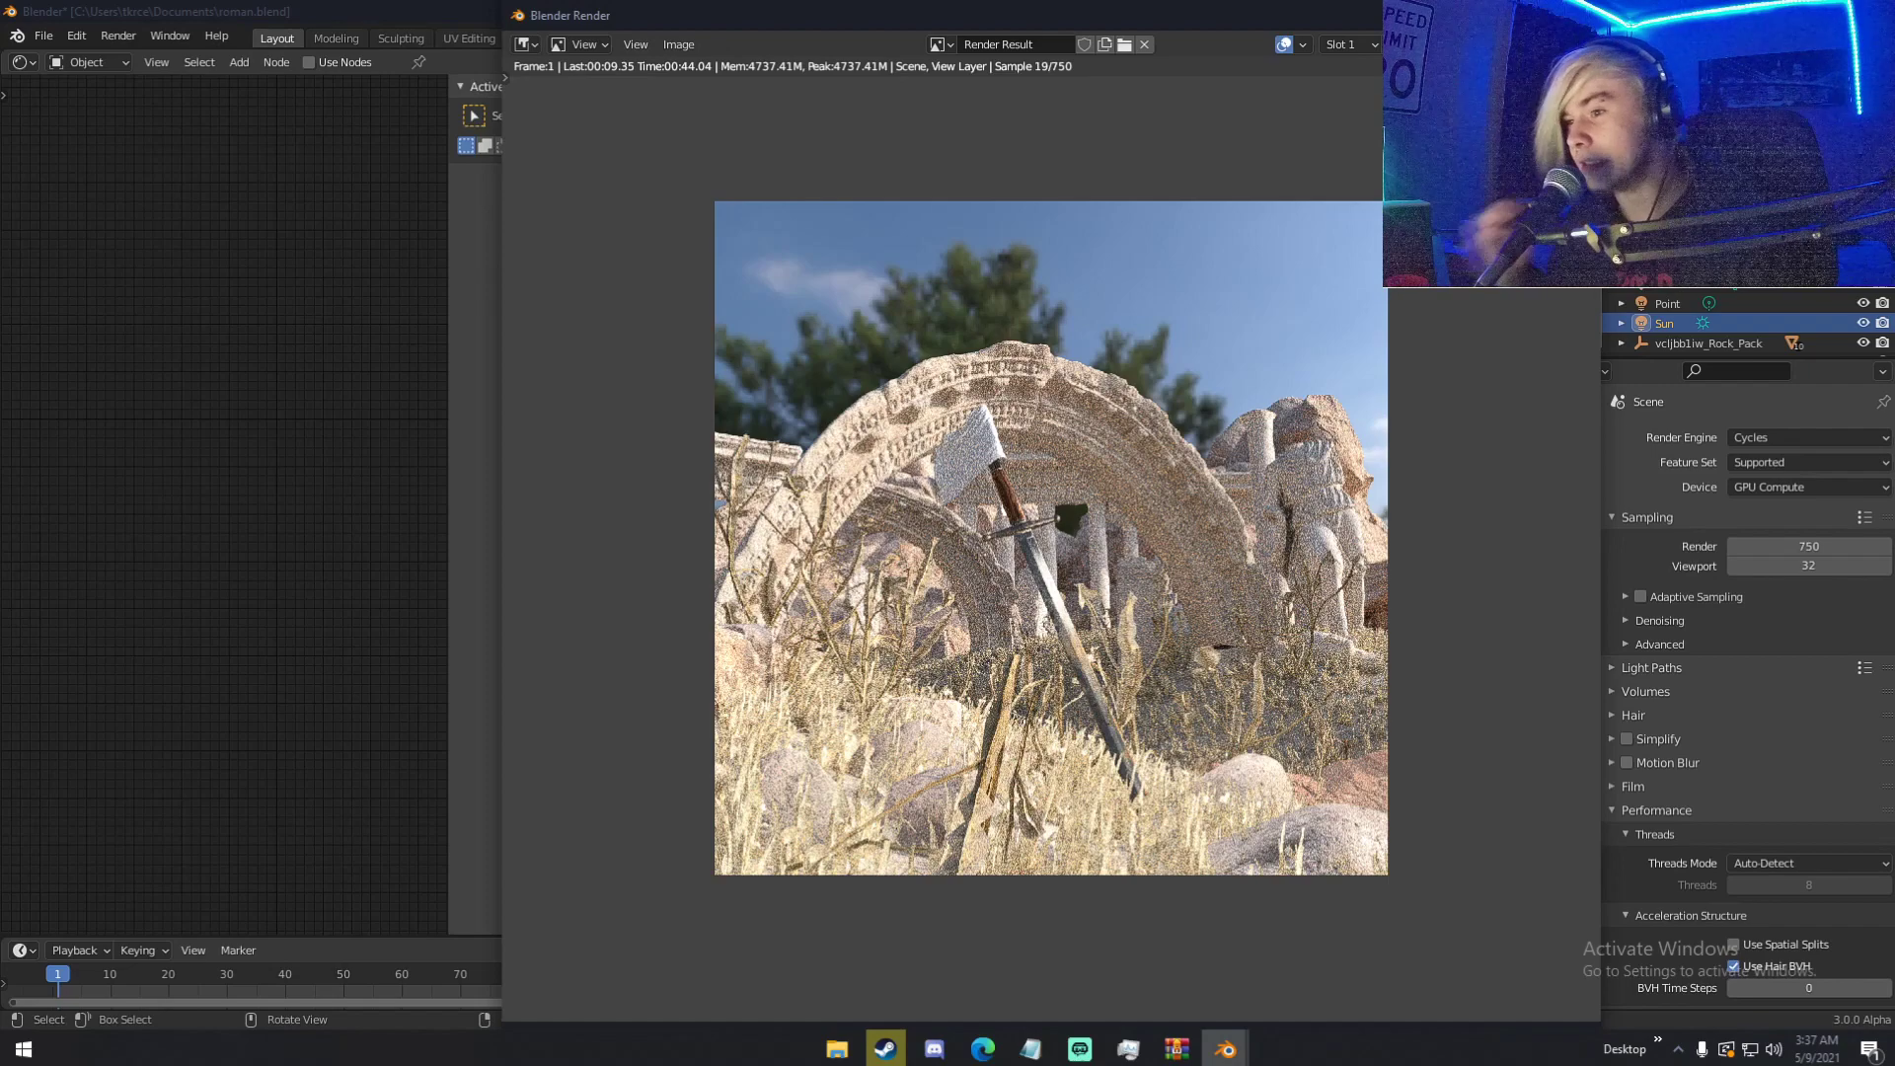
- Examine the noise and detail of the ruins image up close while it renders, and cancel the render
{"action": "scroll", "coordinate": [1358, 302], "scroll_direction": "up", "scroll_amount": 2}
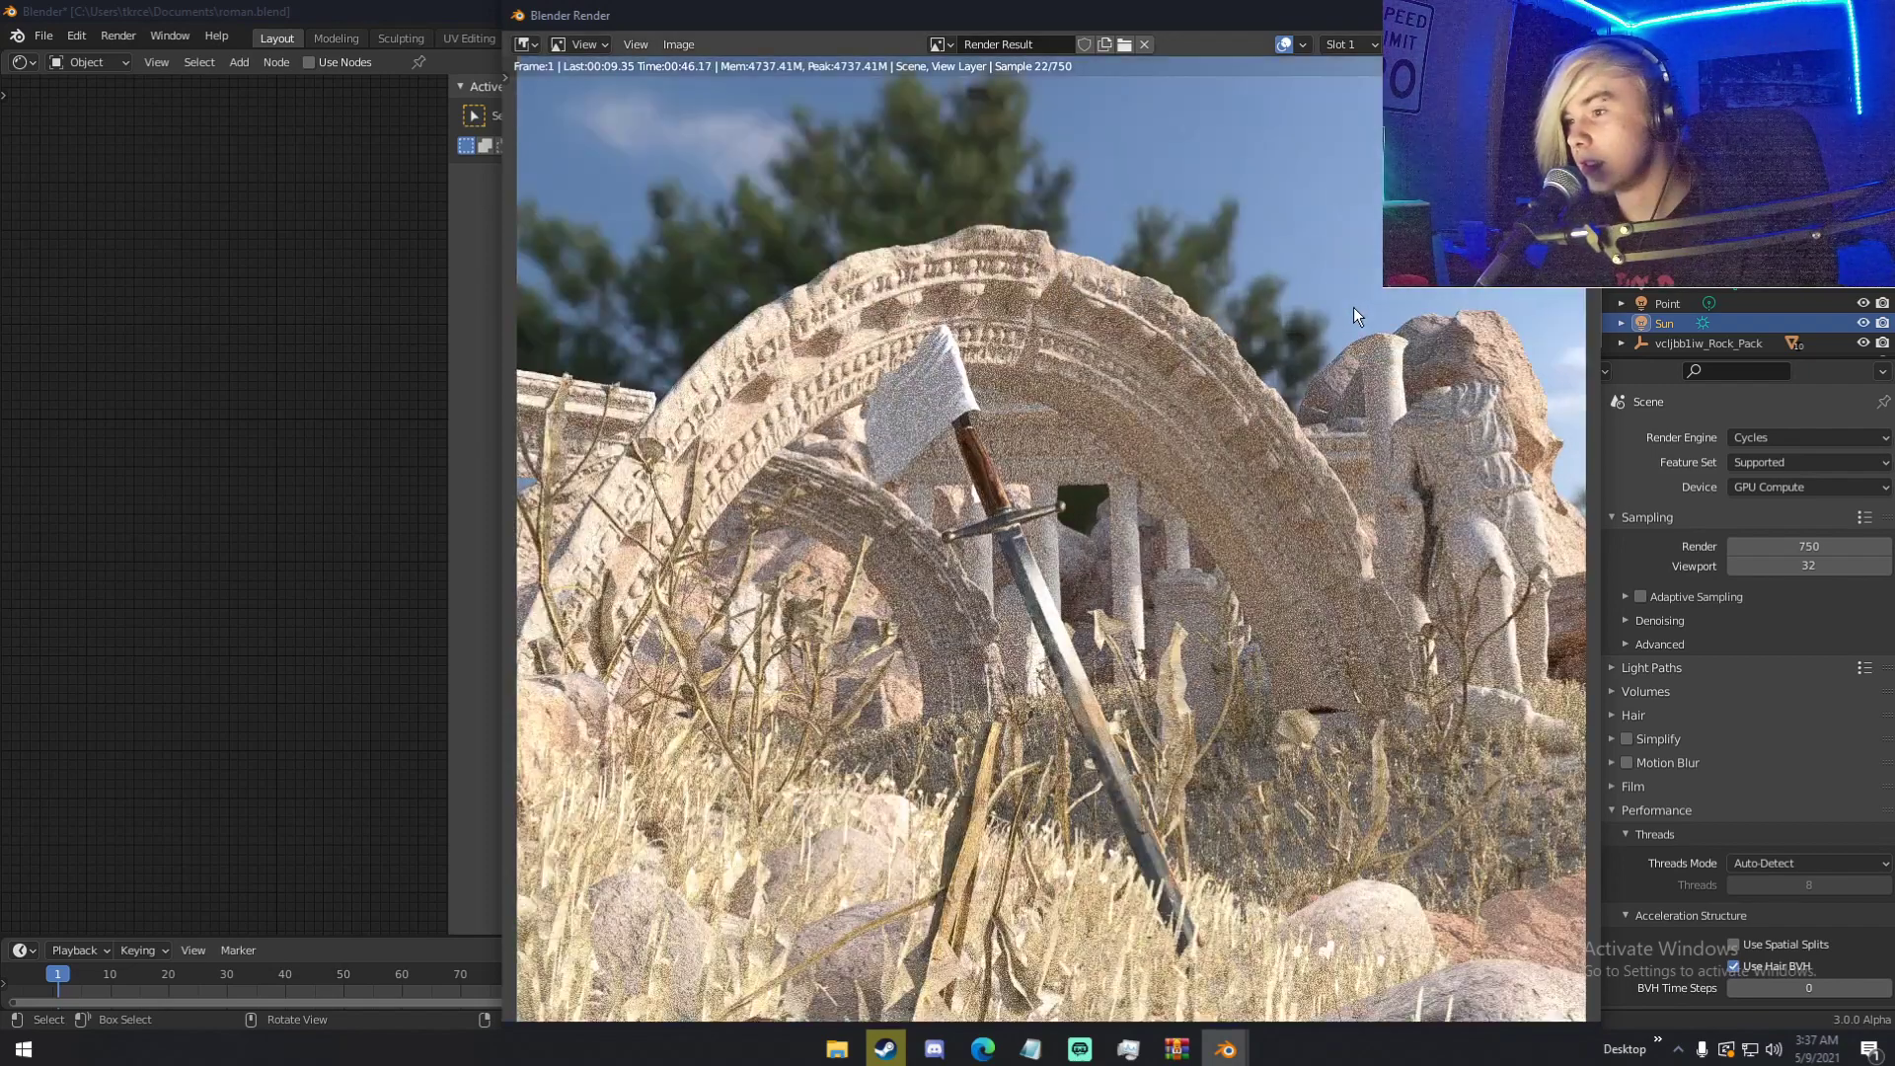
{"action": "scroll", "coordinate": [1354, 309], "scroll_direction": "down", "scroll_amount": 2}
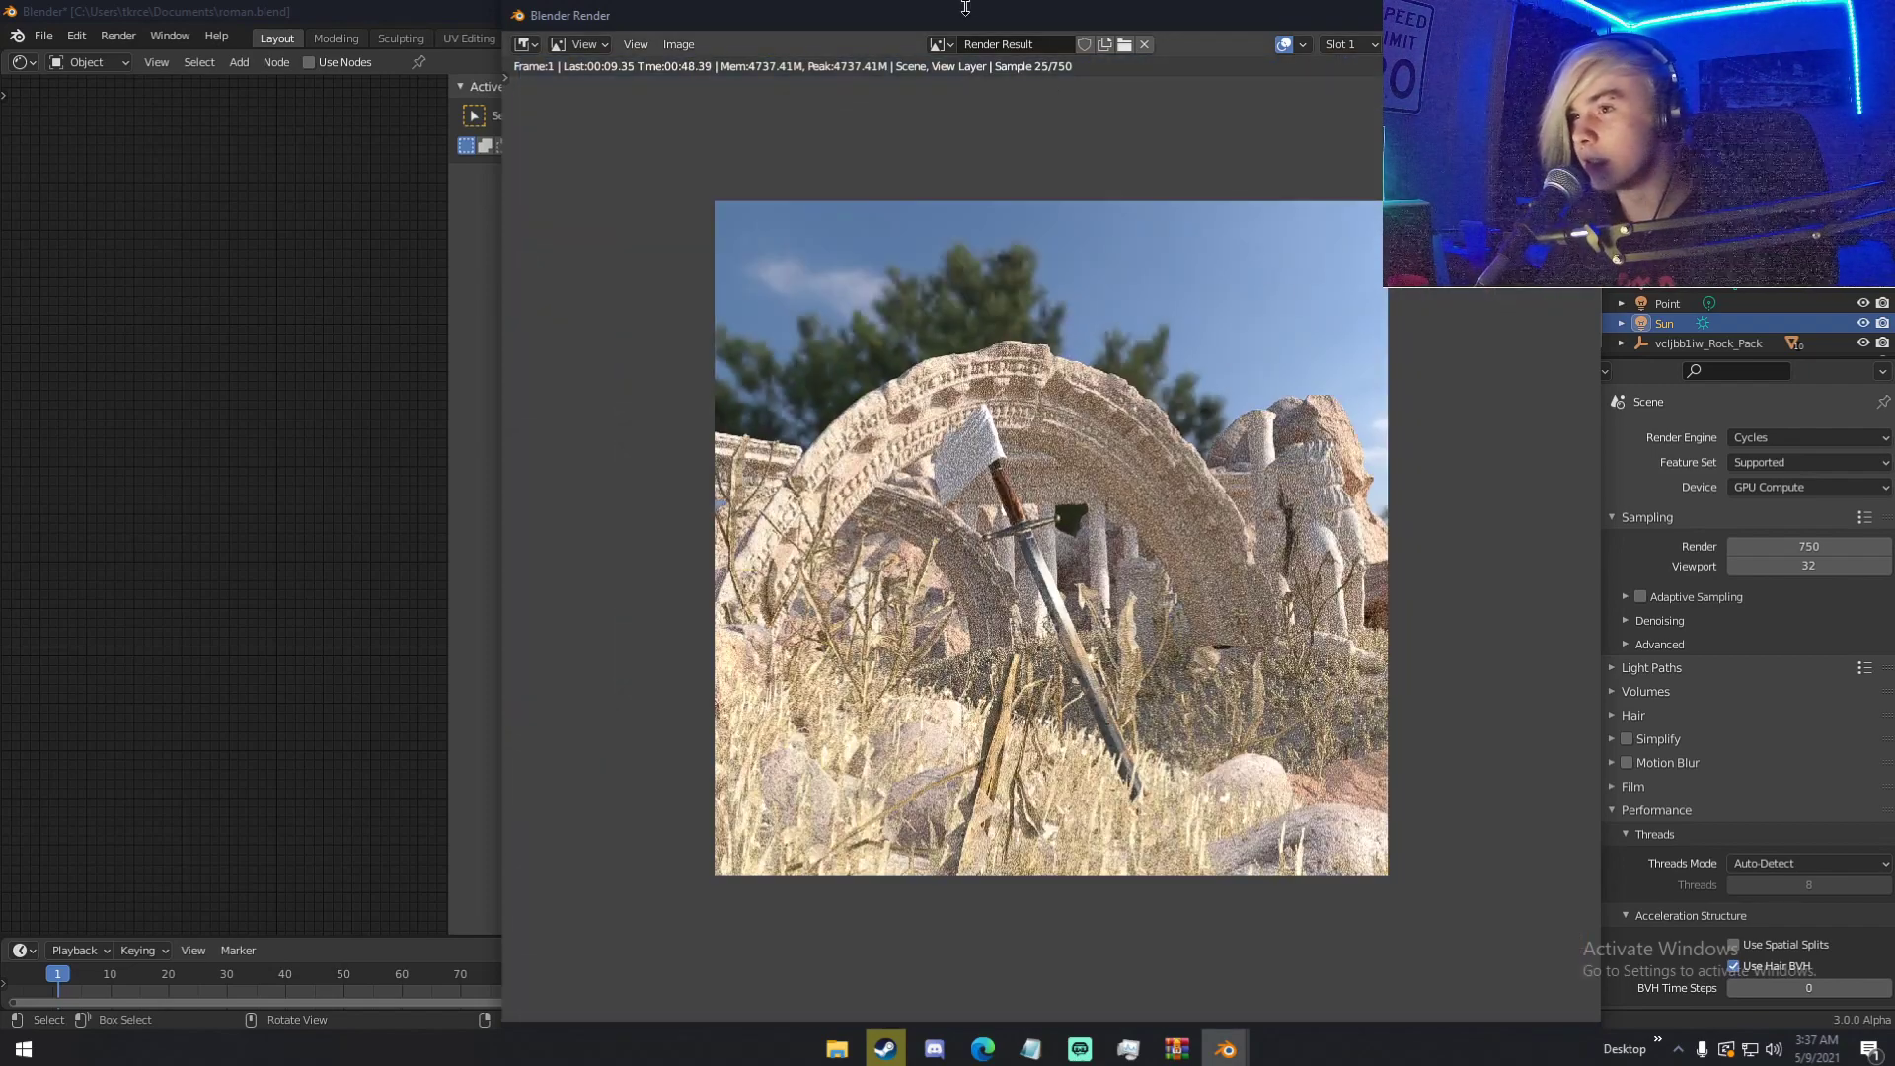
{"action": "left_click_drag", "start_coordinate": [886, 22], "coordinate": [782, 37]}
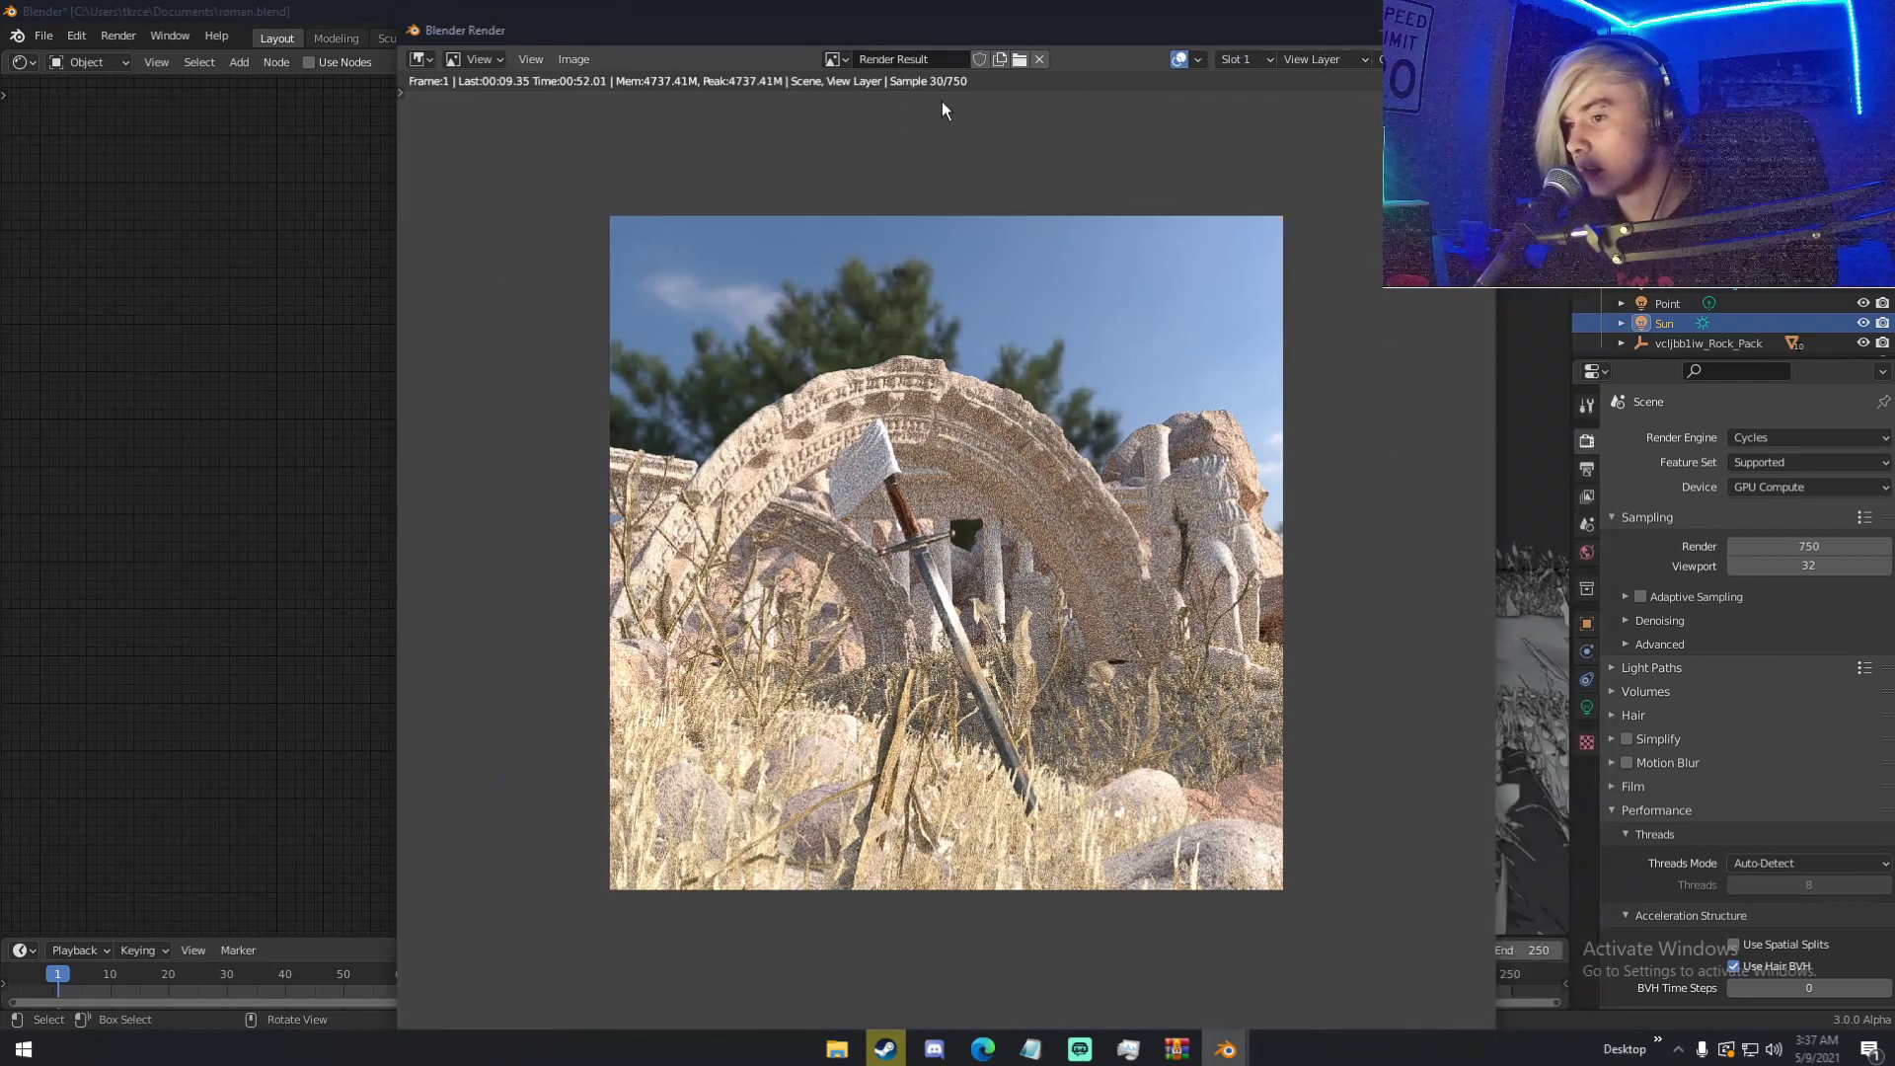
{"action": "scroll", "coordinate": [922, 329], "scroll_direction": "up", "scroll_amount": 1}
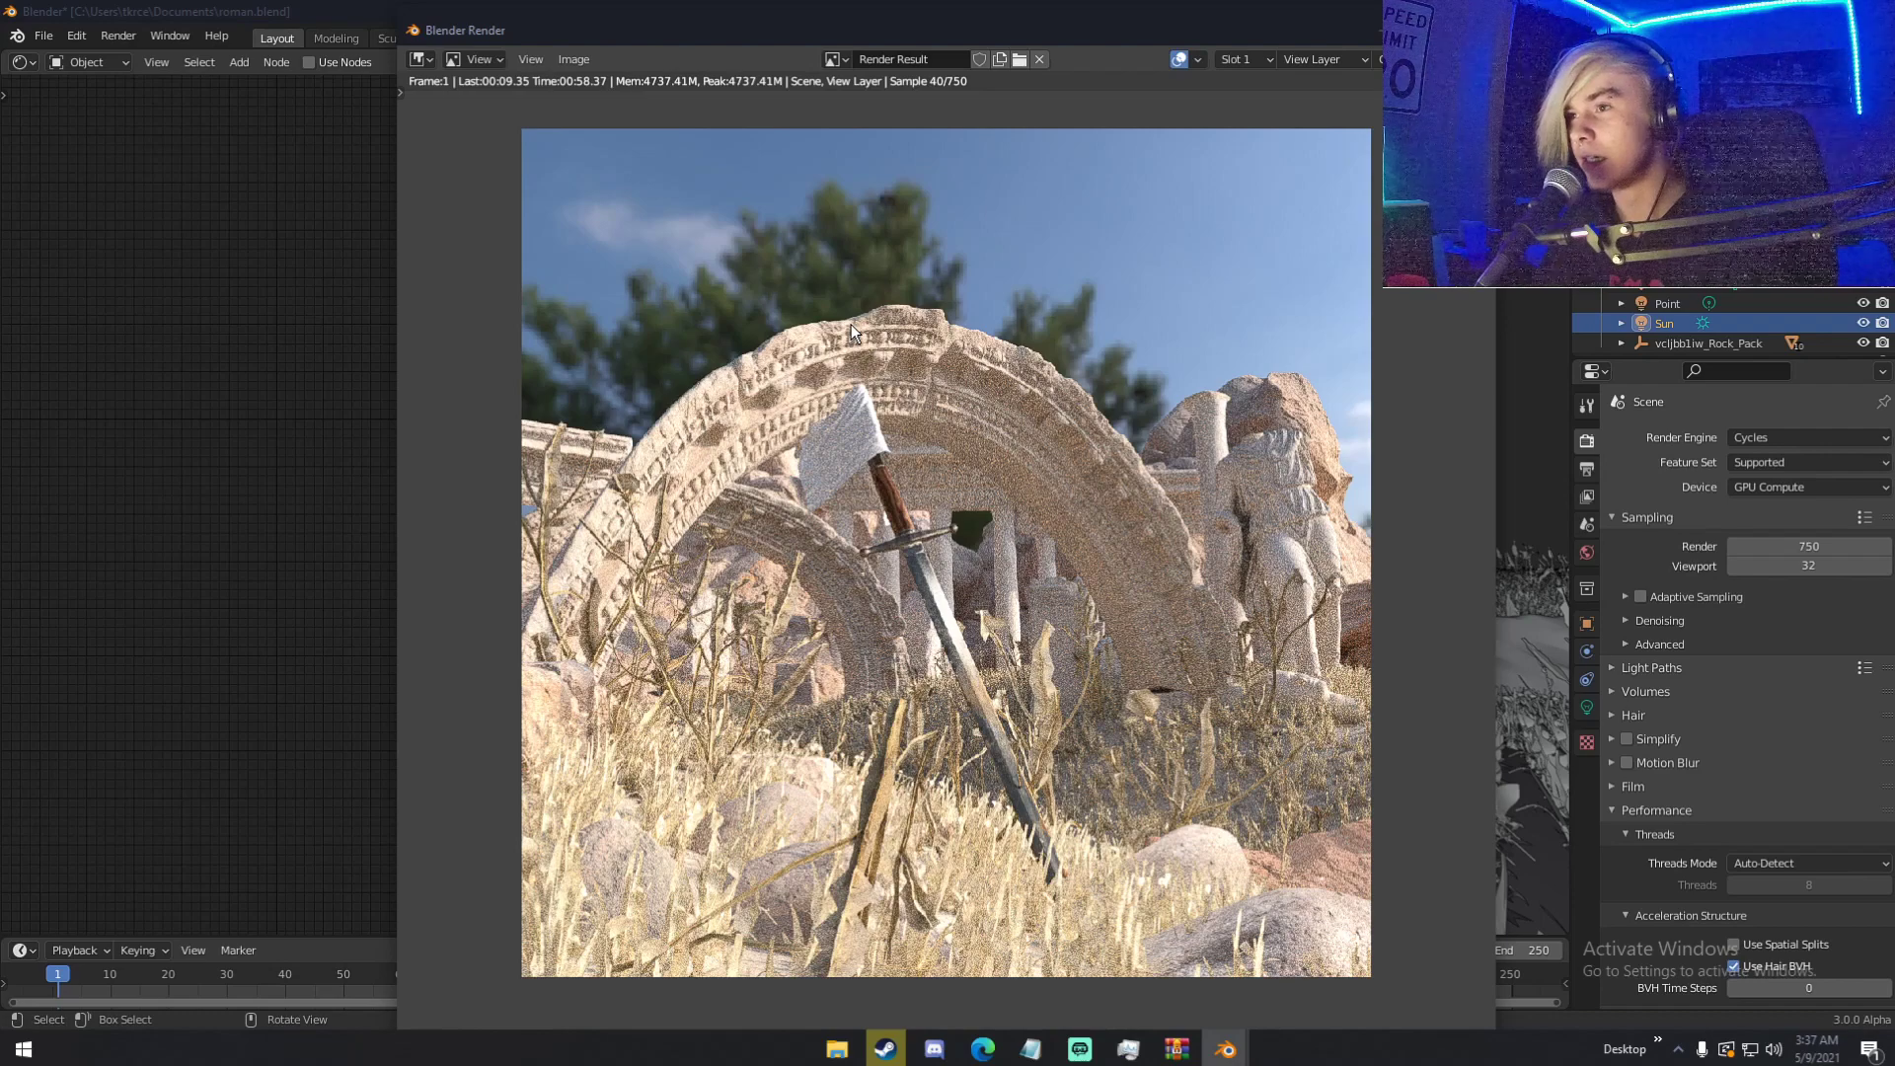
{"action": "scroll", "coordinate": [867, 470], "scroll_direction": "down", "scroll_amount": 2}
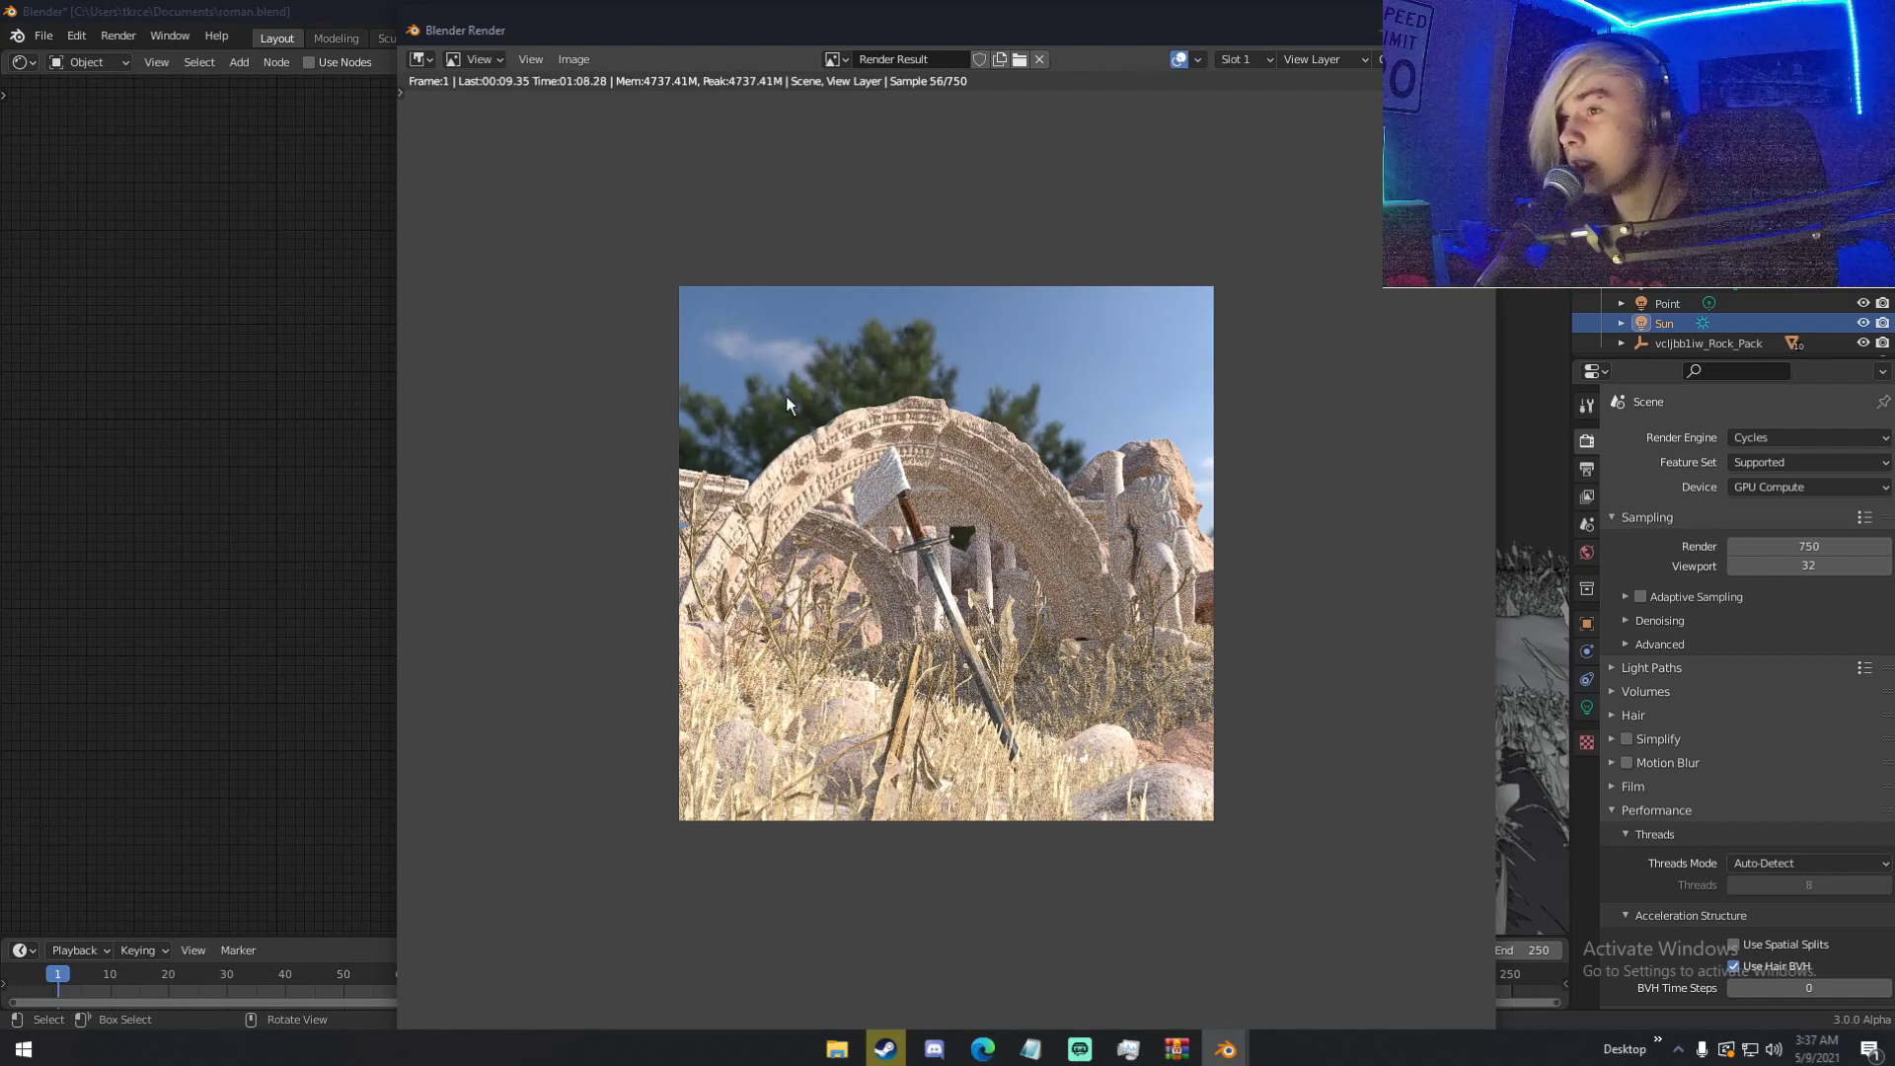
{"action": "scroll", "coordinate": [829, 557], "scroll_direction": "up", "scroll_amount": 2}
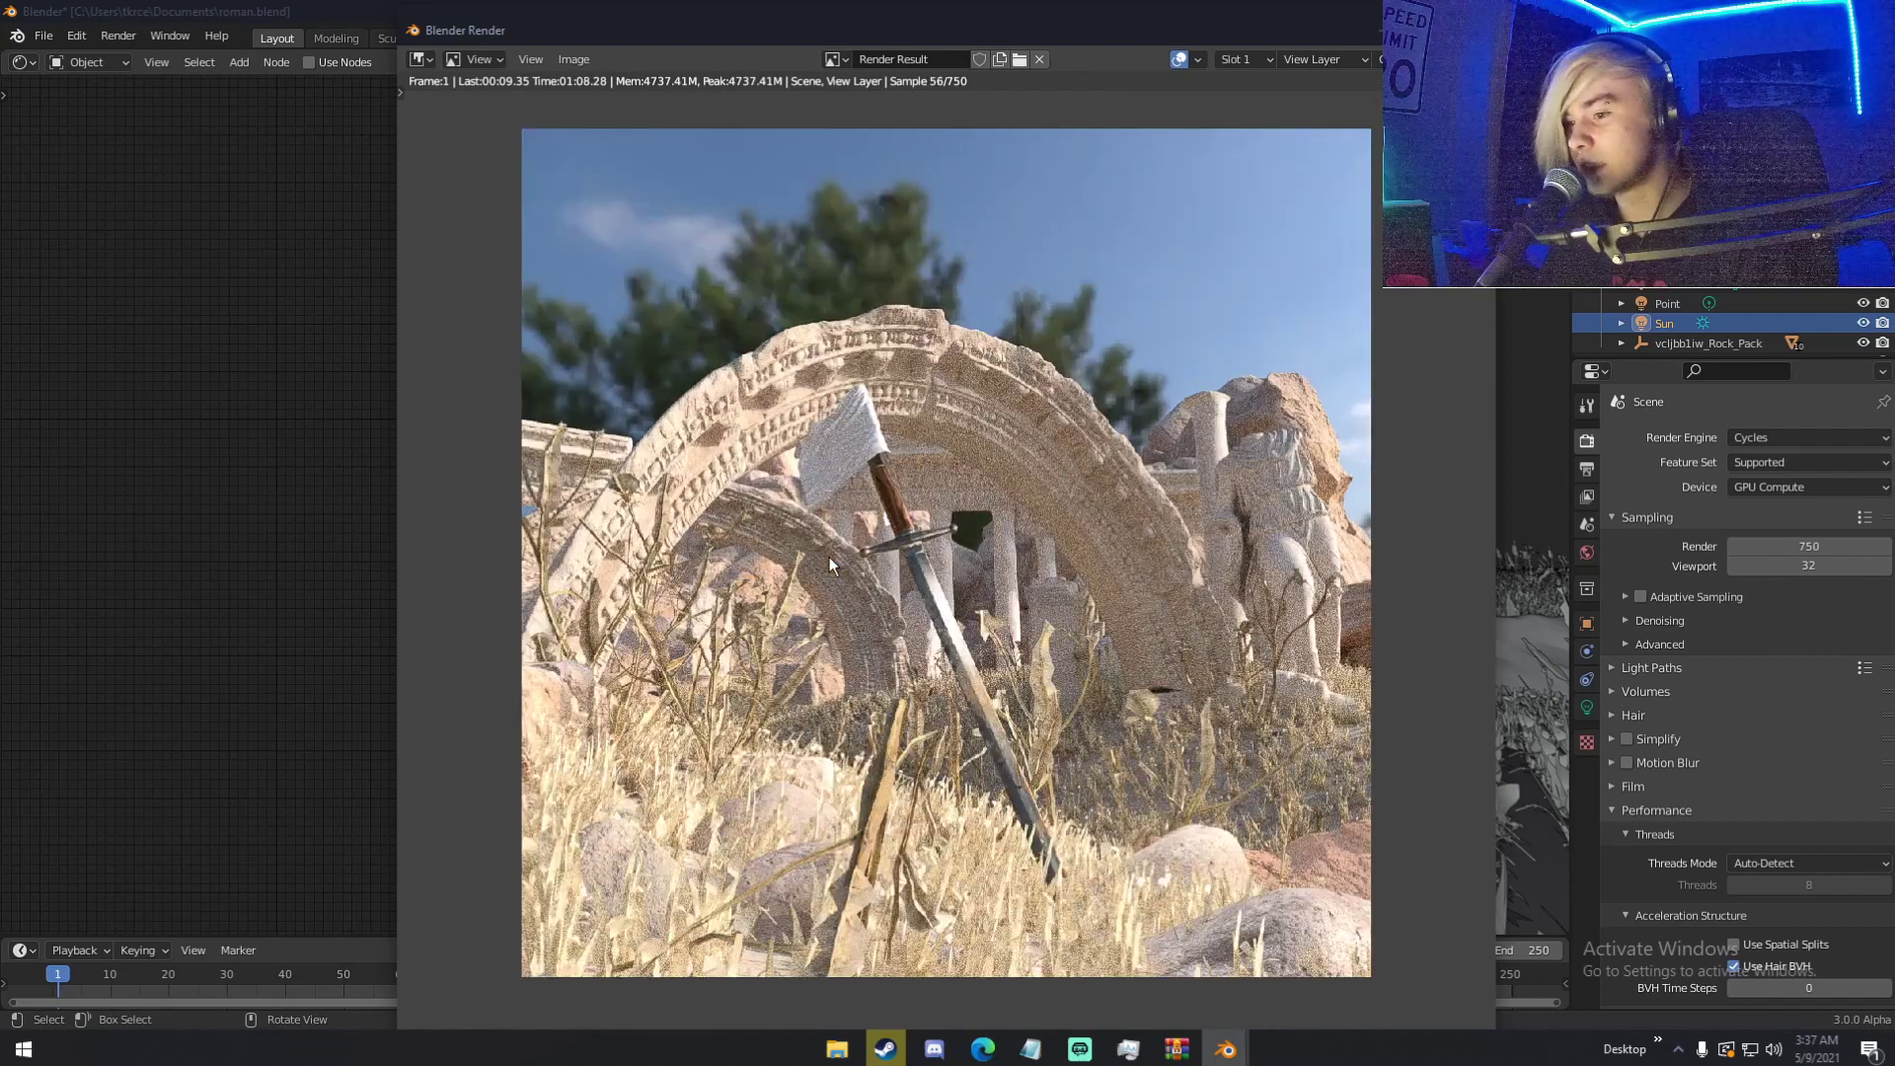
{"action": "scroll", "coordinate": [829, 557], "scroll_direction": "down", "scroll_amount": 1}
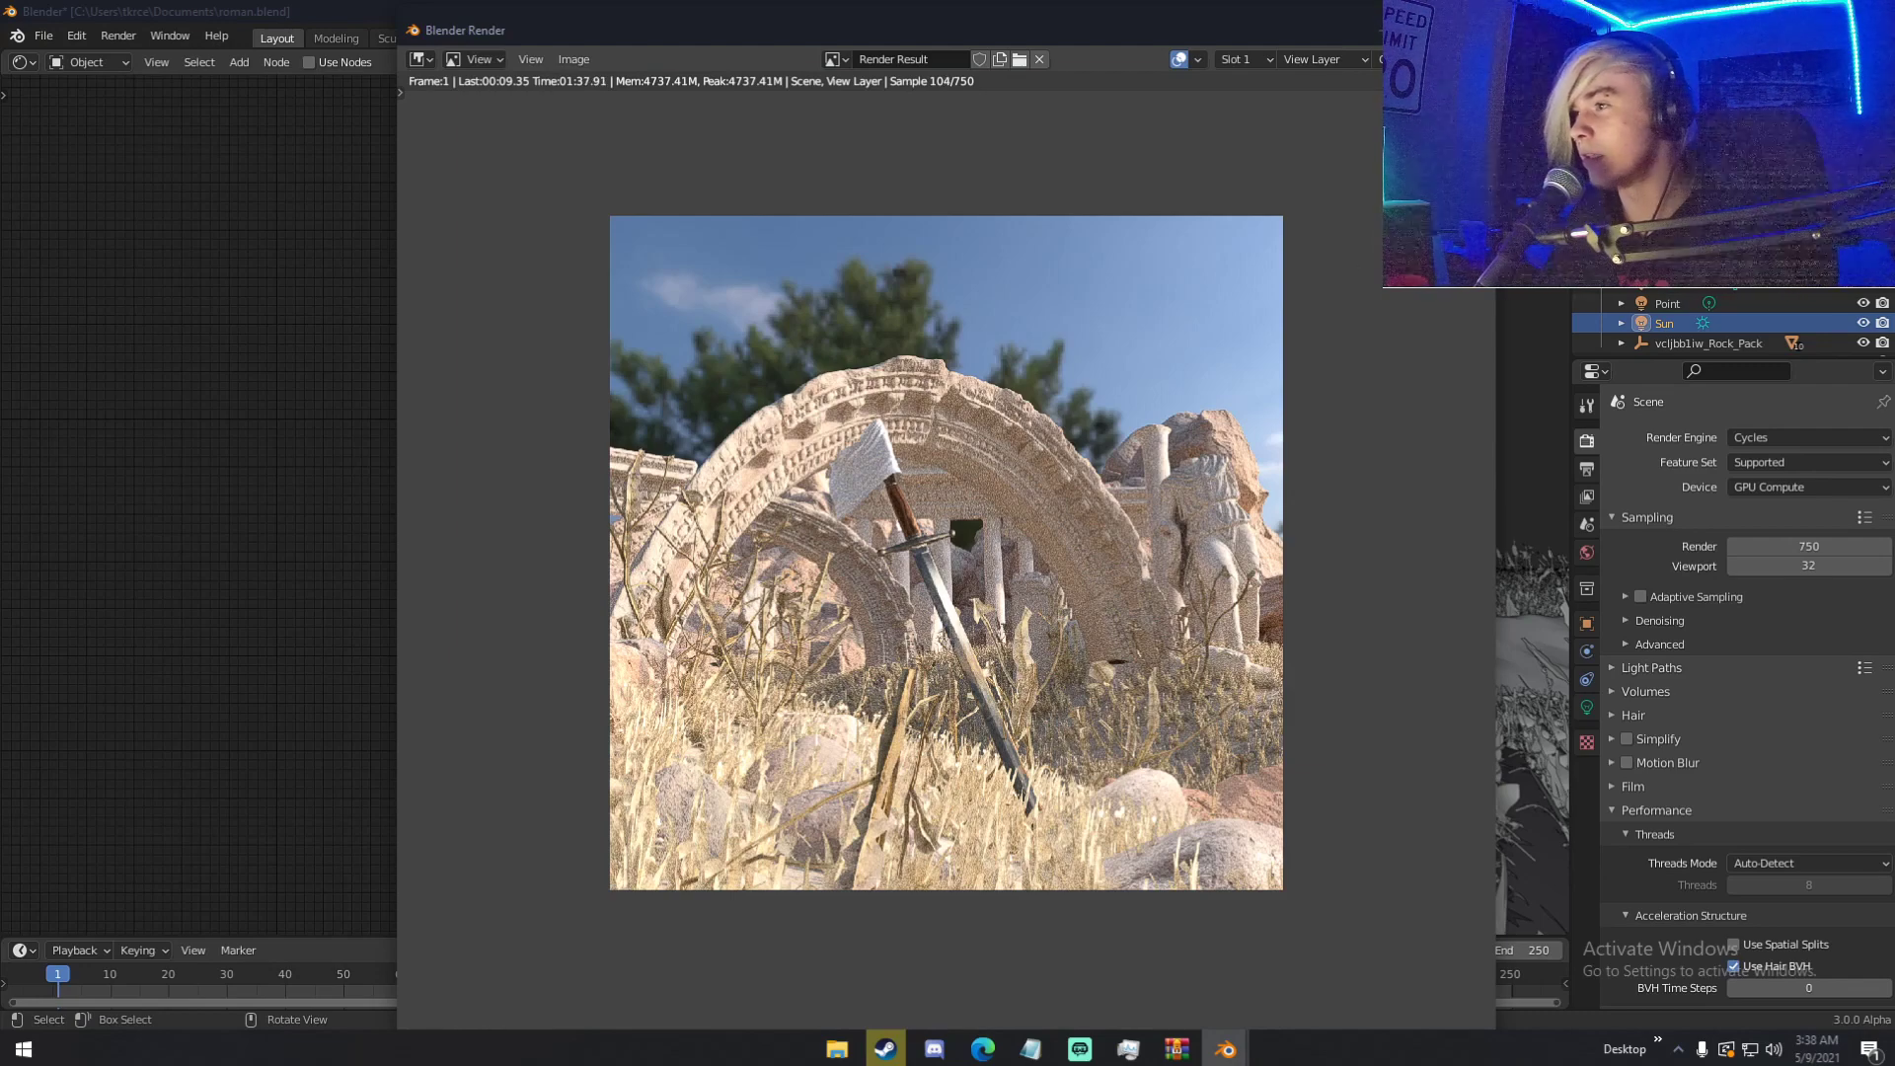
{"action": "key", "text": "Escape"}
{"action": "key", "text": "Escape"}
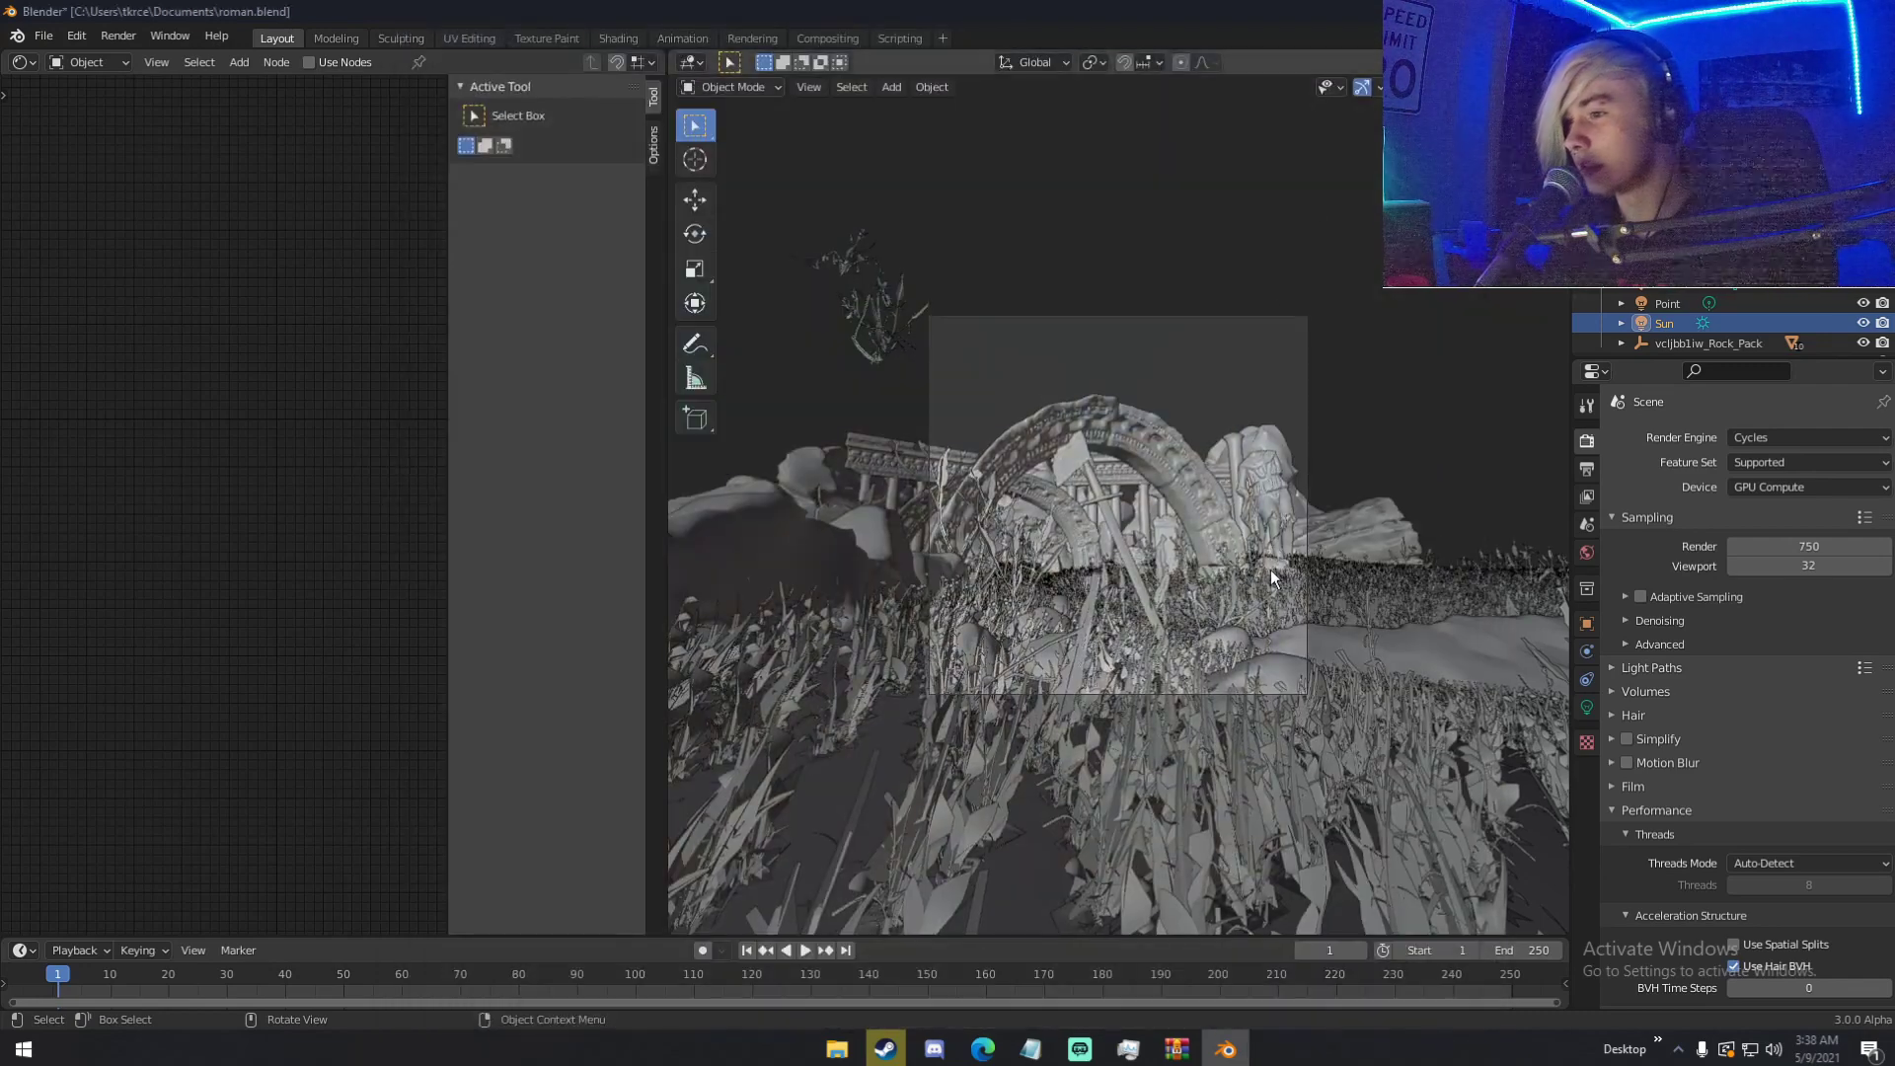
- View the ruins from outside the camera and select the Roman trim above the columns to inspect its material nodes
{"action": "scroll", "coordinate": [1309, 592], "scroll_direction": "down", "scroll_amount": 5}
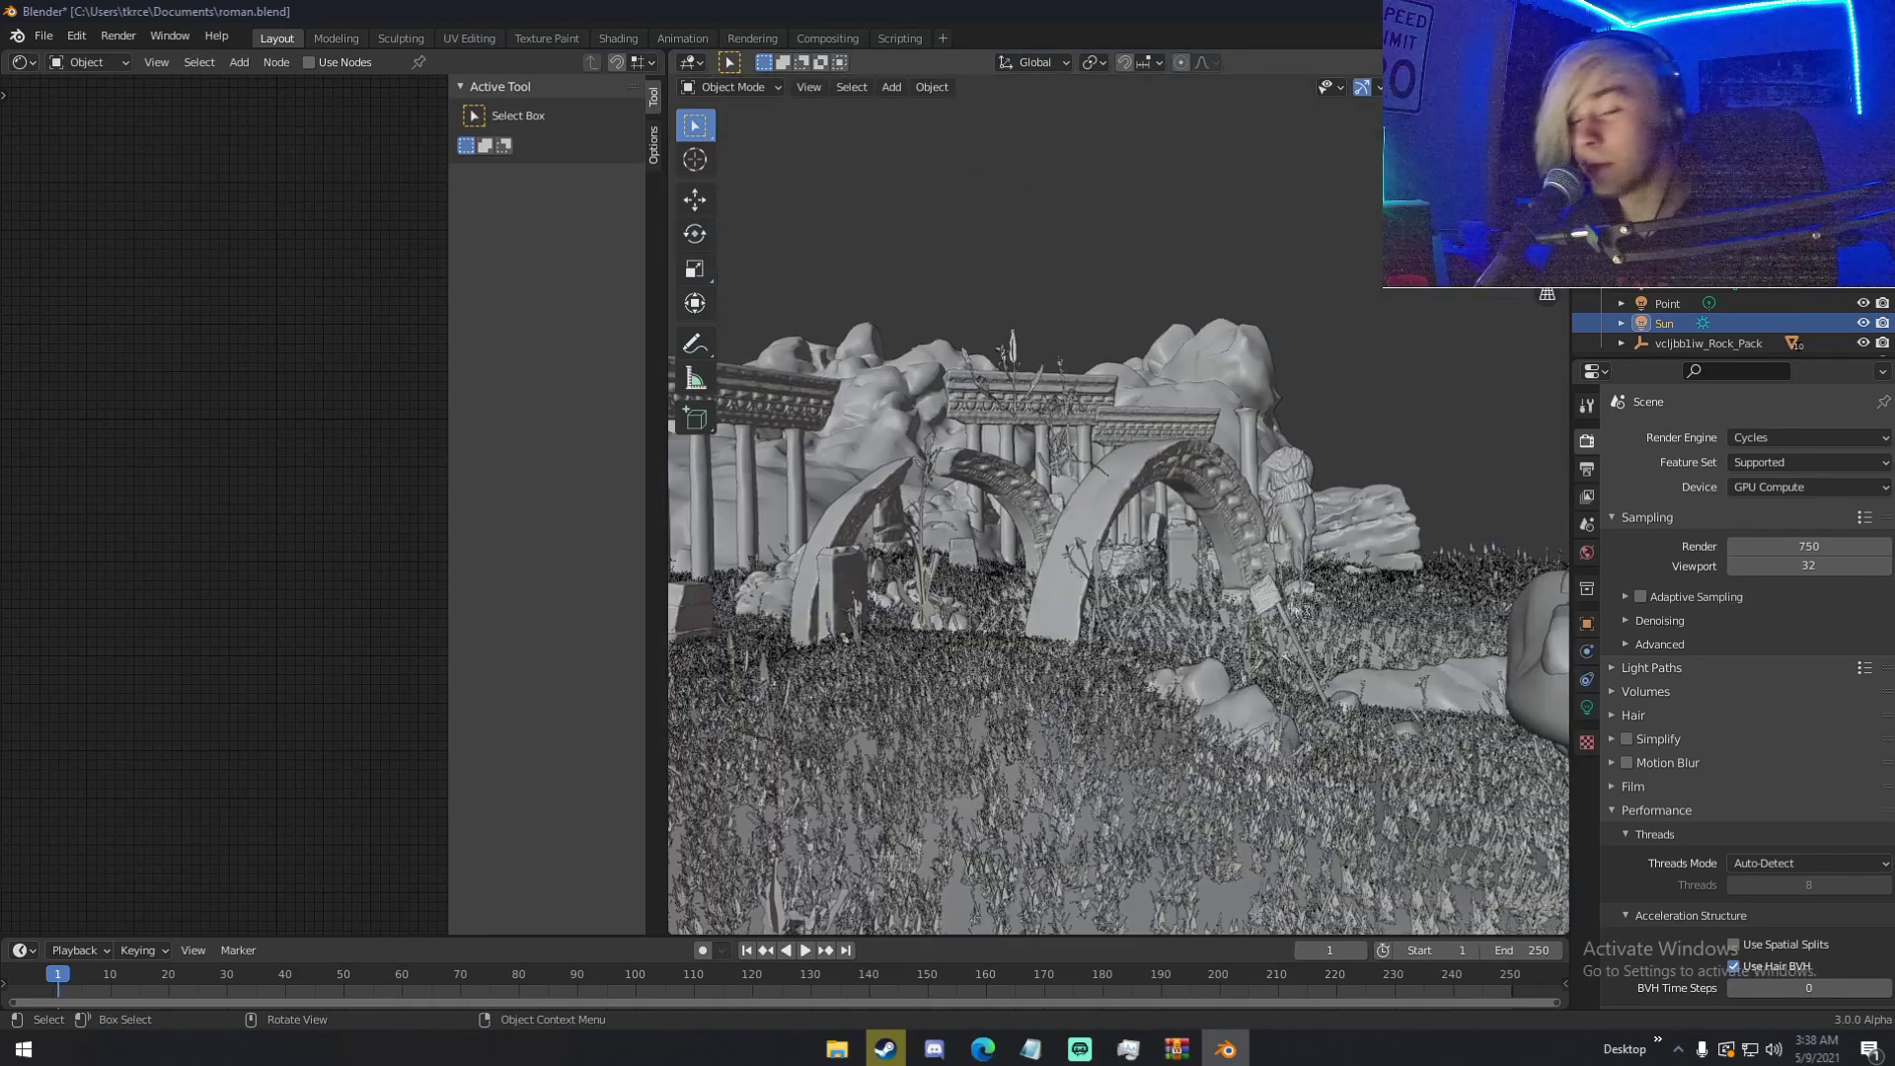
{"action": "middle_click_drag", "start_coordinate": [1180, 577], "coordinate": [1134, 584]}
{"action": "scroll", "coordinate": [1141, 581], "scroll_direction": "up", "scroll_amount": 3}
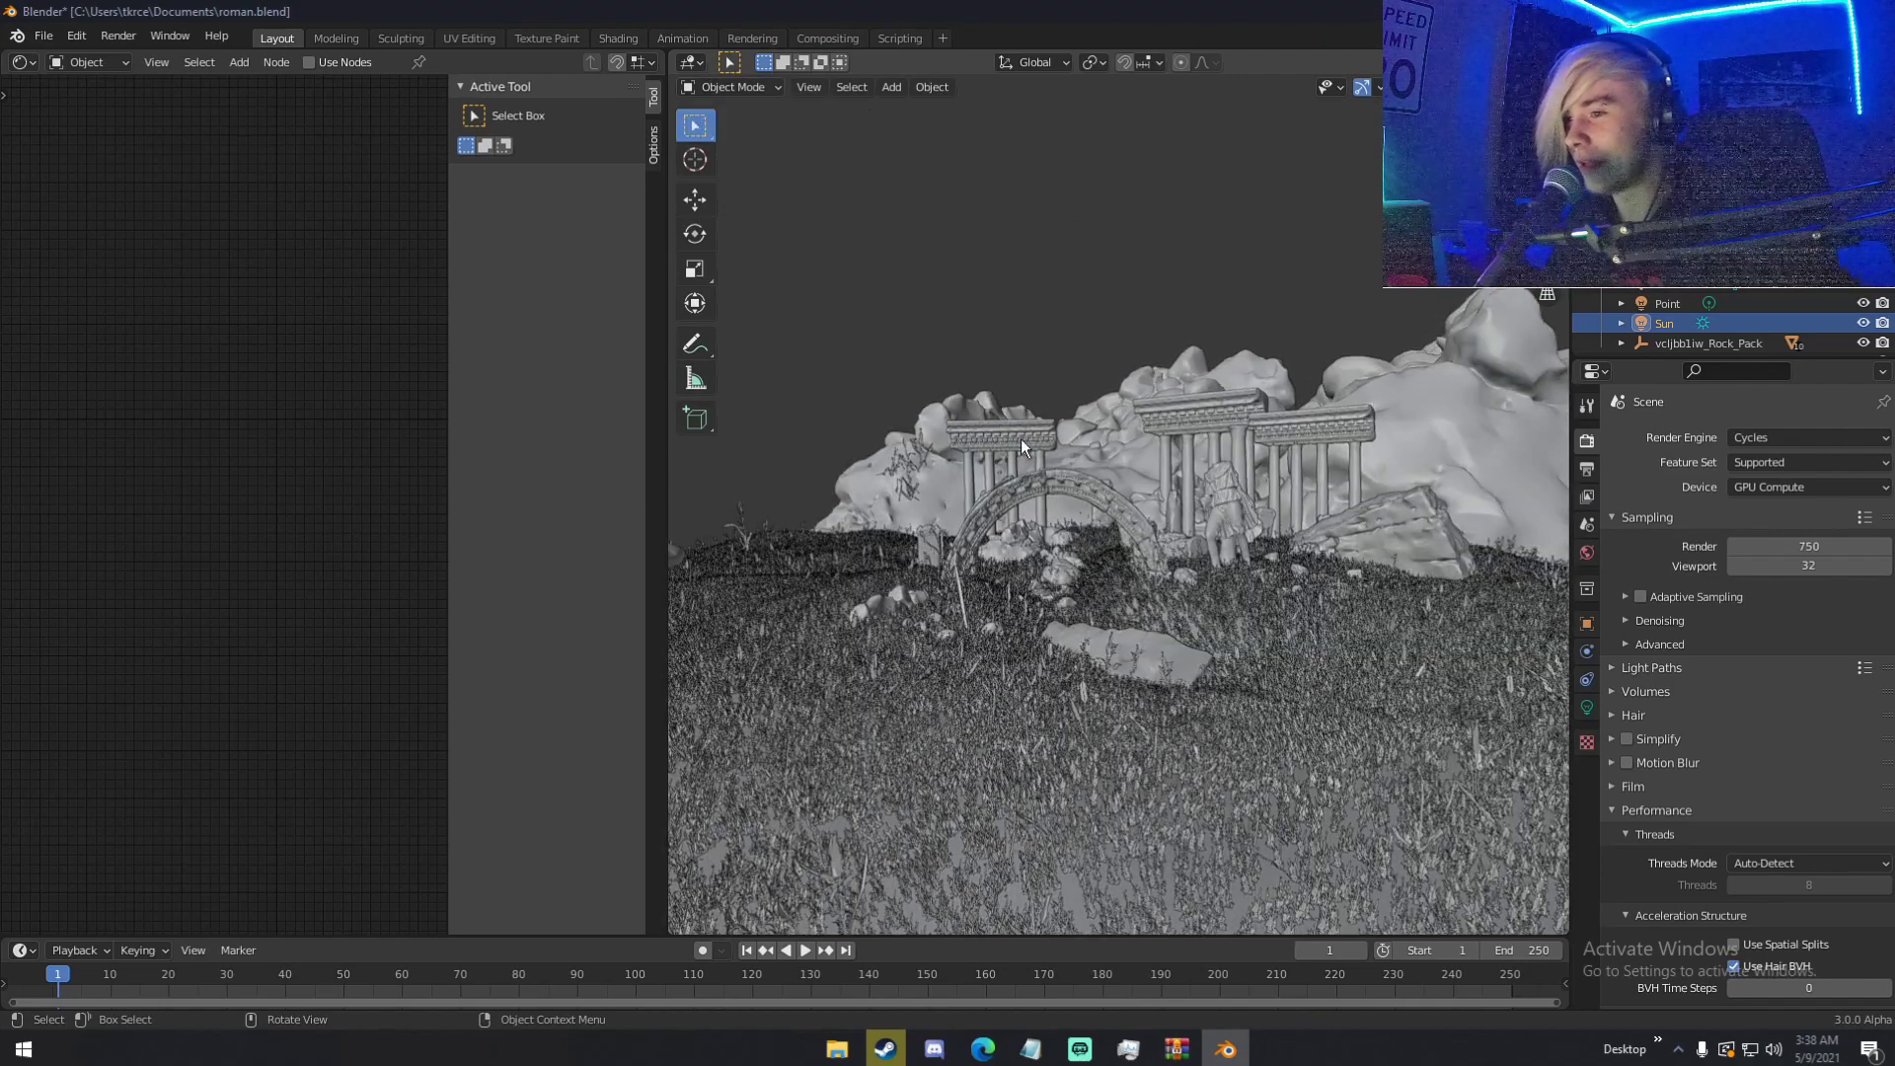
{"action": "left_click", "coordinate": [709, 419]}
{"action": "scroll", "coordinate": [183, 383], "scroll_direction": "up", "scroll_amount": 3}
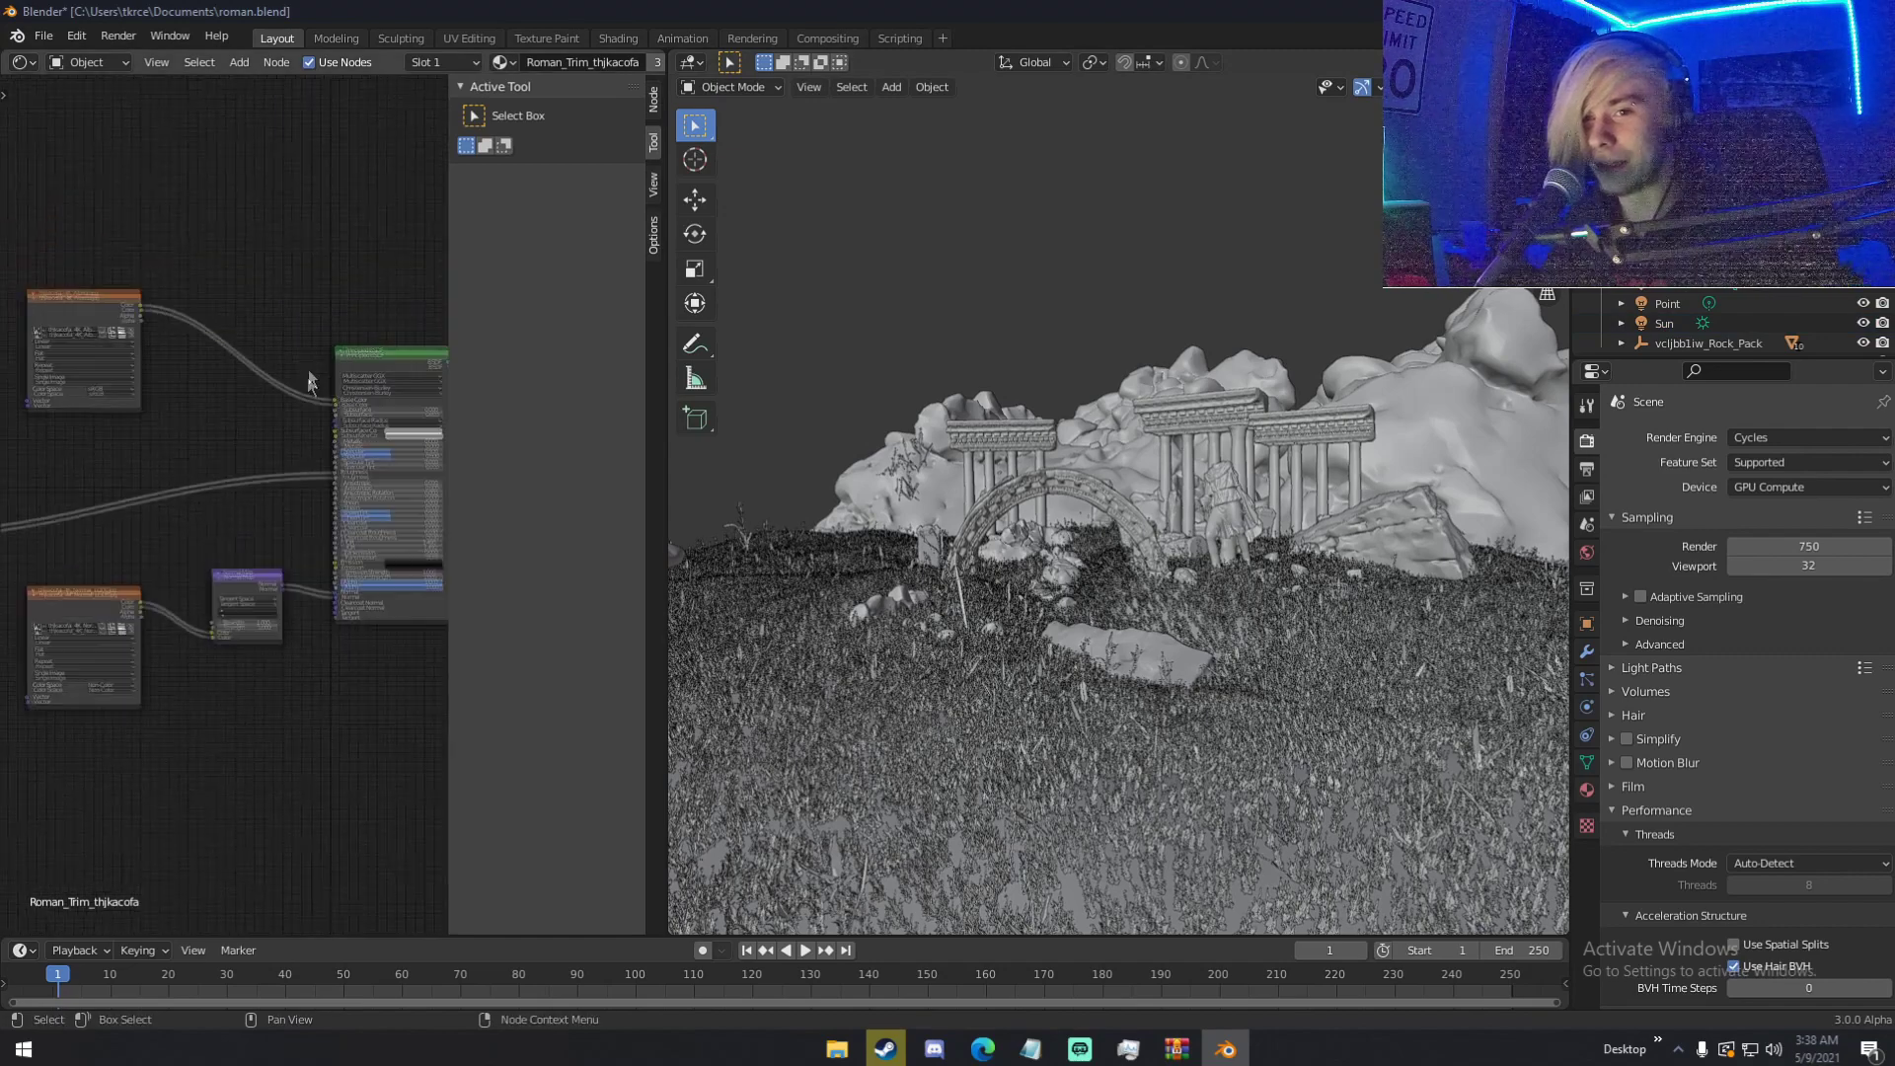
- Look through the Viewport, Input and Interface preferences and close the preferences
{"action": "left_click", "coordinate": [76, 35]}
{"action": "left_click", "coordinate": [130, 317]}
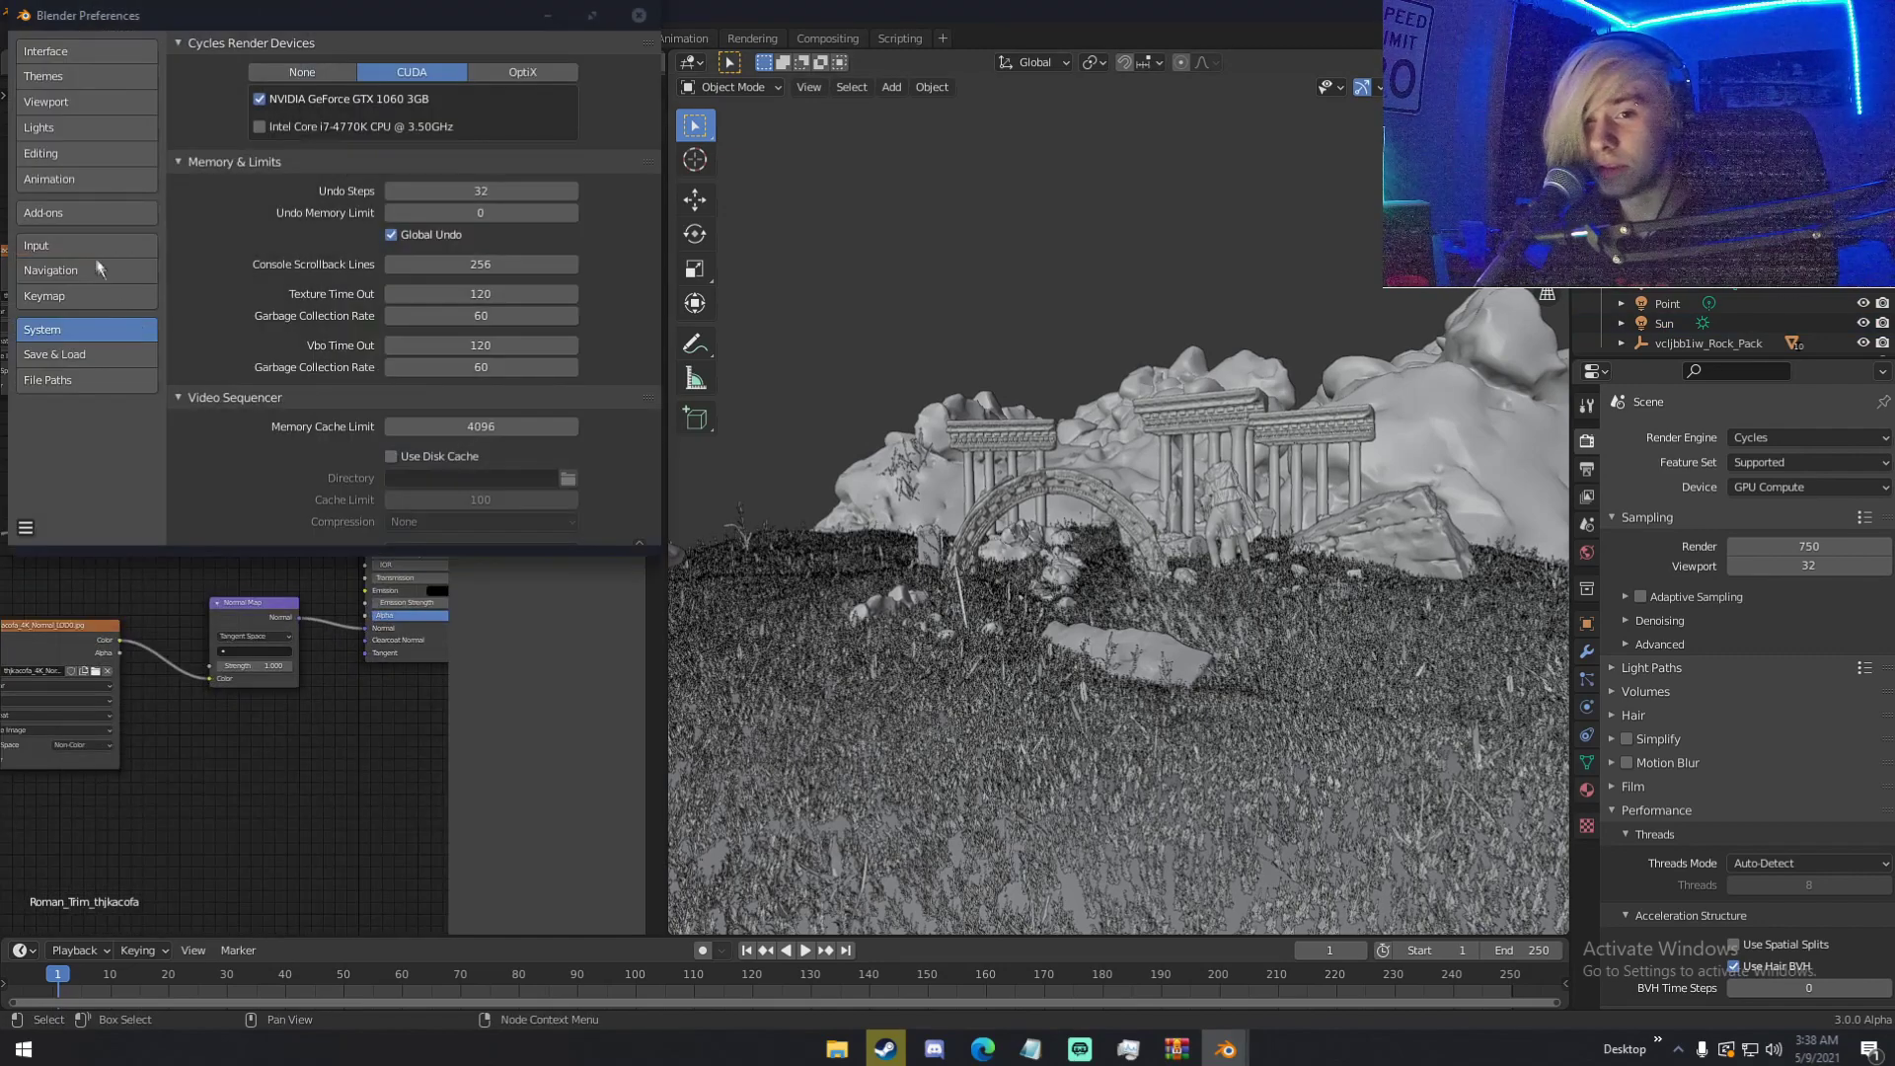
{"action": "left_click", "coordinate": [83, 105]}
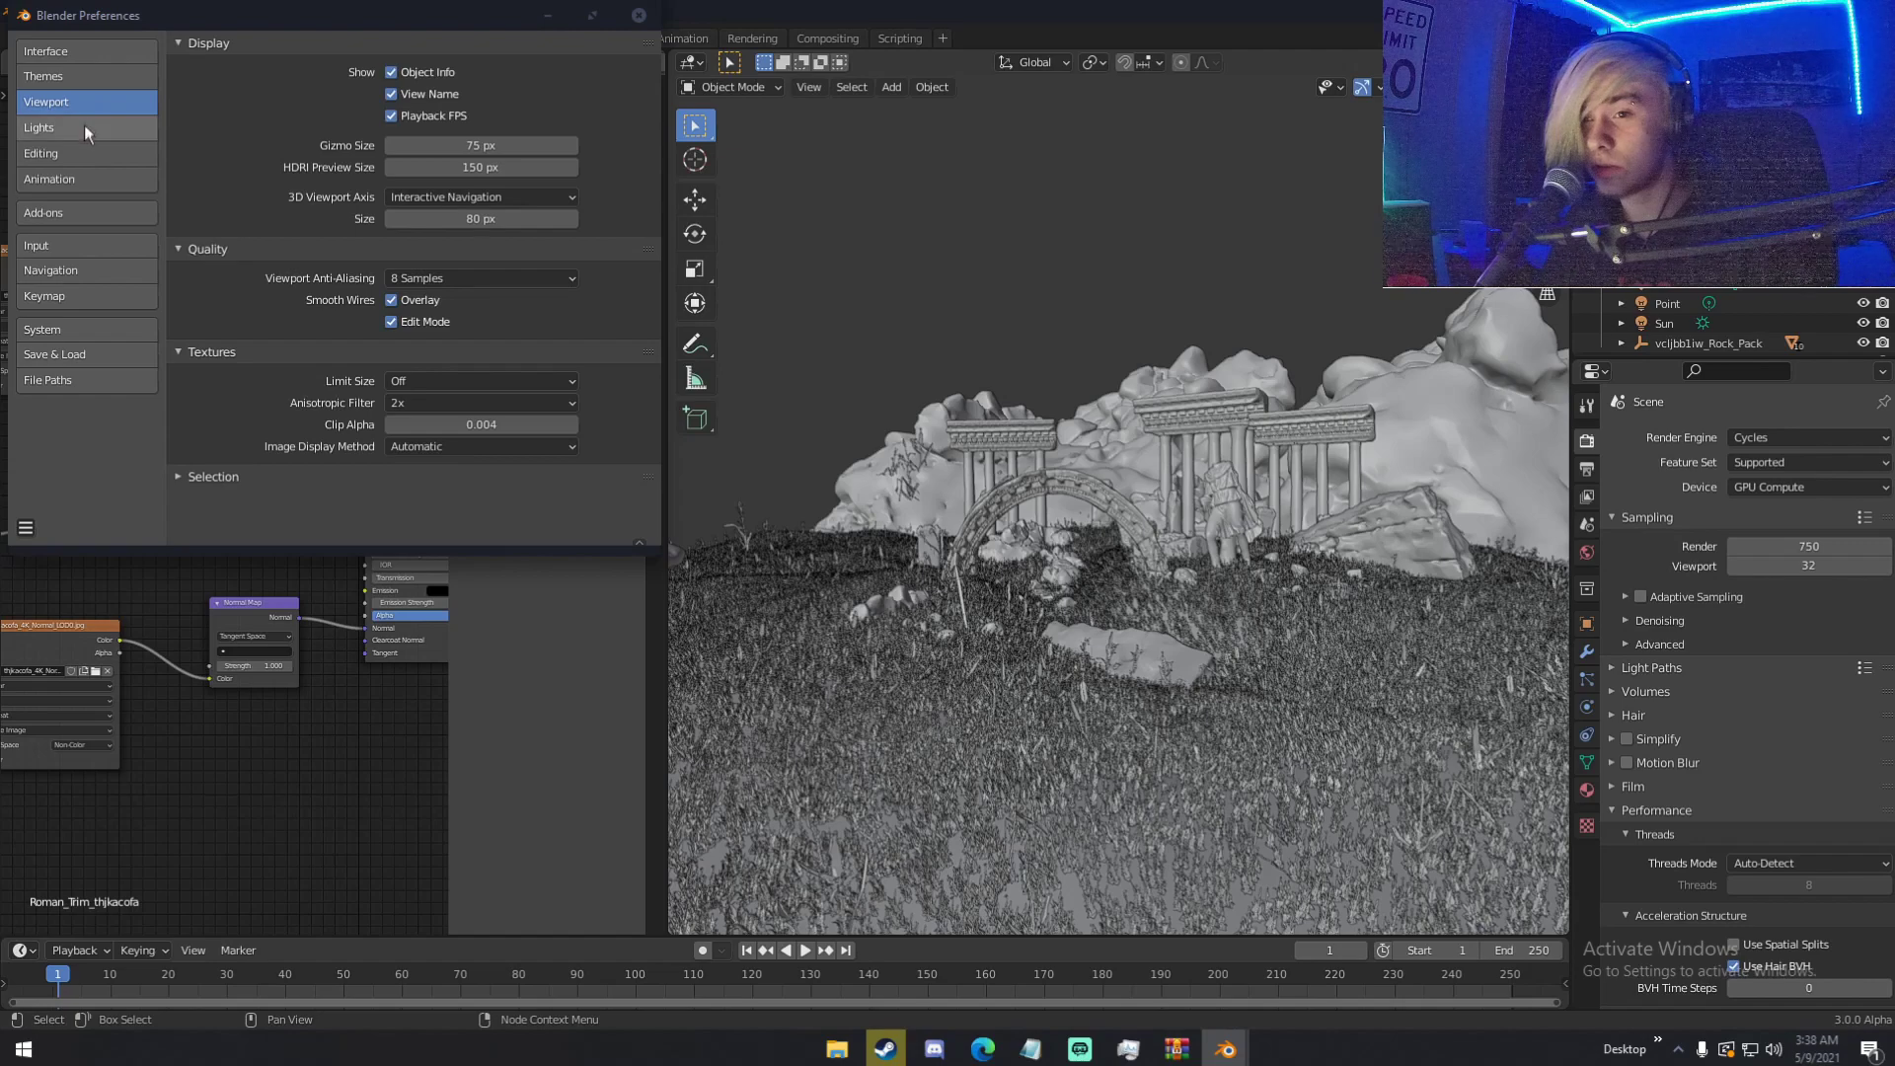
{"action": "left_click", "coordinate": [81, 255]}
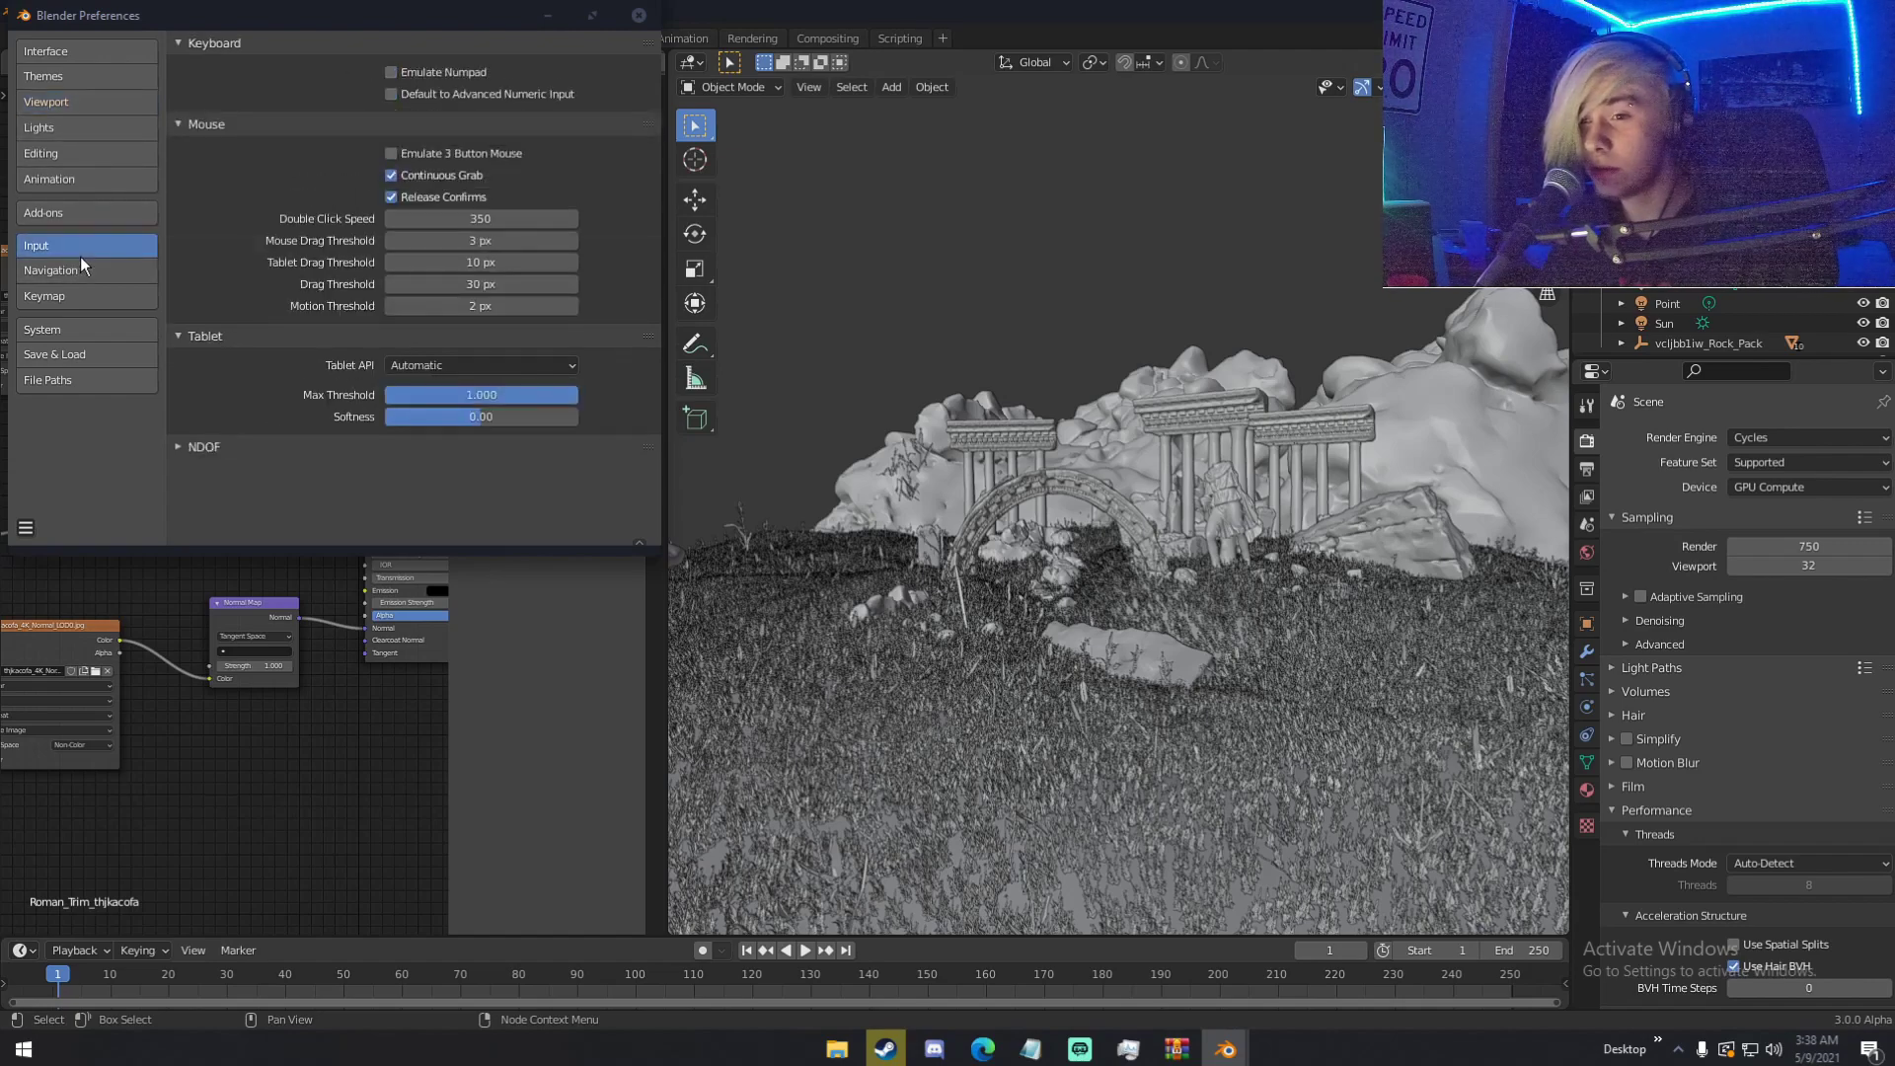
{"action": "left_click", "coordinate": [68, 45]}
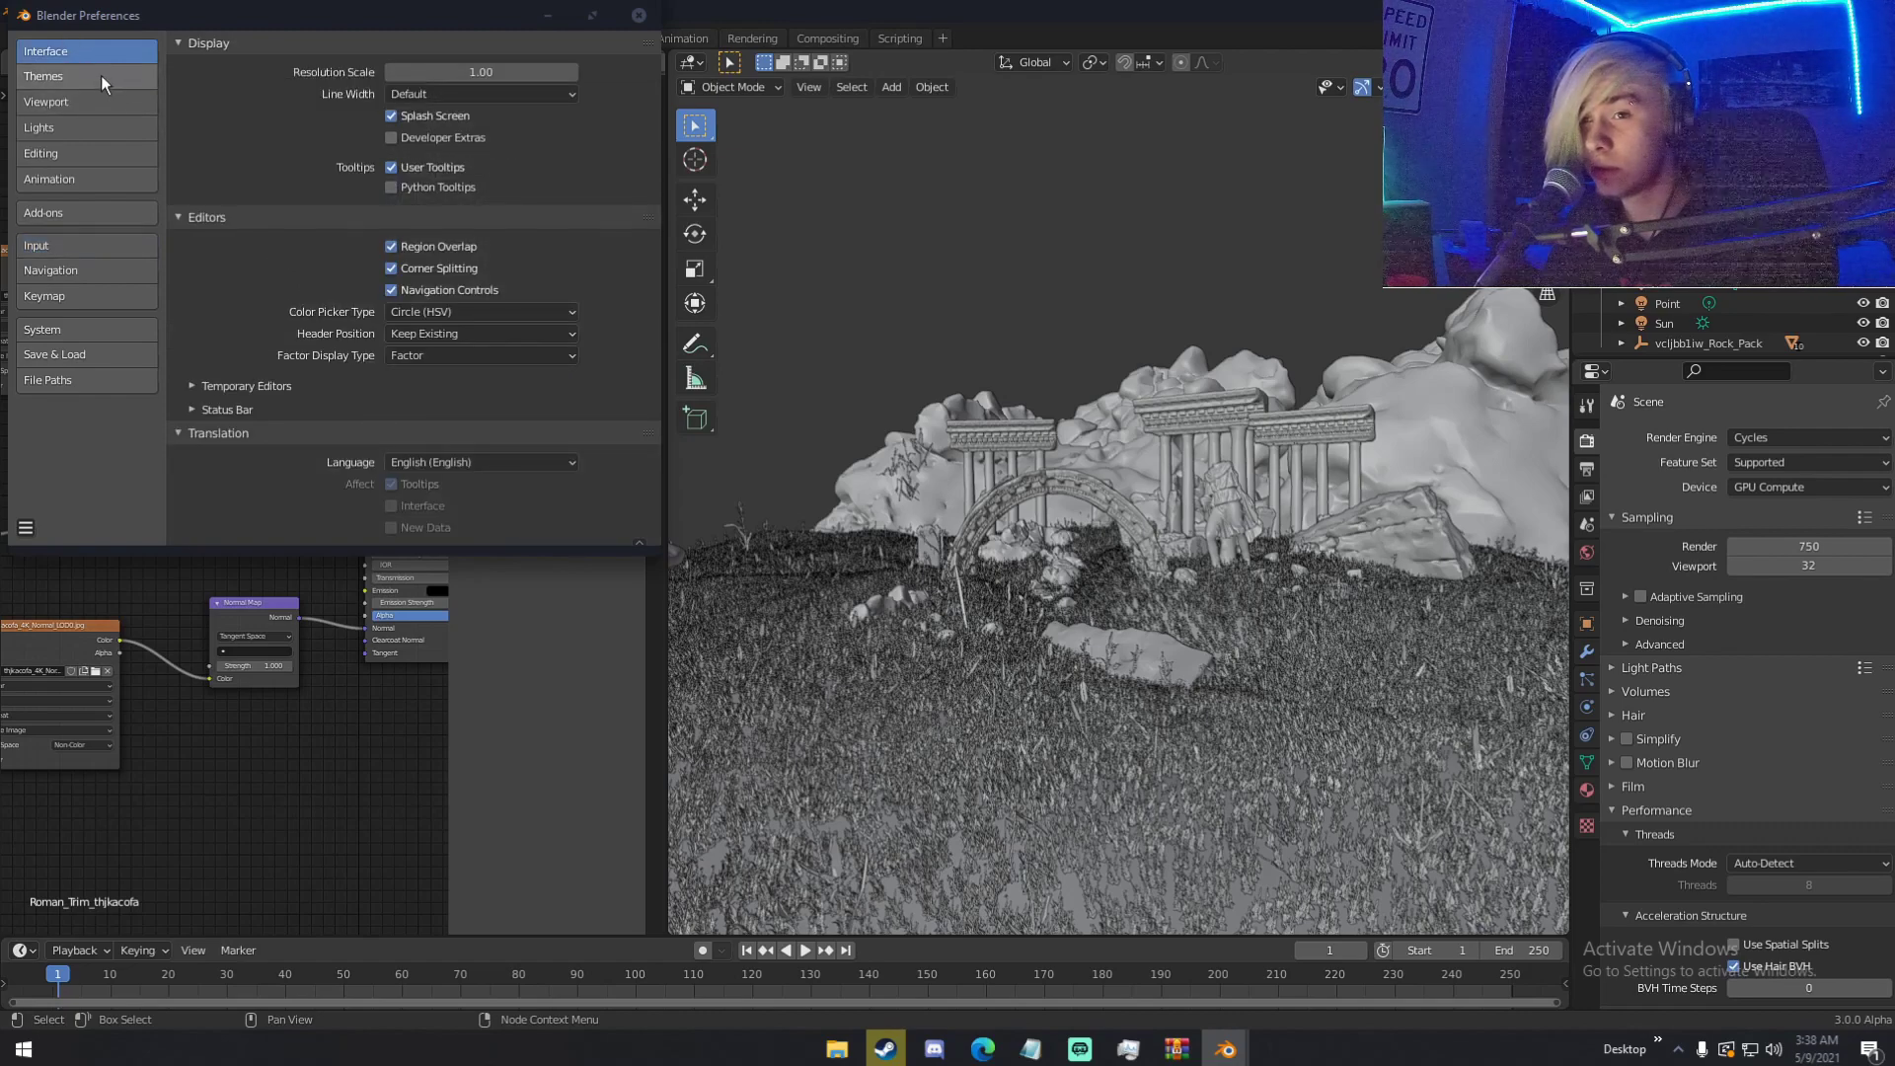
{"action": "scroll", "coordinate": [387, 352], "scroll_direction": "down", "scroll_amount": 2}
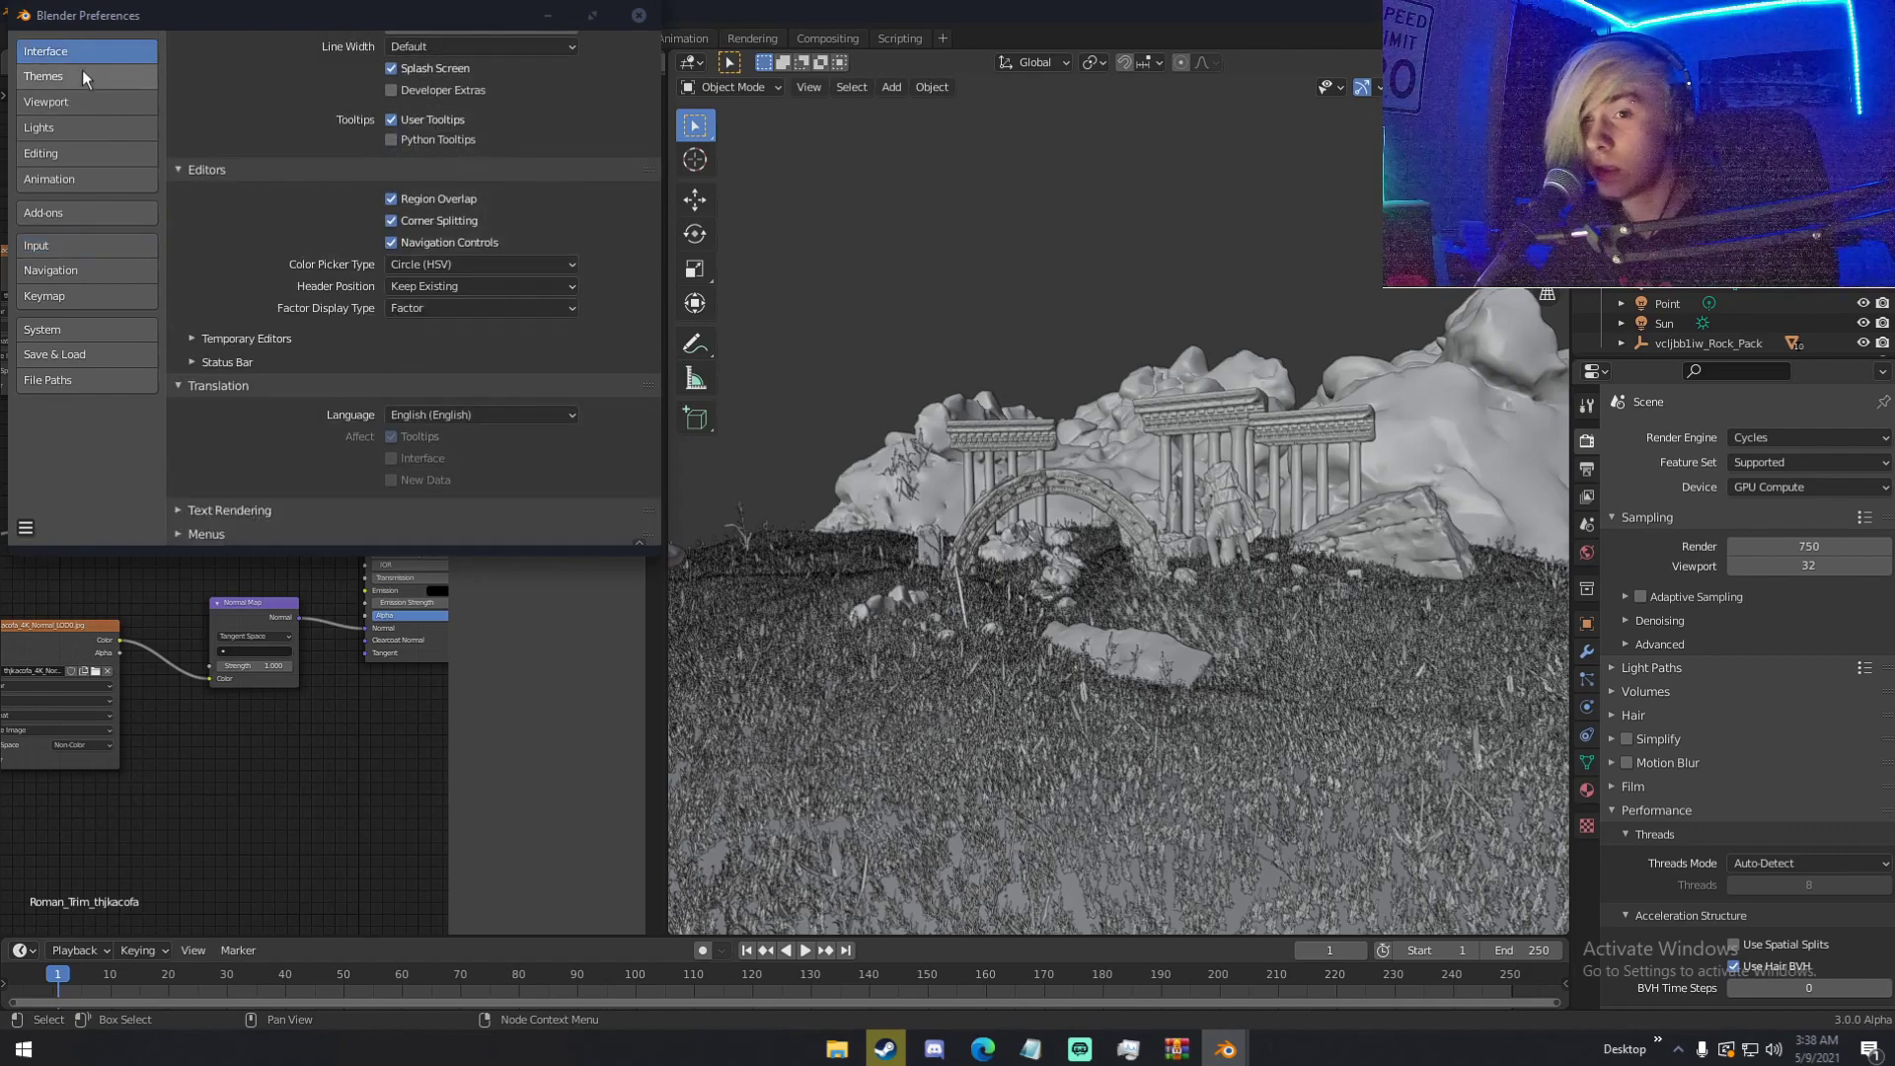
{"action": "scroll", "coordinate": [258, 525], "scroll_direction": "down", "scroll_amount": 10}
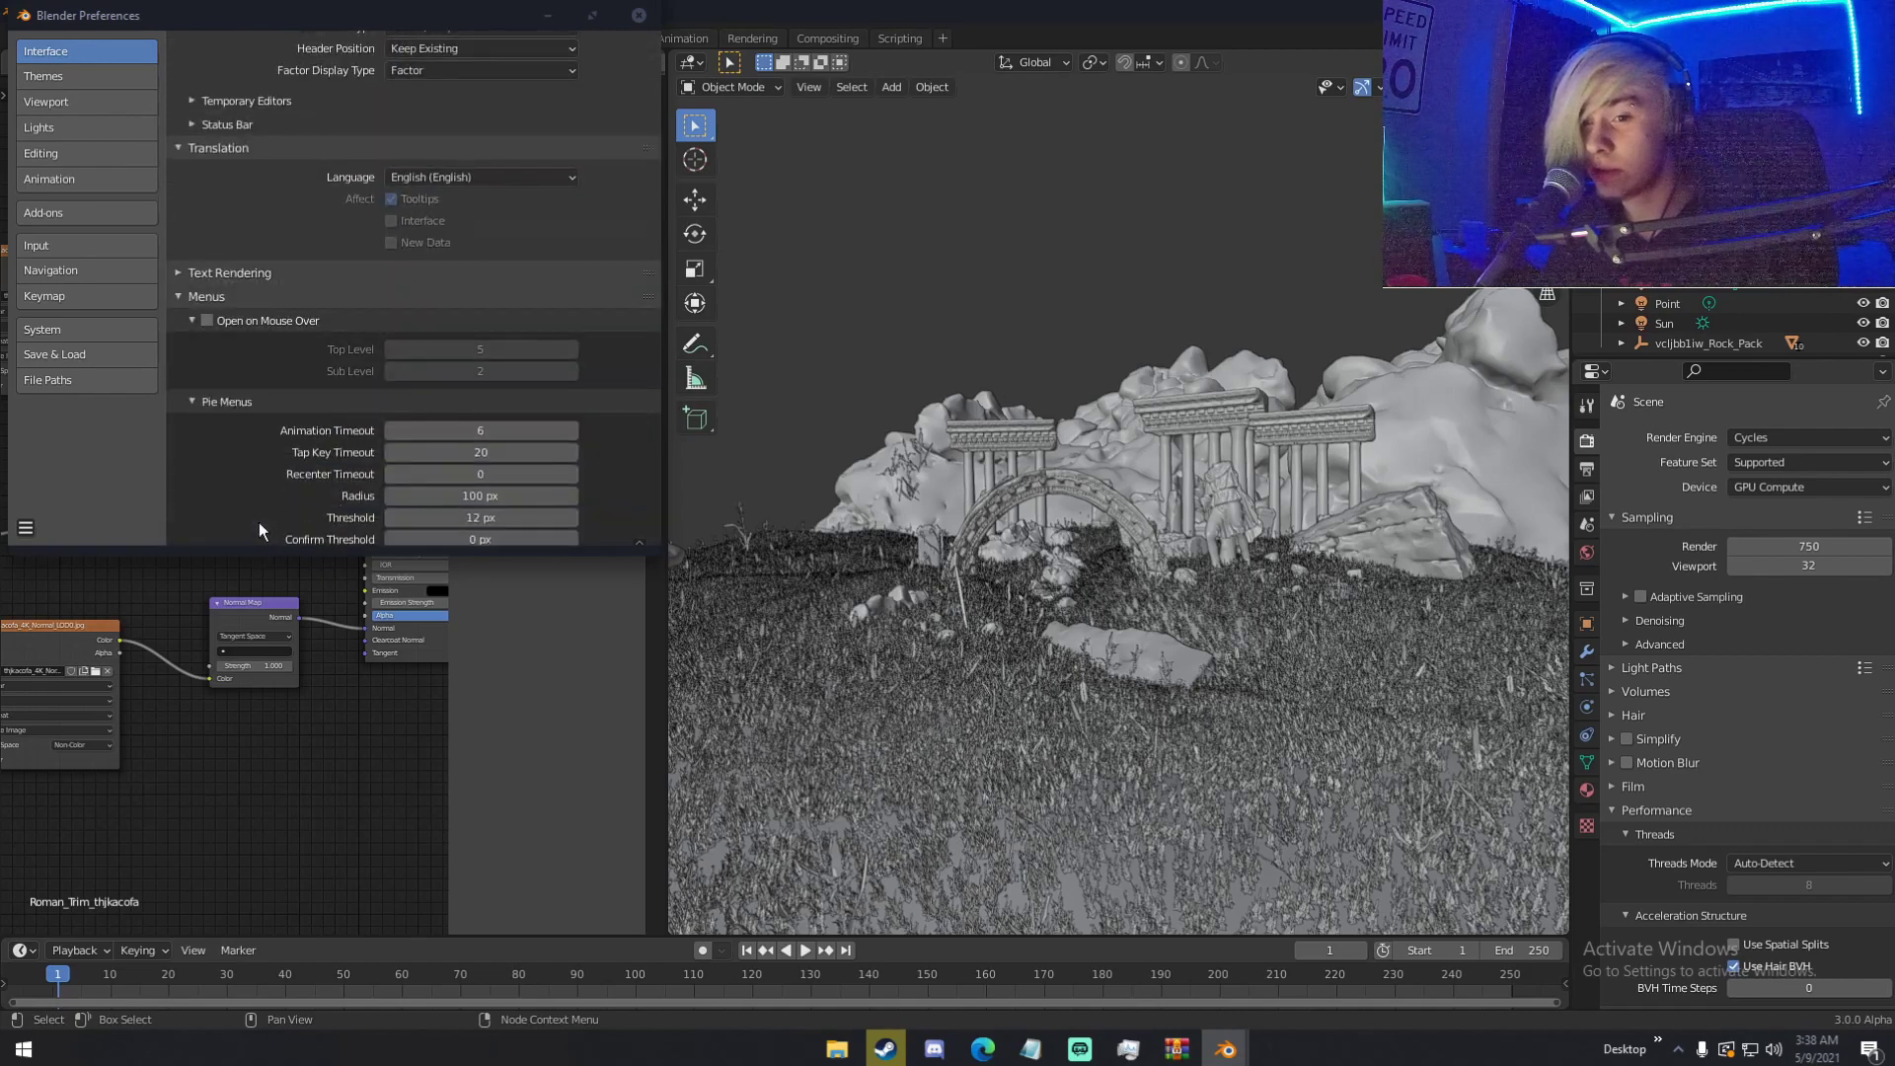
{"action": "left_click", "coordinate": [639, 14]}
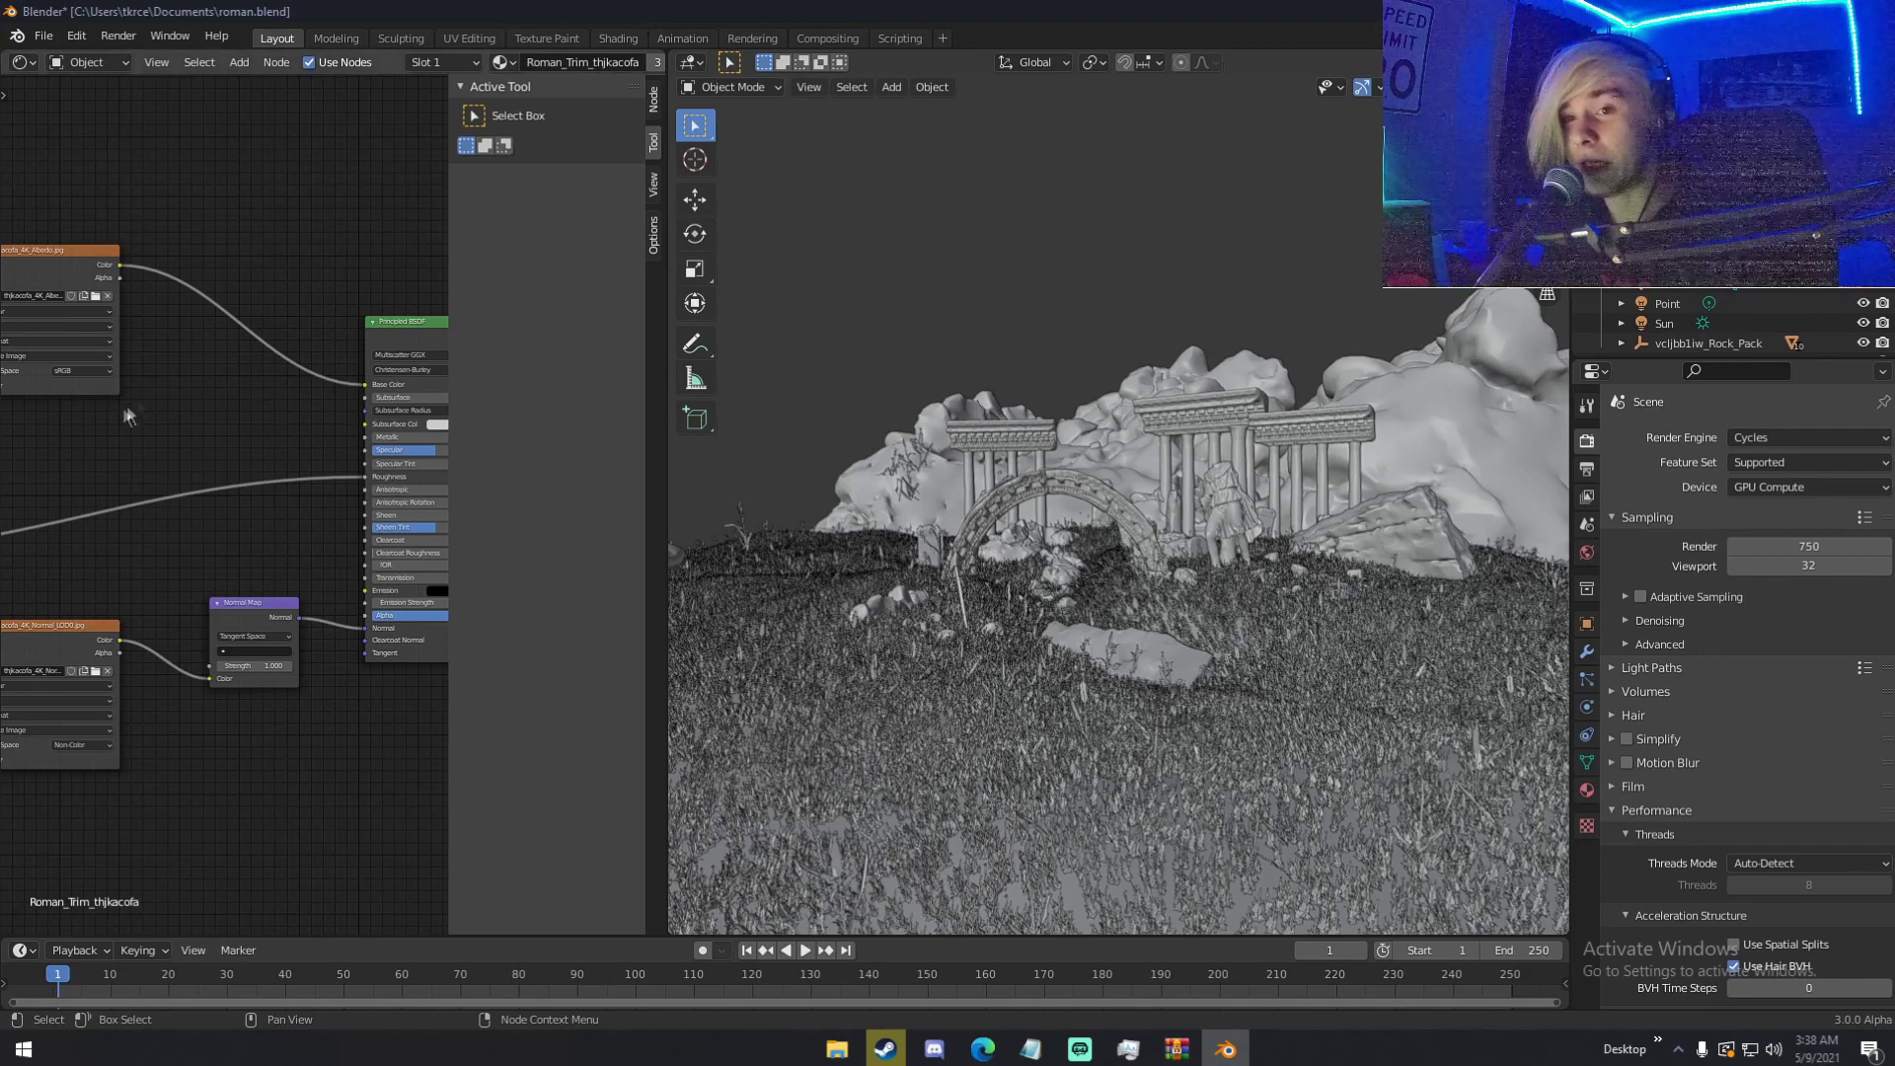
{"action": "scroll", "coordinate": [269, 474], "scroll_direction": "up", "scroll_amount": 3}
{"action": "scroll", "coordinate": [269, 473], "scroll_direction": "up", "scroll_amount": 1}
{"action": "scroll", "coordinate": [846, 565], "scroll_direction": "down", "scroll_amount": 5}
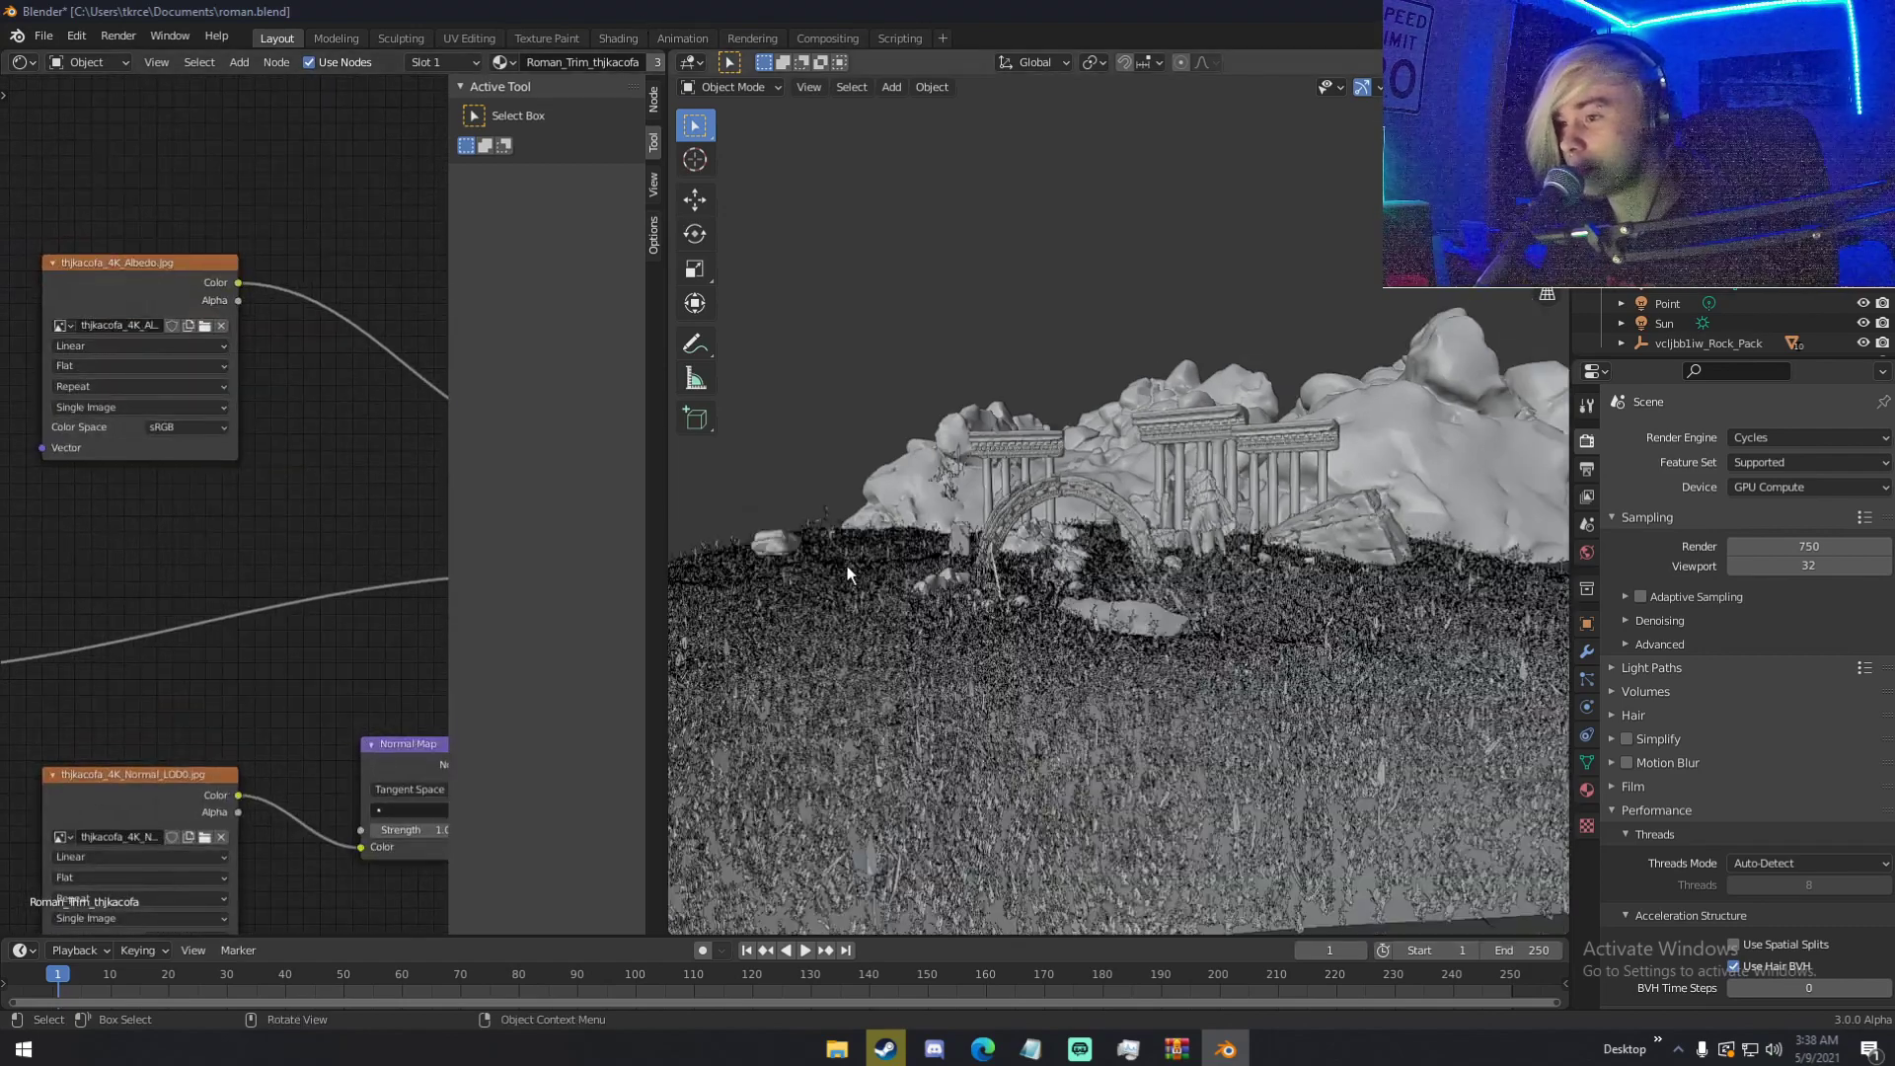
{"action": "middle_click_drag", "start_coordinate": [1010, 607], "coordinate": [1015, 613]}
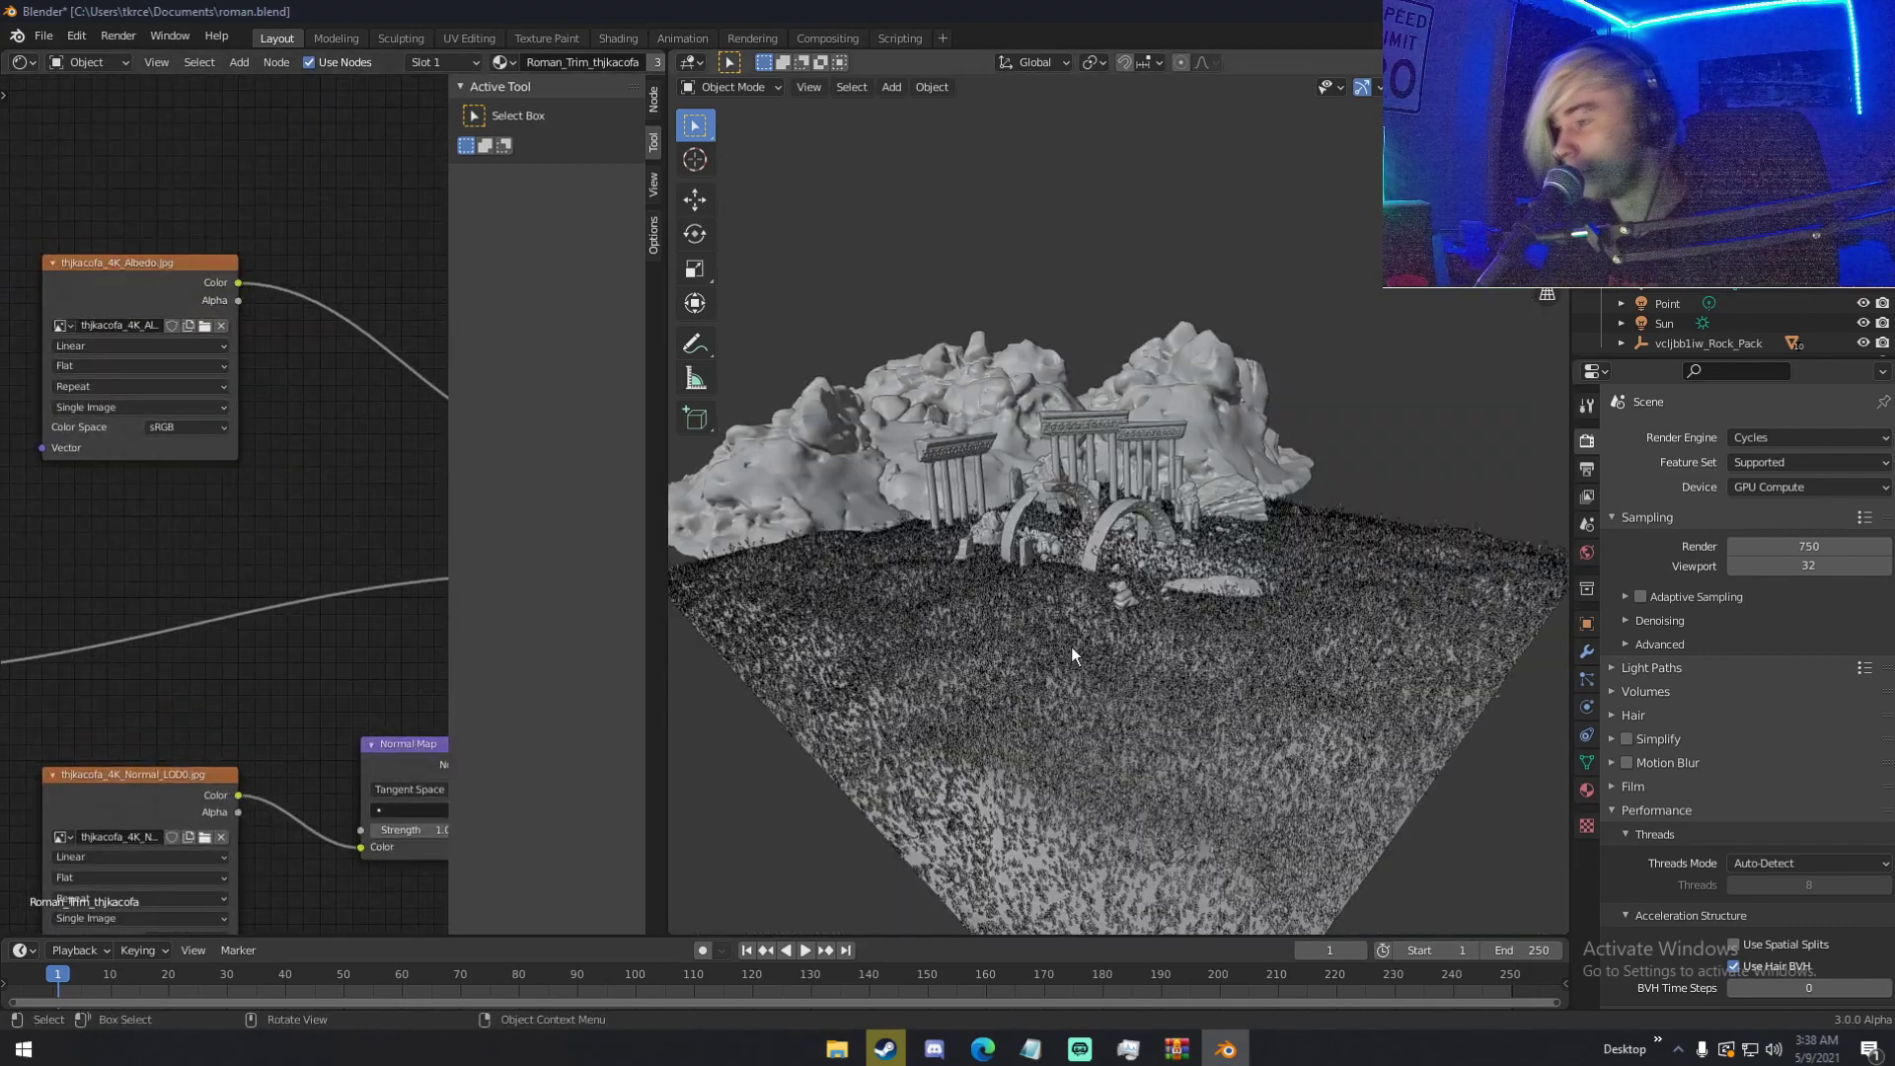
- Examine the collection properties, including the available Line Art usage options
{"action": "left_click", "coordinate": [1588, 591]}
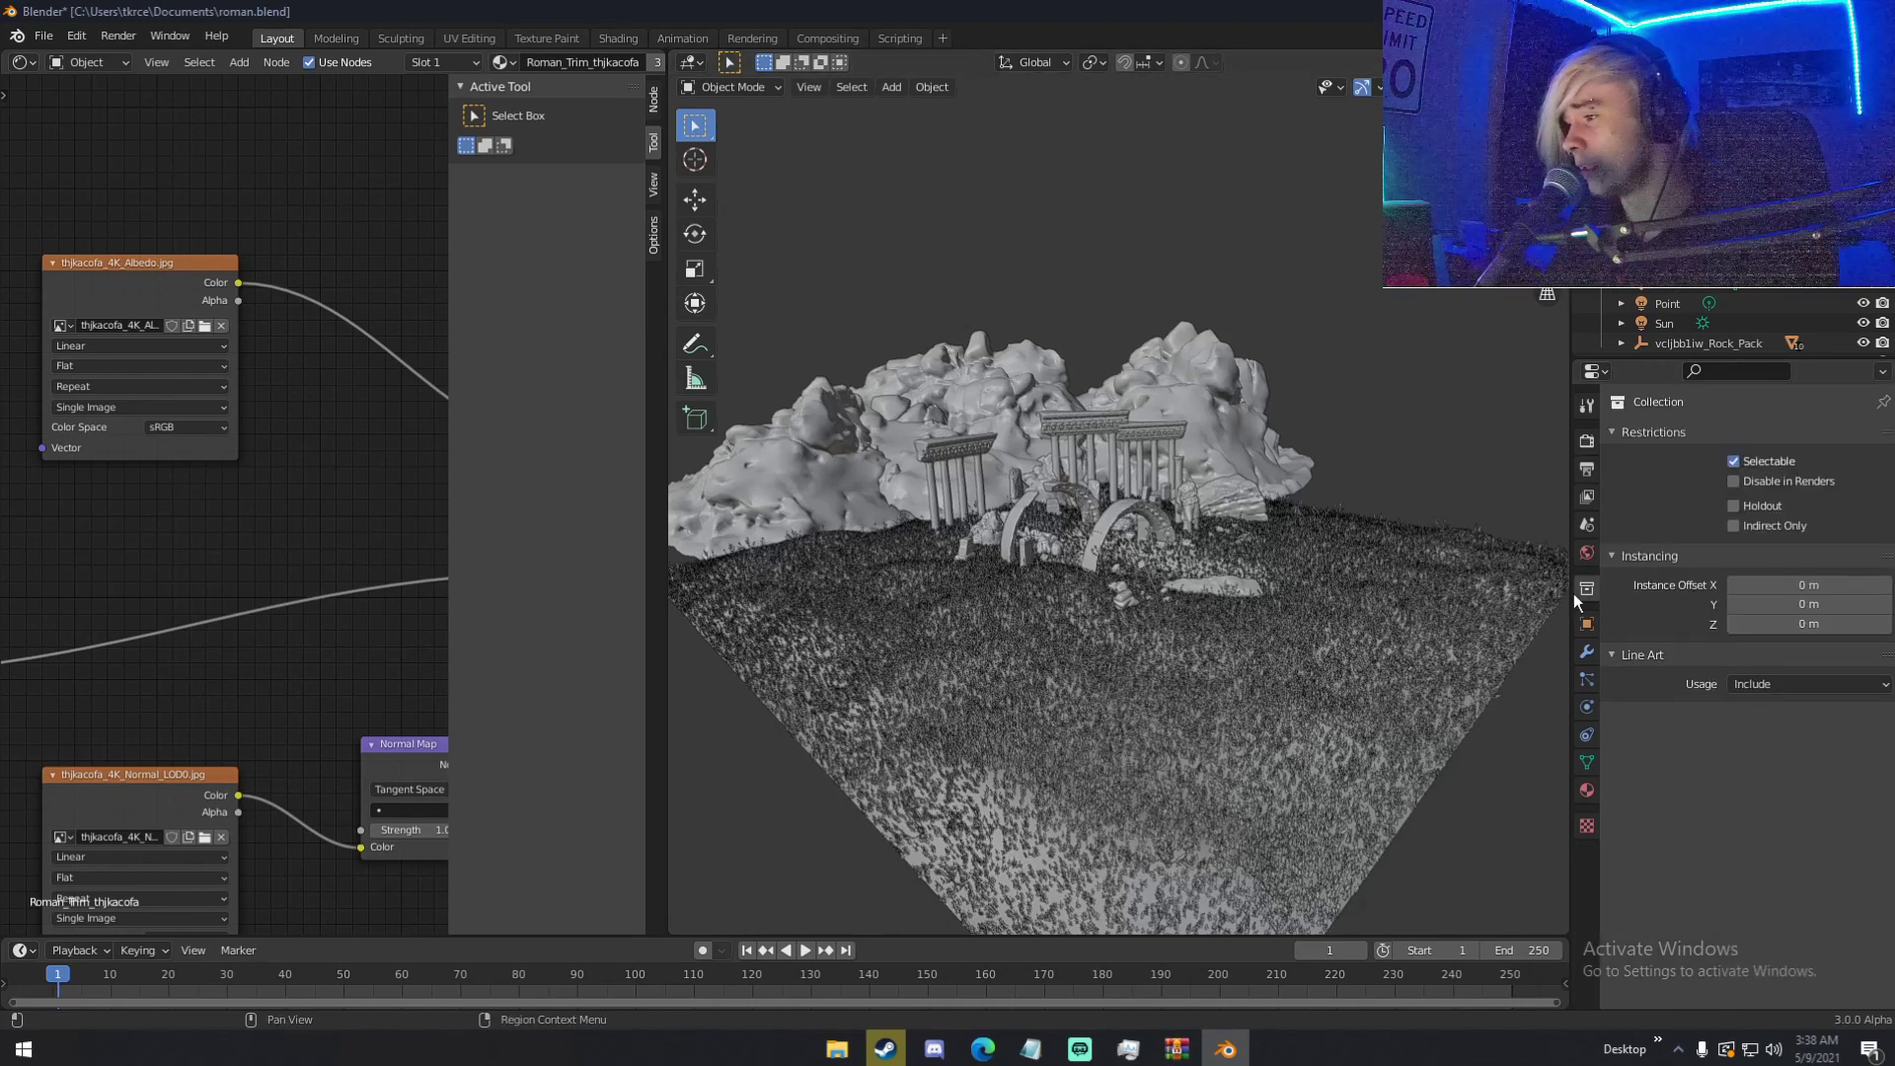
{"action": "left_click", "coordinate": [1756, 685]}
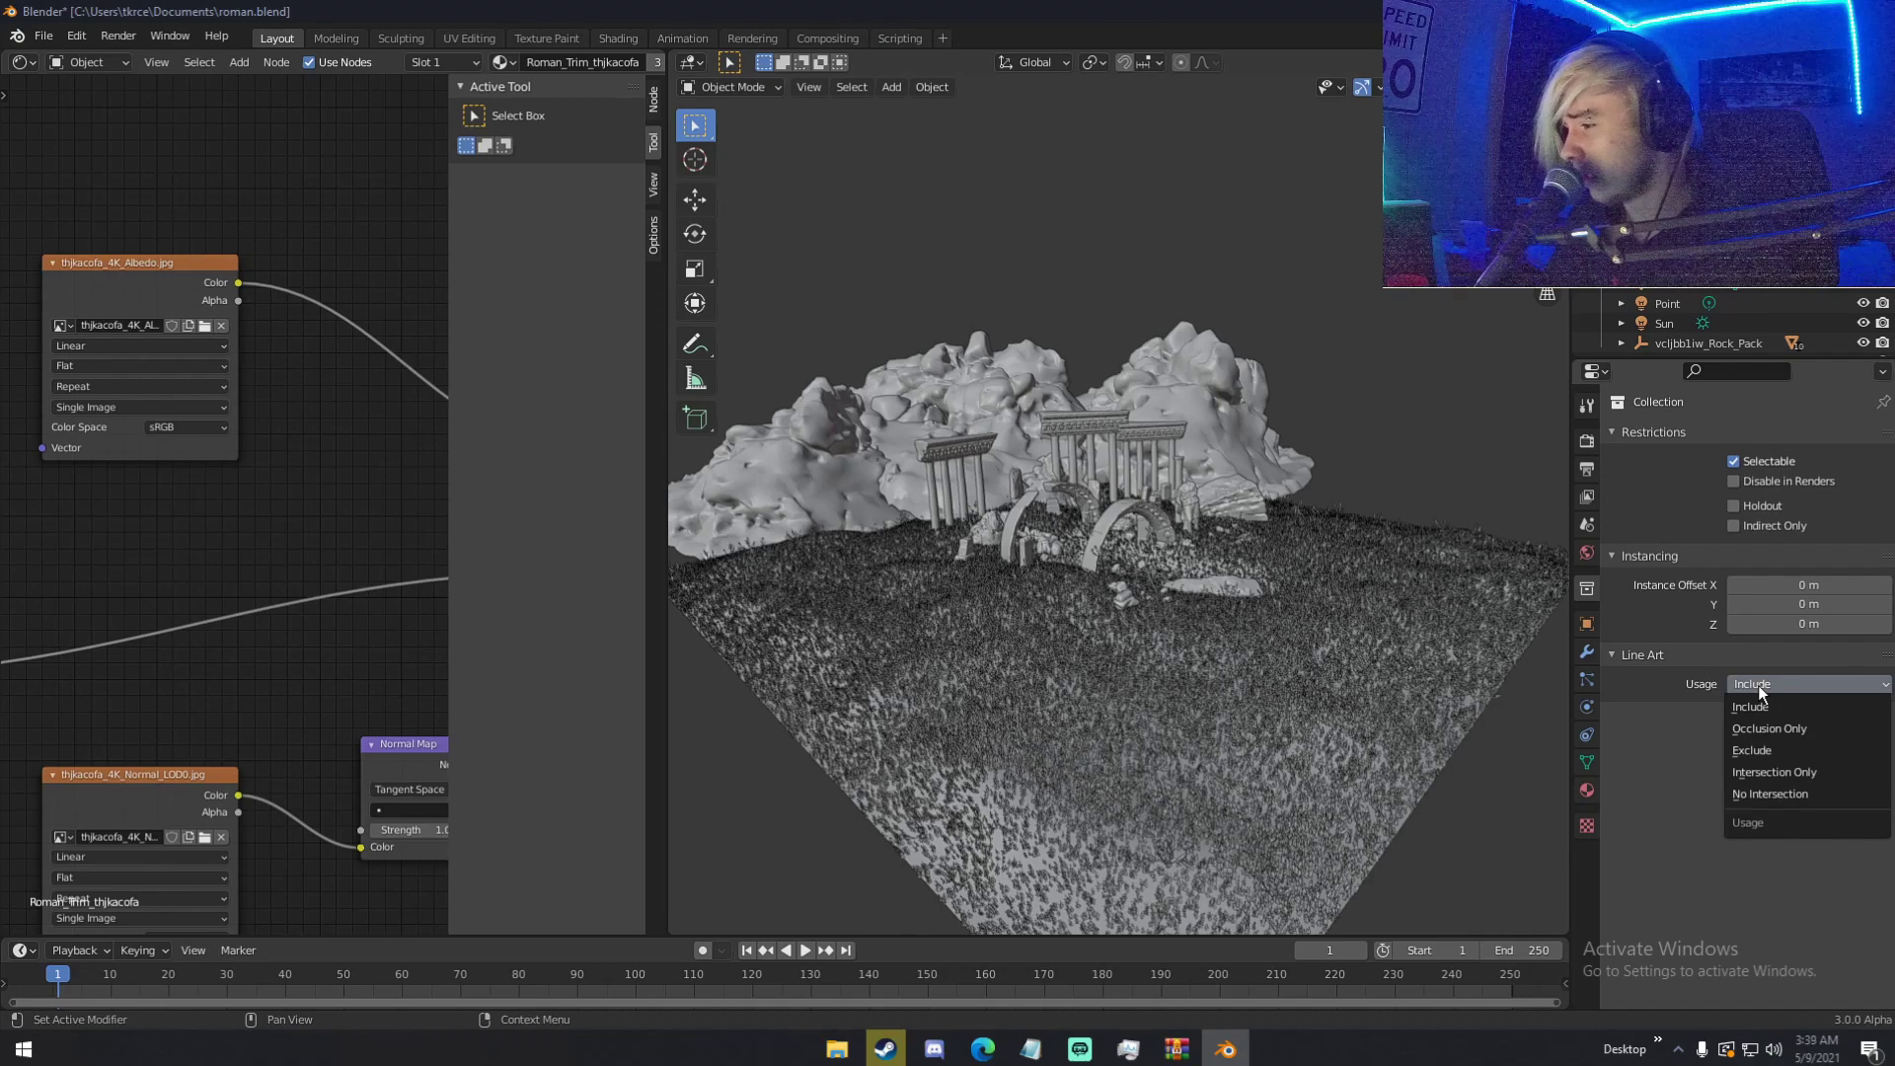
{"action": "left_click", "coordinate": [1774, 686]}
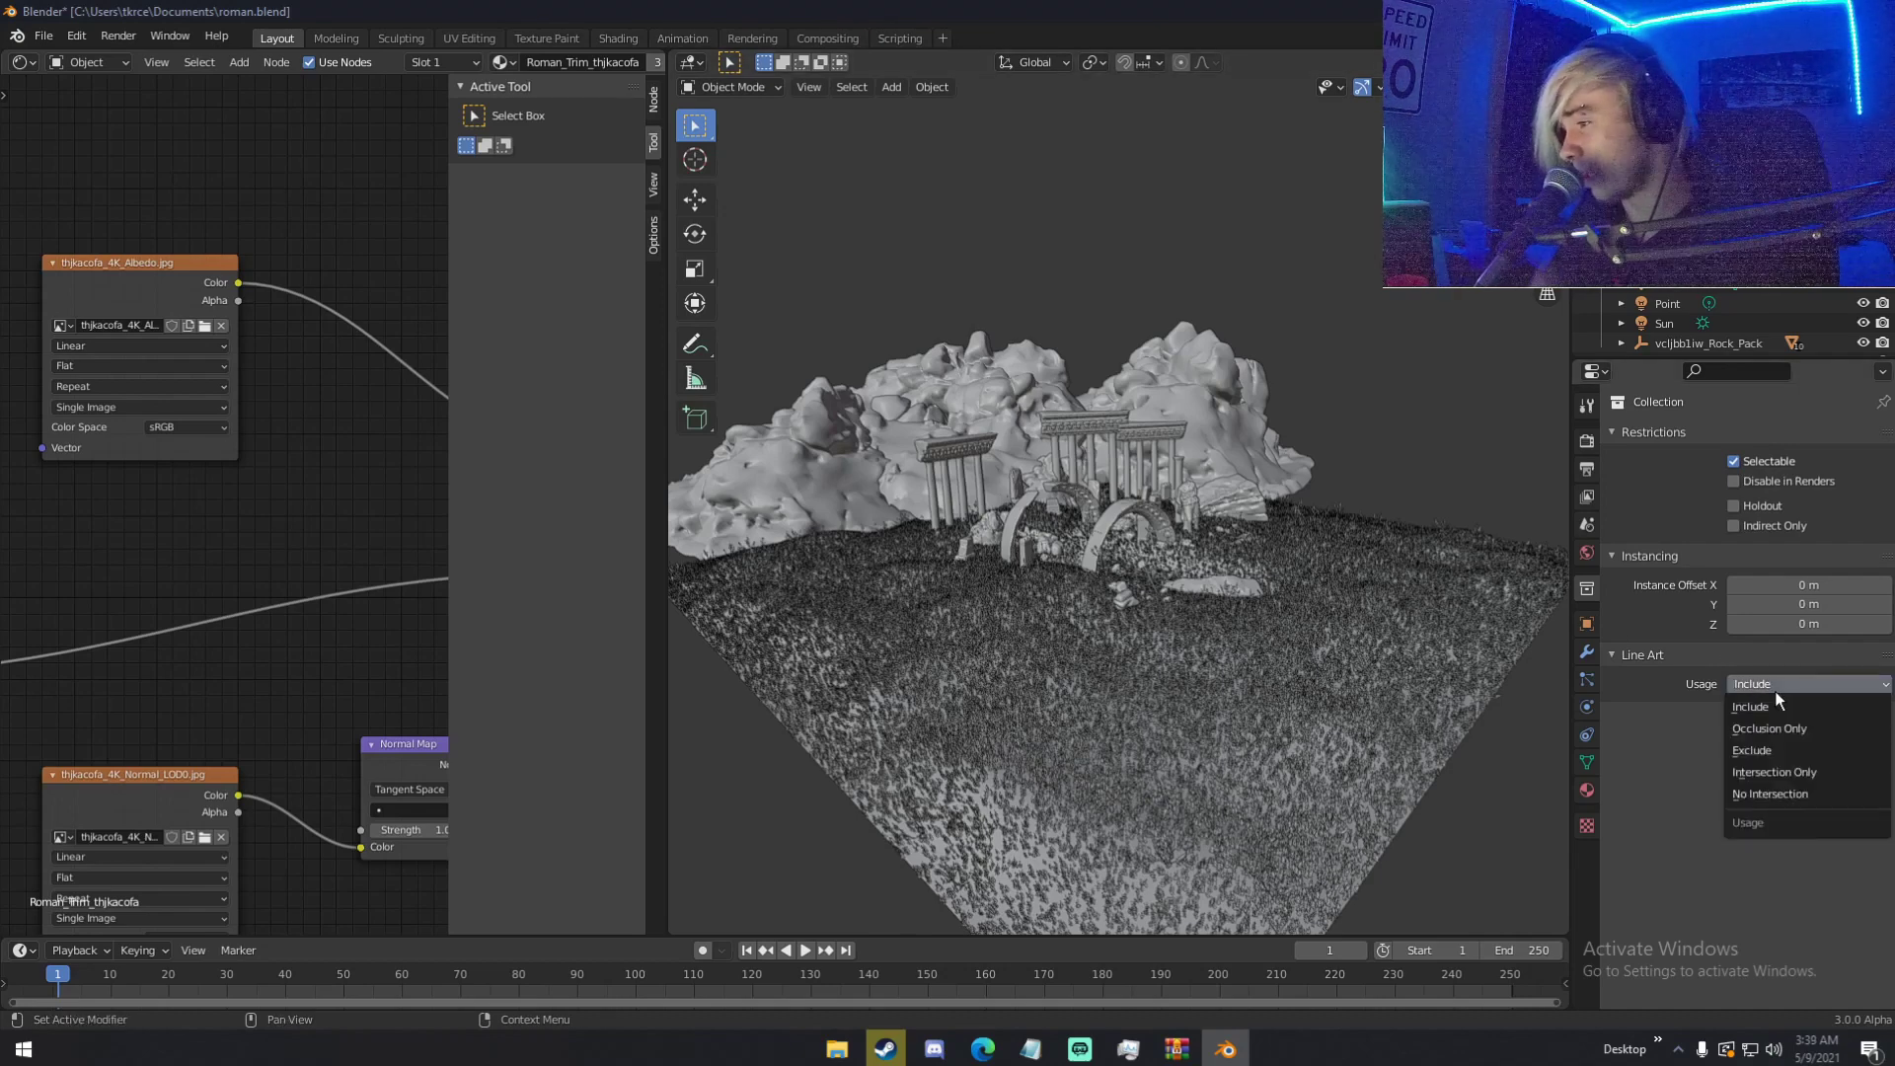
- Examine the output settings and the view layer's passes, Cryptomatte, Filter and Override options
{"action": "left_click", "coordinate": [1585, 469]}
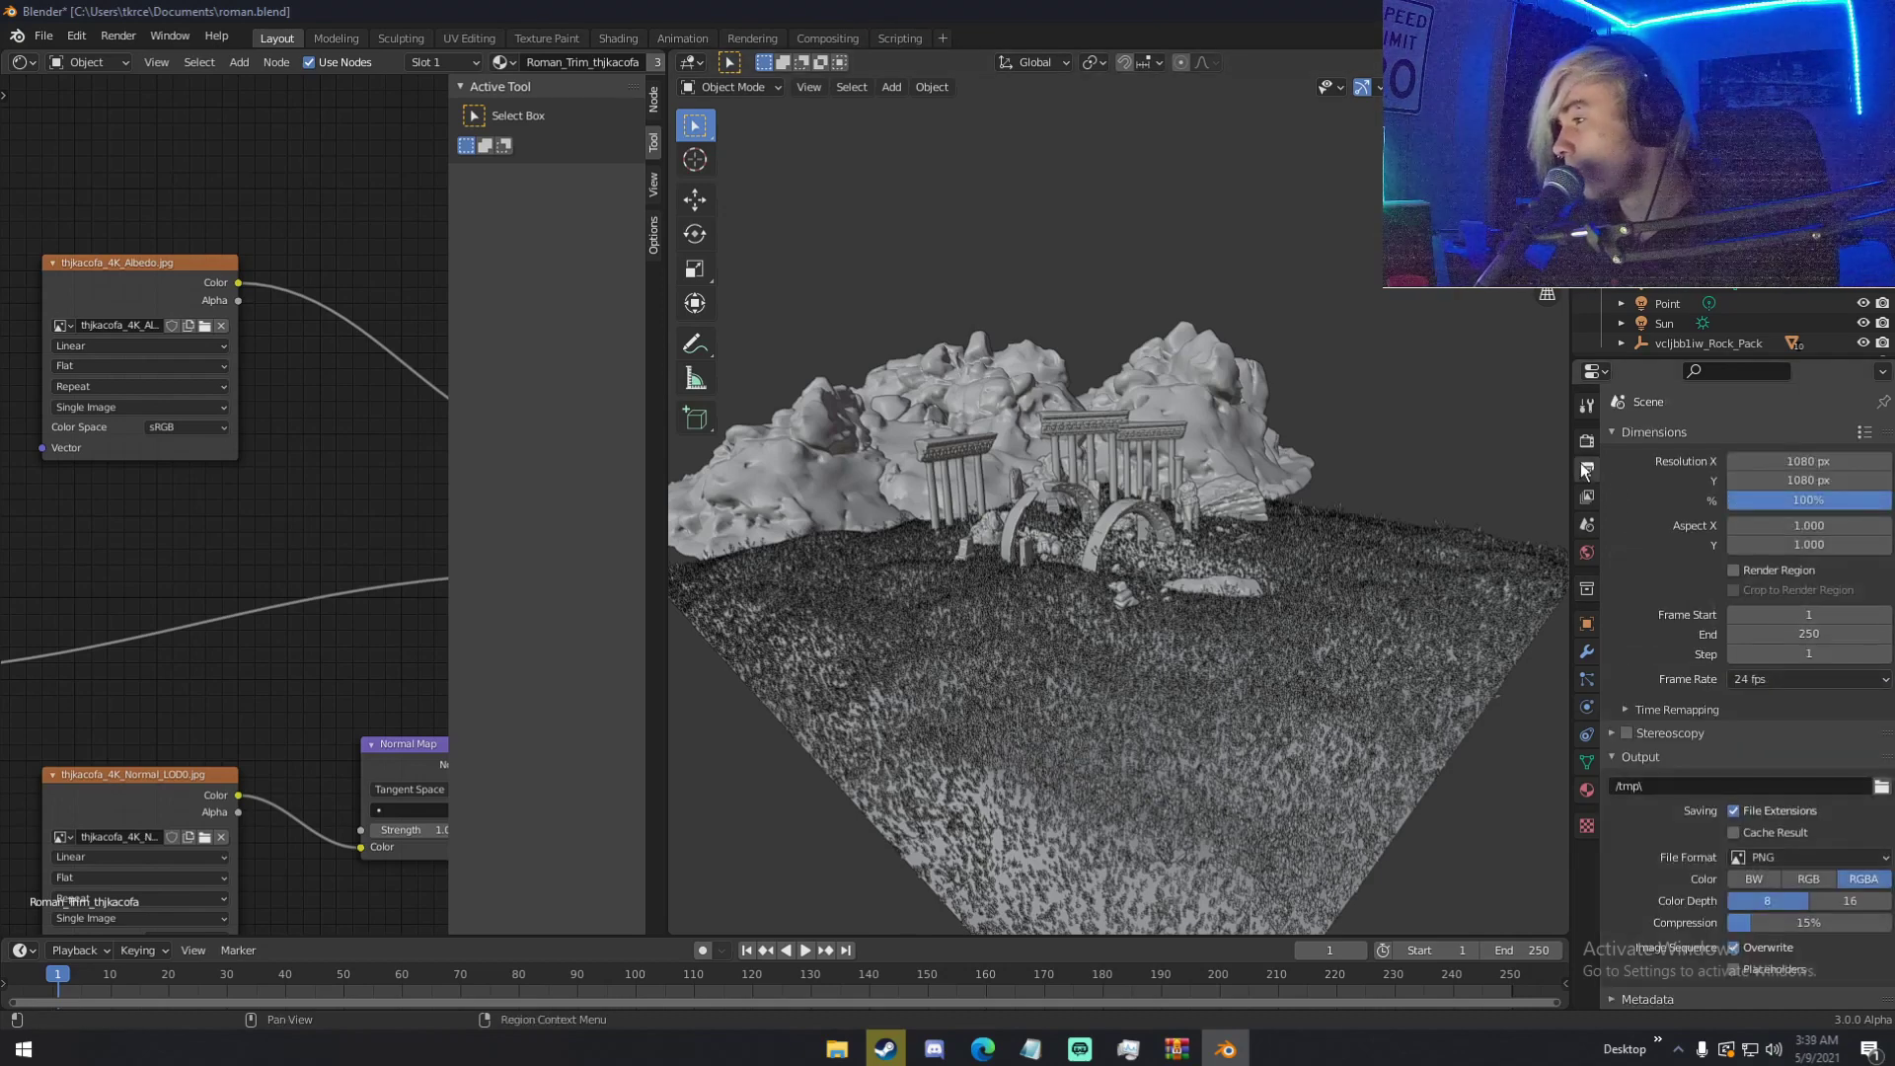
{"action": "scroll", "coordinate": [1628, 750], "scroll_direction": "down", "scroll_amount": 1}
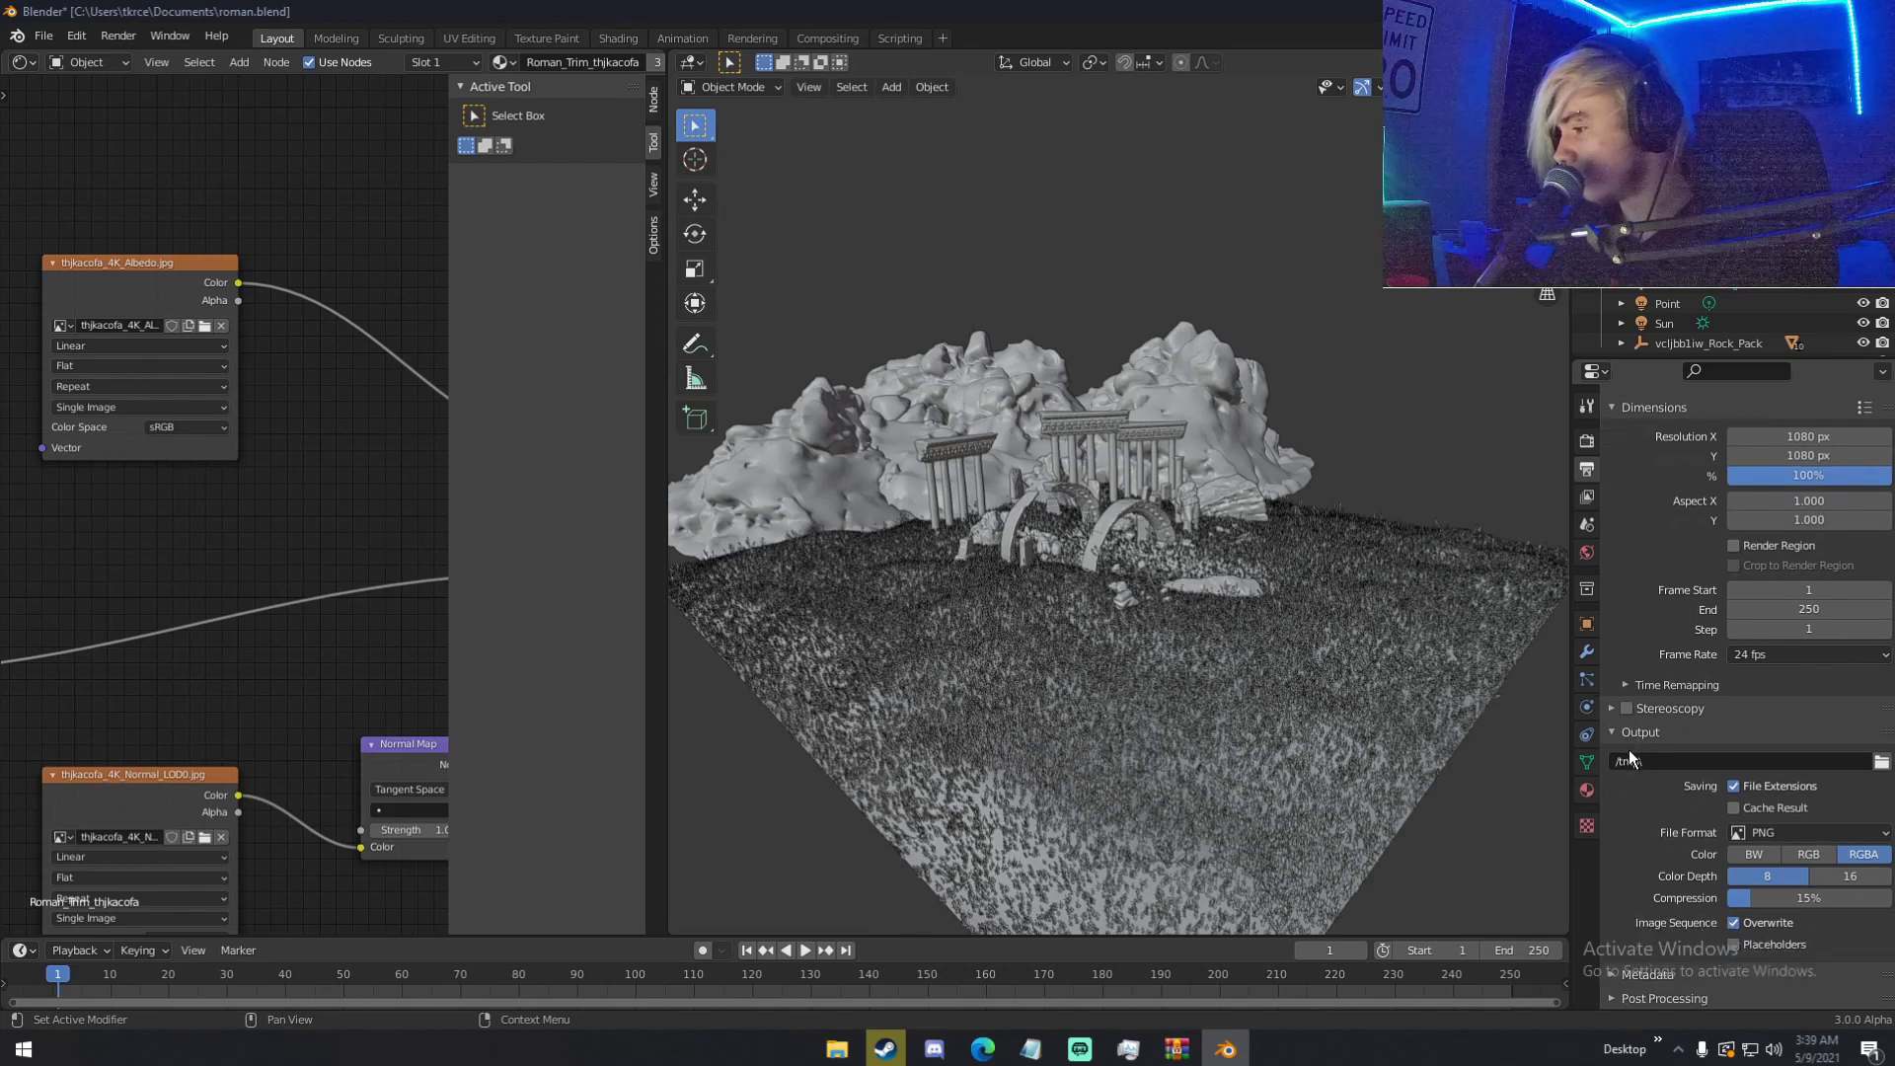
{"action": "left_click", "coordinate": [1586, 499]}
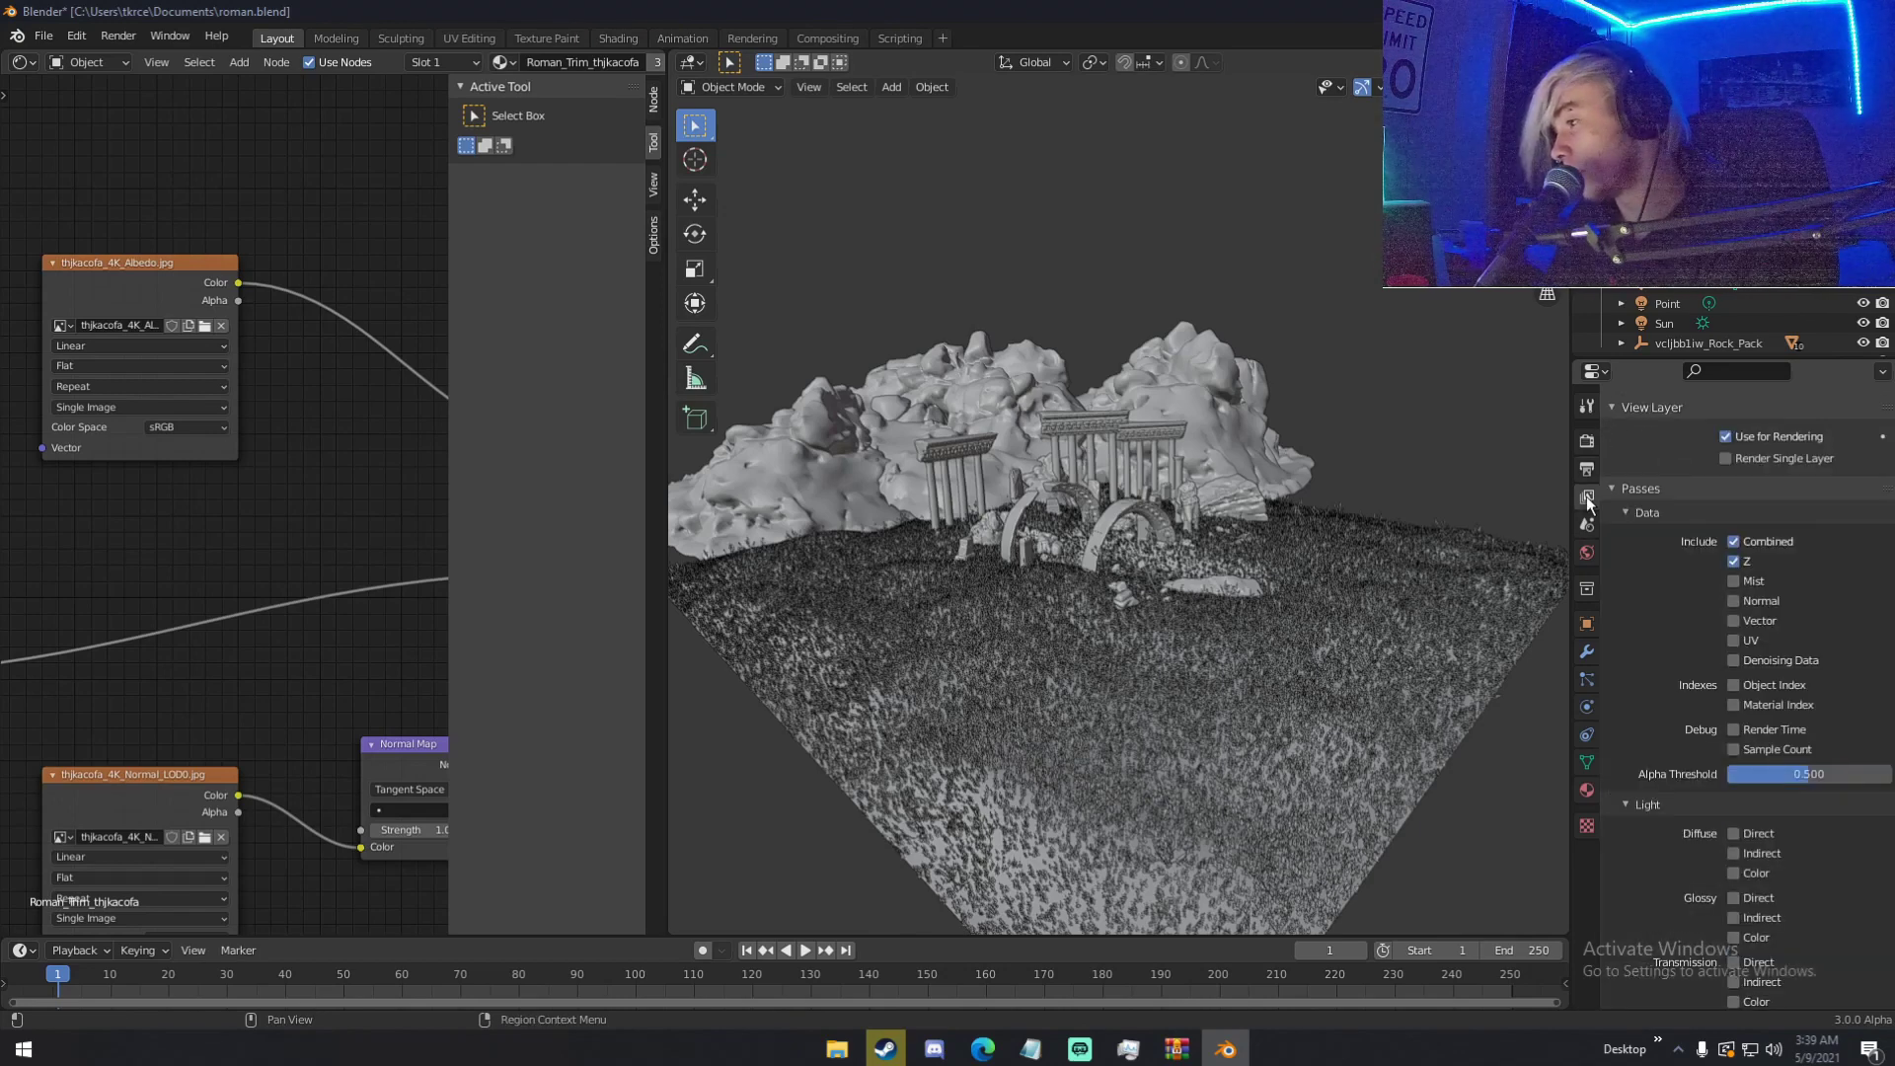
{"action": "scroll", "coordinate": [1638, 696], "scroll_direction": "down", "scroll_amount": 4}
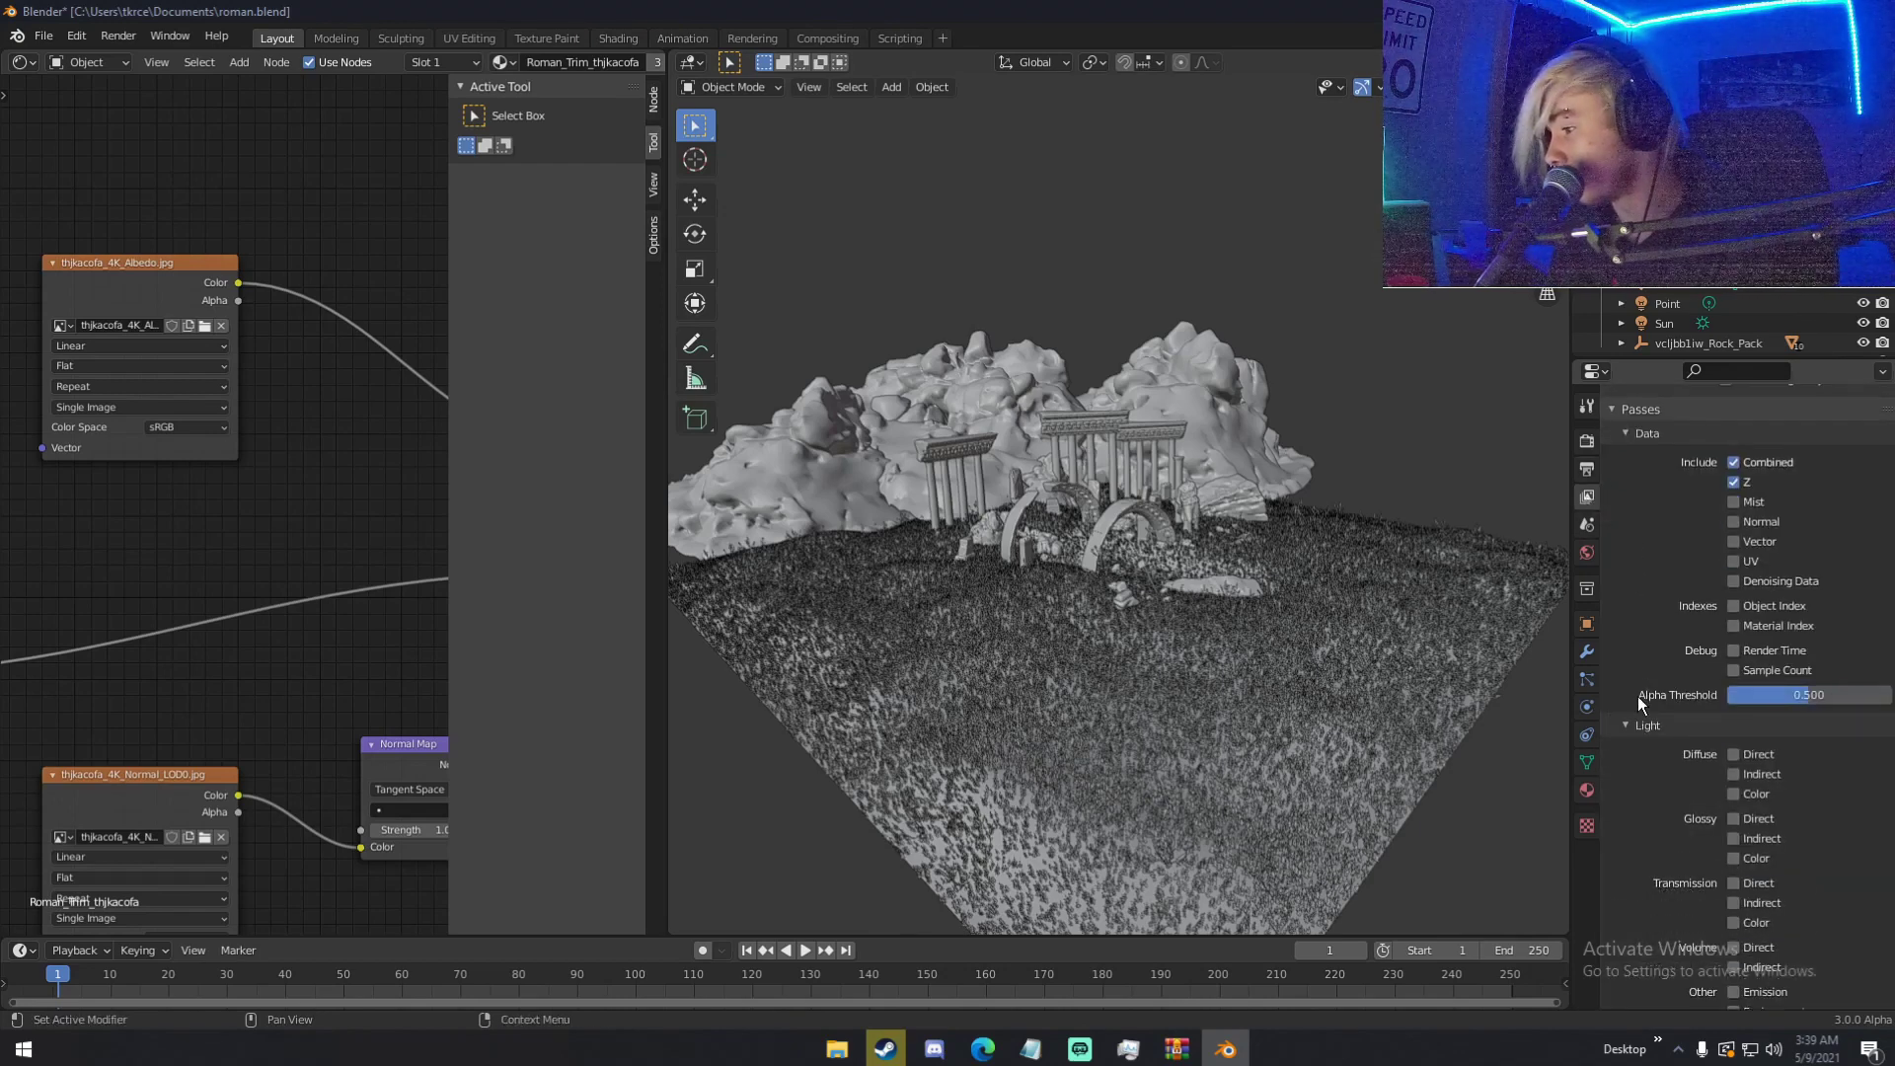
{"action": "scroll", "coordinate": [1636, 701], "scroll_direction": "down", "scroll_amount": 7}
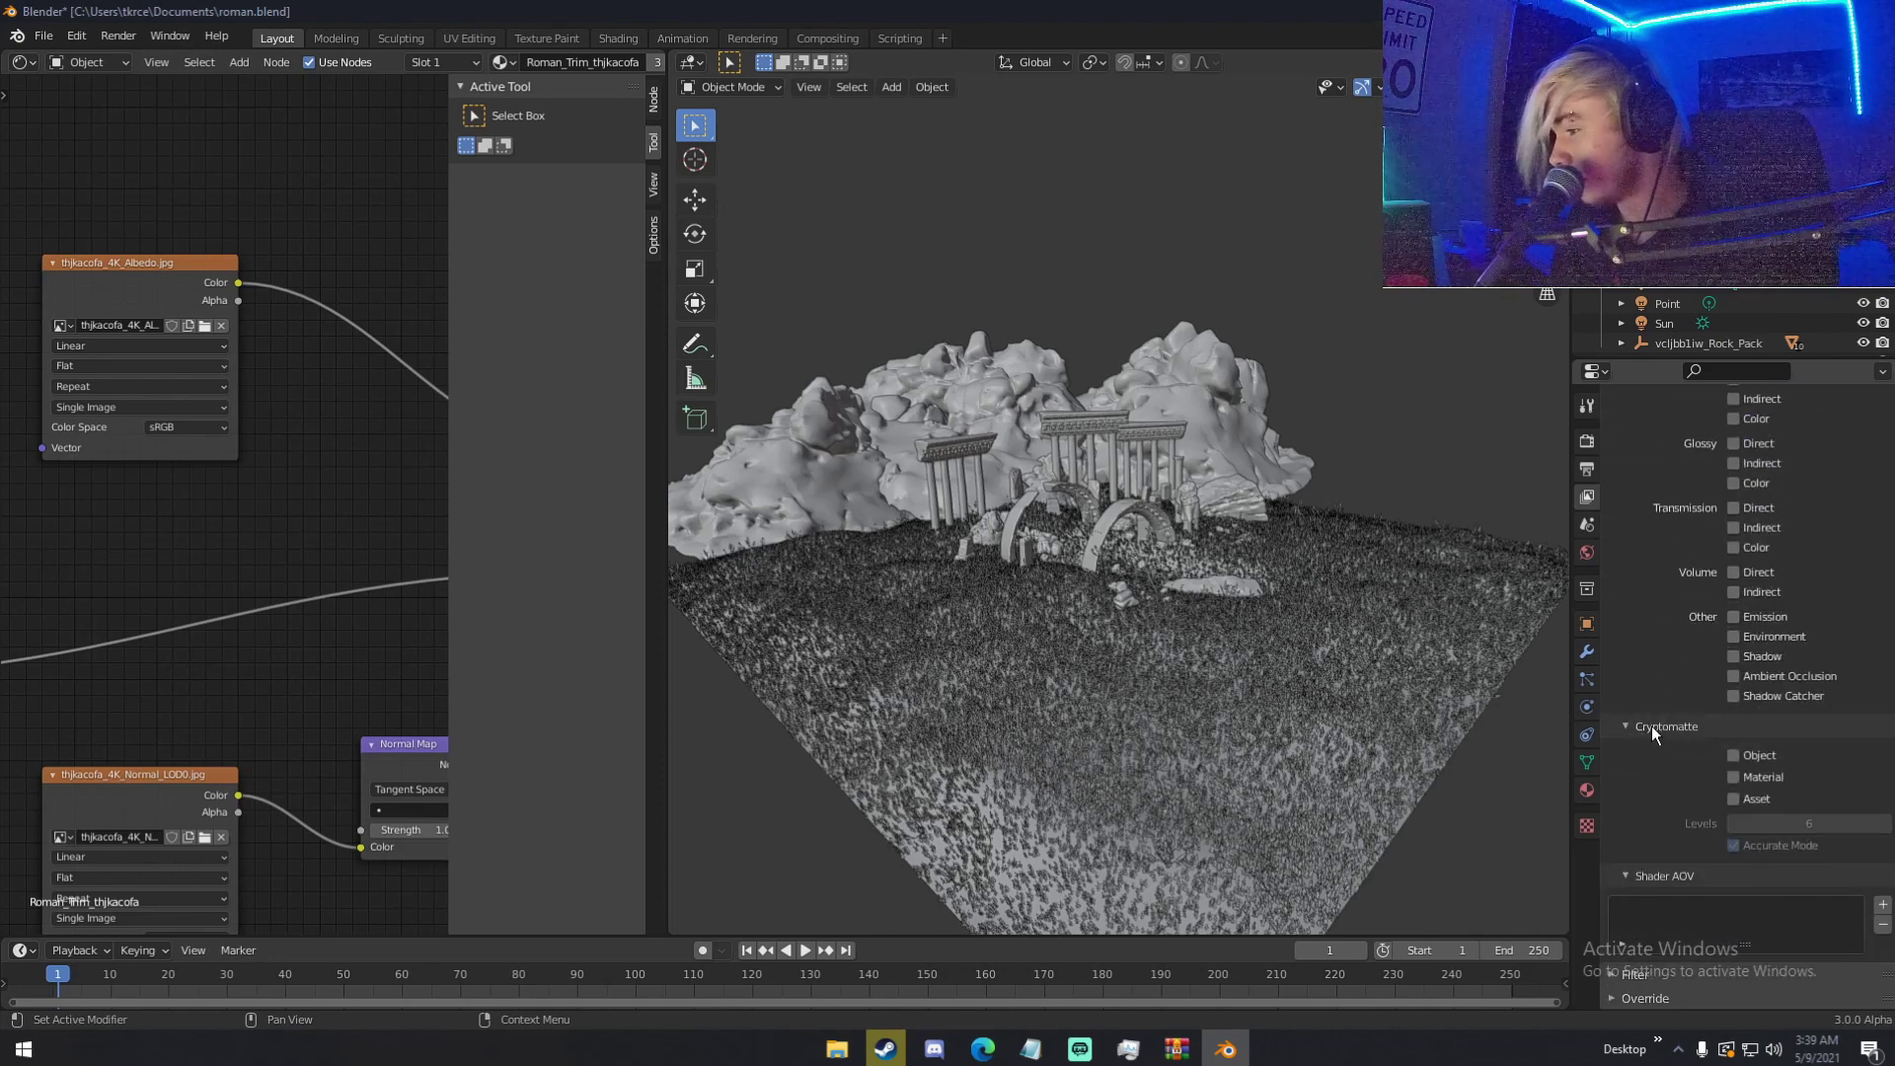
{"action": "scroll", "coordinate": [1650, 725], "scroll_direction": "up", "scroll_amount": 3}
{"action": "scroll", "coordinate": [1707, 862], "scroll_direction": "down", "scroll_amount": 3}
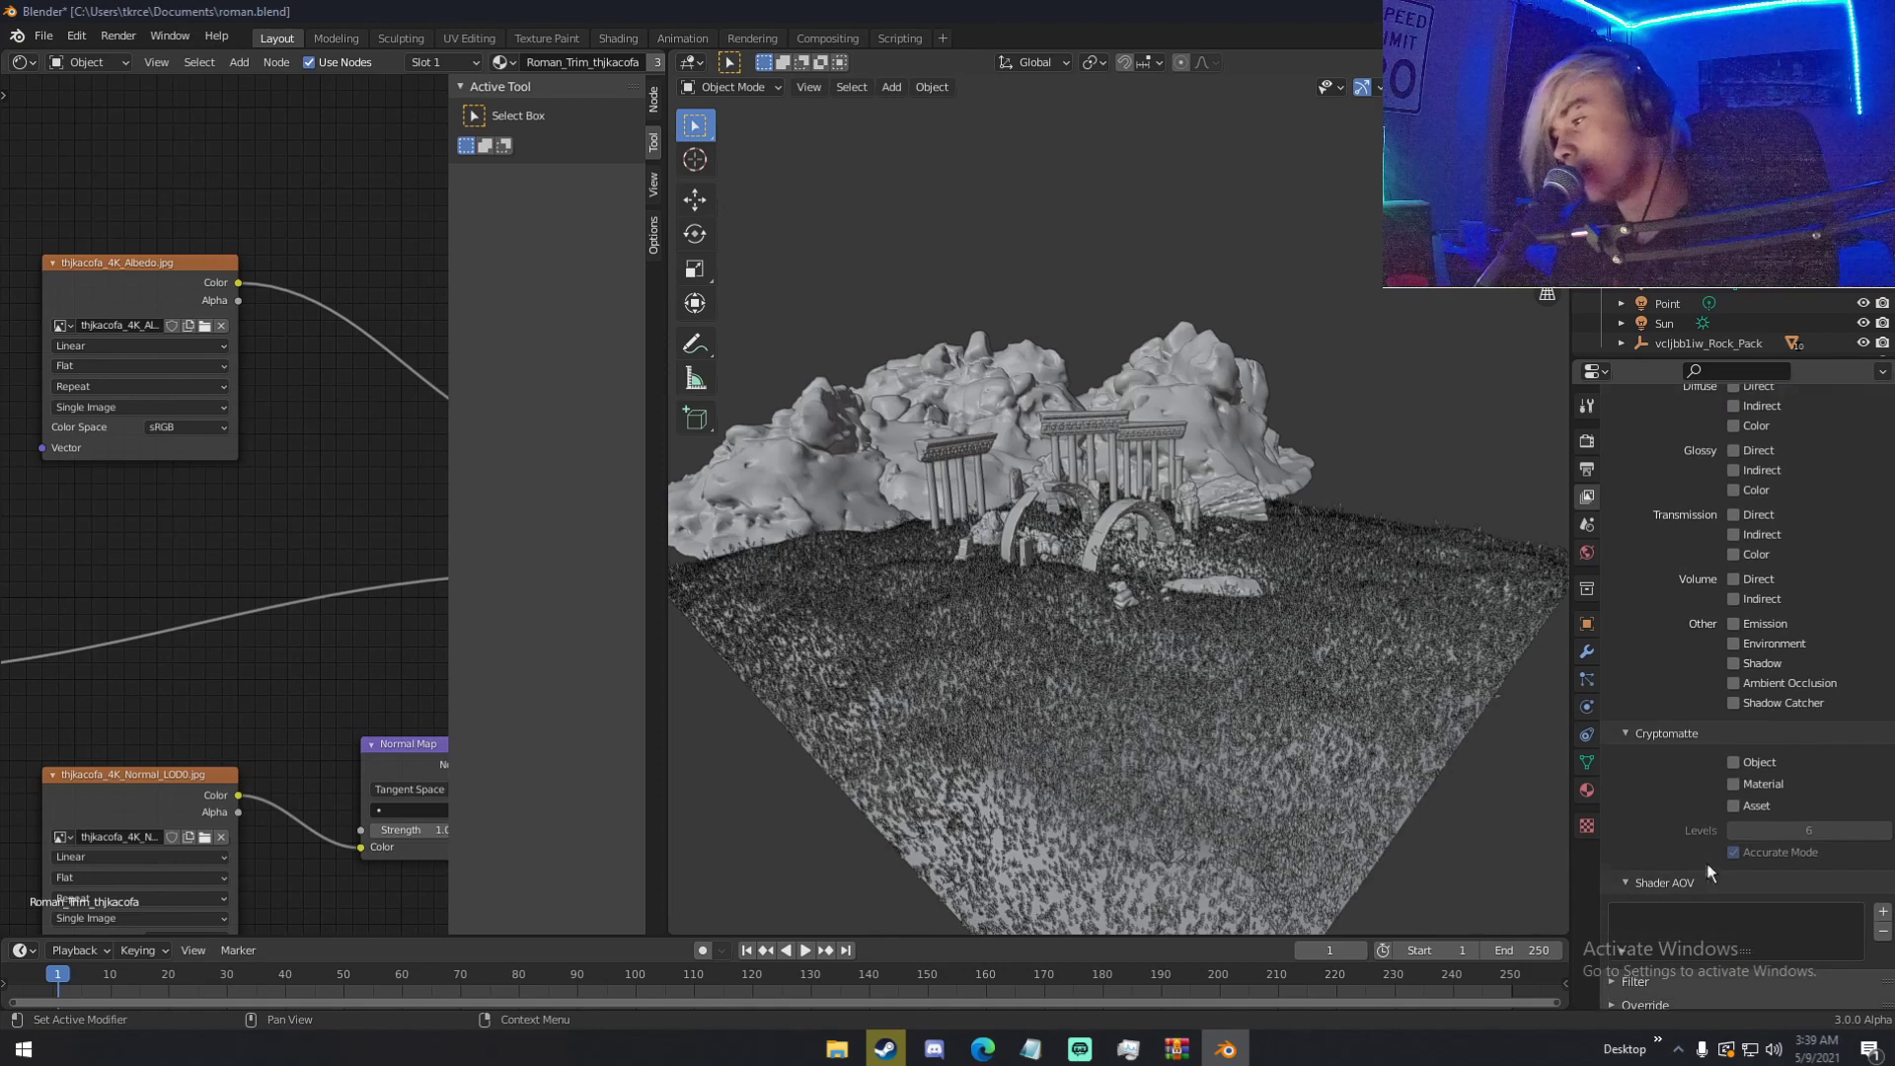
{"action": "scroll", "coordinate": [1655, 979], "scroll_direction": "down", "scroll_amount": 3}
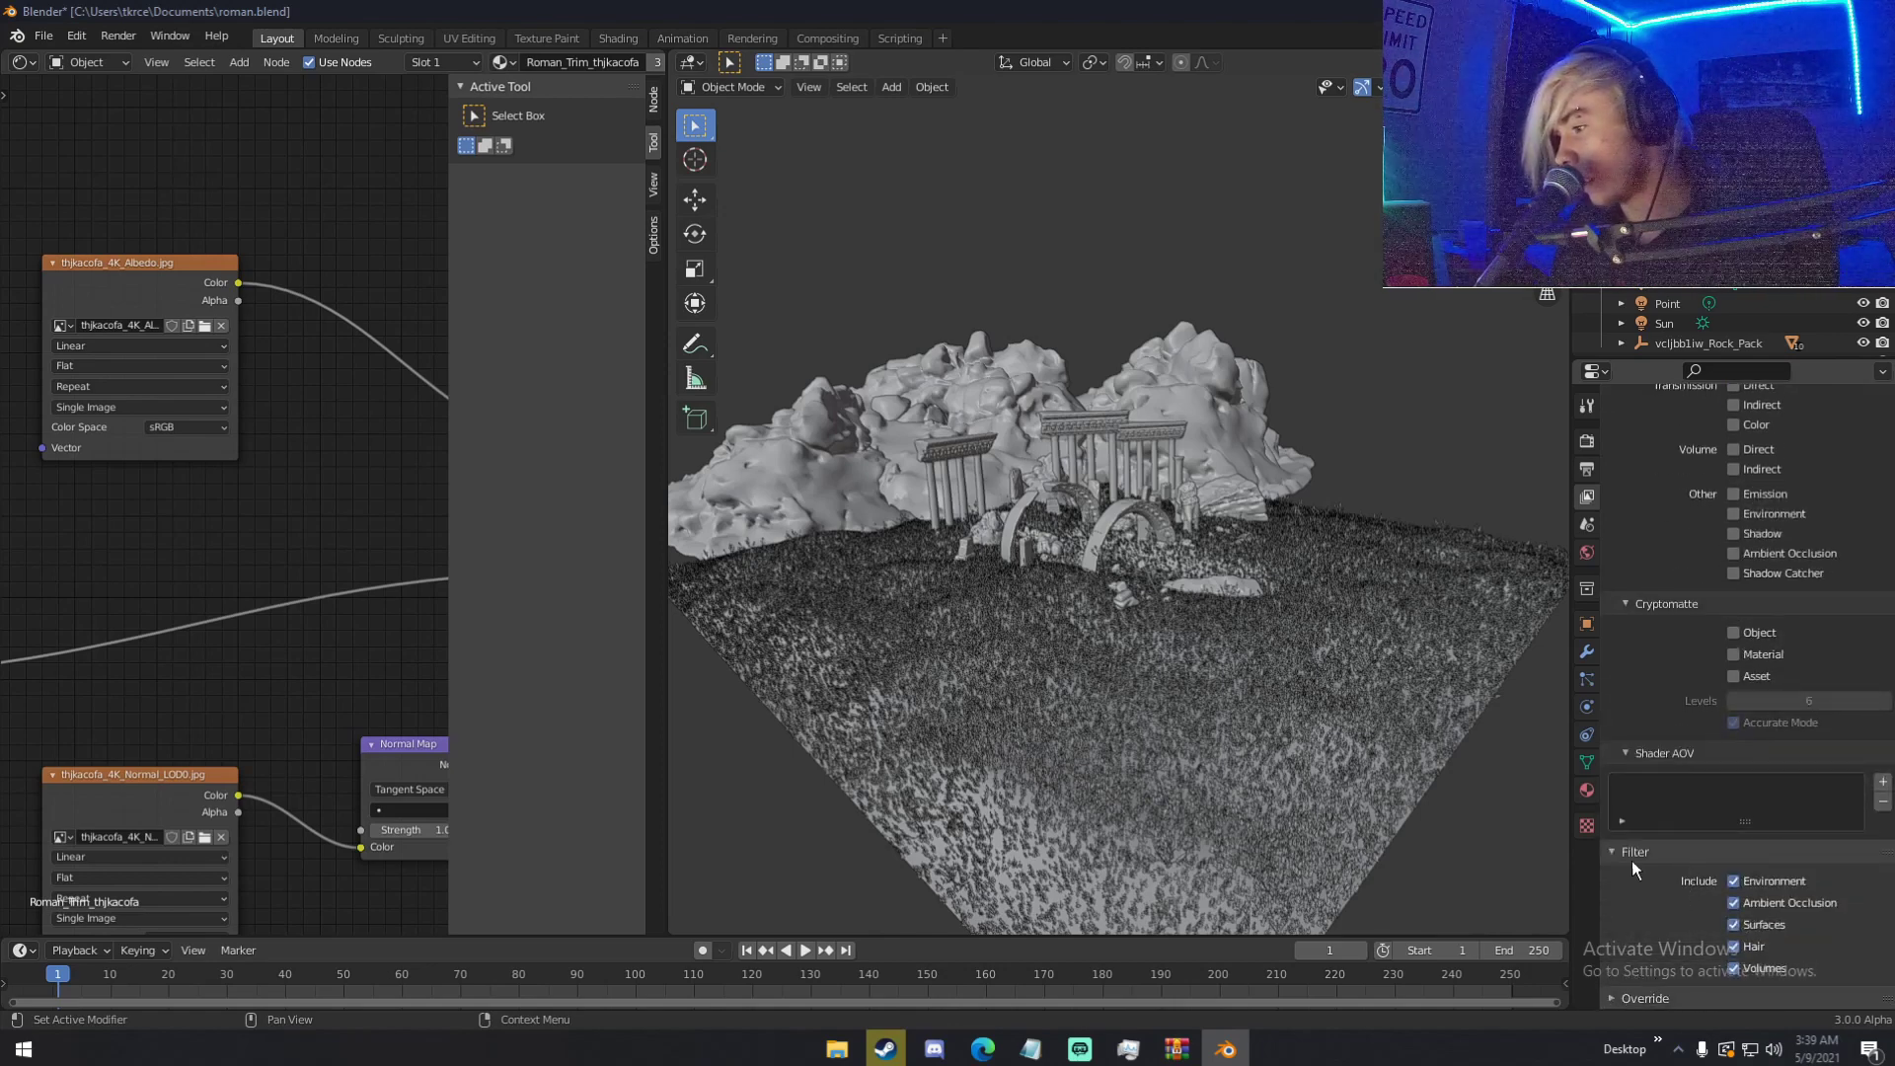
{"action": "left_click", "coordinate": [1634, 860]}
{"action": "left_click", "coordinate": [1638, 1001]}
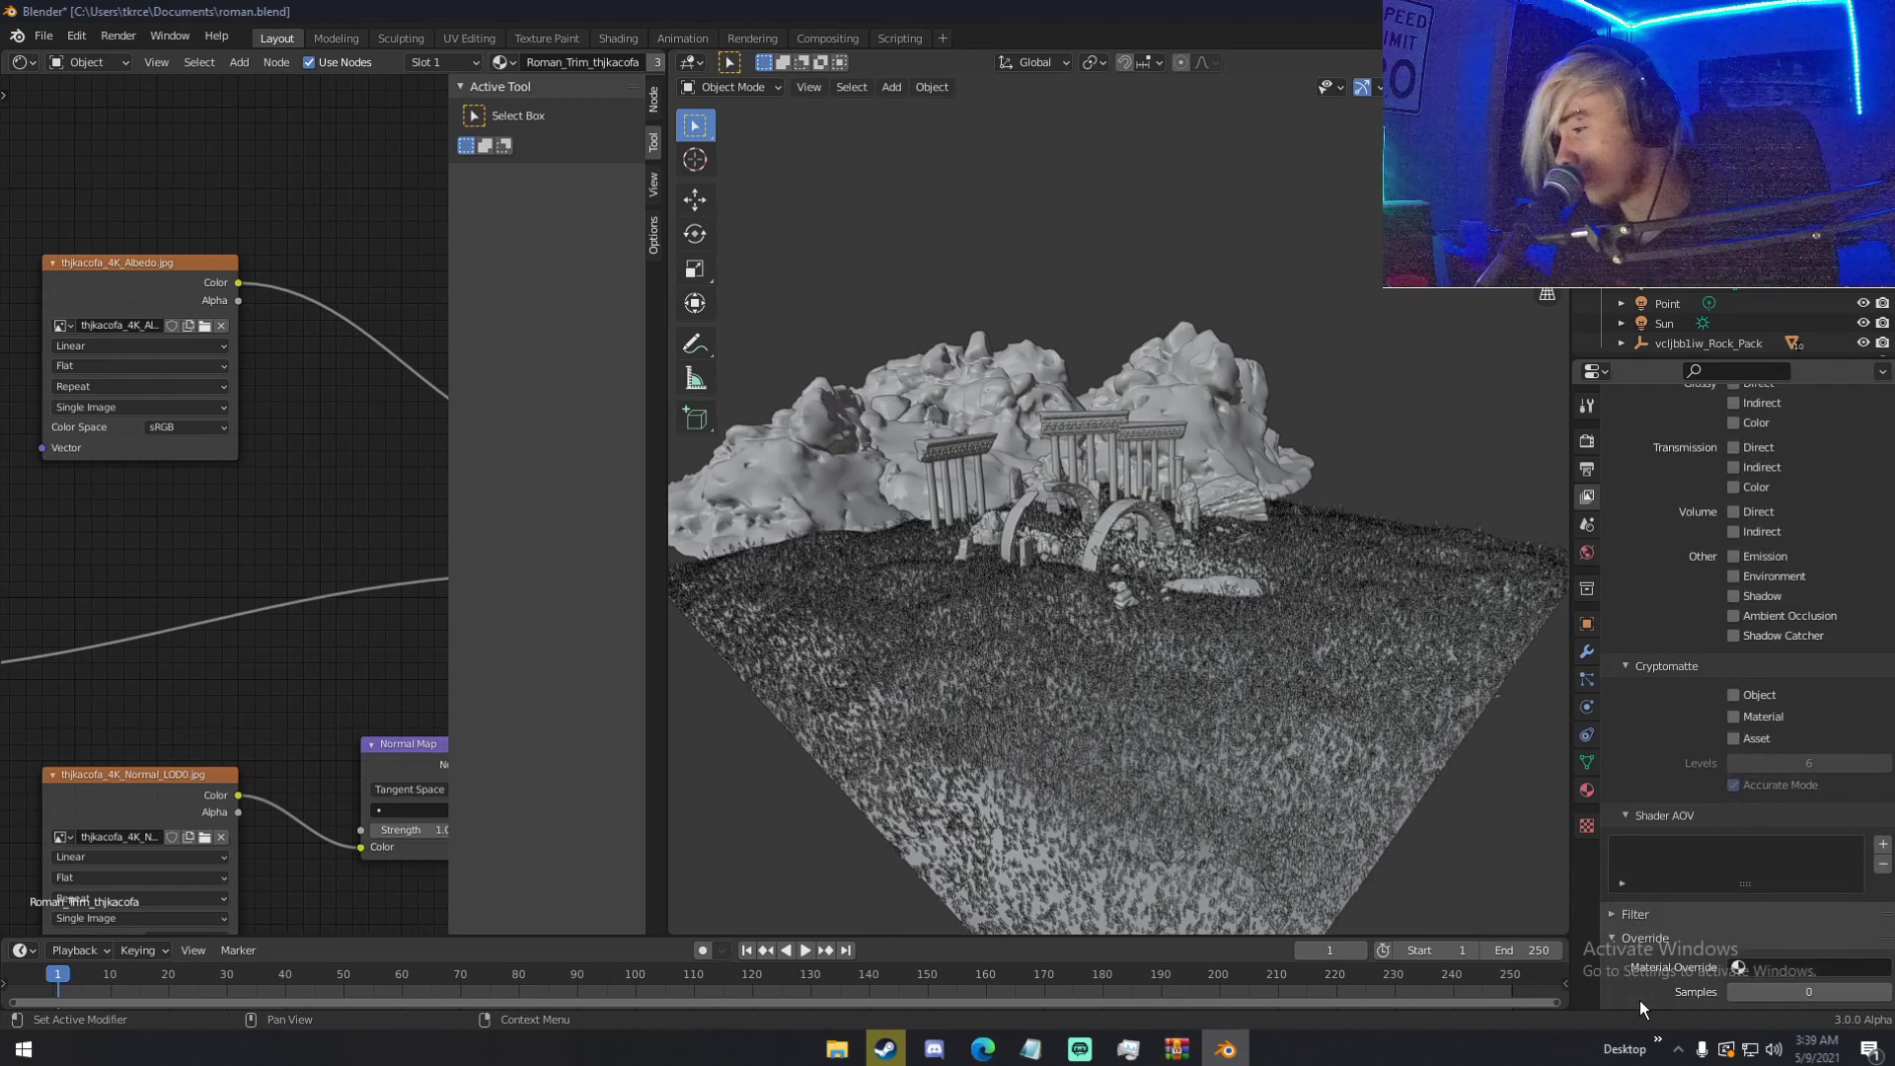
{"action": "left_click", "coordinate": [1648, 938]}
{"action": "scroll", "coordinate": [1678, 969], "scroll_direction": "up", "scroll_amount": 3}
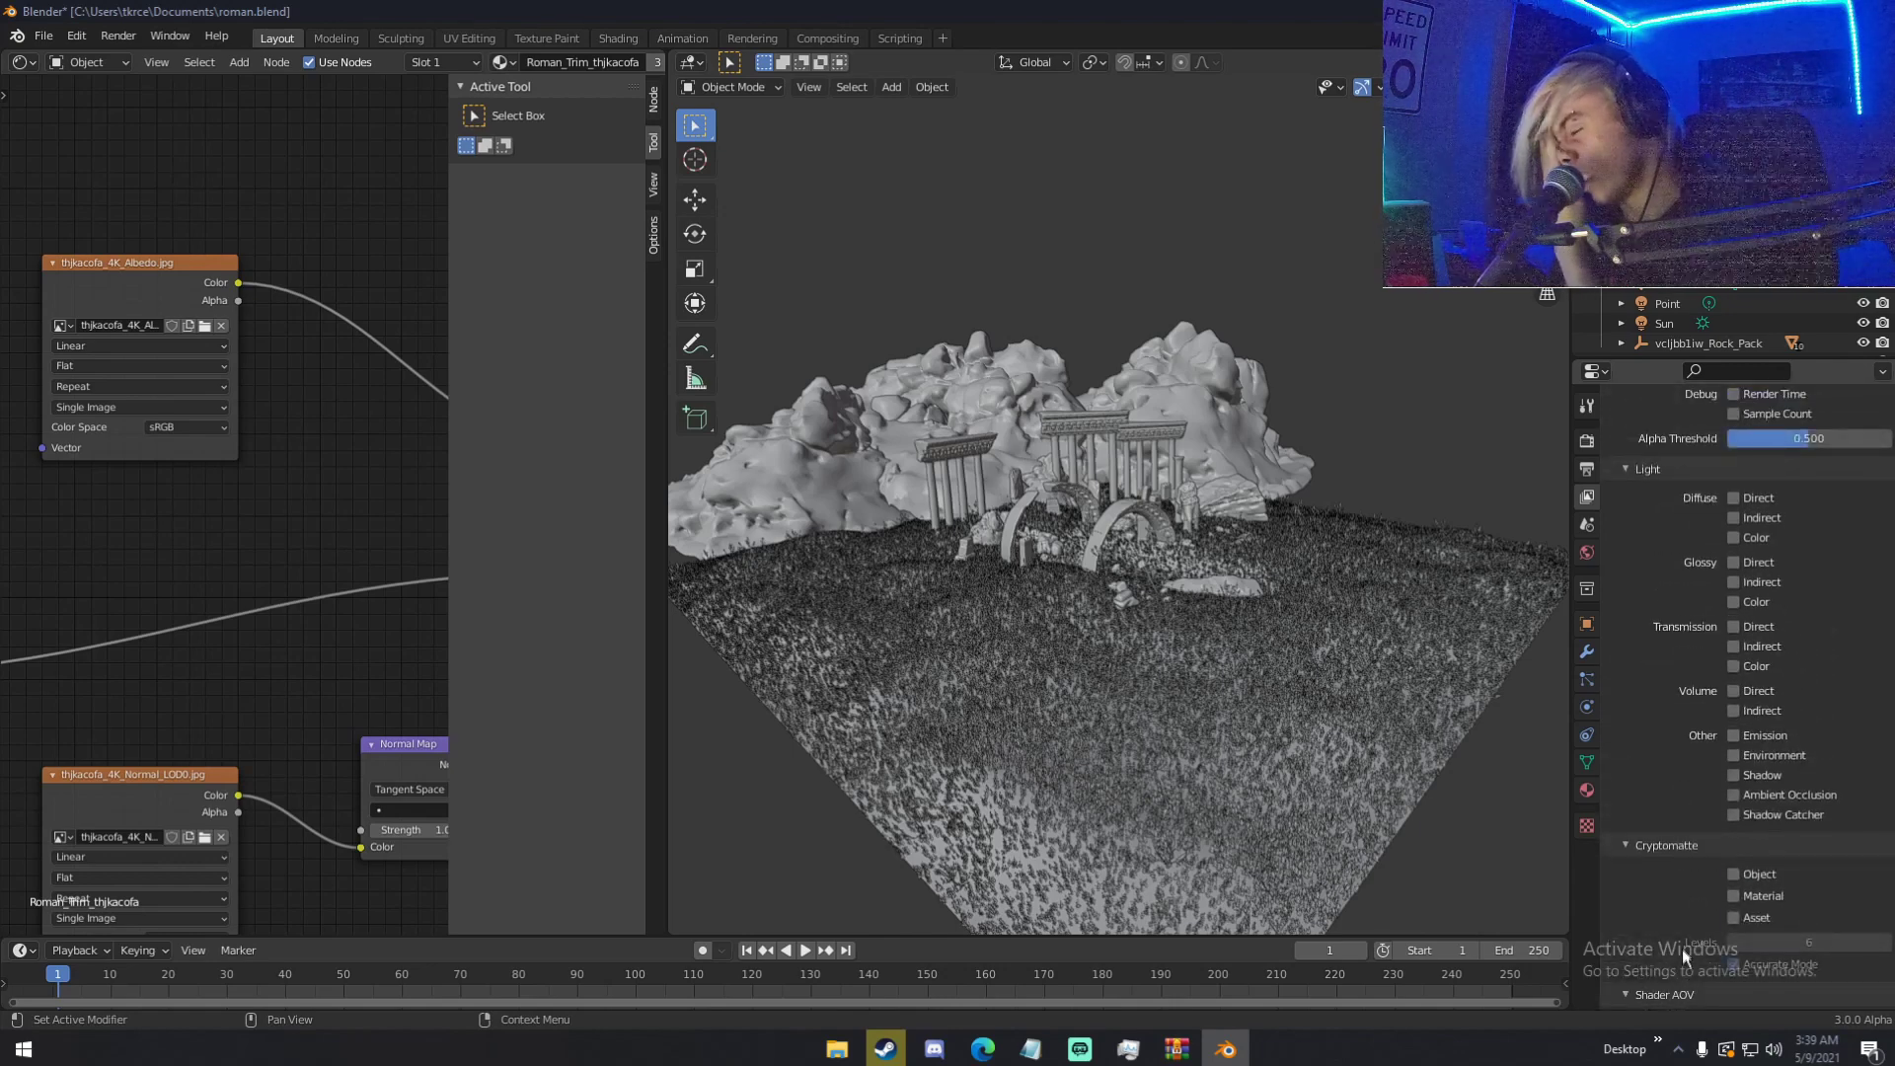
- Examine the remaining view layer passes and the render Performance settings, including the threads mode options
{"action": "scroll", "coordinate": [1665, 915], "scroll_direction": "down", "scroll_amount": 3}
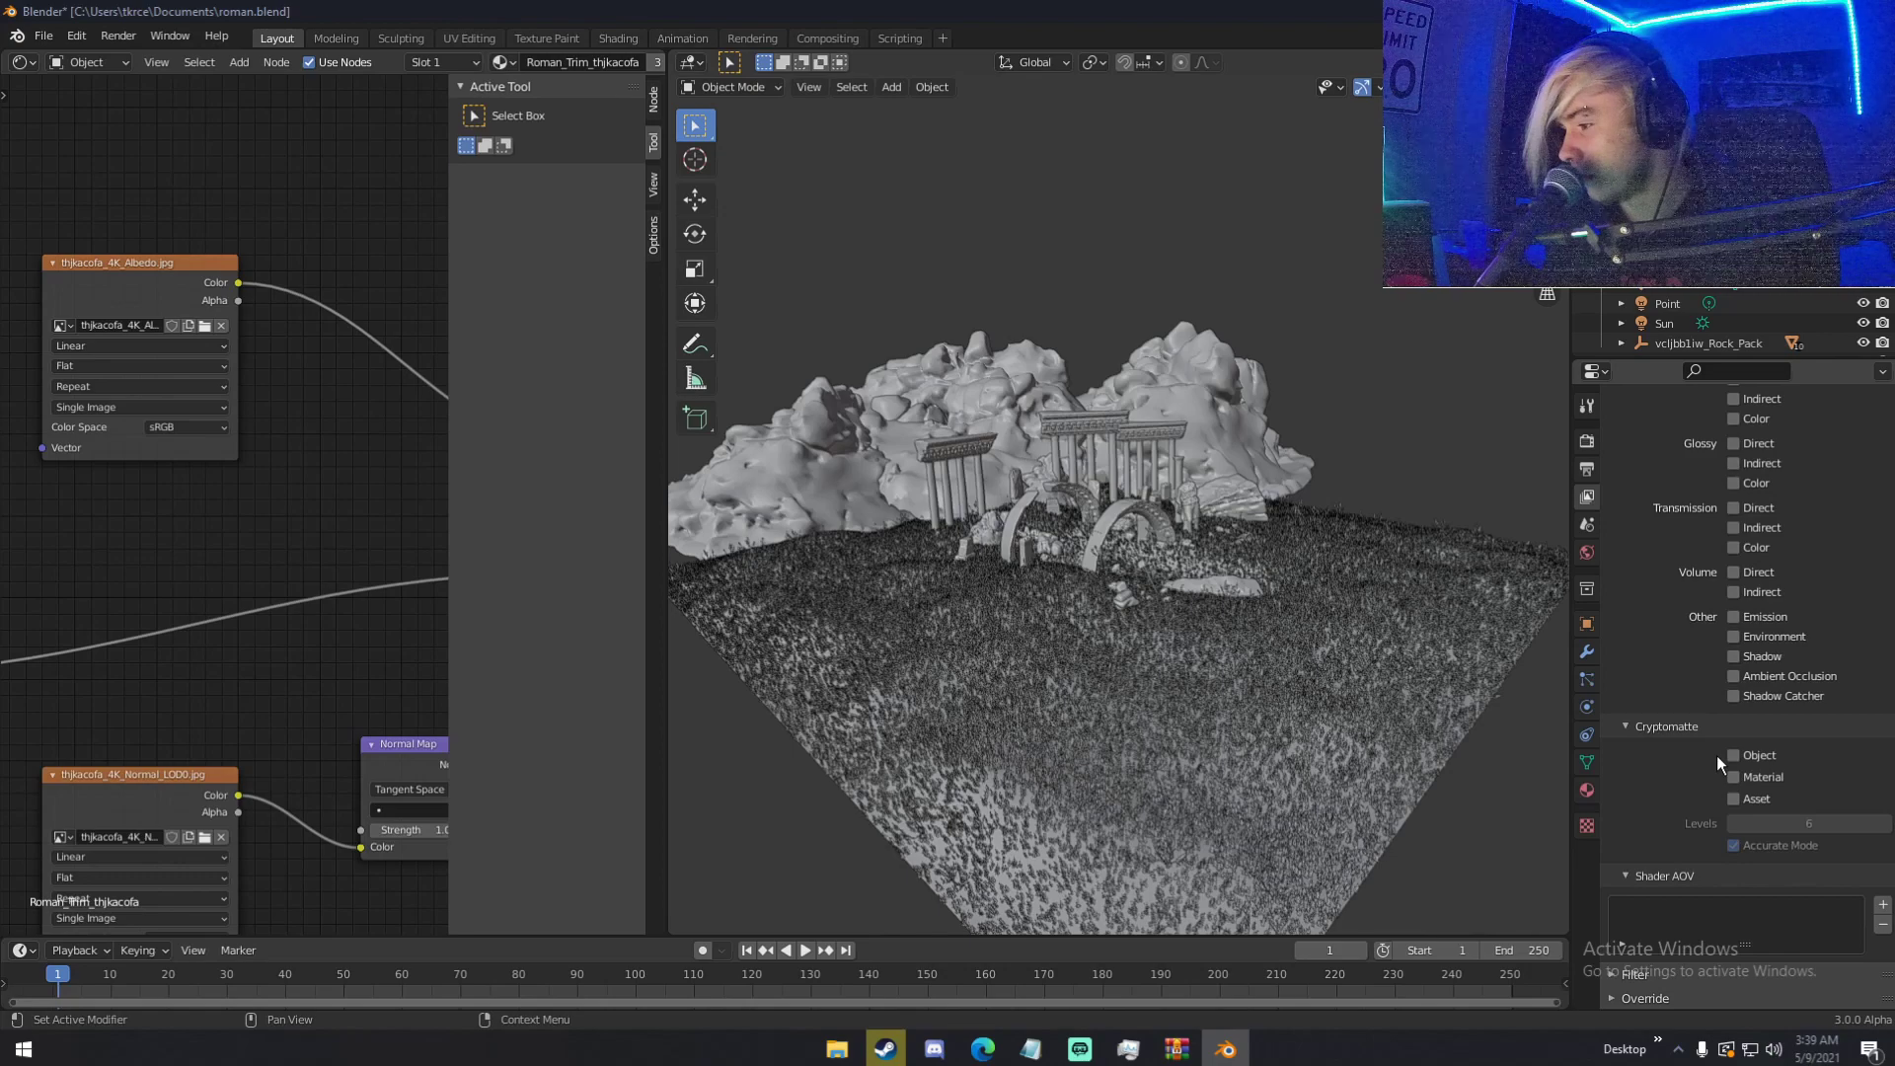
{"action": "scroll", "coordinate": [1244, 731], "scroll_direction": "up", "scroll_amount": 3}
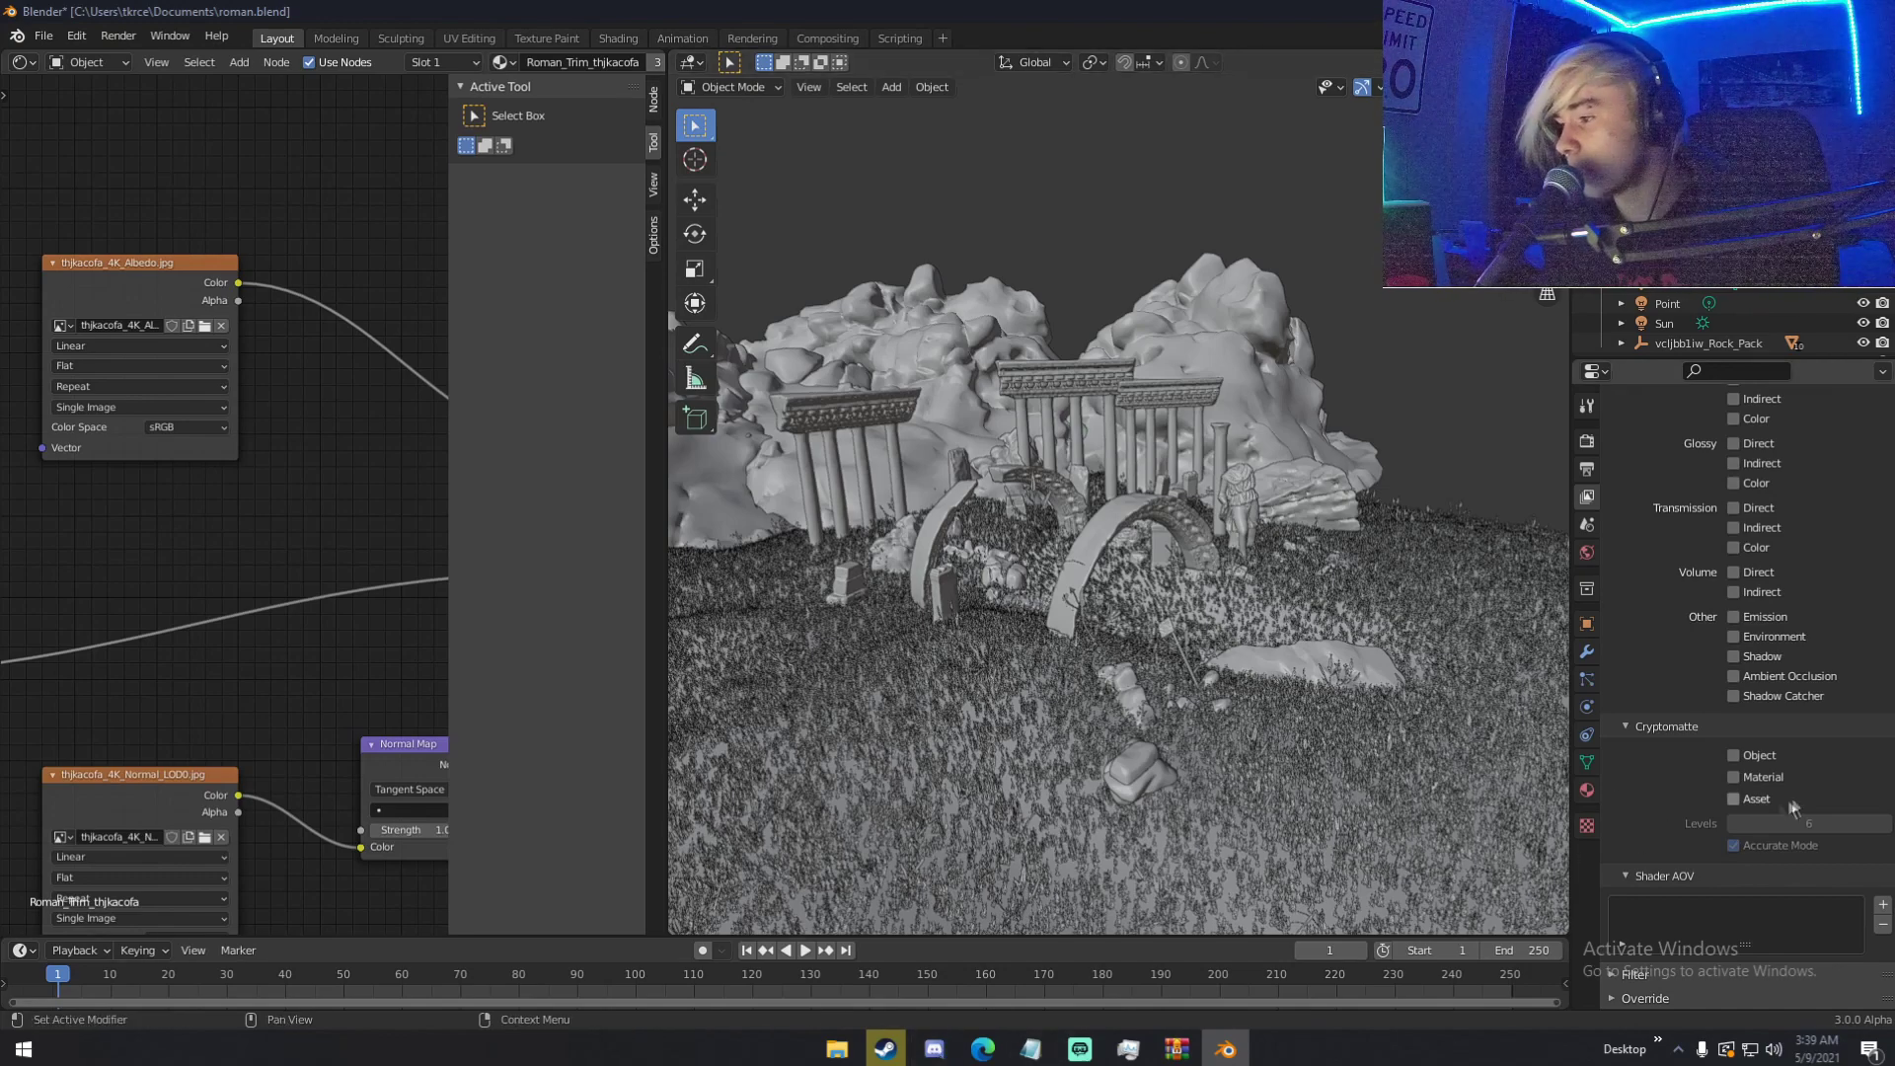
{"action": "scroll", "coordinate": [1792, 806], "scroll_direction": "up", "scroll_amount": 10}
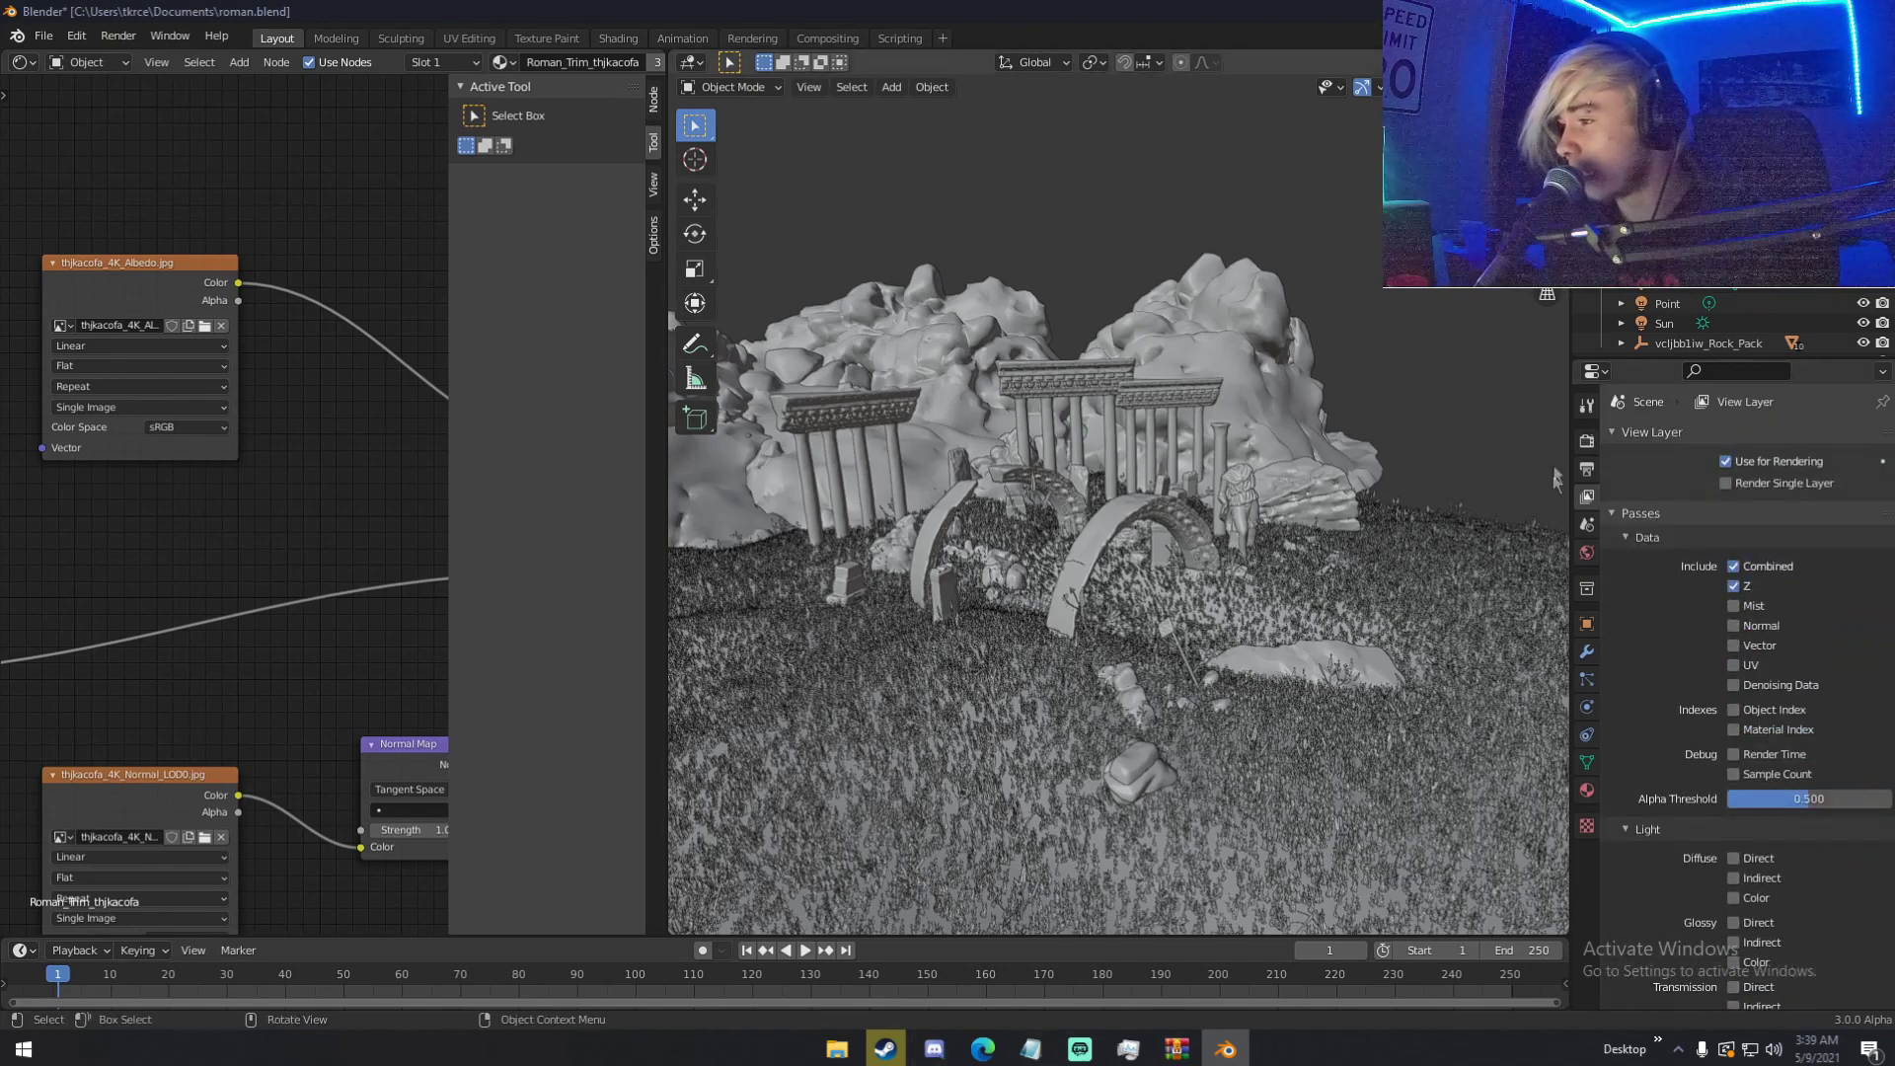
{"action": "left_click", "coordinate": [1586, 441]}
{"action": "scroll", "coordinate": [1719, 766], "scroll_direction": "down", "scroll_amount": 6}
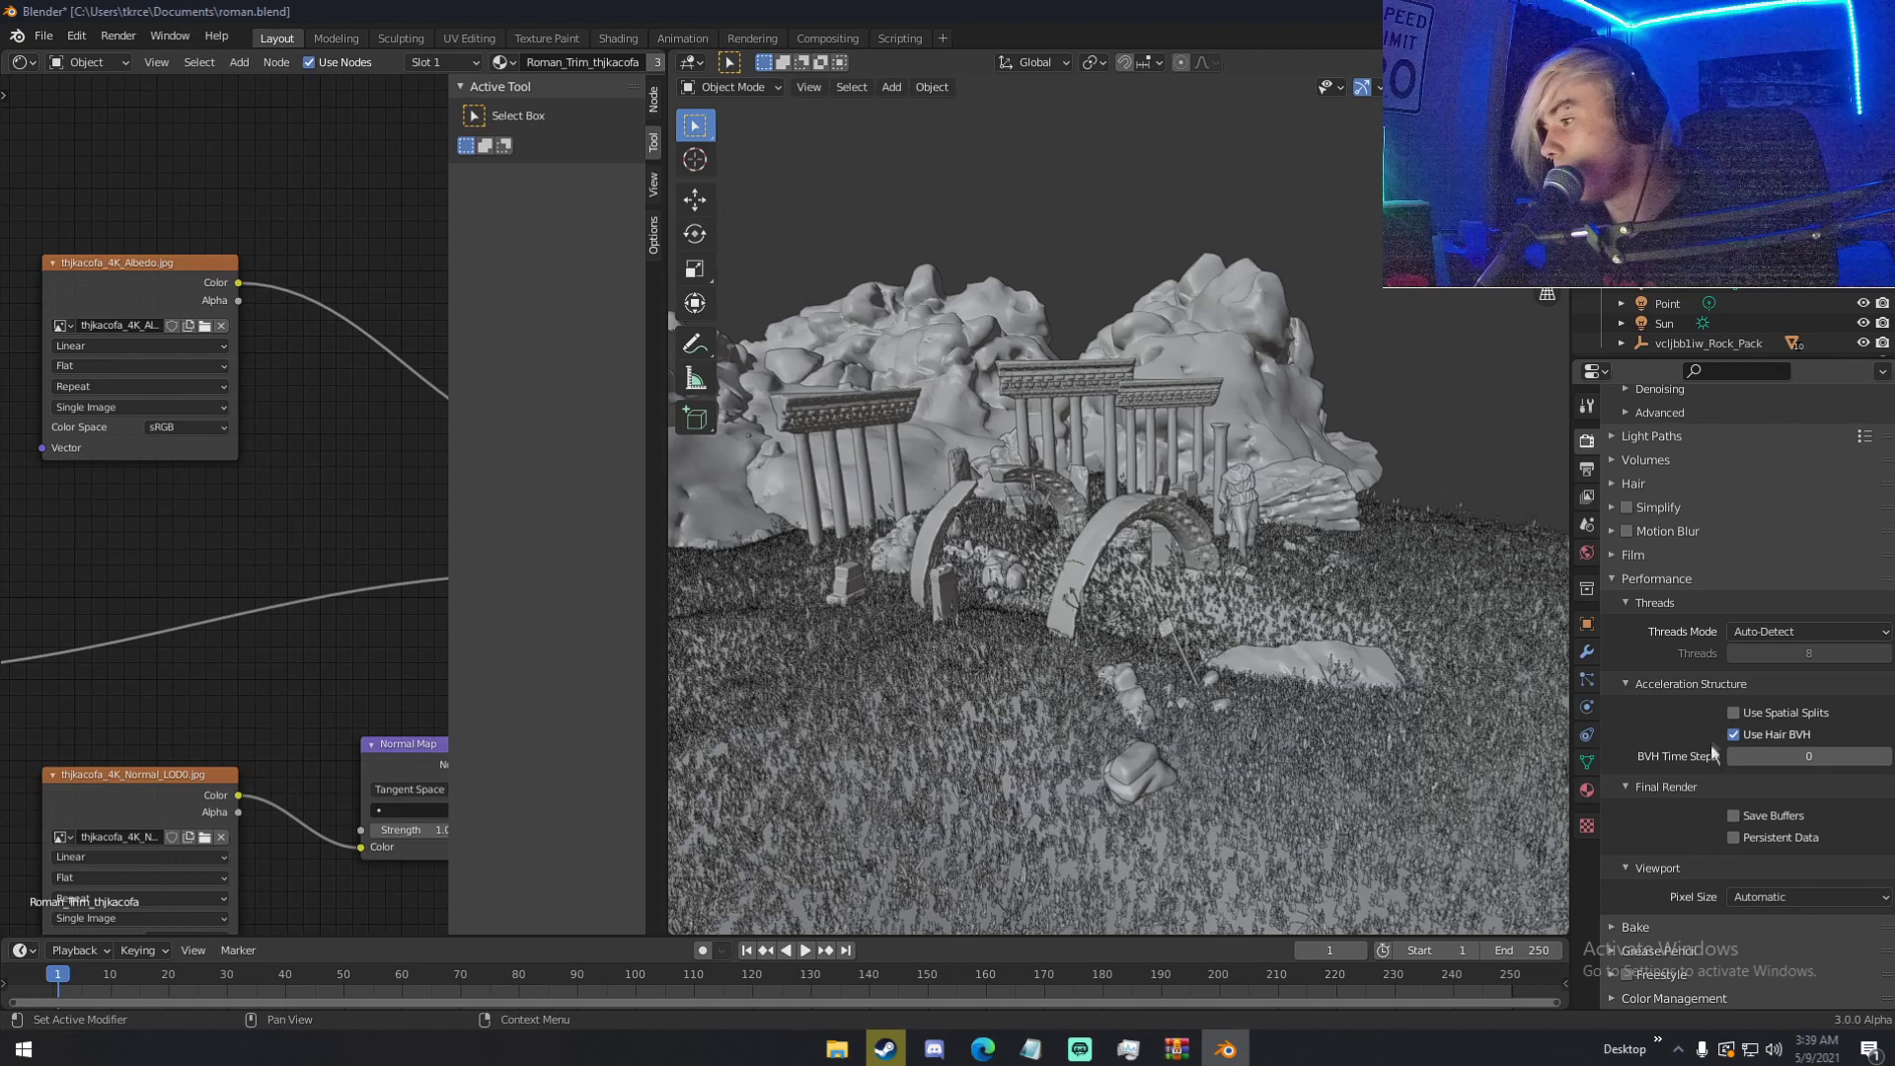
{"action": "left_click", "coordinate": [1763, 639]}
{"action": "left_click", "coordinate": [1762, 639]}
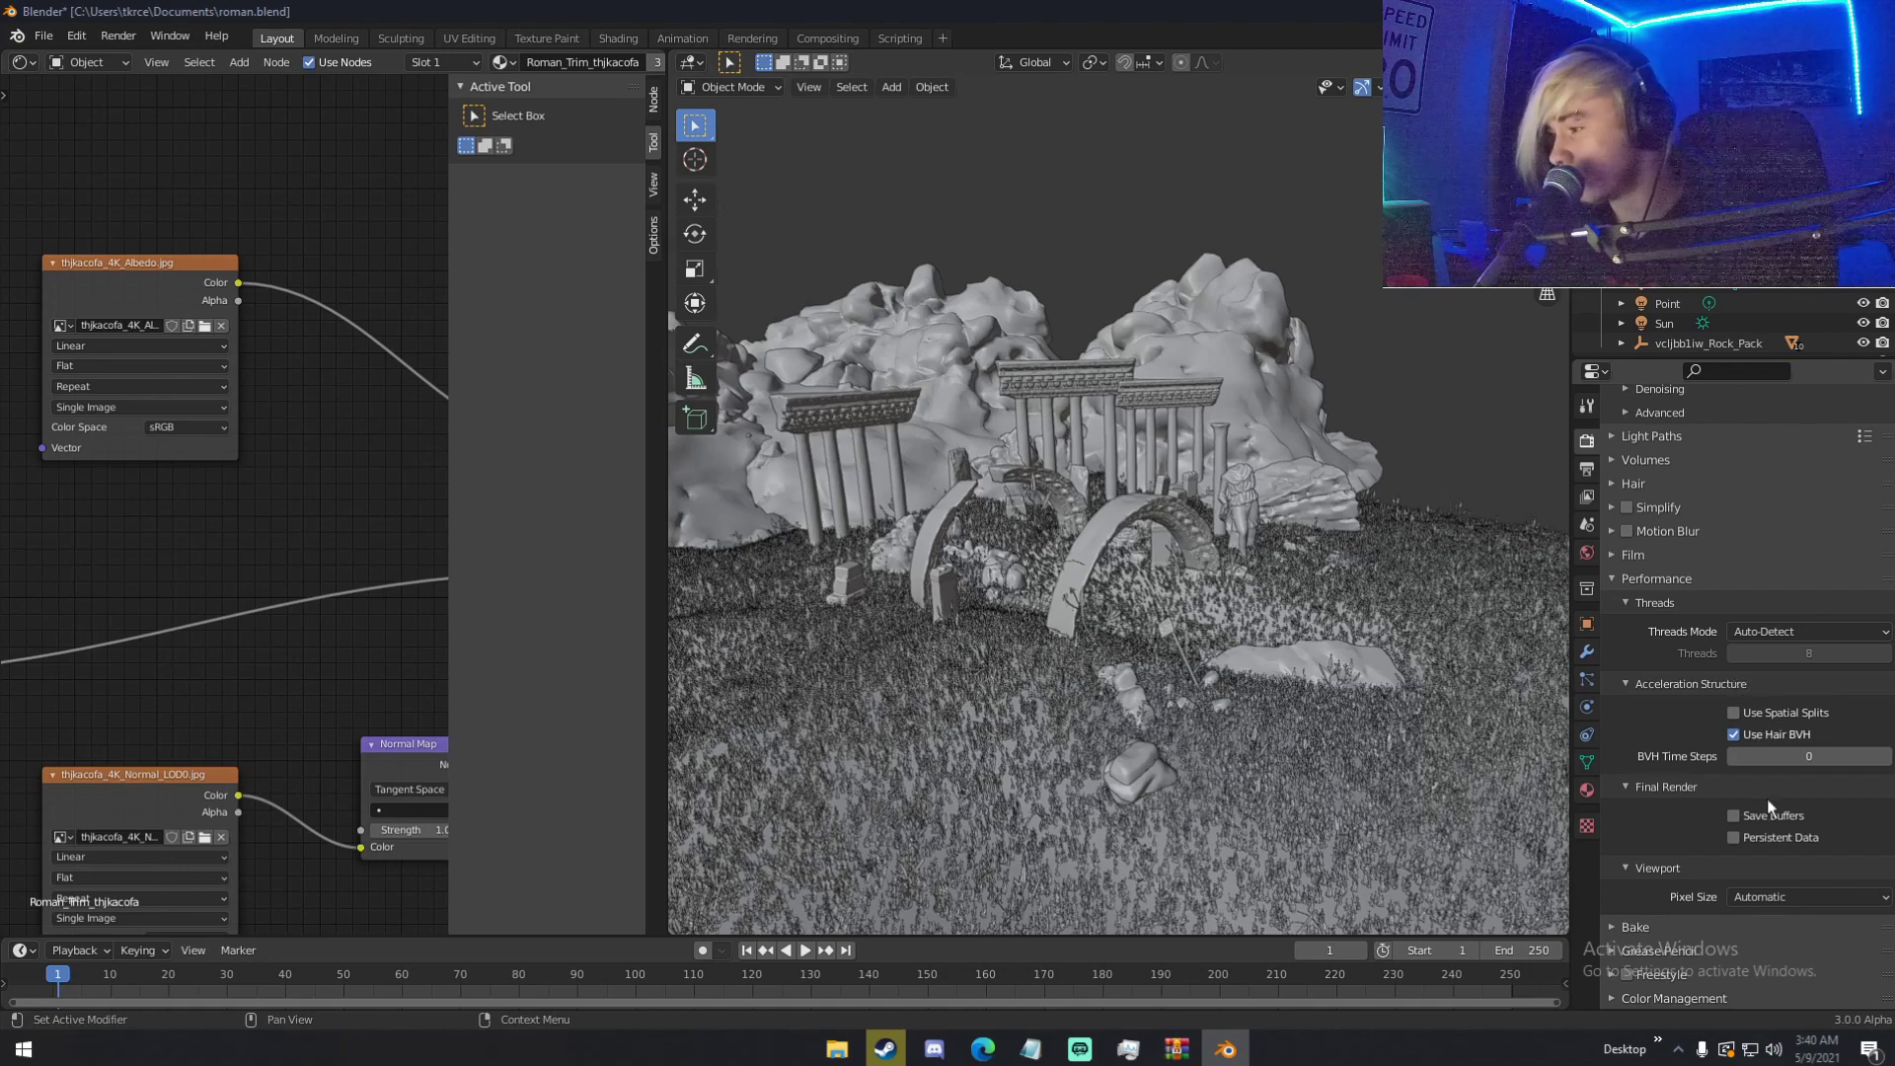
- Look through the scene camera and set the viewport pixel size to 2x in the Performance settings
{"action": "left_click", "coordinate": [1750, 896]}
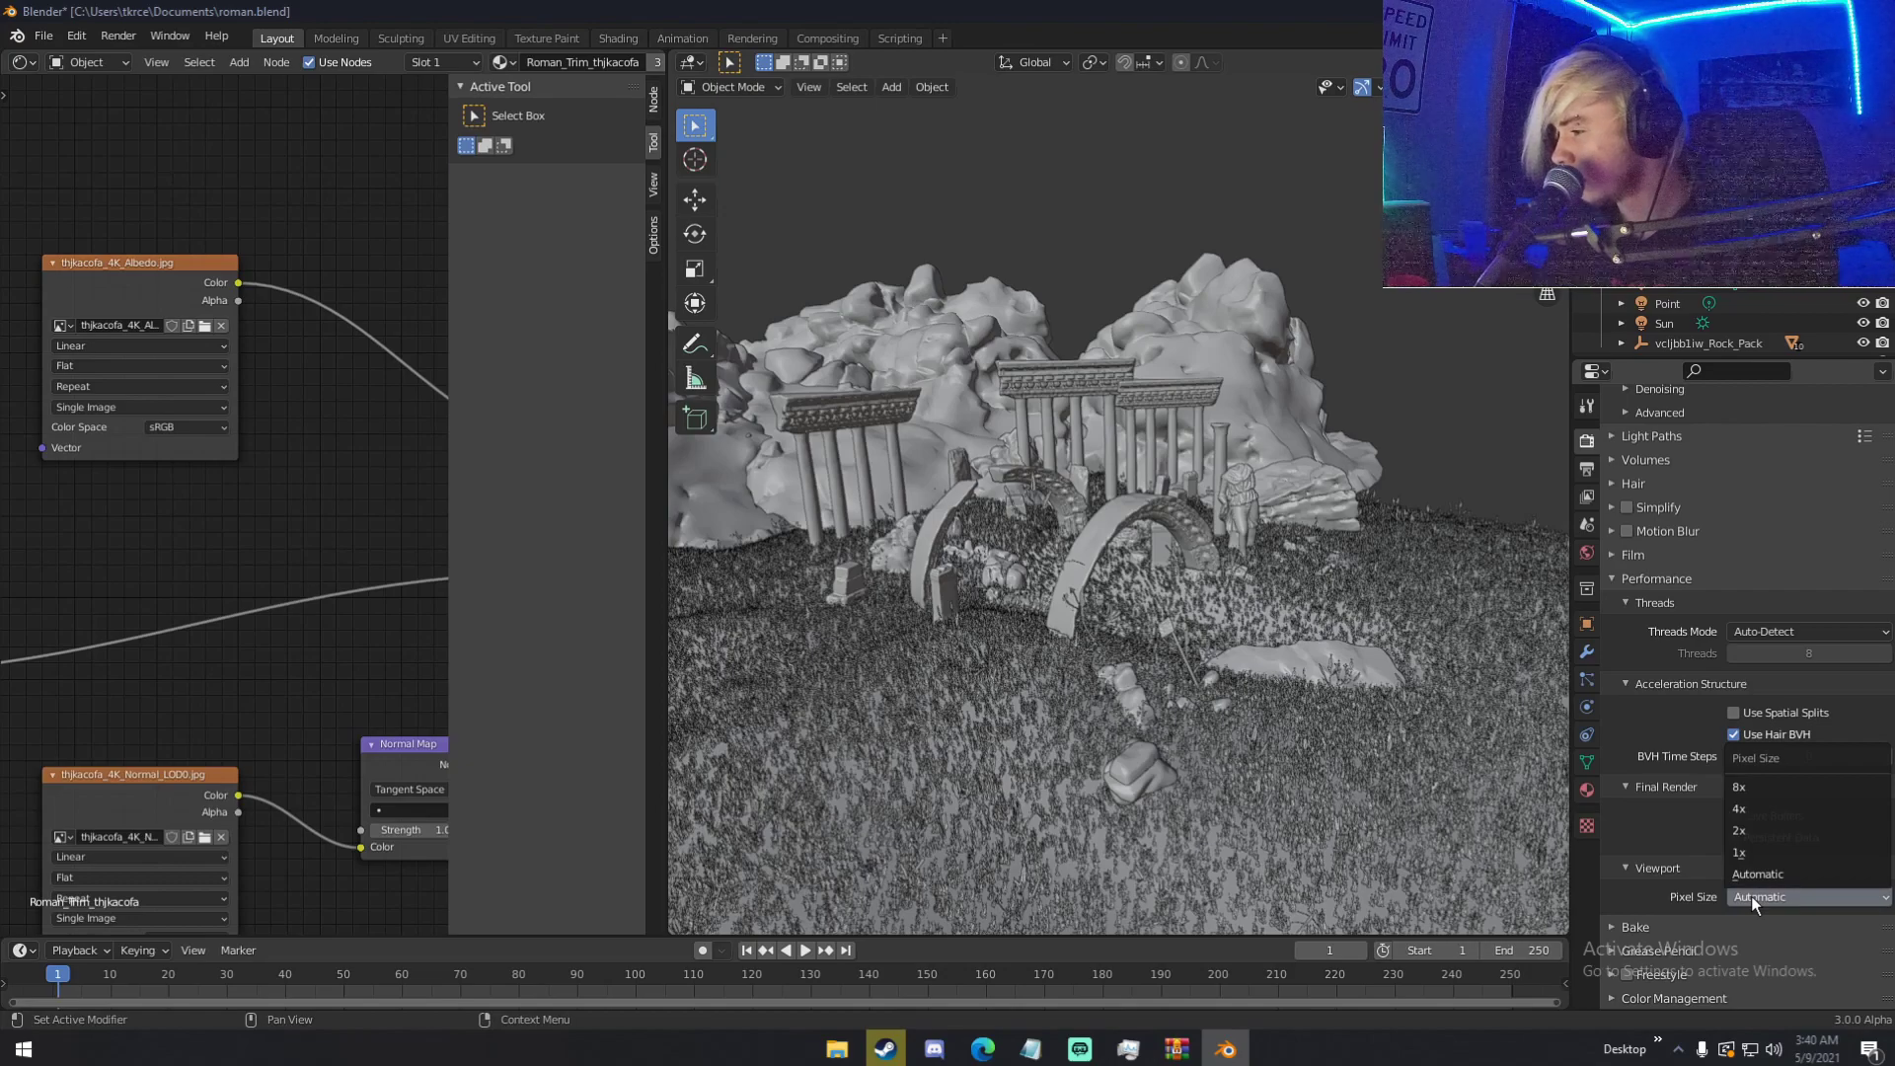
{"action": "key", "text": "KP_0"}
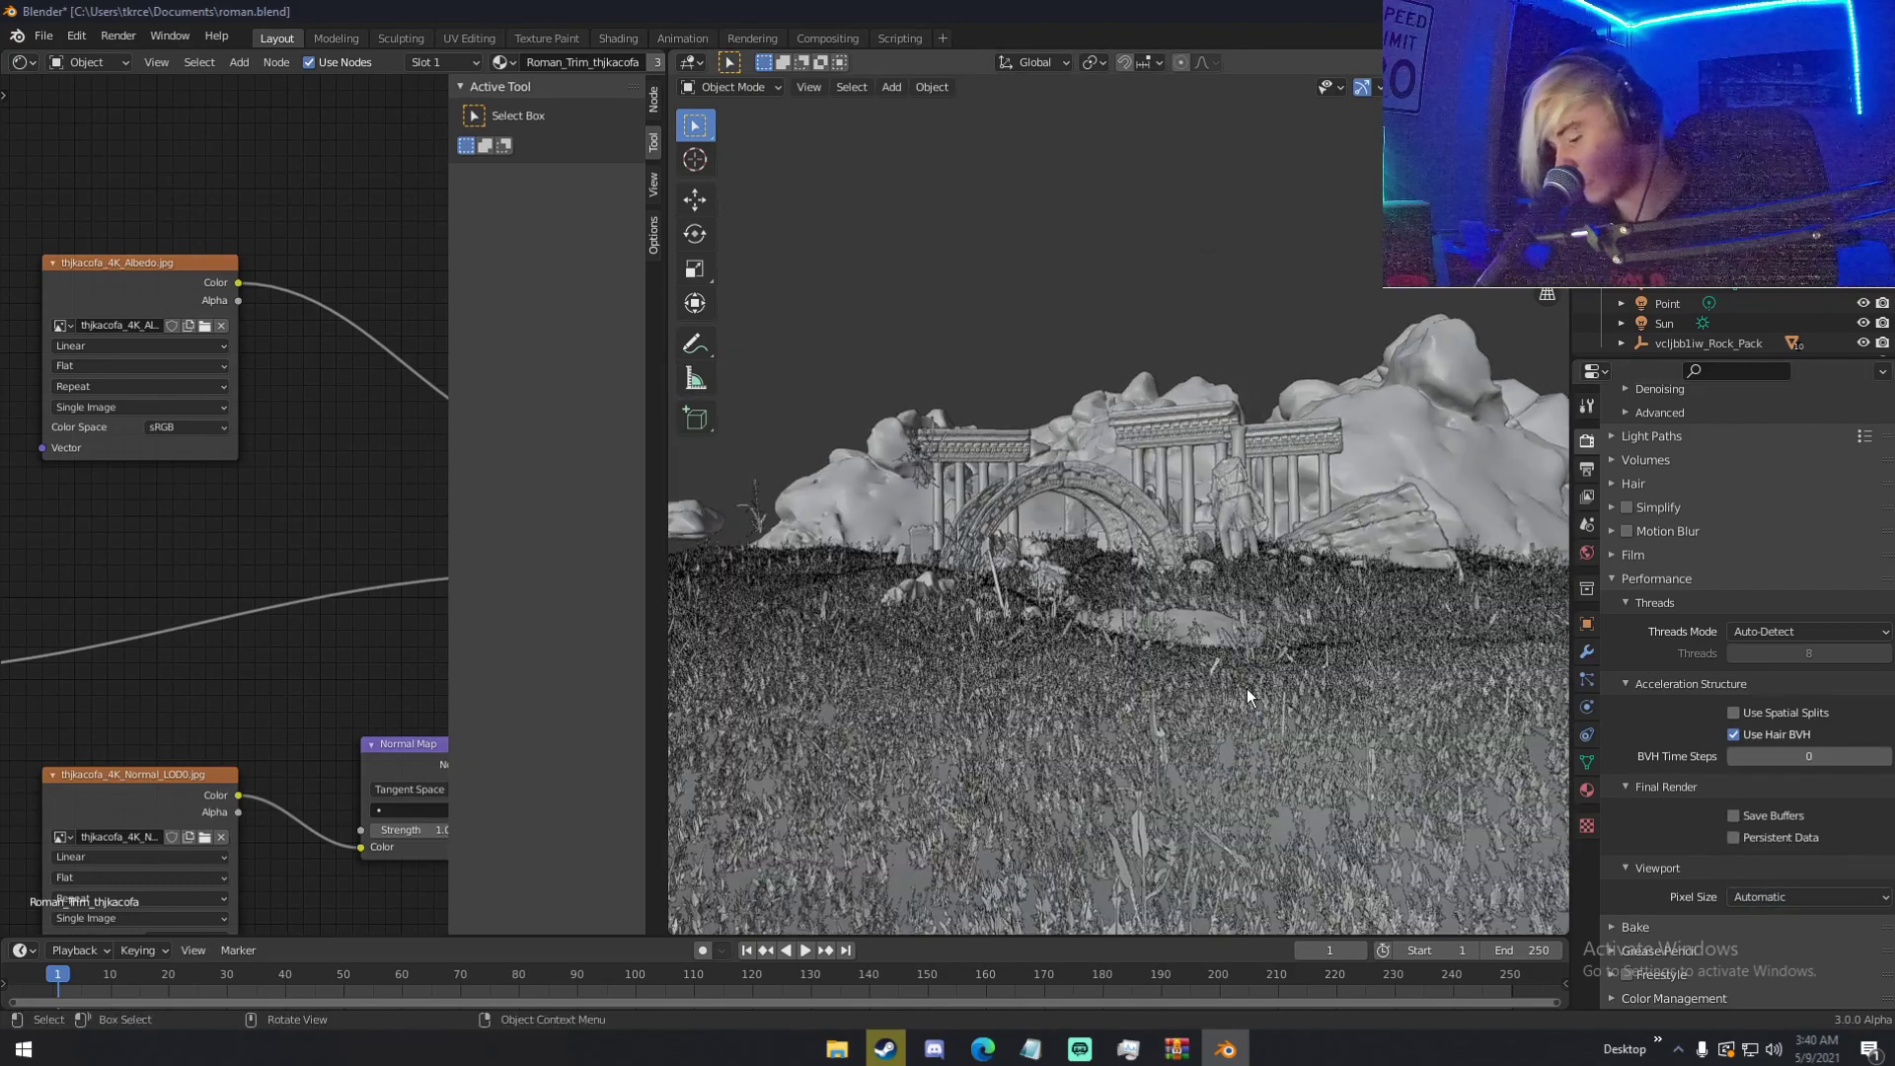
{"action": "key", "text": "KP_0"}
{"action": "left_click", "coordinate": [1758, 896]}
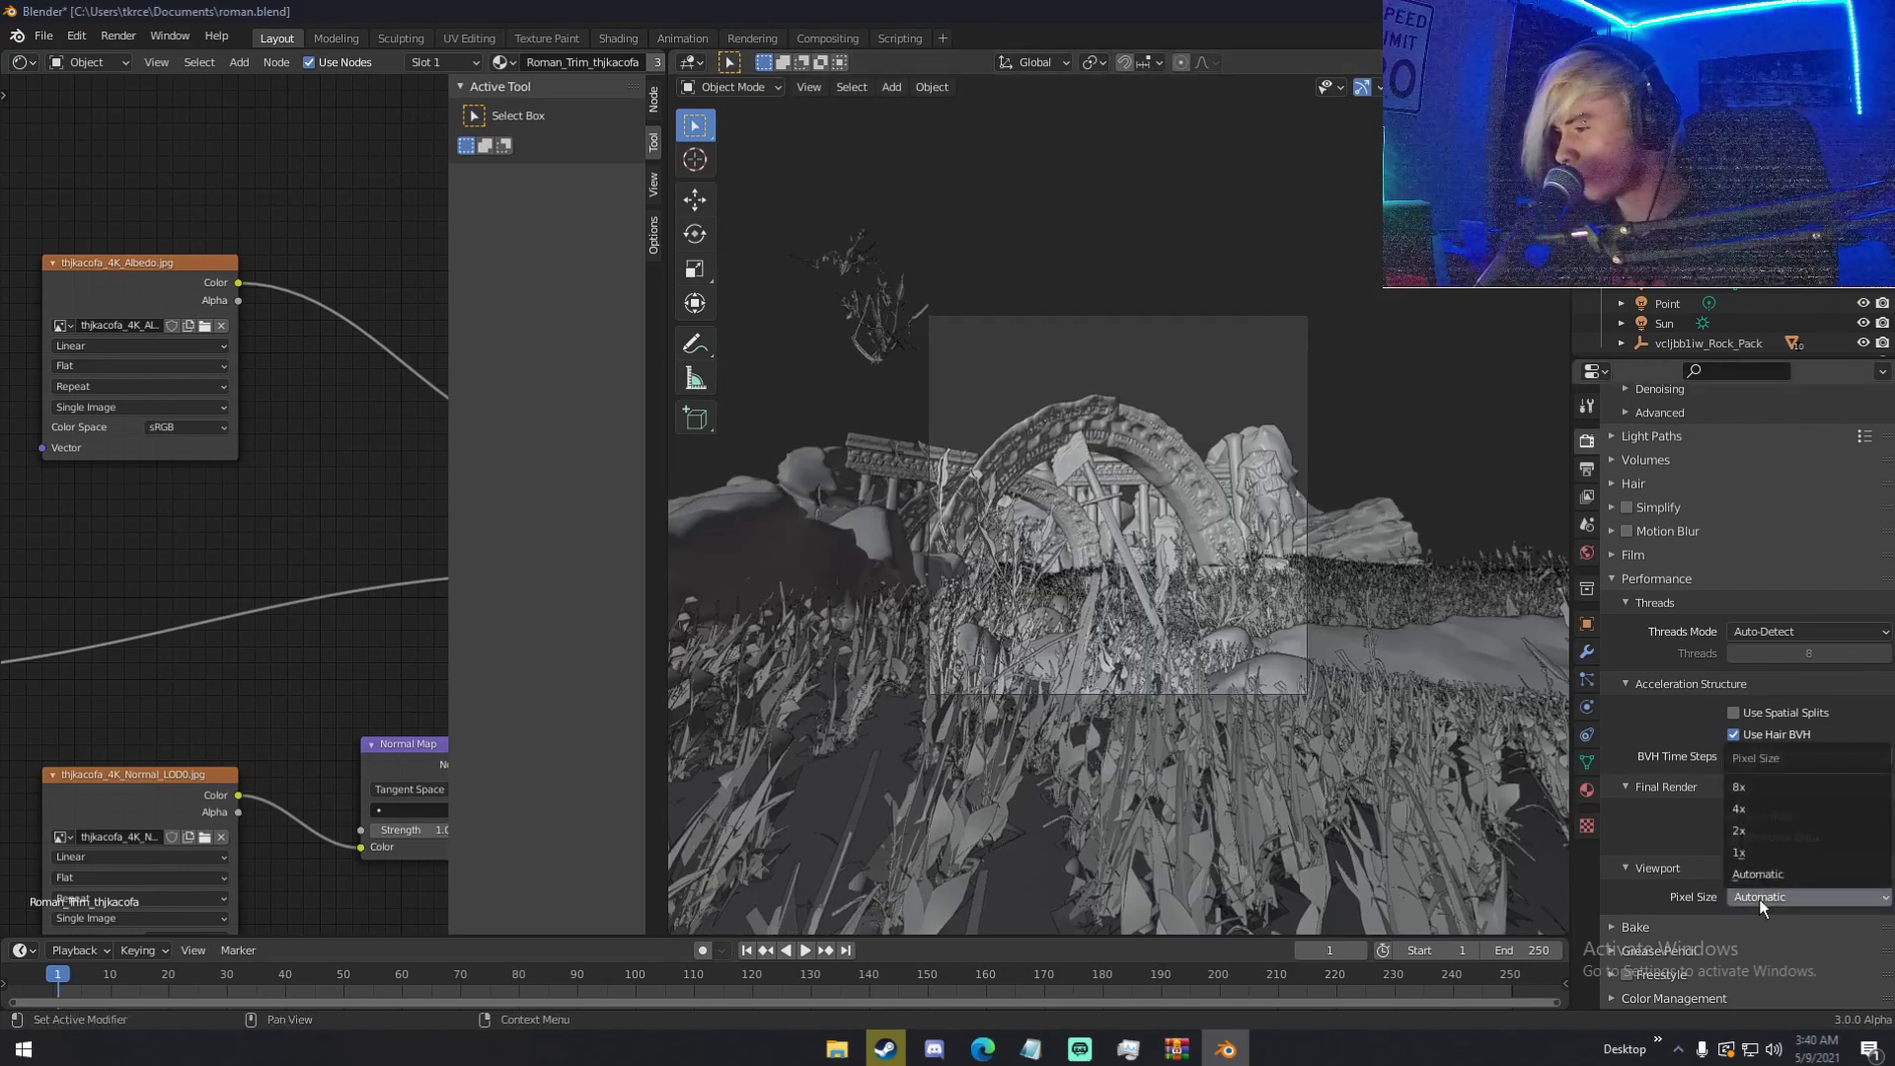
{"action": "left_click", "coordinate": [1766, 851]}
- Switch the 3D viewport to Rendered shading to preview the ruins through the camera
{"action": "key", "text": "z"}
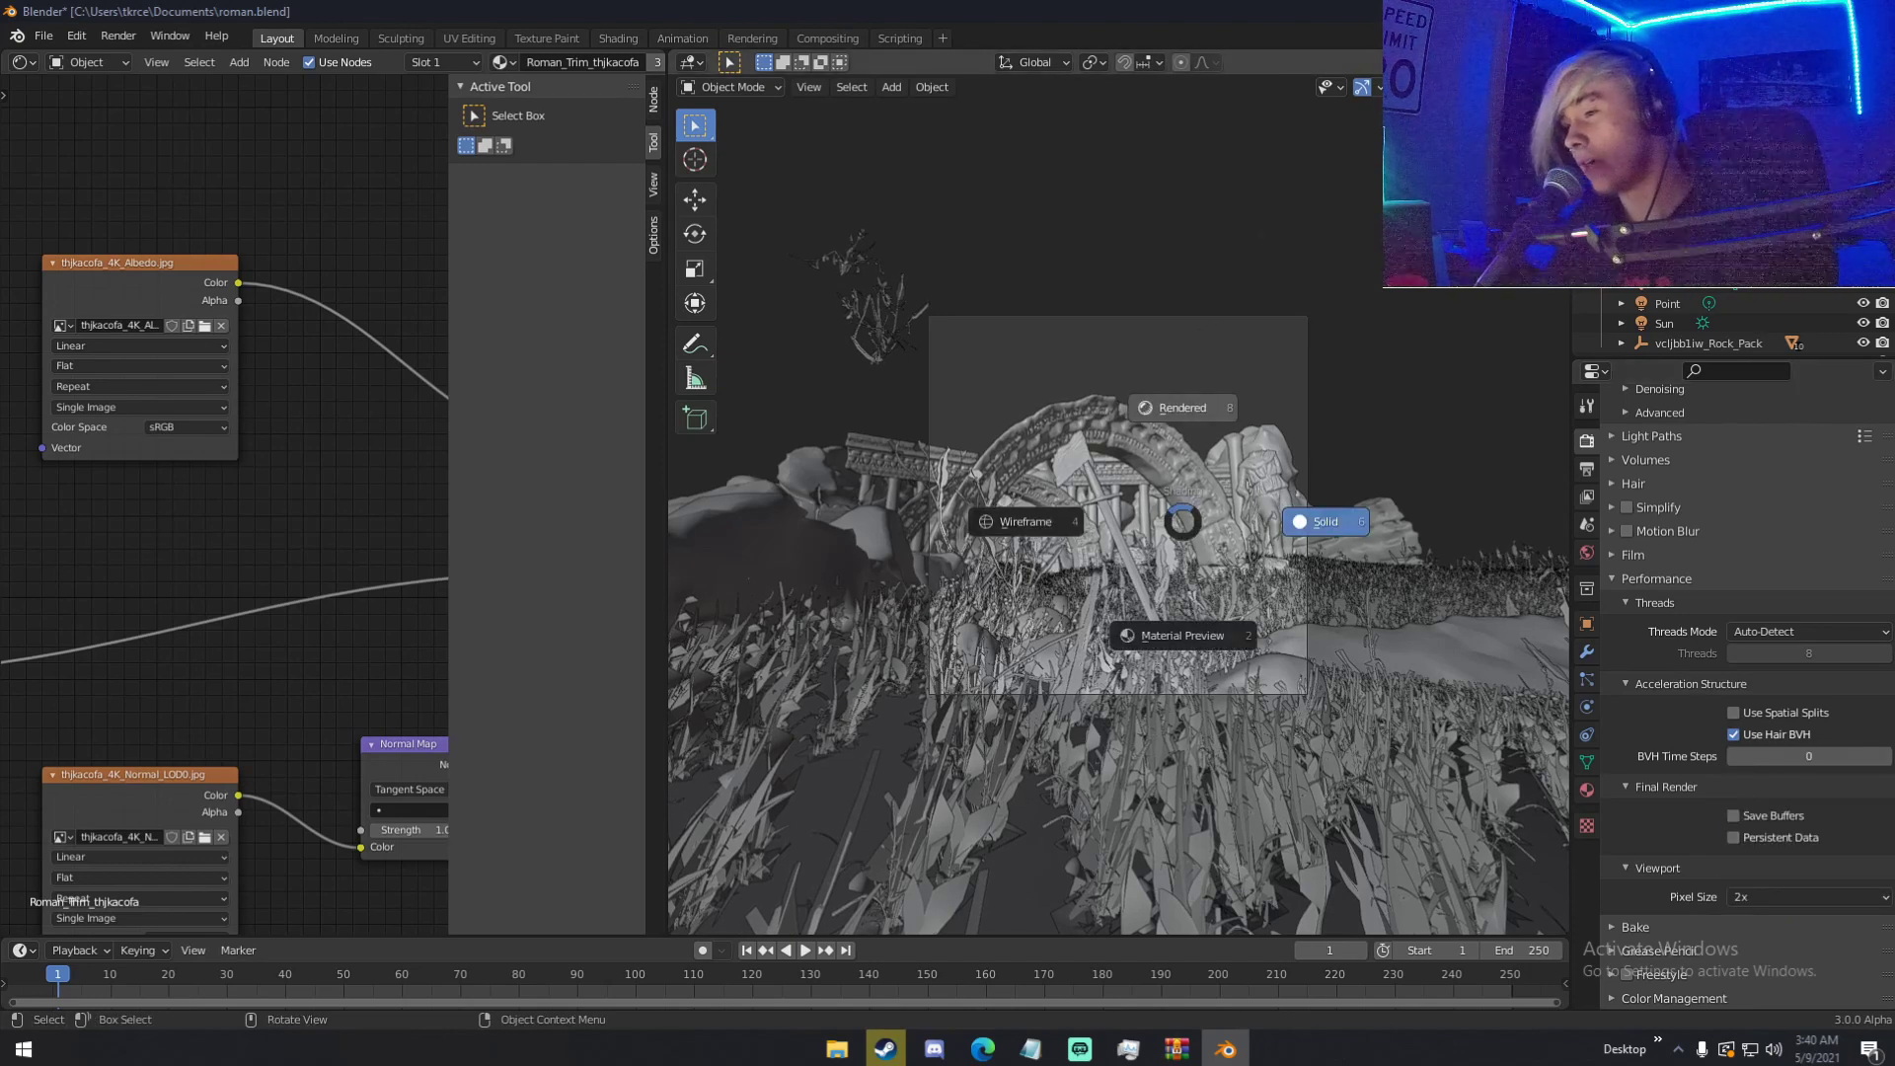
{"action": "left_click", "coordinate": [1229, 415]}
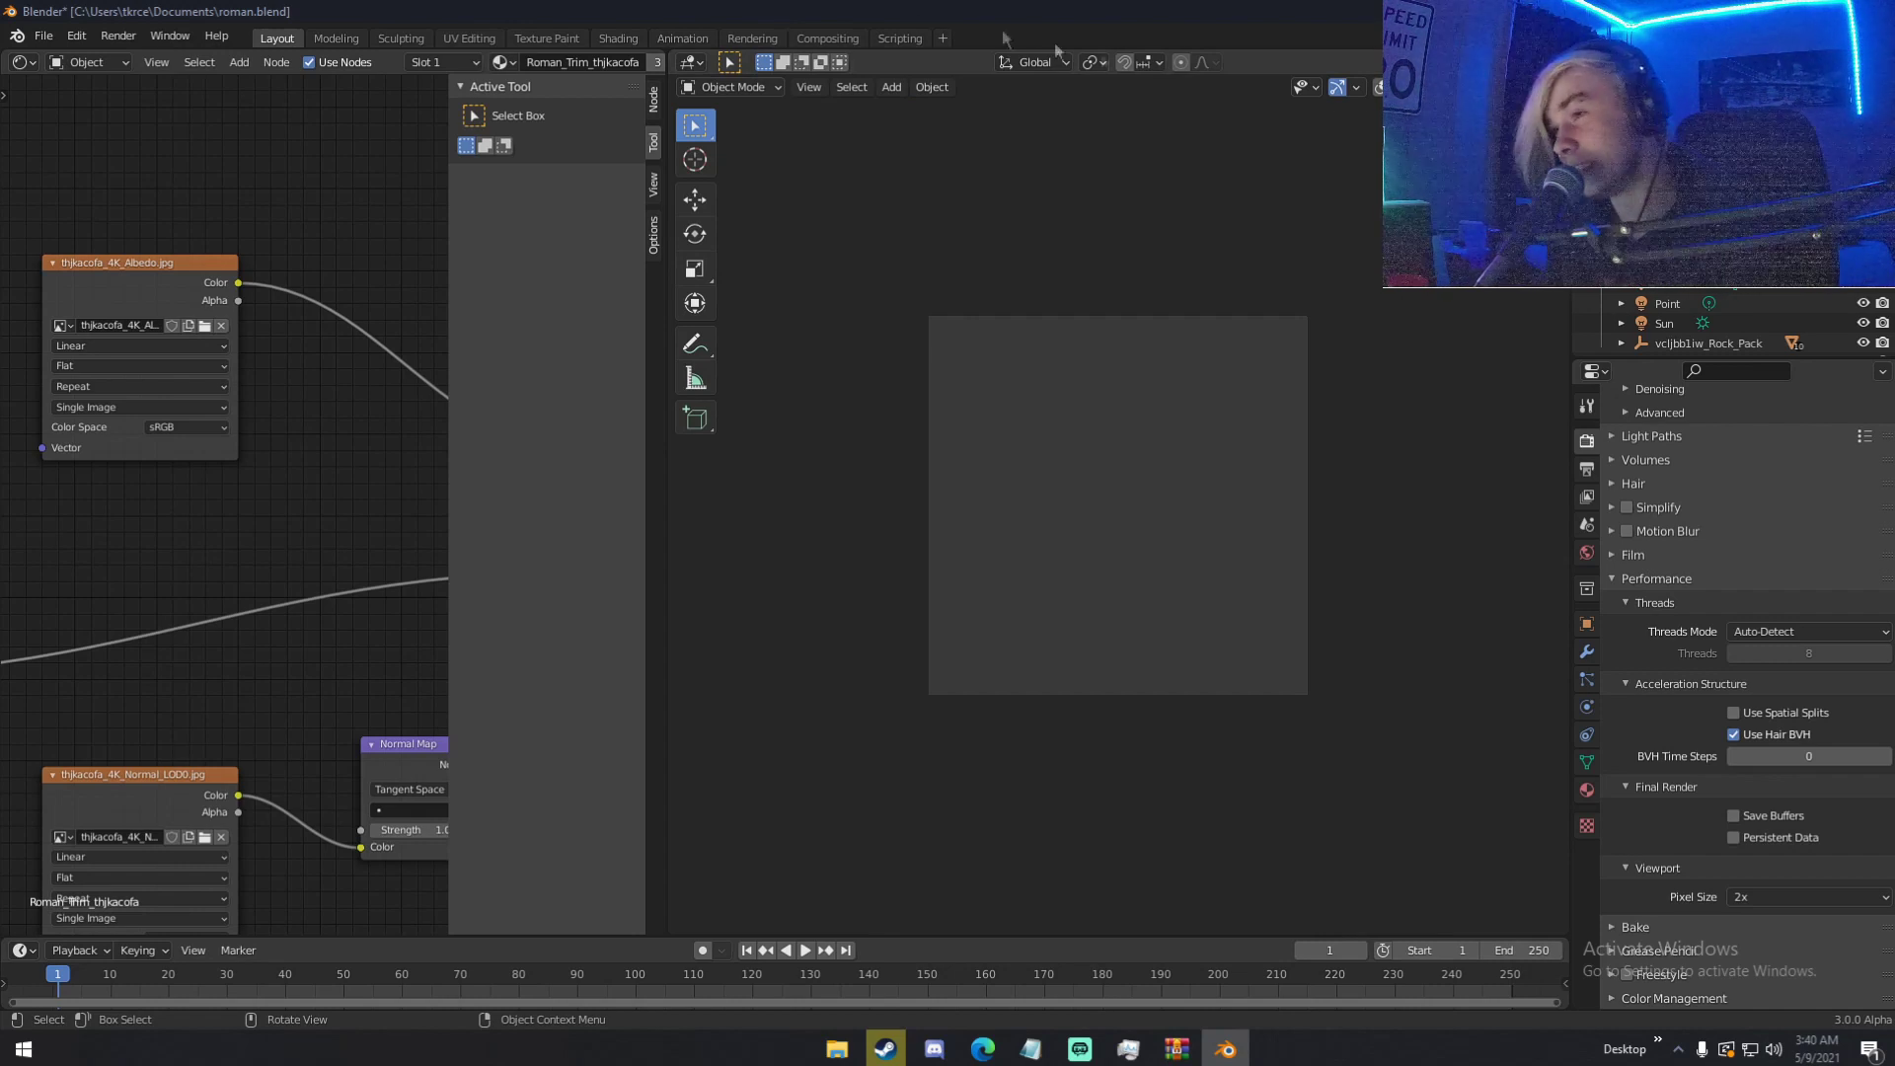
{"action": "left_click", "coordinate": [1379, 88]}
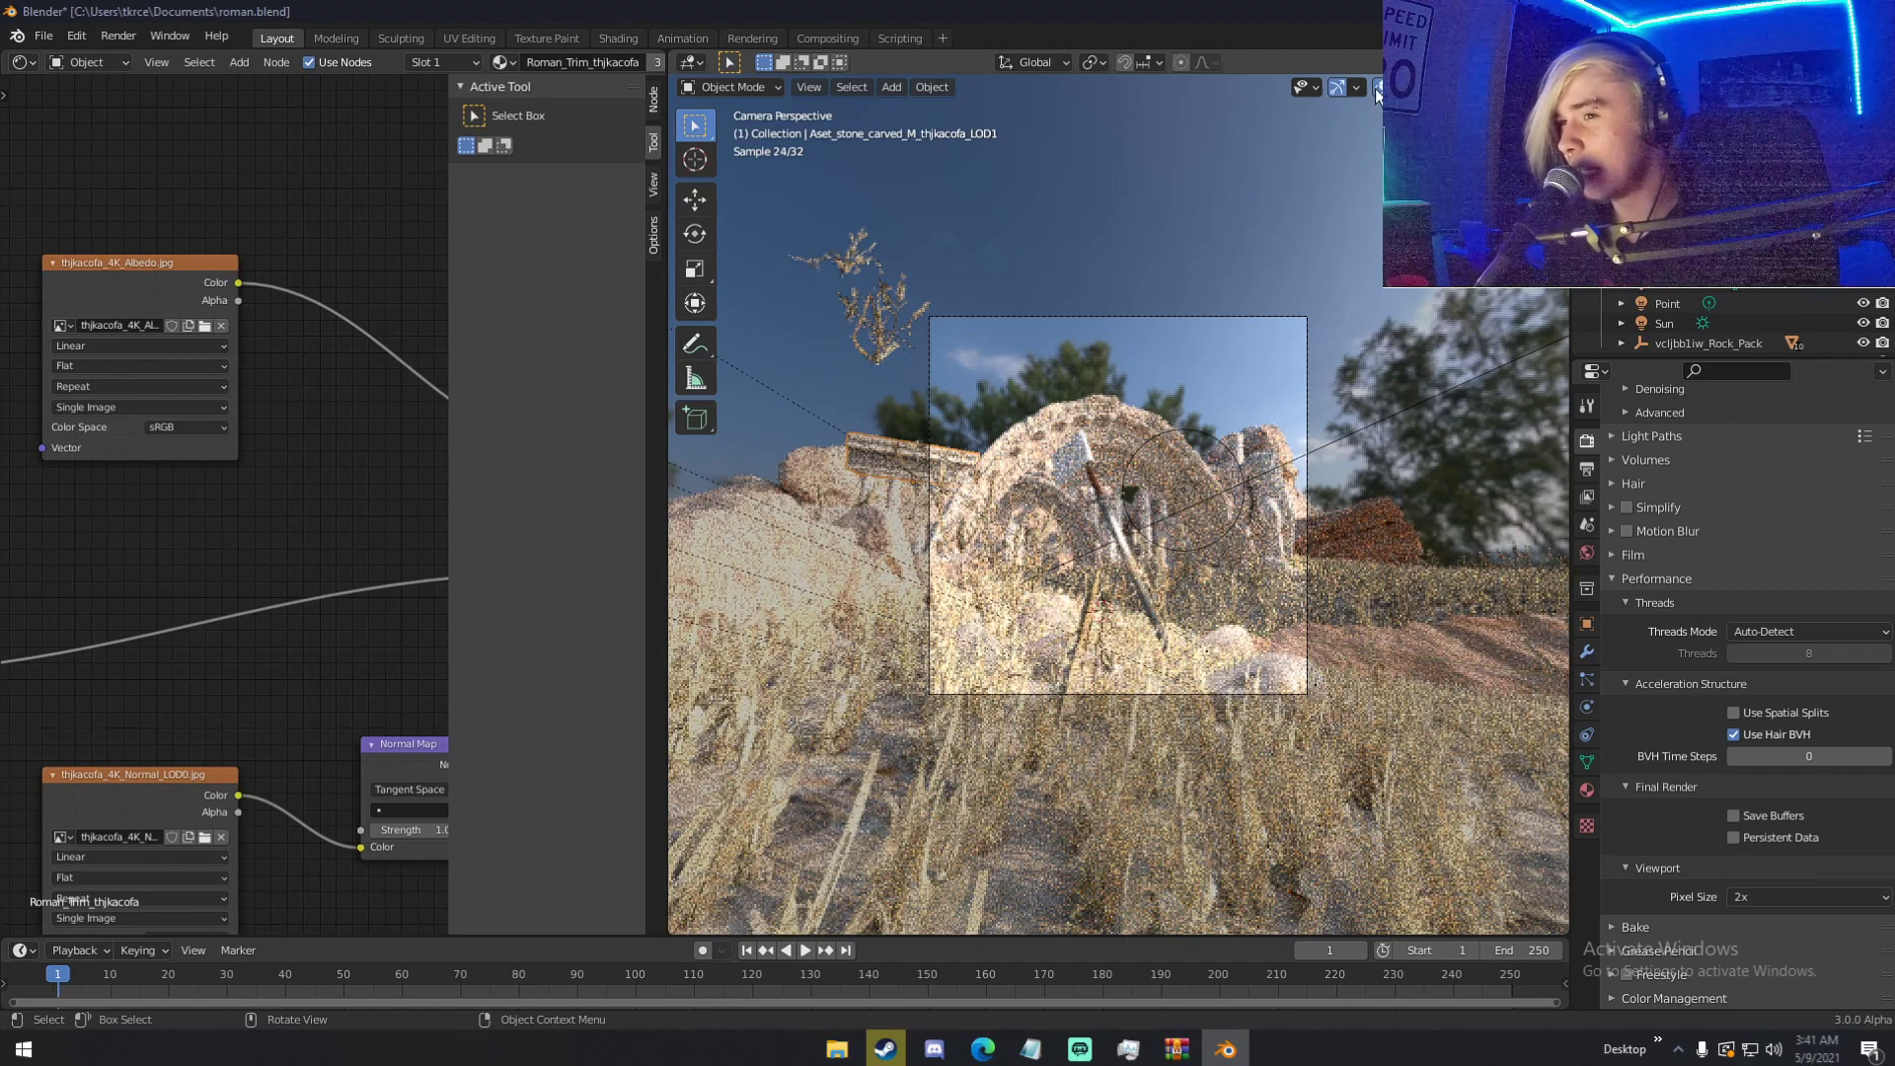
- Set the viewport pixel size to 8x for the rendered preview and return to the Sampling settings
{"action": "left_click", "coordinate": [1784, 895]}
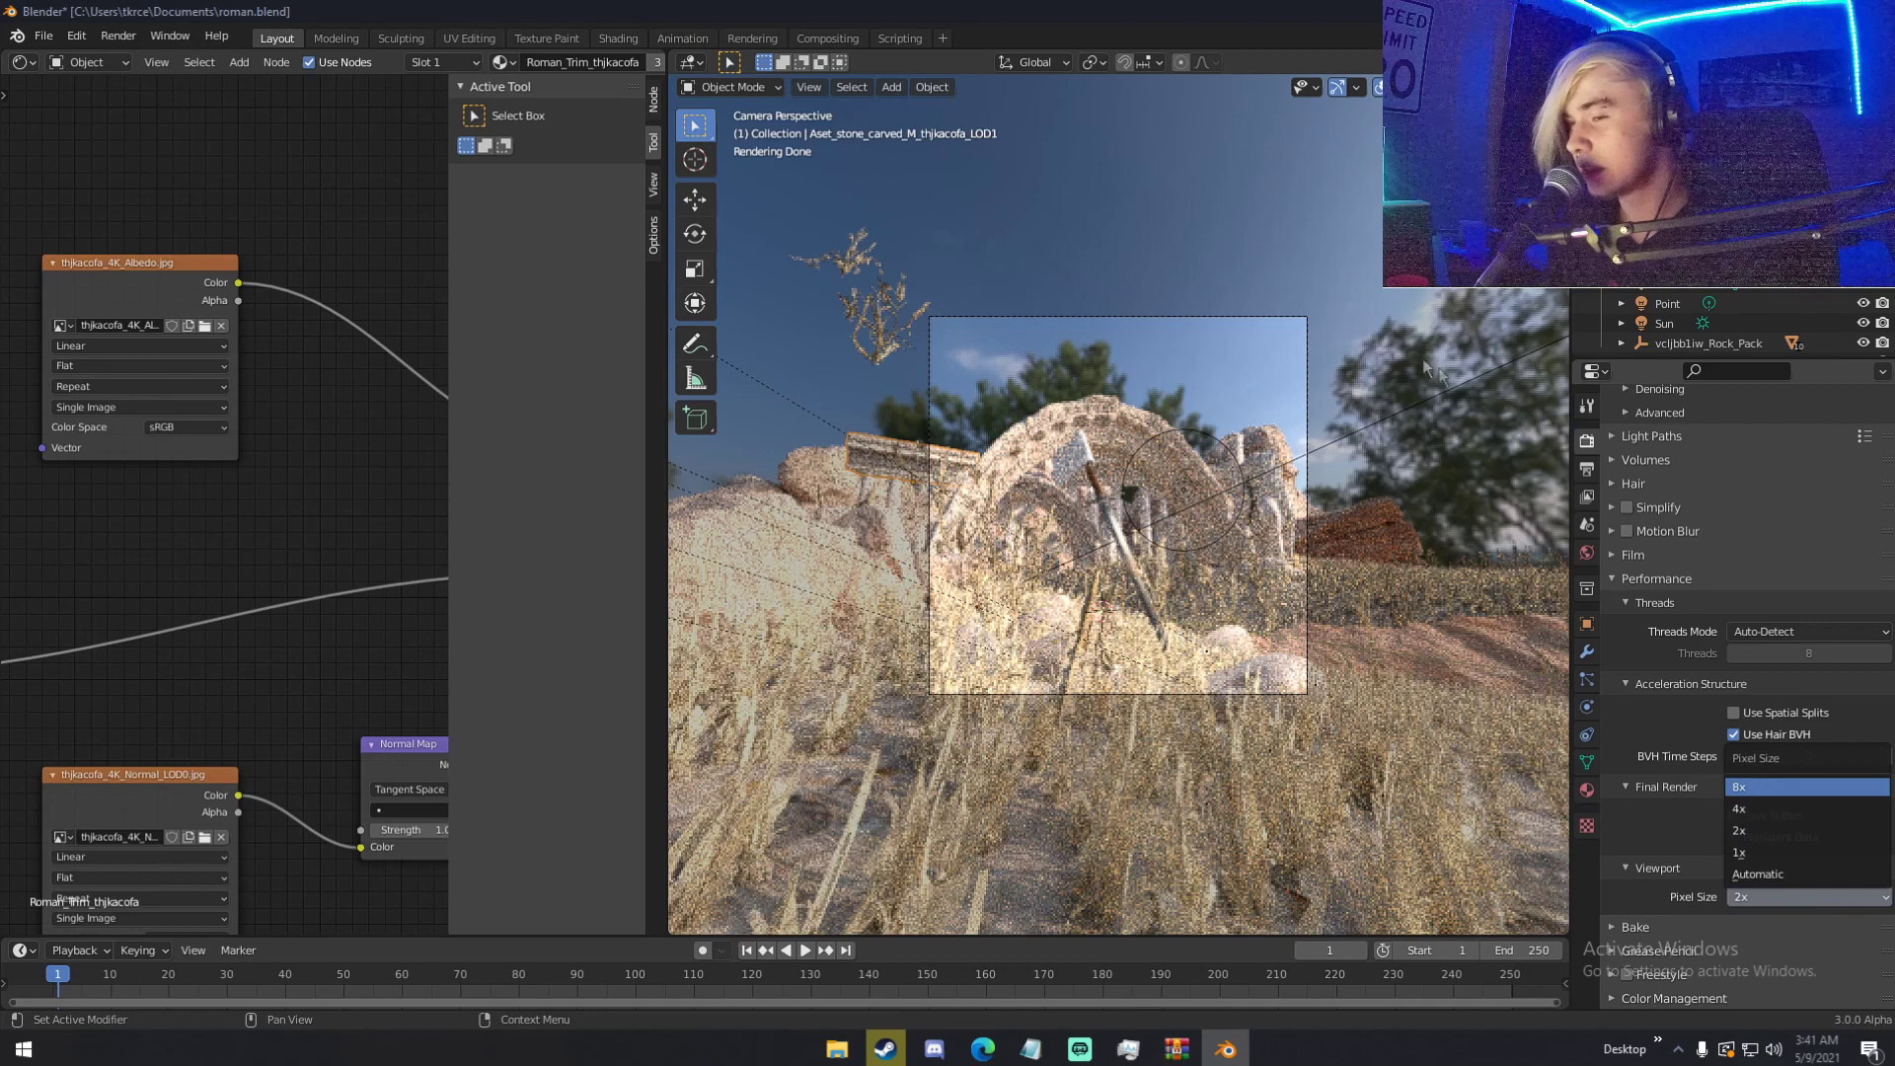
{"action": "left_click", "coordinate": [1739, 787]}
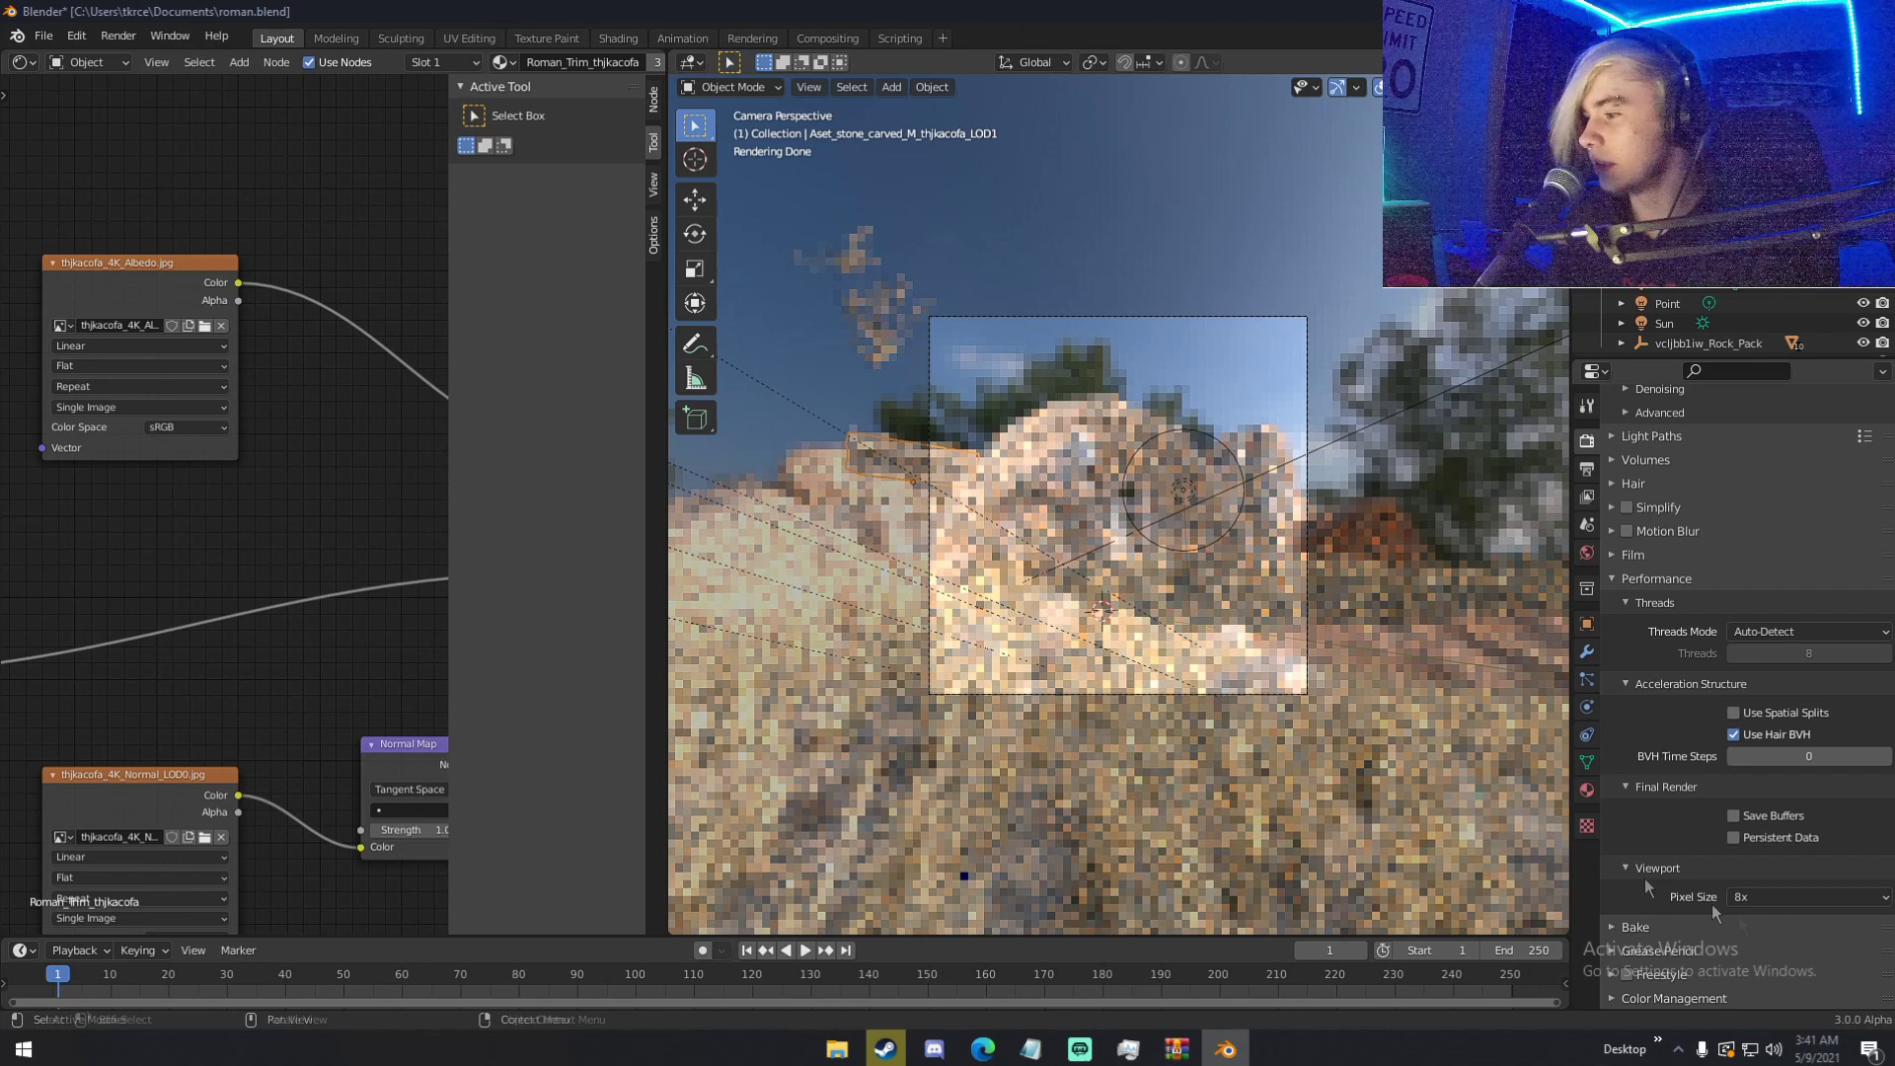
{"action": "left_click", "coordinate": [1771, 903]}
{"action": "left_click", "coordinate": [1770, 903]}
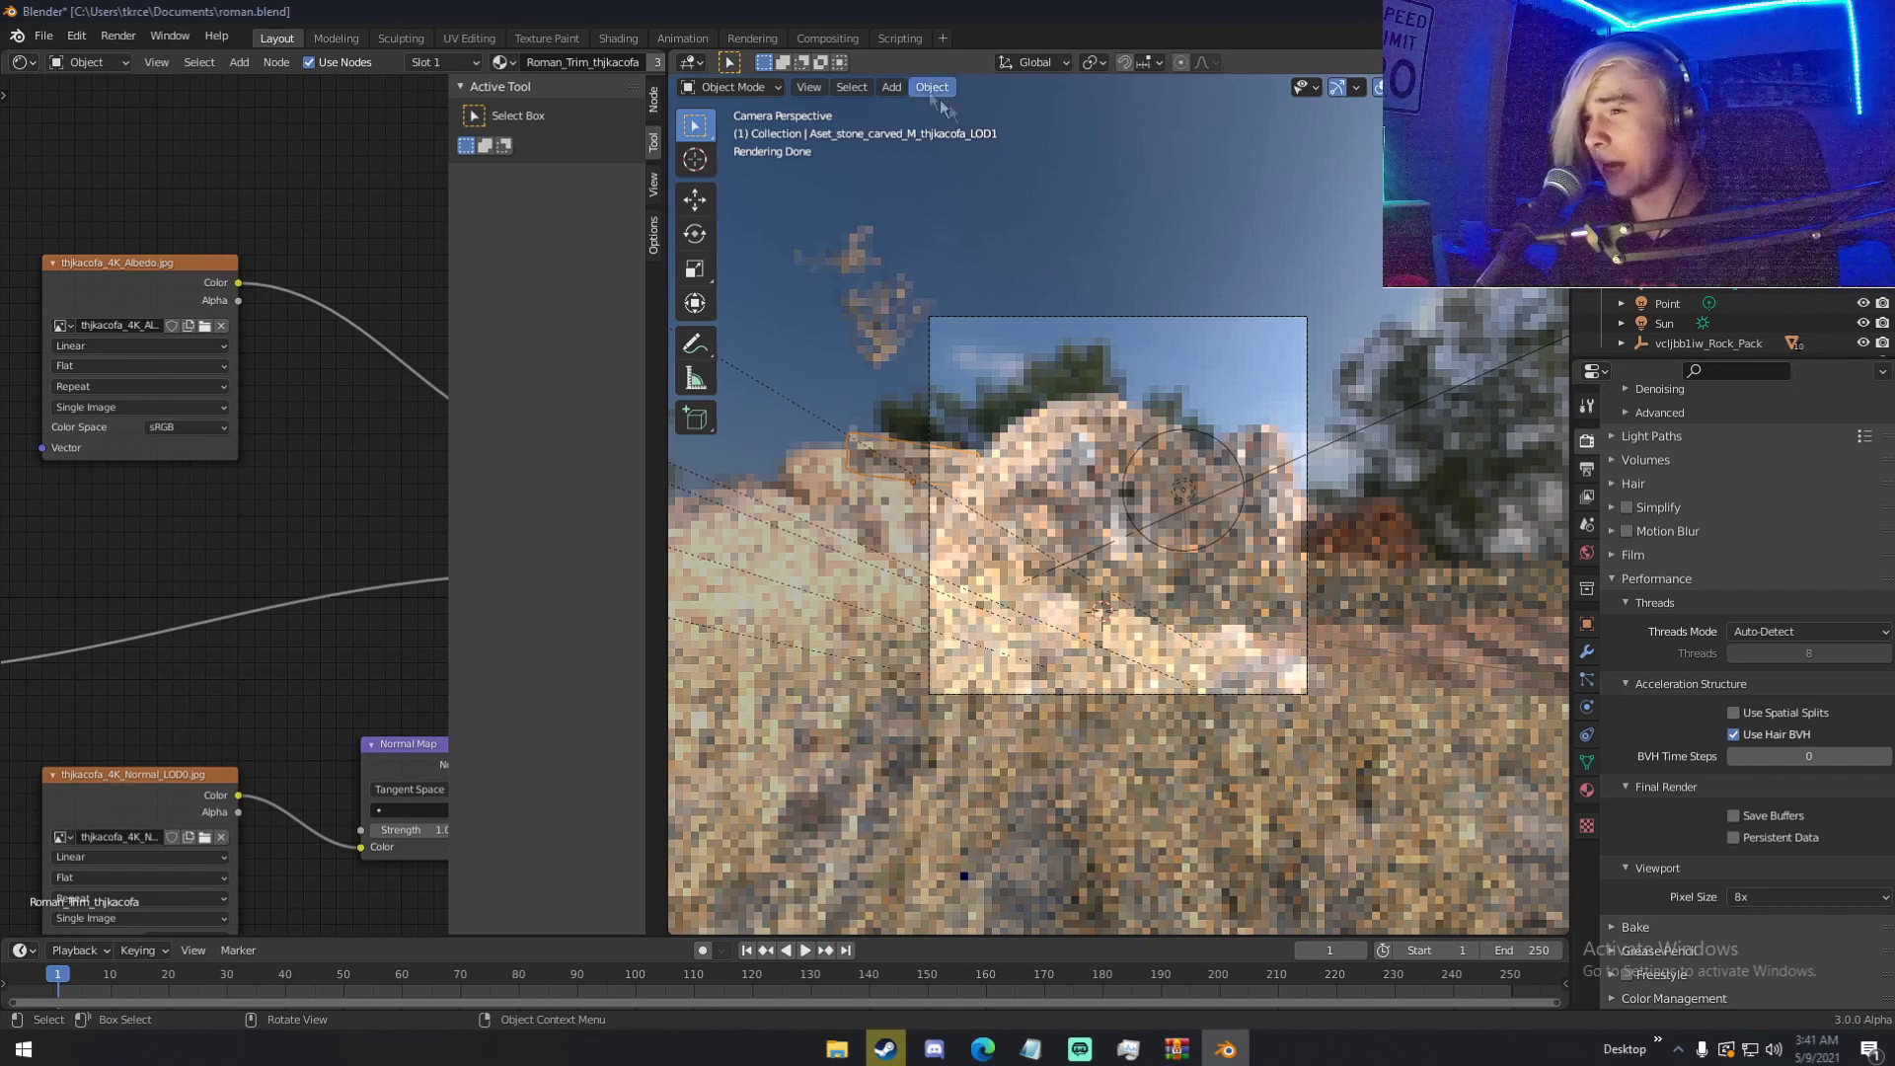
{"action": "left_click", "coordinate": [1784, 897]}
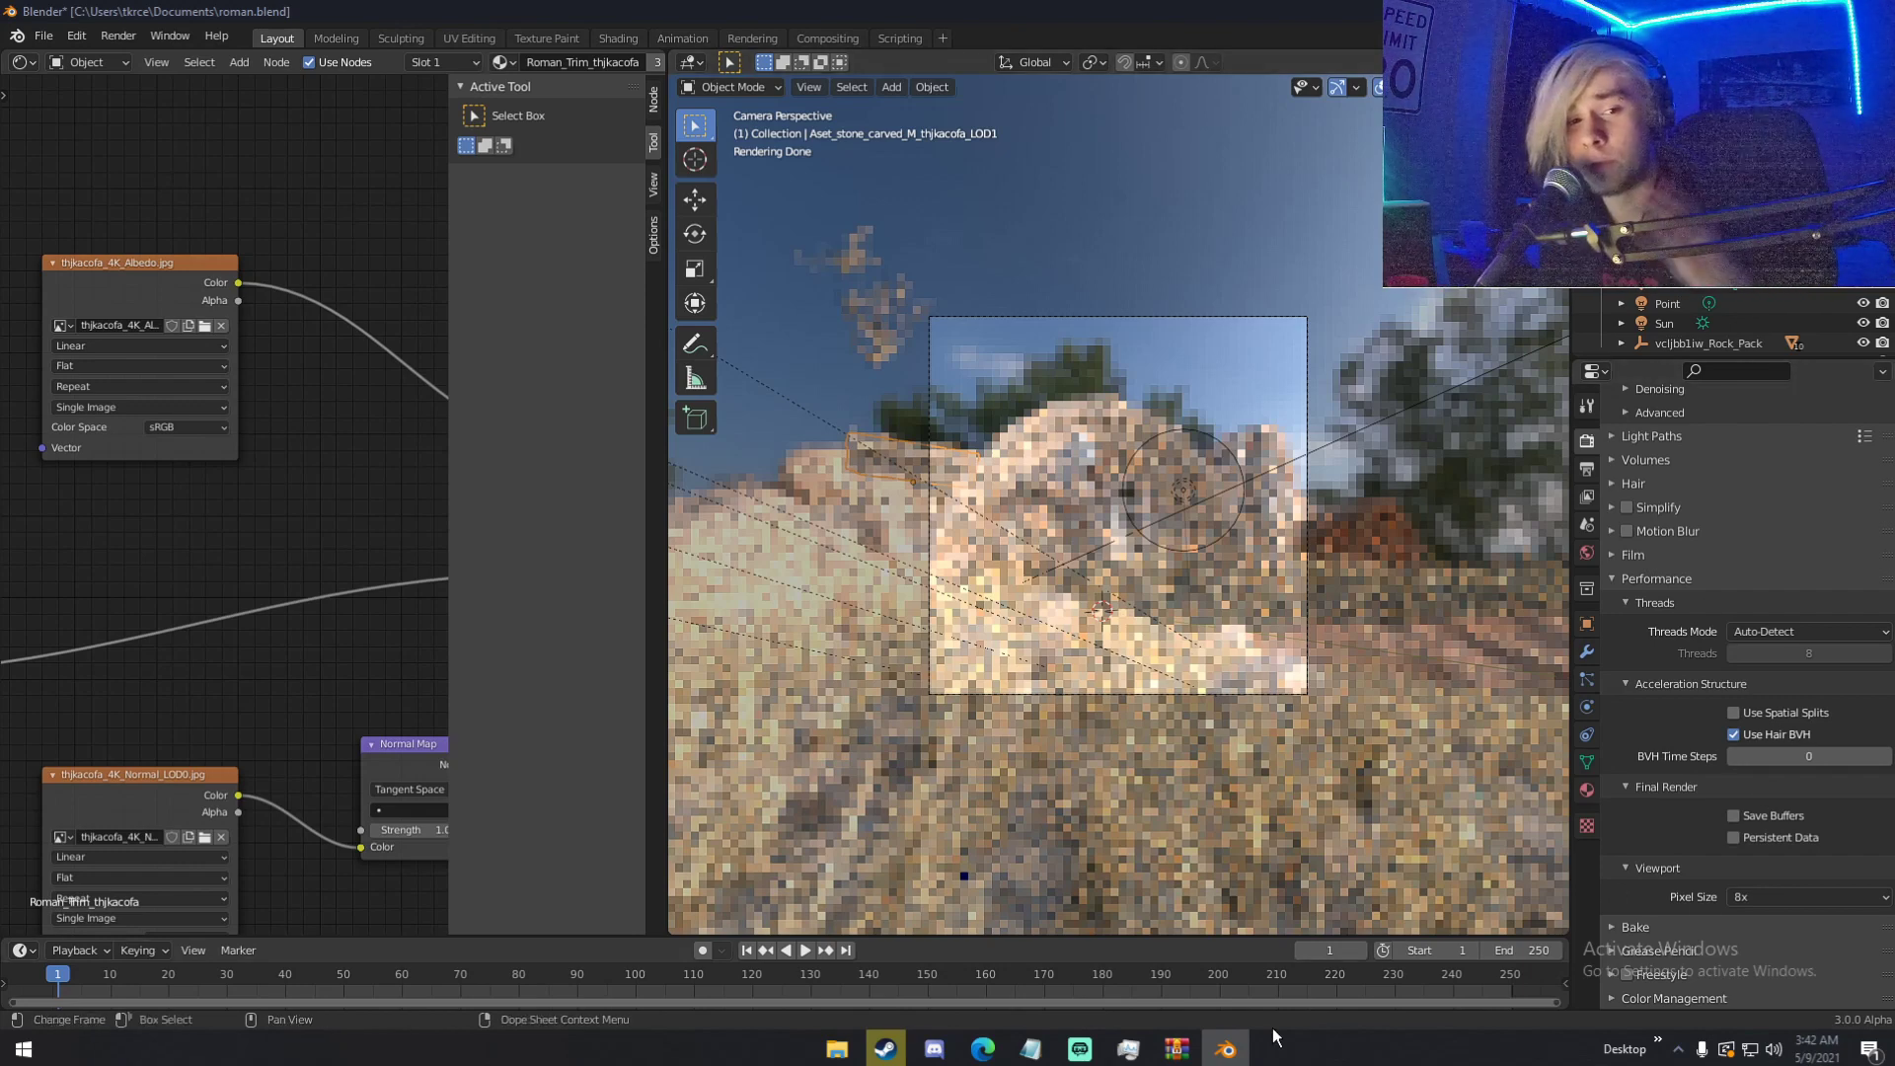
{"action": "left_click", "coordinate": [1788, 897]}
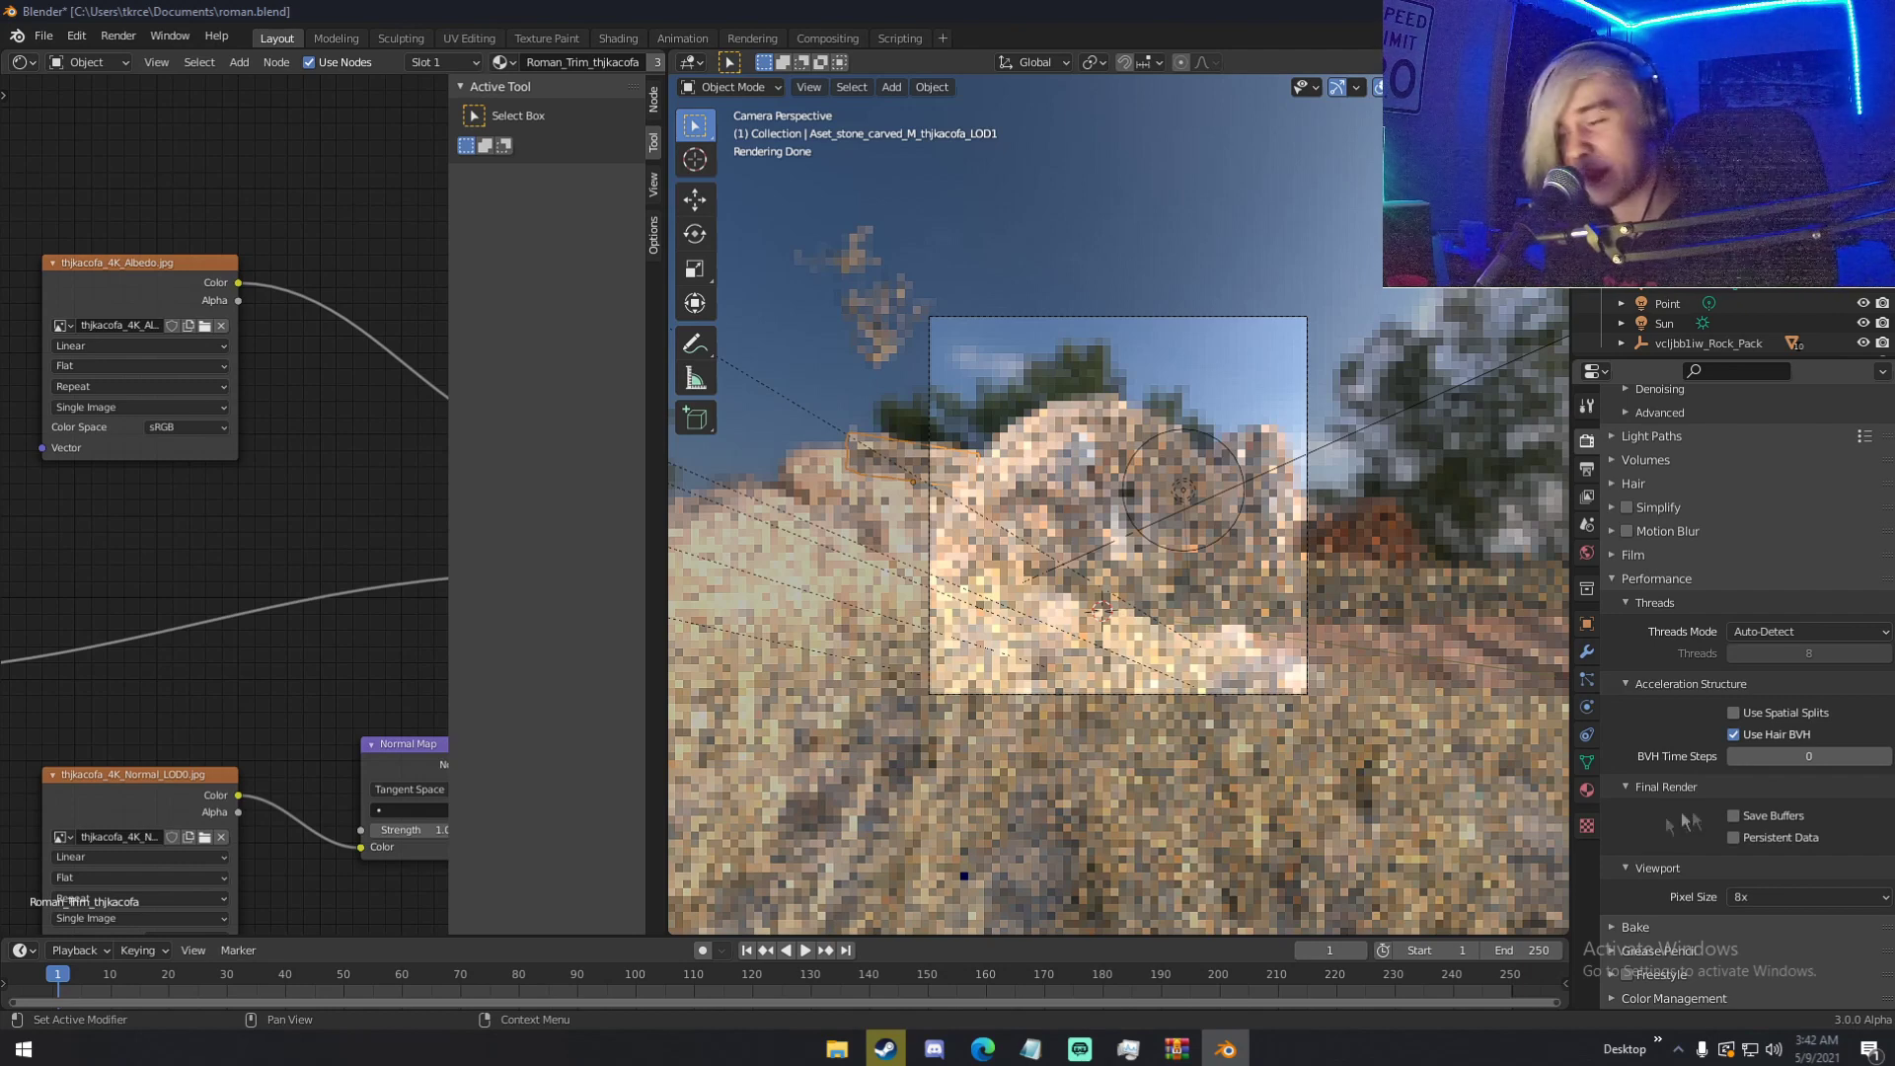
{"action": "left_click", "coordinate": [1780, 896]}
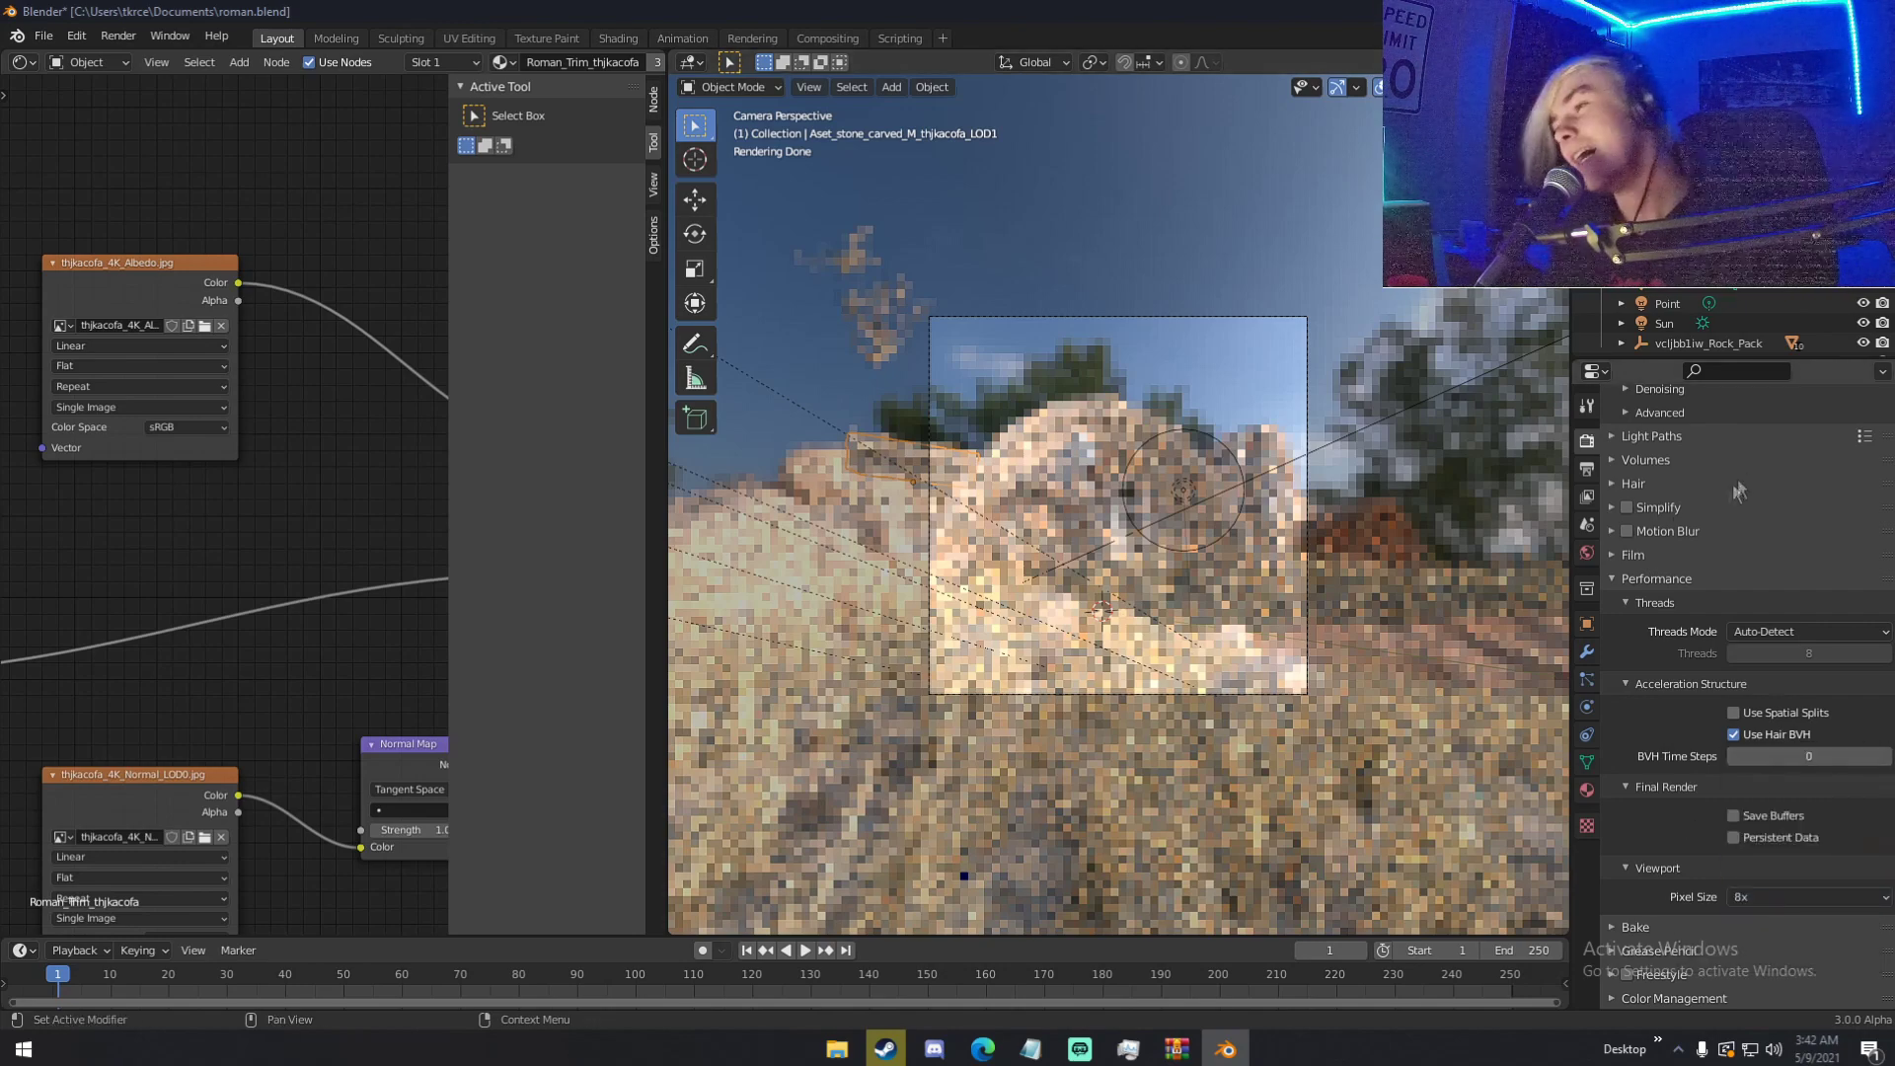
{"action": "scroll", "coordinate": [1619, 590], "scroll_direction": "up", "scroll_amount": 4}
{"action": "scroll", "coordinate": [1723, 517], "scroll_direction": "up", "scroll_amount": 3}
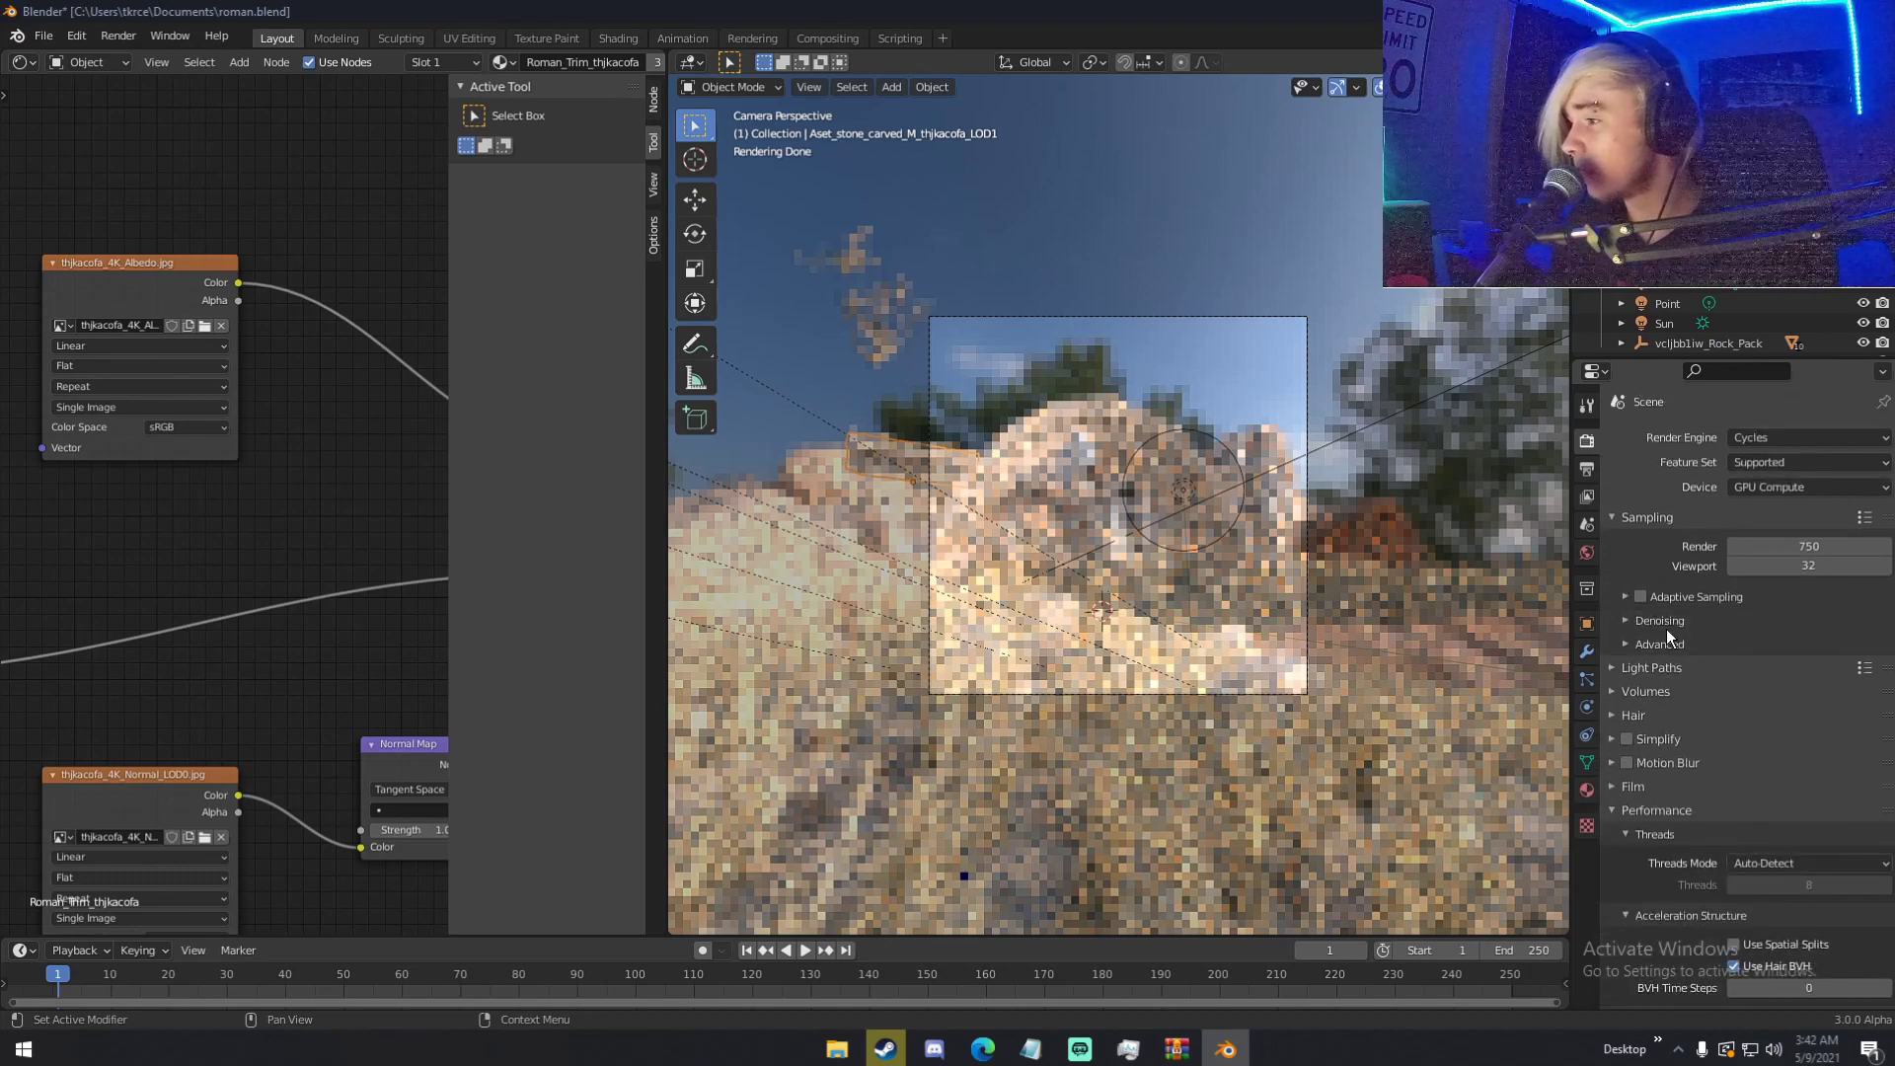